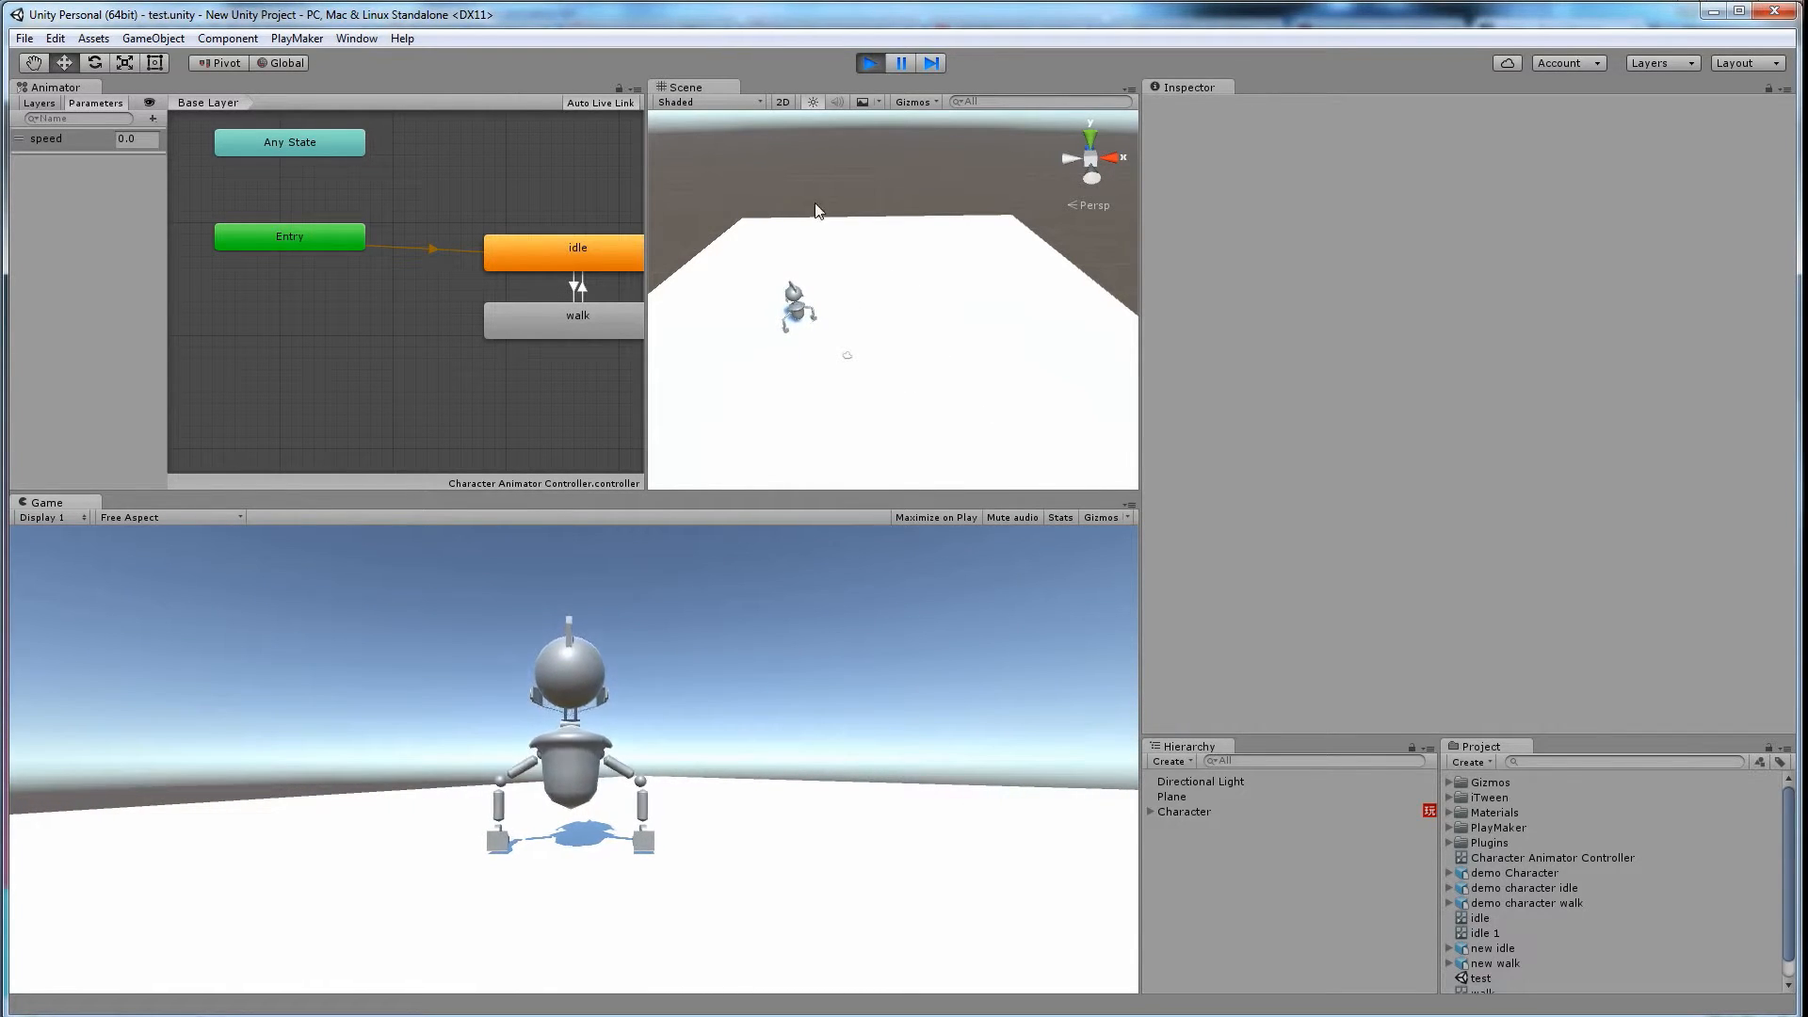
Step: Stop the running game and close the current Unity project
{"action": "left_click", "coordinate": [870, 62]}
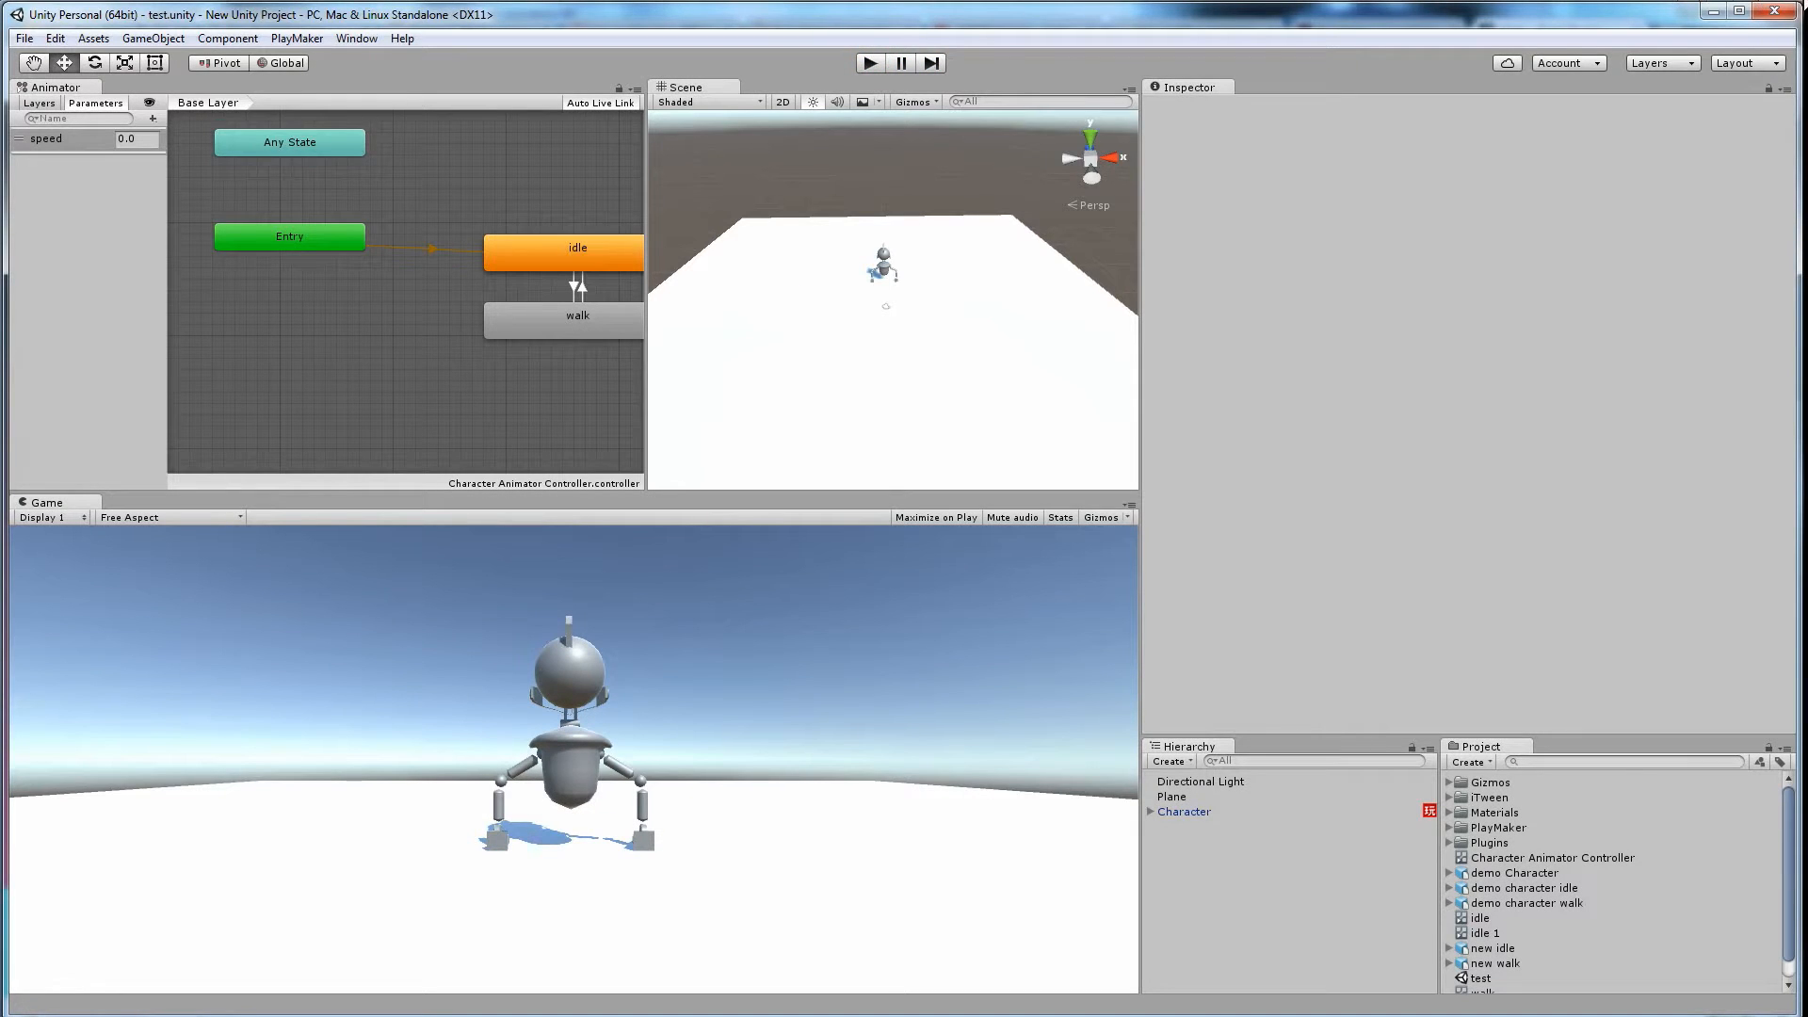
{"action": "left_click", "coordinate": [1774, 19]}
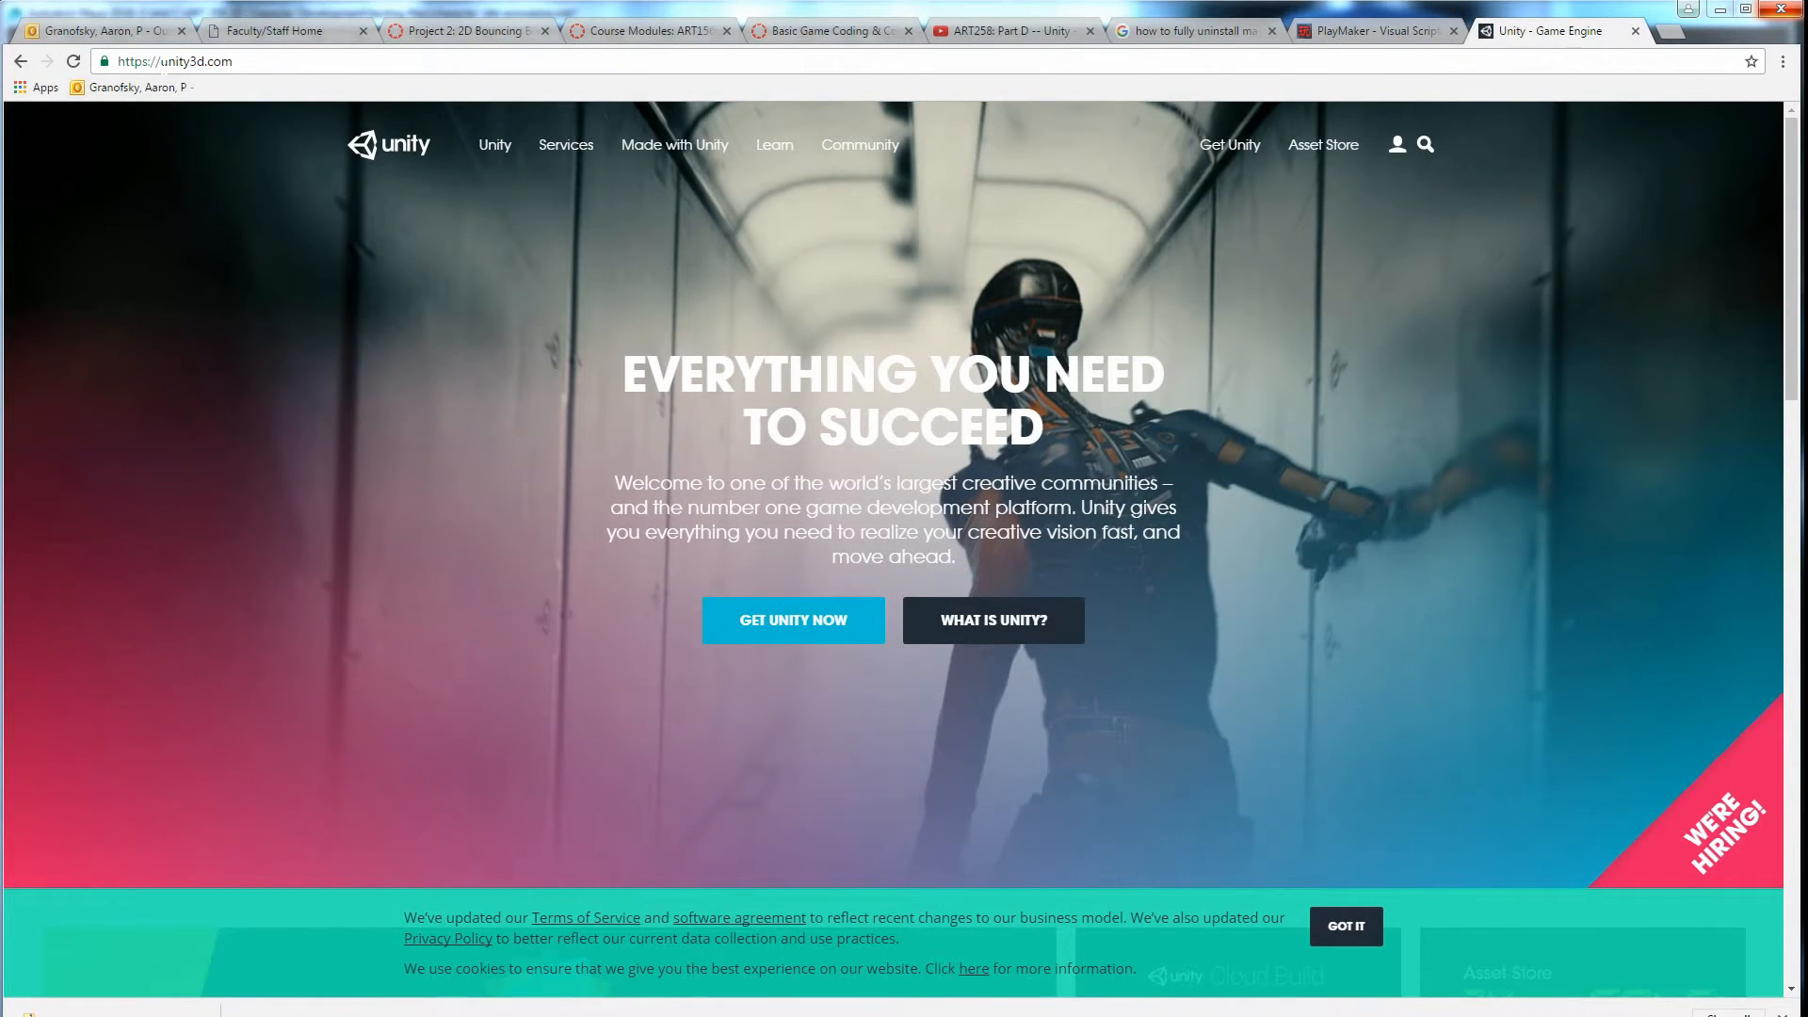
Step: Review the Unity plans on unity3d.com and open the installer download page for the free Personal edition
{"action": "left_click", "coordinate": [196, 61]}
{"action": "left_click", "coordinate": [256, 63]}
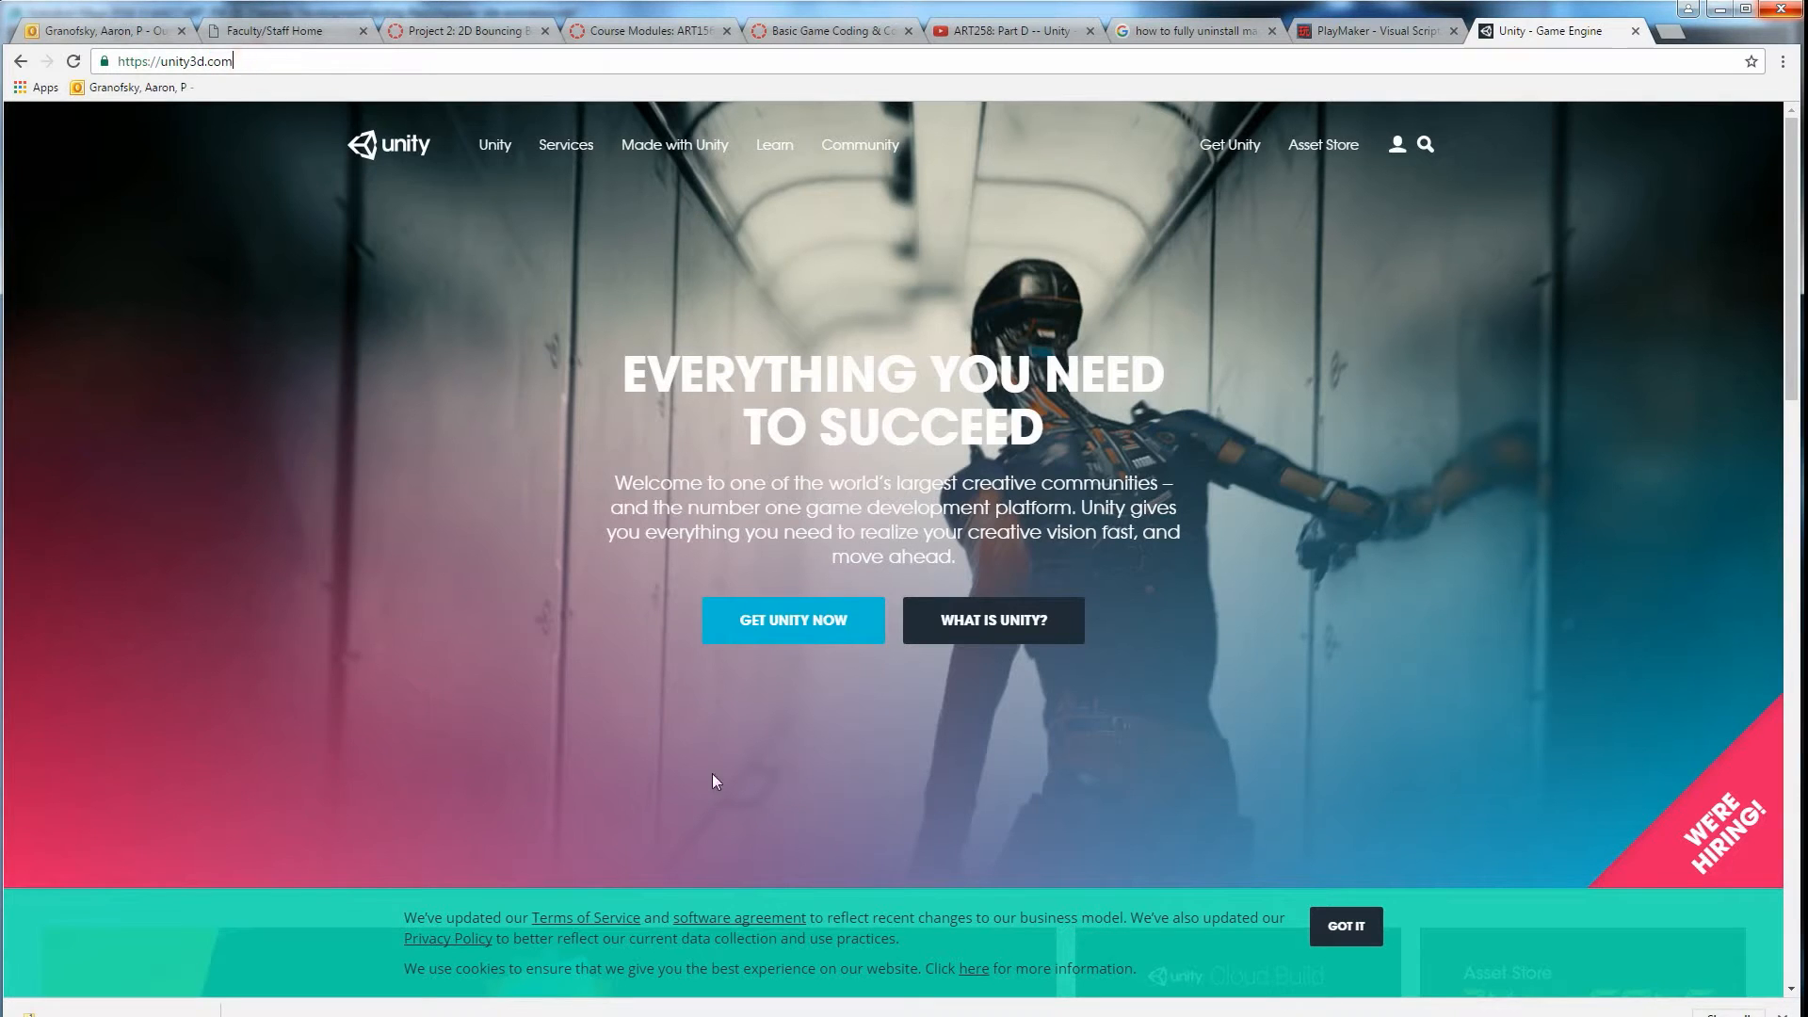
{"action": "left_click", "coordinate": [787, 618]}
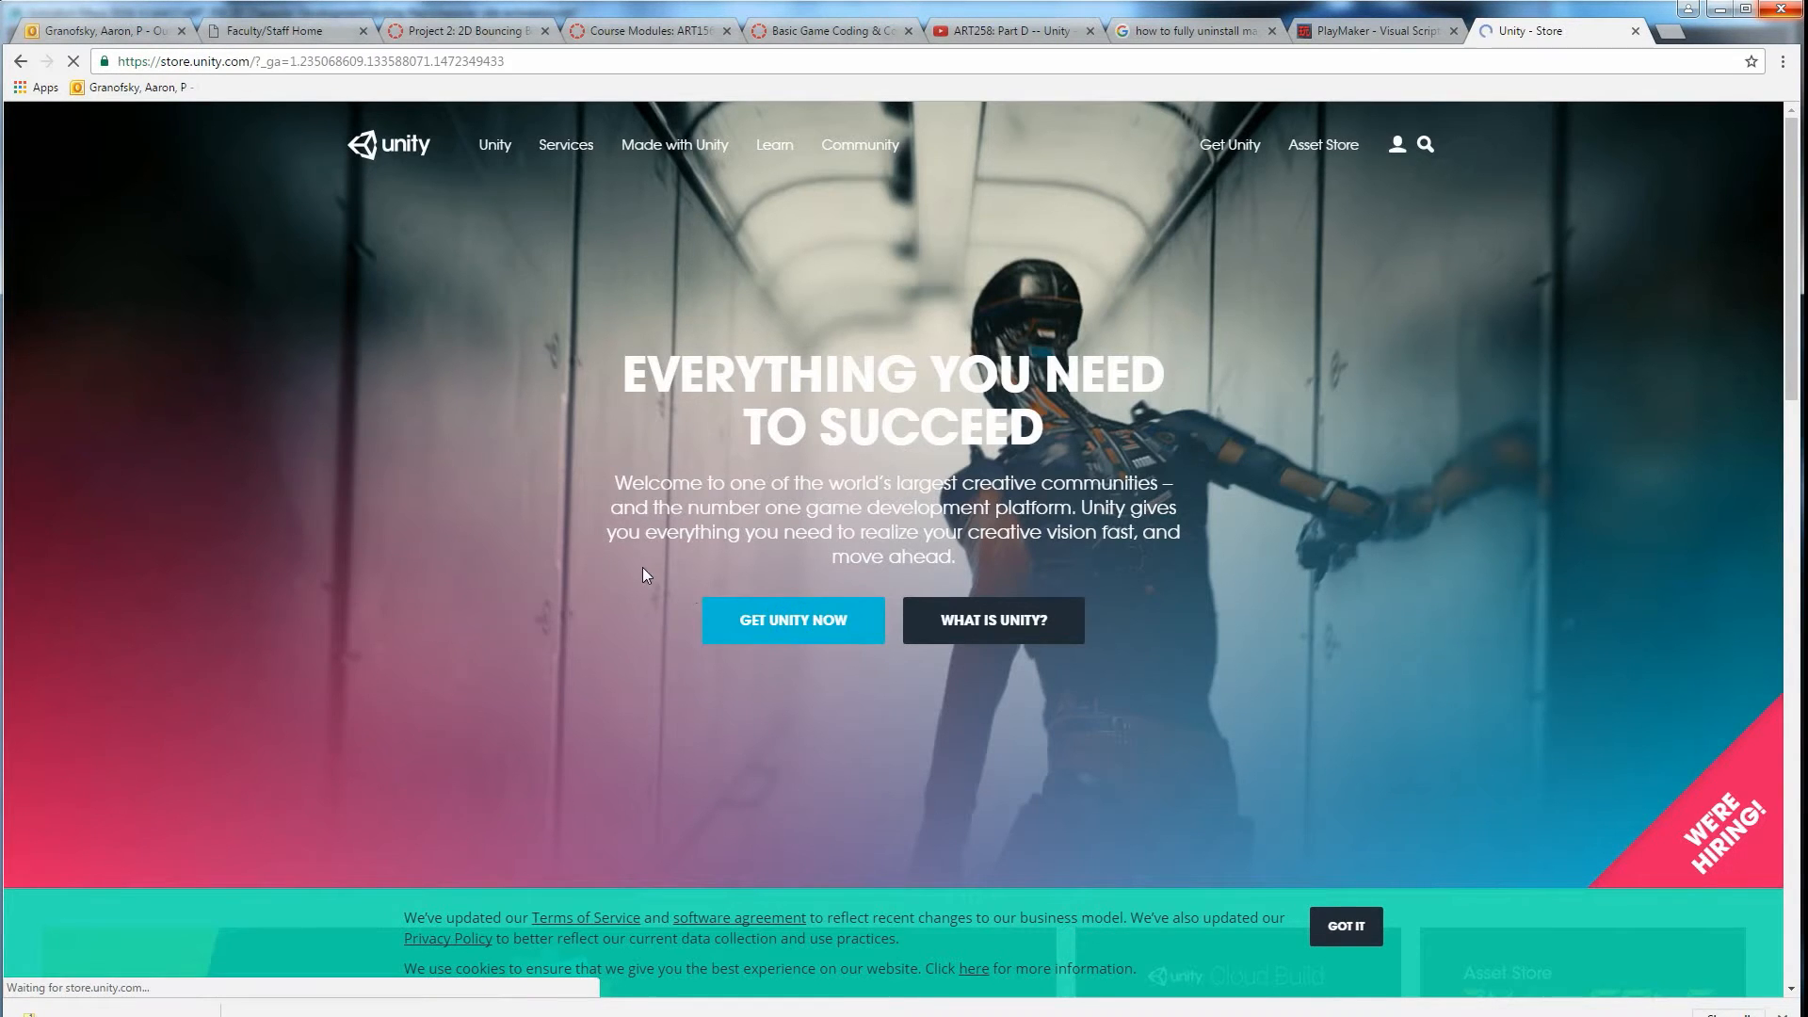
{"action": "scroll", "coordinate": [1158, 694], "scroll_direction": "down", "scroll_amount": 1}
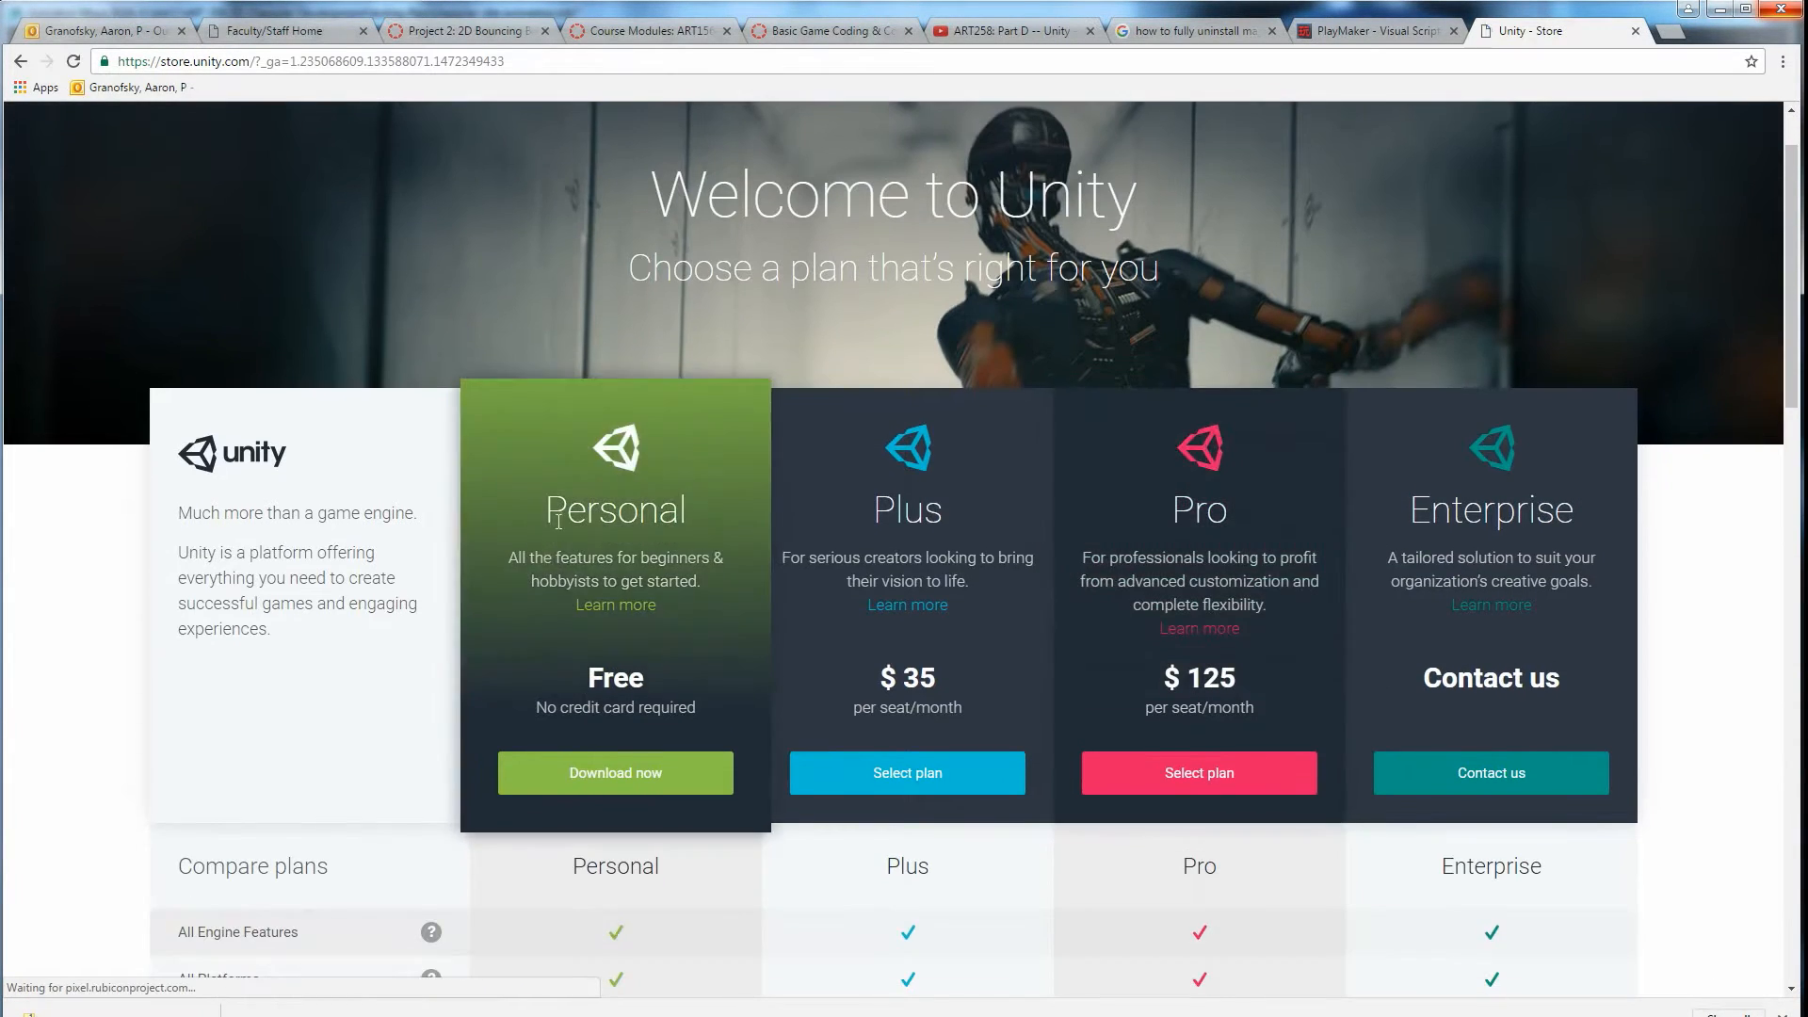
{"action": "scroll", "coordinate": [584, 790], "scroll_direction": "down", "scroll_amount": 5}
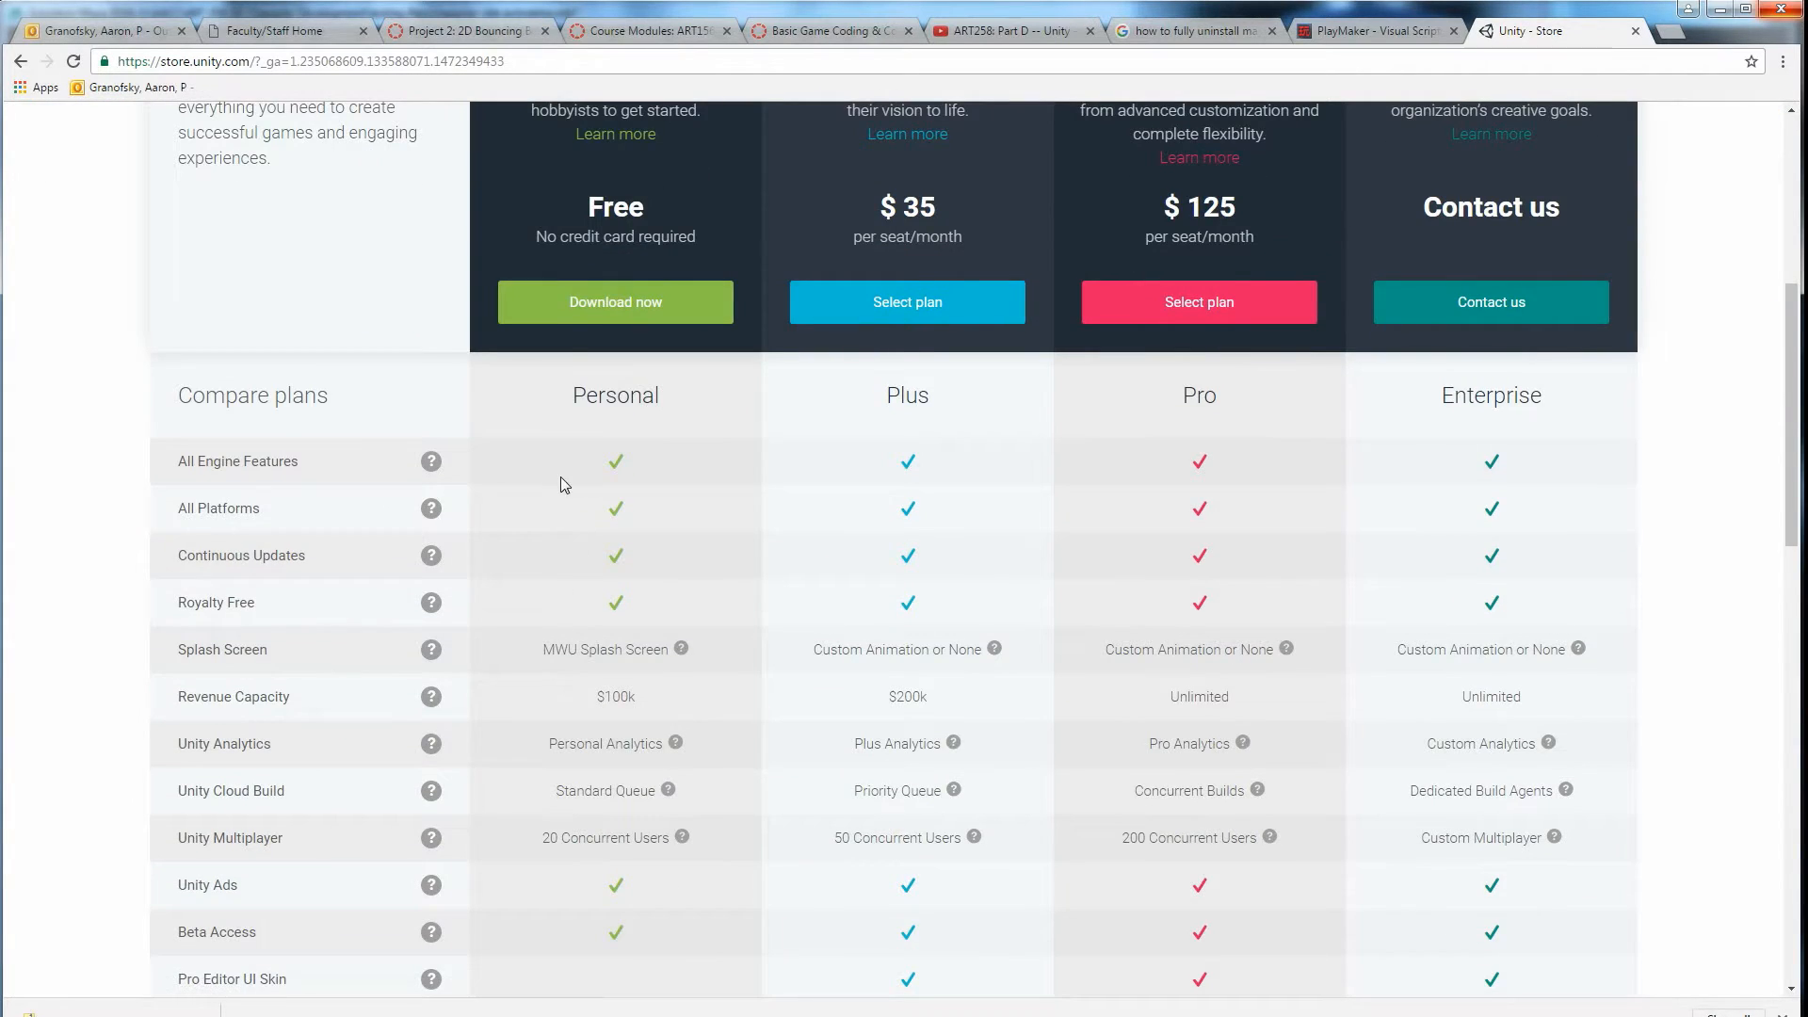
{"action": "scroll", "coordinate": [584, 458], "scroll_direction": "up", "scroll_amount": 2}
{"action": "left_click", "coordinate": [595, 491]}
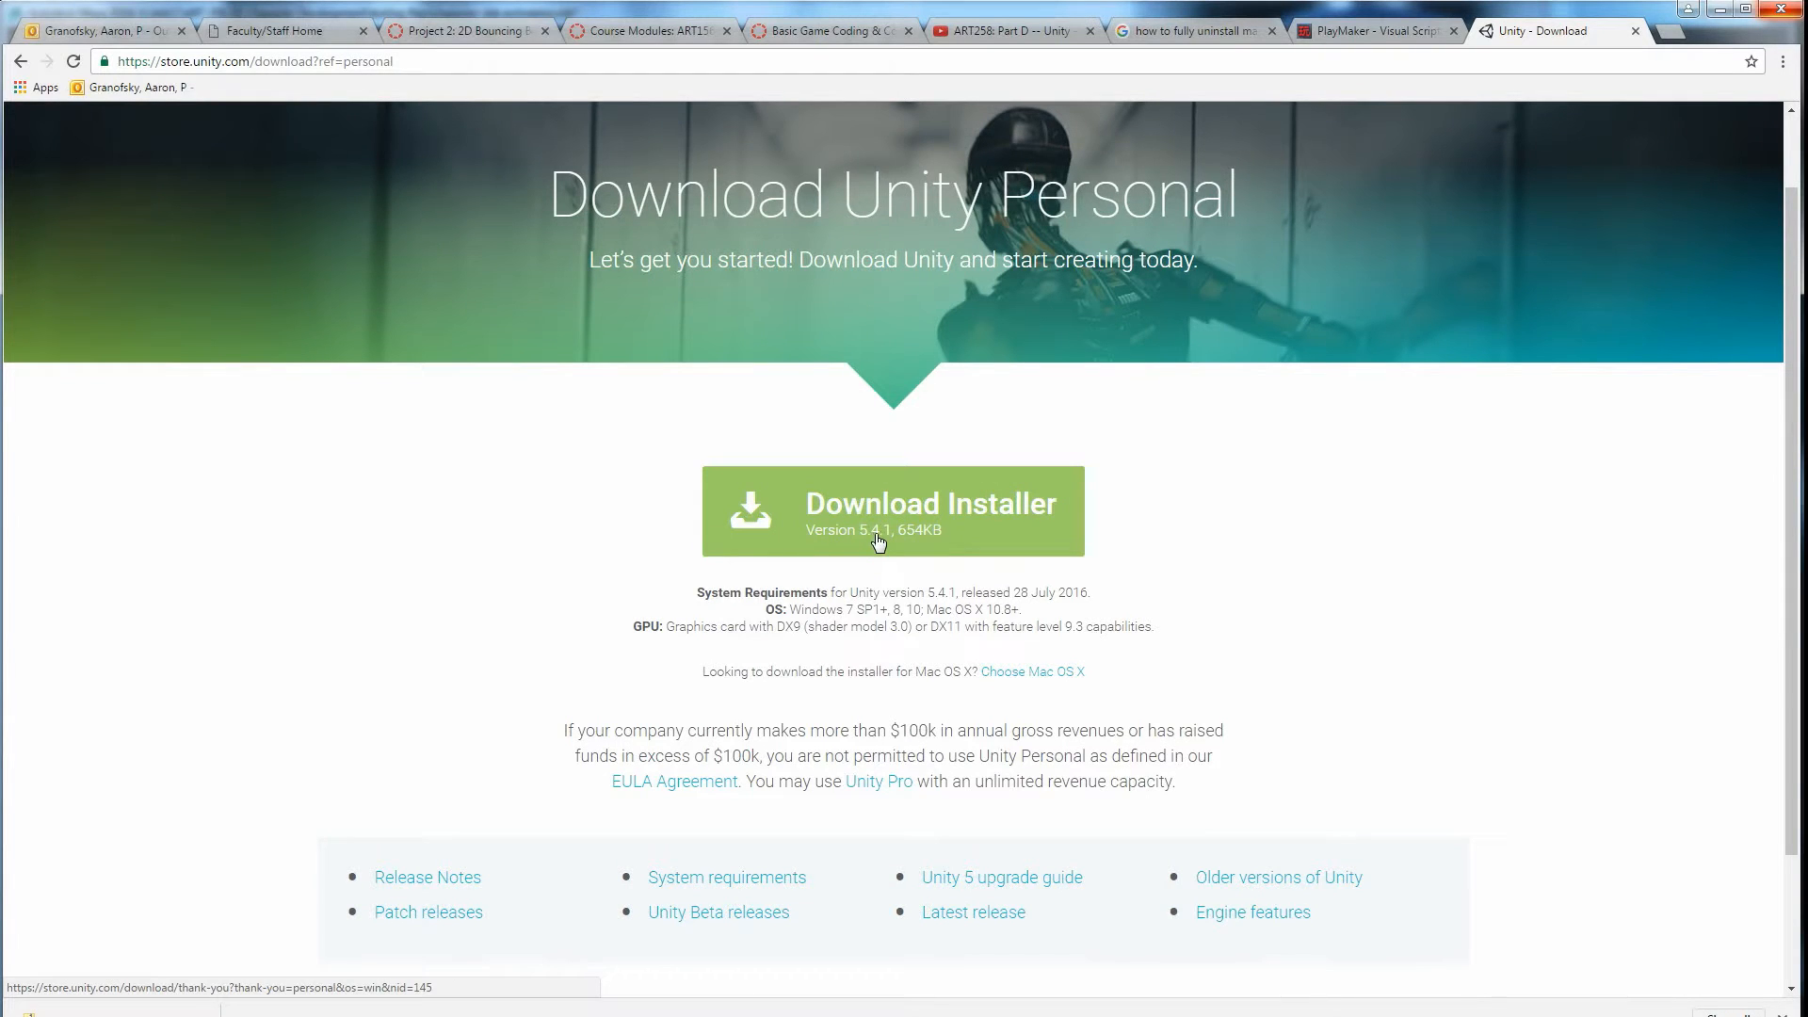
{"action": "left_click", "coordinate": [876, 540]}
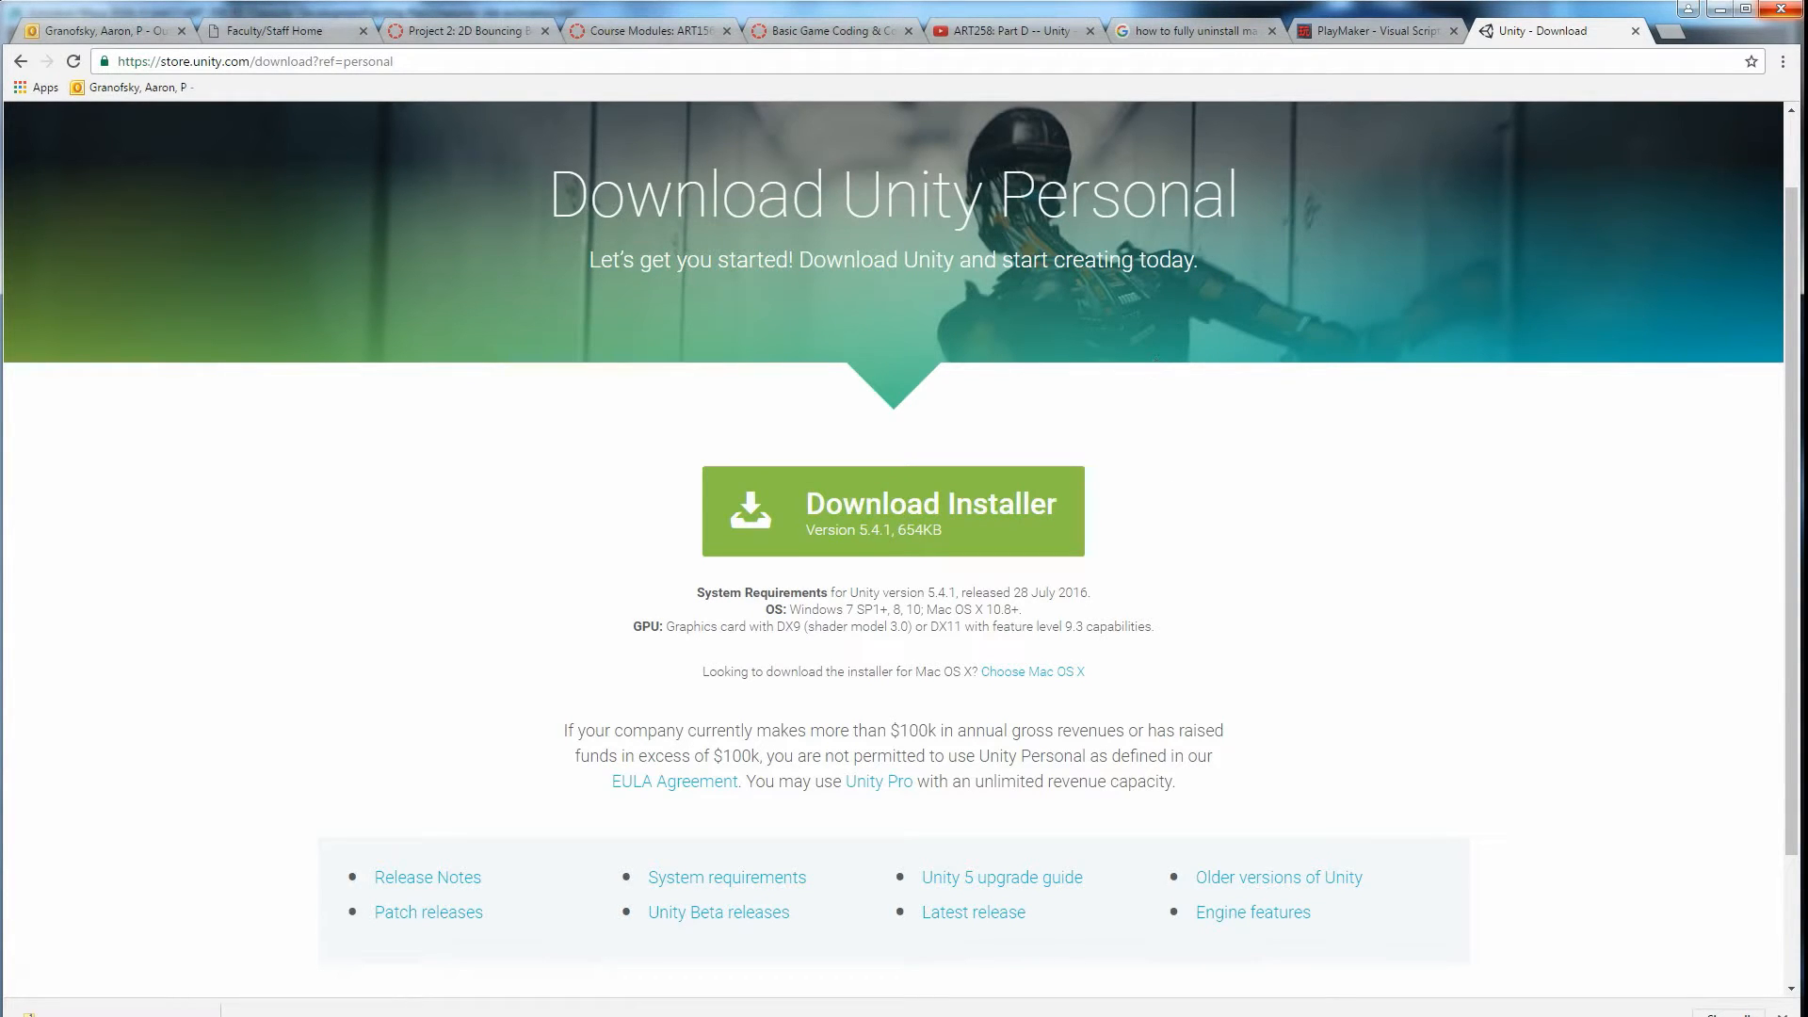
Step: Launch Unity and start creating a new project
{"action": "key", "text": "super"}
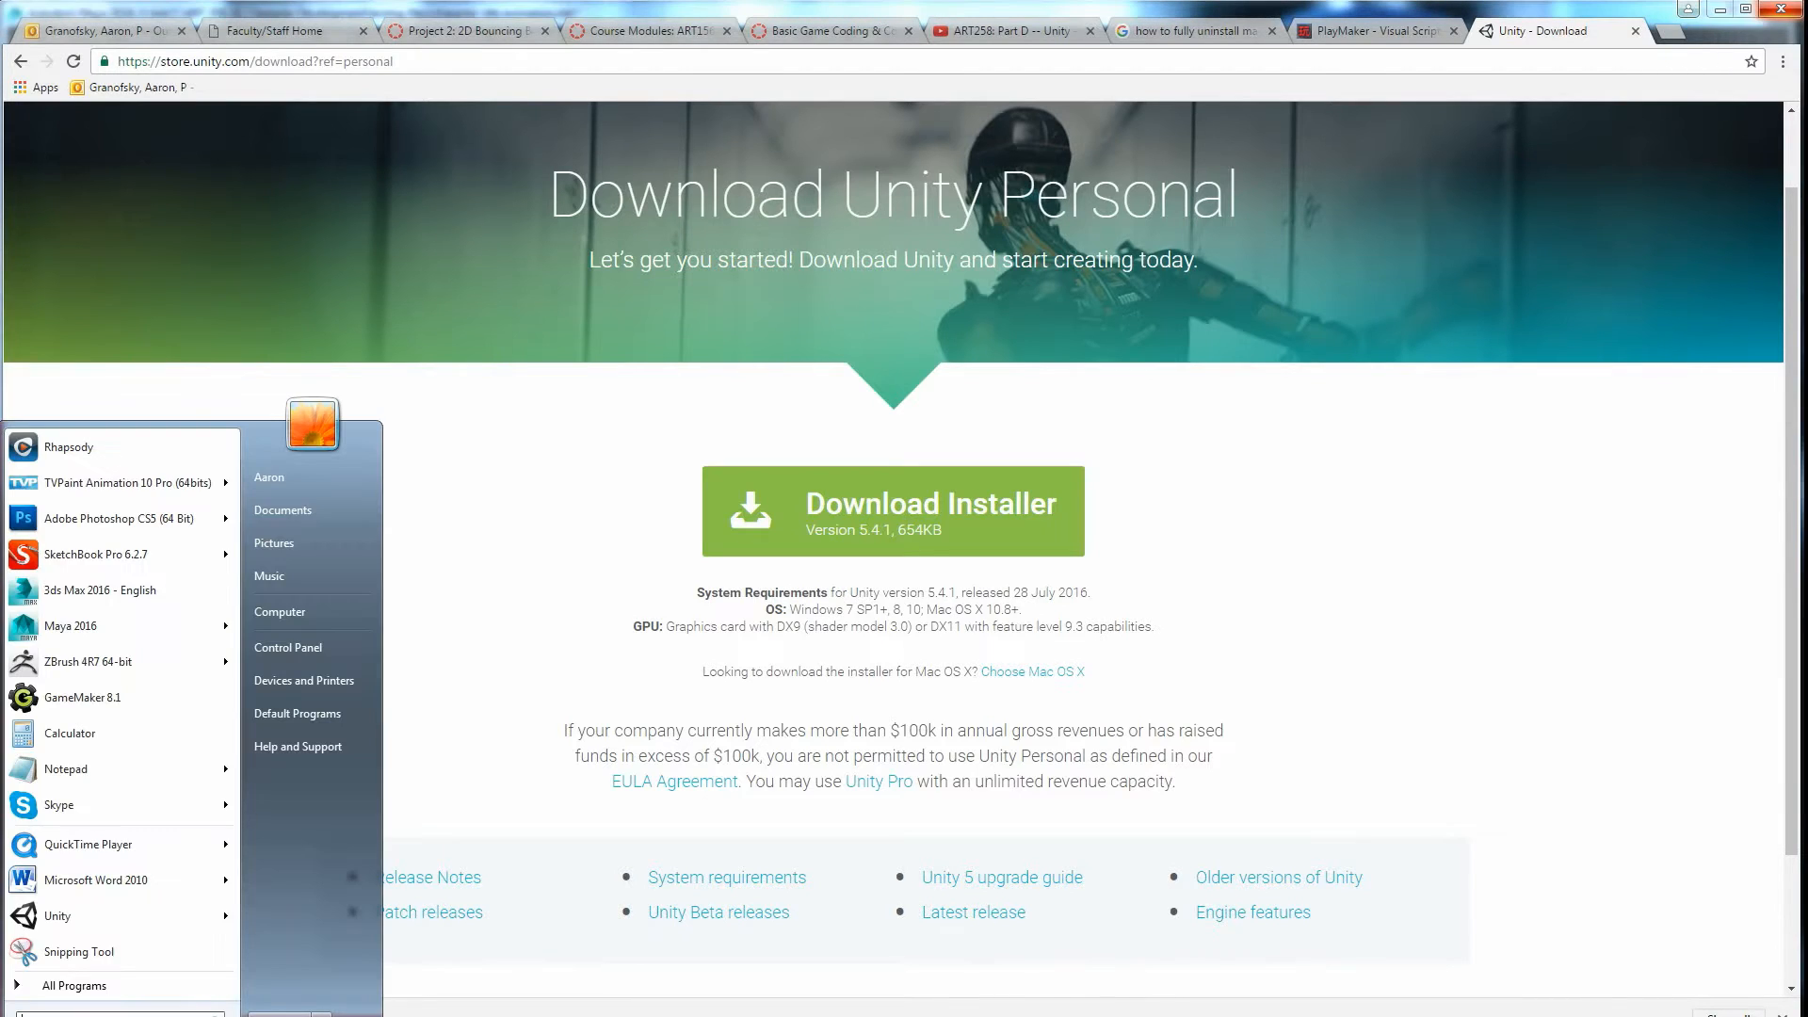
{"action": "left_click", "coordinate": [56, 918]}
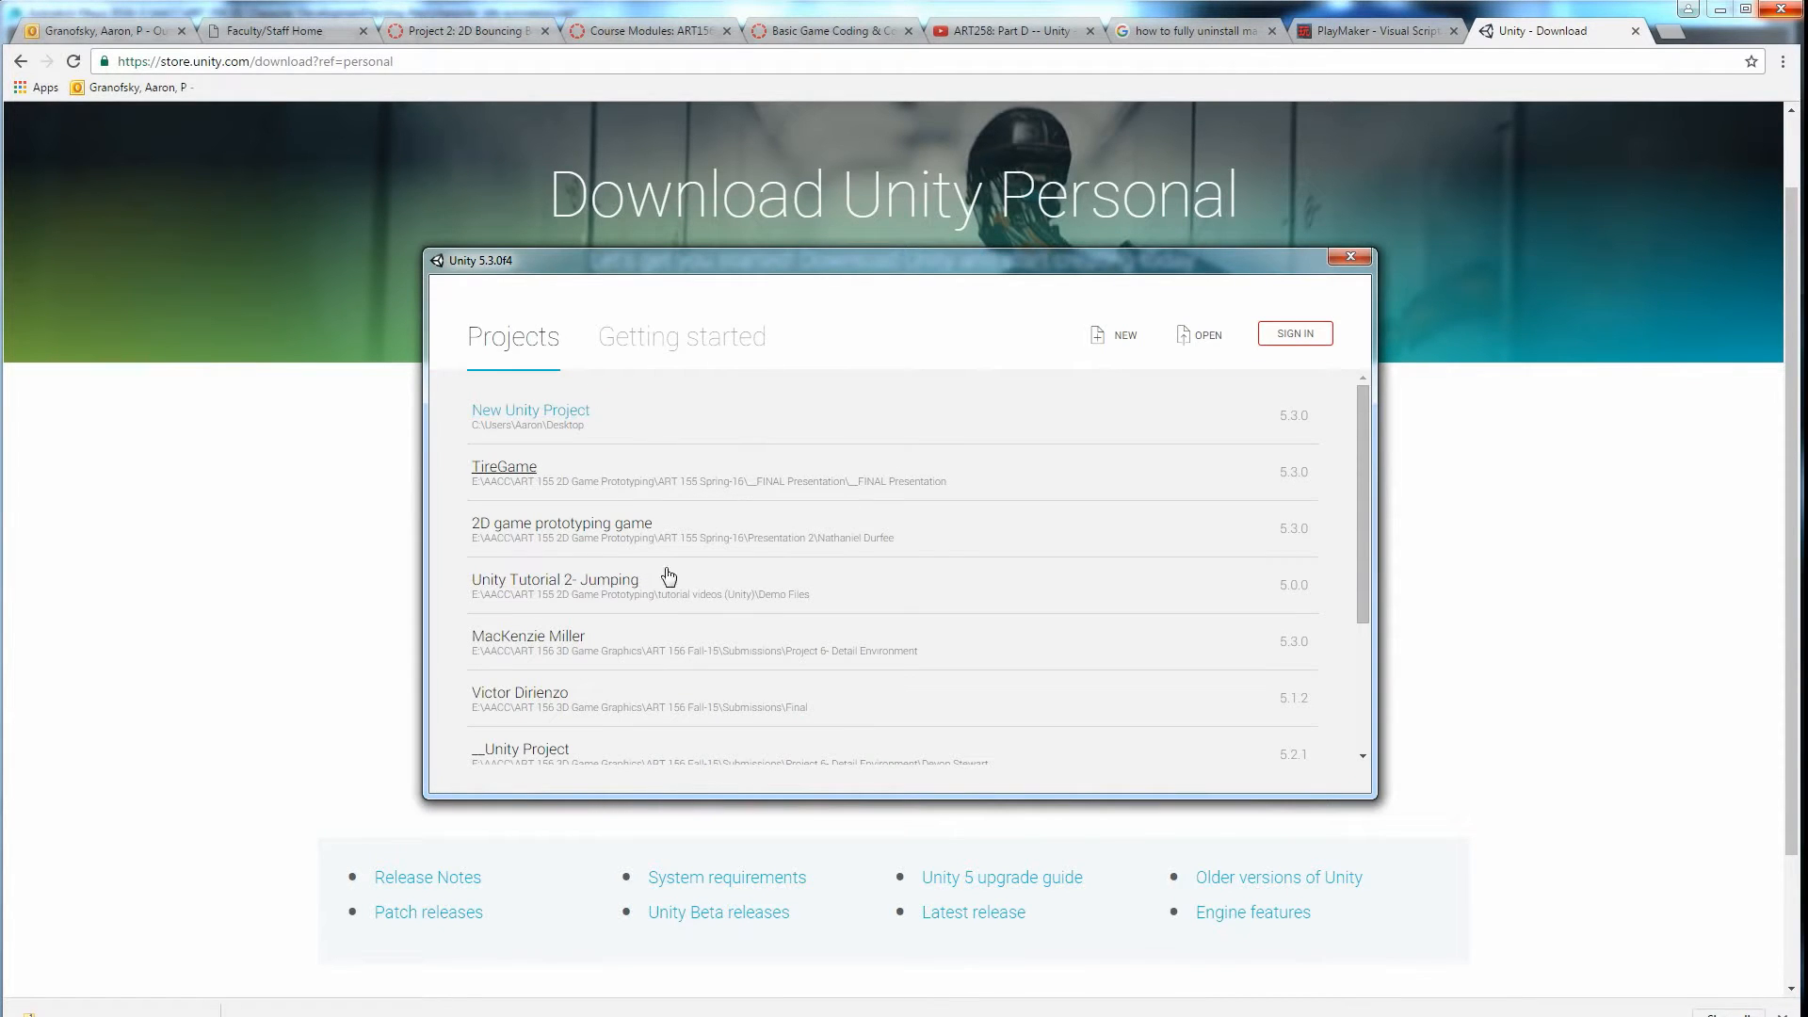
{"action": "left_click", "coordinate": [1115, 335]}
Step: Name the new project Demo Basic Character Project and create it
{"action": "left_click", "coordinate": [879, 478]}
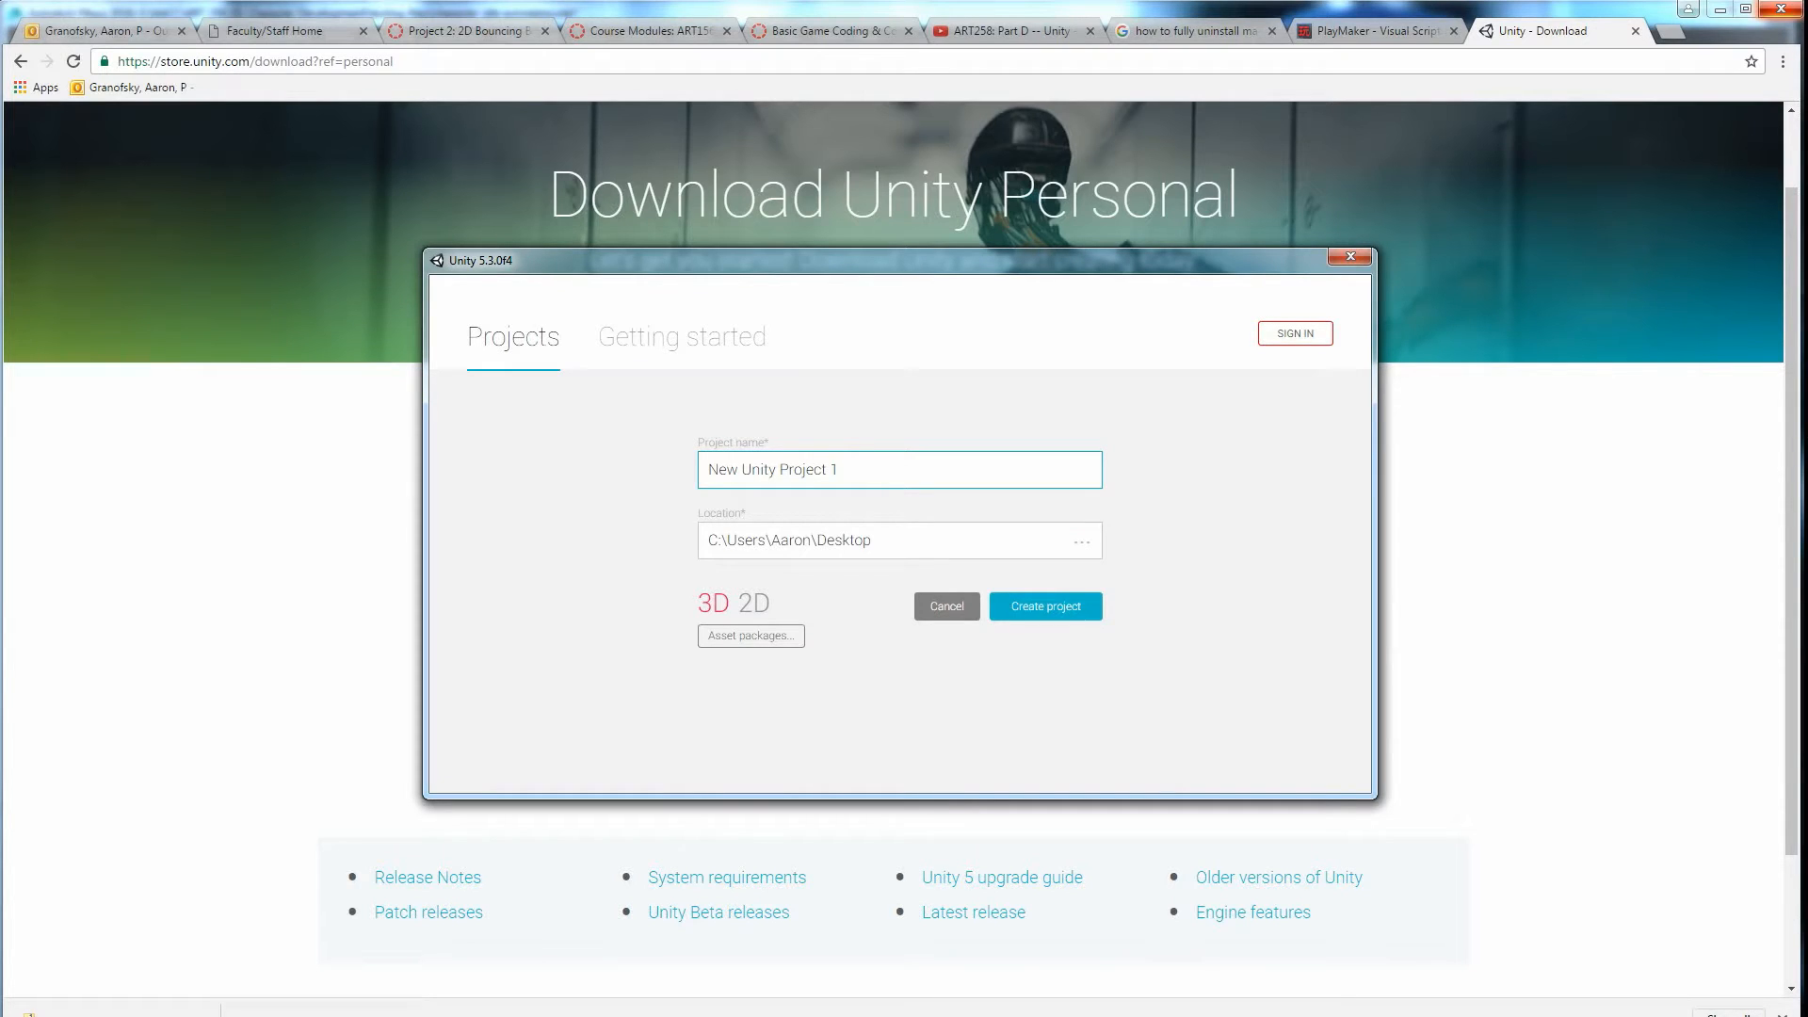
{"action": "key", "text": "BackSpace"}
{"action": "key", "text": "BackSpace"}
{"action": "key", "text": "BackSpace"}
{"action": "key", "text": "BackSpace"}
{"action": "key", "text": "BackSpace"}
{"action": "key", "text": "BackSpace"}
{"action": "key", "text": "BackSpace"}
{"action": "key", "text": "BackSpace"}
{"action": "key", "text": "BackSpace"}
{"action": "key", "text": "BackSpace"}
{"action": "key", "text": "BackSpace"}
{"action": "key", "text": "BackSpace"}
{"action": "key", "text": "BackSpace"}
{"action": "key", "text": "BackSpace"}
{"action": "type", "text": "D"}
{"action": "type", "text": "Basic Character"}
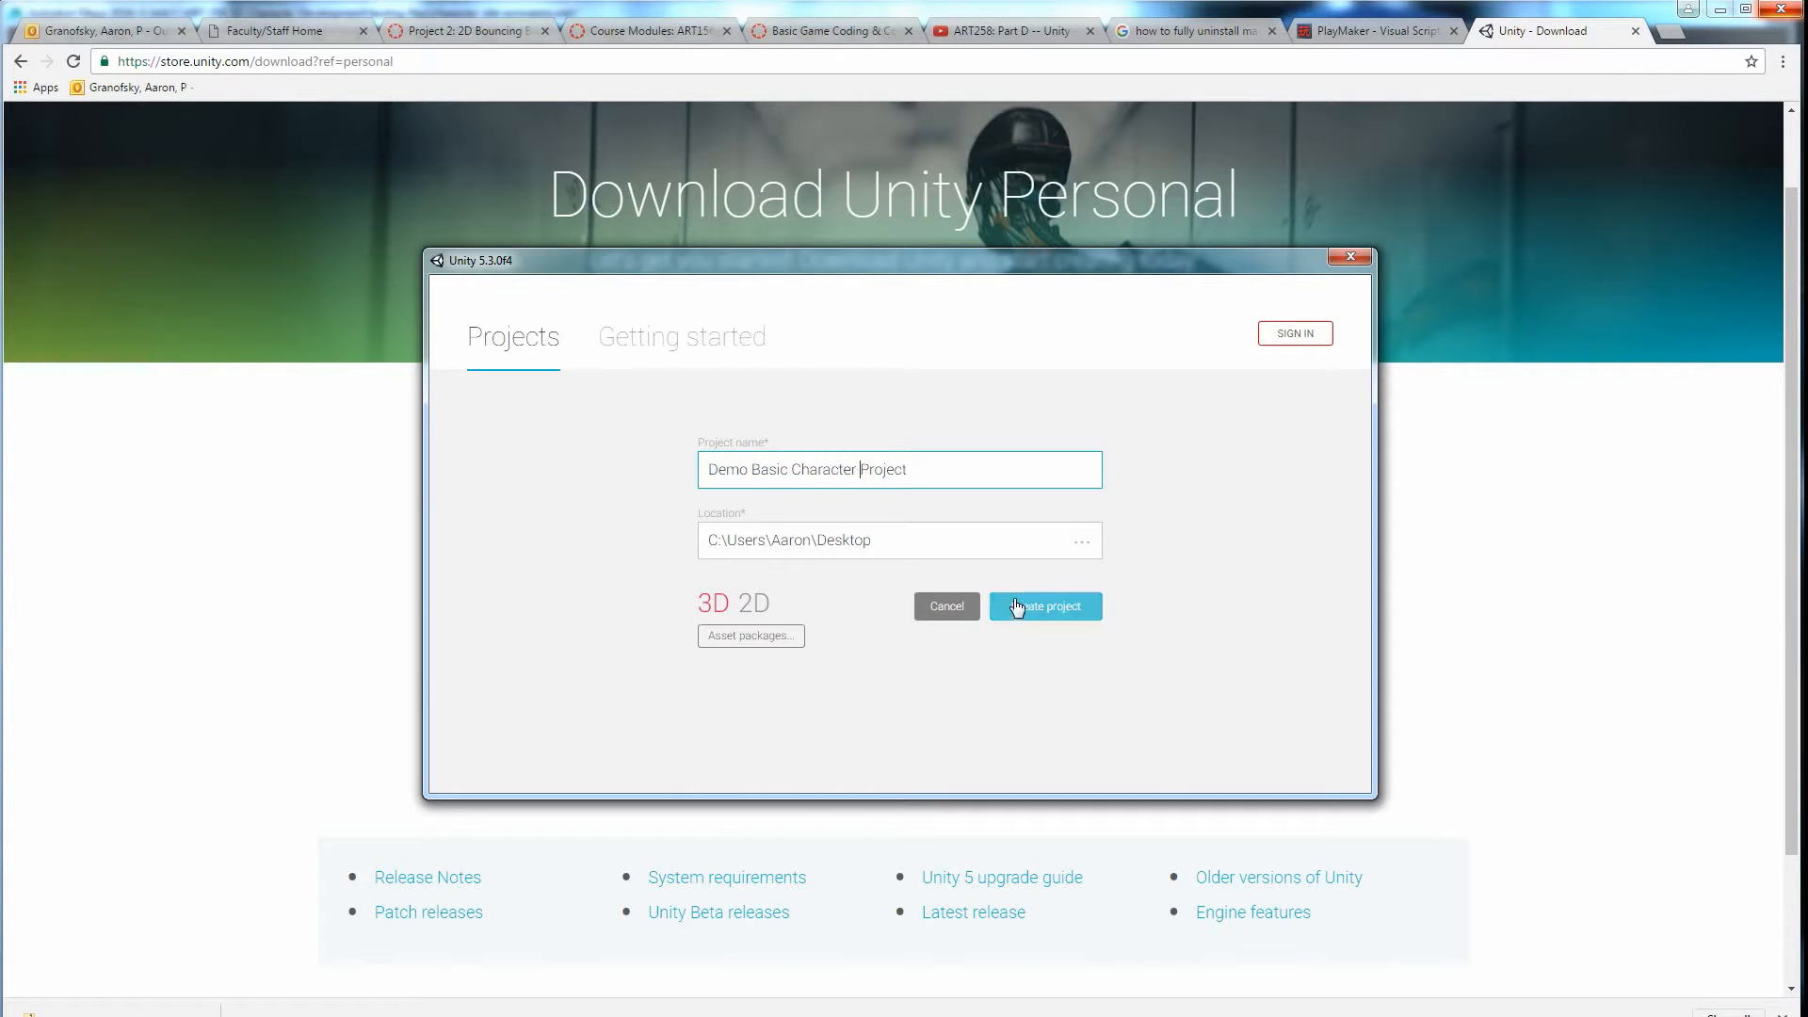
{"action": "left_click", "coordinate": [1028, 610]}
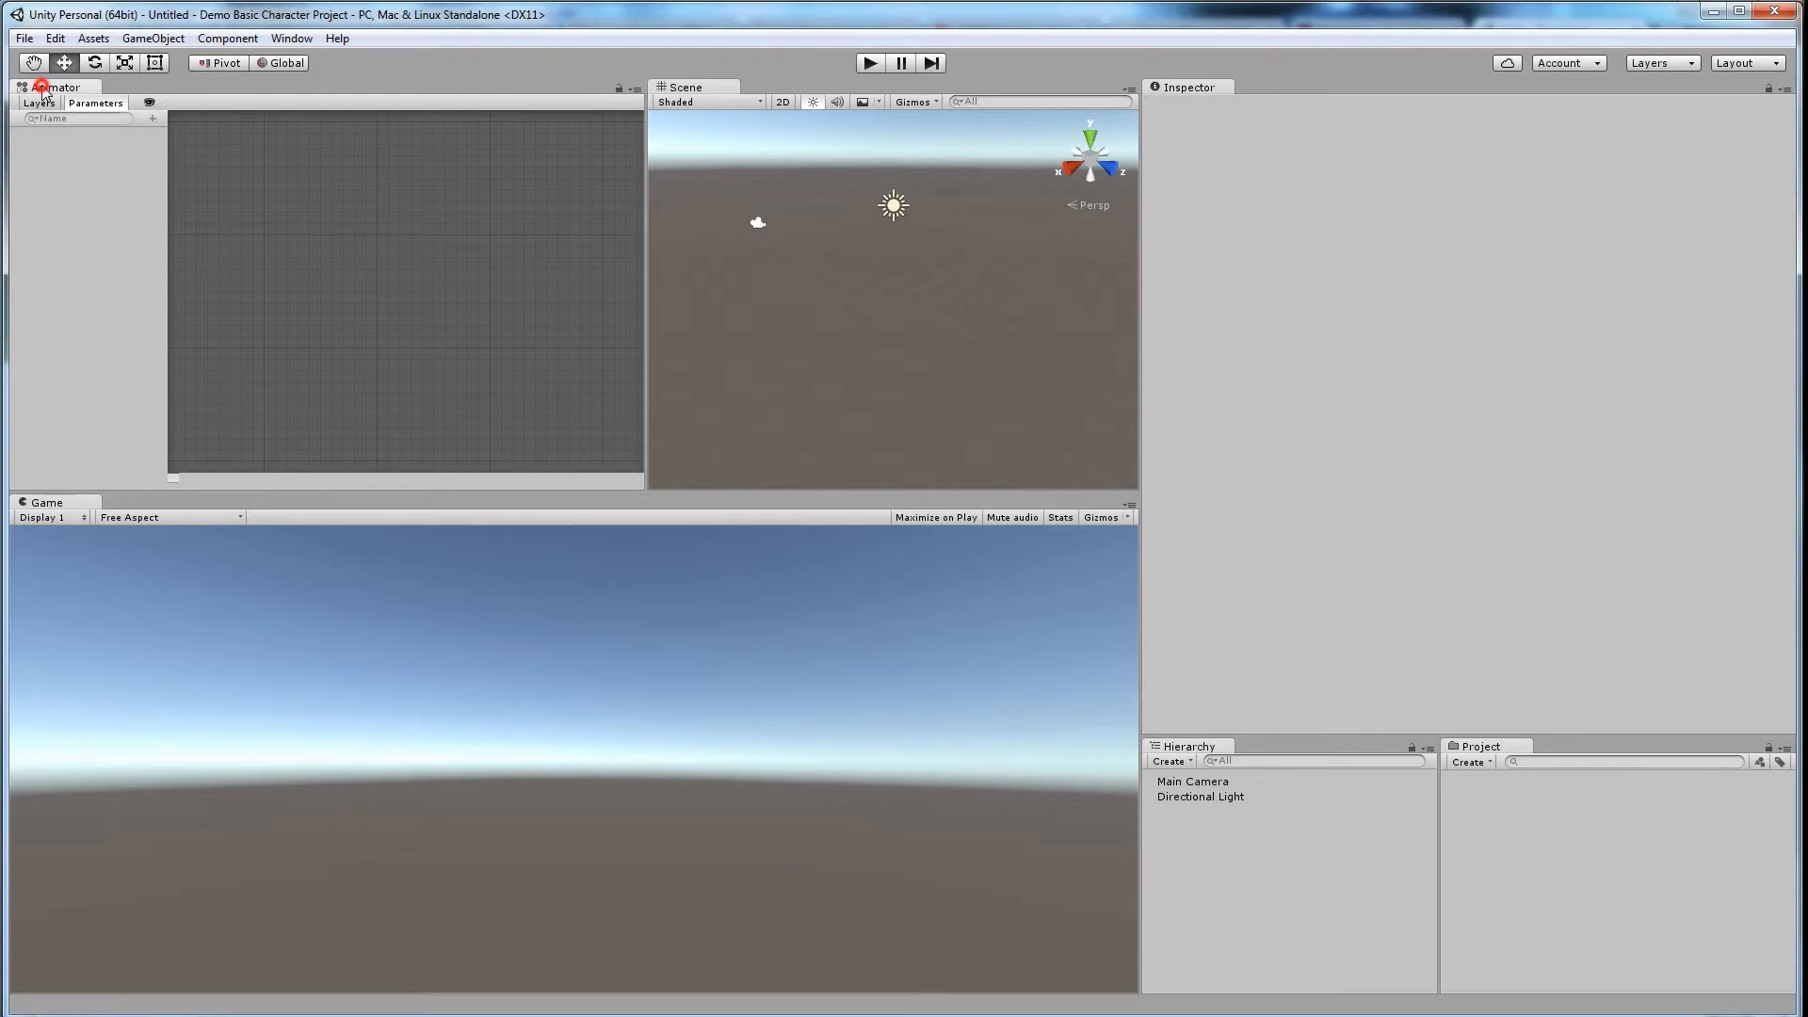
Step: Dock the Animator view alongside the Scene view, show the Scene, and enlarge it over the Game view
{"action": "left_click_drag", "start_coordinate": [50, 87], "coordinate": [789, 87]}
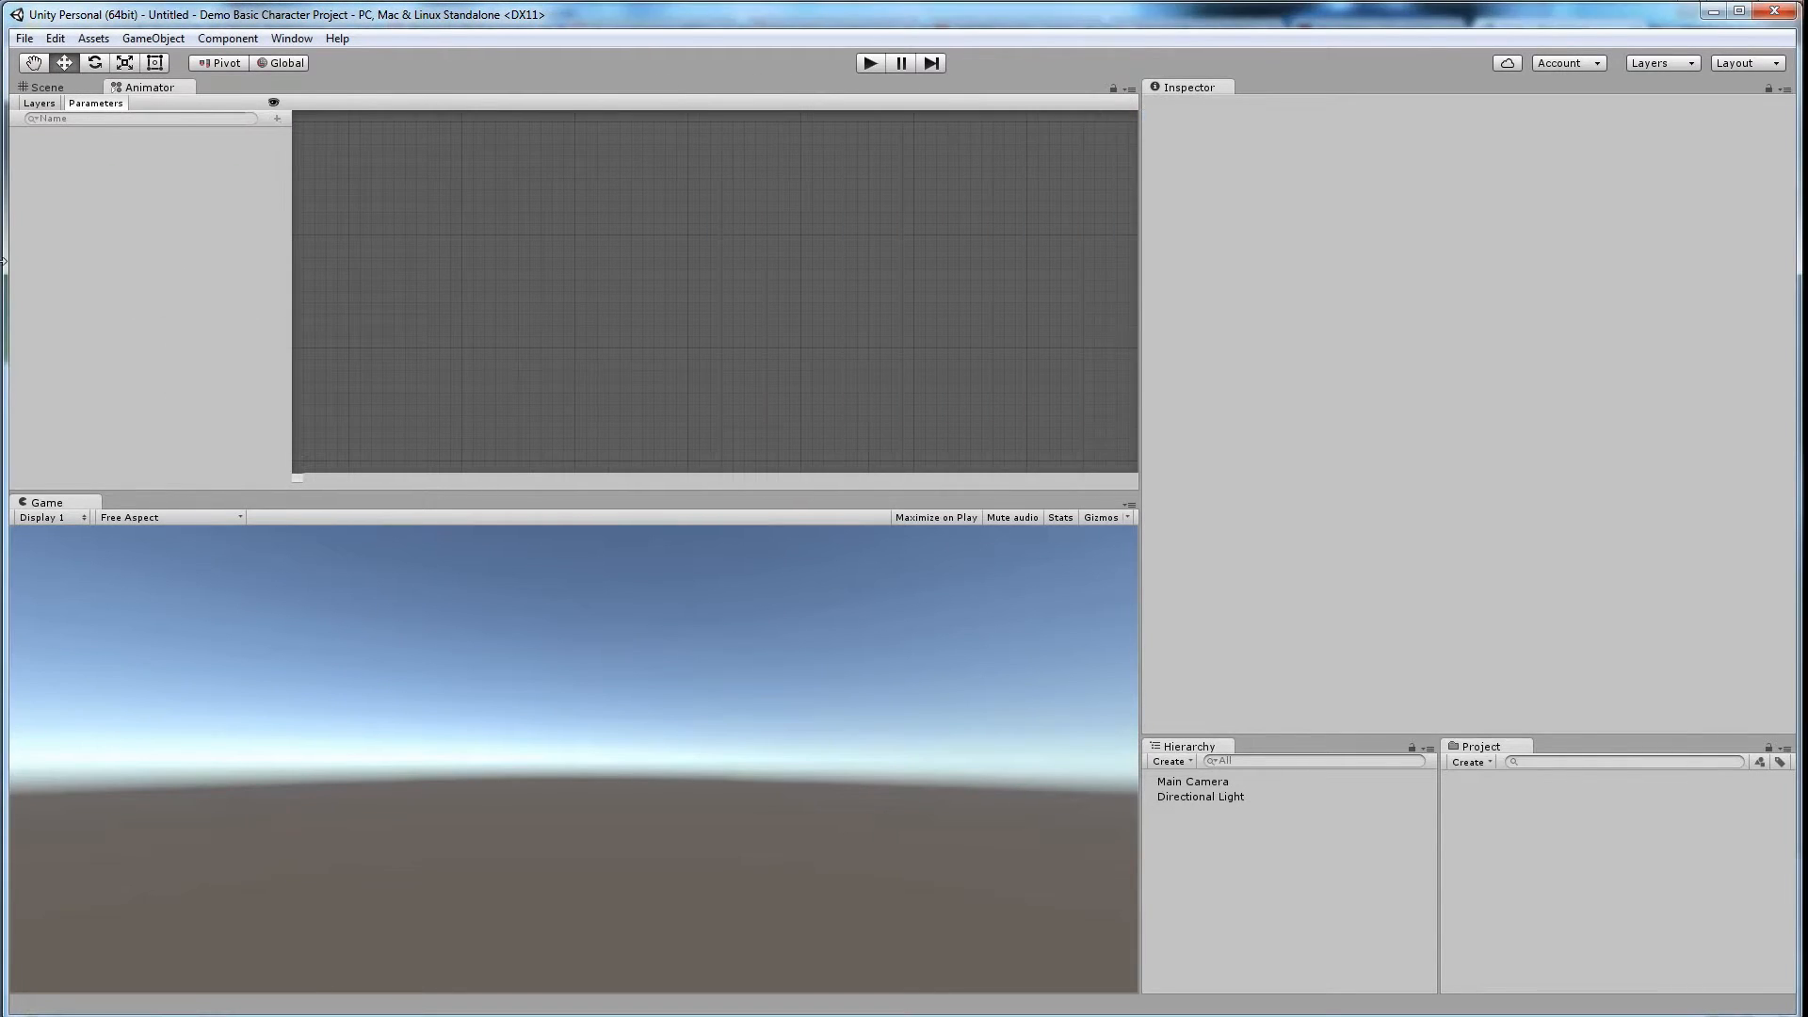
{"action": "left_click", "coordinate": [51, 88]}
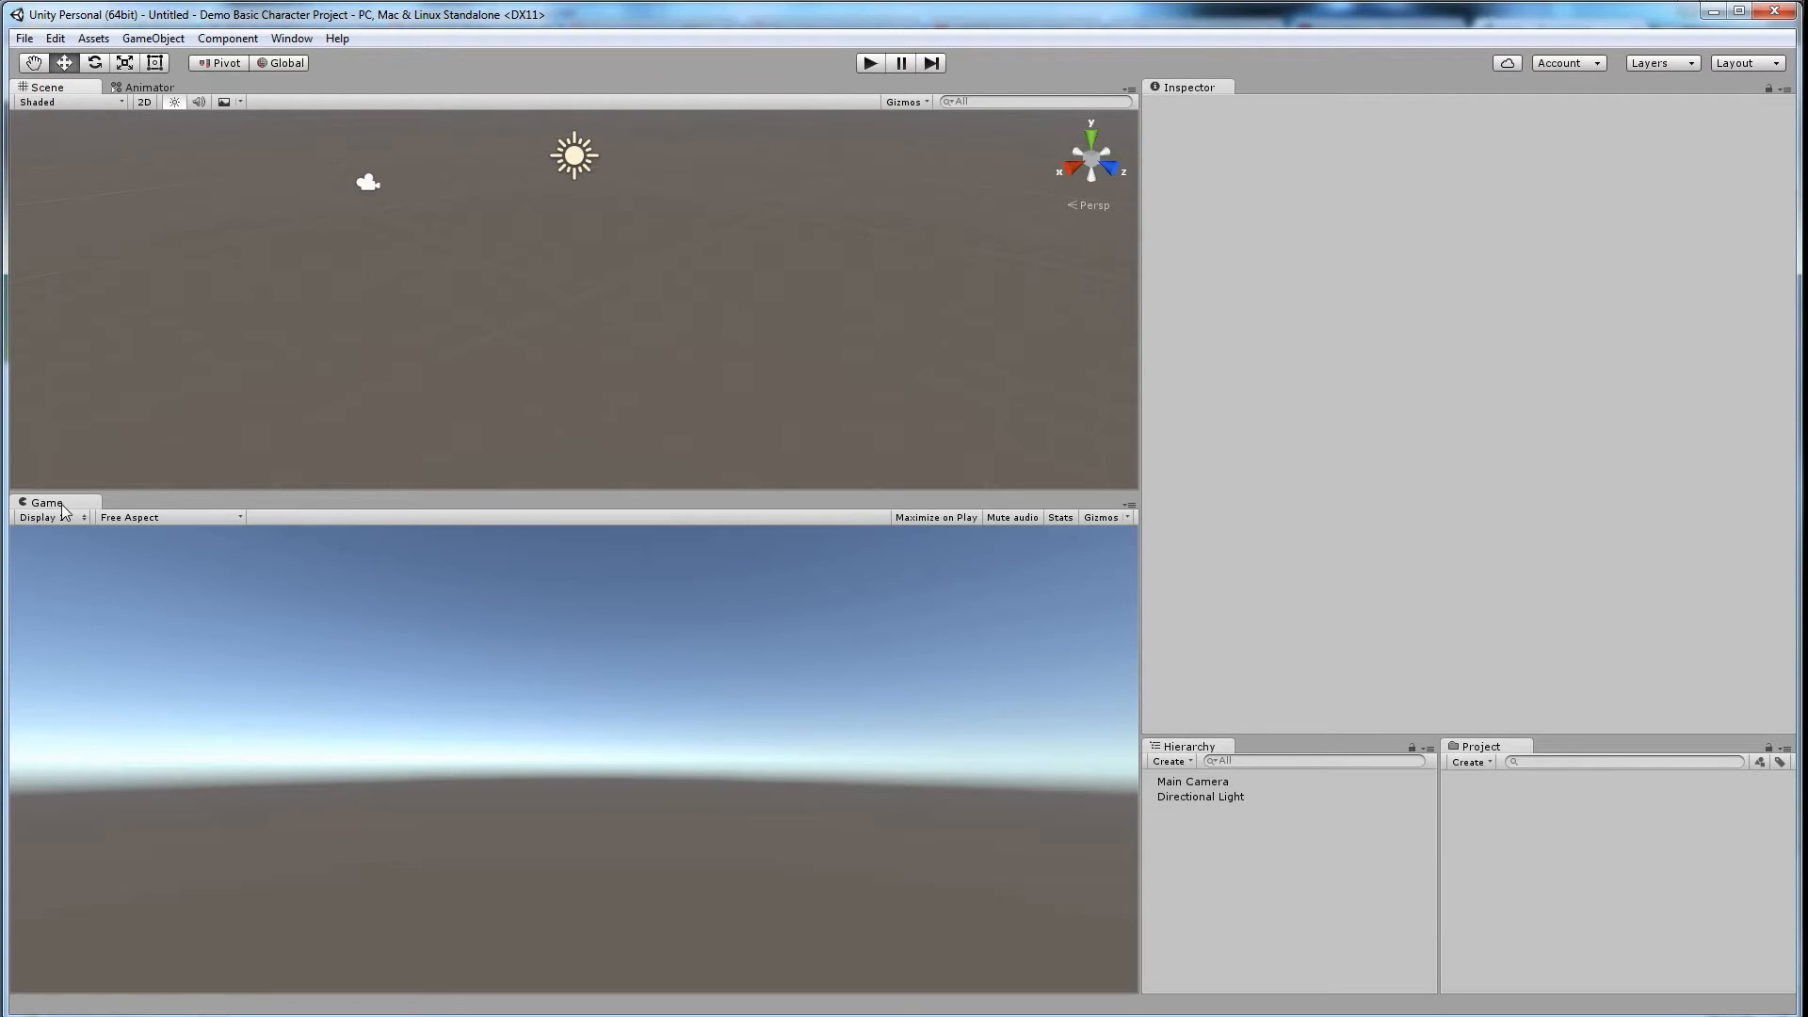
{"action": "left_click_drag", "start_coordinate": [367, 495], "coordinate": [311, 582]}
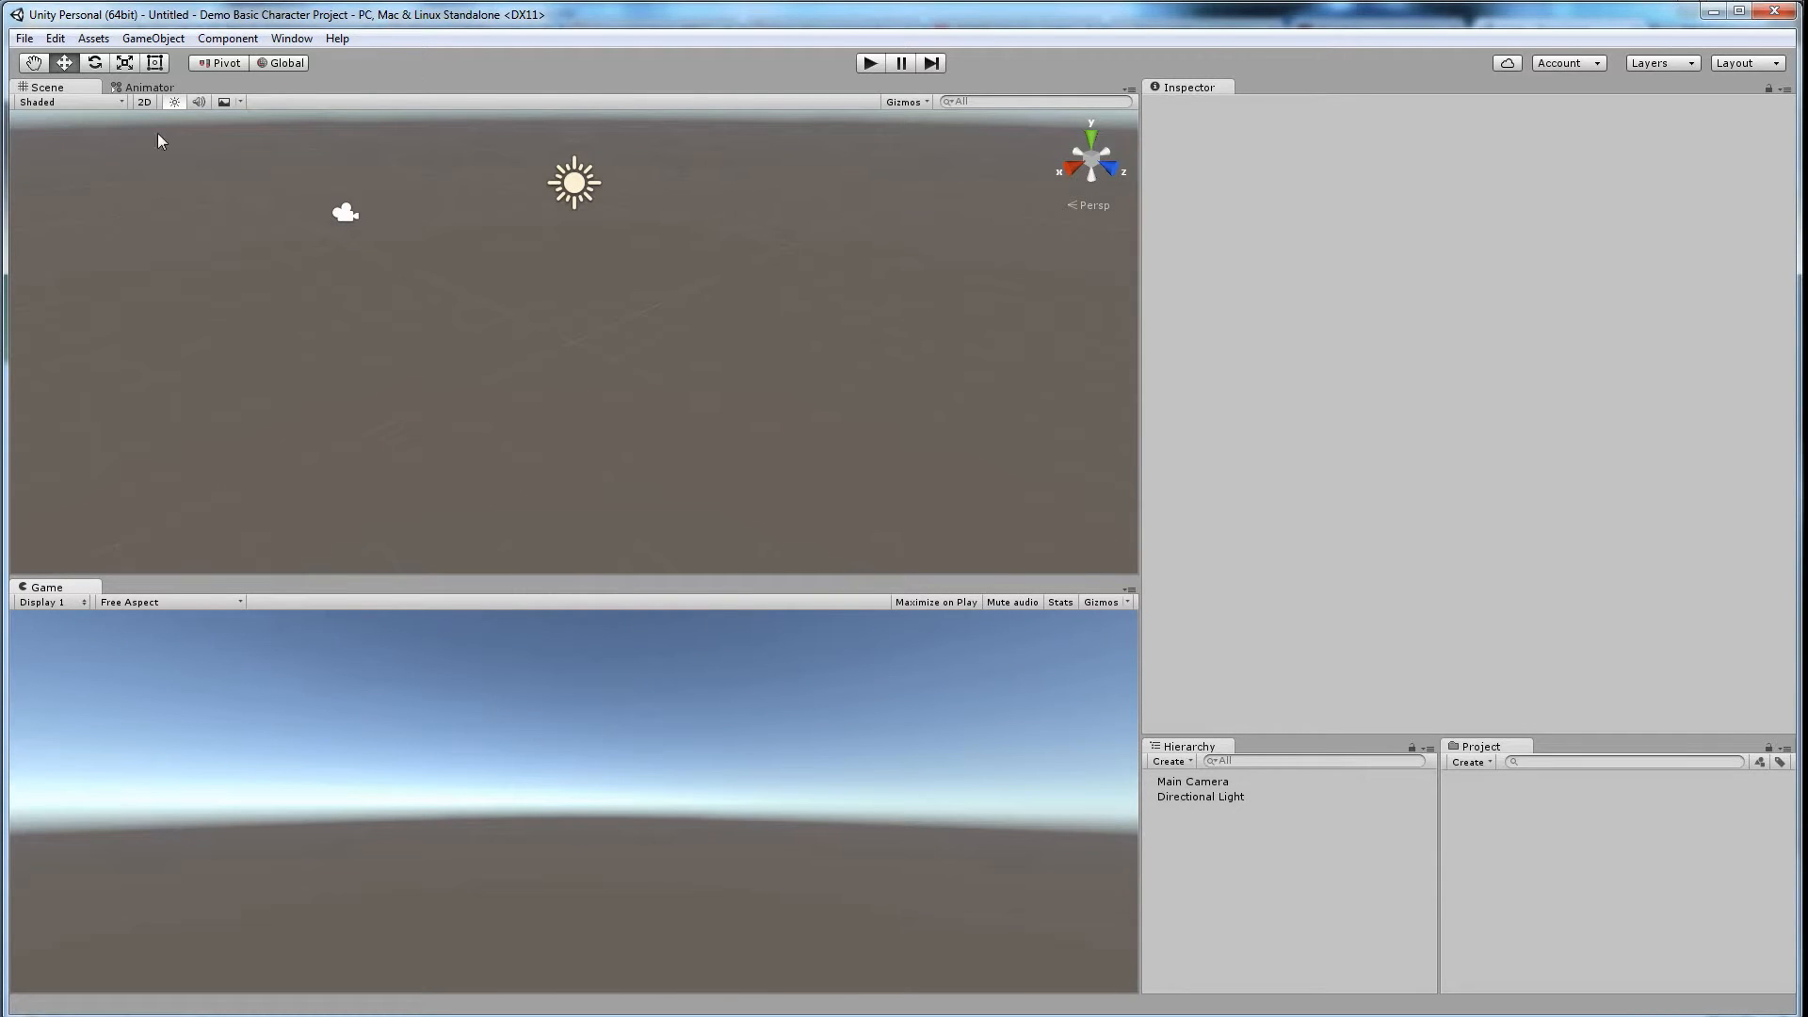
Step: Examine the scene's camera and directional light by orbiting and panning the Scene view
{"action": "mouse_move", "coordinate": [477, 295]}
{"action": "left_mouse_down", "text": "alt"}
{"action": "mouse_move", "coordinate": [415, 246]}
{"action": "mouse_move", "coordinate": [528, 298]}
{"action": "mouse_move", "coordinate": [499, 278]}
{"action": "left_mouse_up", "text": "alt"}
{"action": "middle_click_drag", "start_coordinate": [504, 277], "coordinate": [551, 394]}
{"action": "left_click_drag", "start_coordinate": [551, 393], "coordinate": [517, 368], "text": "alt"}
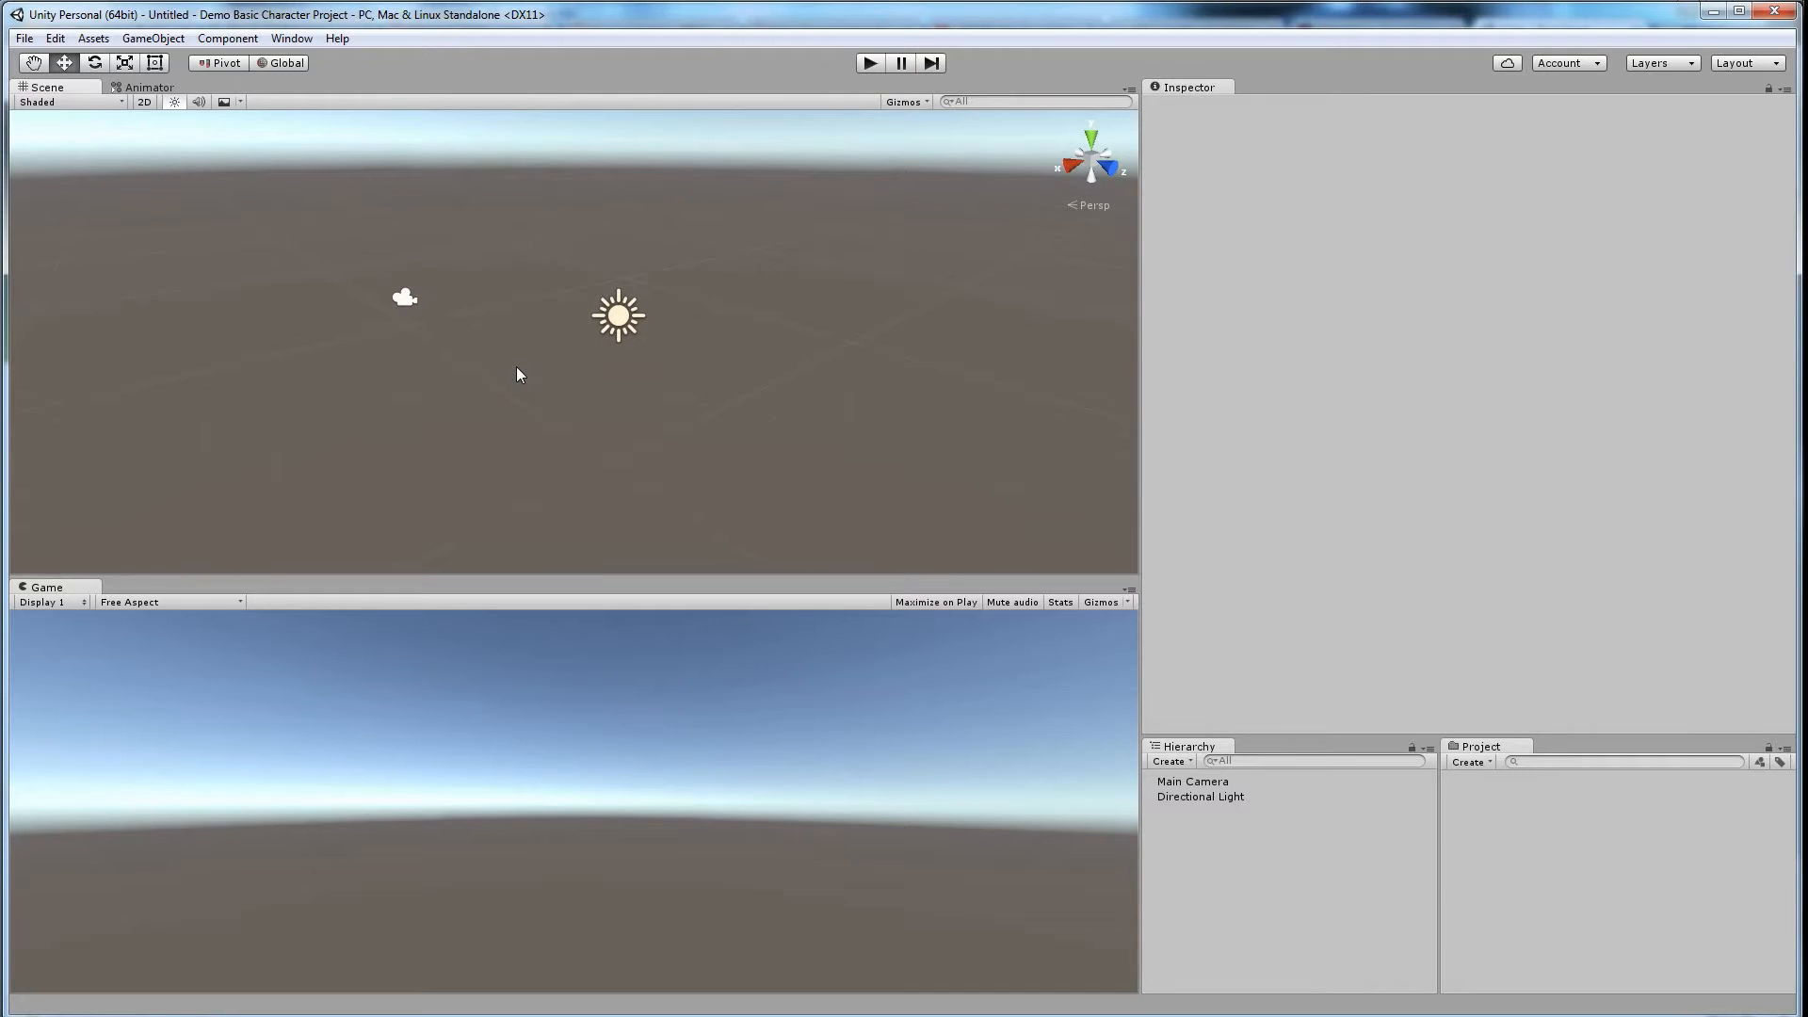
{"action": "key", "text": "alt"}
{"action": "left_click_drag", "start_coordinate": [553, 311], "coordinate": [514, 328], "text": "alt"}
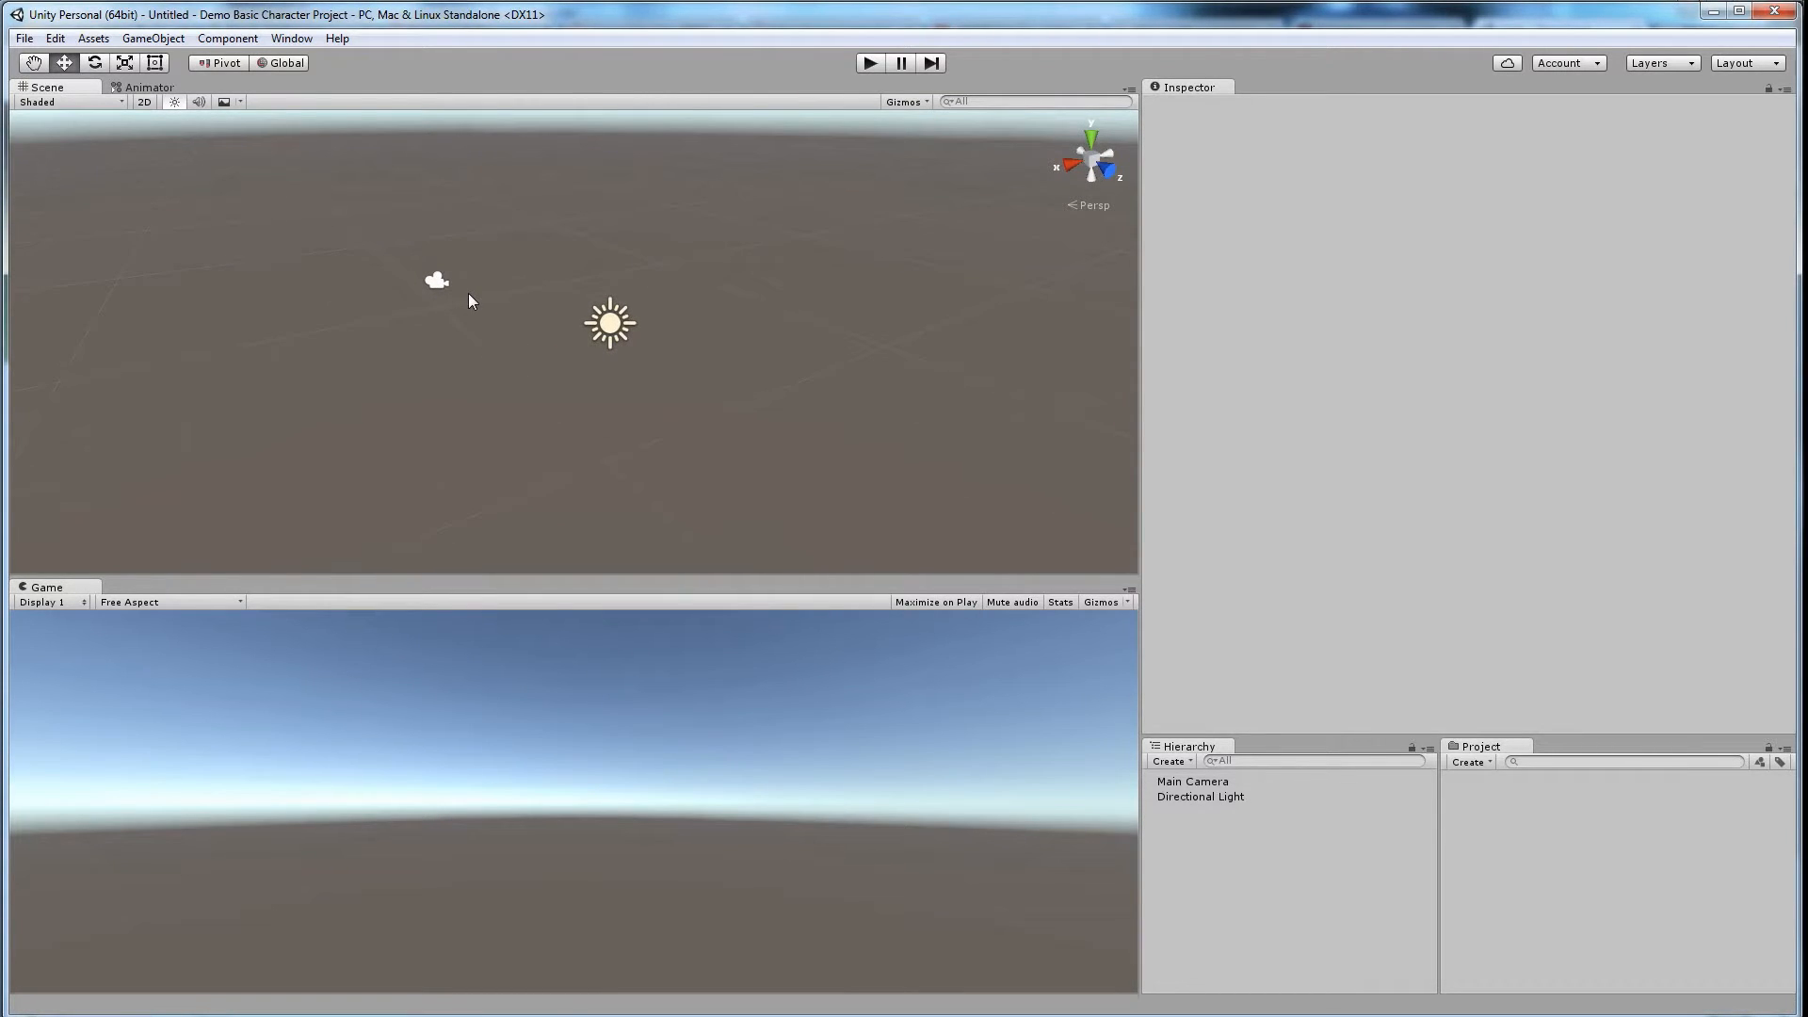
{"action": "key", "text": "q"}
{"action": "left_click_drag", "start_coordinate": [456, 341], "coordinate": [541, 372]}
{"action": "key", "text": "w"}
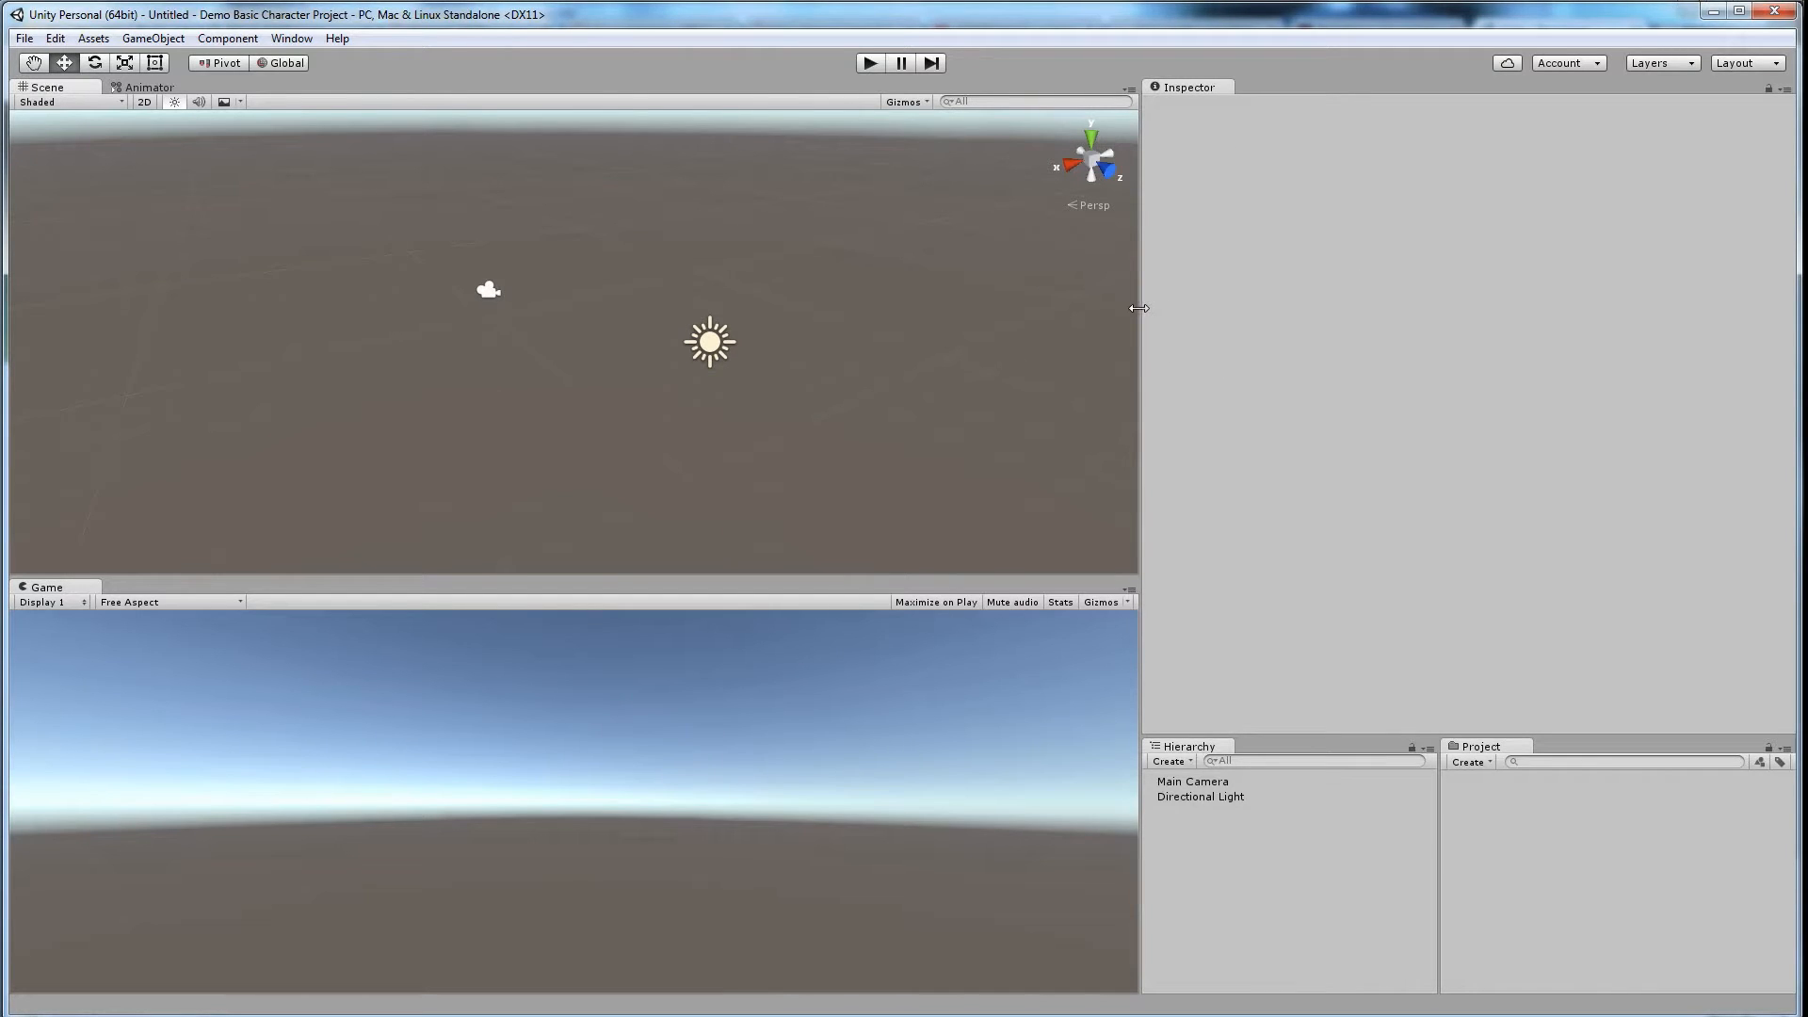
Step: Widen the Scene and Game views, and check the Main Camera's properties
{"action": "left_click_drag", "start_coordinate": [1139, 313], "coordinate": [1458, 314]}
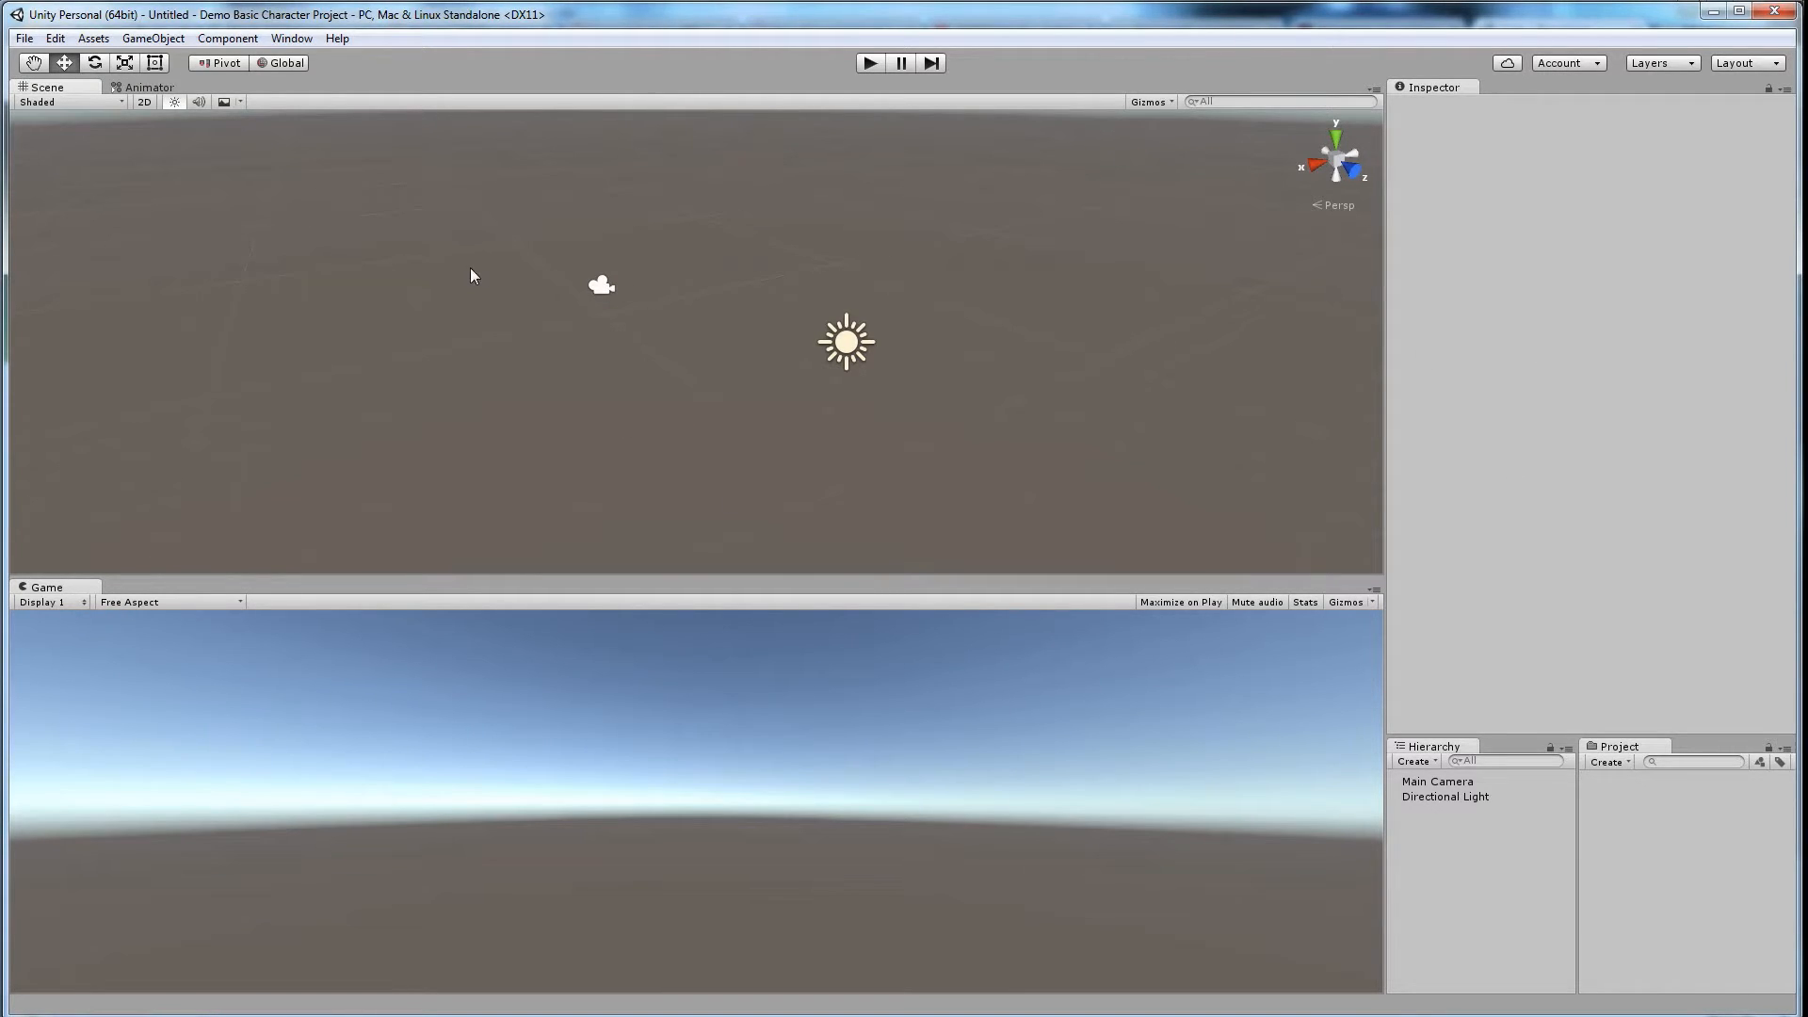
{"action": "left_click", "coordinate": [597, 286]}
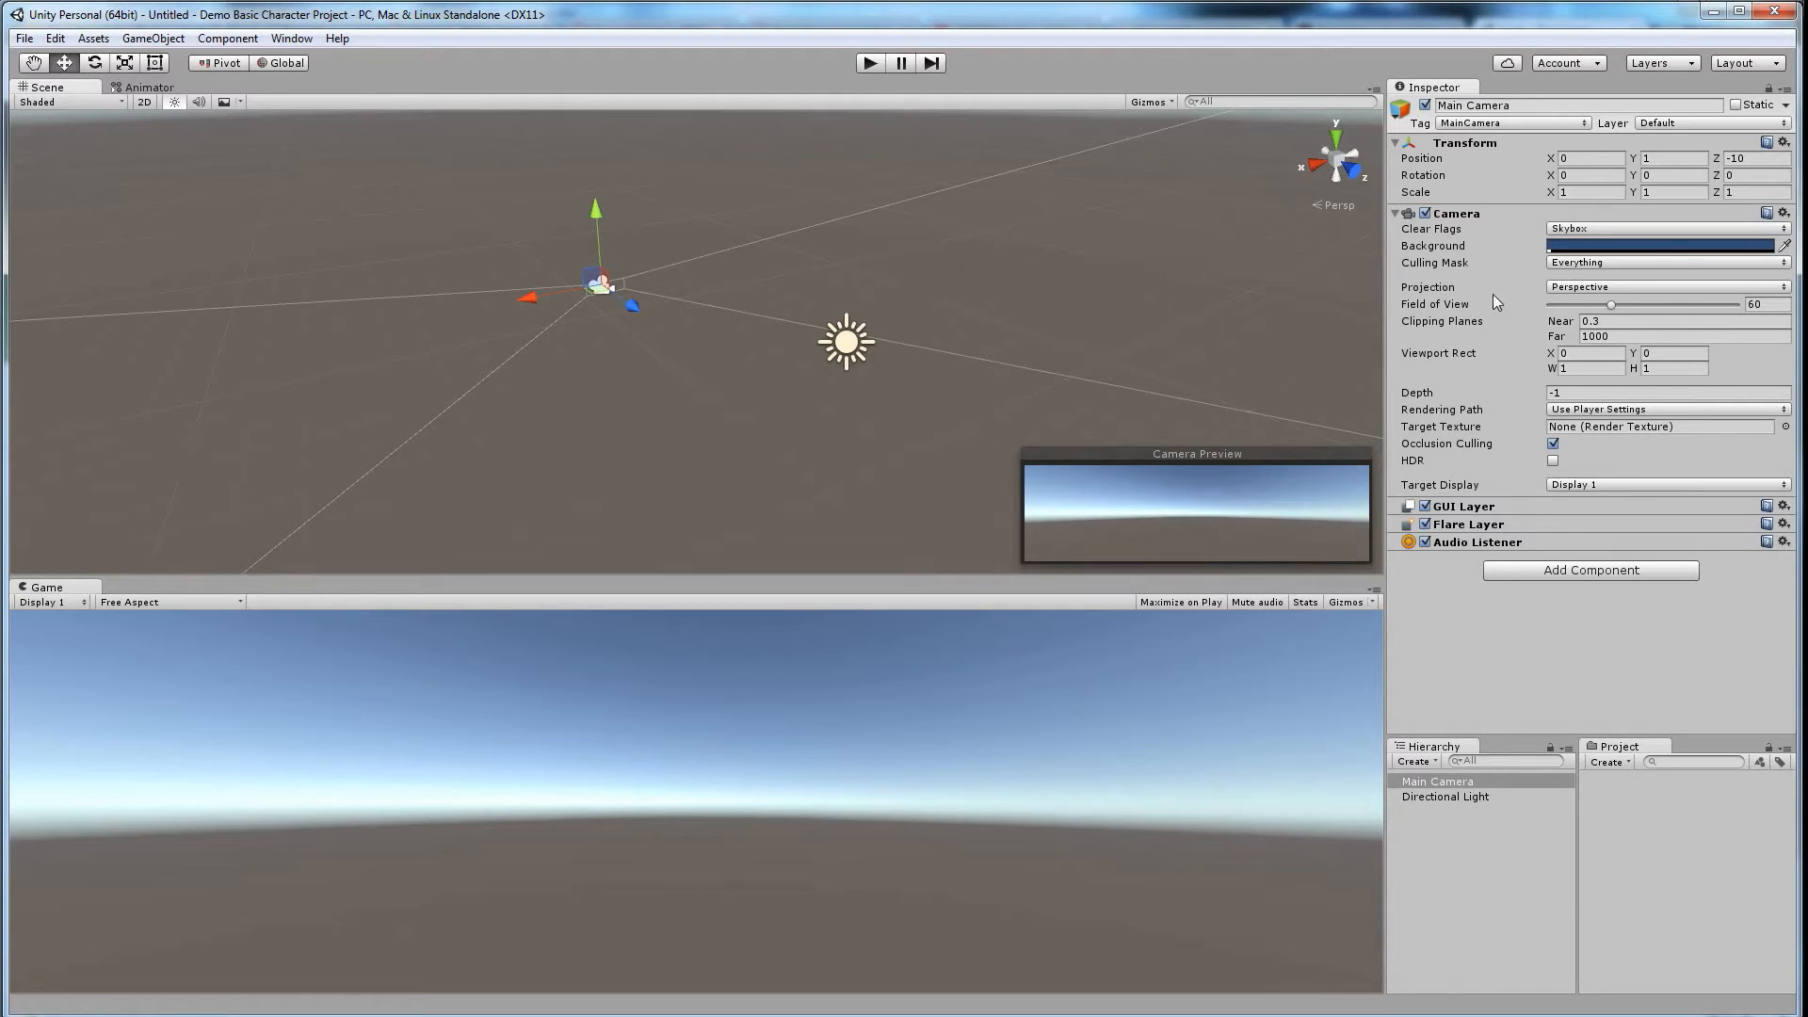
{"action": "left_click", "coordinate": [1150, 405]}
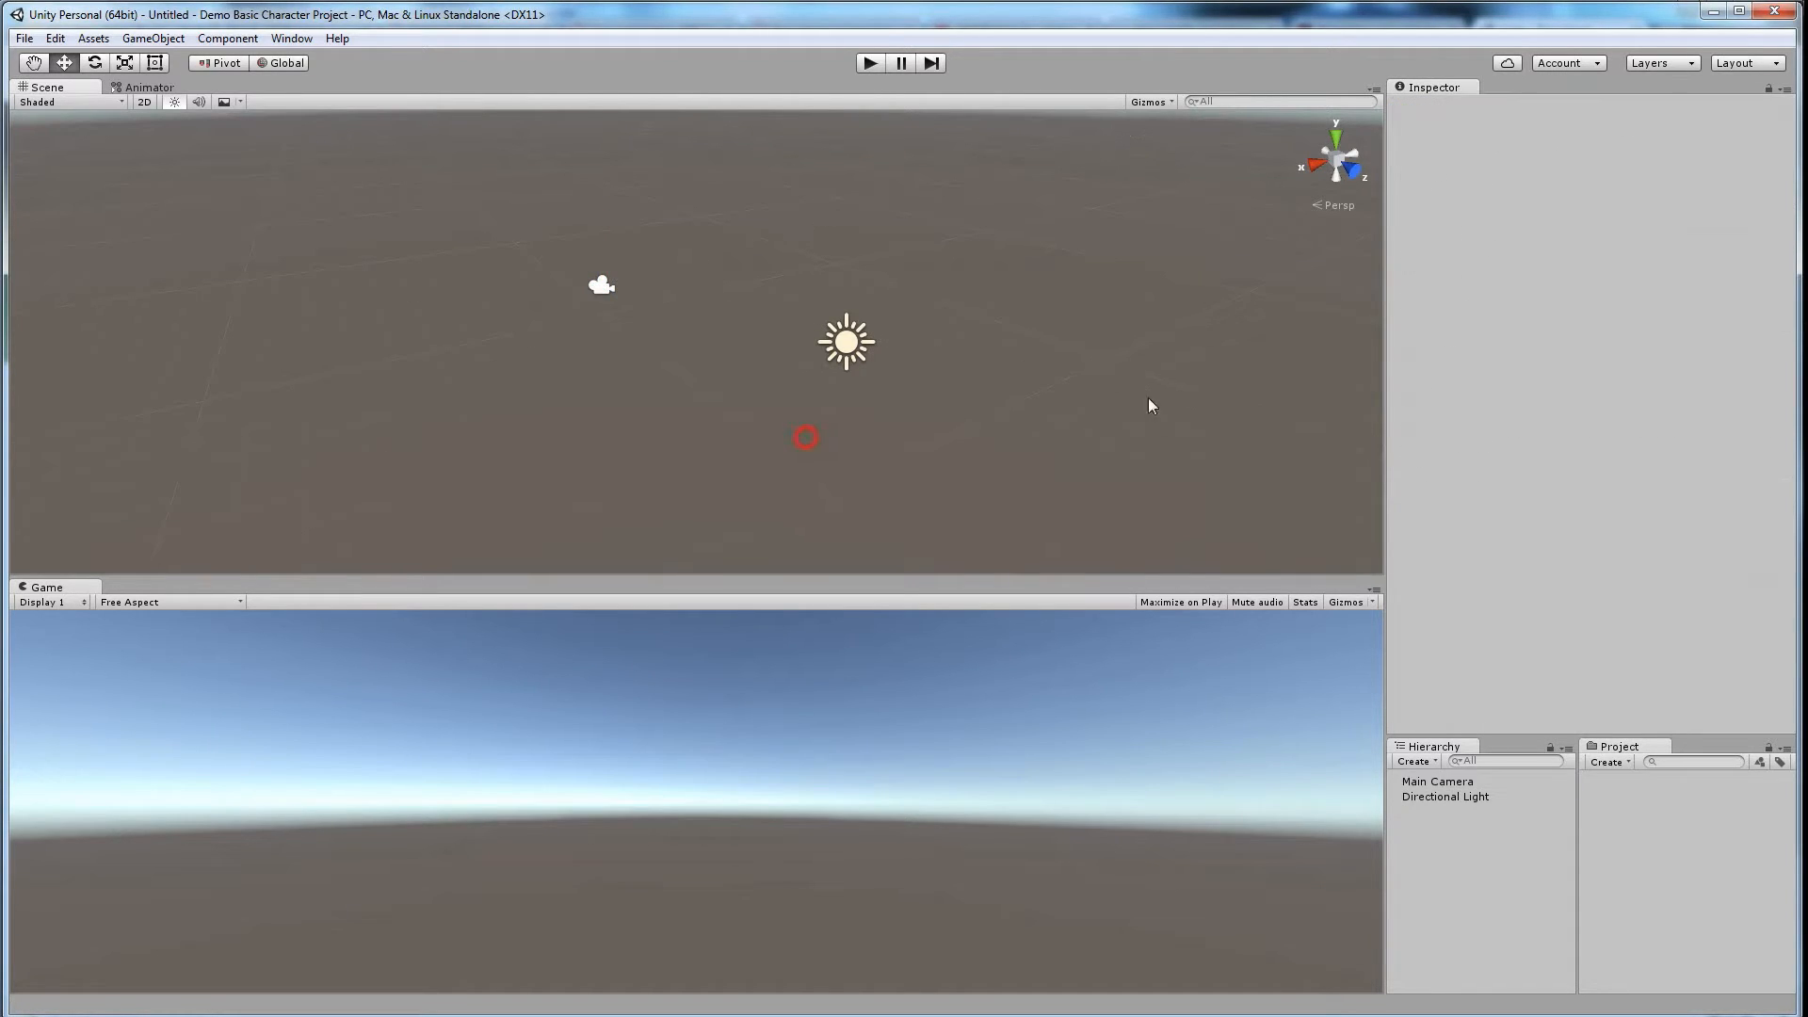
{"action": "left_click", "coordinate": [1632, 749]}
{"action": "left_click", "coordinate": [1654, 848]}
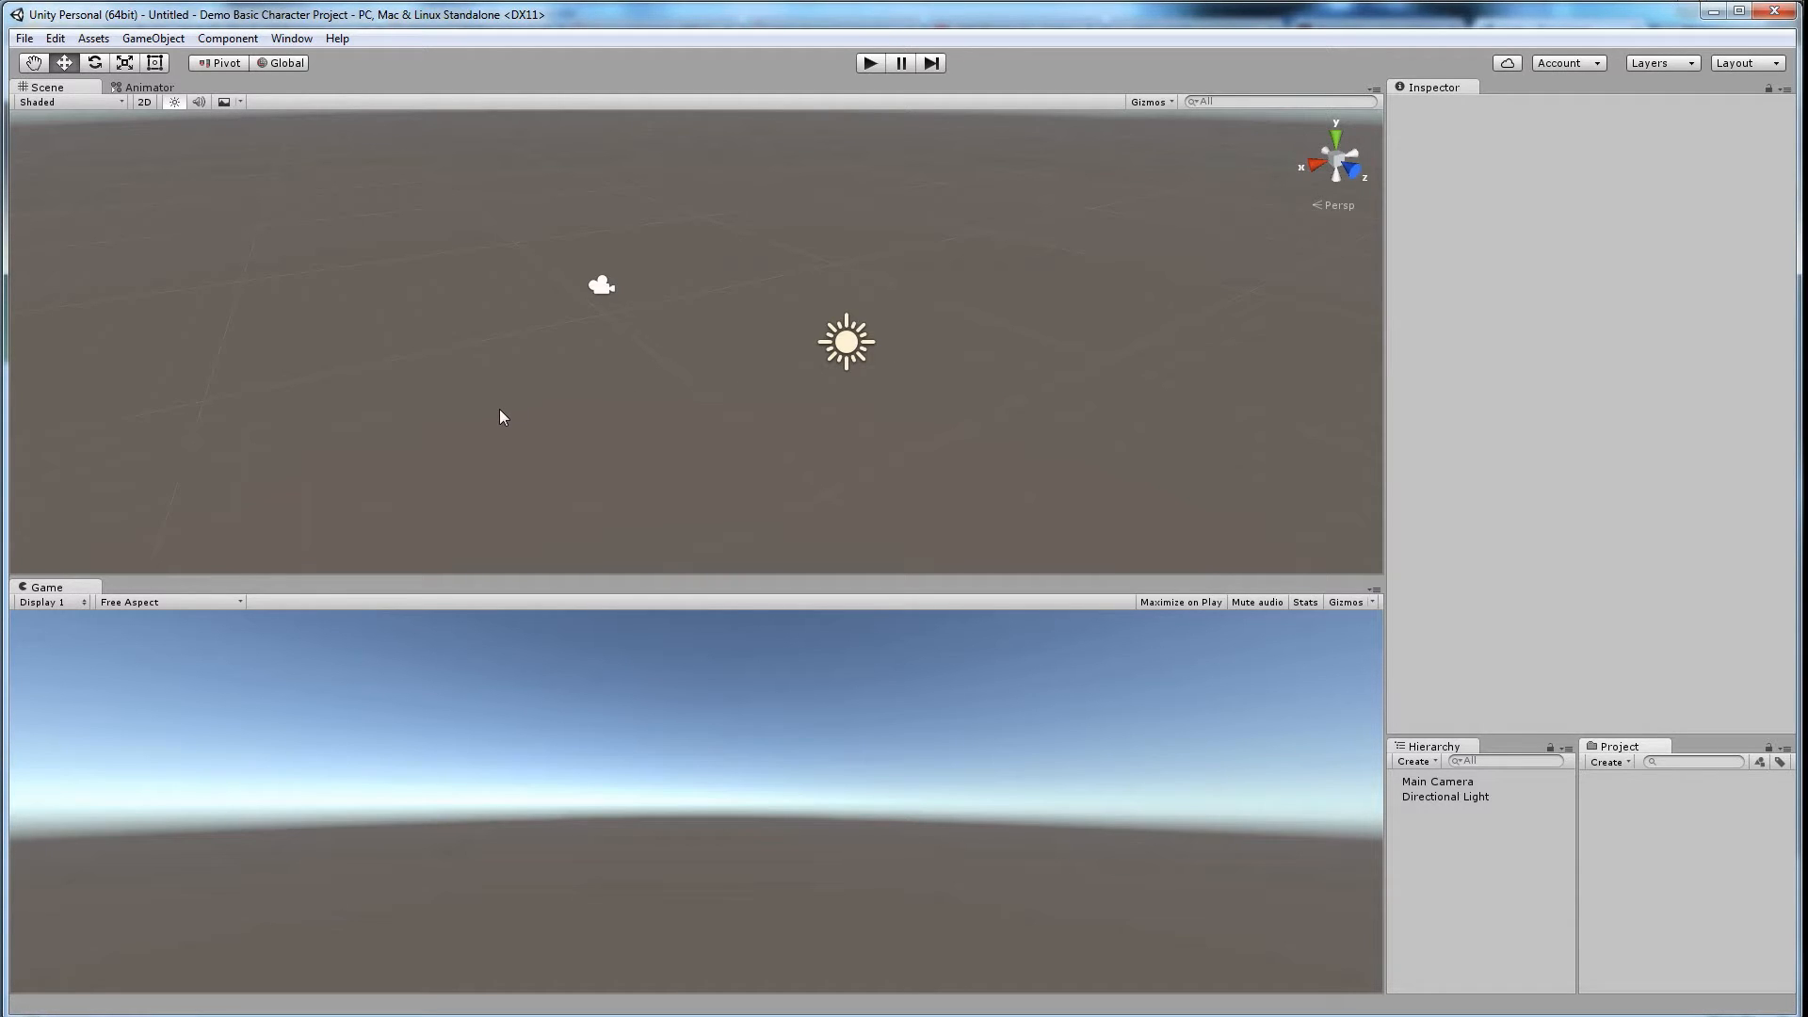
Step: Switch to Chrome and read the educational discount offer on the PlayMaker store page
{"action": "key", "text": "alt+Tab"}
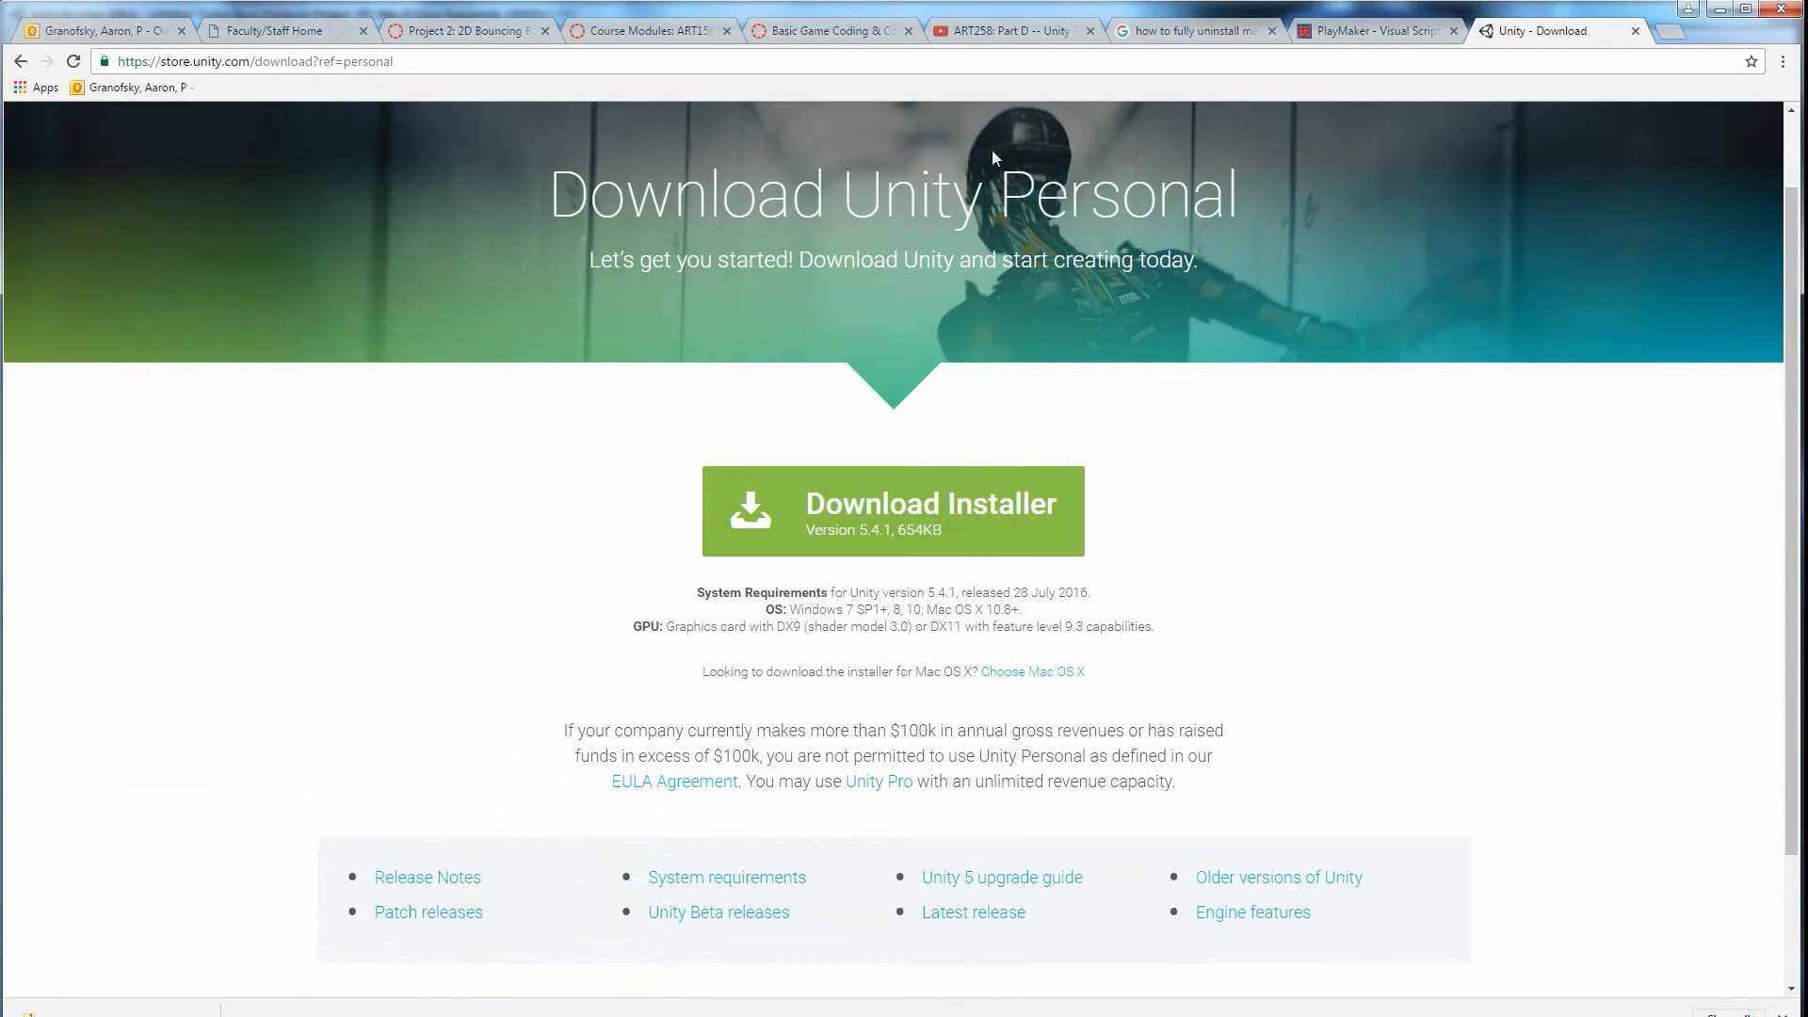
{"action": "left_click", "coordinate": [1390, 38]}
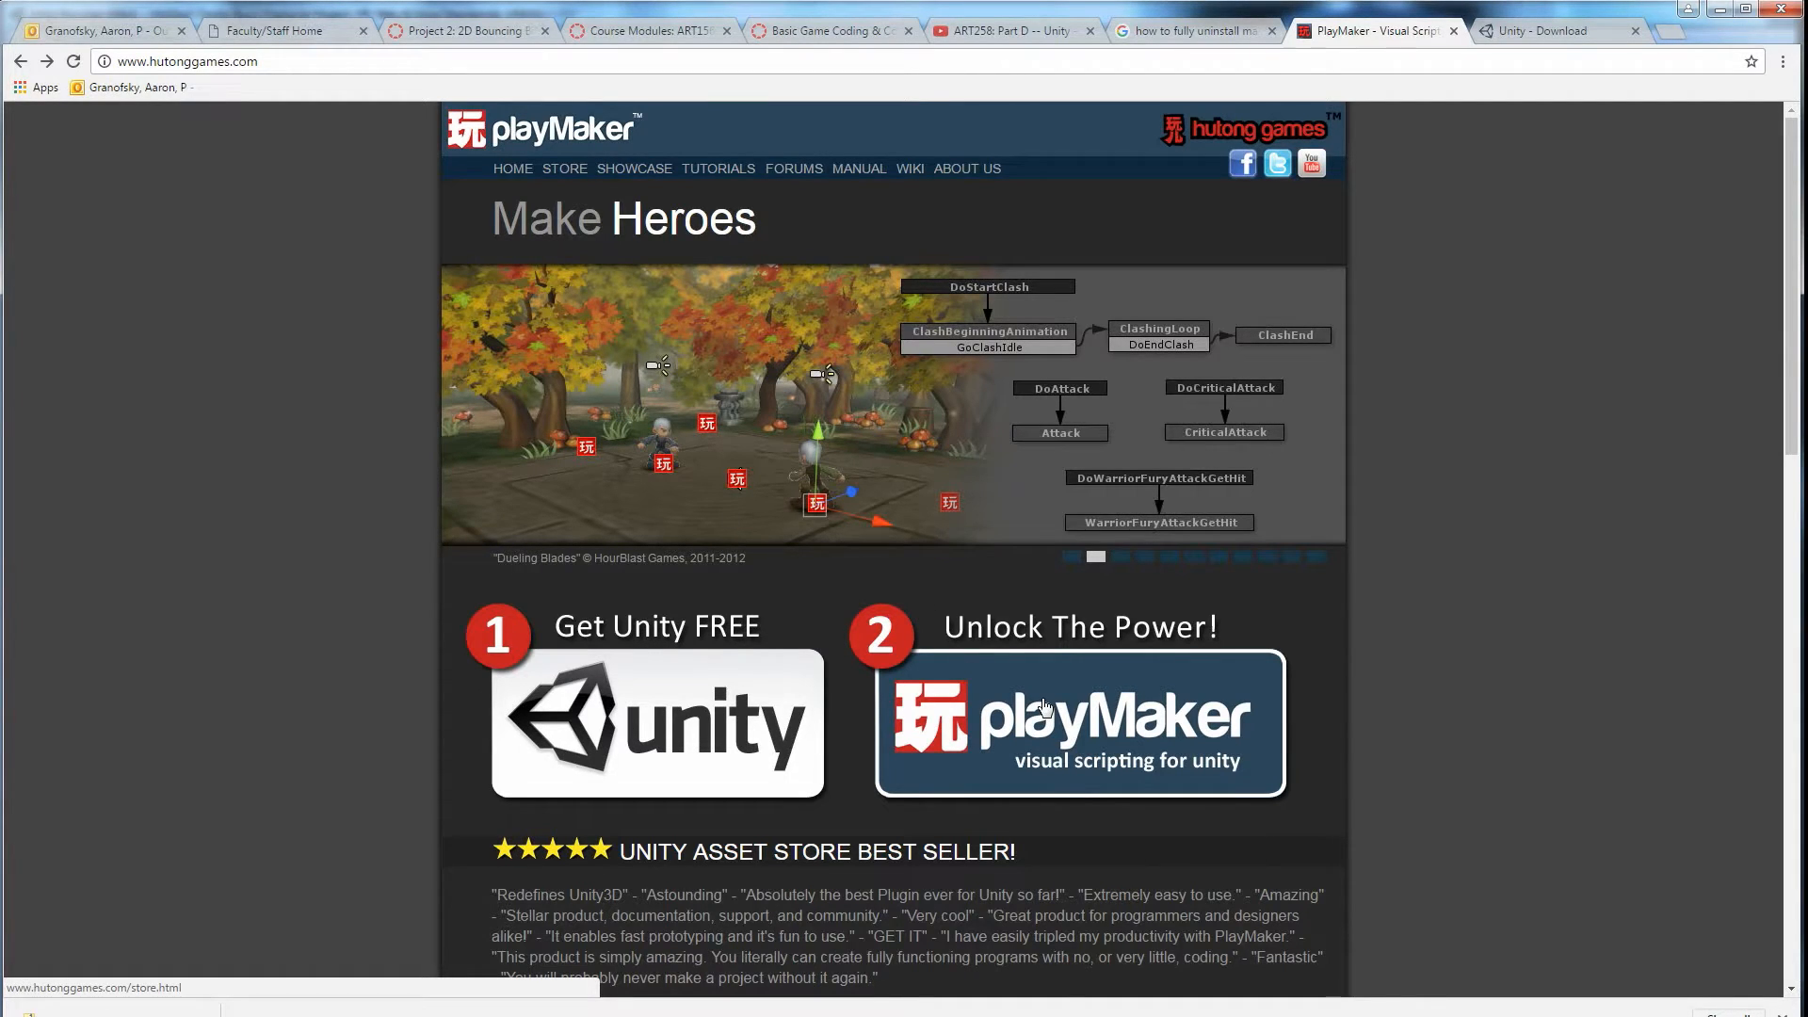
{"action": "left_click", "coordinate": [567, 171]}
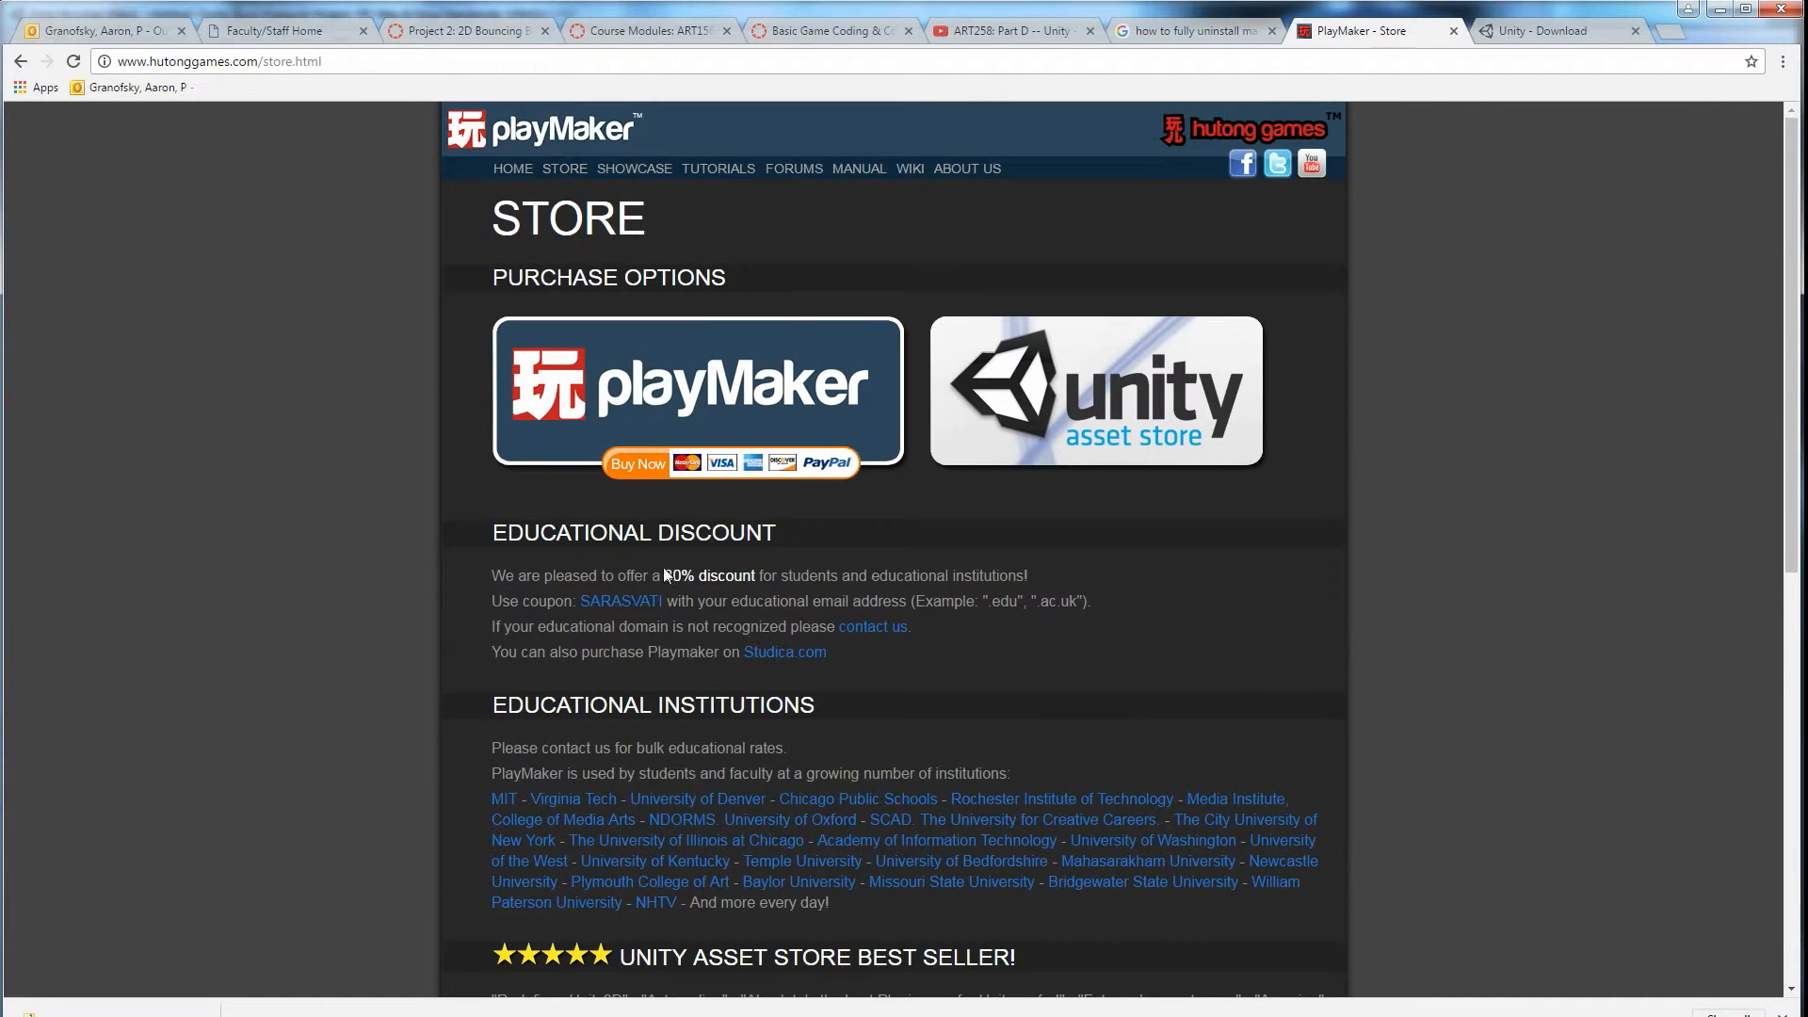
{"action": "left_click_drag", "start_coordinate": [661, 577], "coordinate": [782, 570]}
{"action": "left_click", "coordinate": [810, 577]}
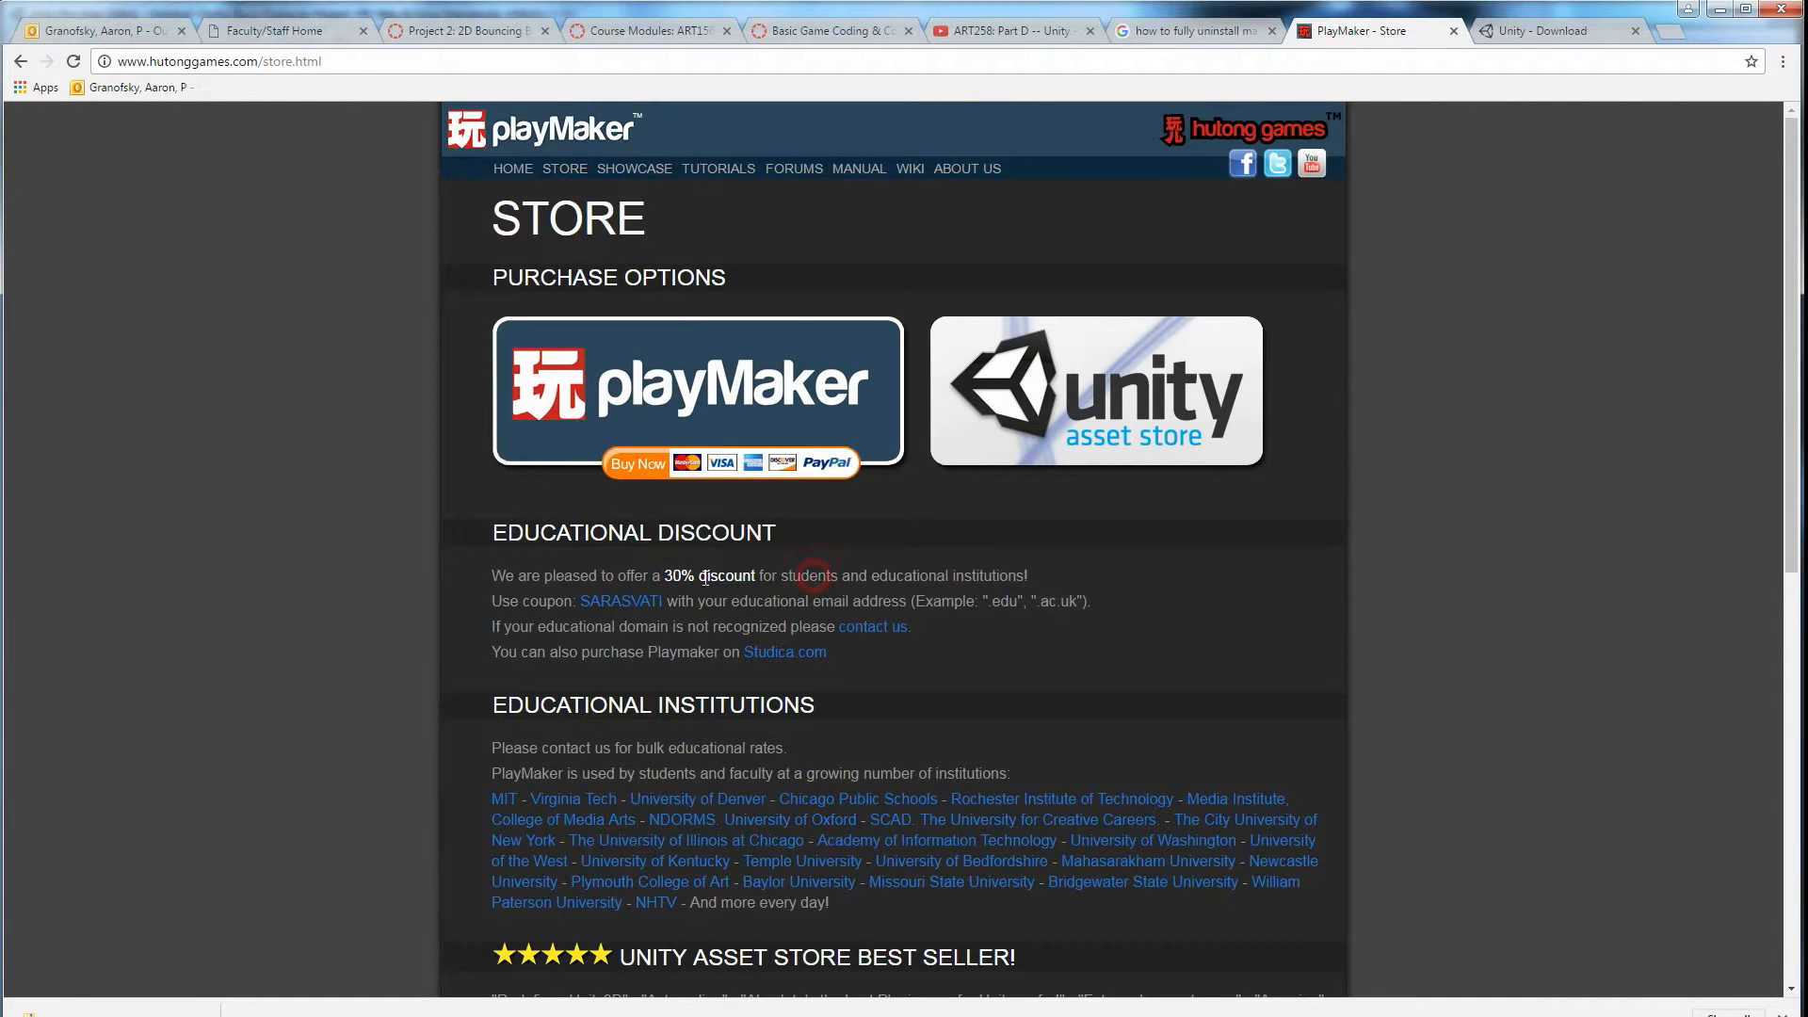
Step: Follow the educational coupon link to check the discounted price on the PlayMaker order page
{"action": "left_click", "coordinate": [622, 602]}
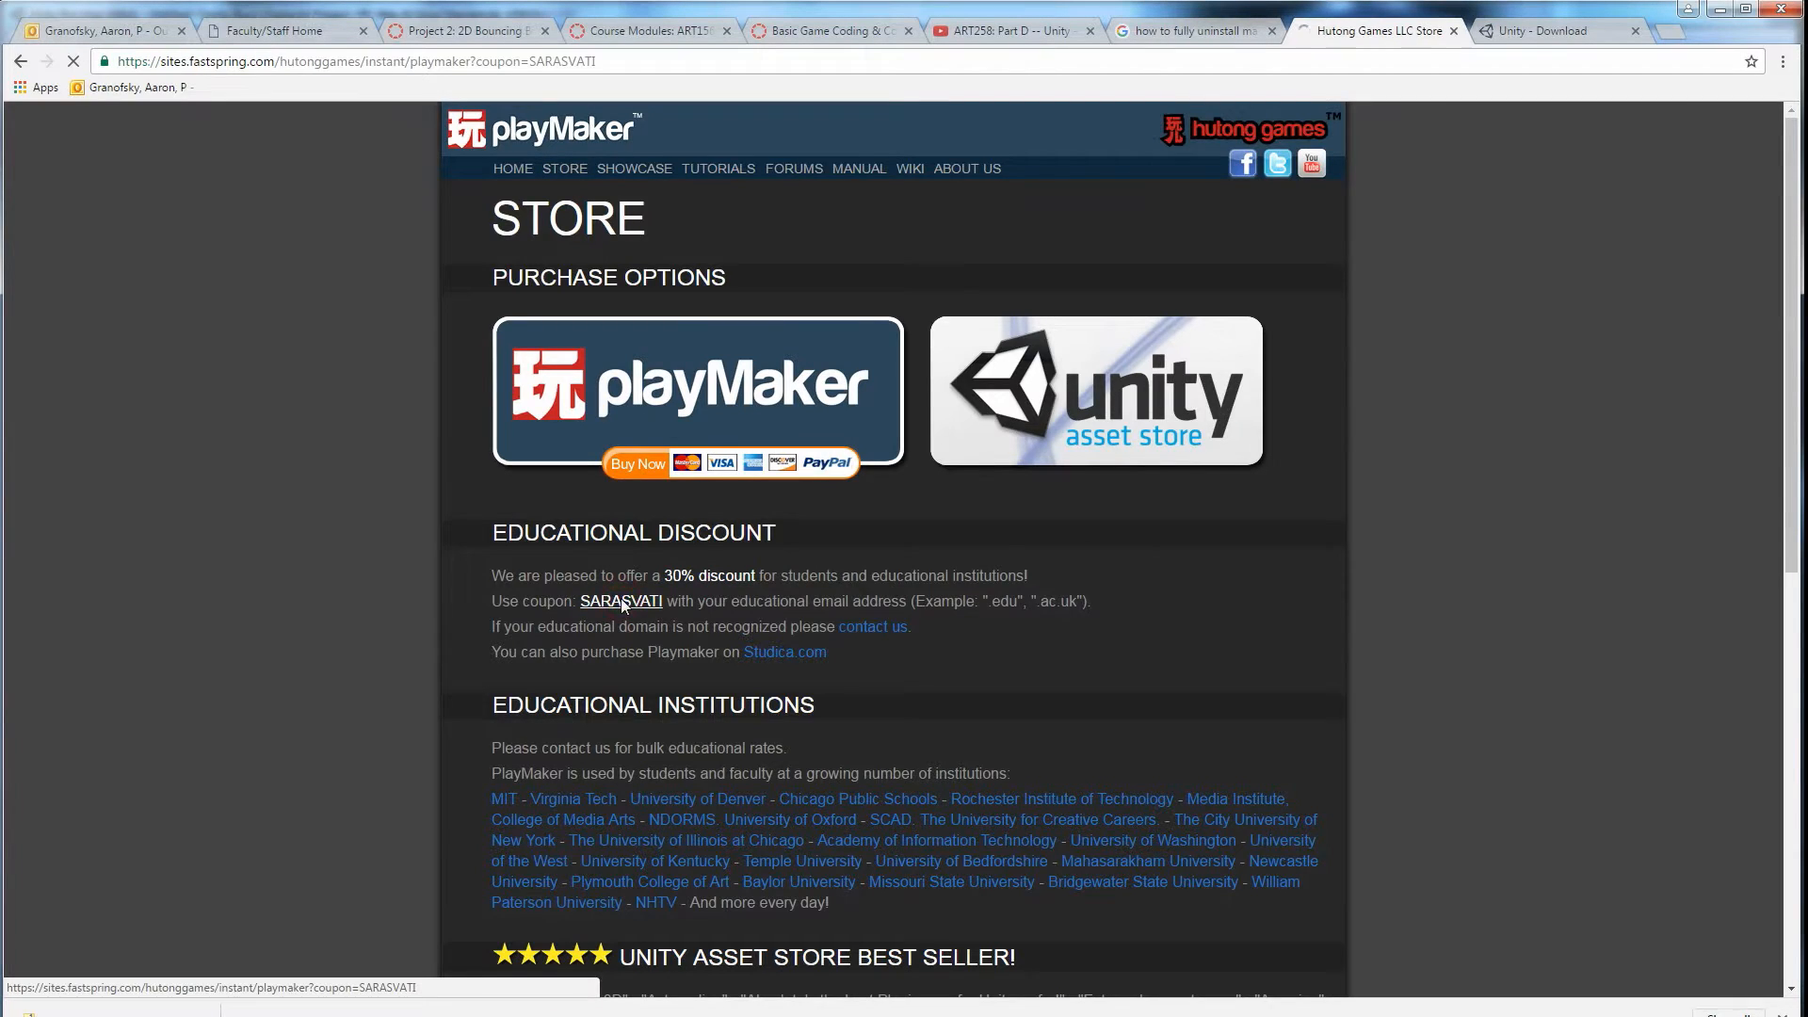
{"action": "left_click_drag", "start_coordinate": [869, 258], "coordinate": [943, 270]}
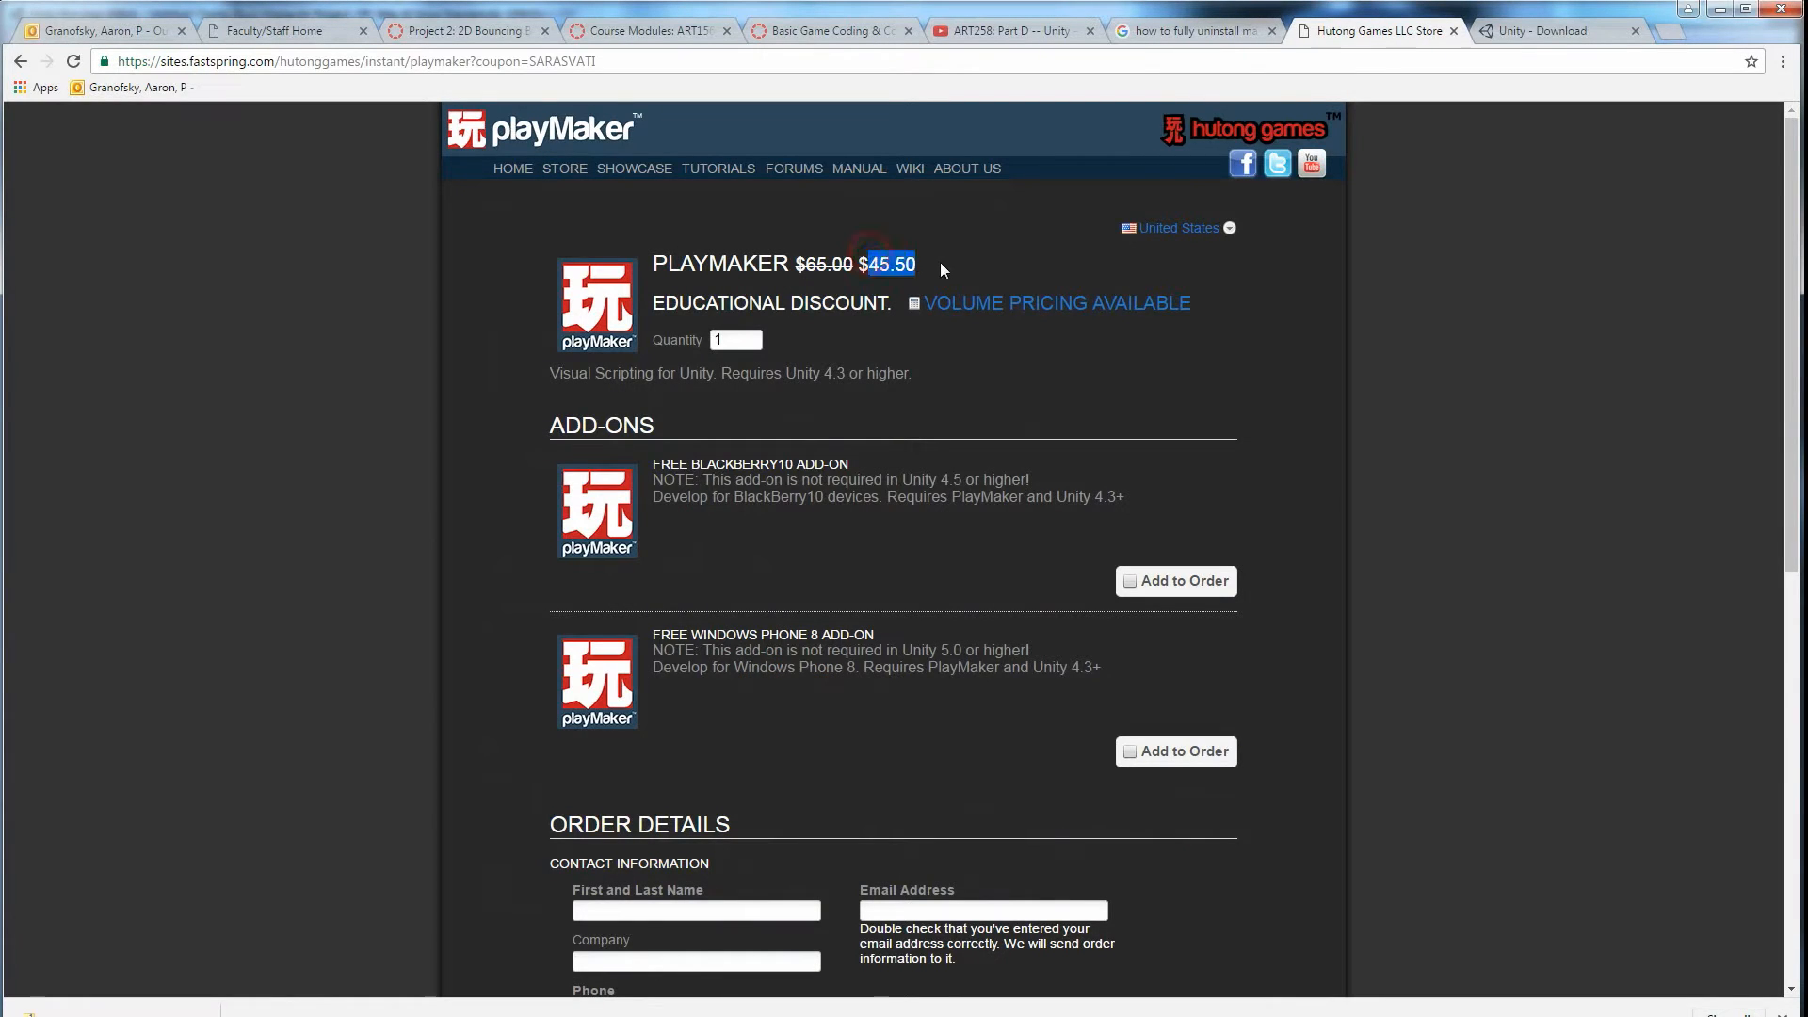
{"action": "left_click", "coordinate": [943, 265]}
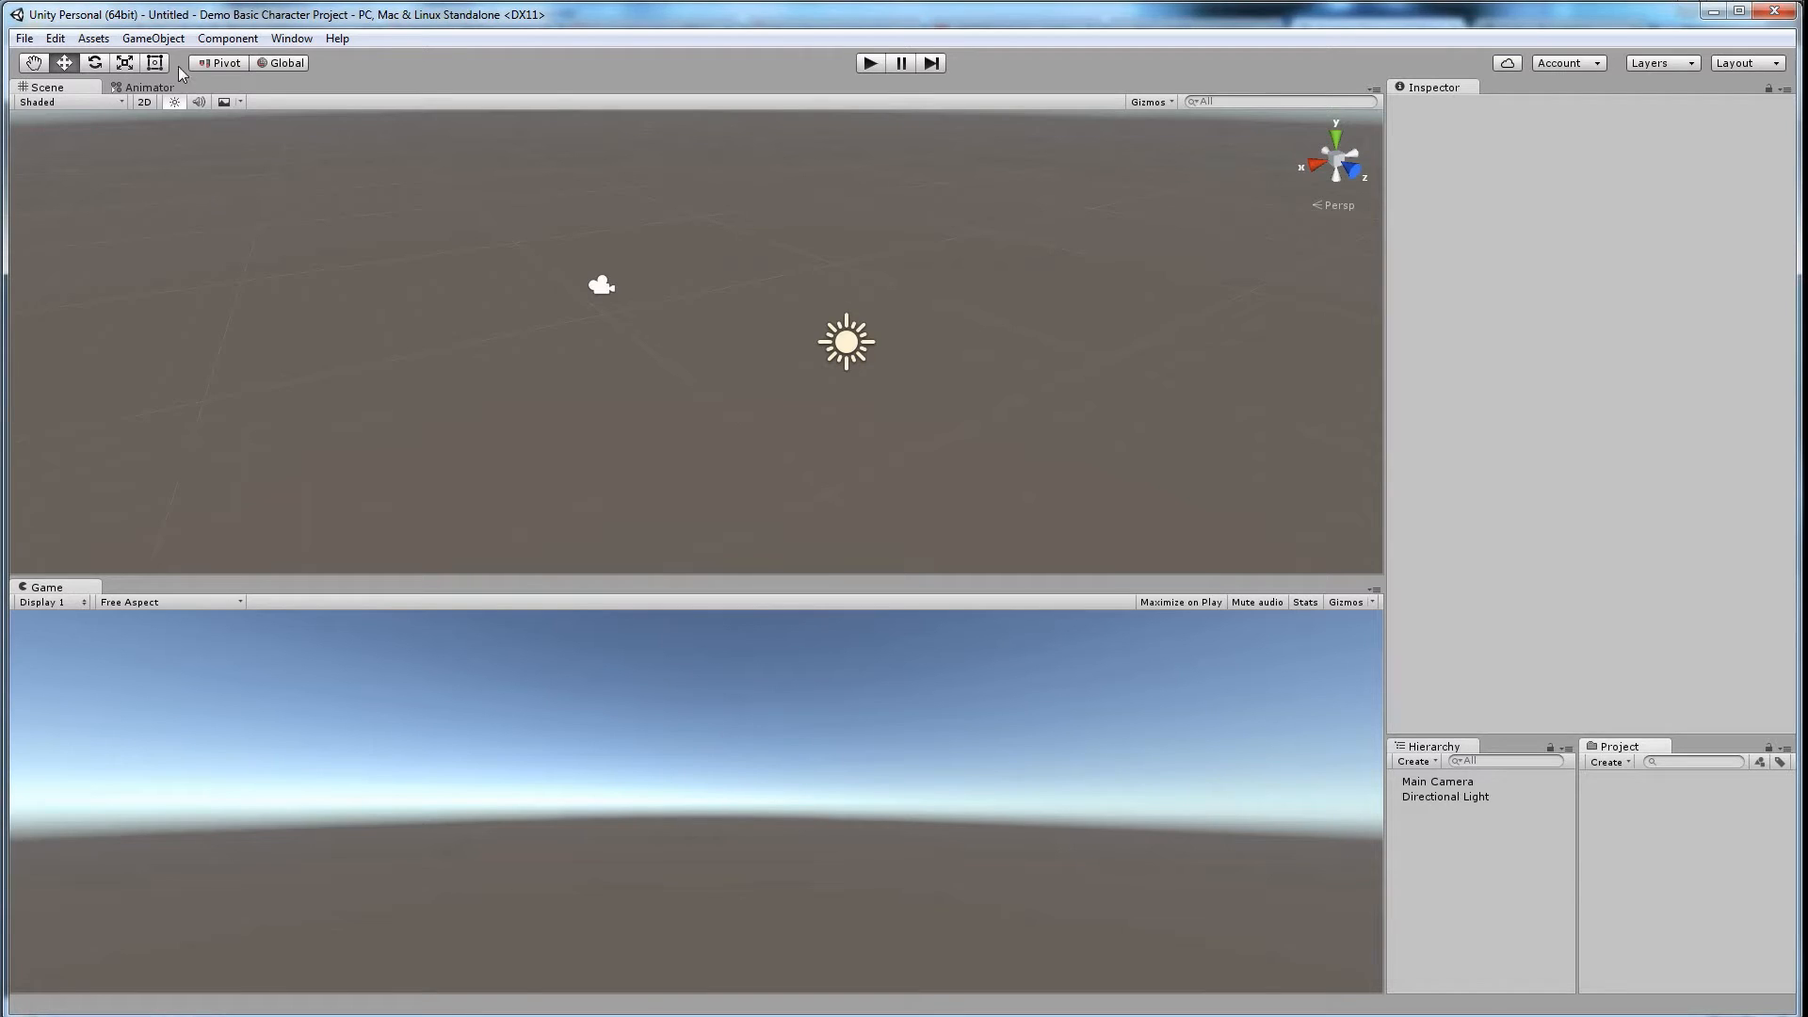
Step: Return to Unity and start importing a custom asset package
{"action": "left_click", "coordinate": [94, 38]}
{"action": "mouse_move", "coordinate": [209, 200]}
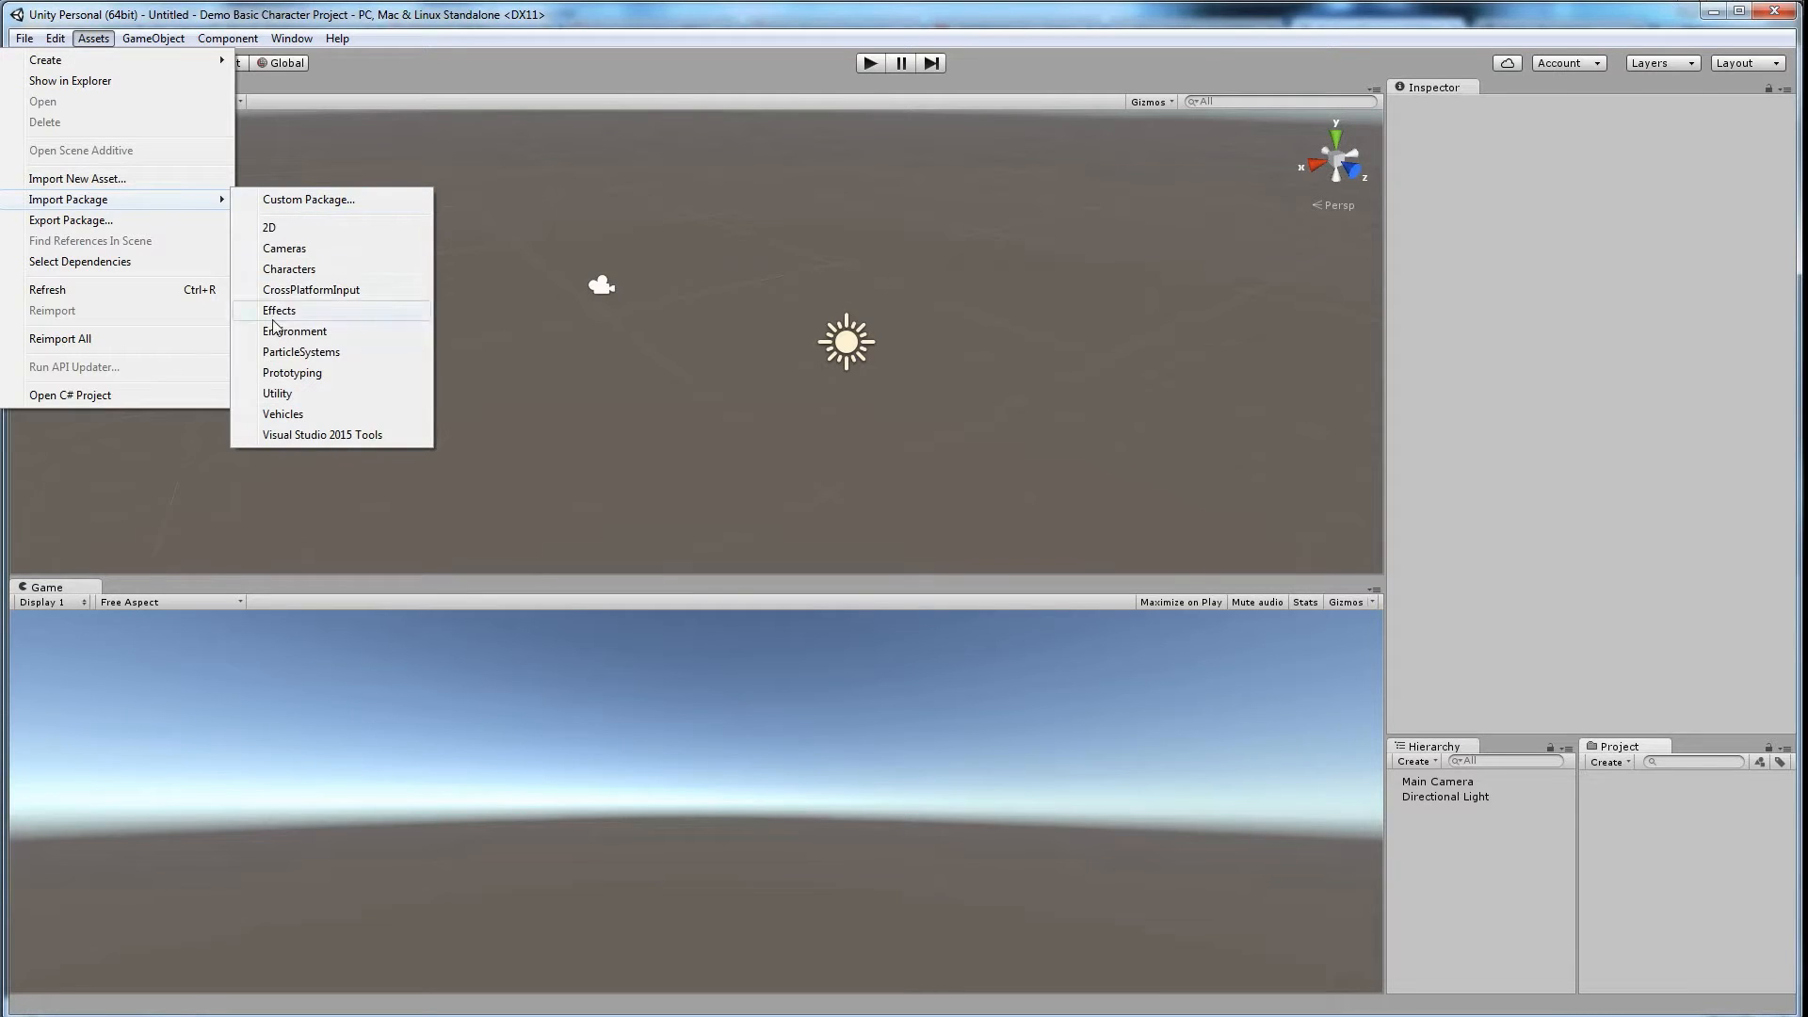
{"action": "left_click", "coordinate": [301, 201]}
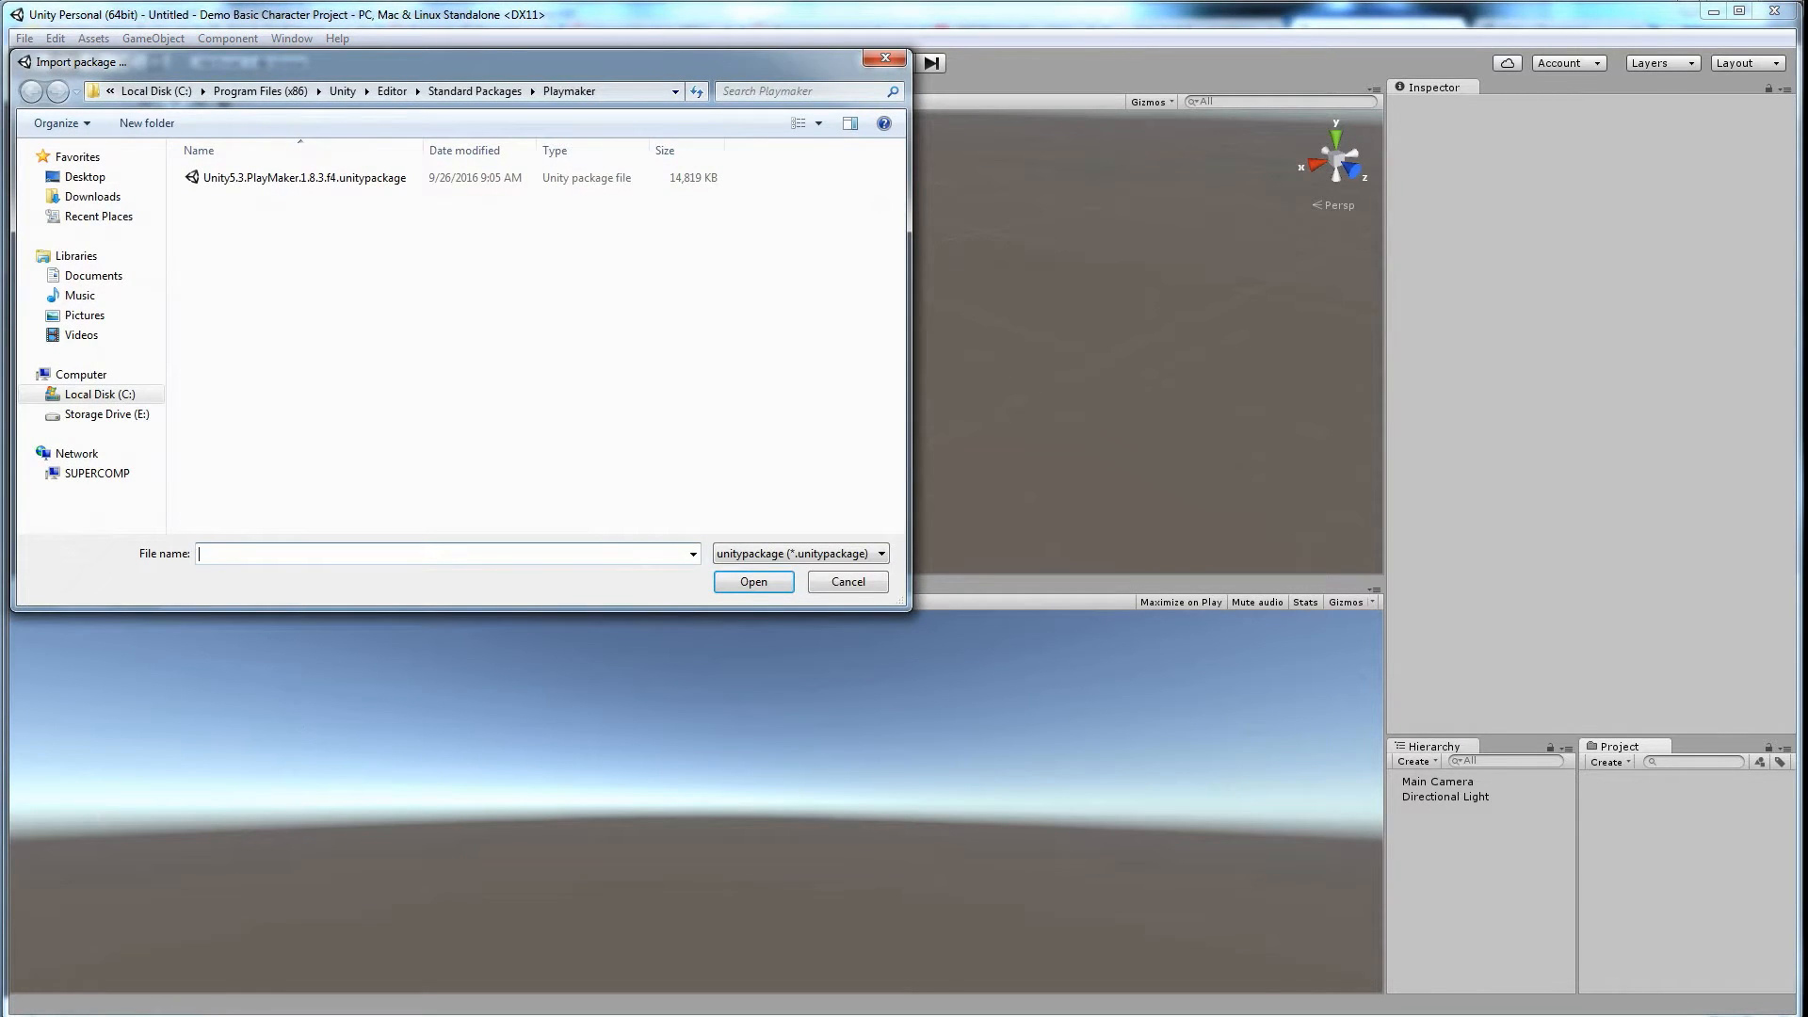
Step: Switch to File Explorer and examine the PlayMaker package's location in the Playmaker folder under Standard Packages
{"action": "key", "text": "alt+Tab"}
{"action": "left_click", "coordinate": [568, 428]}
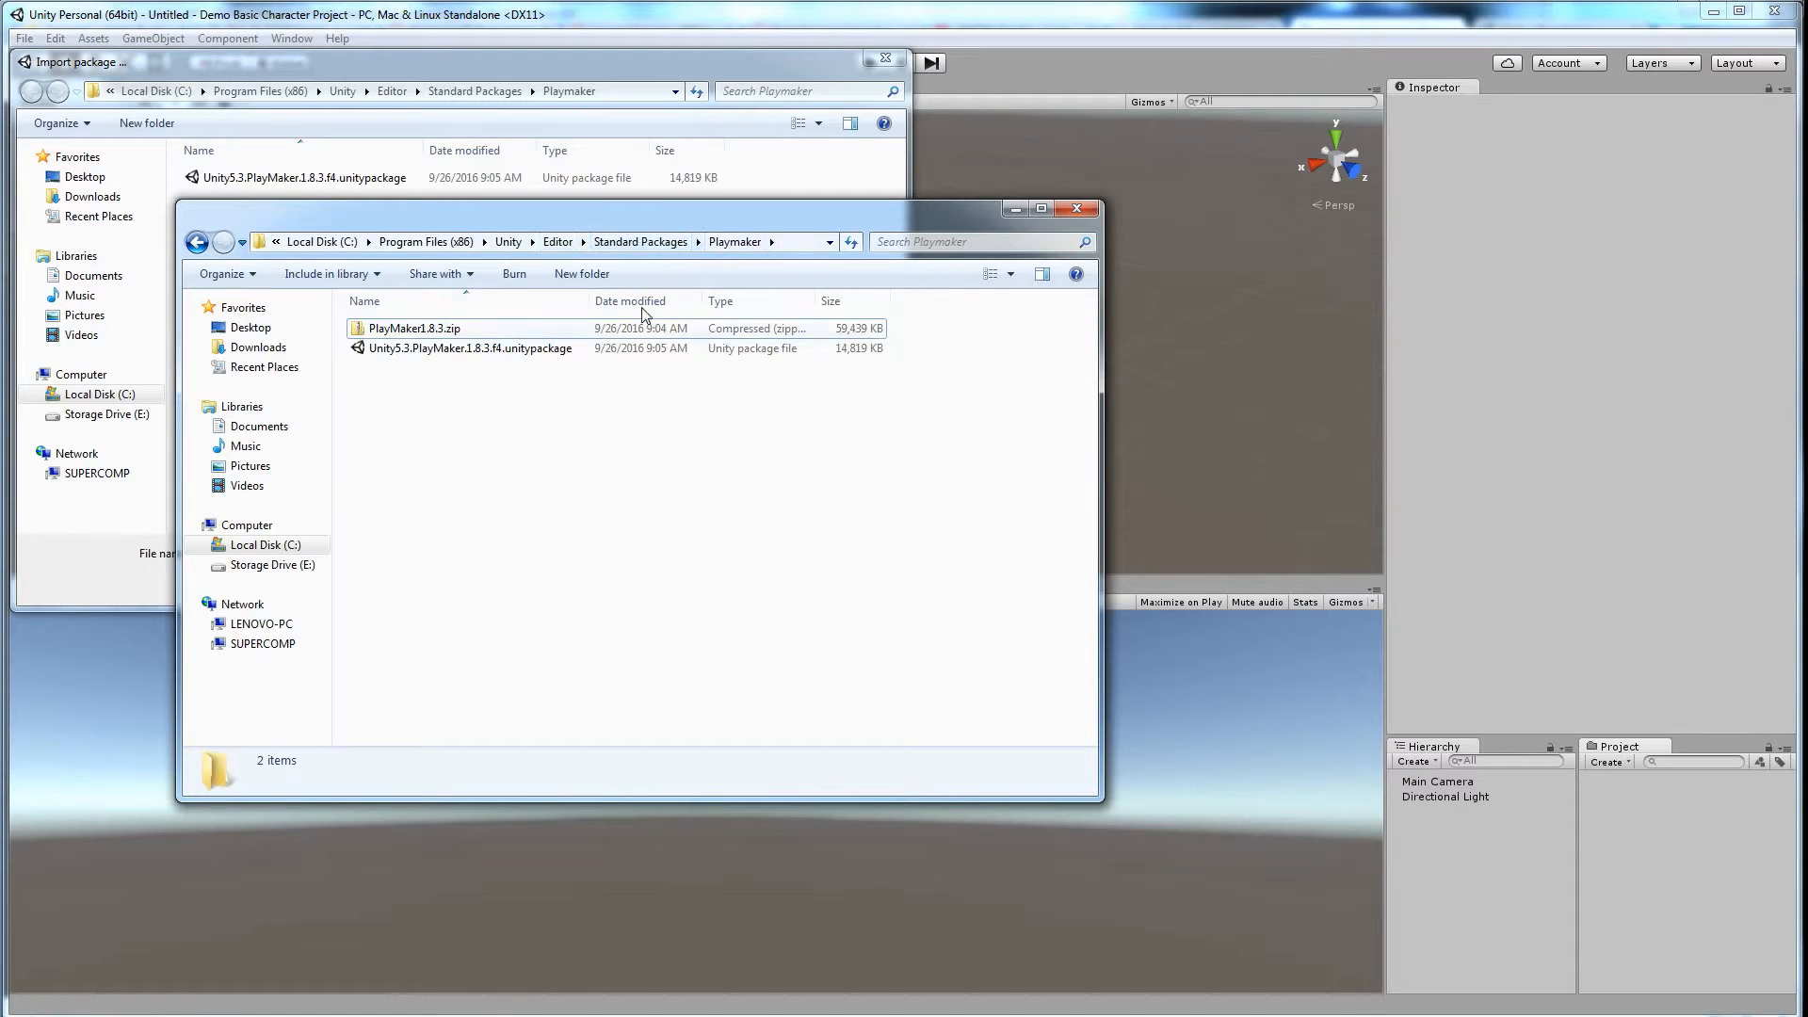
{"action": "left_click", "coordinate": [648, 242]}
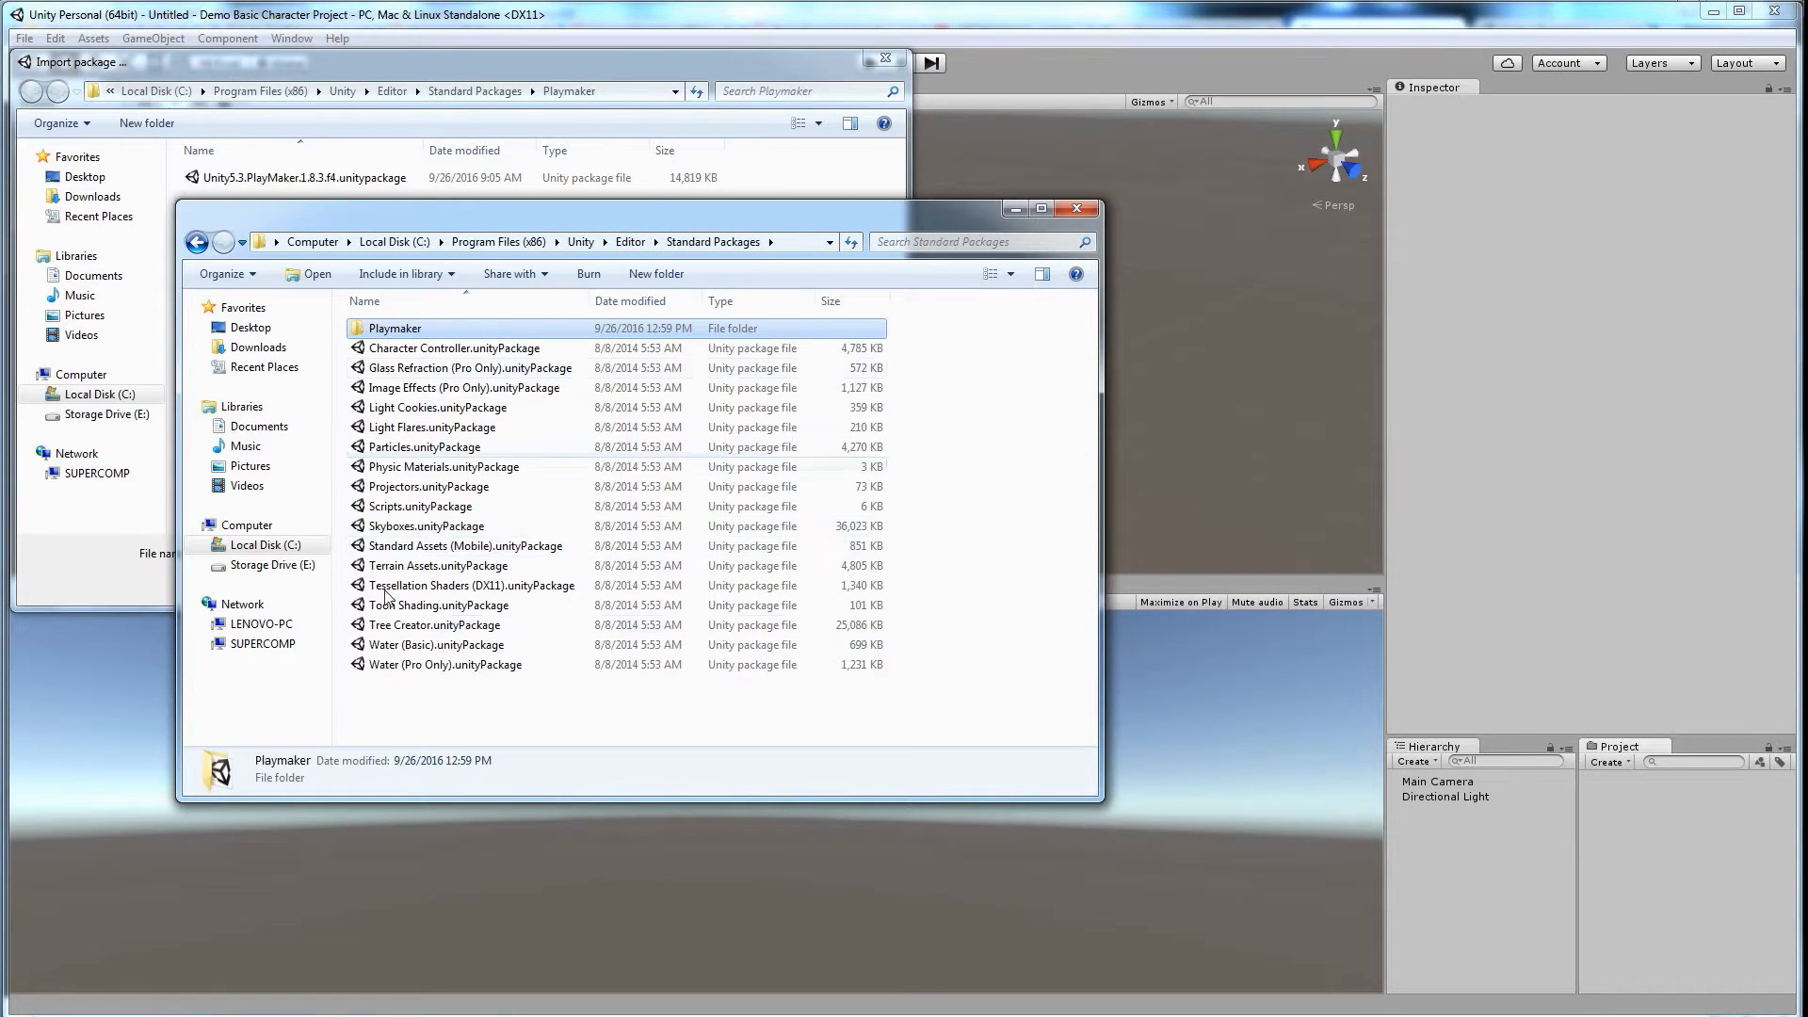
{"action": "double_click", "coordinate": [394, 331]}
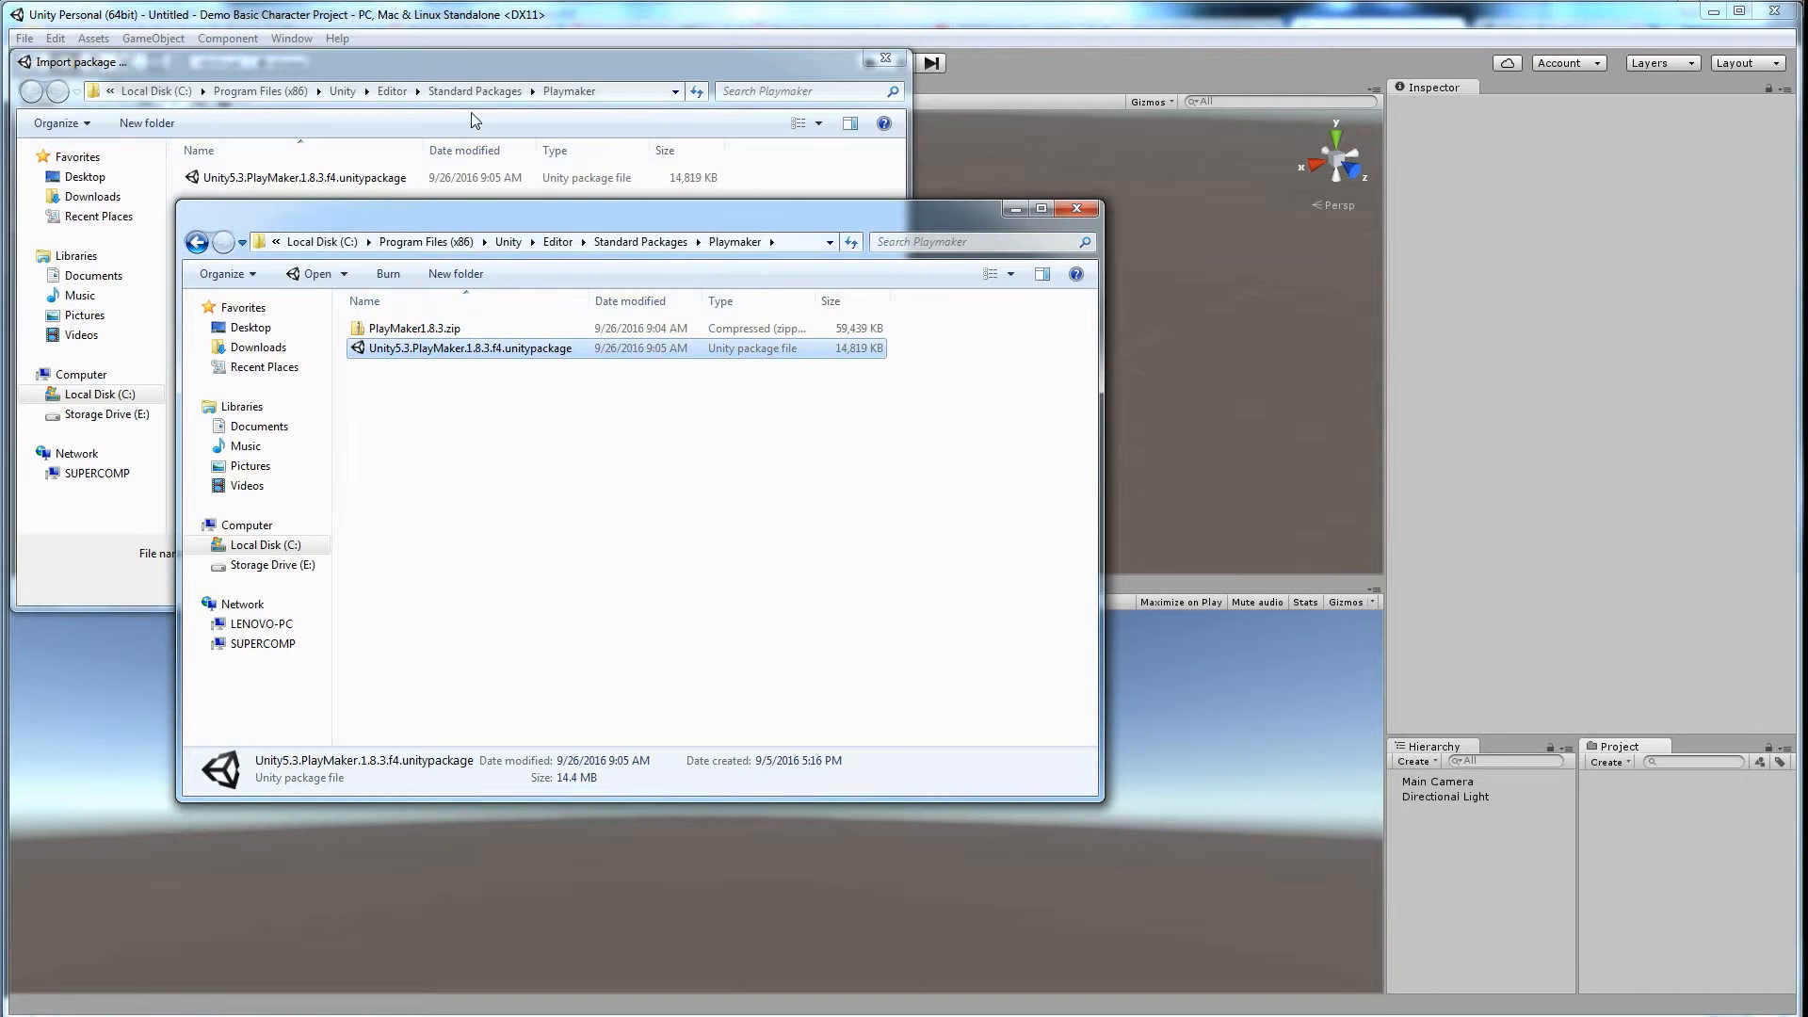
Step: Return to Unity's package browser and import all of Unity5.3.PlayMaker.1.8.3.f4.unitypackage into the project
{"action": "left_click", "coordinate": [484, 64]}
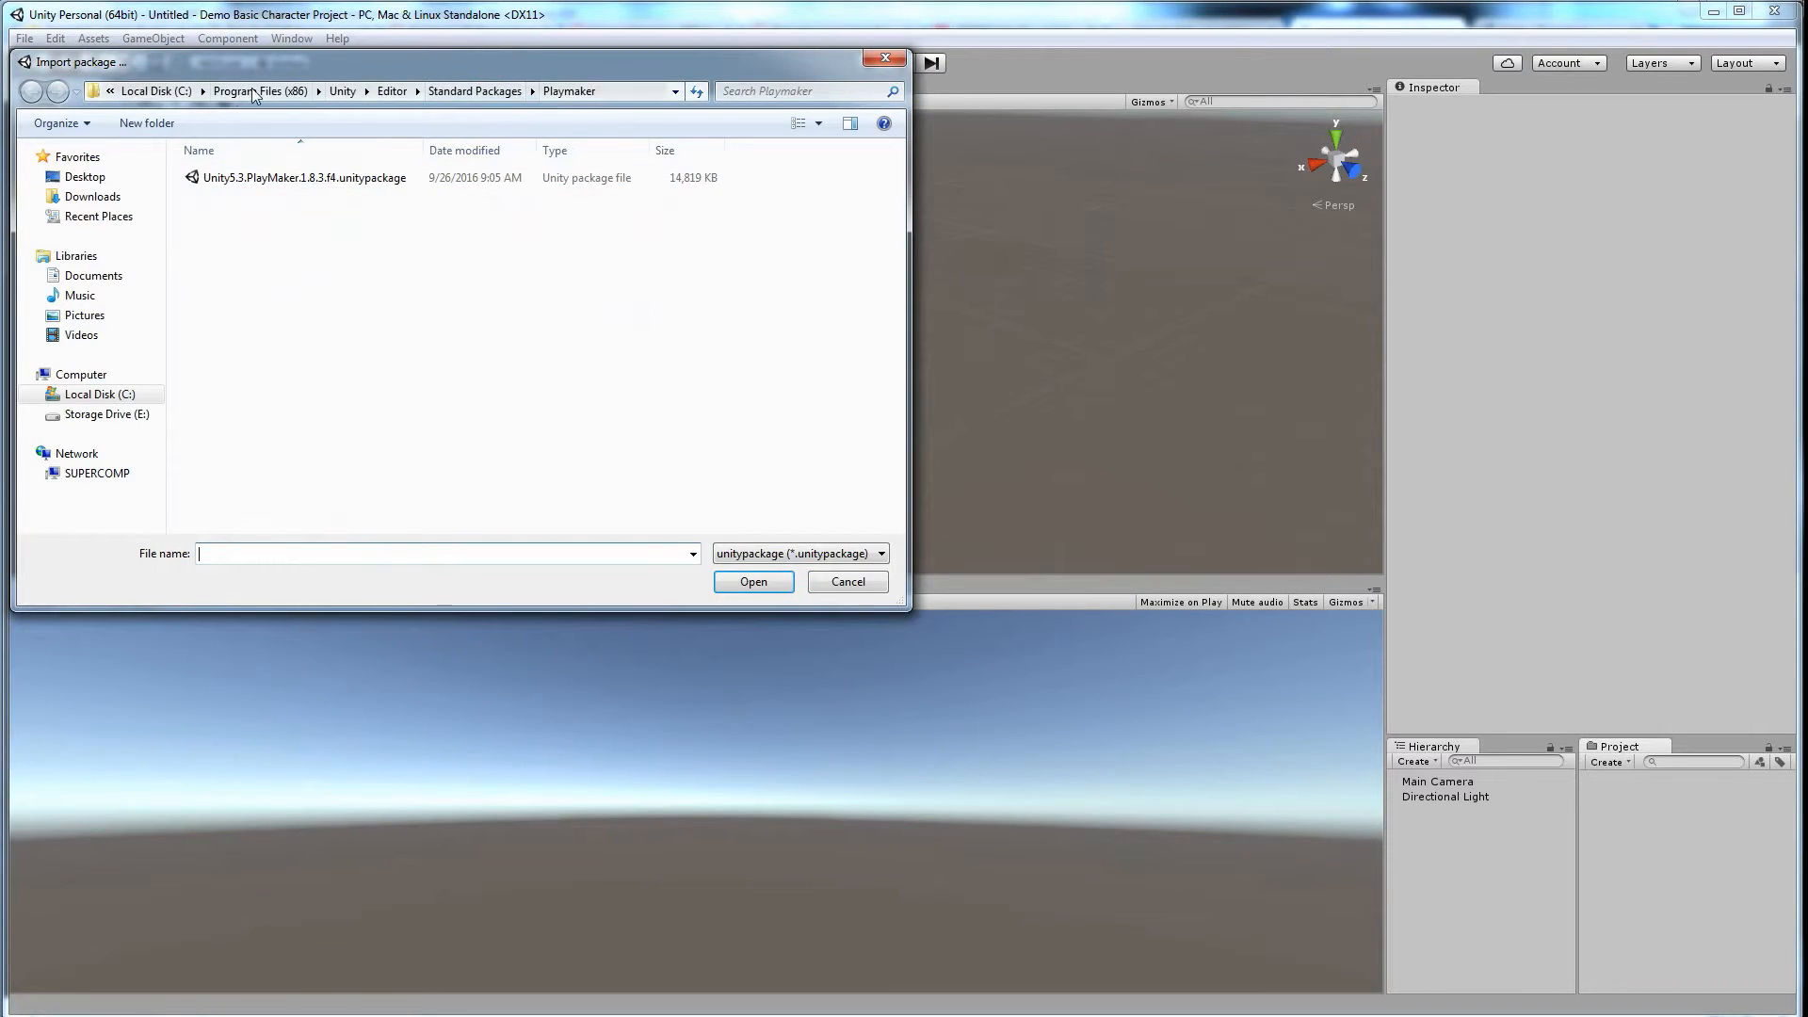
{"action": "left_click", "coordinate": [280, 179]}
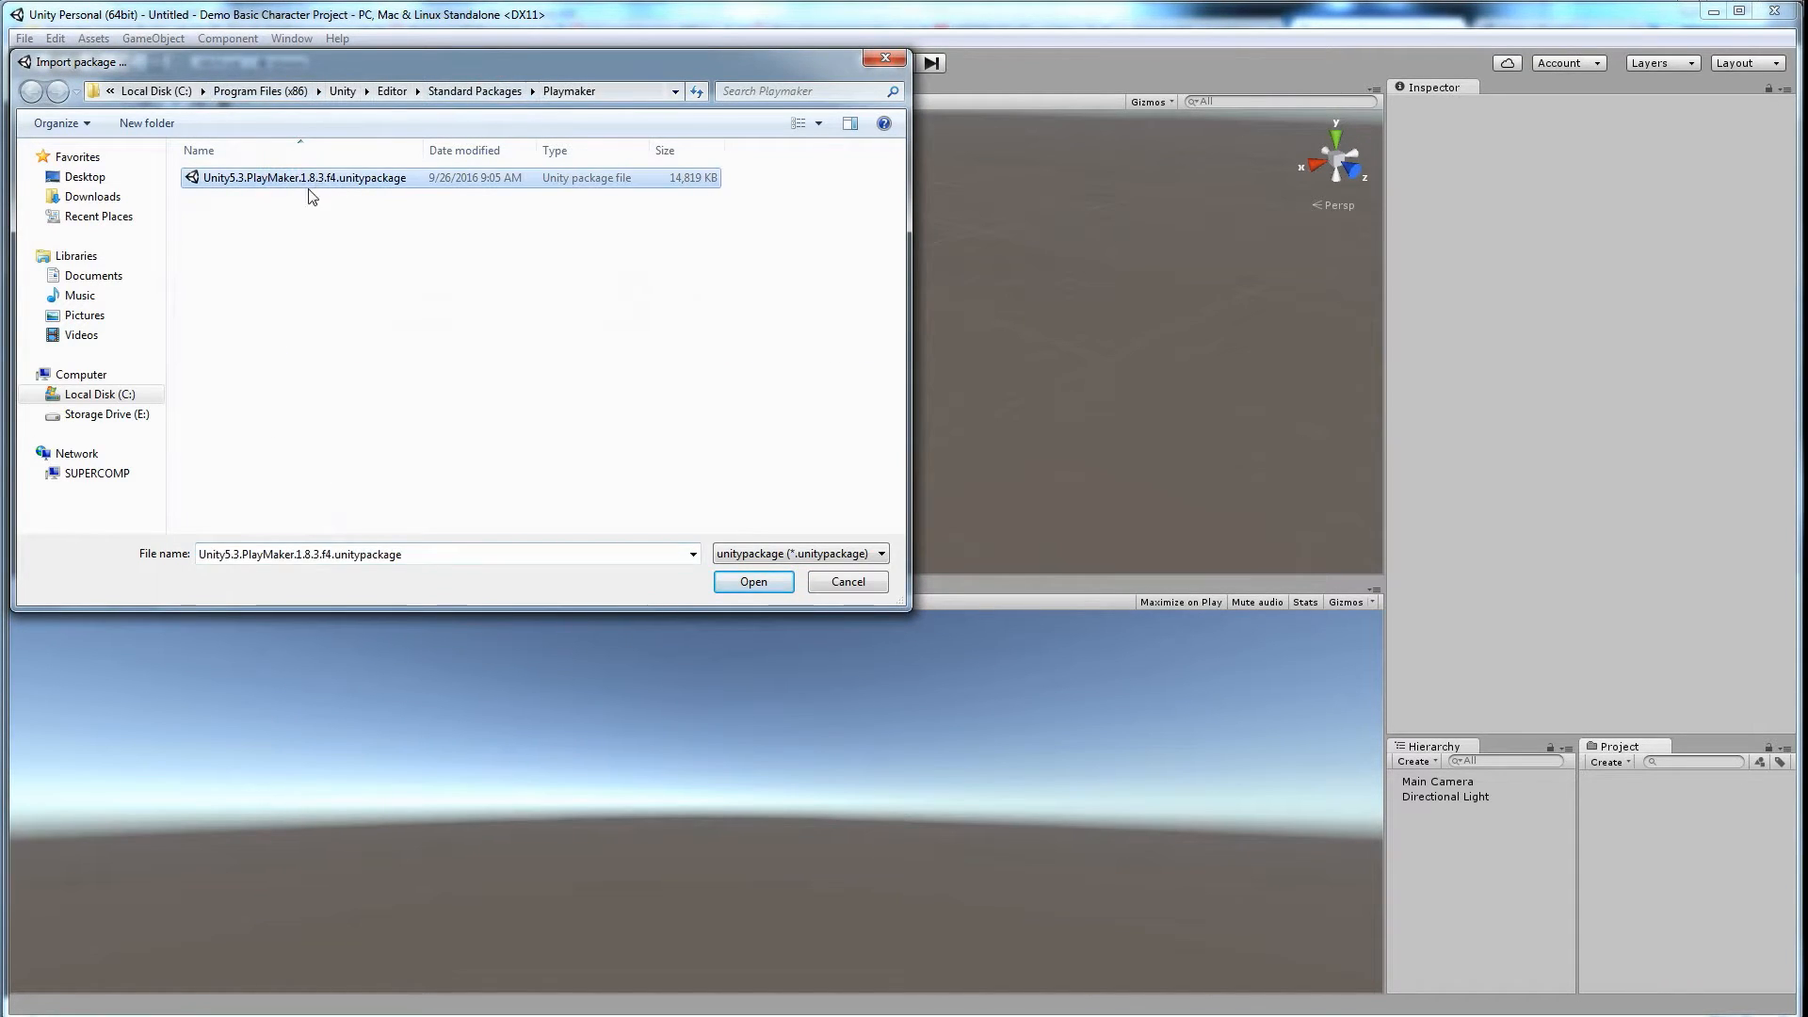
{"action": "left_click", "coordinate": [739, 583]}
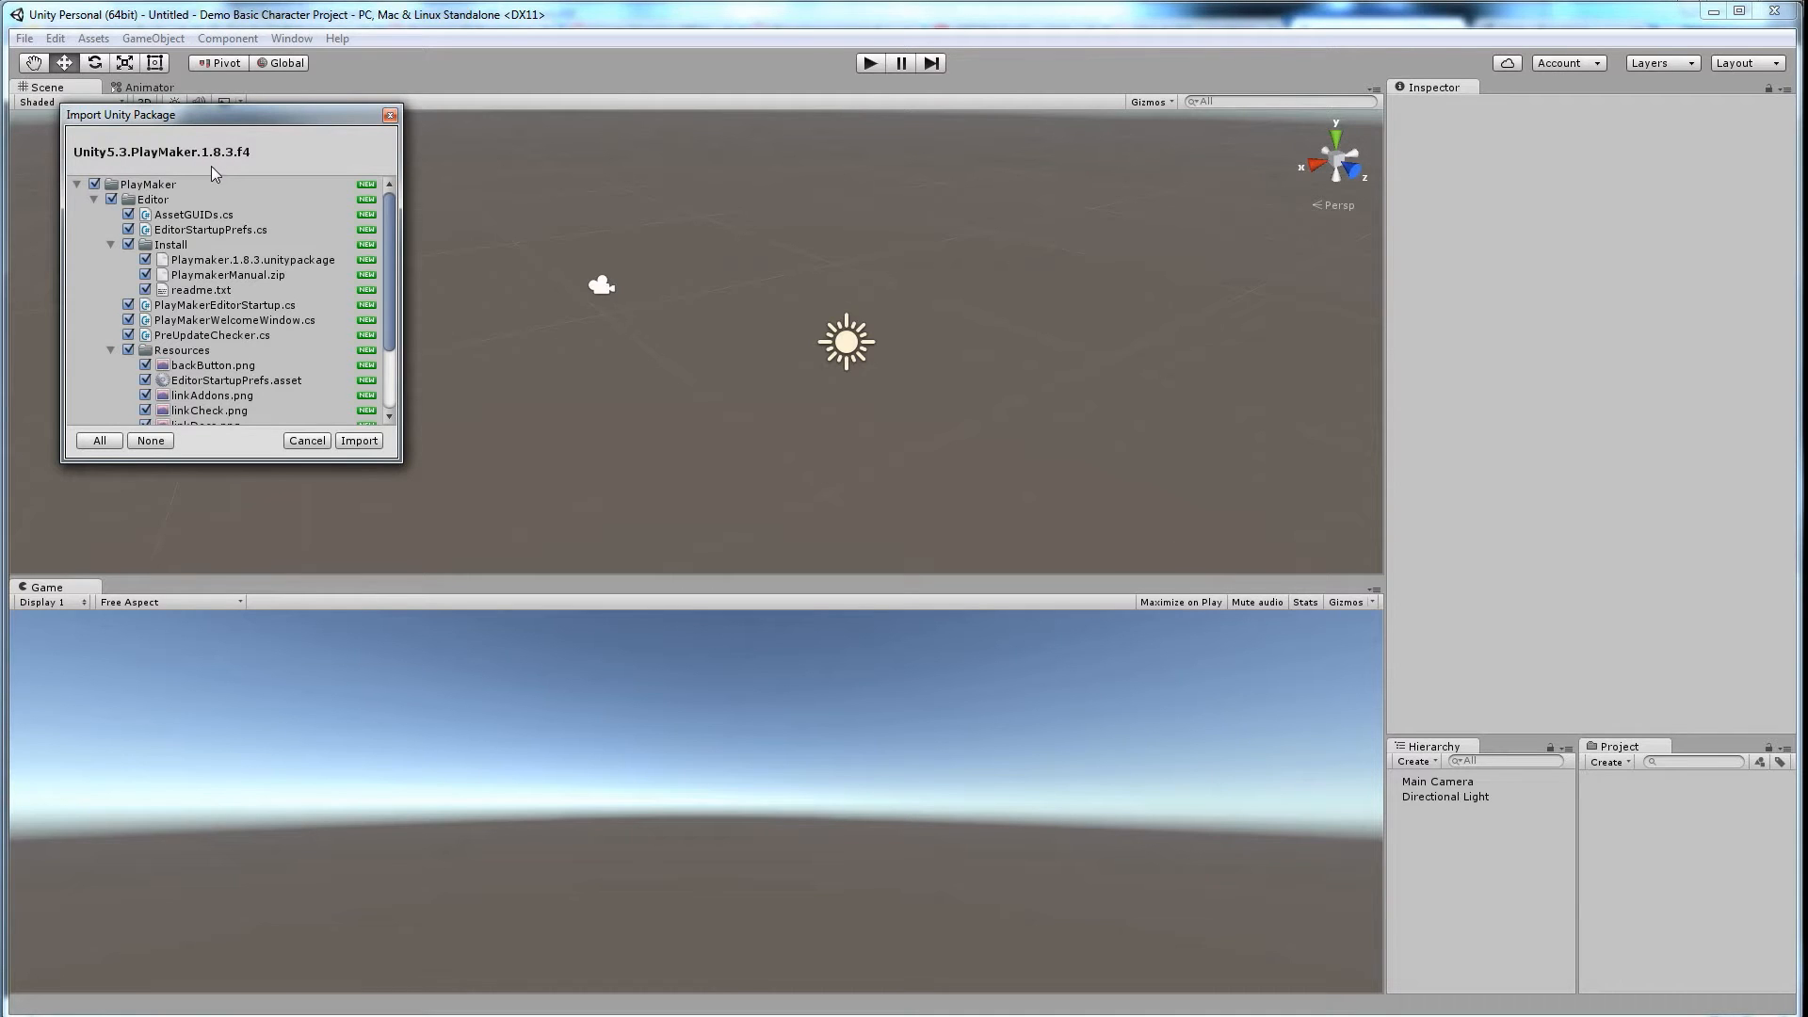
{"action": "left_click", "coordinate": [367, 441]}
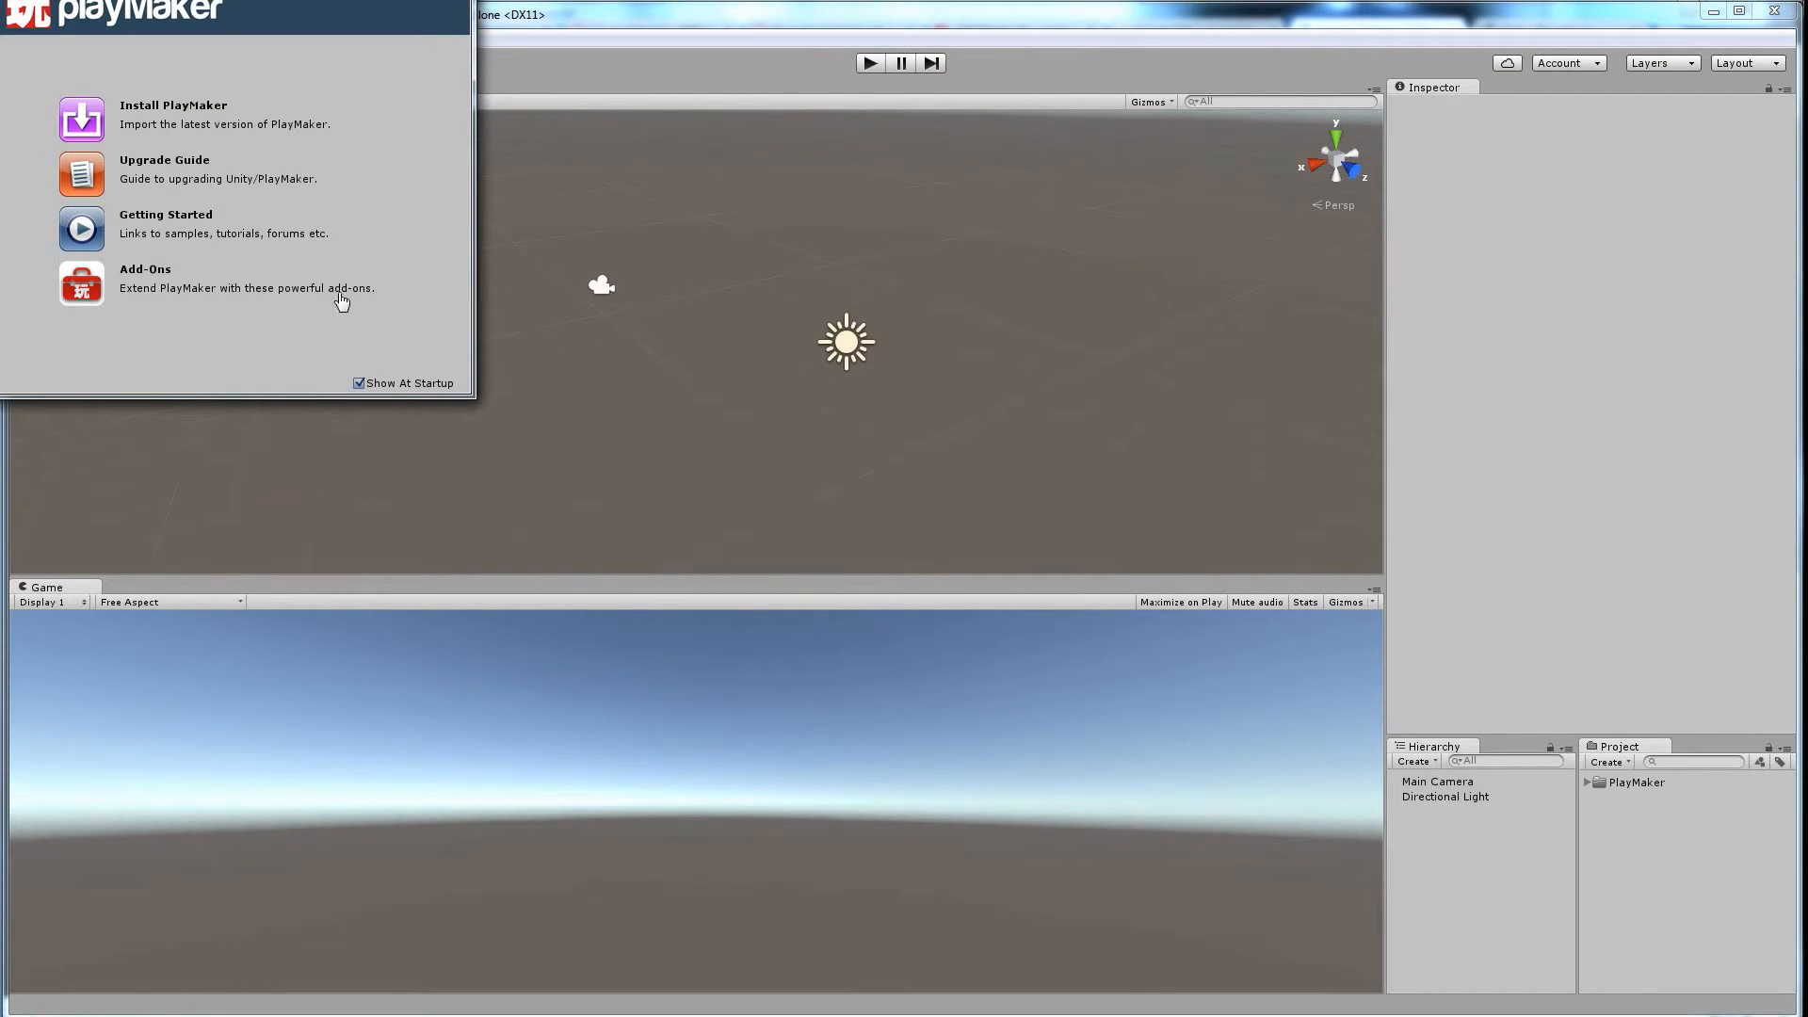
Step: Install PlayMaker 1.8.3 from its welcome screen, accepting the backup notice and importing all of its files
{"action": "left_click", "coordinate": [158, 111]}
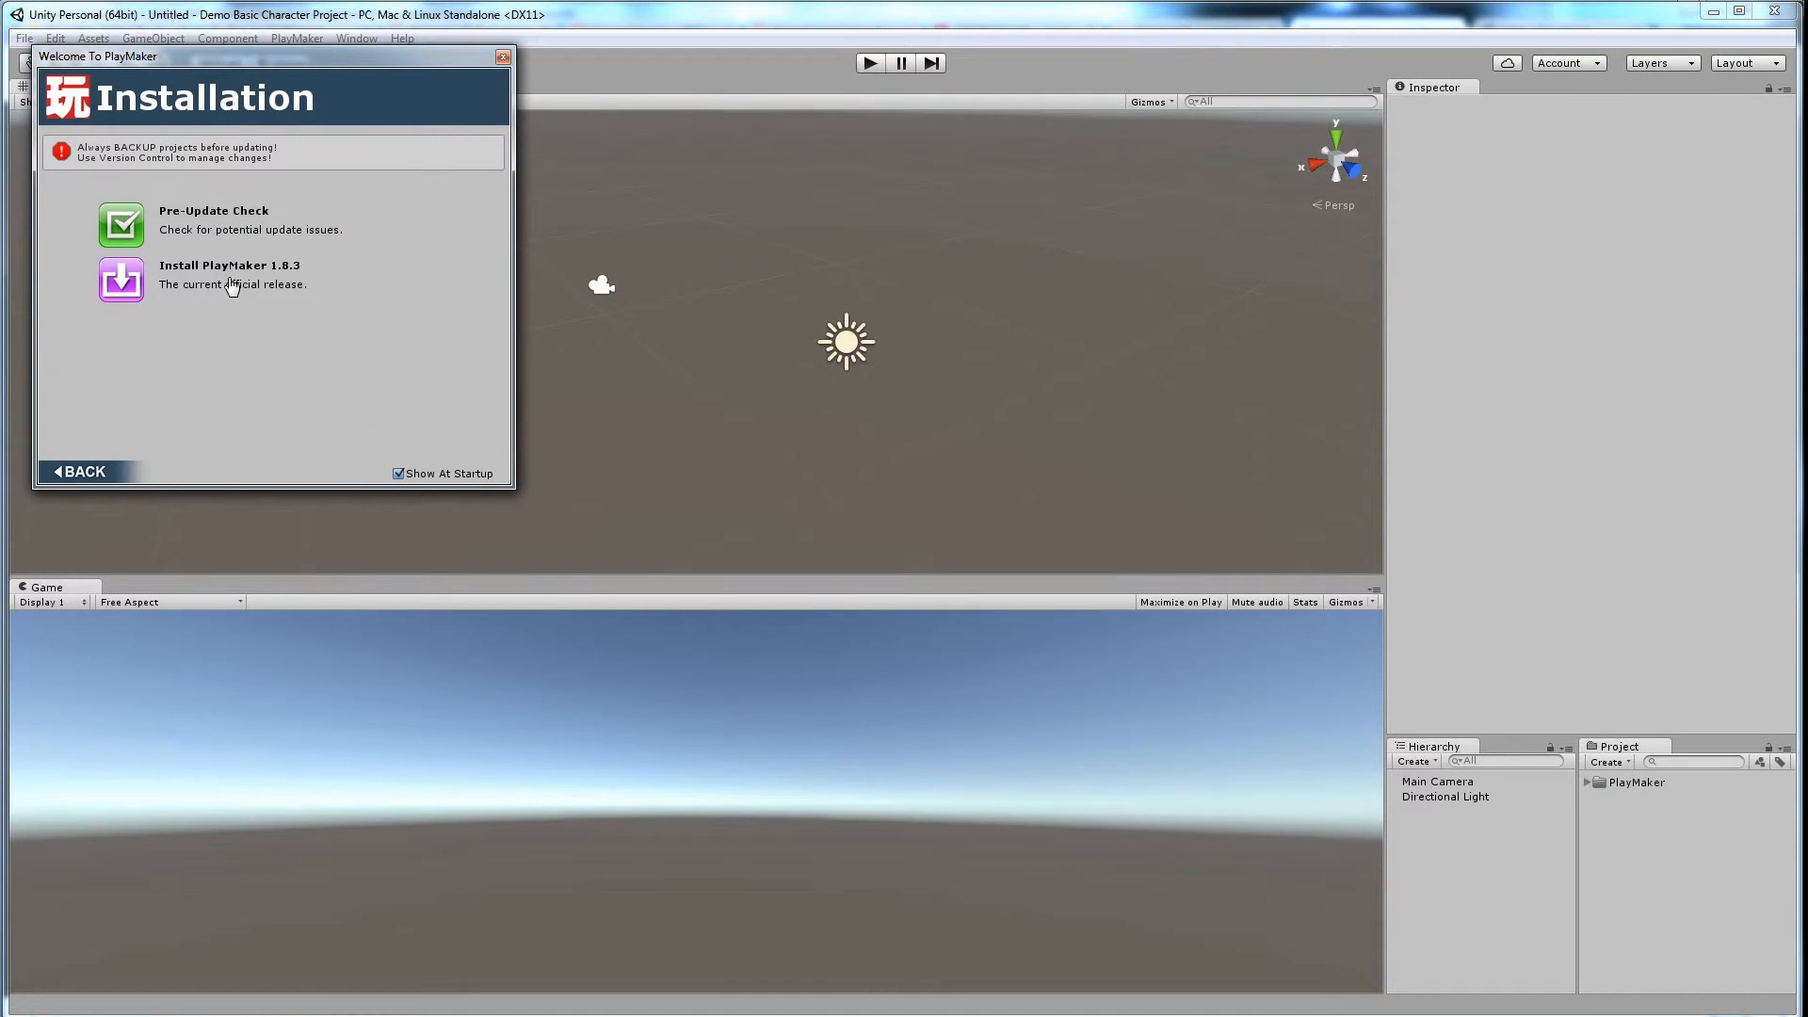
{"action": "left_click", "coordinate": [236, 274]}
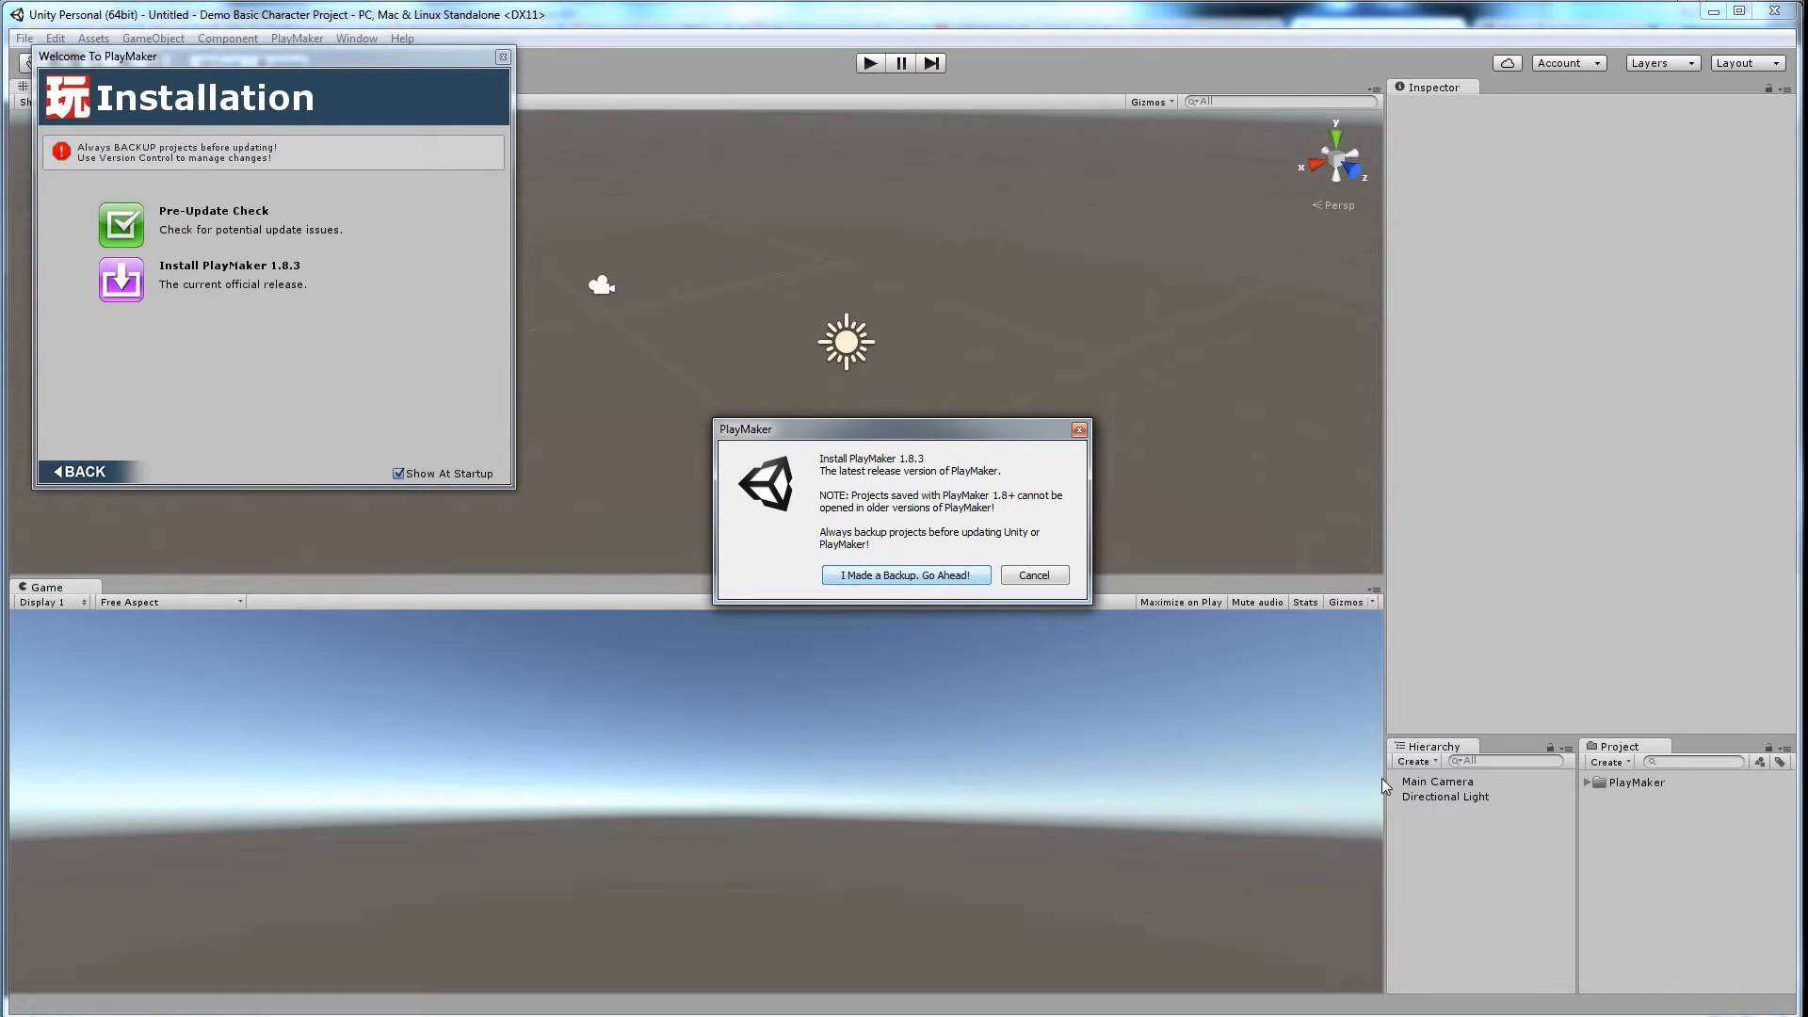
{"action": "left_click", "coordinate": [892, 578]}
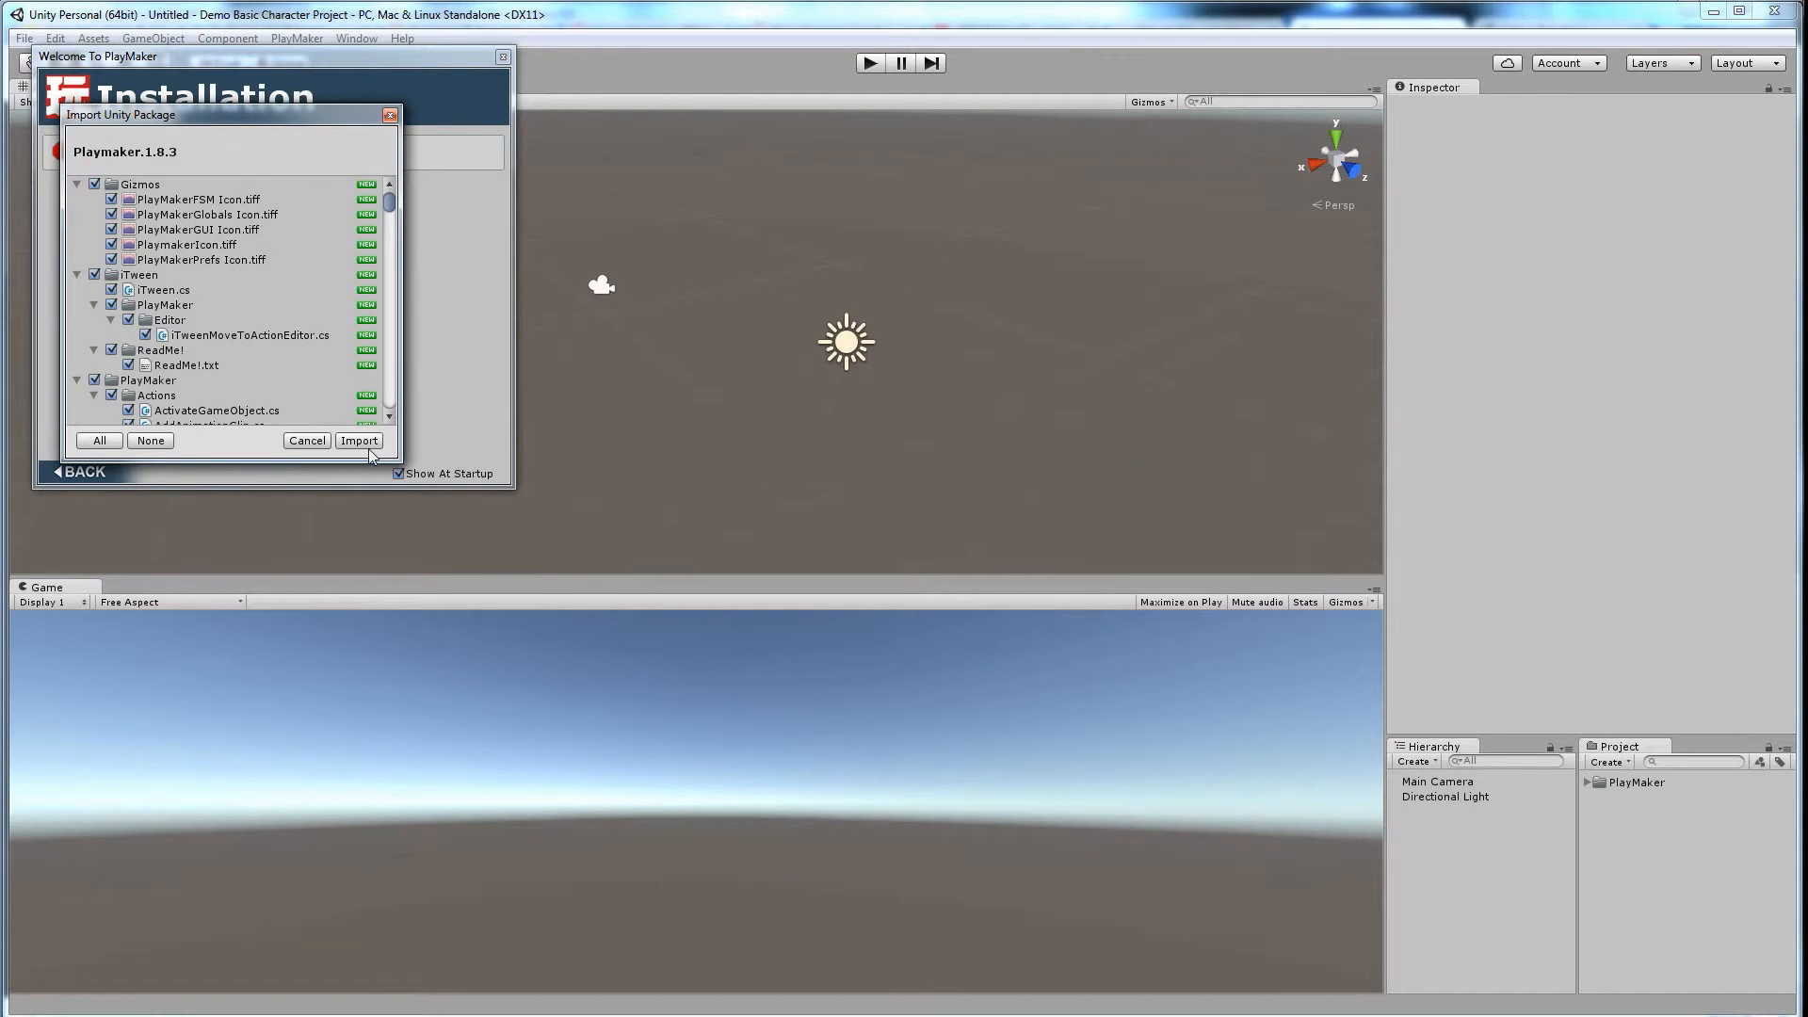
{"action": "left_click", "coordinate": [359, 441]}
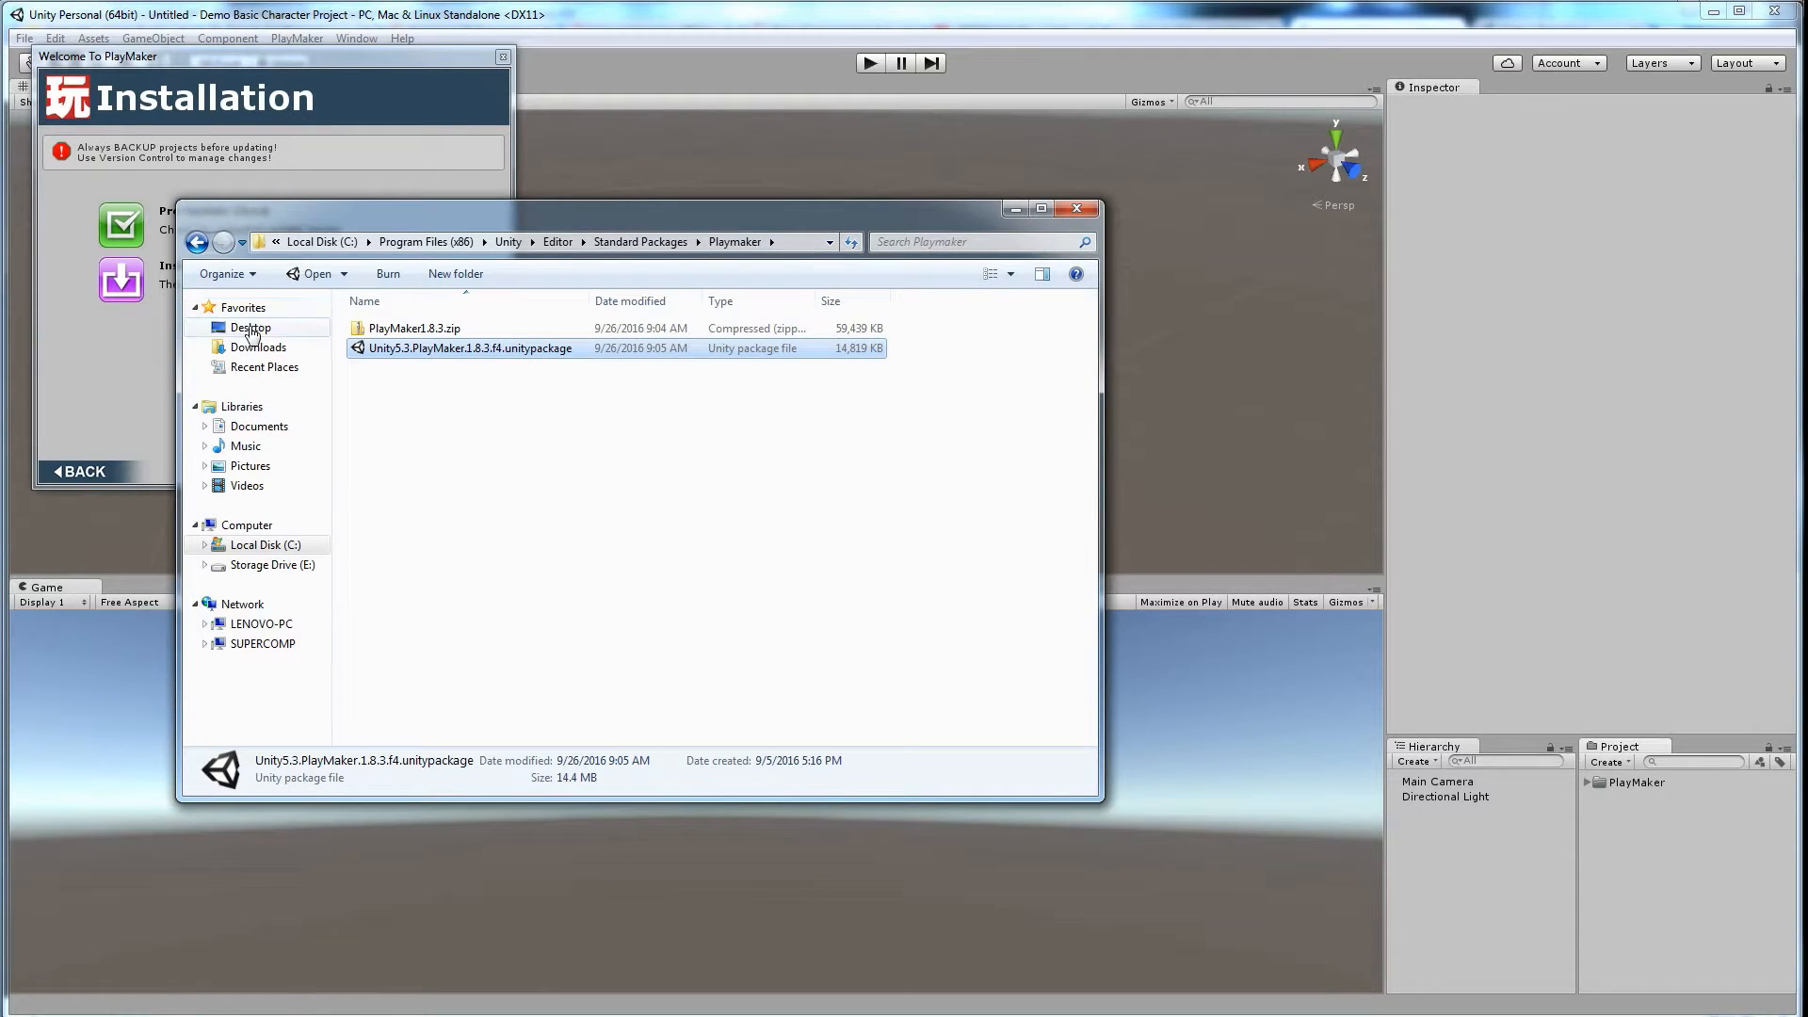
Step: Switch to File Explorer and examine the Assets folder of the Demo Basic Character Project on the Desktop
{"action": "left_click", "coordinate": [249, 328]}
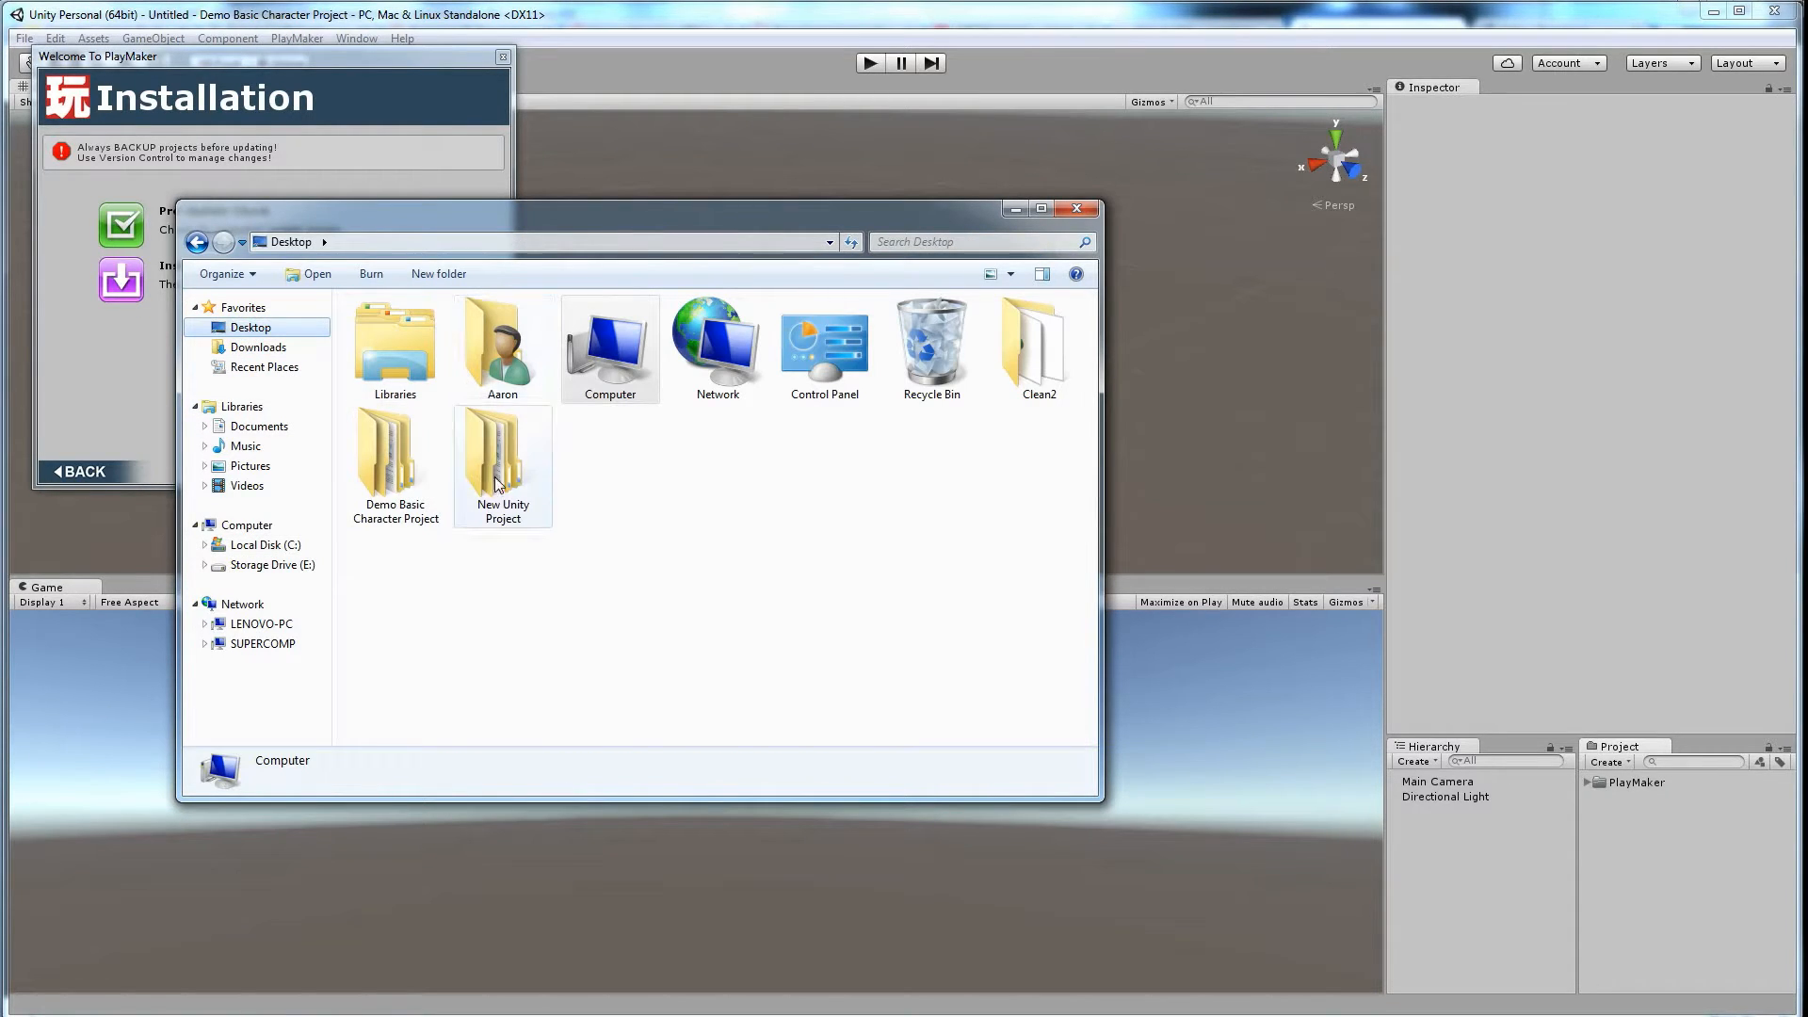
{"action": "left_click", "coordinate": [390, 466]}
{"action": "double_click", "coordinate": [397, 461]}
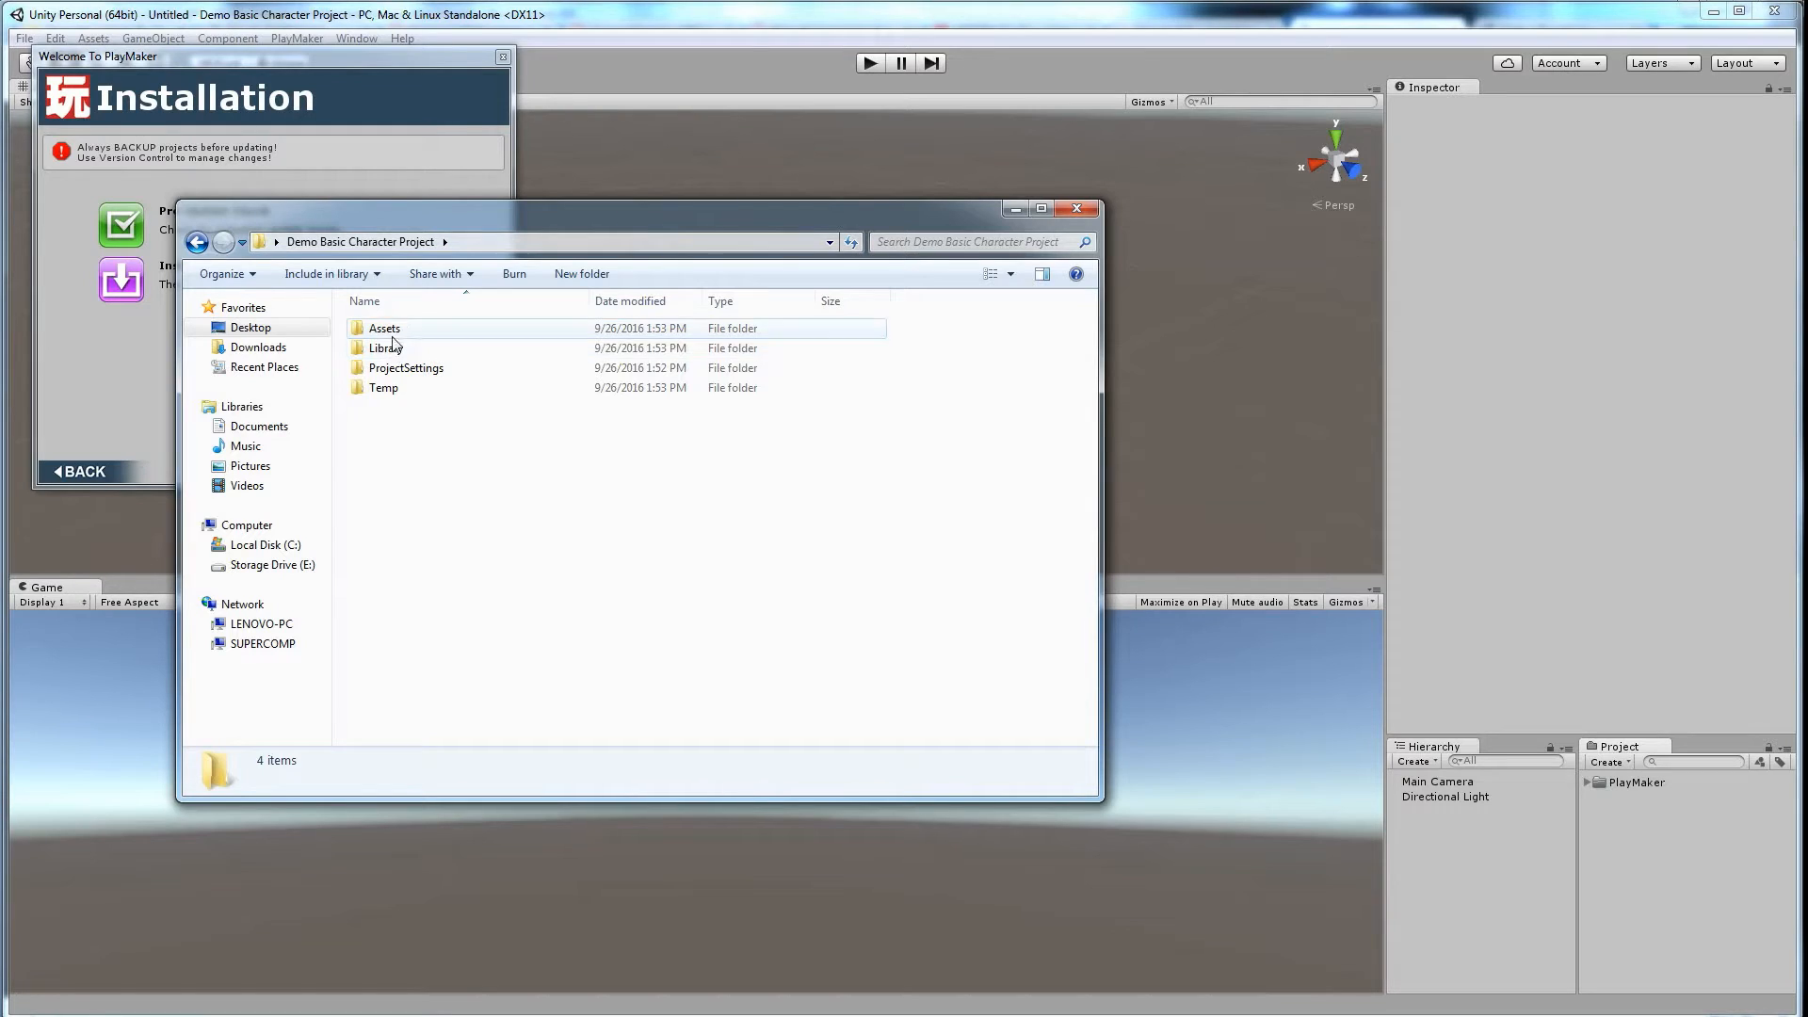
{"action": "left_click", "coordinate": [382, 328]}
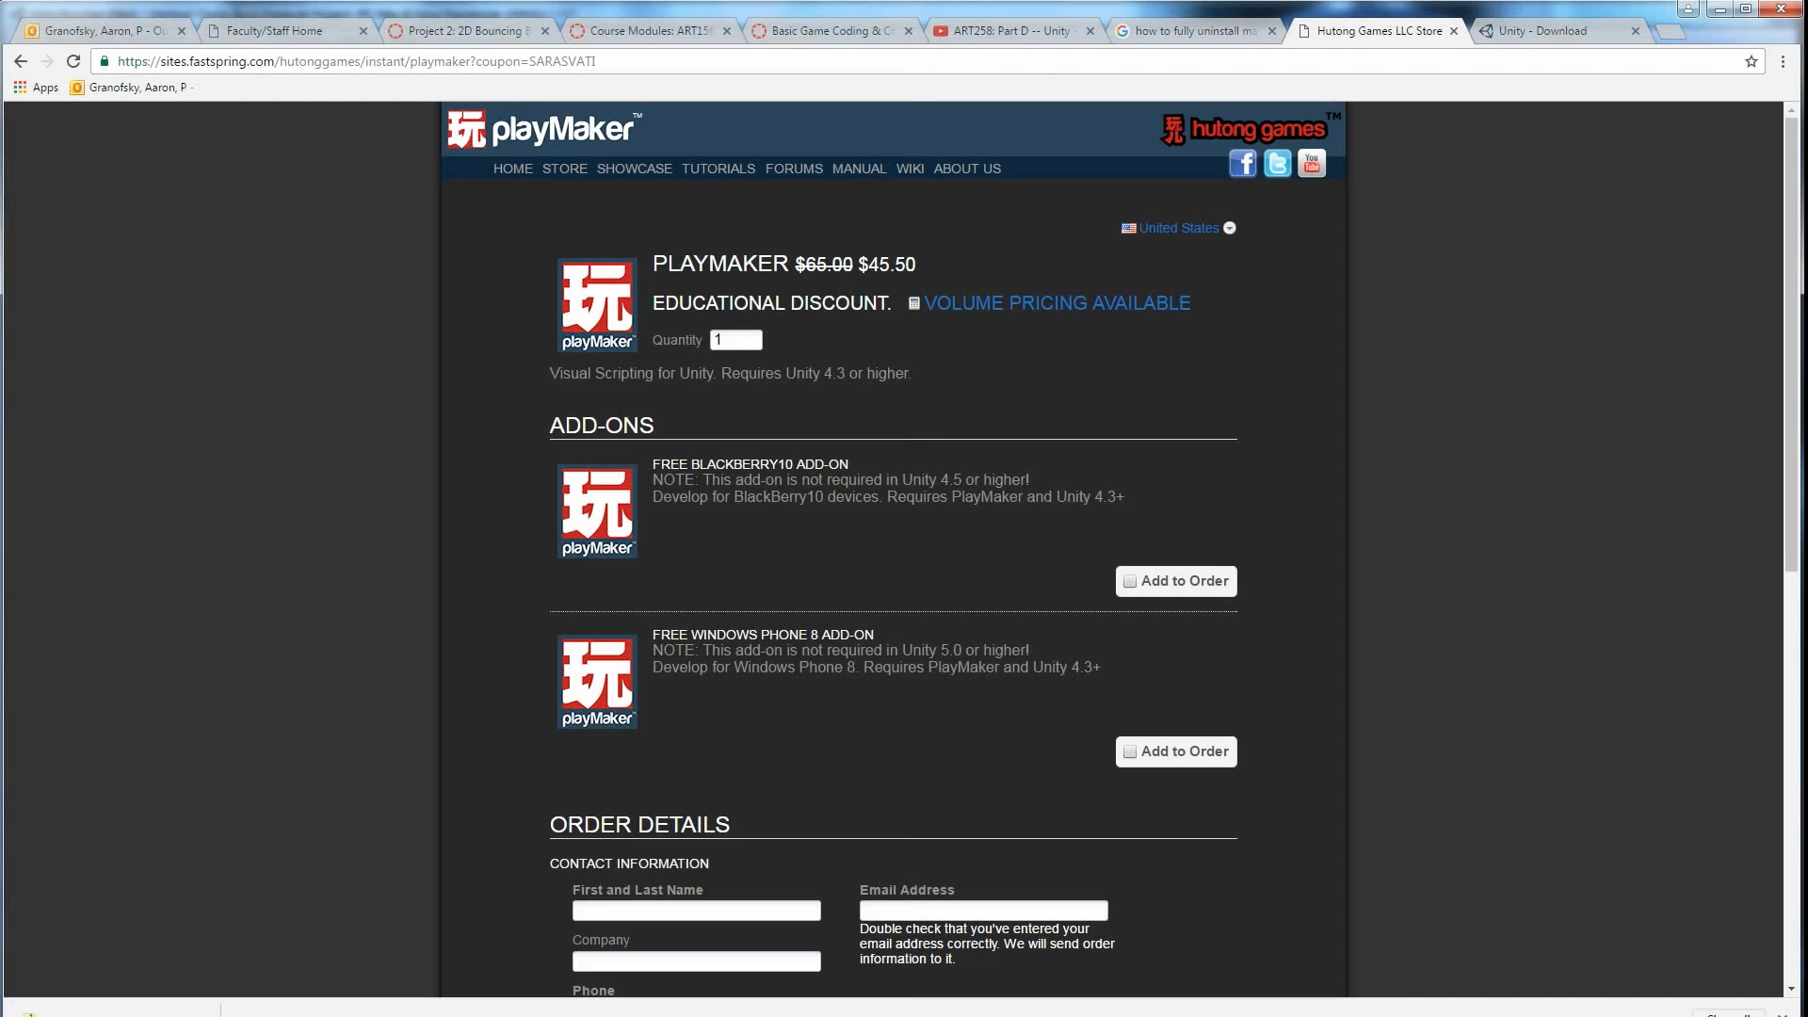
{"action": "key", "text": "alt+Tab"}
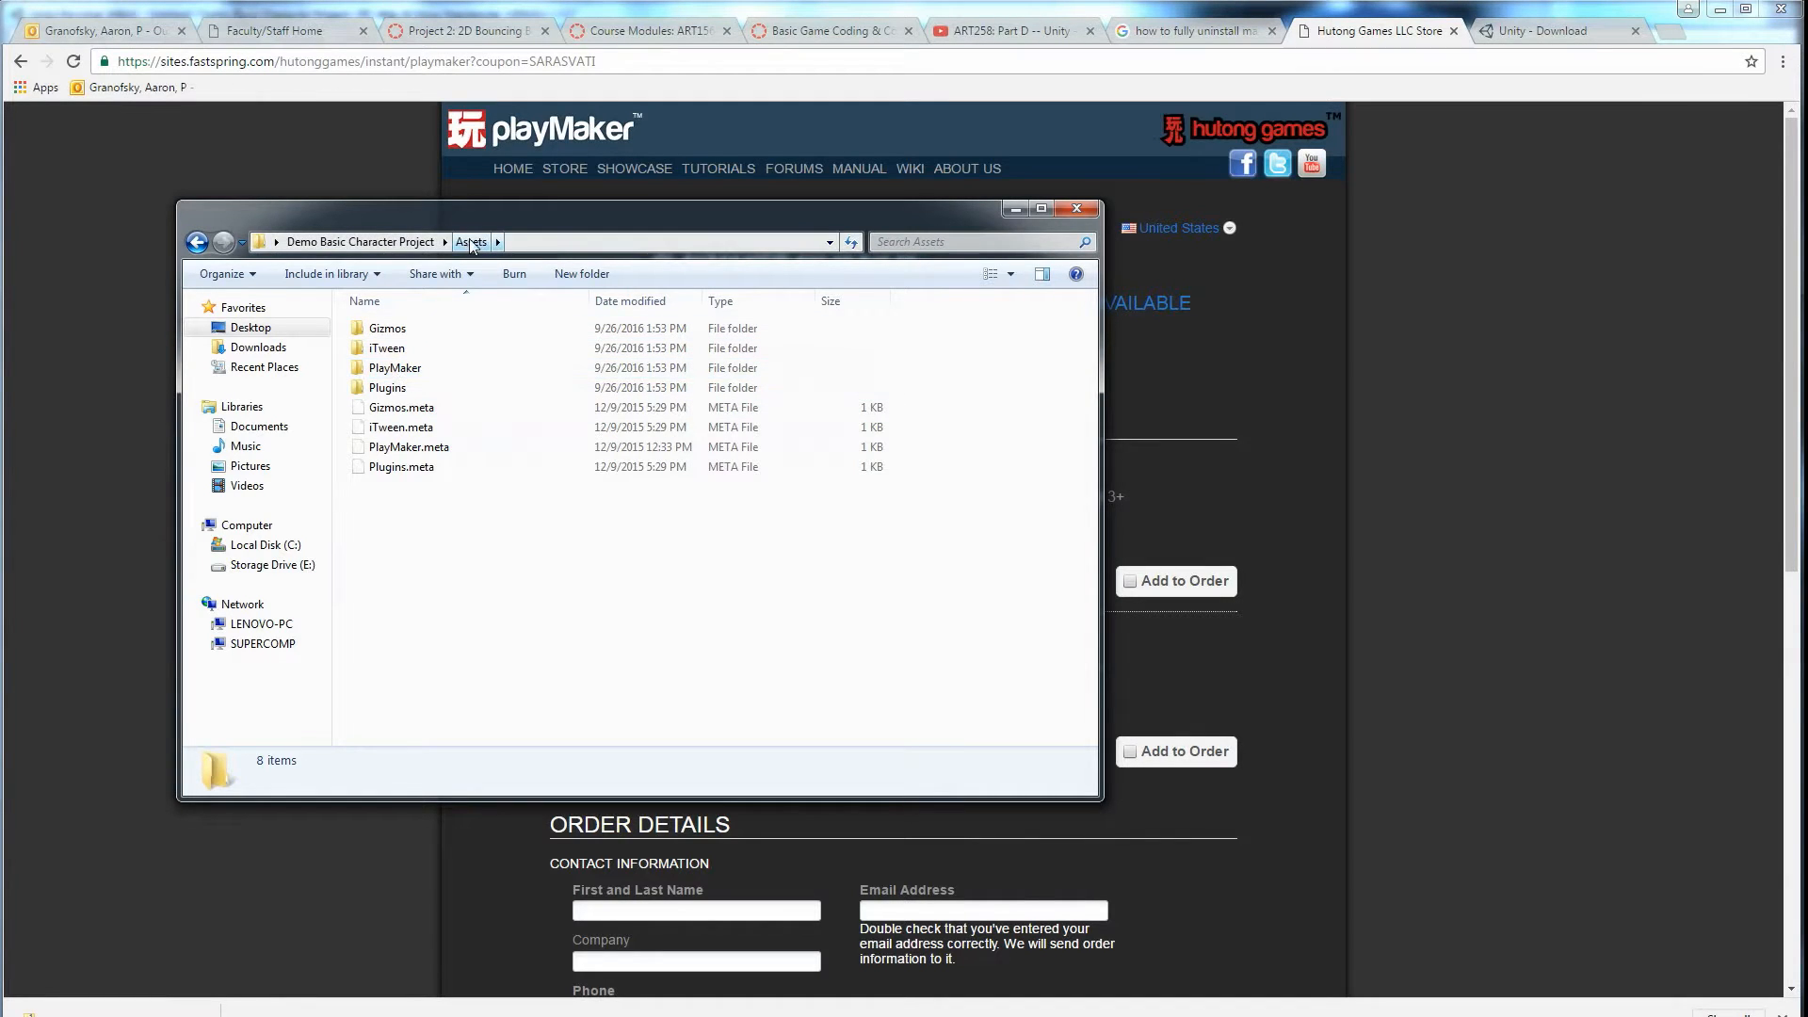
{"action": "left_click", "coordinate": [394, 369]}
{"action": "left_click", "coordinate": [451, 587]}
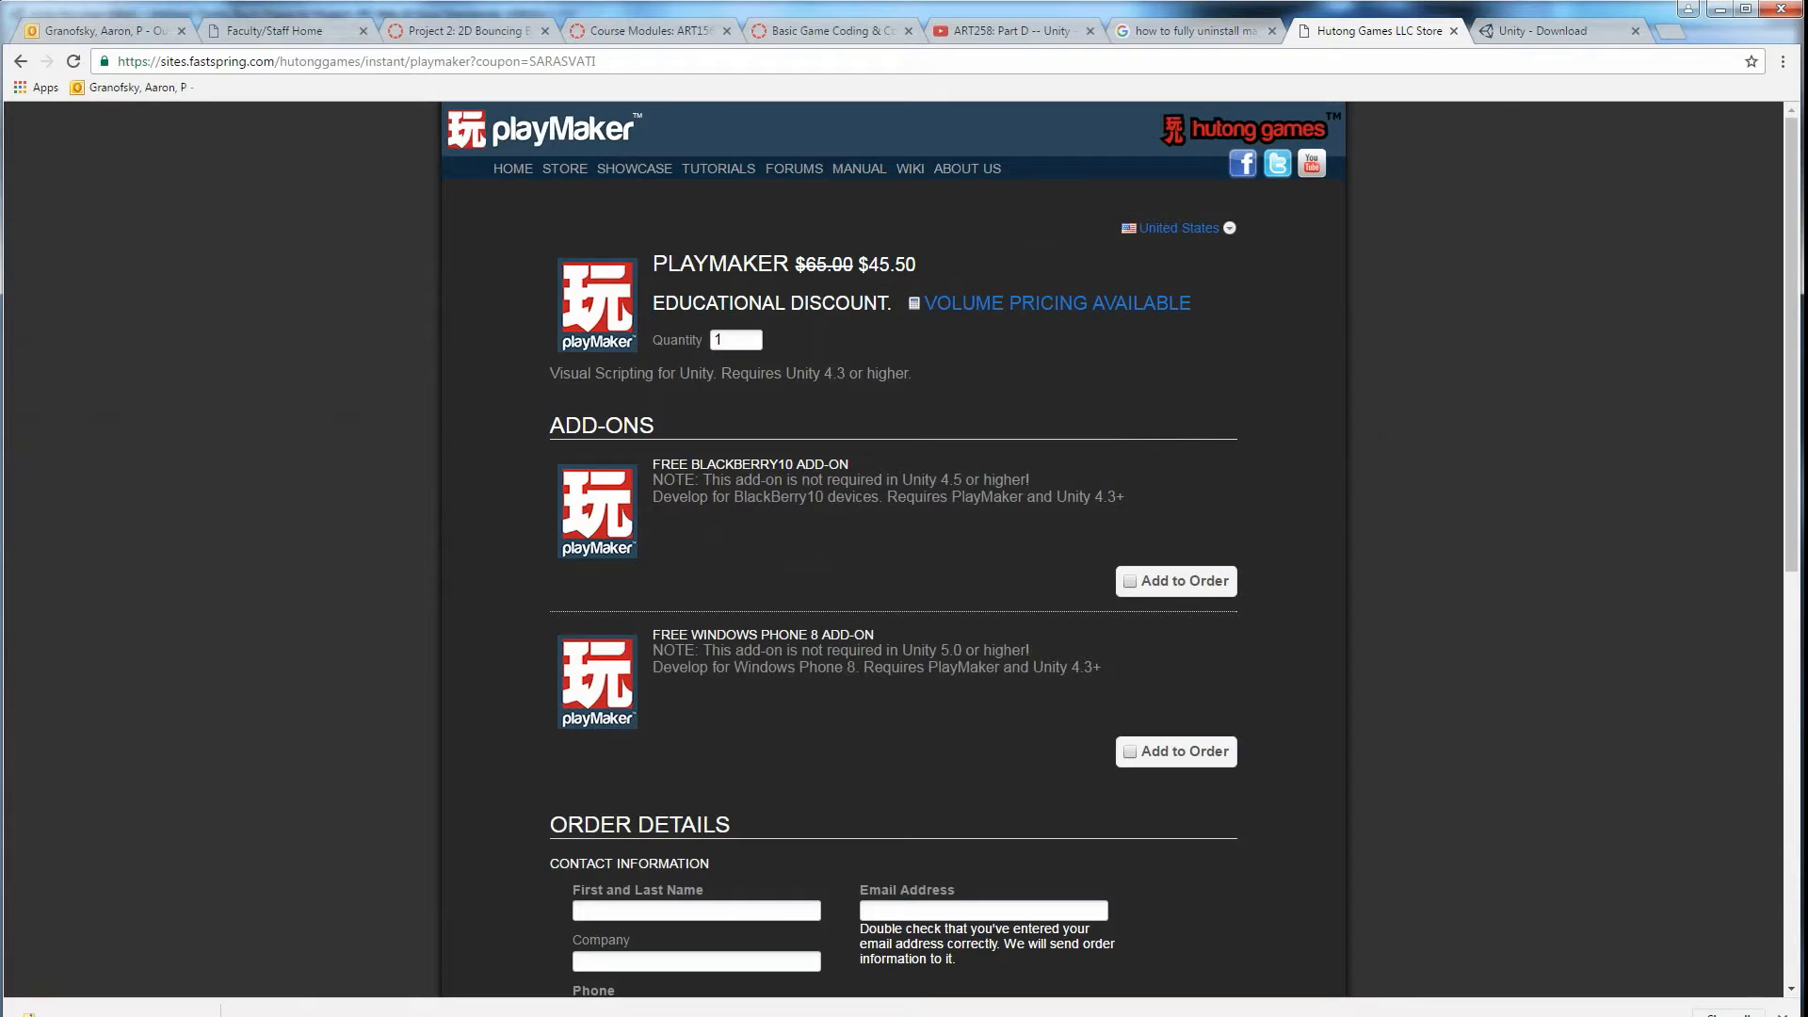
{"action": "key", "text": "alt+Left"}
{"action": "key", "text": "alt+Left"}
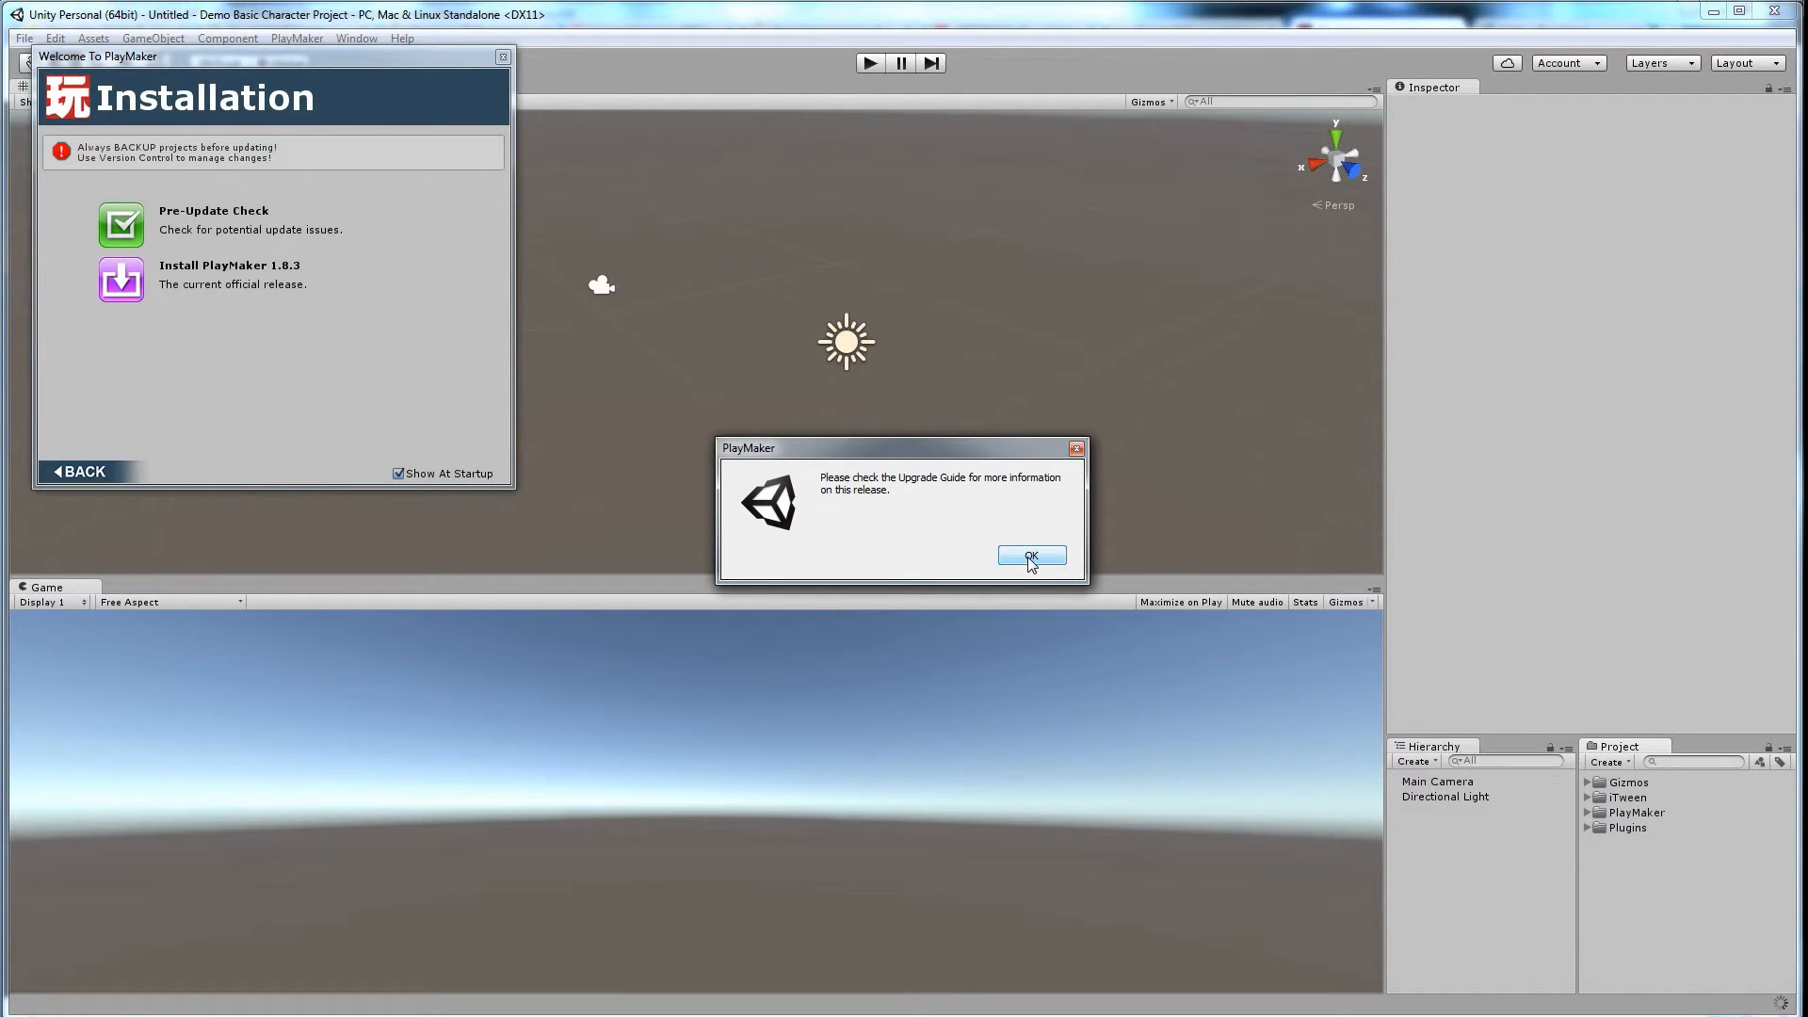
Step: Dismiss PlayMaker's upgrade guide notice and close its welcome window, checking which PlayMaker commands Unity offers
{"action": "left_click", "coordinate": [1031, 558]}
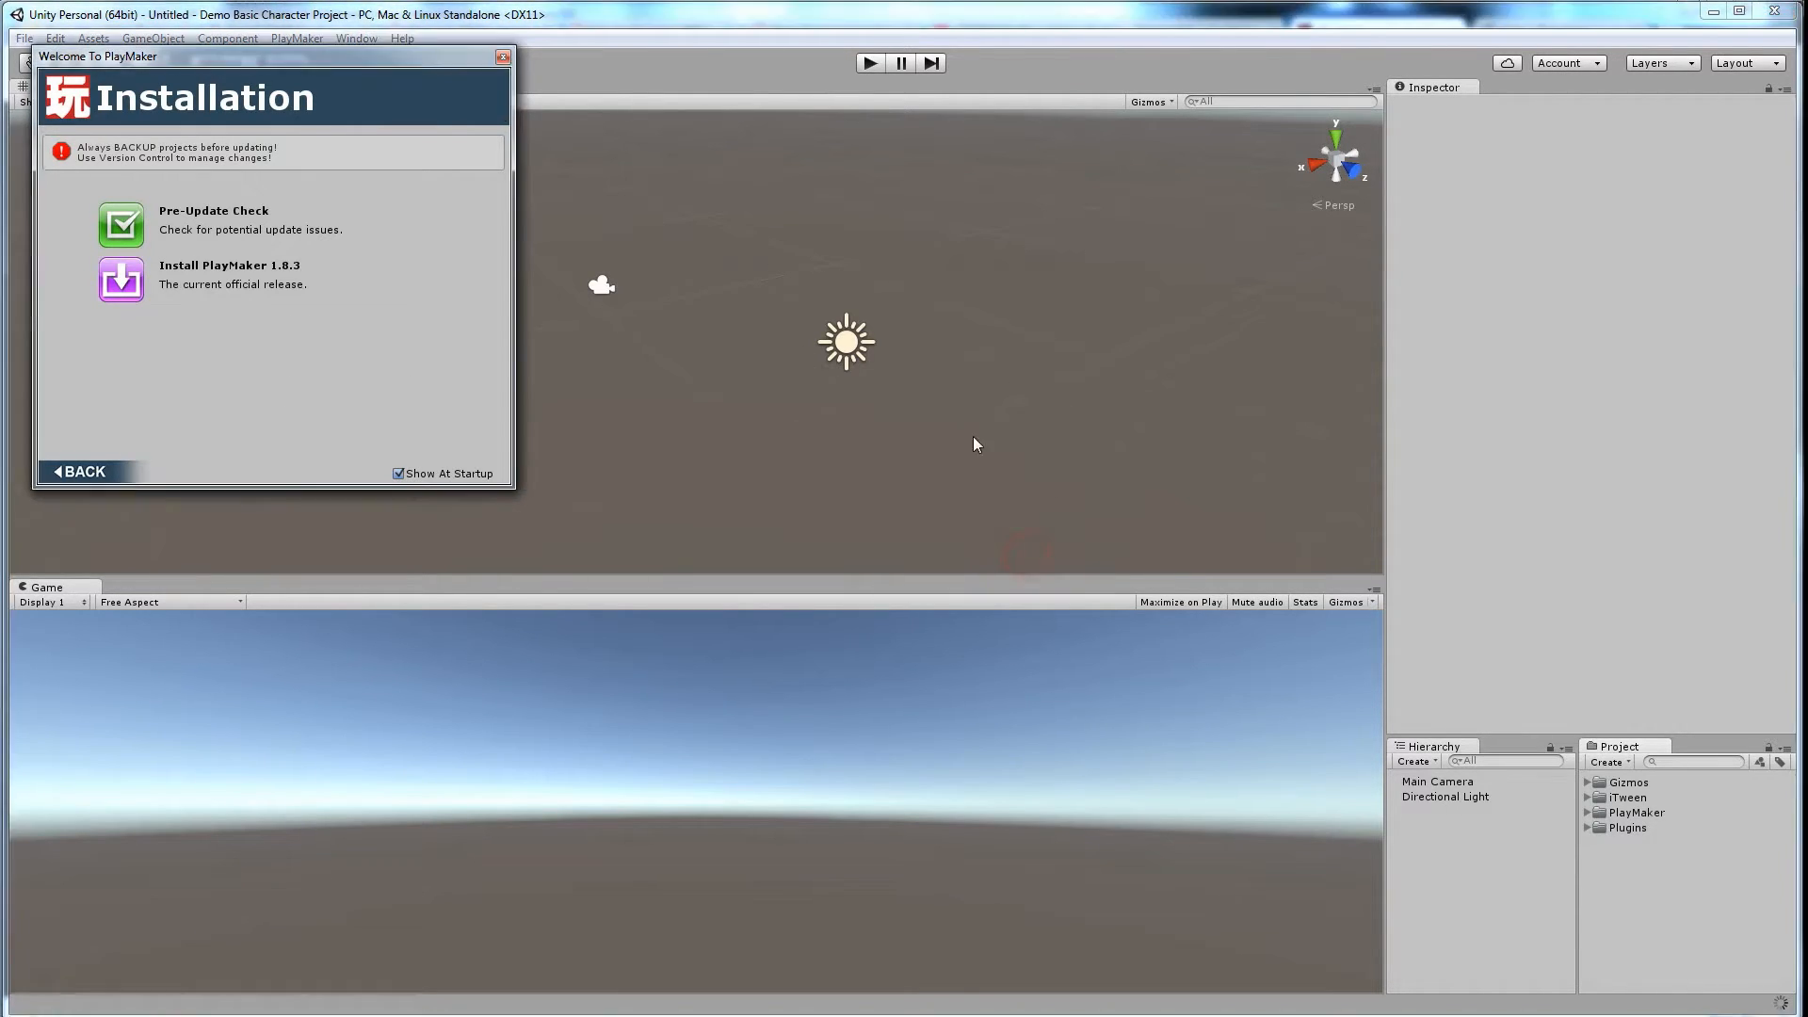
{"action": "left_click", "coordinate": [503, 58]}
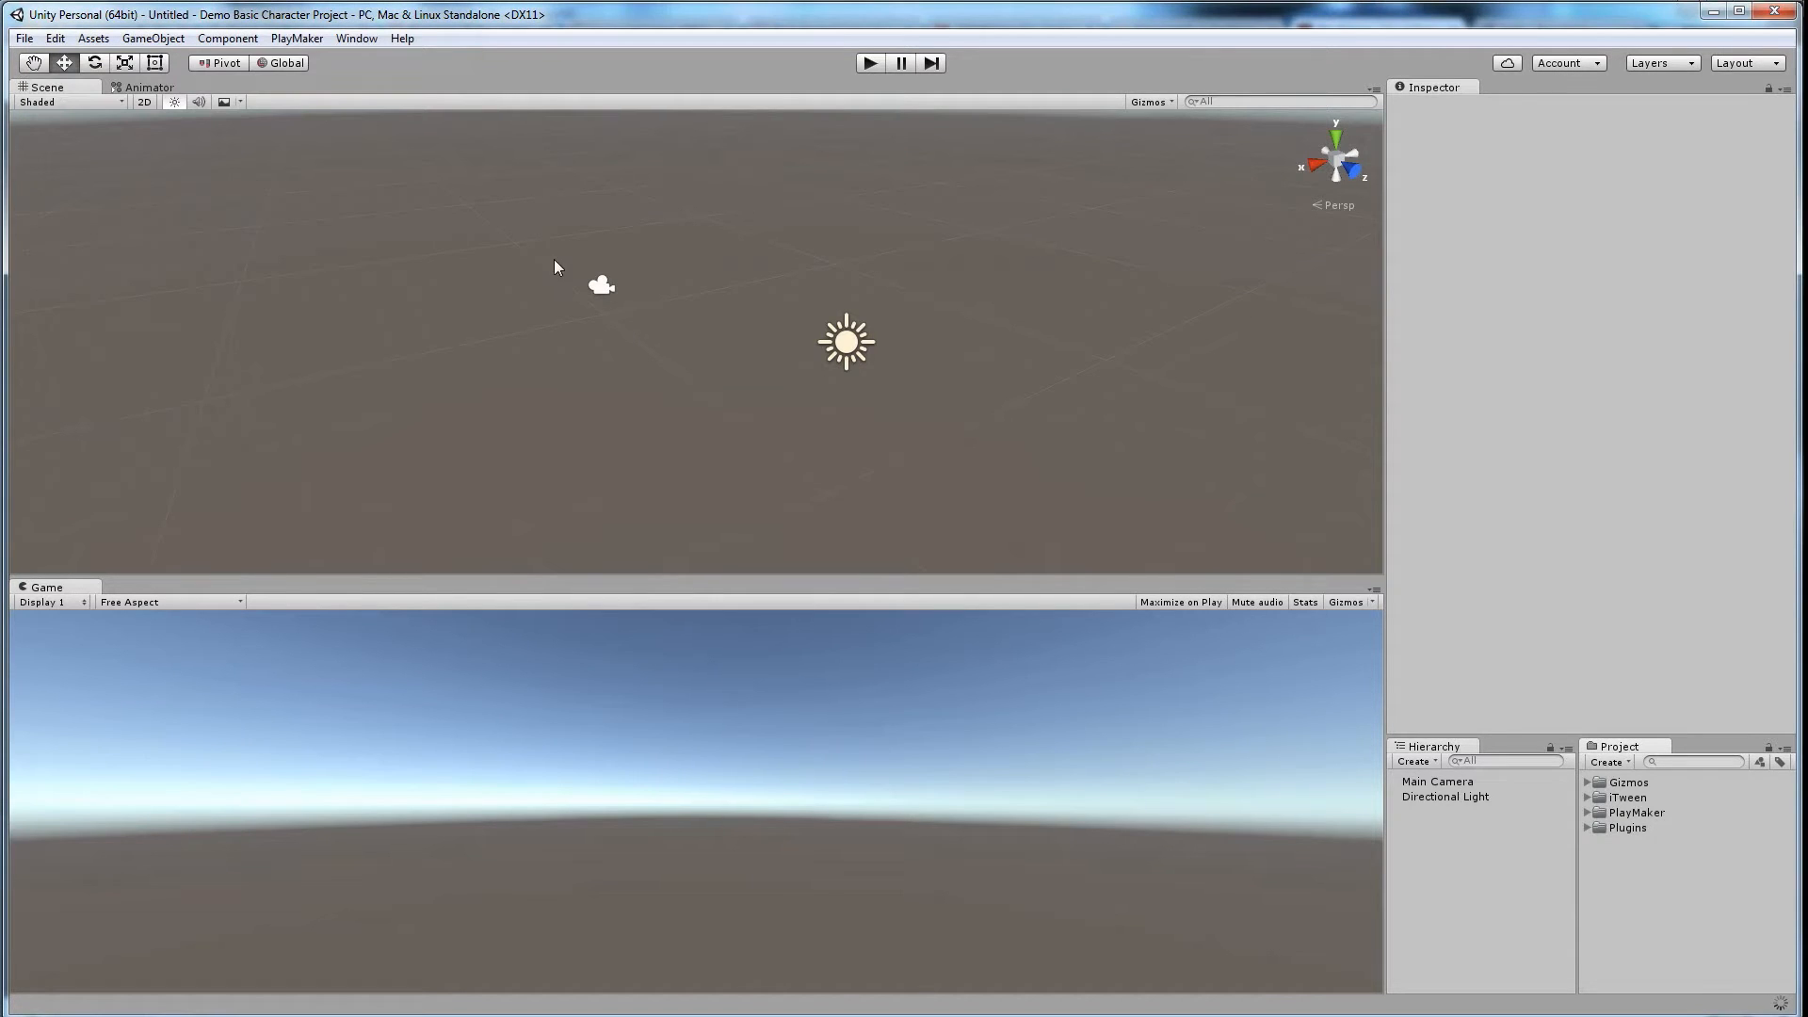
{"action": "left_click", "coordinate": [292, 39]}
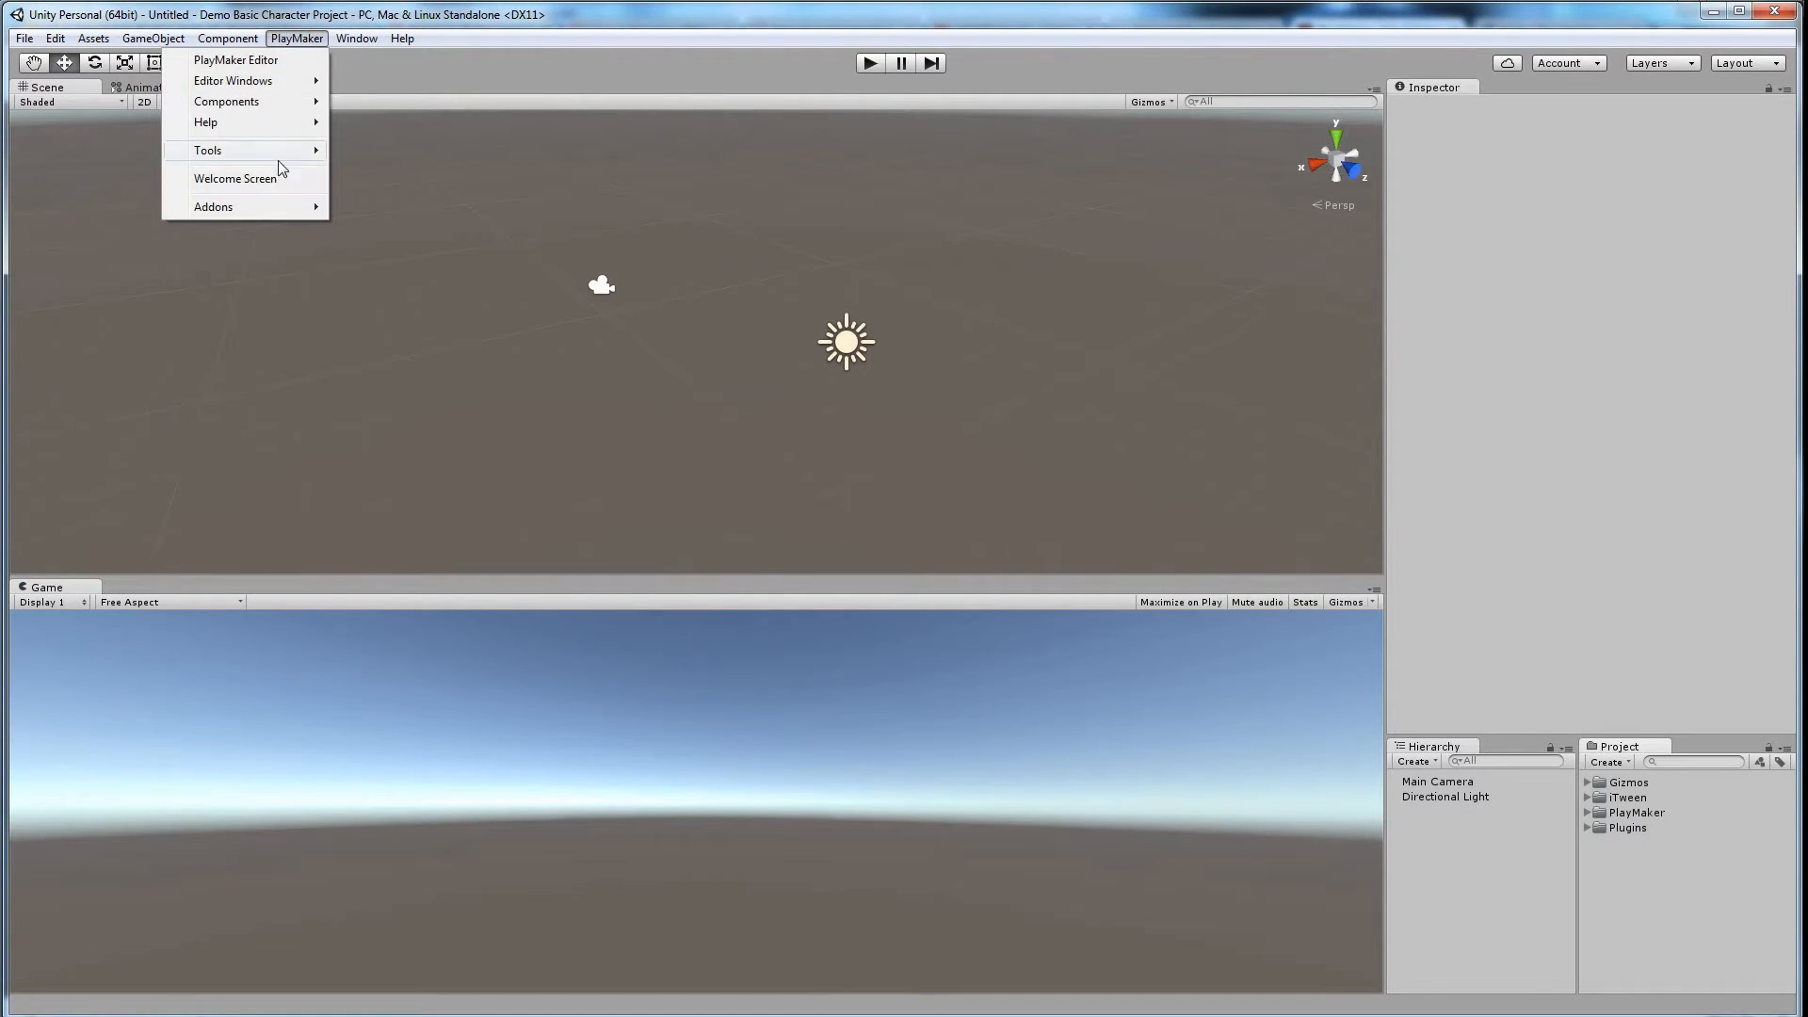
{"action": "left_click", "coordinate": [294, 38]}
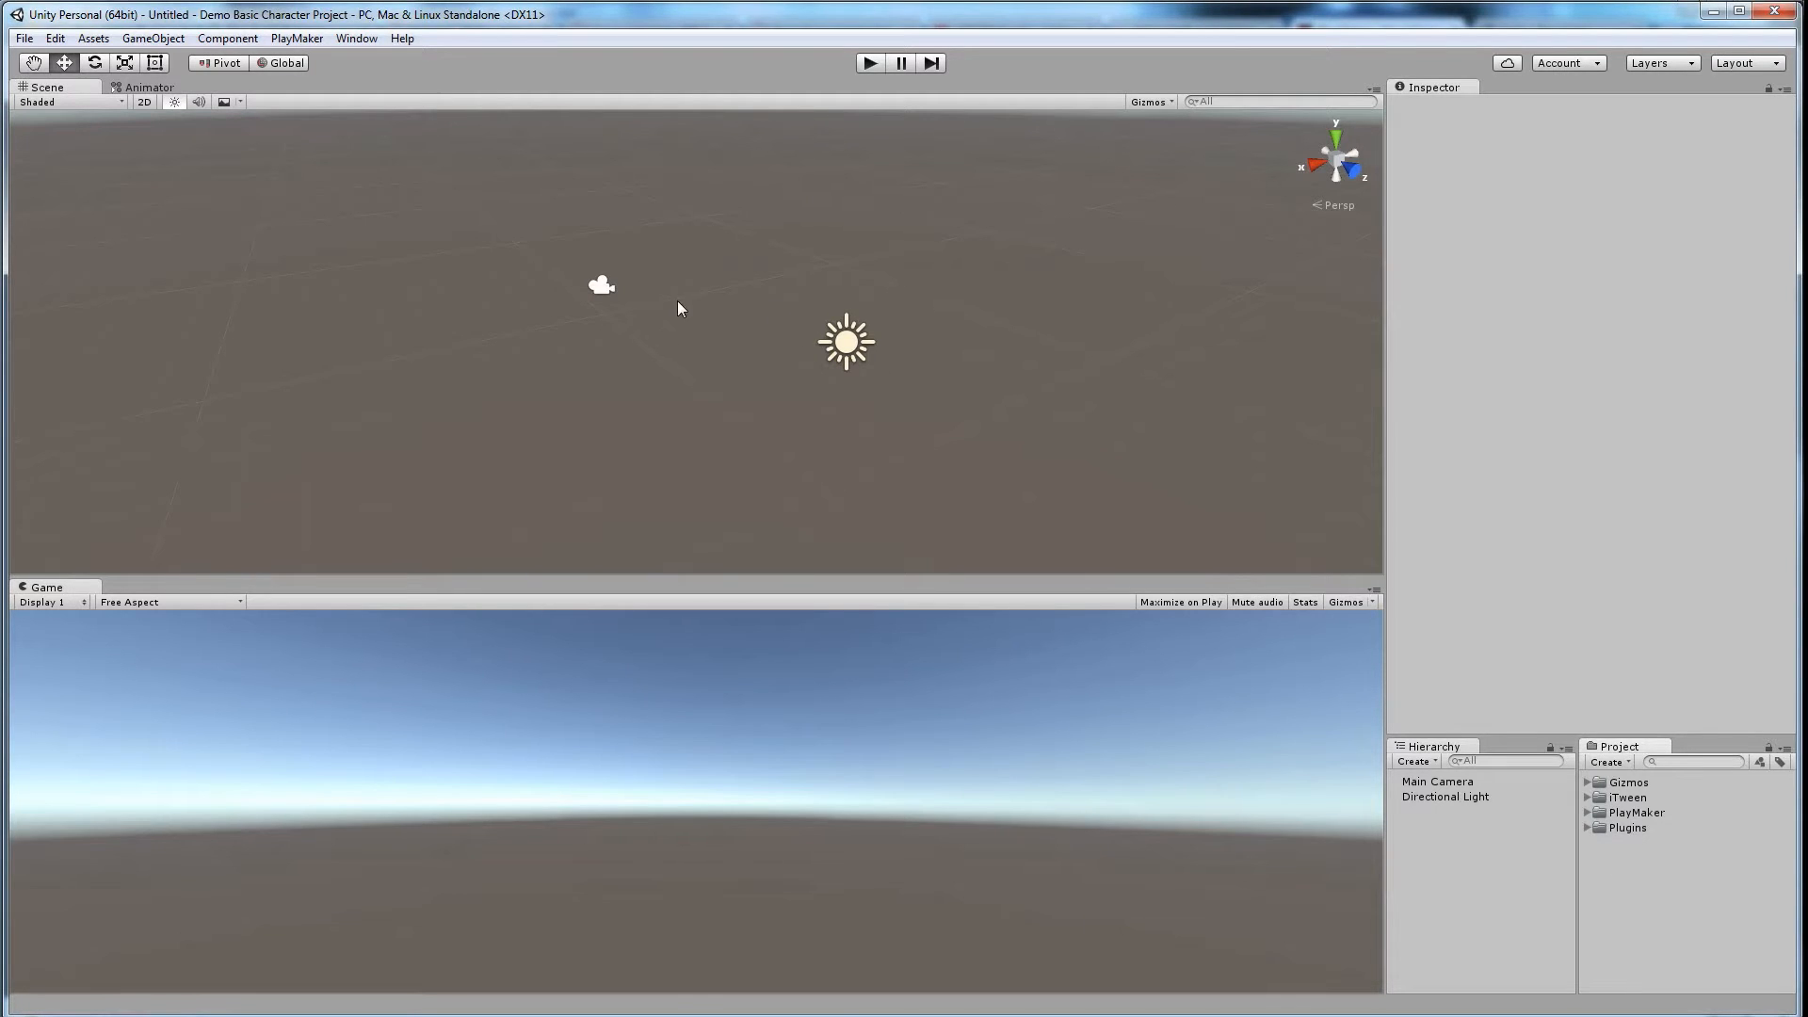
Step: Test the empty scene in Play mode and stop it again
{"action": "left_click", "coordinate": [864, 64]}
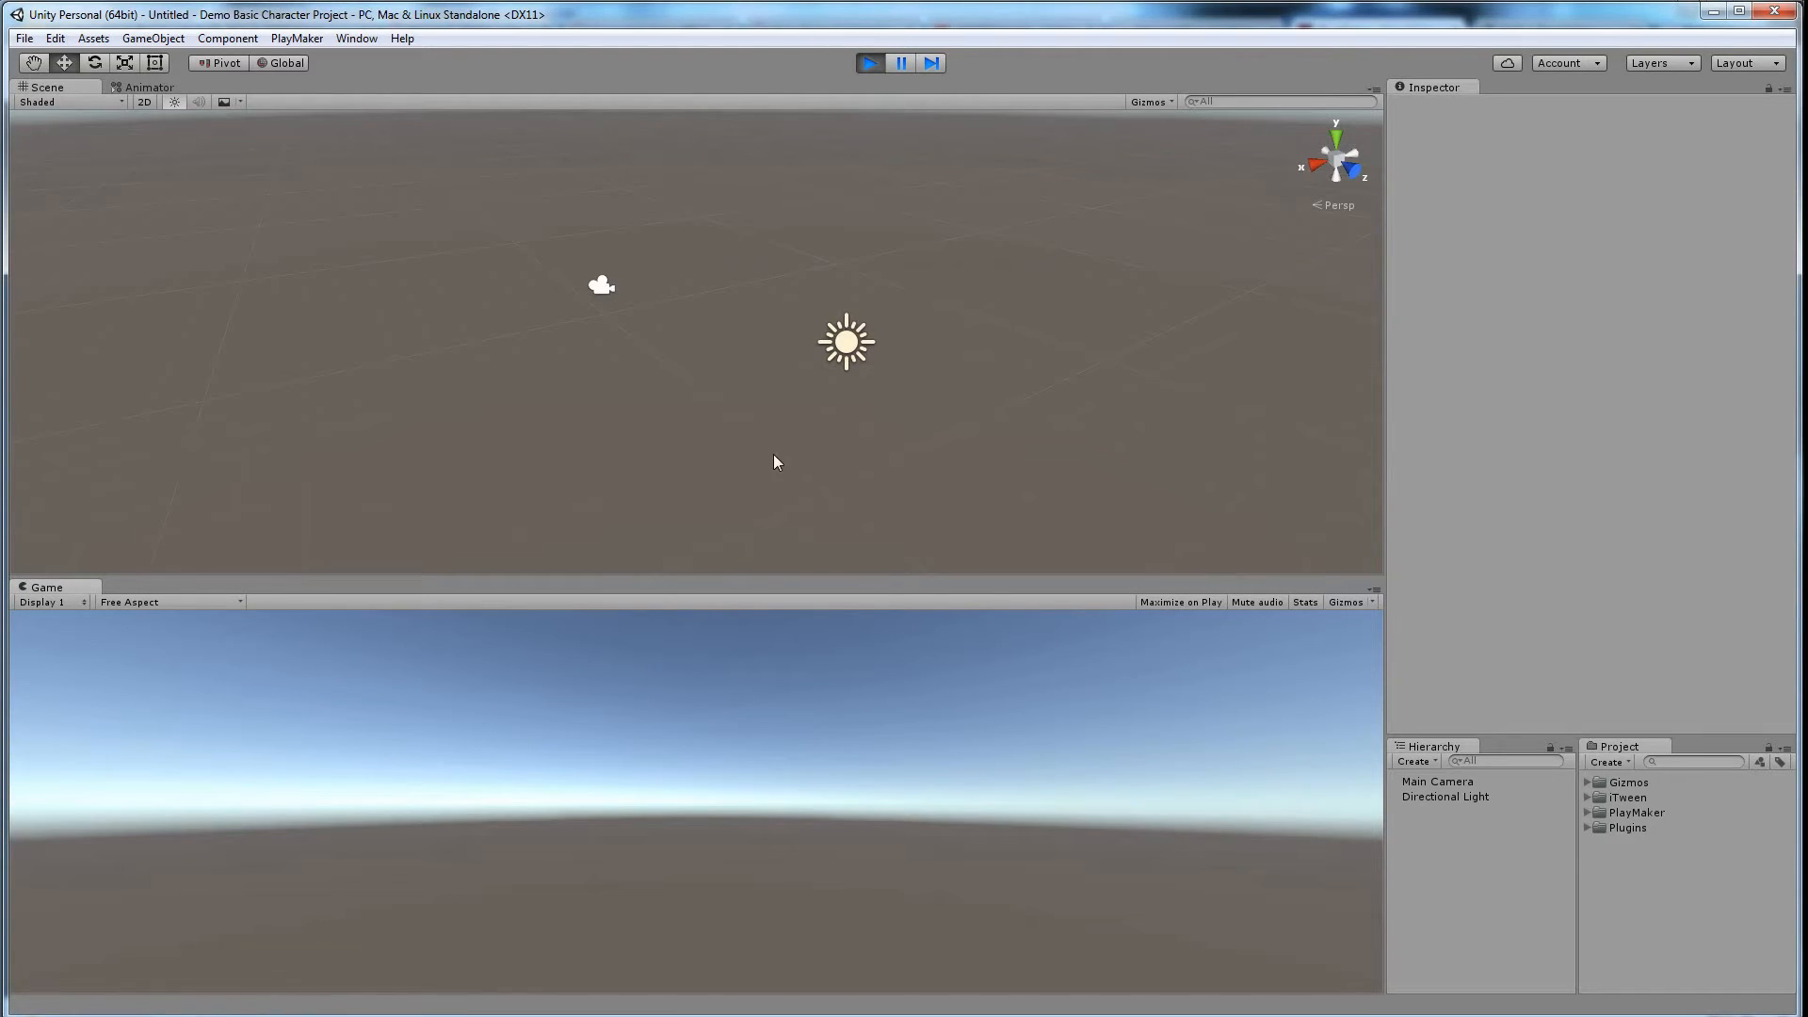
{"action": "right_click_drag", "start_coordinate": [772, 462], "coordinate": [814, 337]}
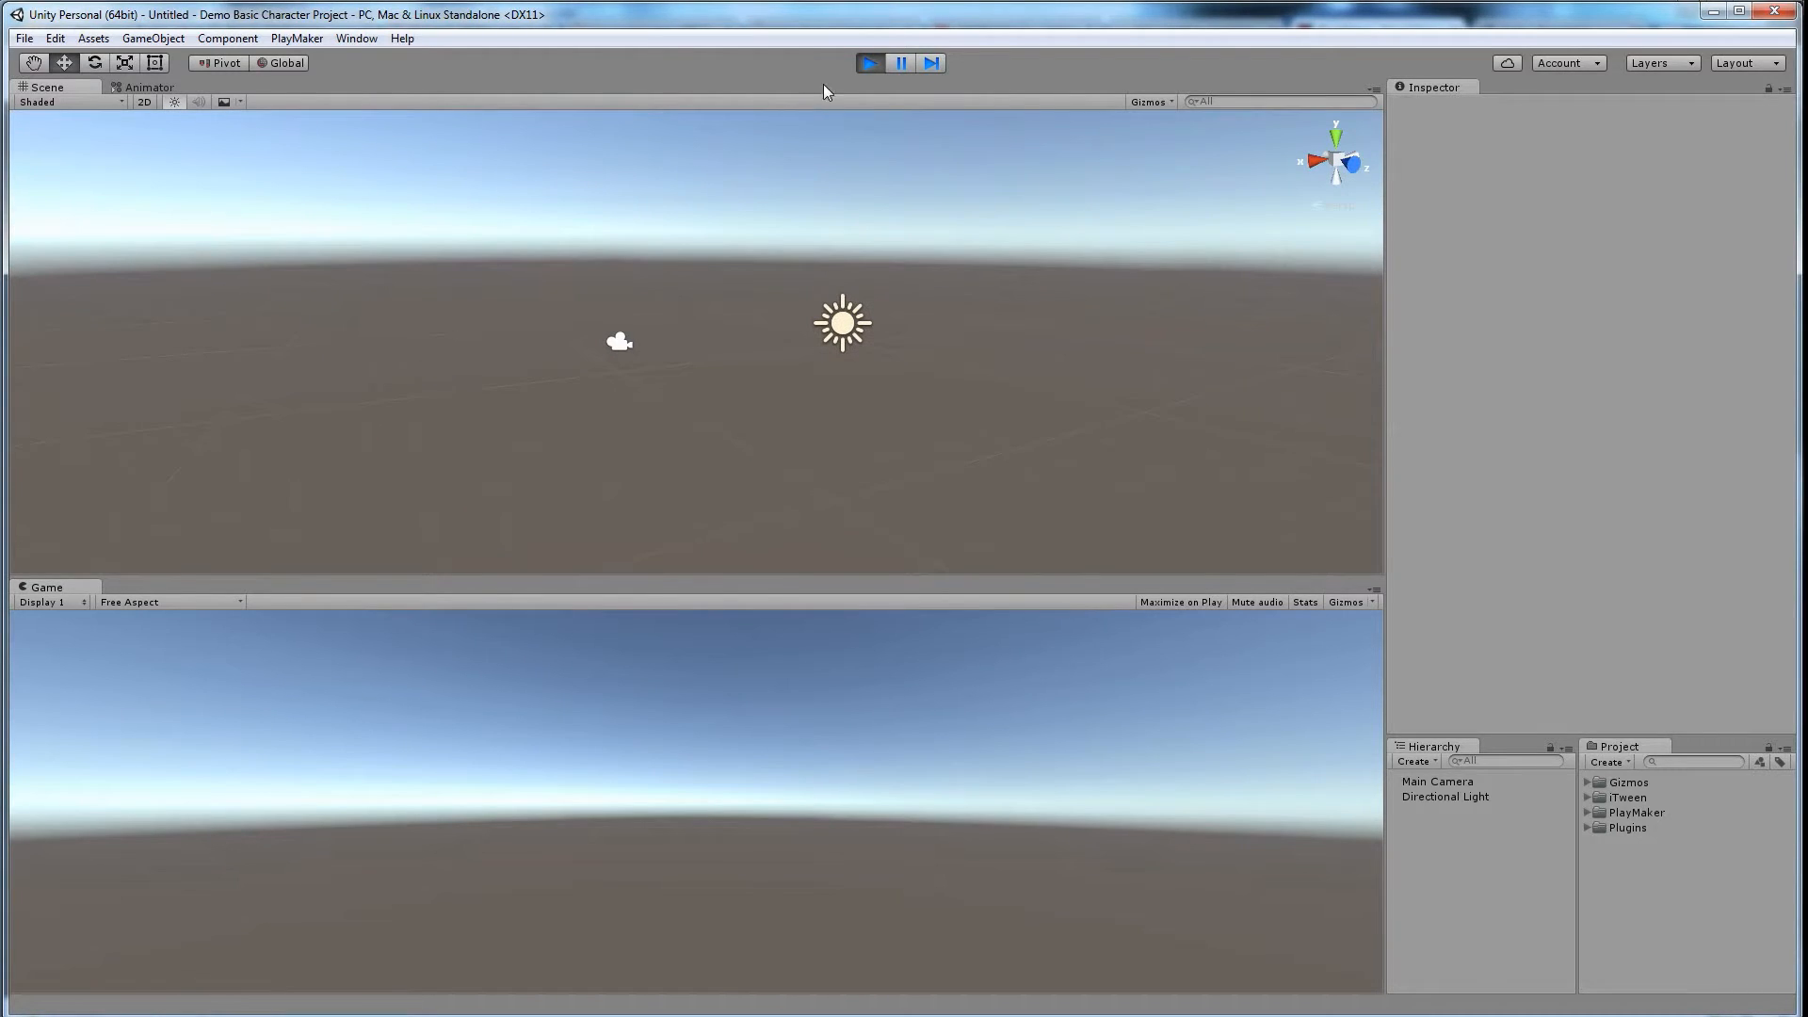
{"action": "left_click", "coordinate": [870, 63]}
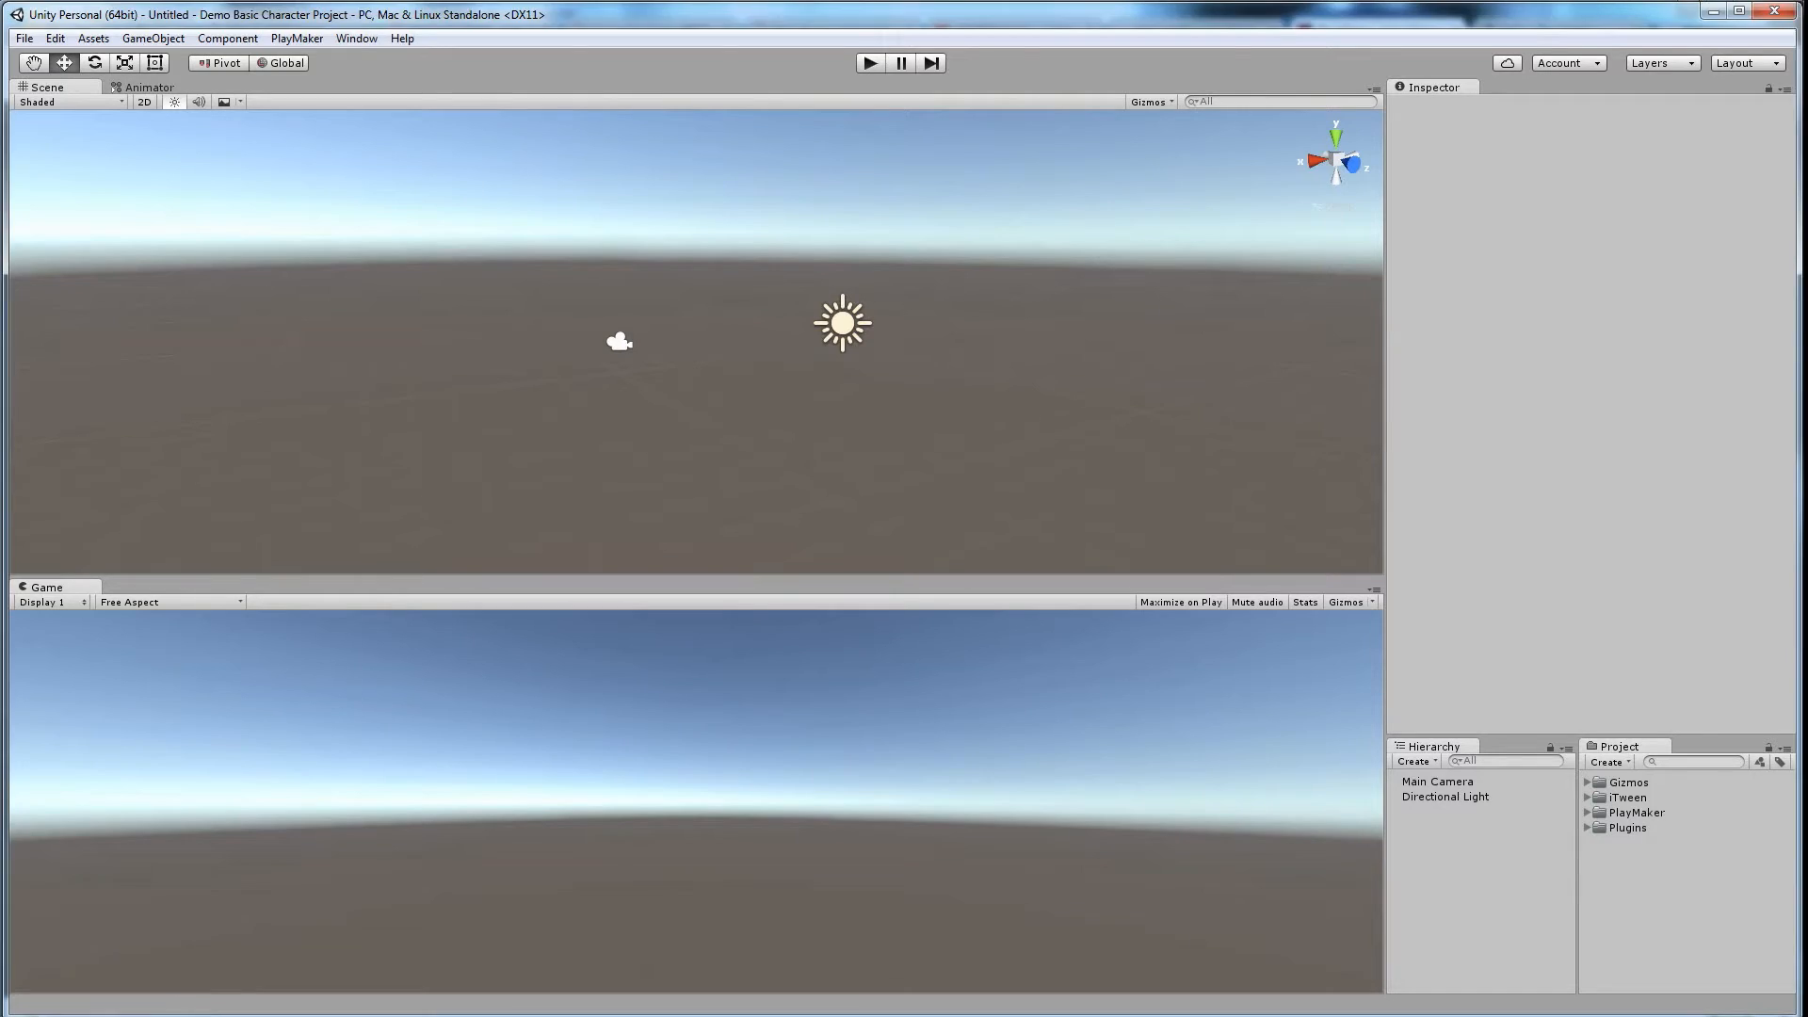
Step: Switch to Maya's Character walk animation scene and check the rig by selecting the head and the Root_Handle
{"action": "left_click", "coordinate": [367, 989]}
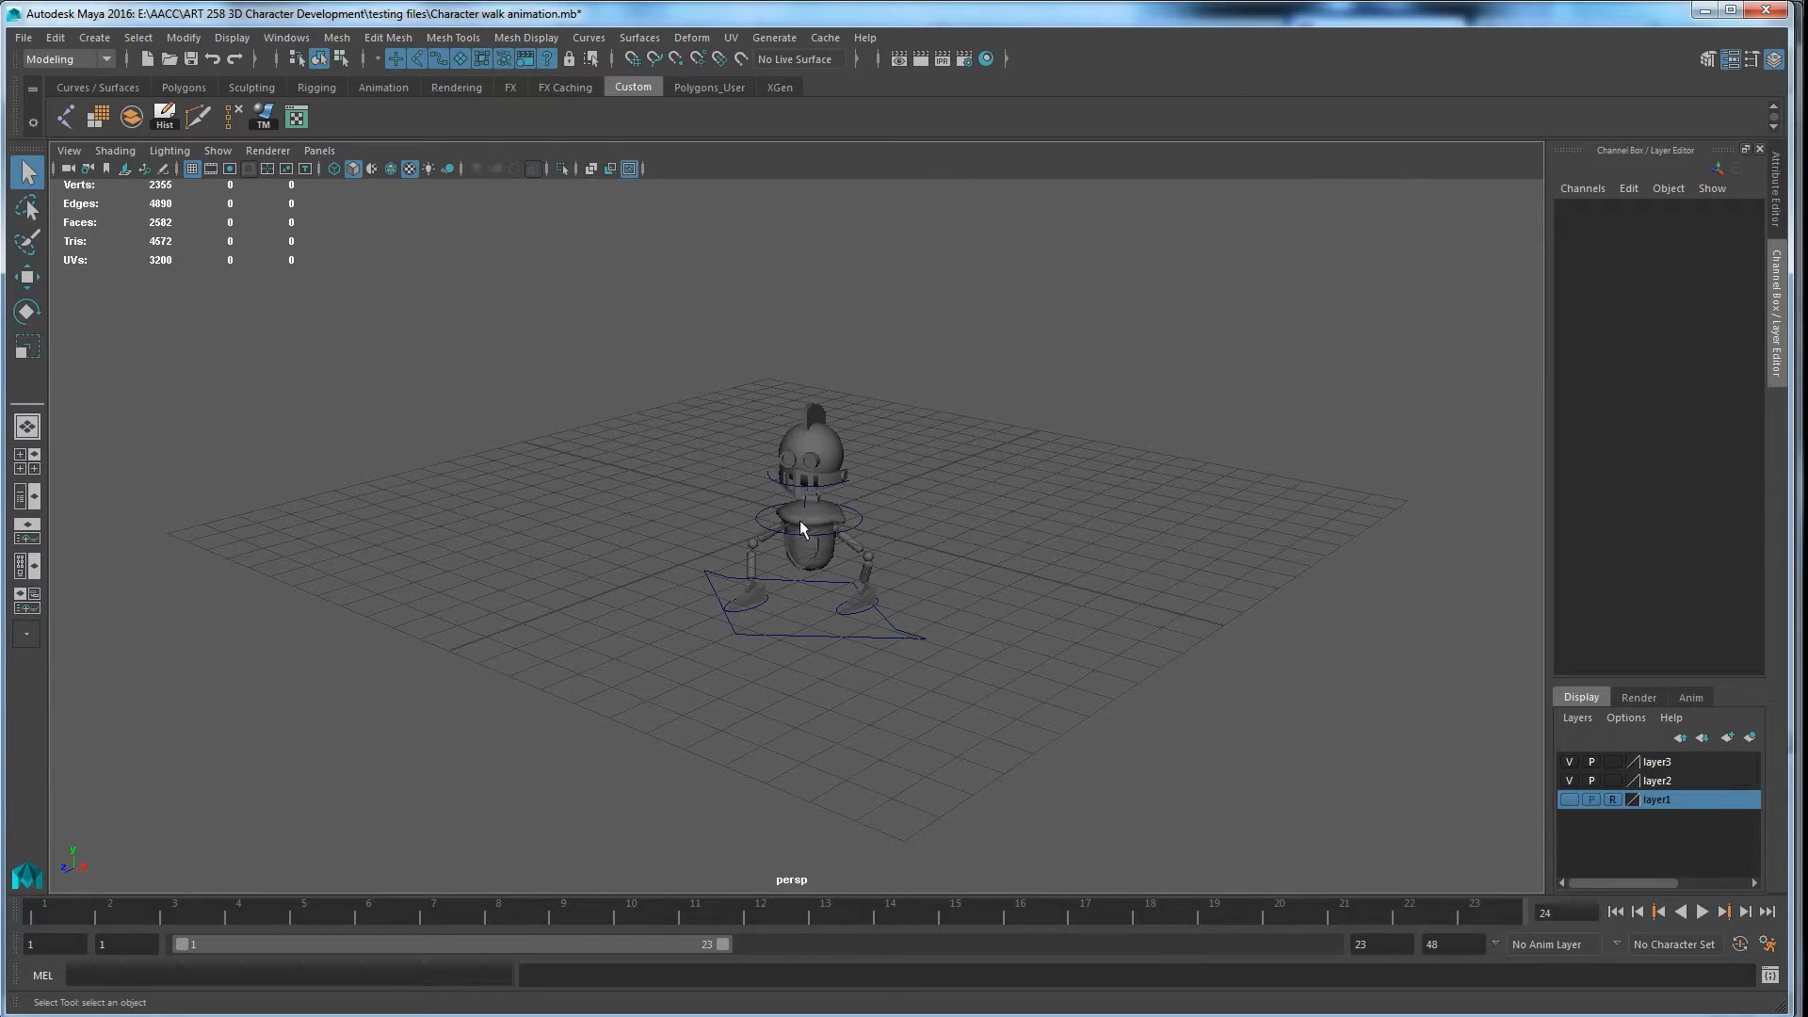
{"action": "left_click", "coordinate": [835, 439]}
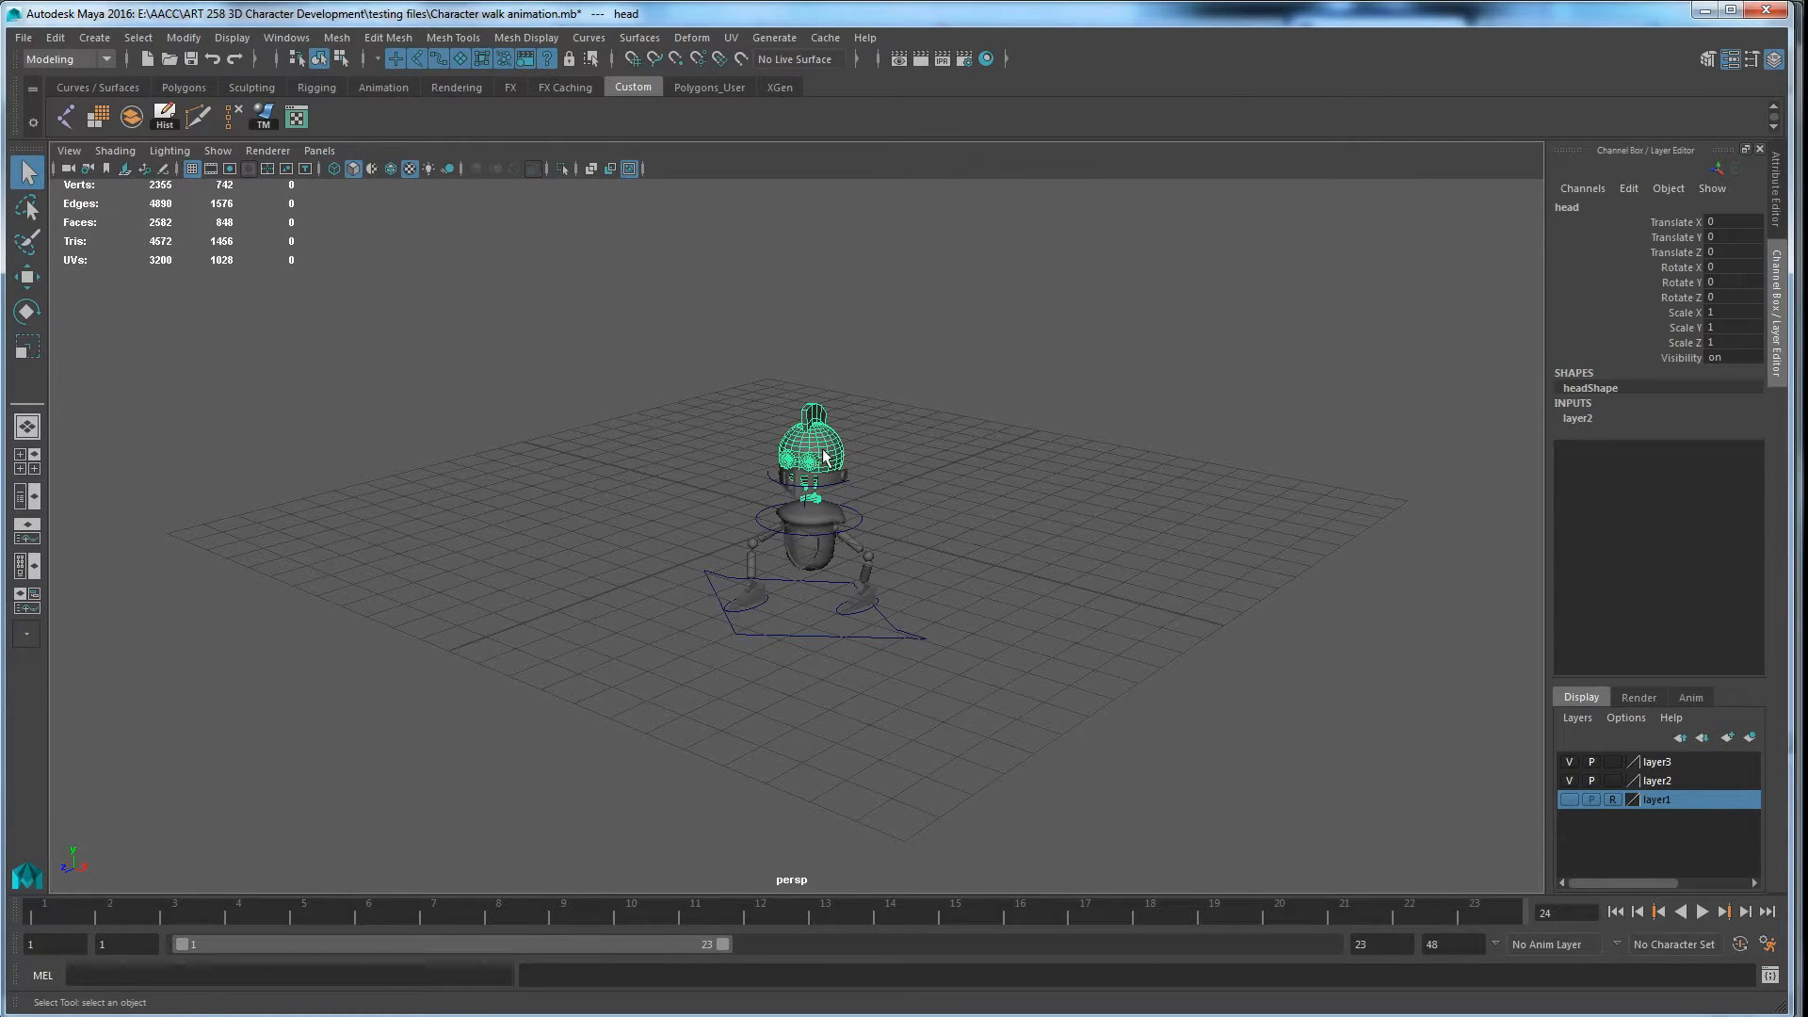
{"action": "left_click", "coordinate": [907, 669]}
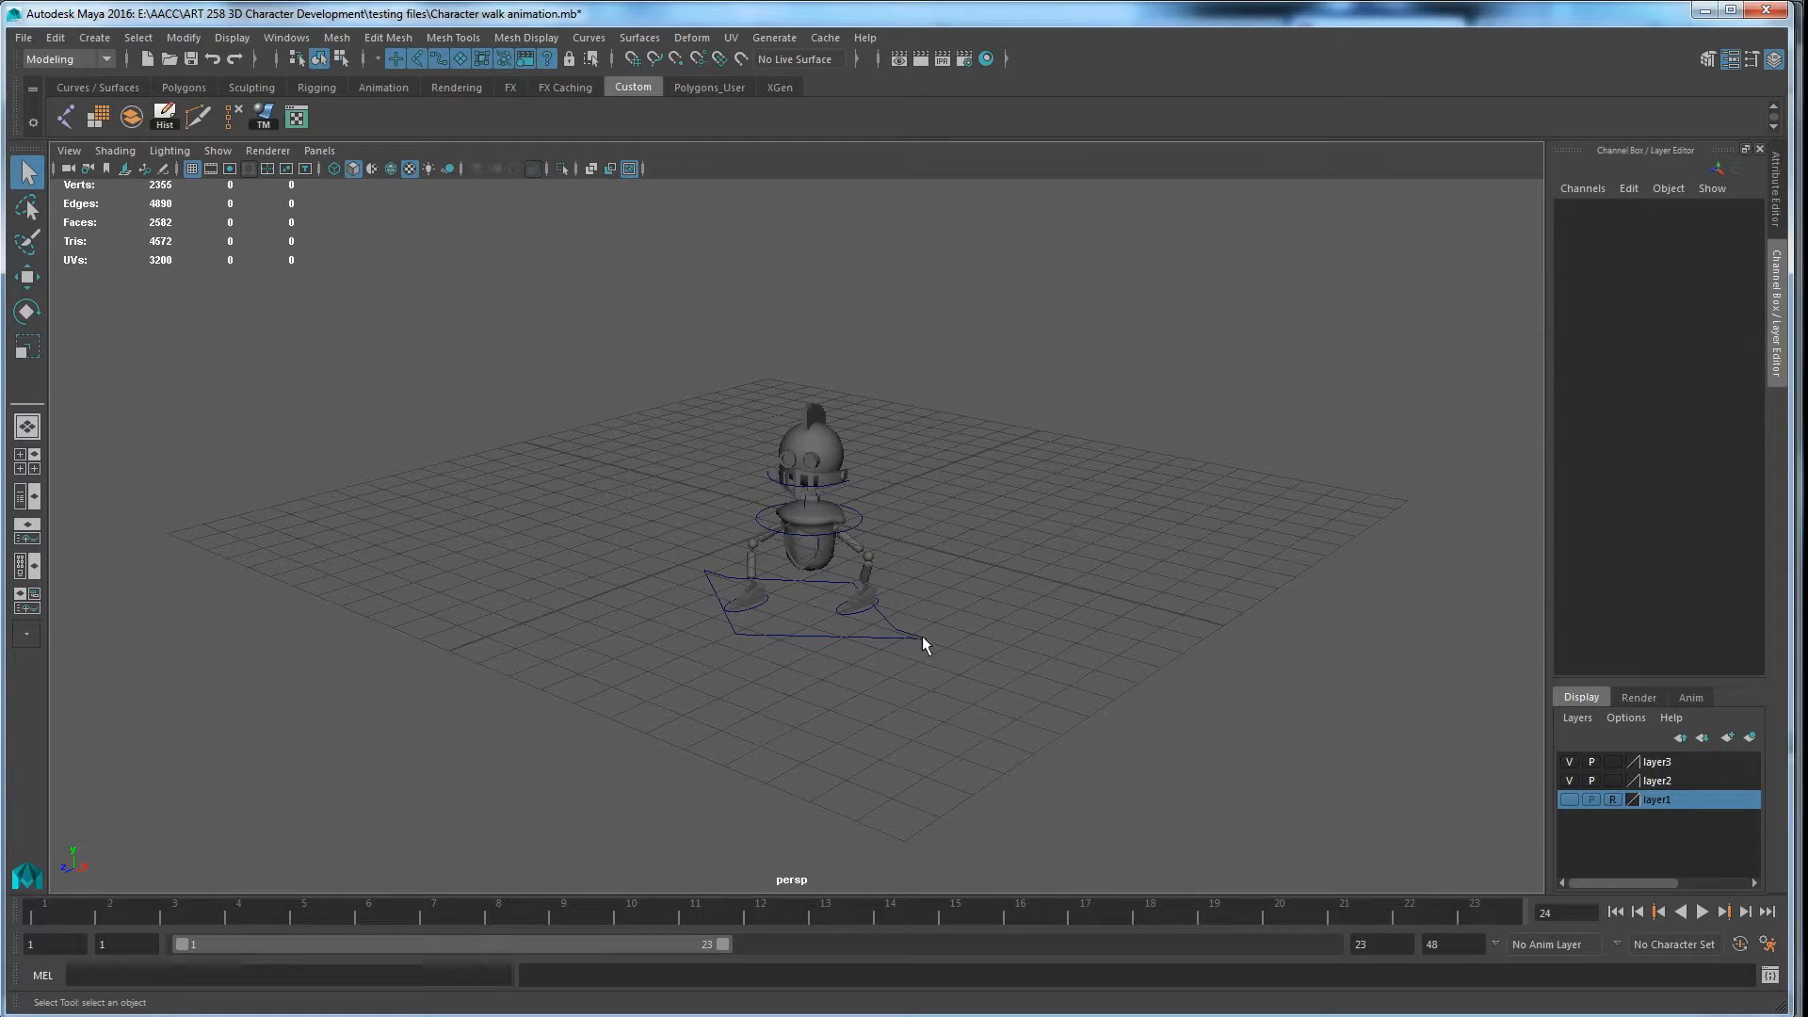
{"action": "left_click", "coordinate": [902, 618]}
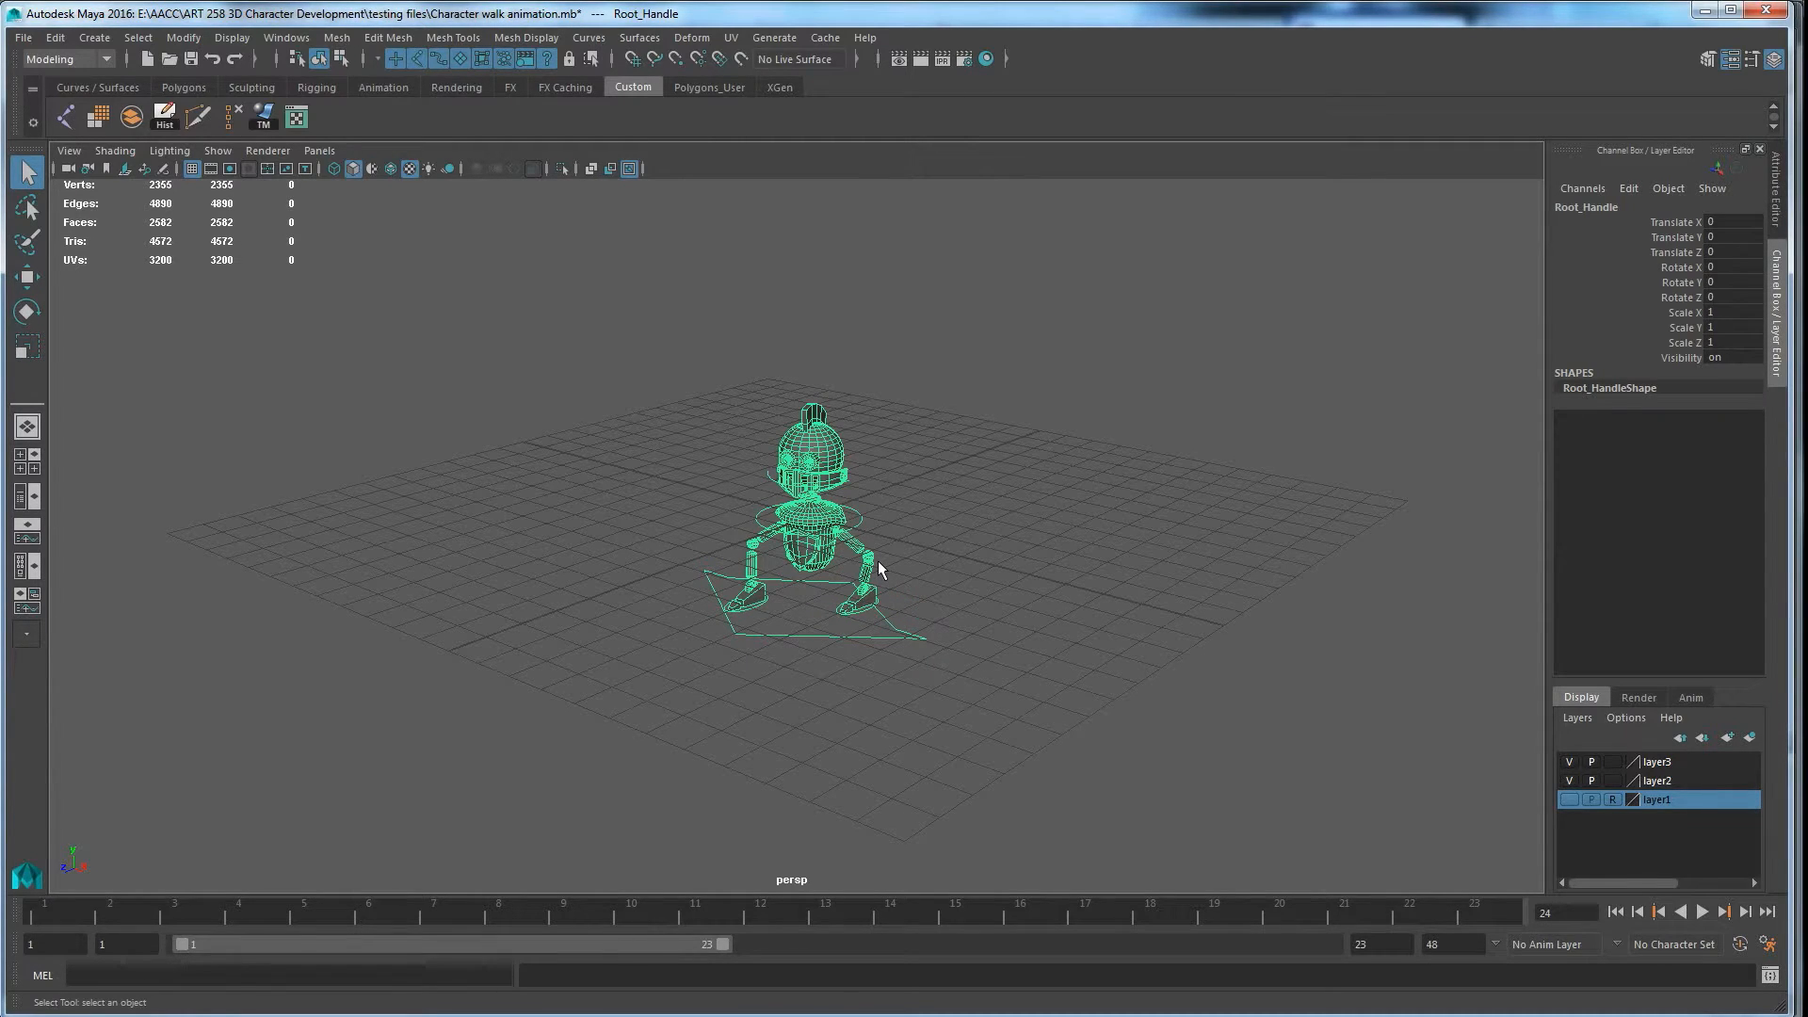
Step: Try selecting the character with layer2 and layer3 set to reference display, and make both layers selectable again
{"action": "left_click", "coordinate": [1262, 727]}
{"action": "left_click", "coordinate": [1612, 781]}
{"action": "left_click", "coordinate": [1613, 780]}
{"action": "left_click", "coordinate": [1612, 761]}
{"action": "left_click", "coordinate": [1611, 761]}
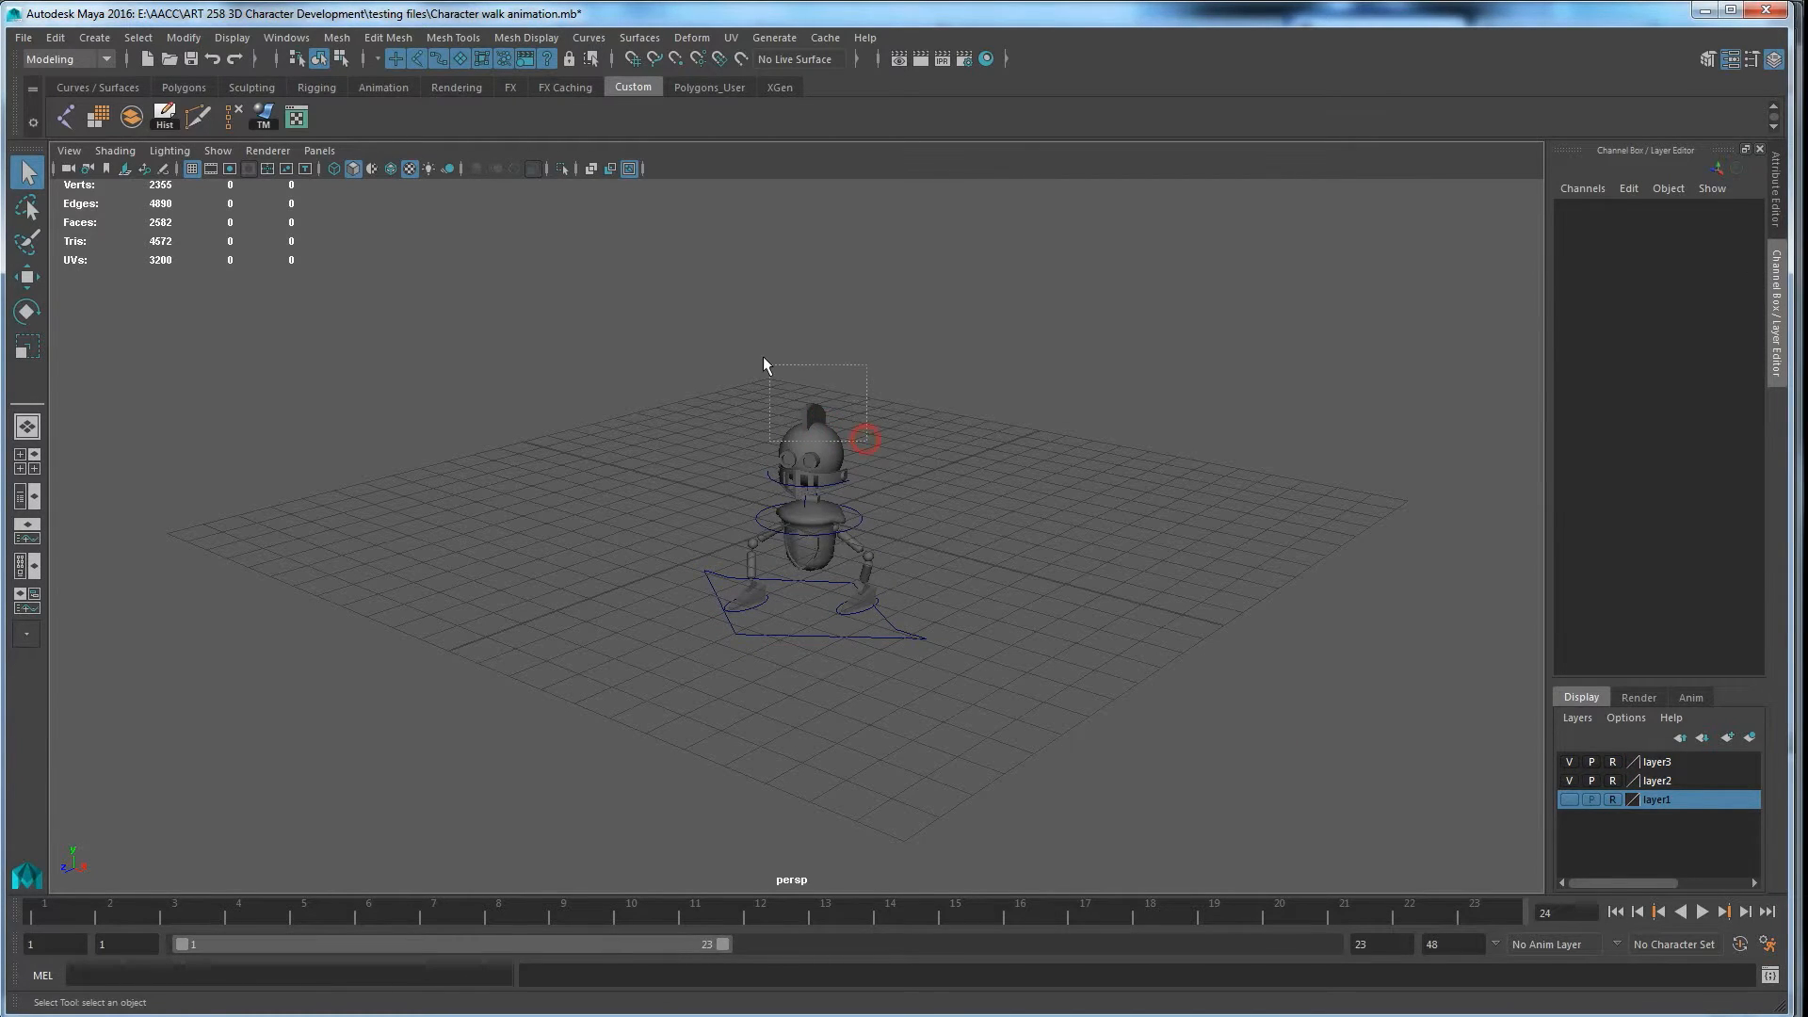
{"action": "left_click", "coordinate": [927, 636]}
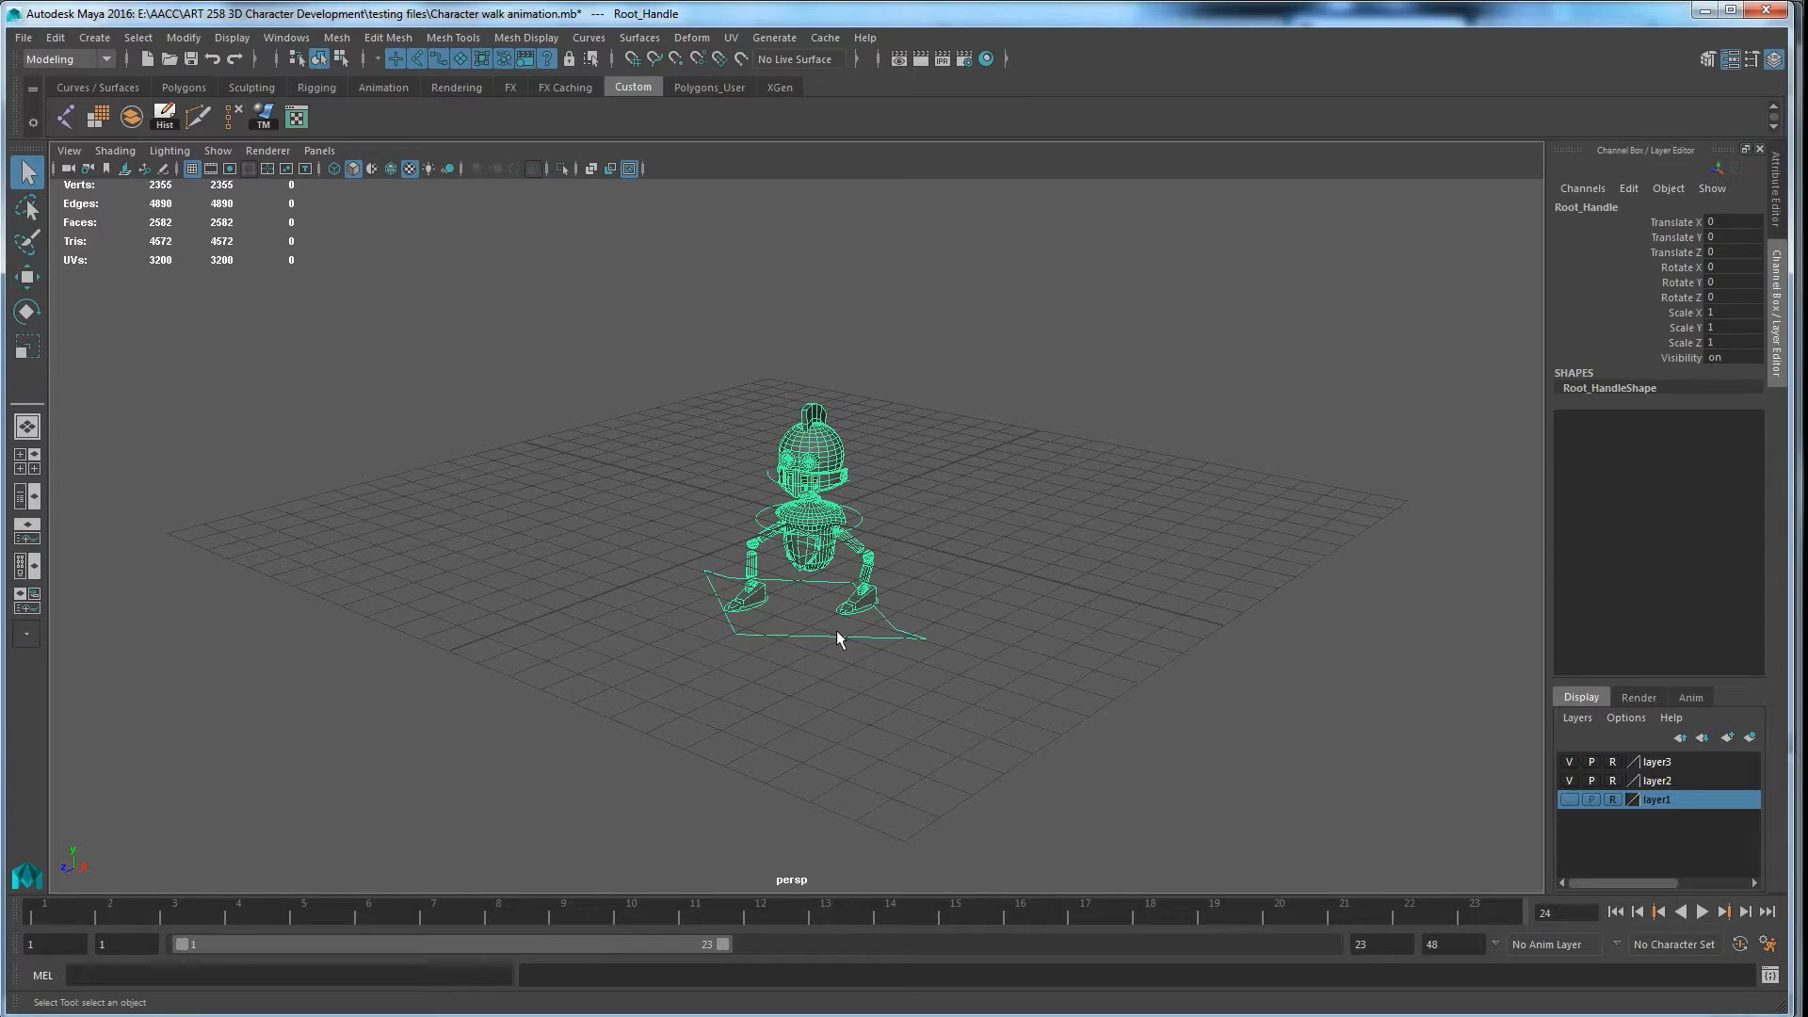
{"action": "left_click", "coordinate": [1028, 692]}
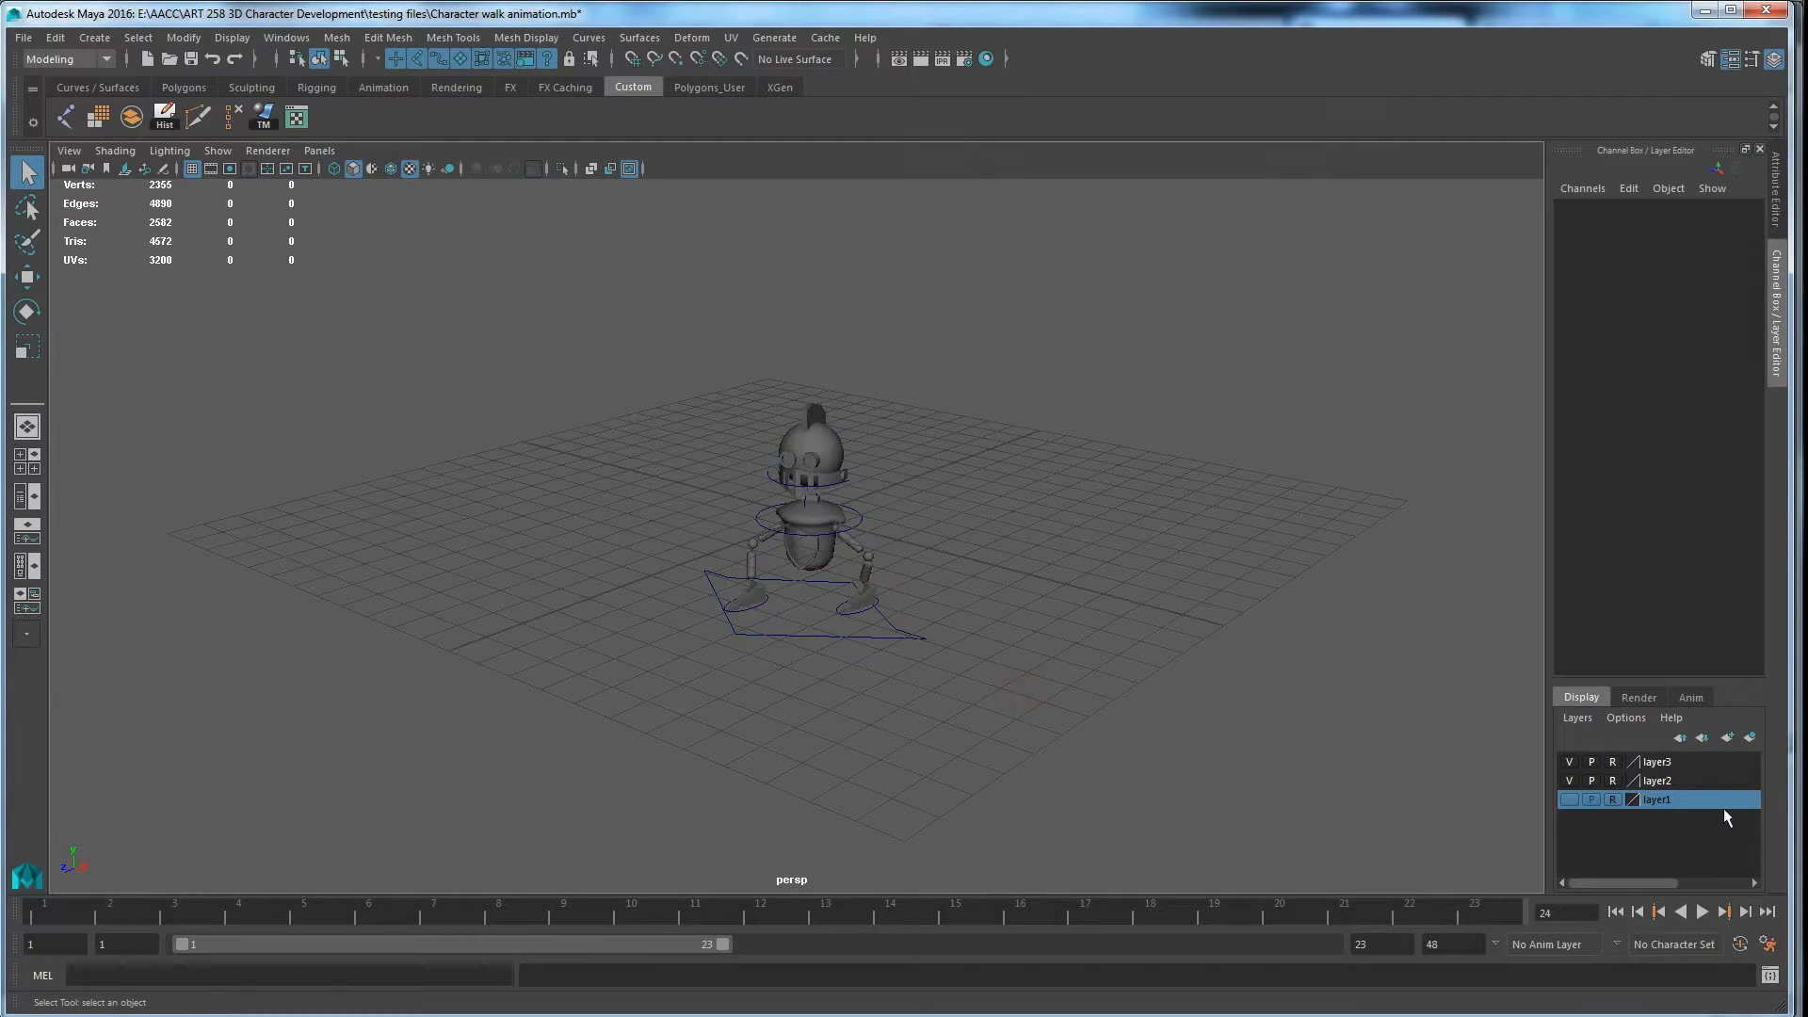
{"action": "left_click", "coordinate": [1612, 781]}
{"action": "left_click", "coordinate": [1612, 762]}
Step: Select the whole character with its controls and play back the walk animation
{"action": "left_click", "coordinate": [825, 427]}
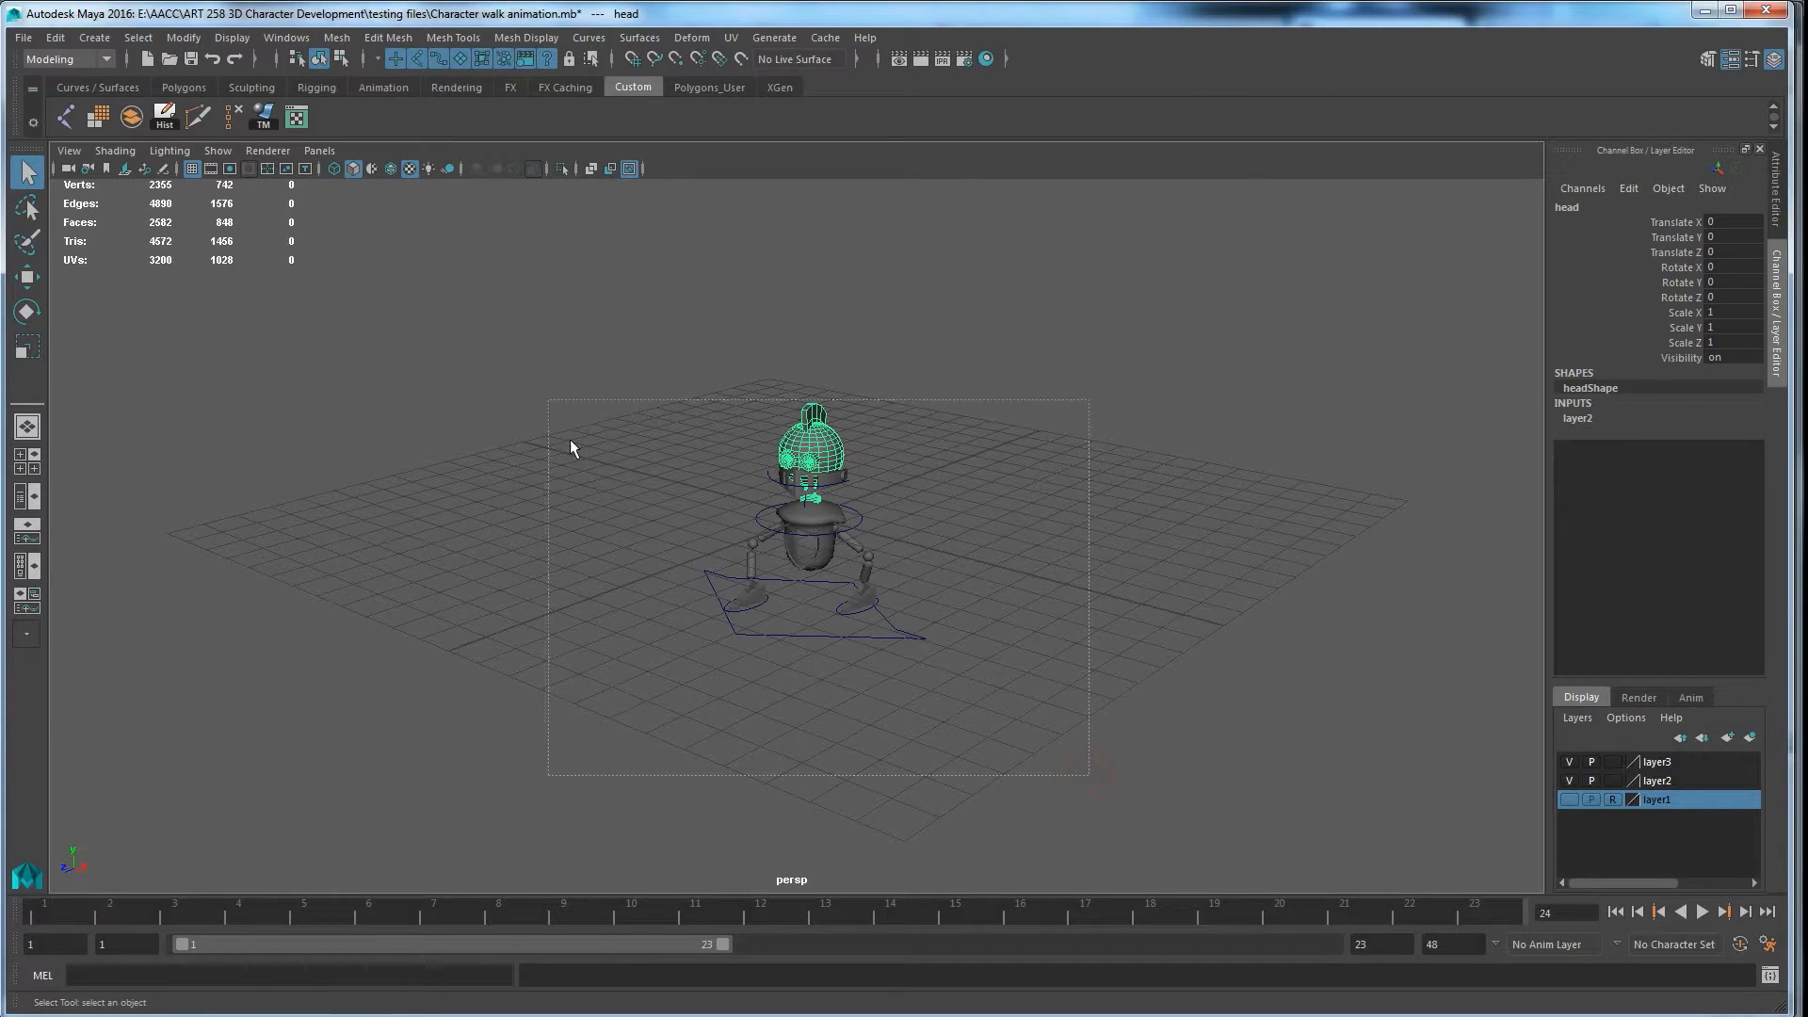
{"action": "left_click_drag", "start_coordinate": [569, 447], "coordinate": [556, 415]}
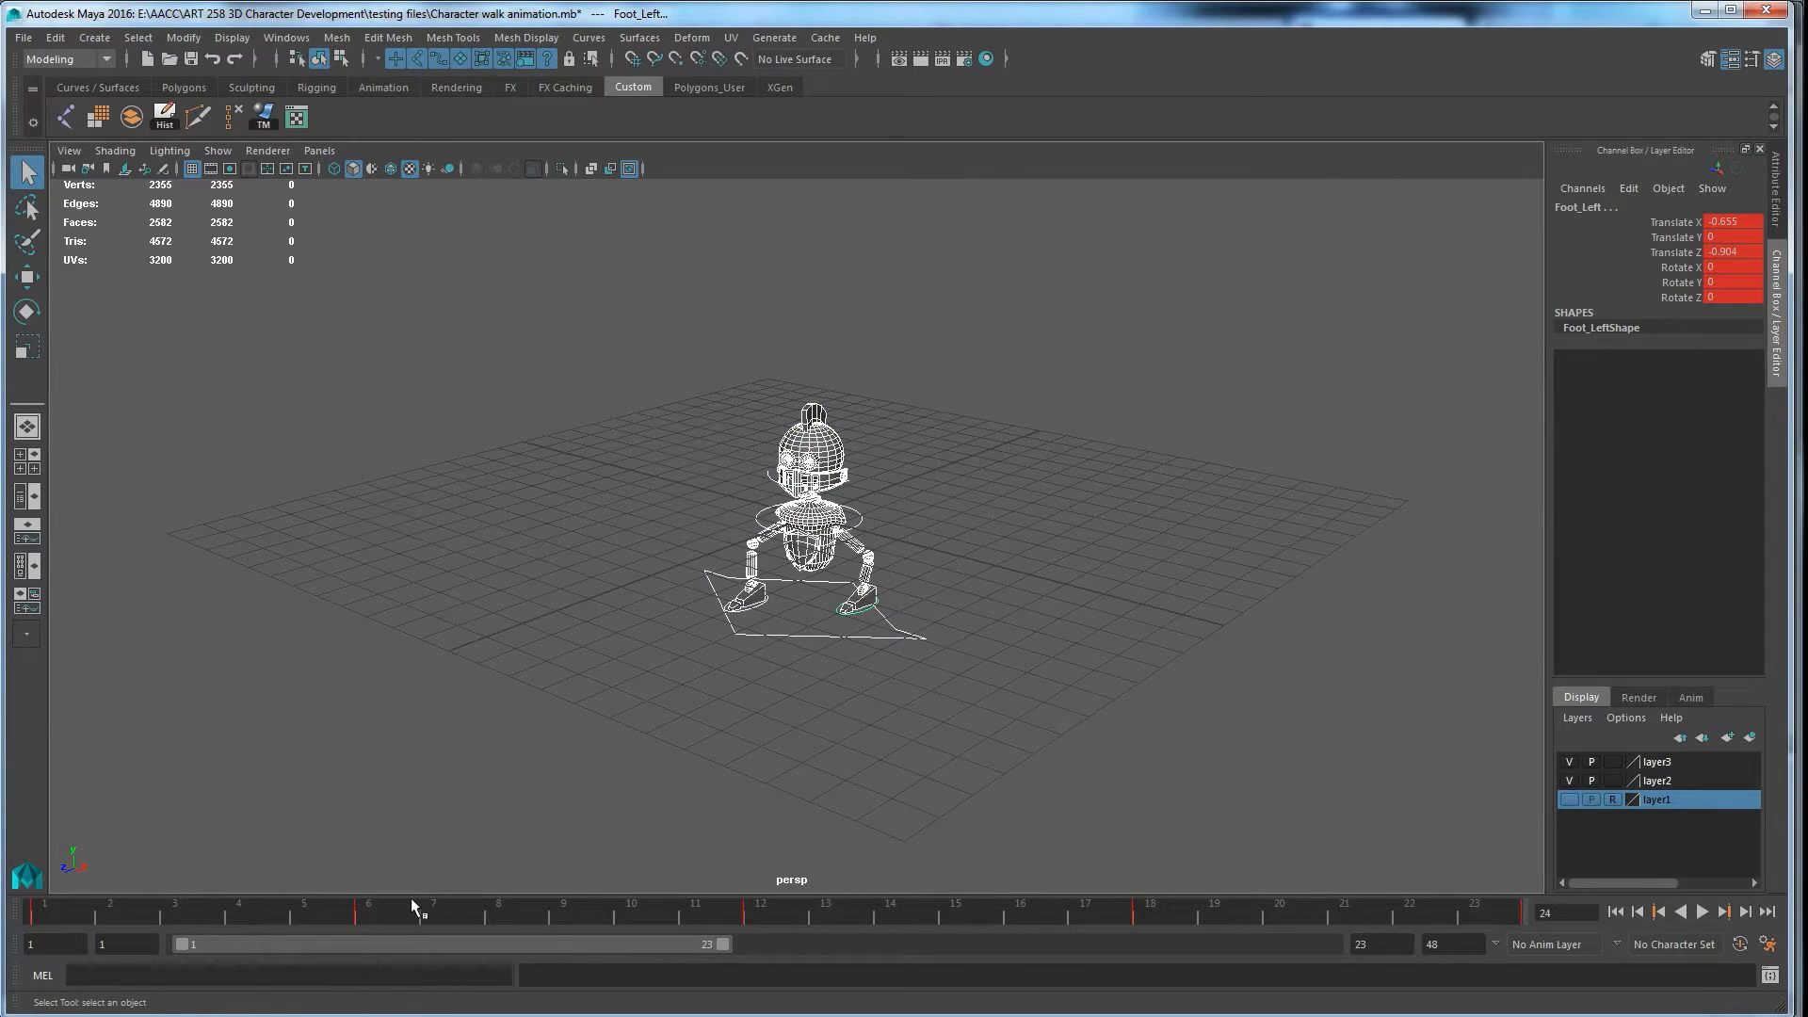
{"action": "left_click", "coordinate": [1702, 911]}
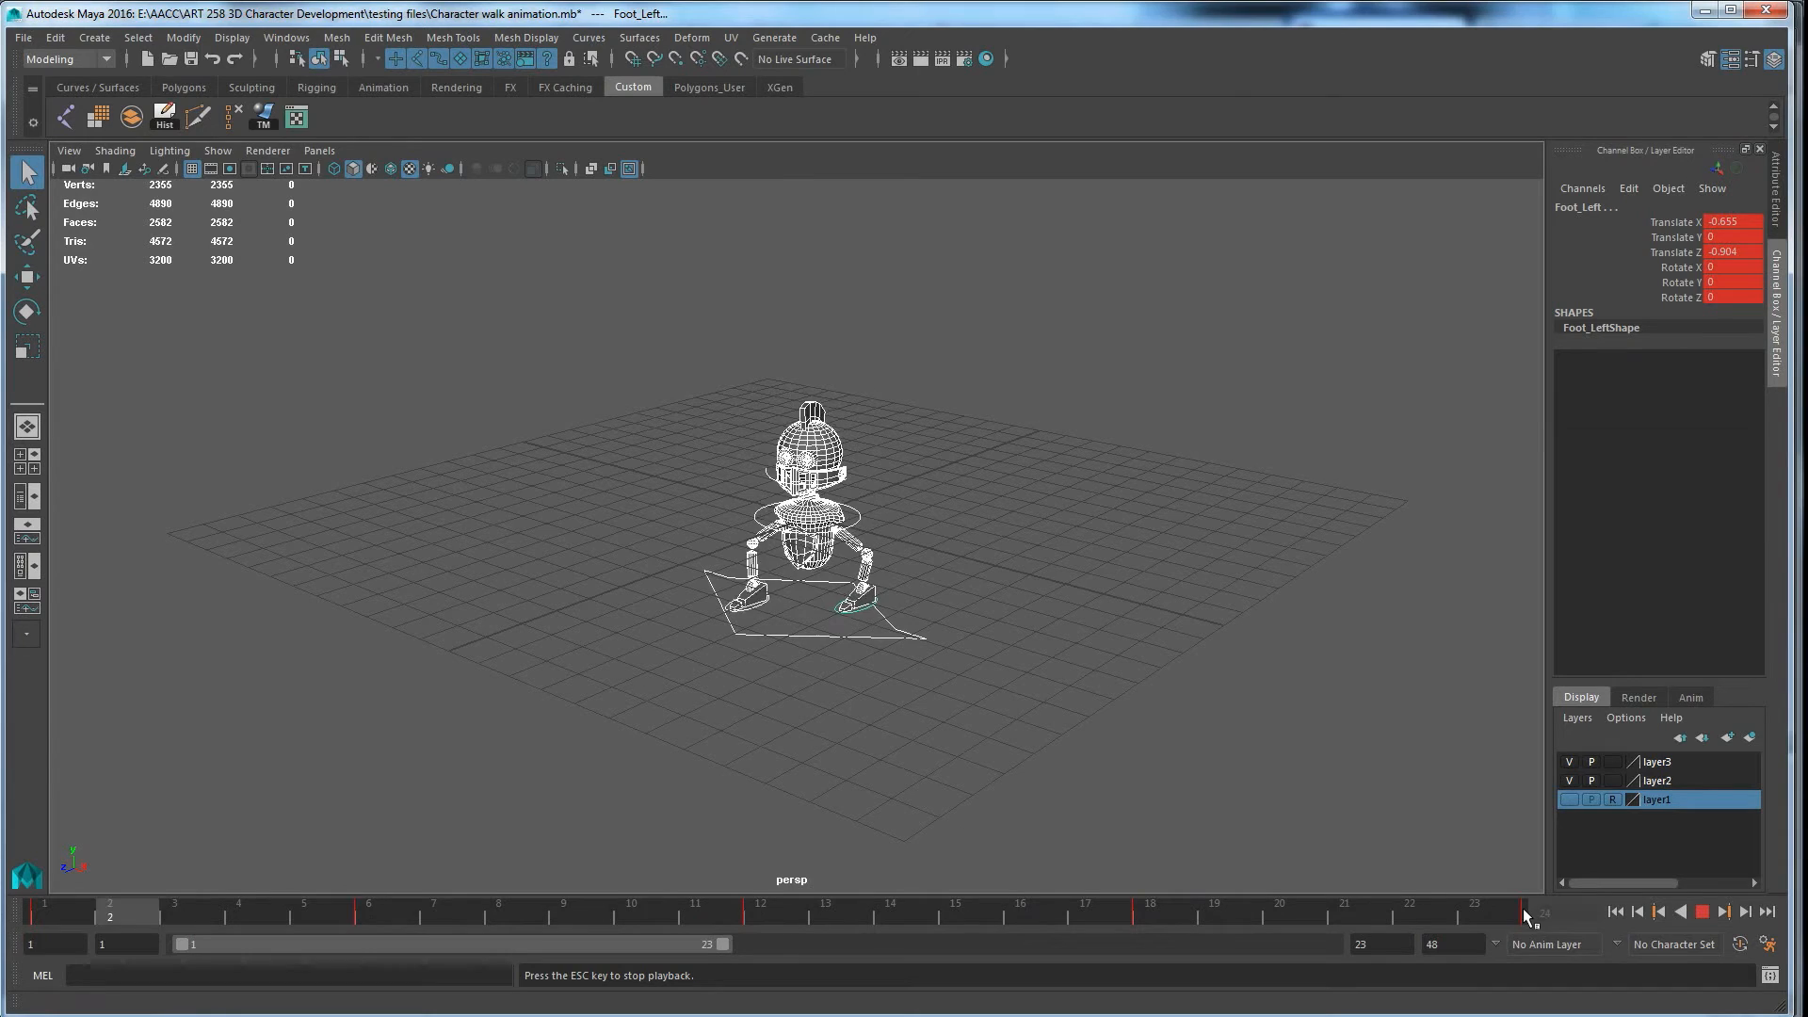
{"action": "left_click", "coordinate": [1702, 912]}
Step: Stop the walk playback, select the whole character with its controls and start exporting the selection
{"action": "left_click", "coordinate": [1130, 562]}
{"action": "left_click_drag", "start_coordinate": [541, 327], "coordinate": [1050, 710]}
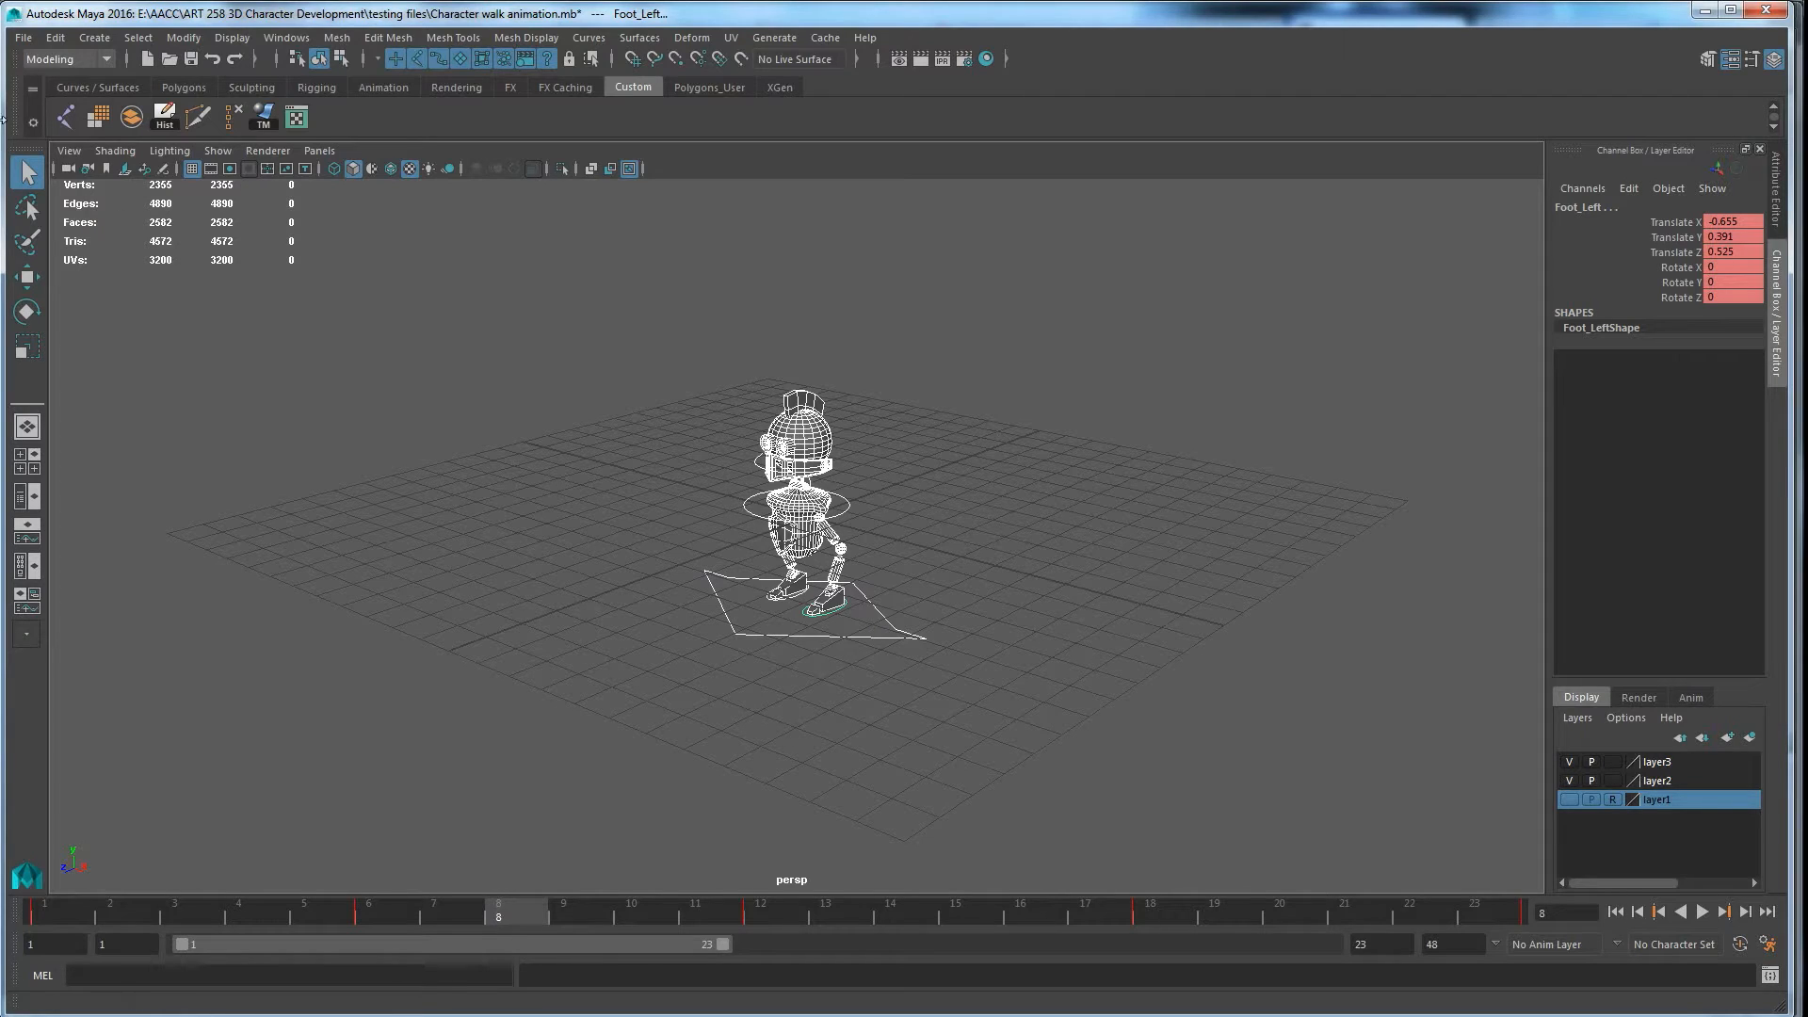
{"action": "left_click", "coordinate": [23, 37]}
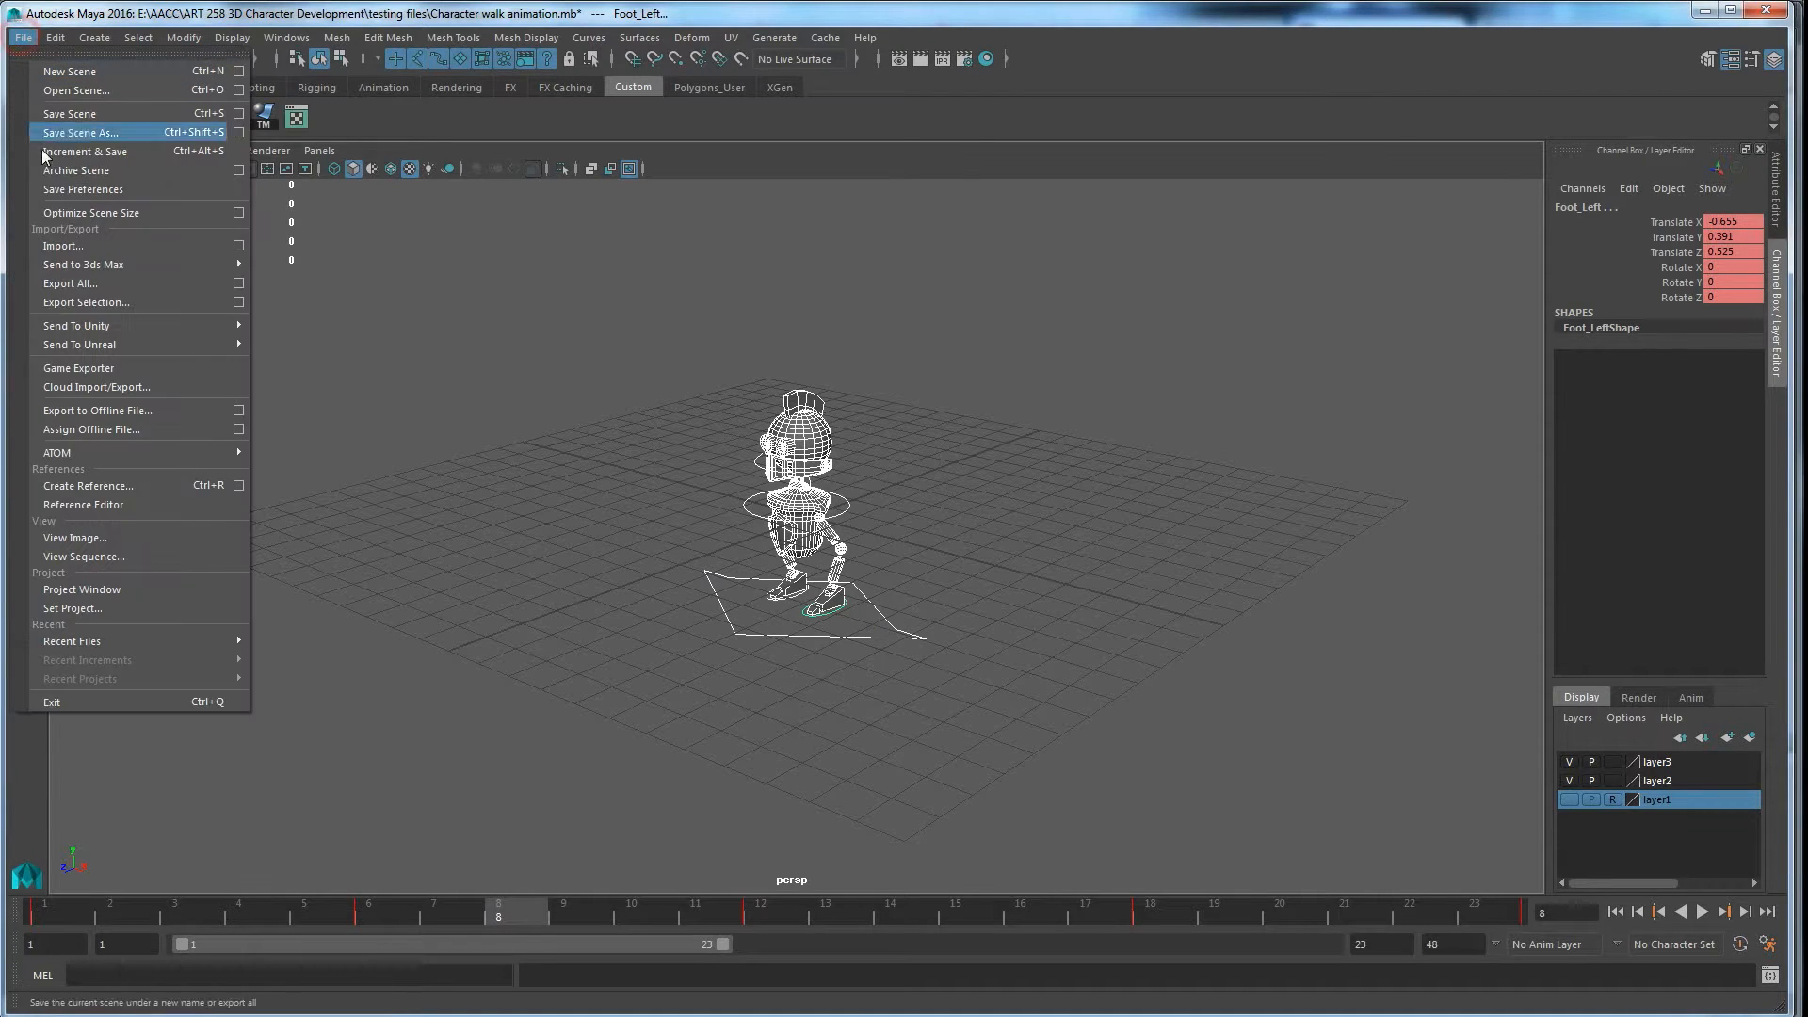
{"action": "left_click", "coordinate": [81, 303]}
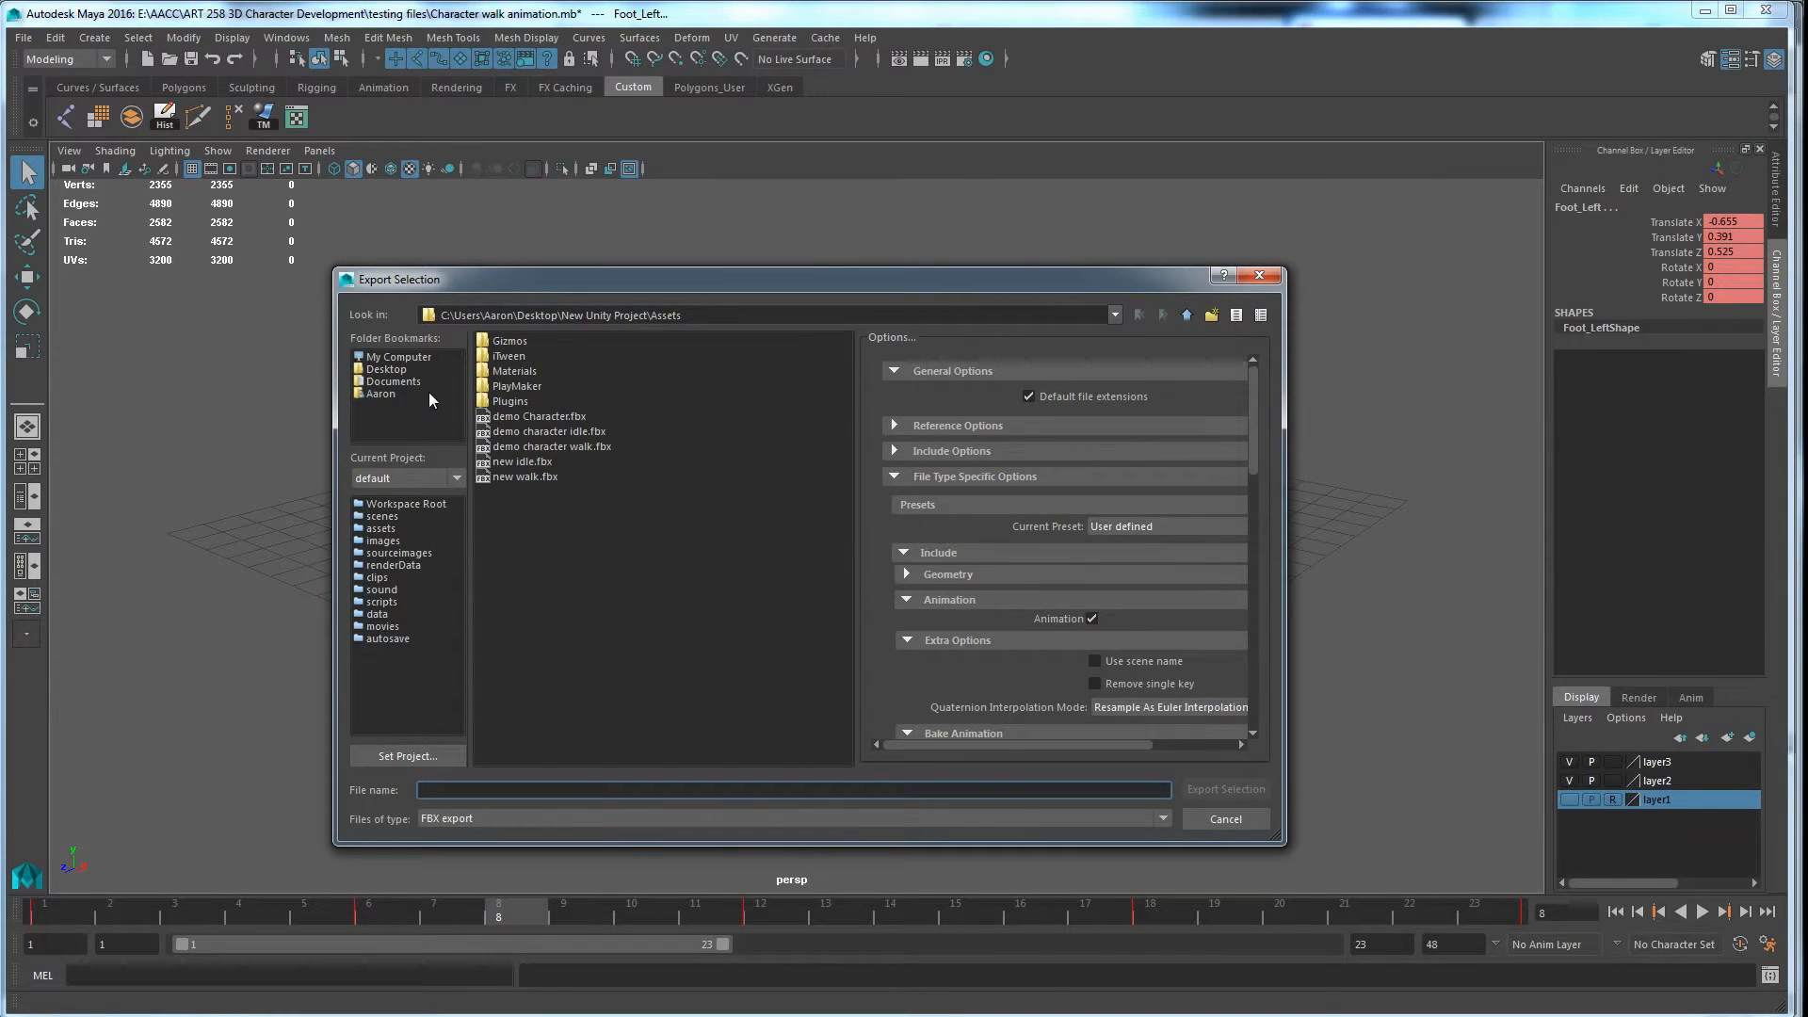
Step: Create a Models folder in the Assets folder of Demo Basic Character Project on the Desktop and open it as the export destination
{"action": "left_click", "coordinate": [394, 368]}
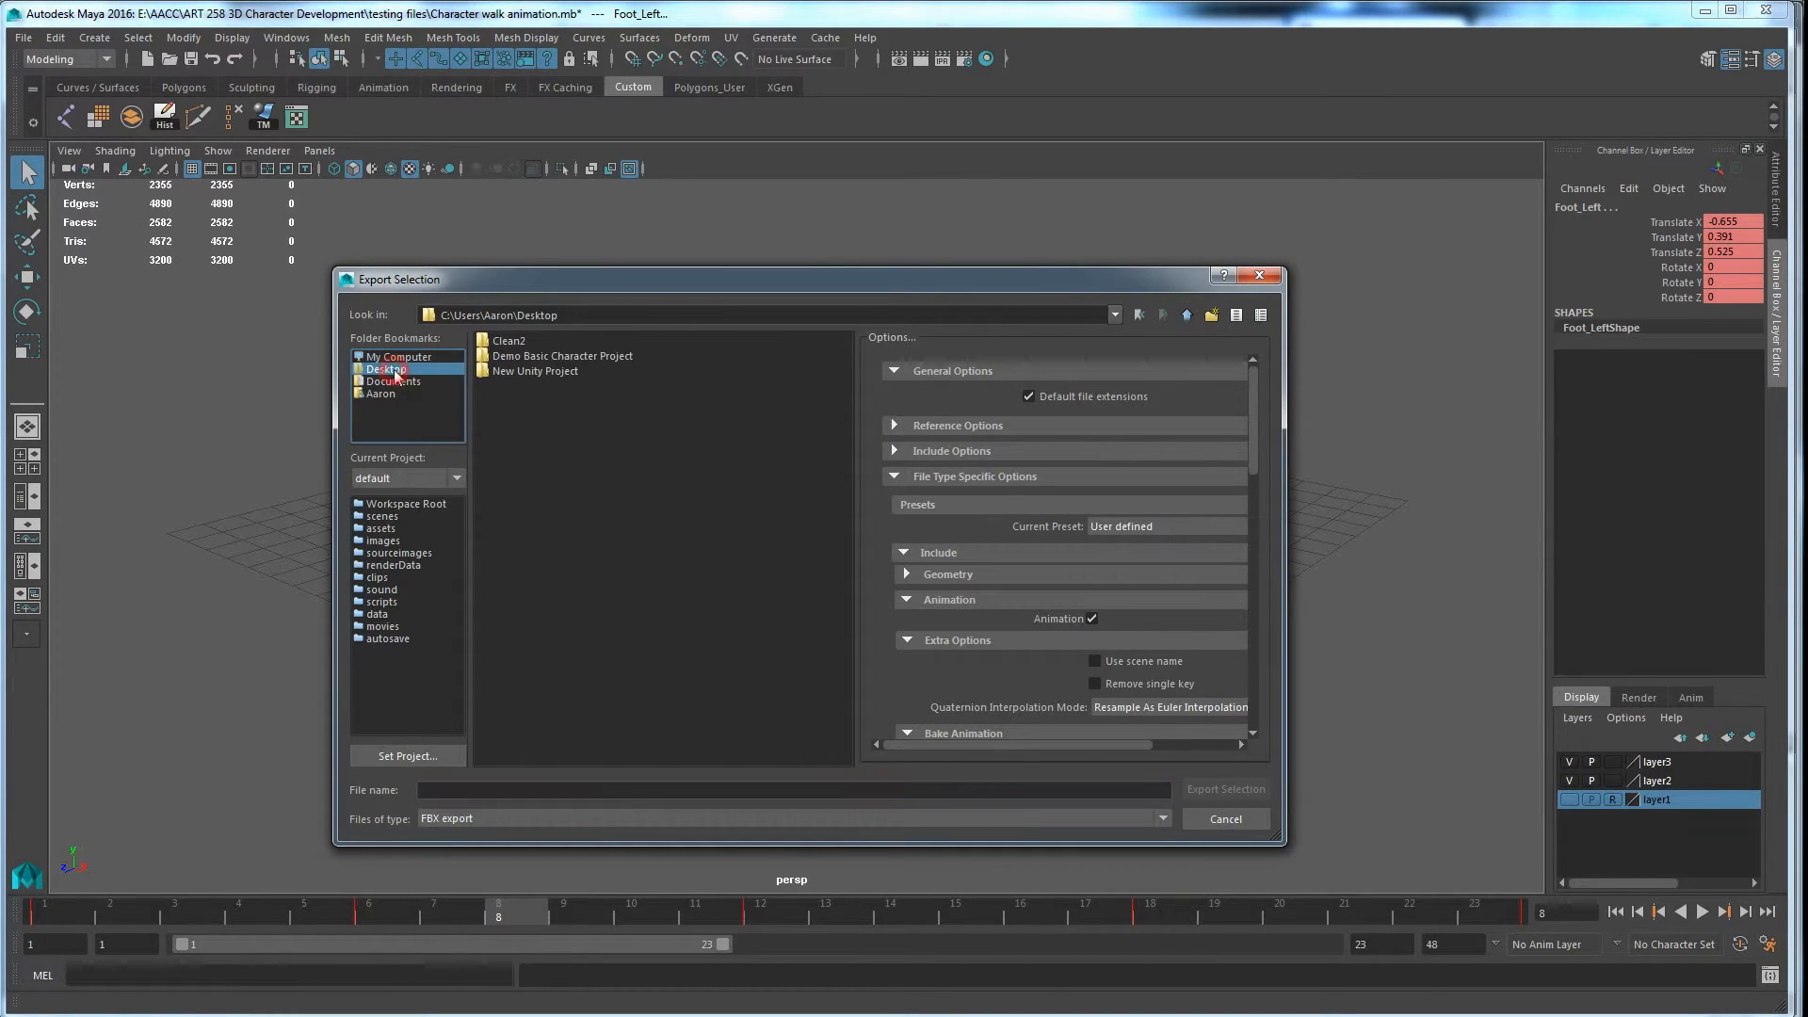
{"action": "left_click", "coordinate": [539, 356]}
{"action": "double_click", "coordinate": [565, 355]}
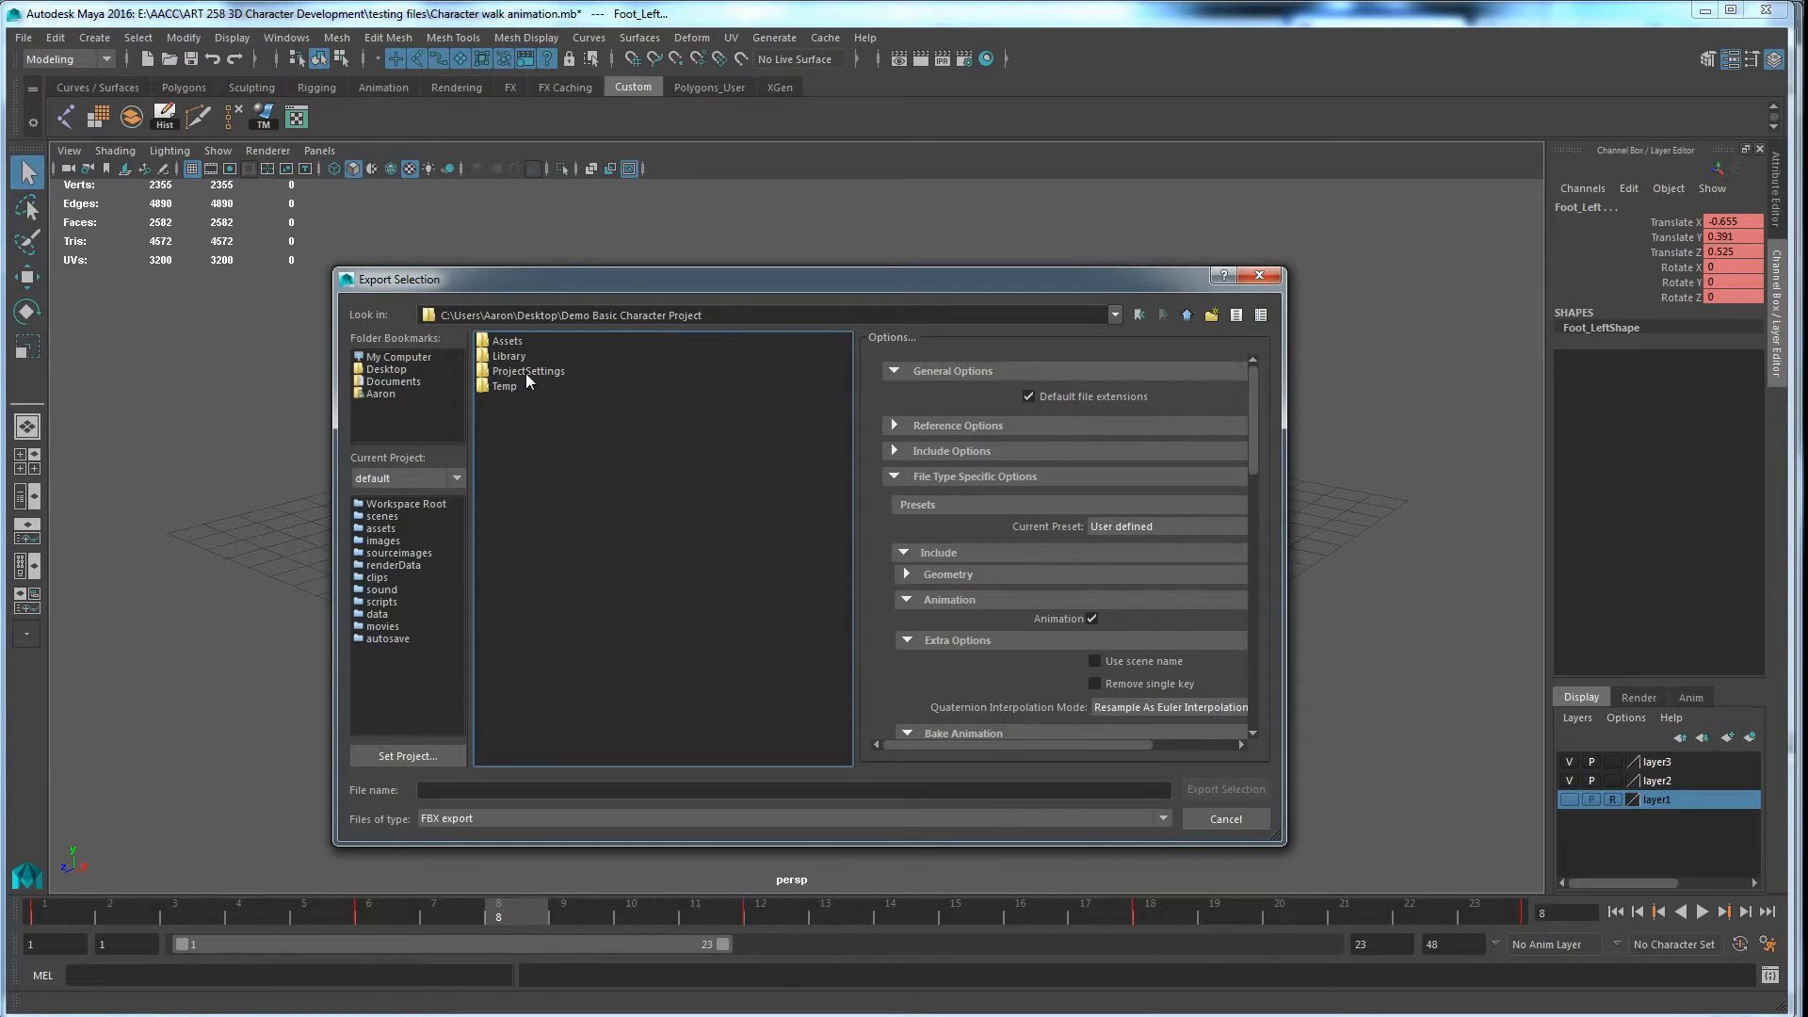
{"action": "double_click", "coordinate": [508, 343]}
{"action": "left_click", "coordinate": [1211, 314]}
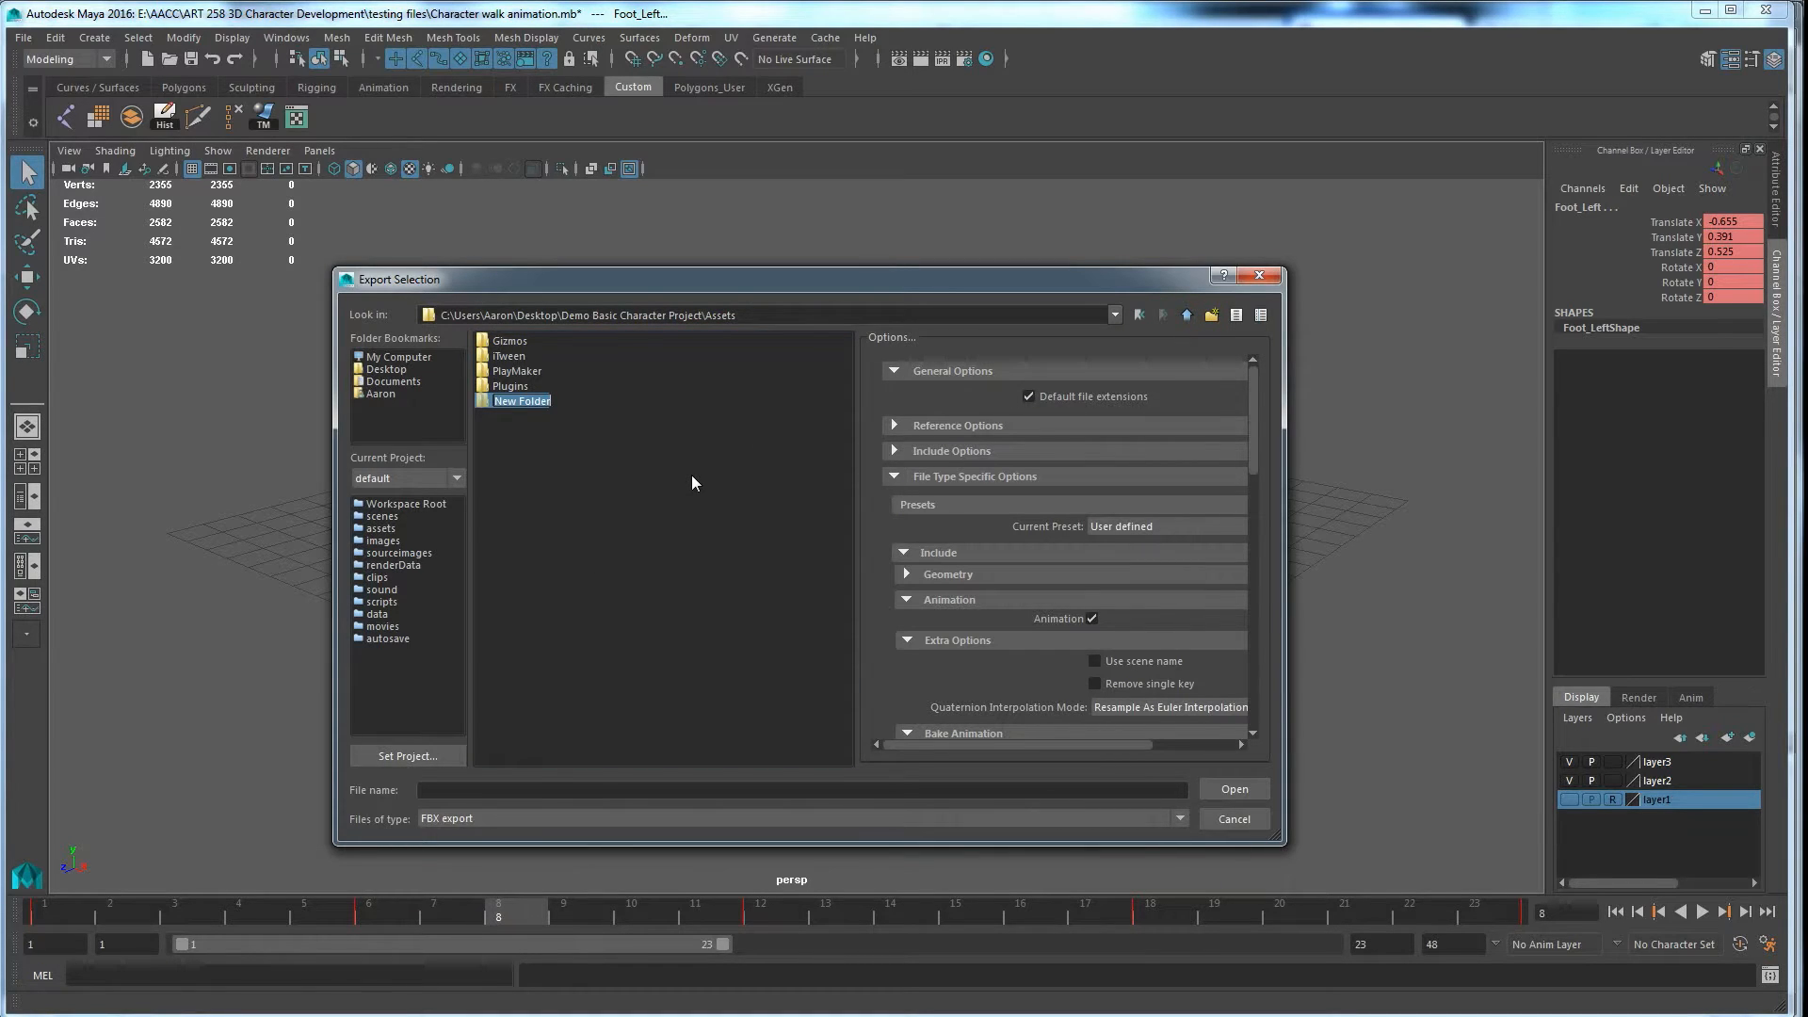
{"action": "type", "text": "Models"}
{"action": "key", "text": "Return"}
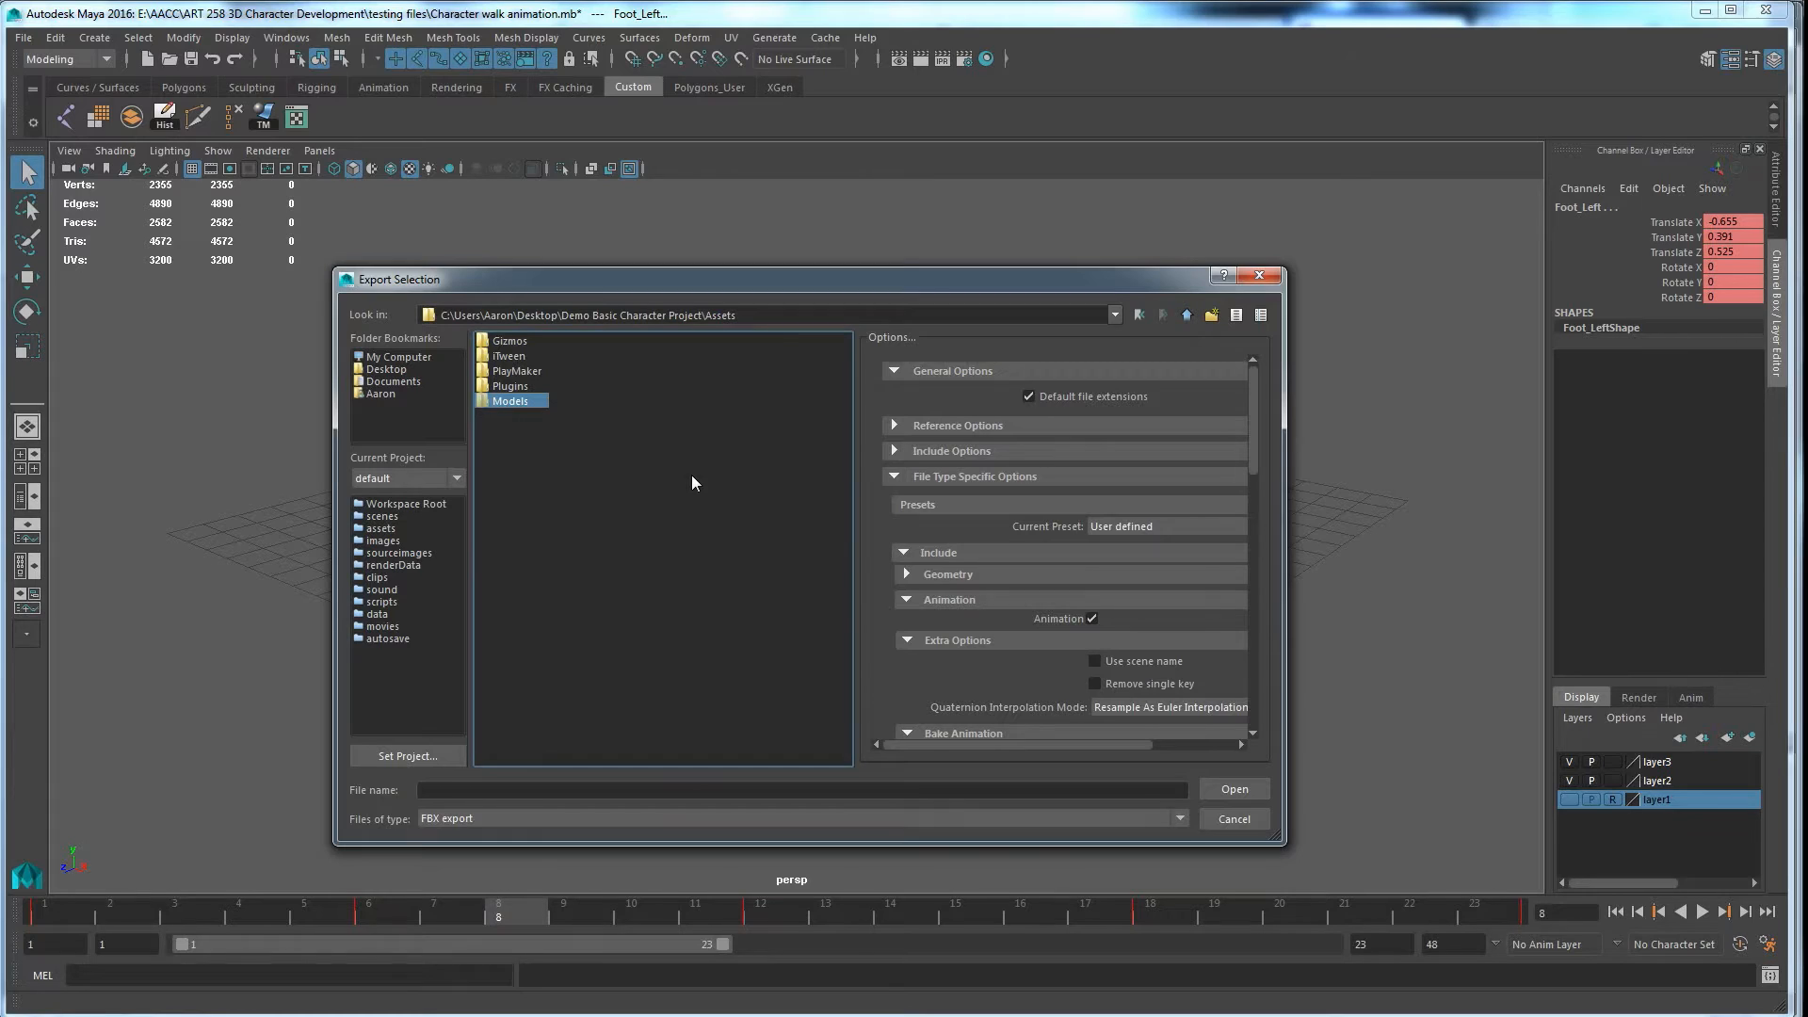
{"action": "double_click", "coordinate": [501, 402]}
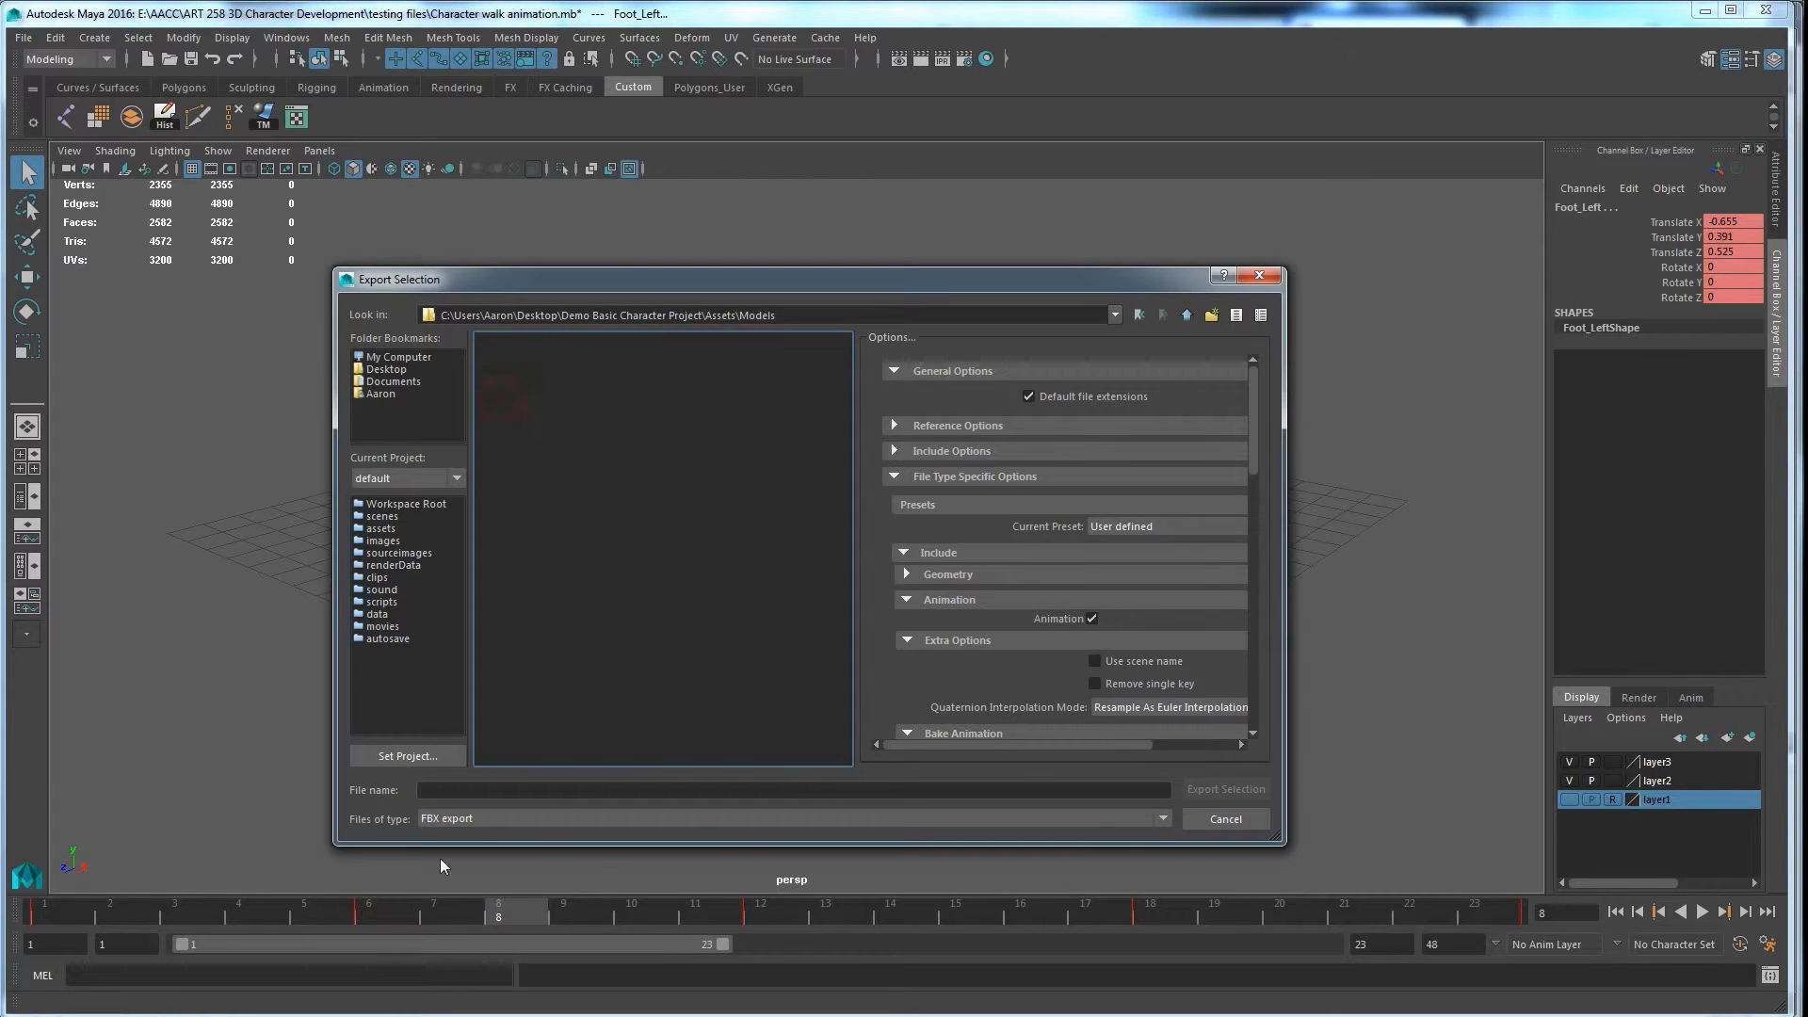
Step: Name the FBX export file Character Walk
{"action": "left_click", "coordinate": [457, 789]}
{"action": "type", "text": "Walk"}
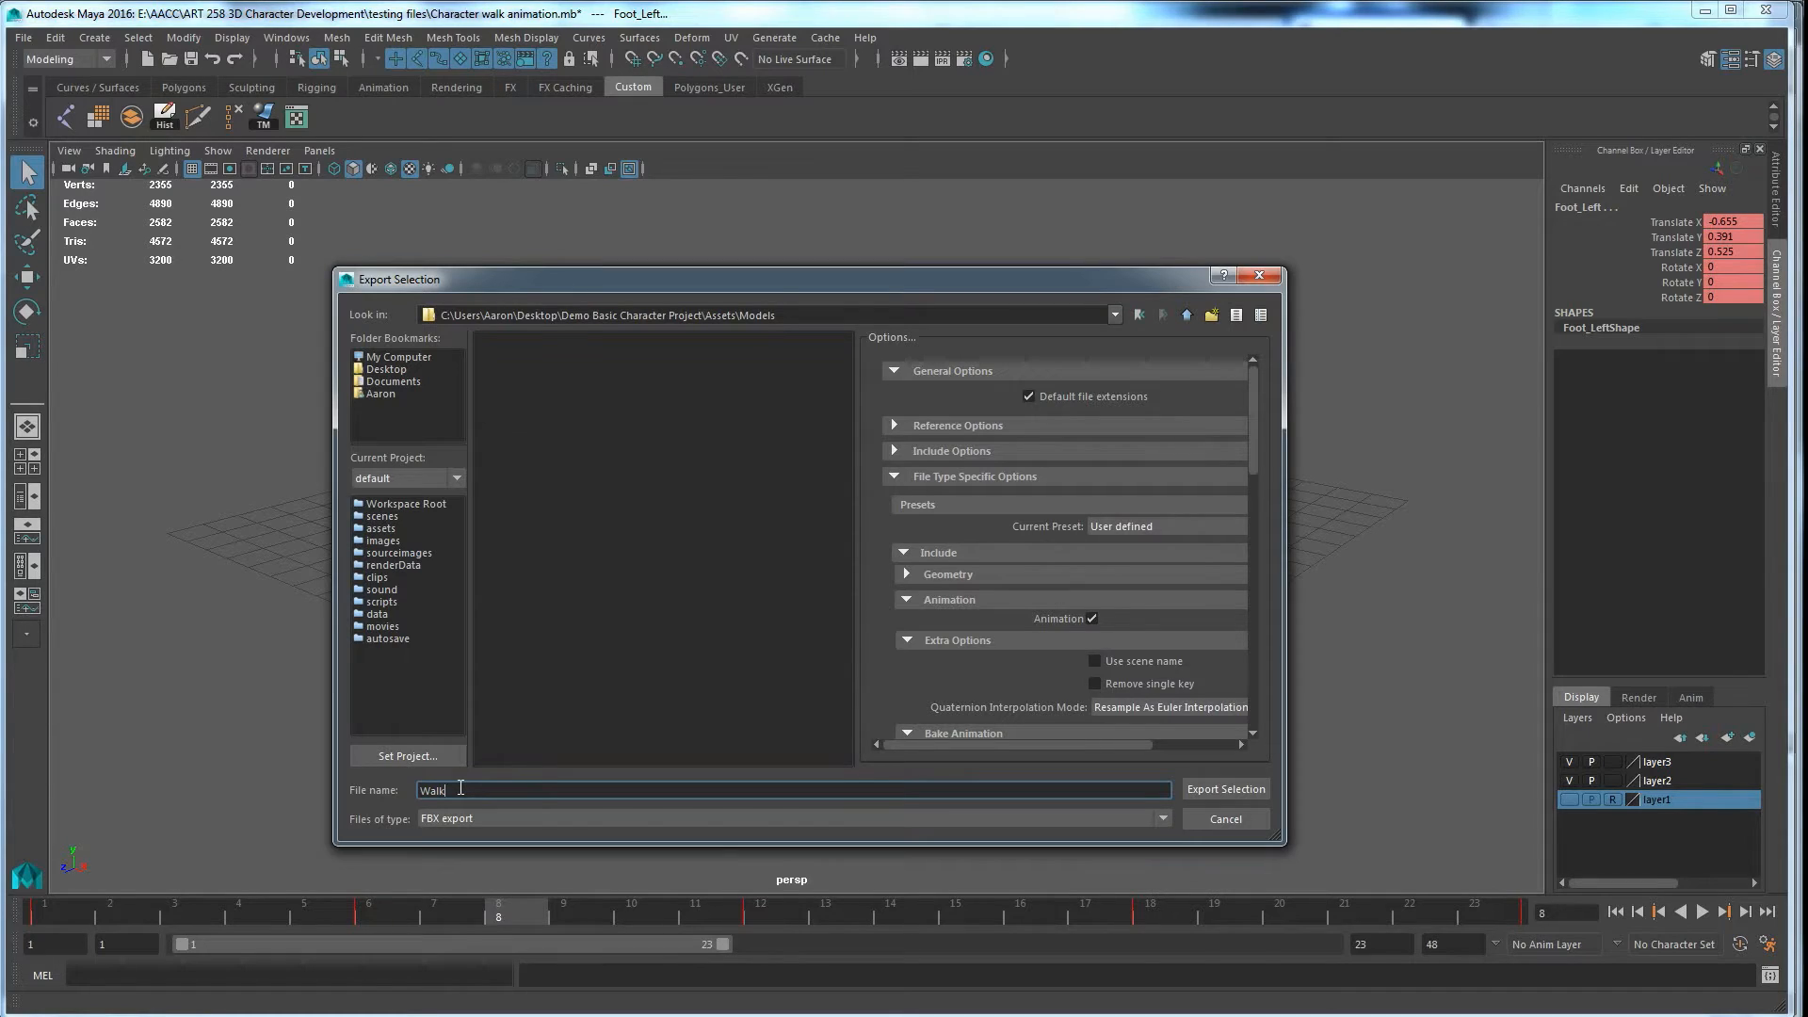
{"action": "key", "text": "Home"}
{"action": "type", "text": "Character"}
Step: Set the end frame of Bake Animation to 23 in the FBX file type specific options
{"action": "scroll", "coordinate": [1081, 486], "scroll_direction": "down", "scroll_amount": 1}
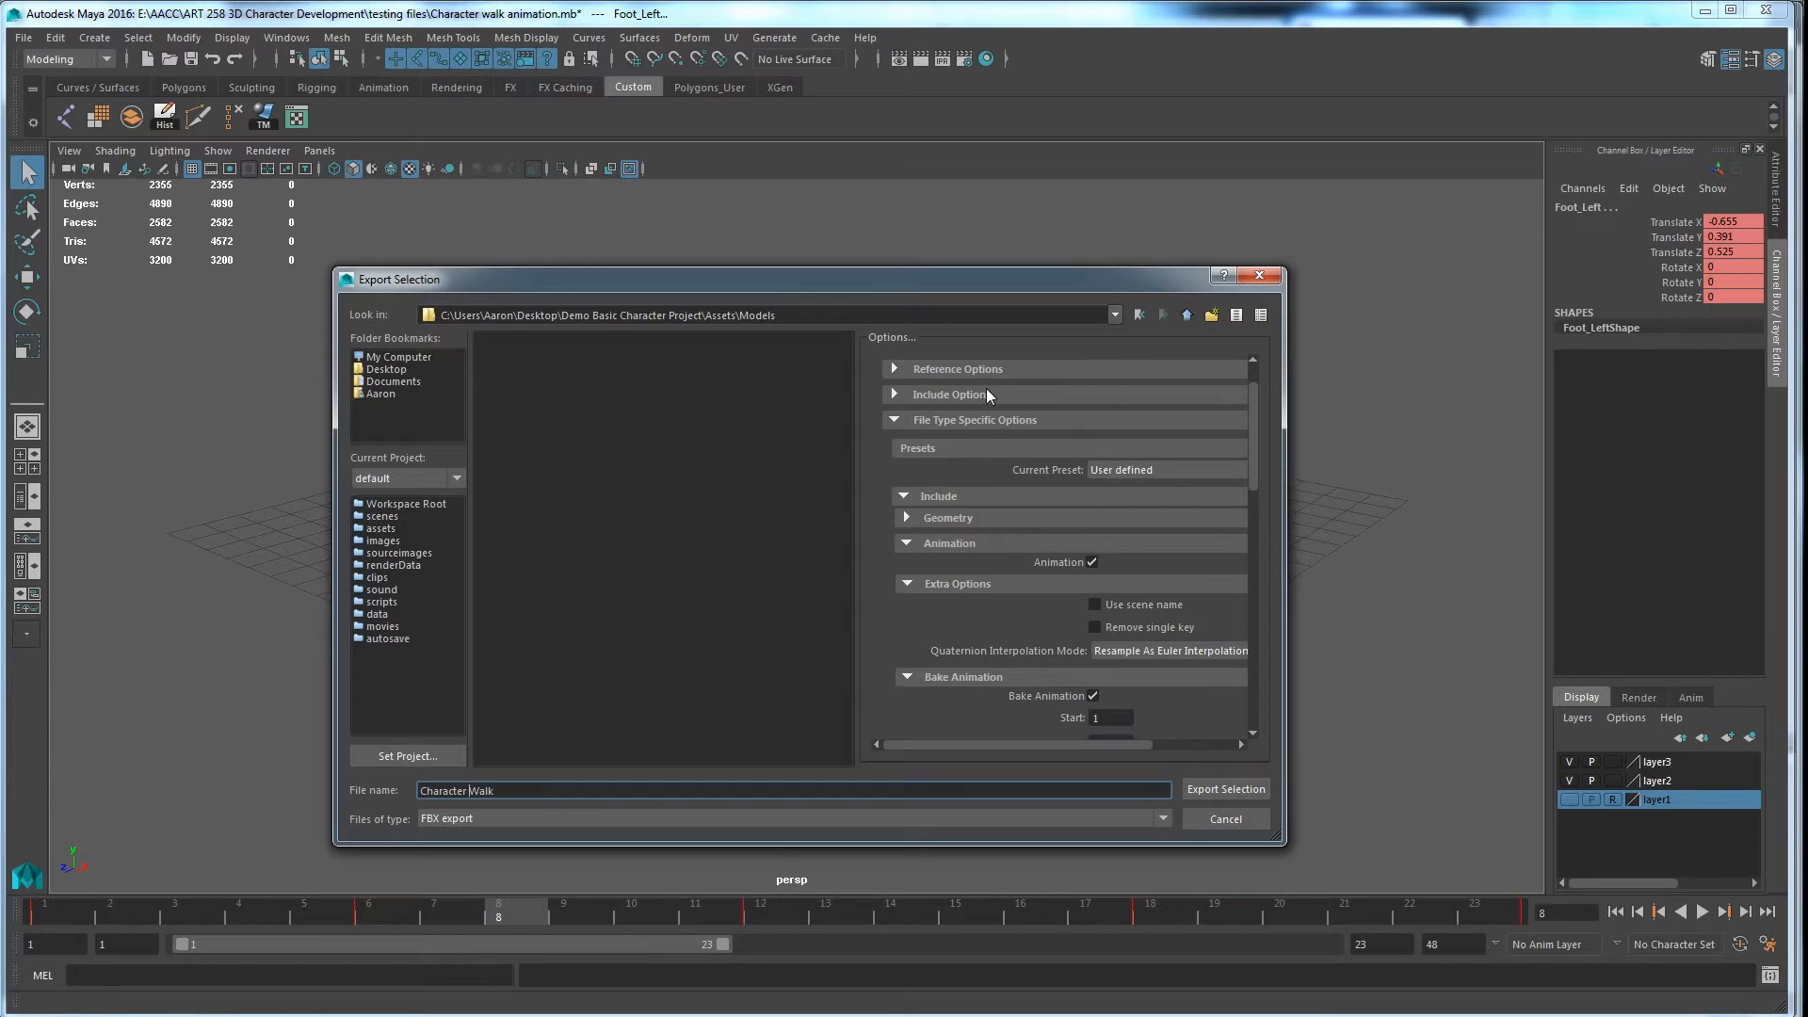
{"action": "scroll", "coordinate": [971, 456], "scroll_direction": "down", "scroll_amount": 1}
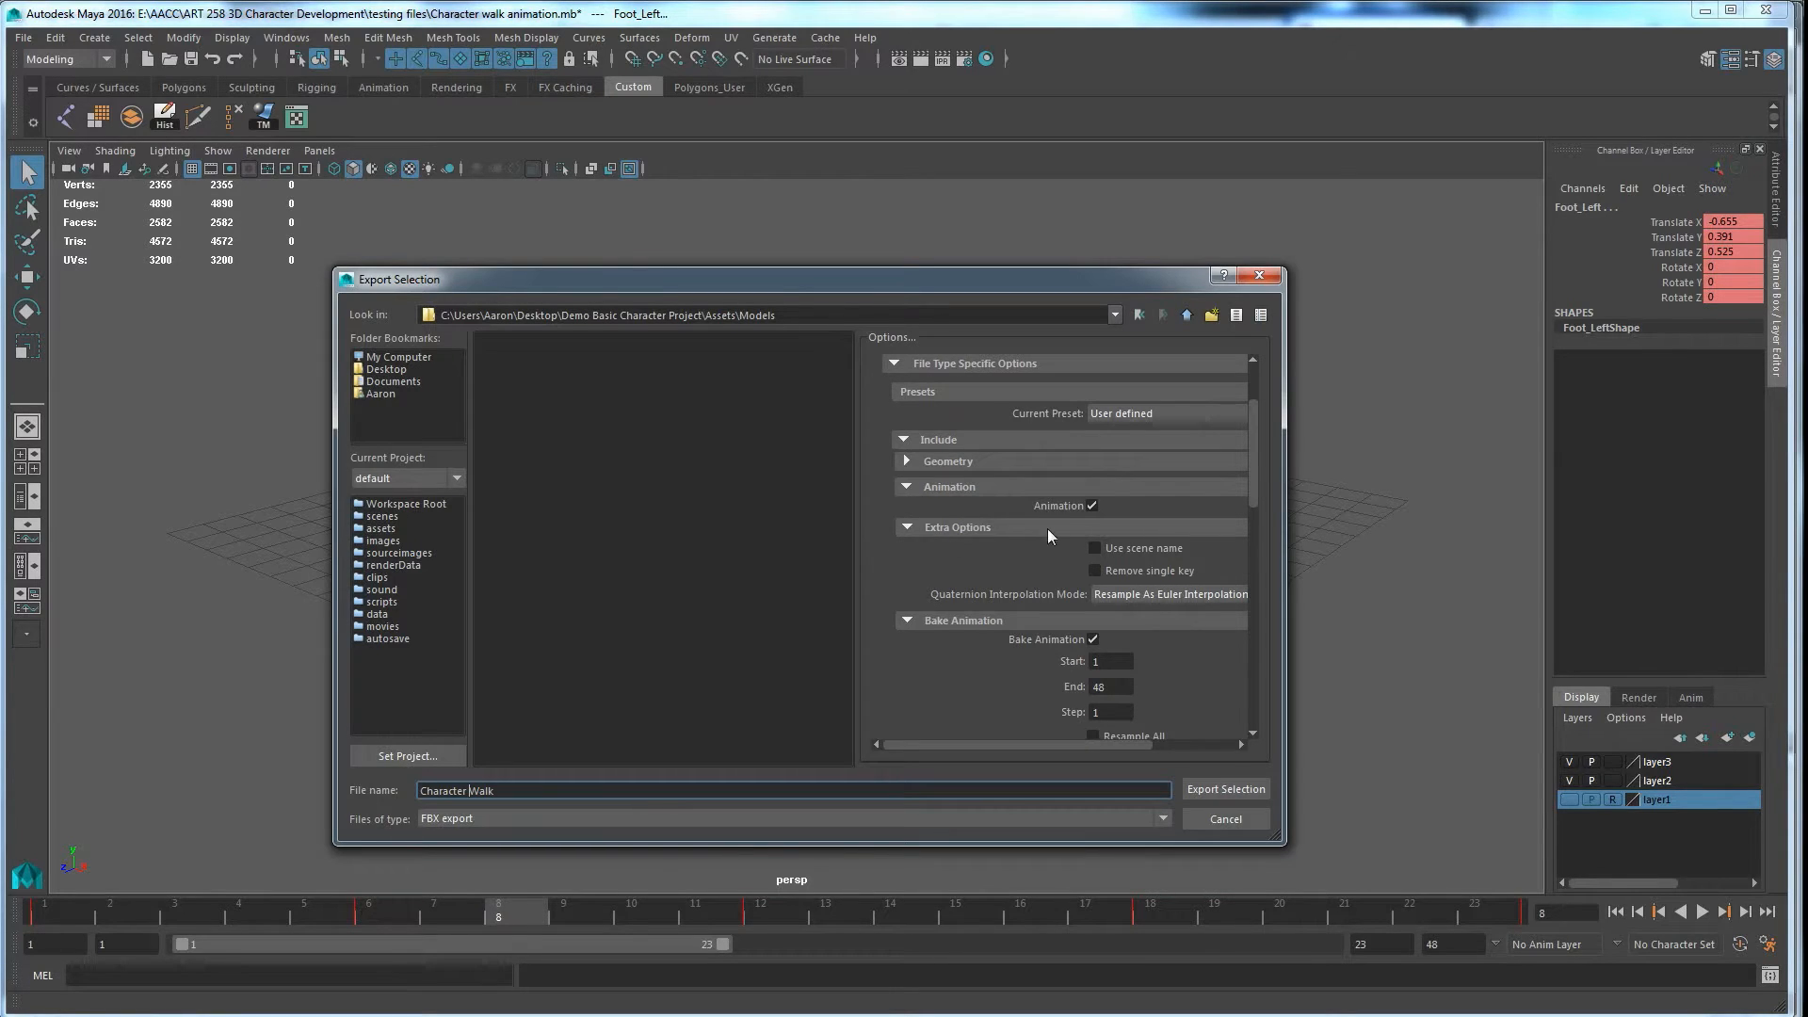
{"action": "scroll", "coordinate": [965, 501], "scroll_direction": "up", "scroll_amount": 2}
{"action": "left_click", "coordinate": [895, 477]}
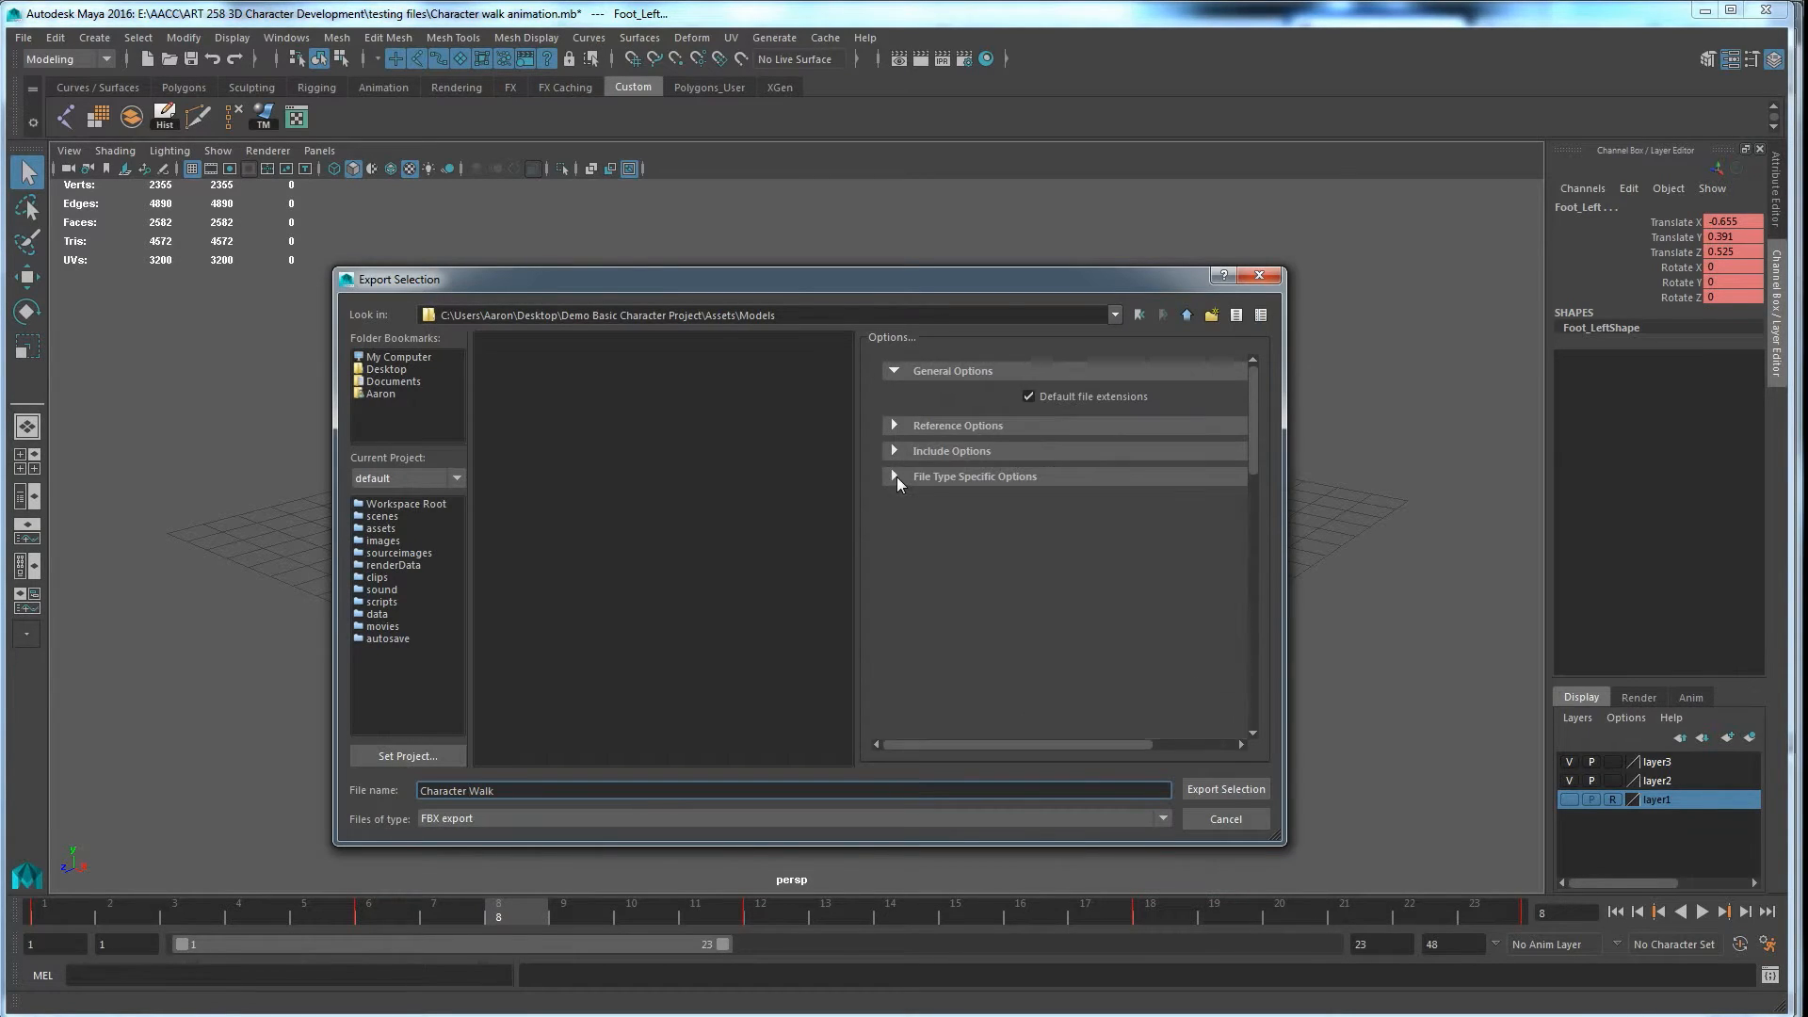
{"action": "left_click", "coordinate": [891, 477]}
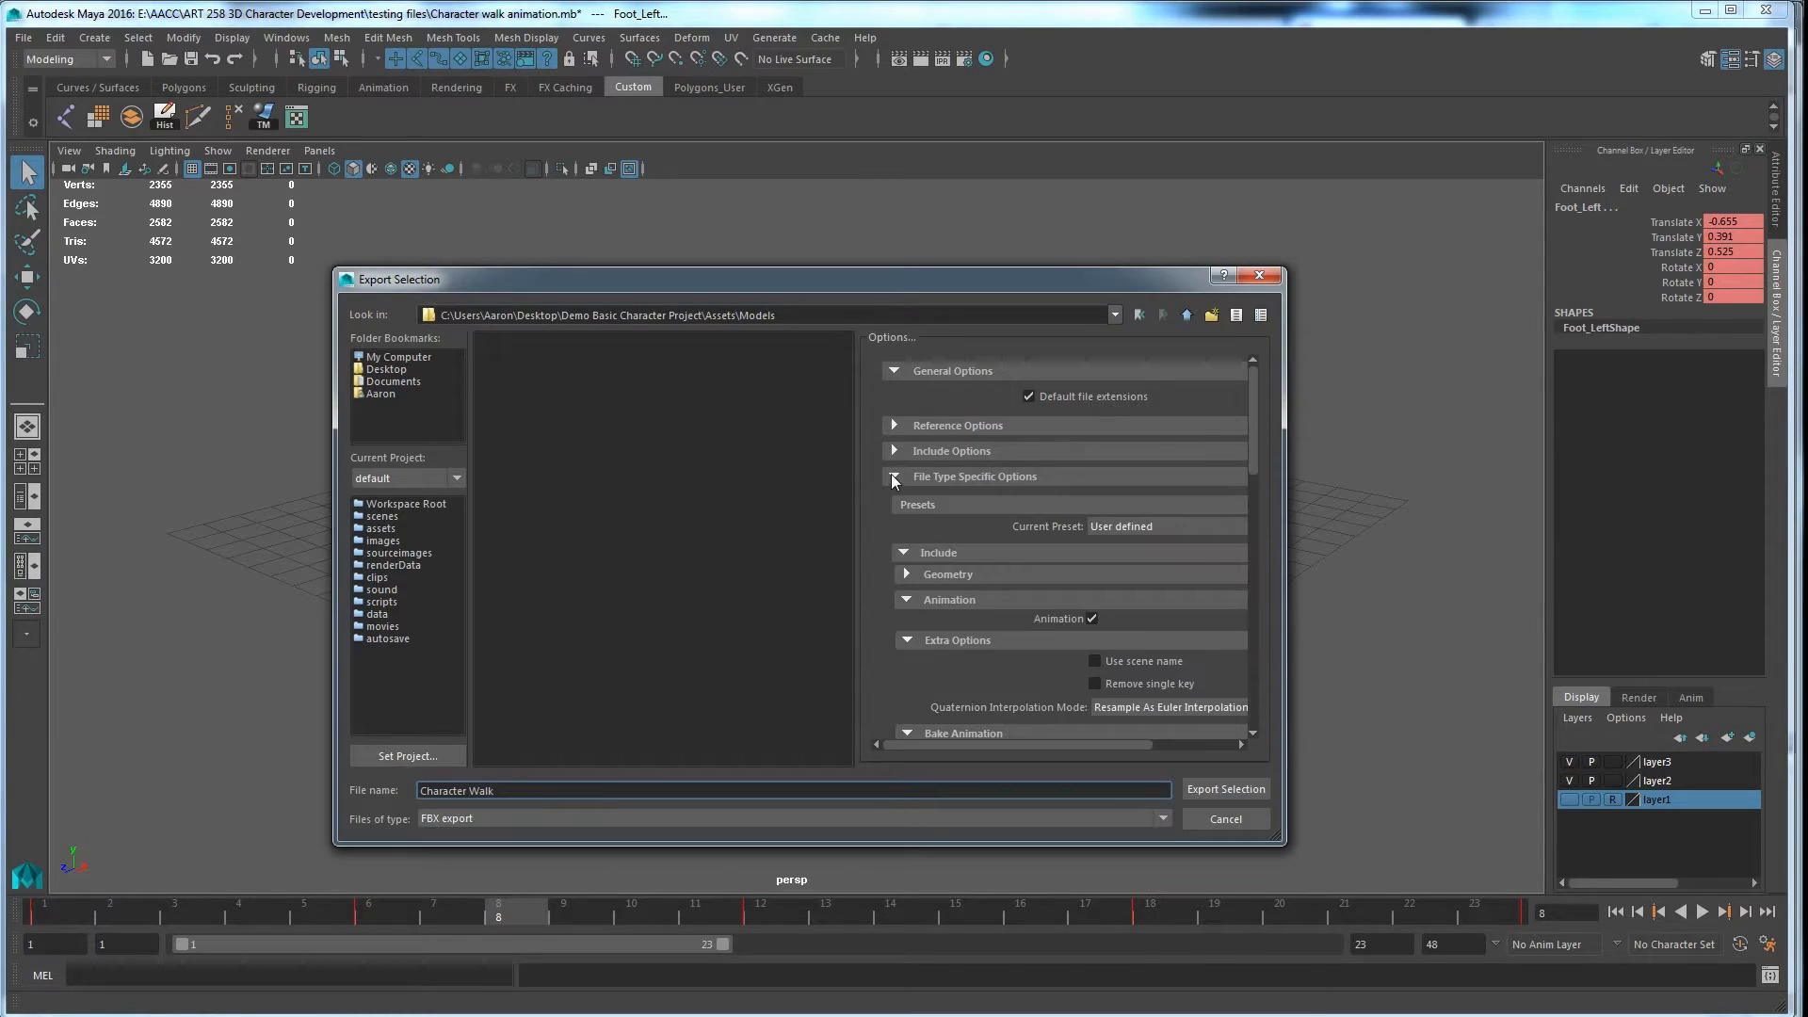
{"action": "left_click", "coordinate": [911, 599]}
{"action": "left_click", "coordinate": [911, 599]}
{"action": "scroll", "coordinate": [1093, 617], "scroll_direction": "down", "scroll_amount": 2}
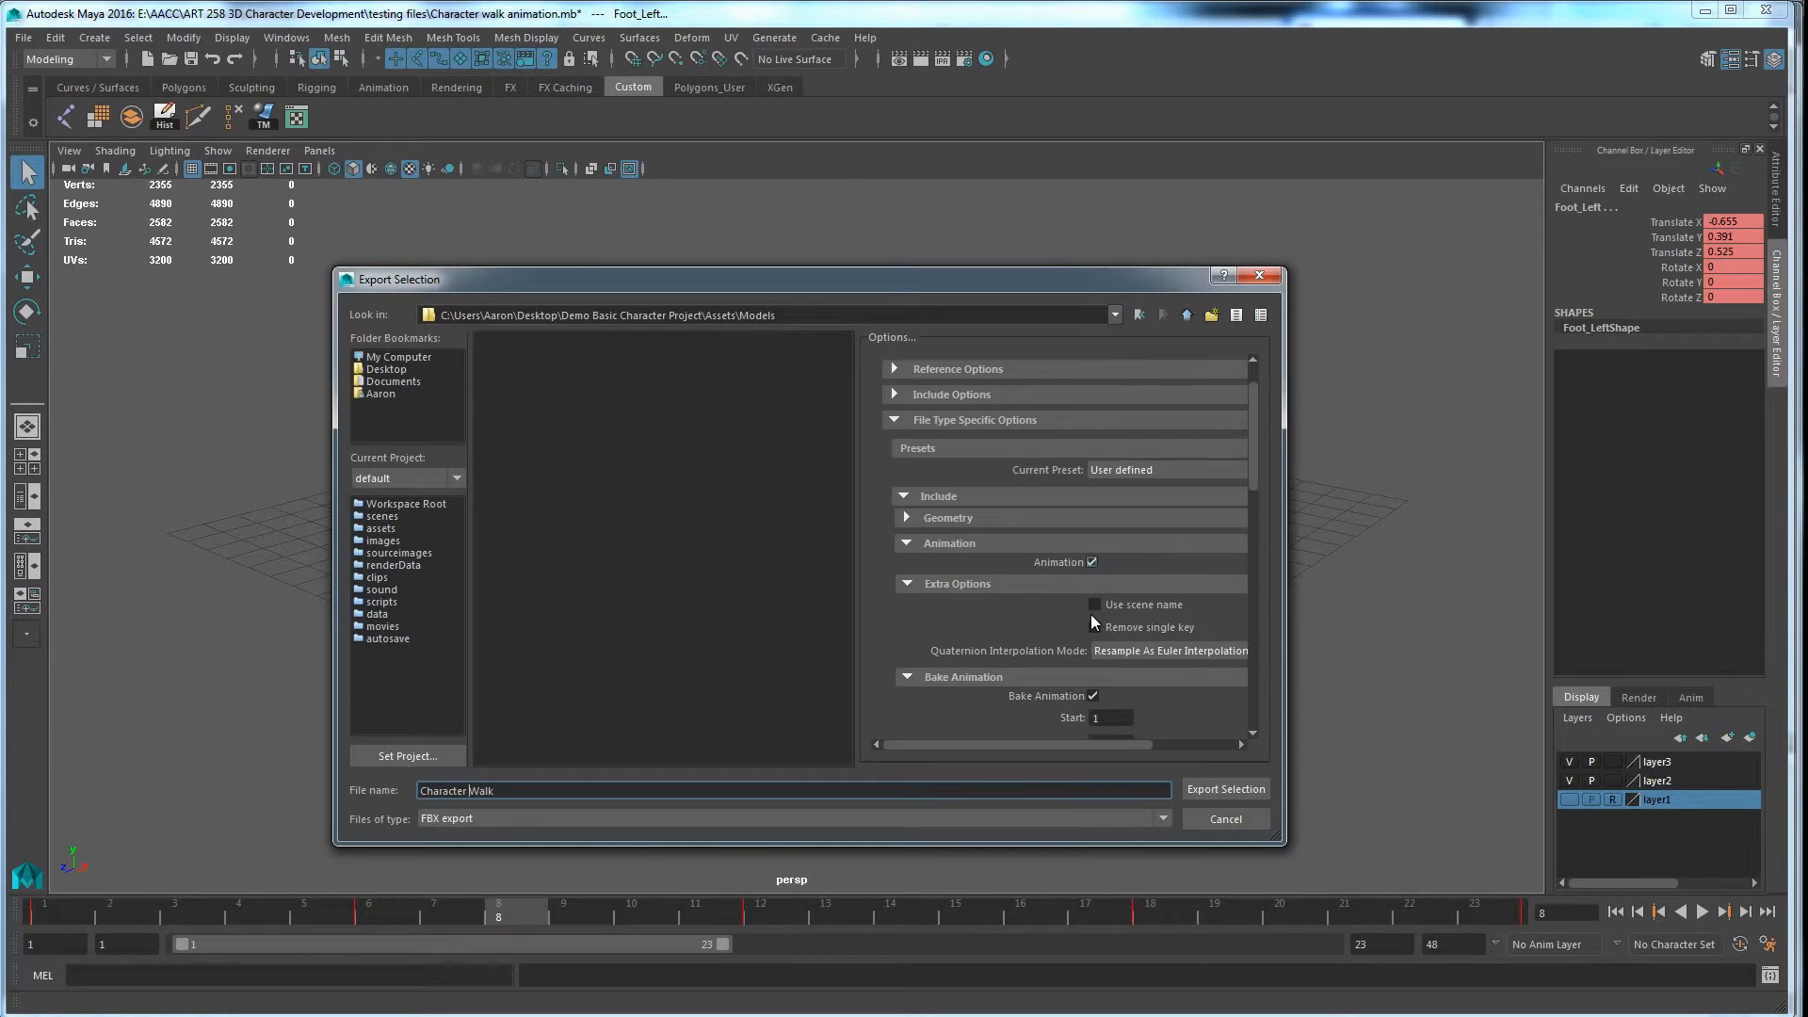
{"action": "scroll", "coordinate": [1026, 647], "scroll_direction": "down", "scroll_amount": 1}
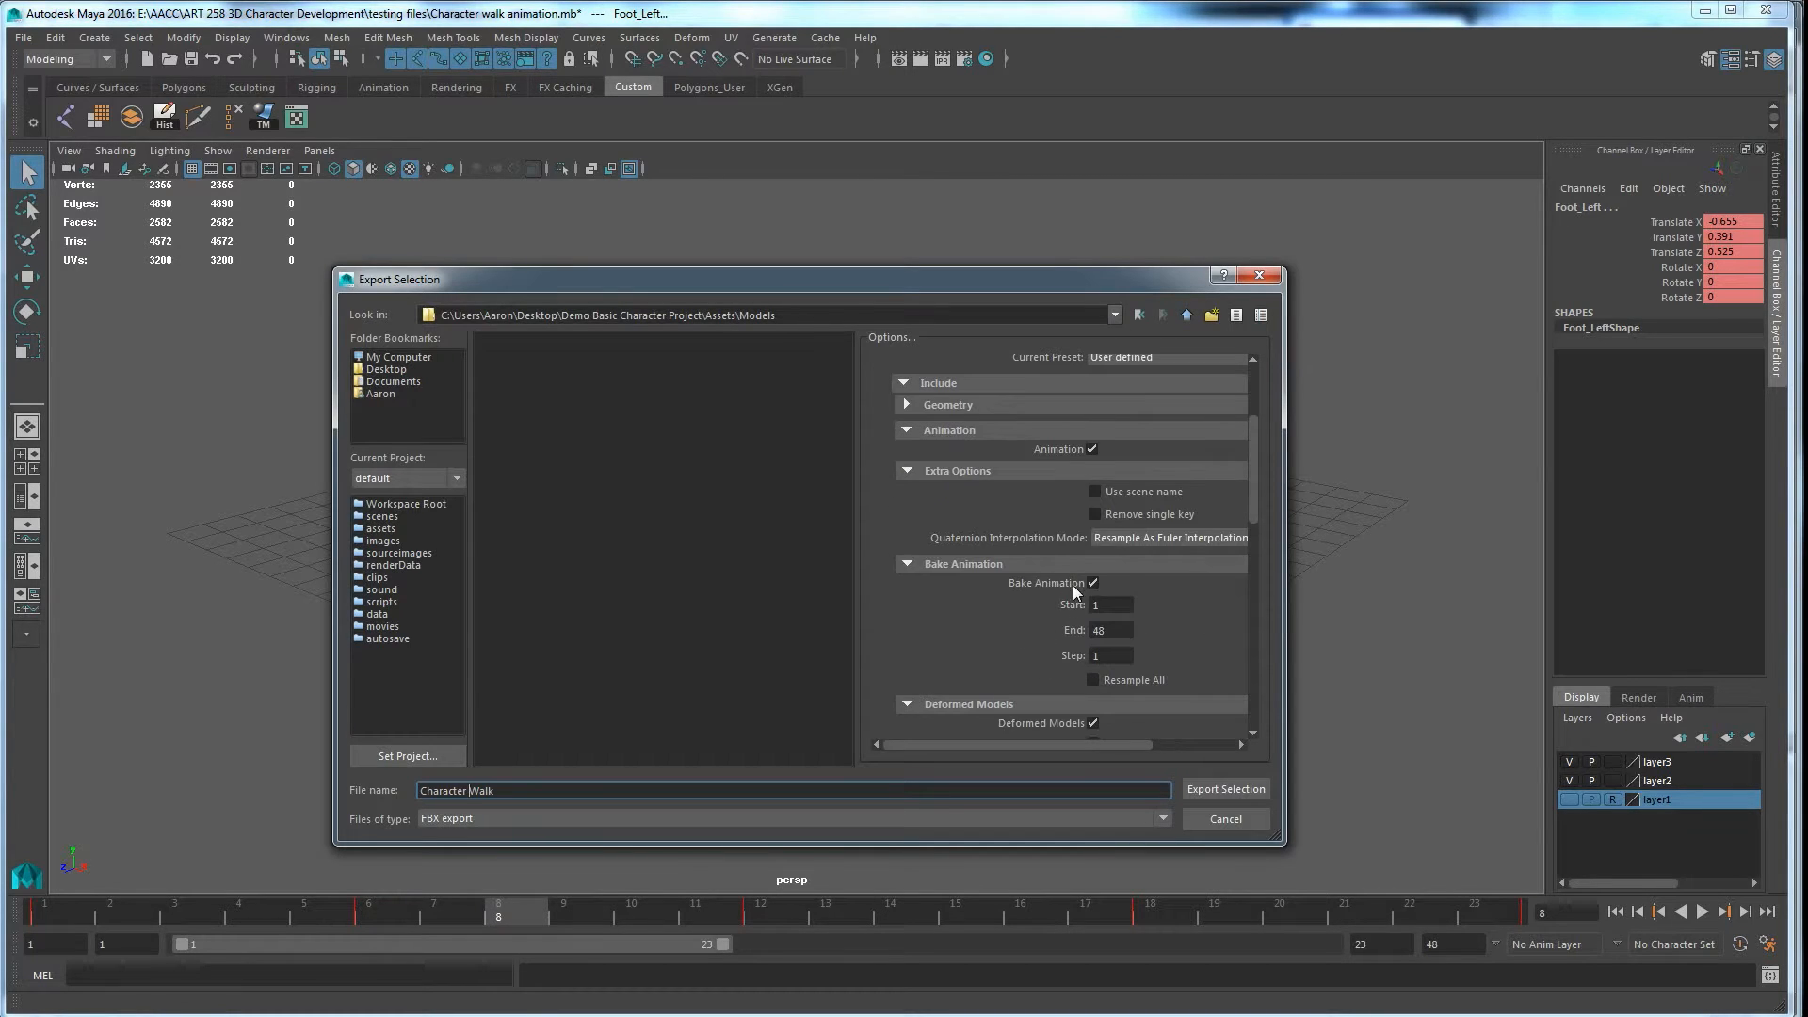
{"action": "double_click", "coordinate": [1116, 630]}
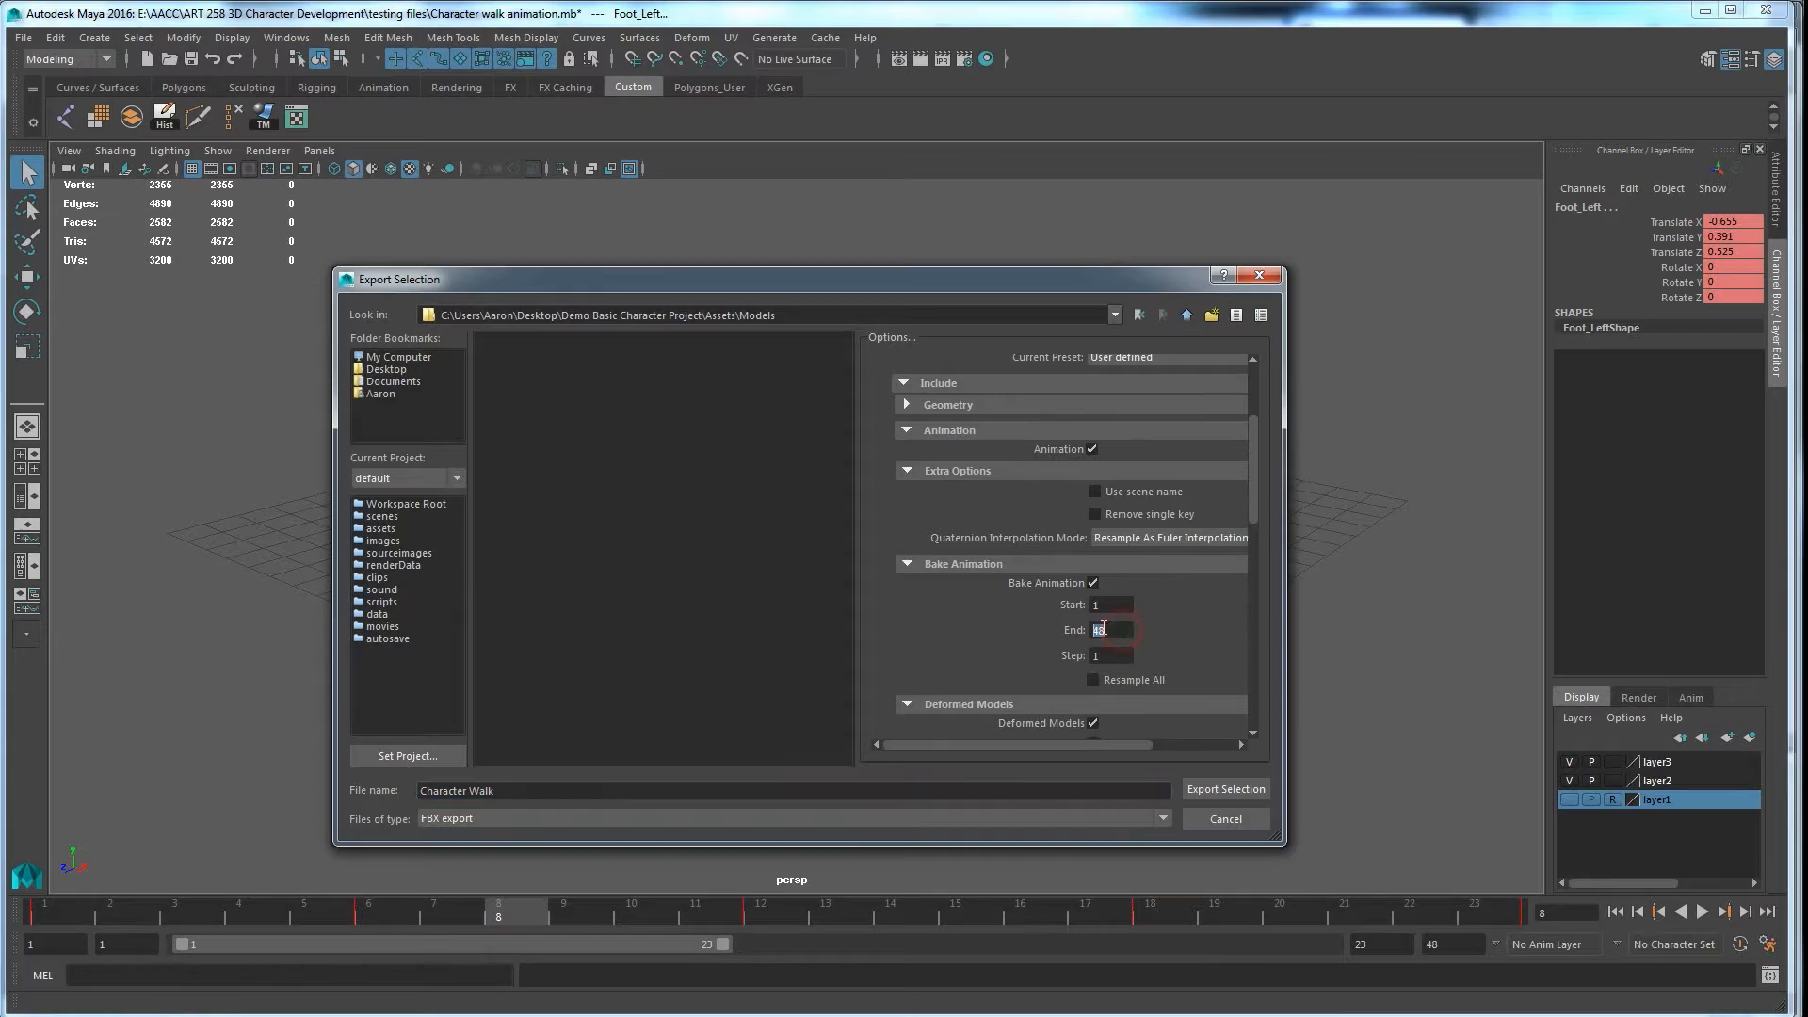
{"action": "type", "text": "23"}
Step: Review the remaining FBX options, export the walking character, dismiss the export report and deselect the character
{"action": "scroll", "coordinate": [1075, 552], "scroll_direction": "down", "scroll_amount": 6}
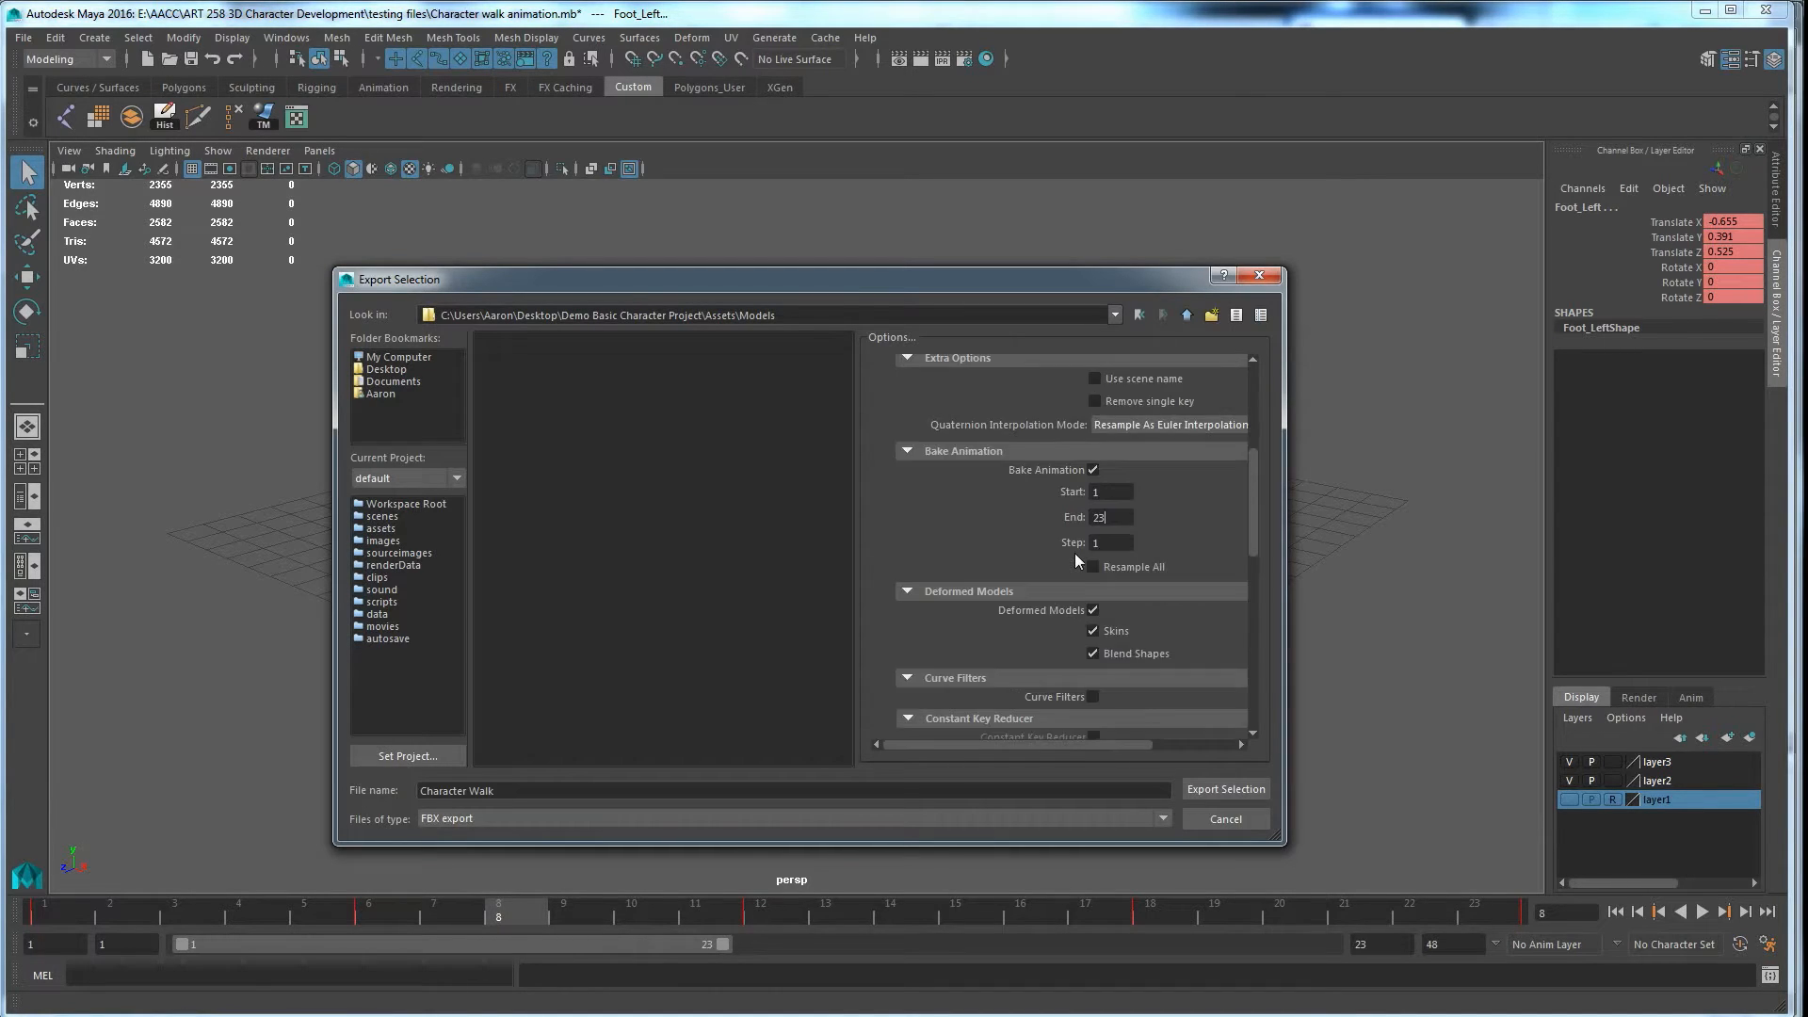
{"action": "scroll", "coordinate": [1072, 553], "scroll_direction": "down", "scroll_amount": 6}
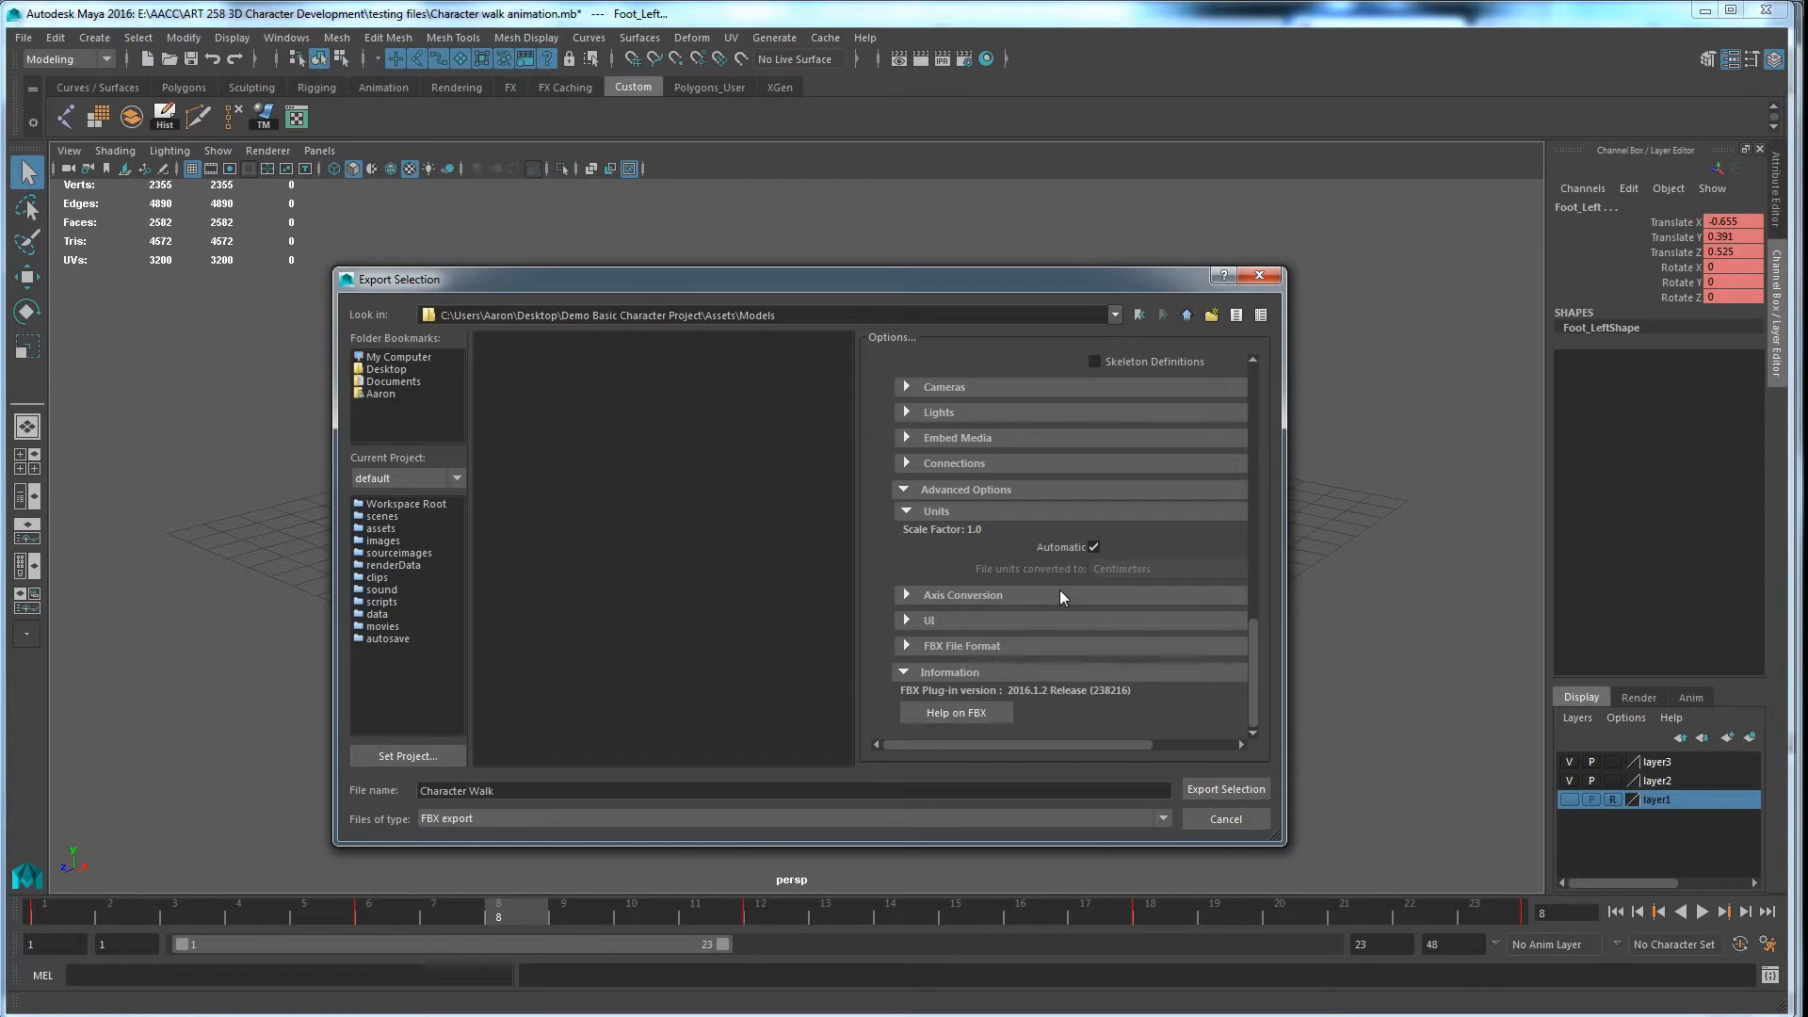
{"action": "scroll", "coordinate": [1042, 601], "scroll_direction": "up", "scroll_amount": 1}
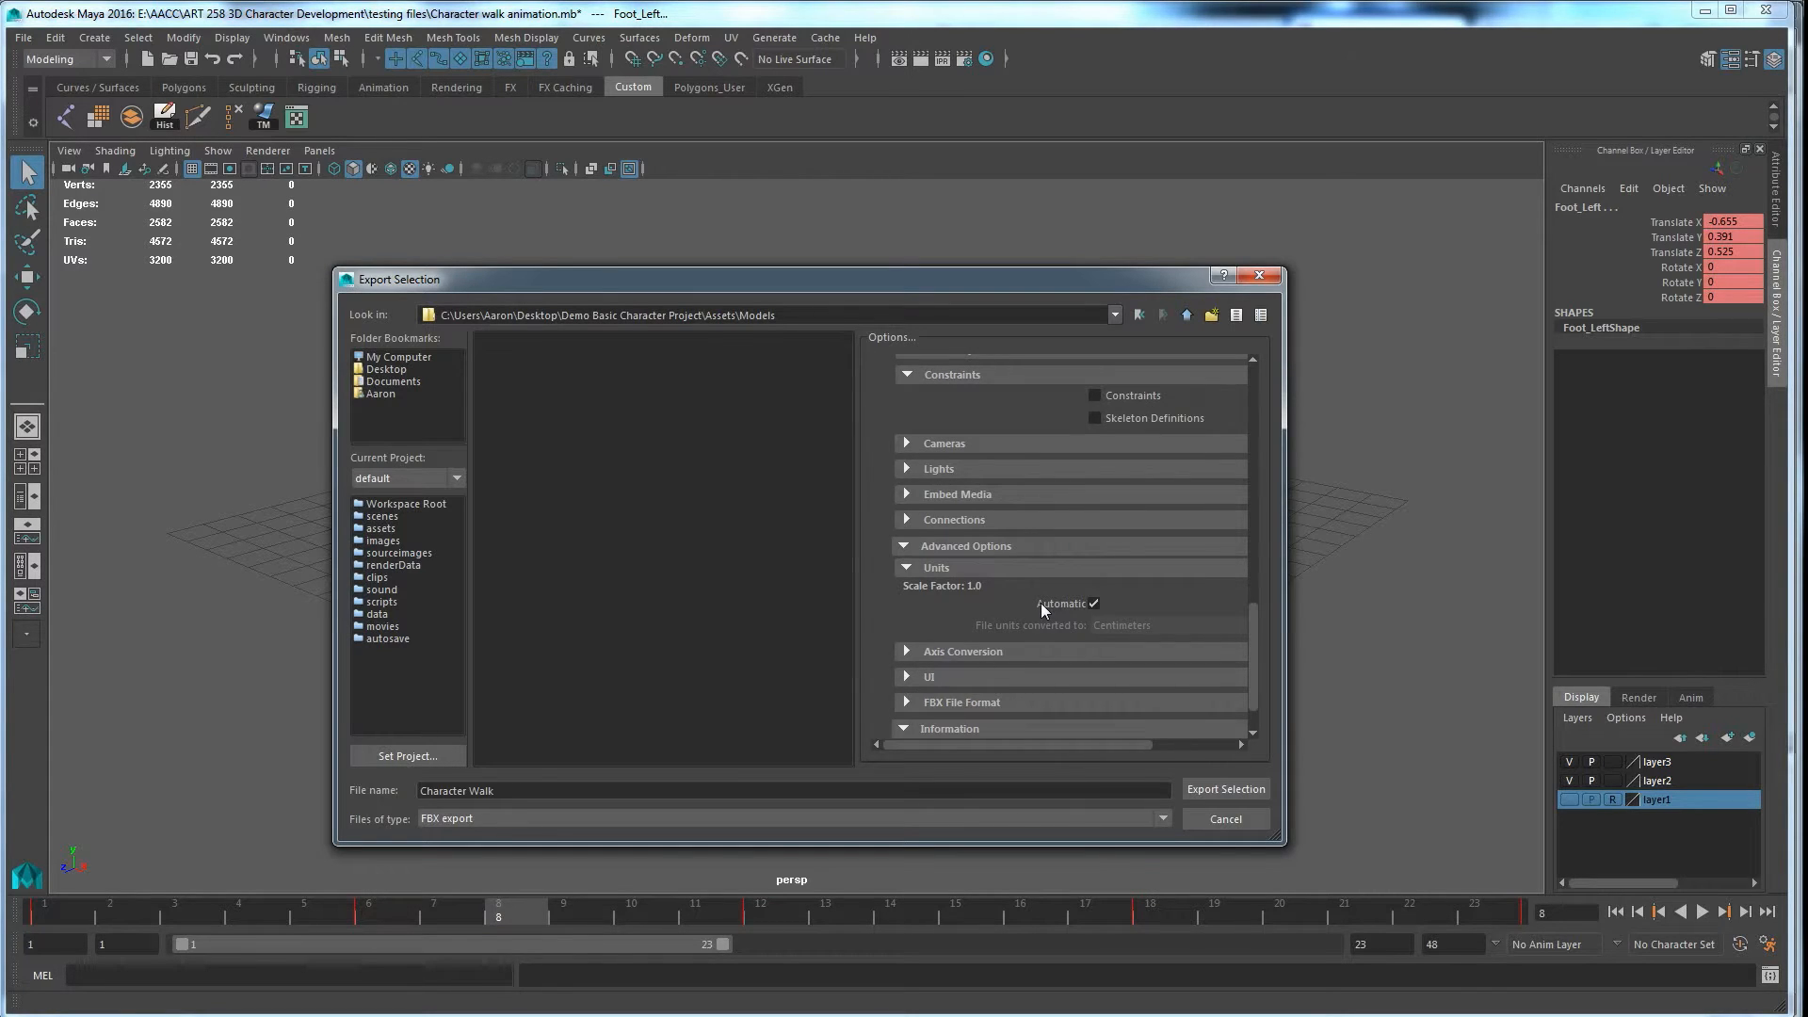
{"action": "scroll", "coordinate": [1041, 602], "scroll_direction": "up", "scroll_amount": 6}
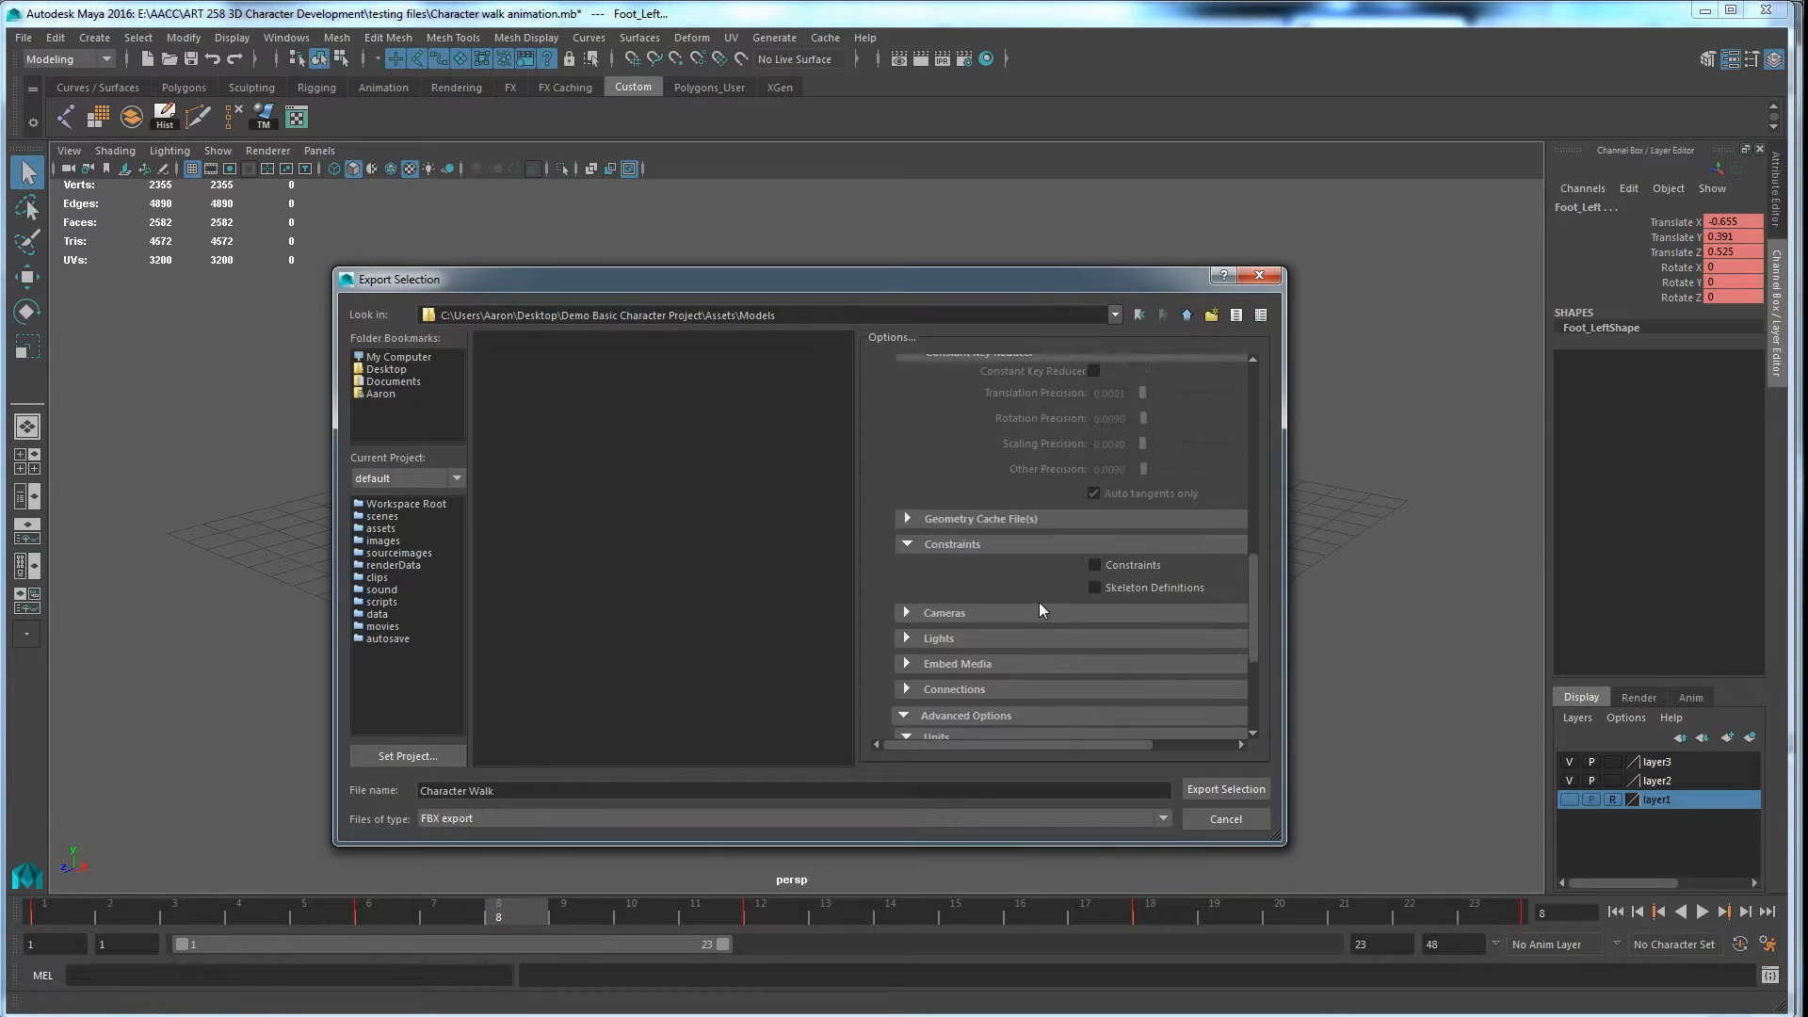
{"action": "scroll", "coordinate": [1031, 599], "scroll_direction": "up", "scroll_amount": 10}
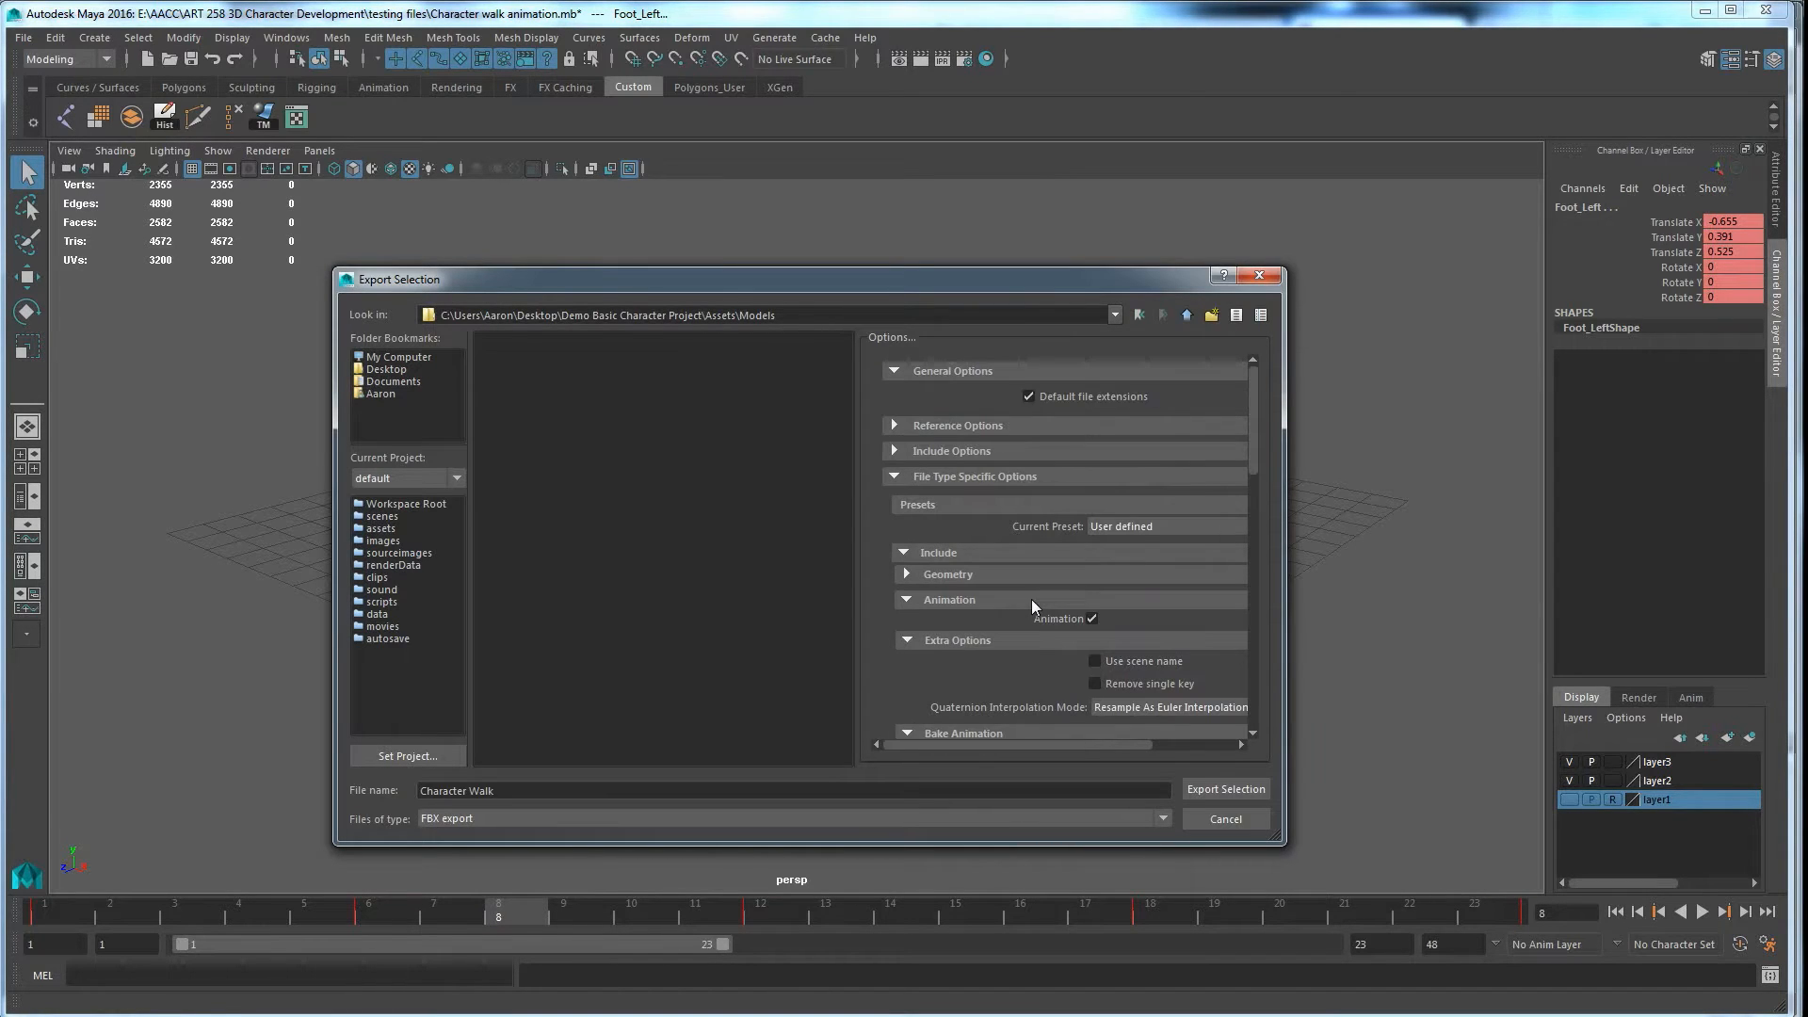
{"action": "left_click", "coordinate": [1224, 789]}
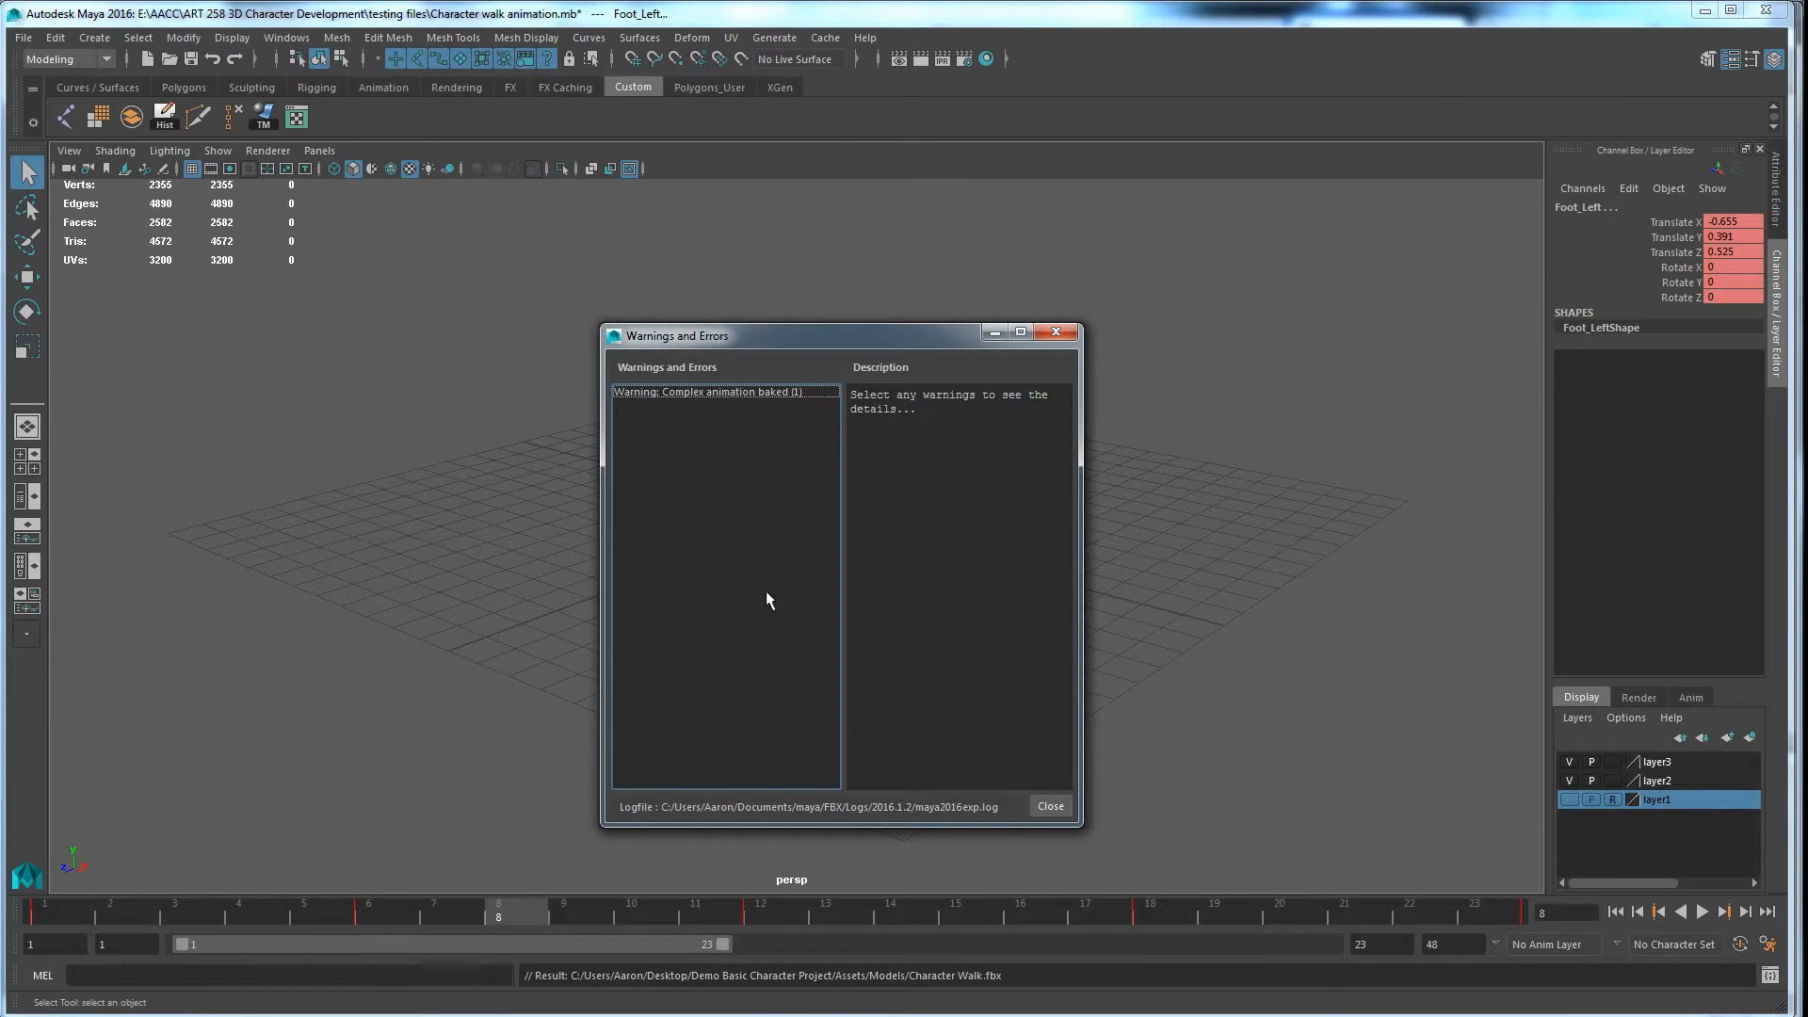
{"action": "left_click", "coordinate": [1046, 806]}
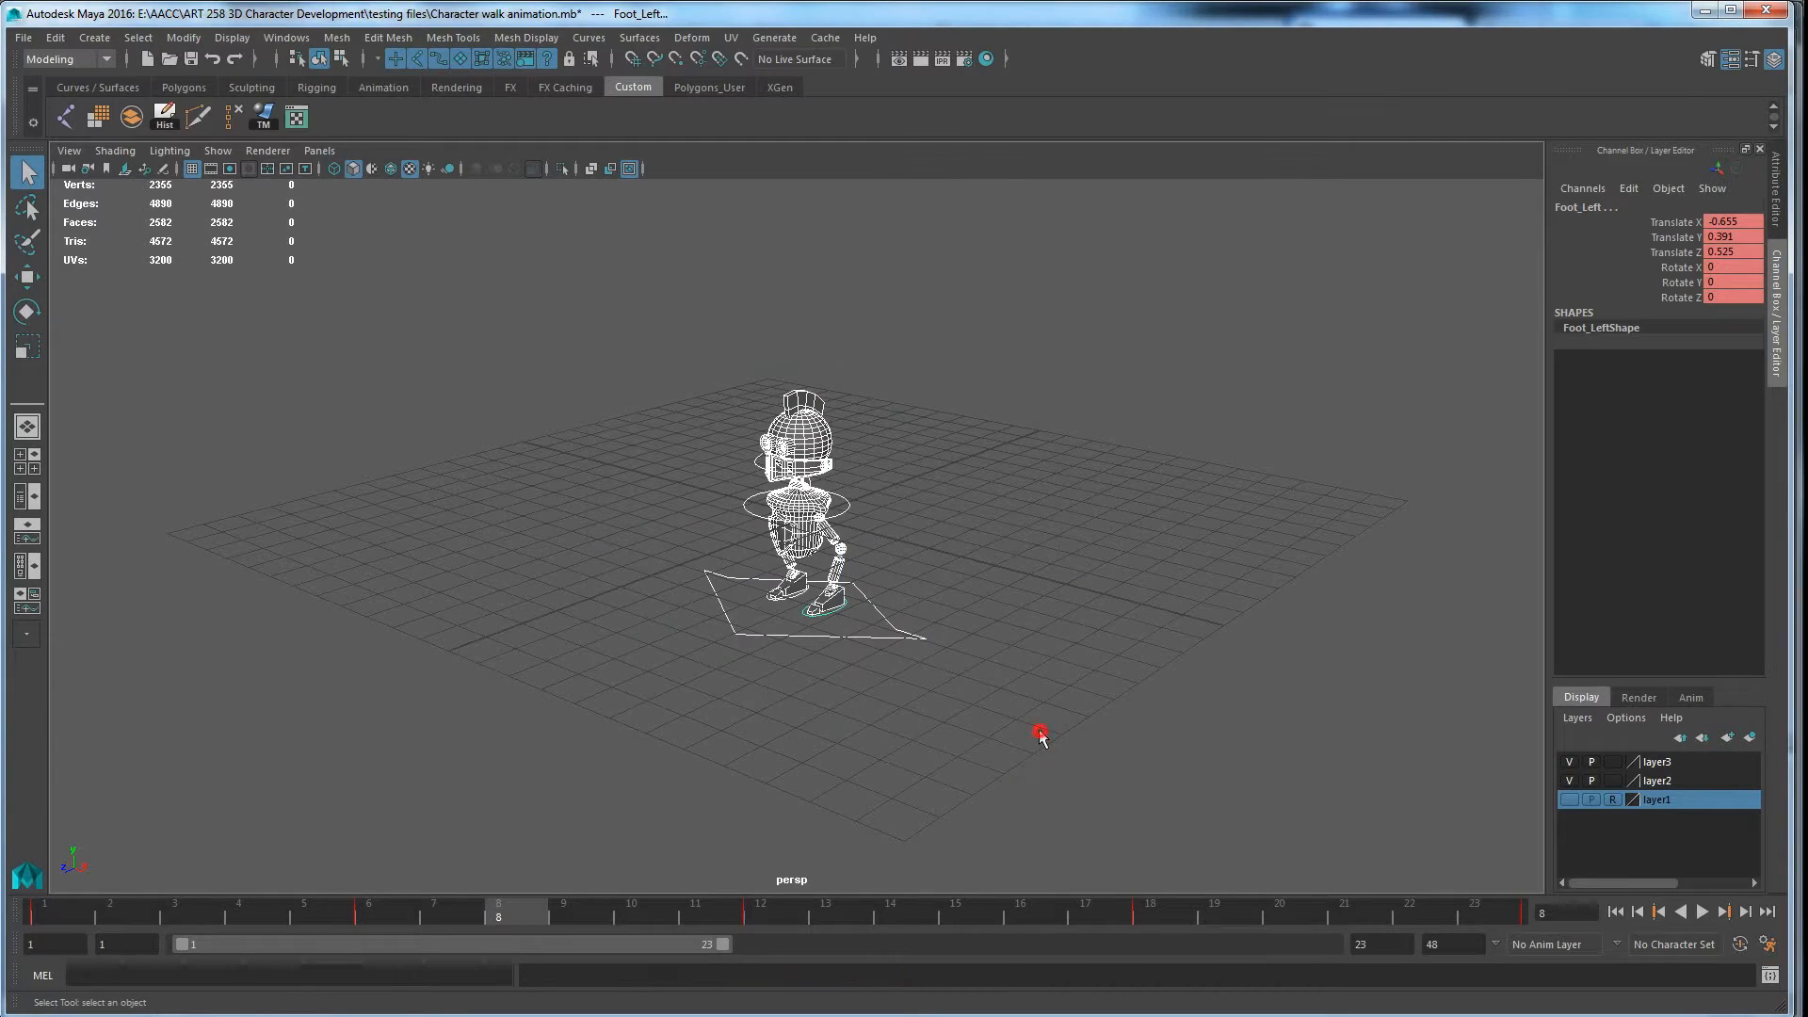
{"action": "left_click", "coordinate": [1040, 730]}
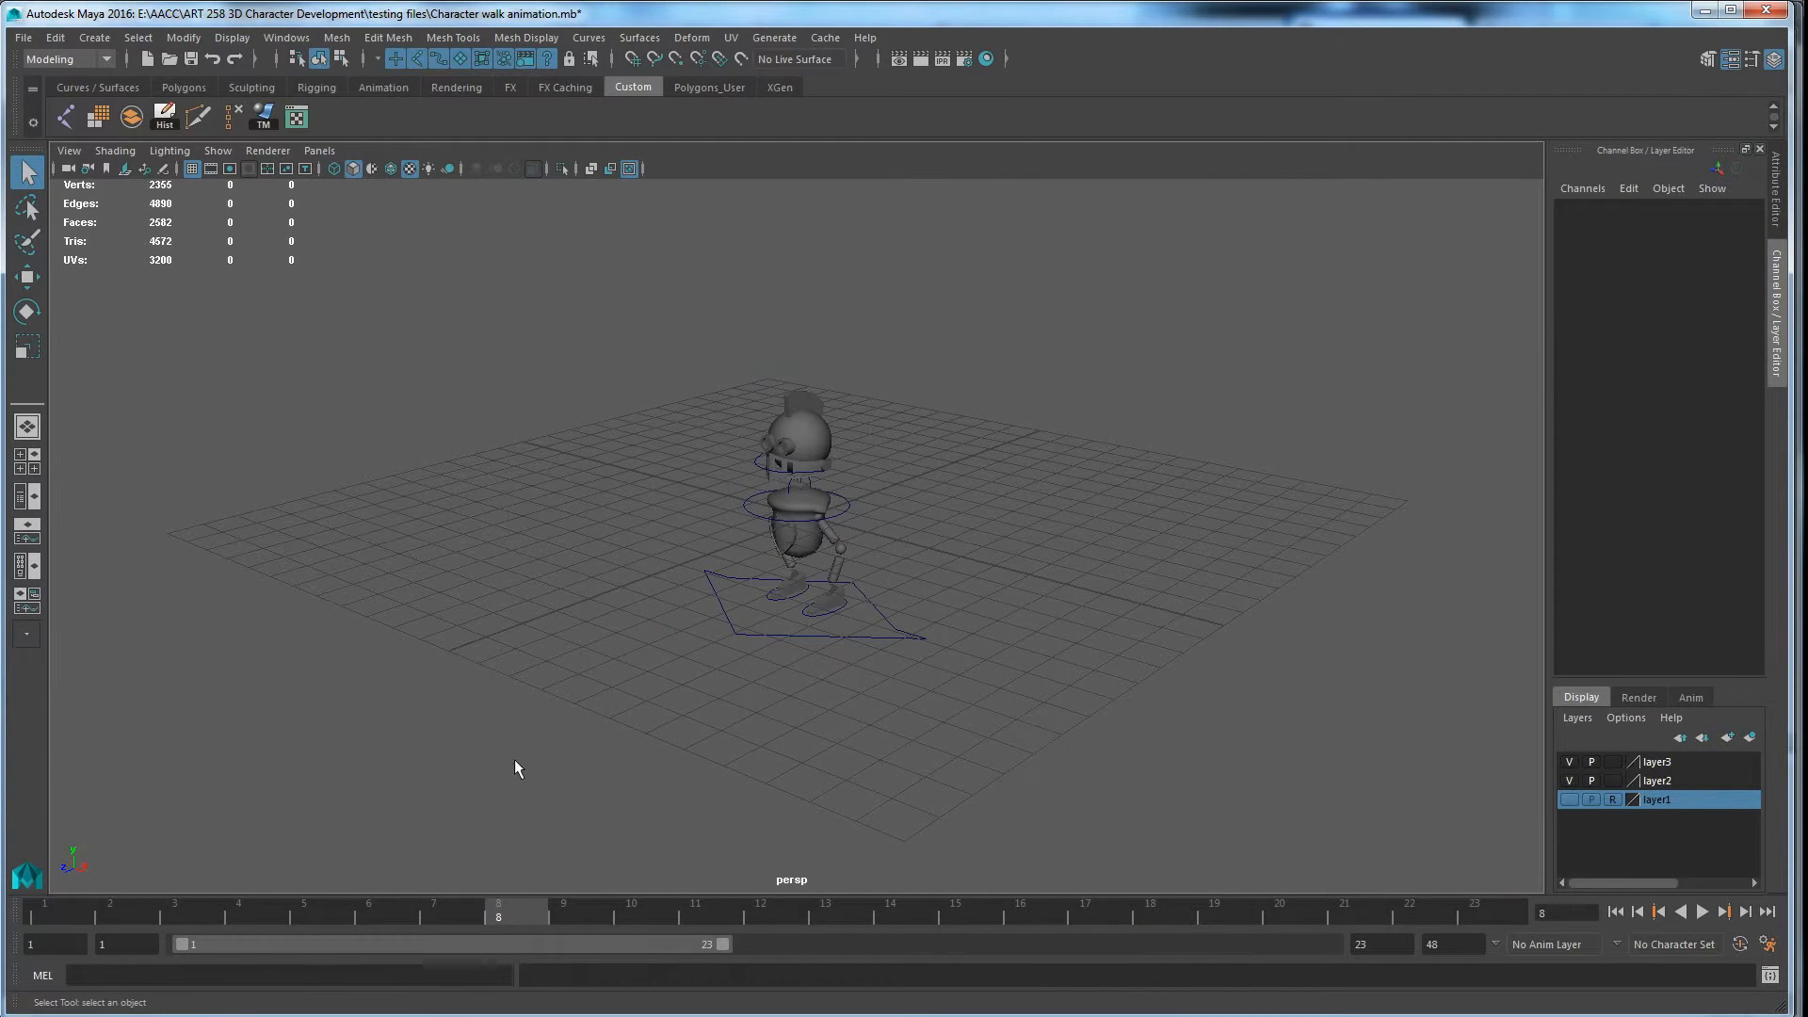
Step: Switch to Unity and open the import settings of Character Walk in the Models folder
{"action": "left_click", "coordinate": [443, 948]}
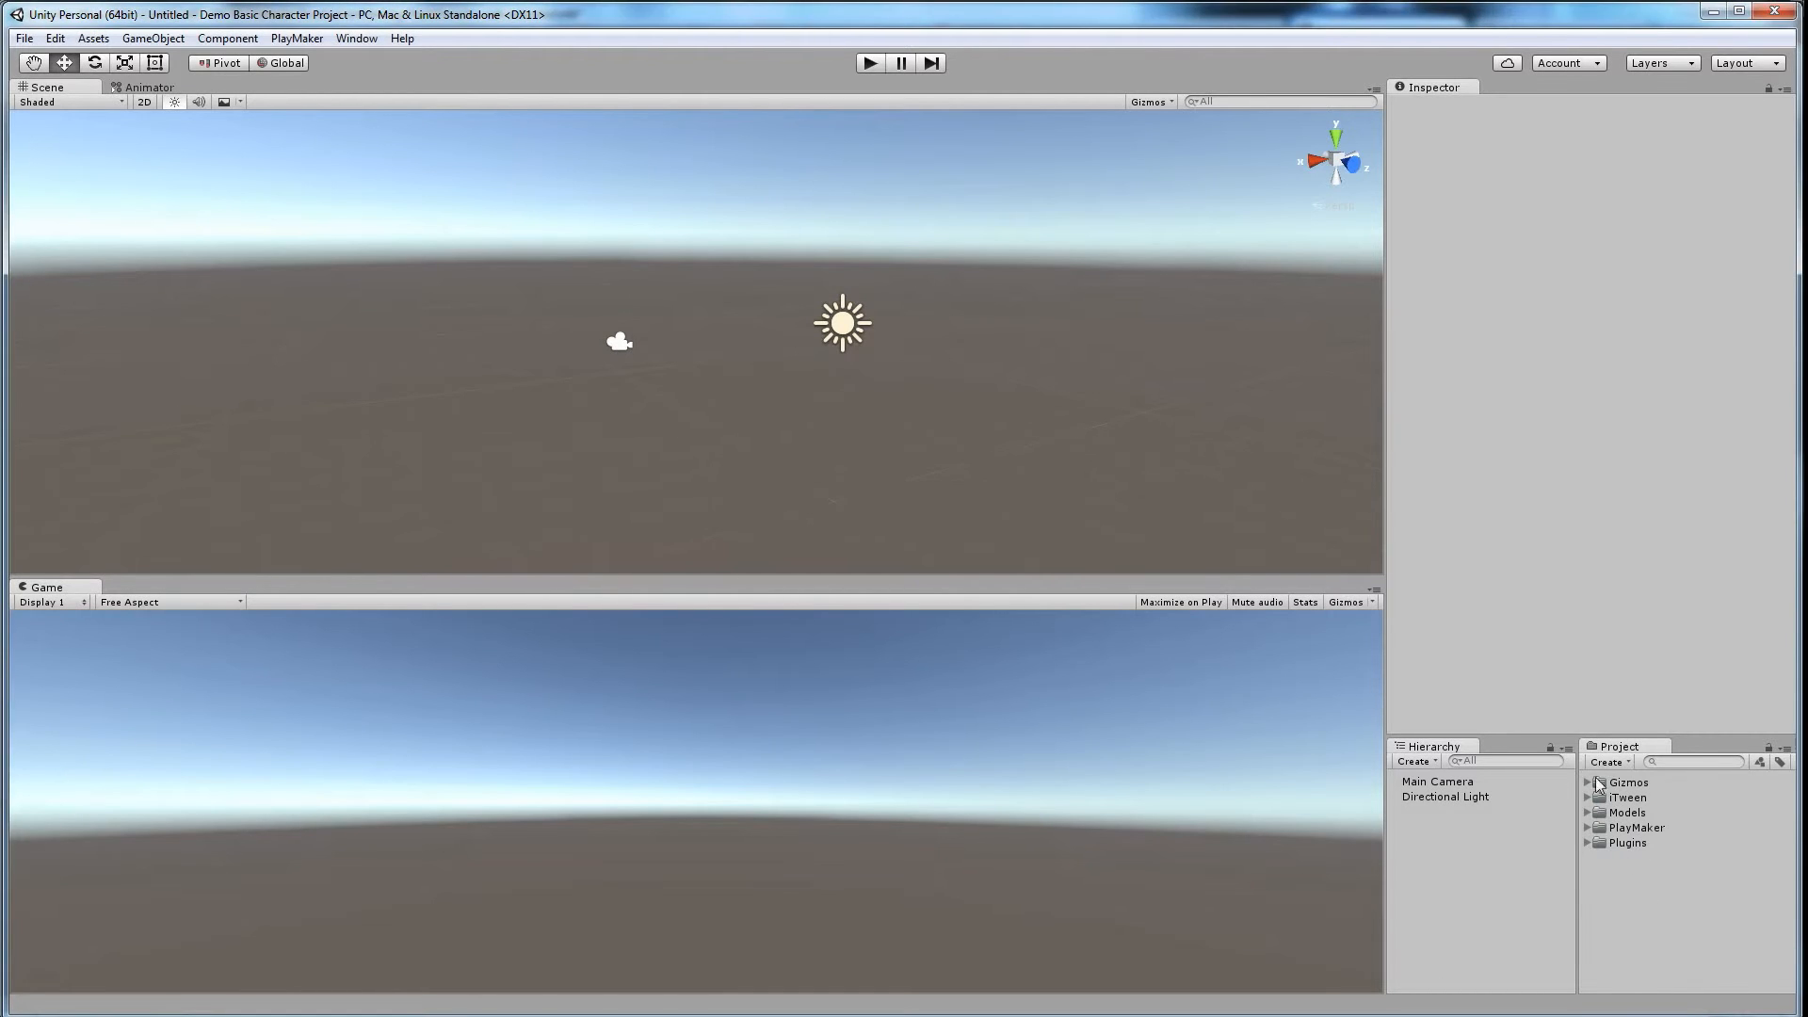
{"action": "left_click", "coordinate": [1637, 814]}
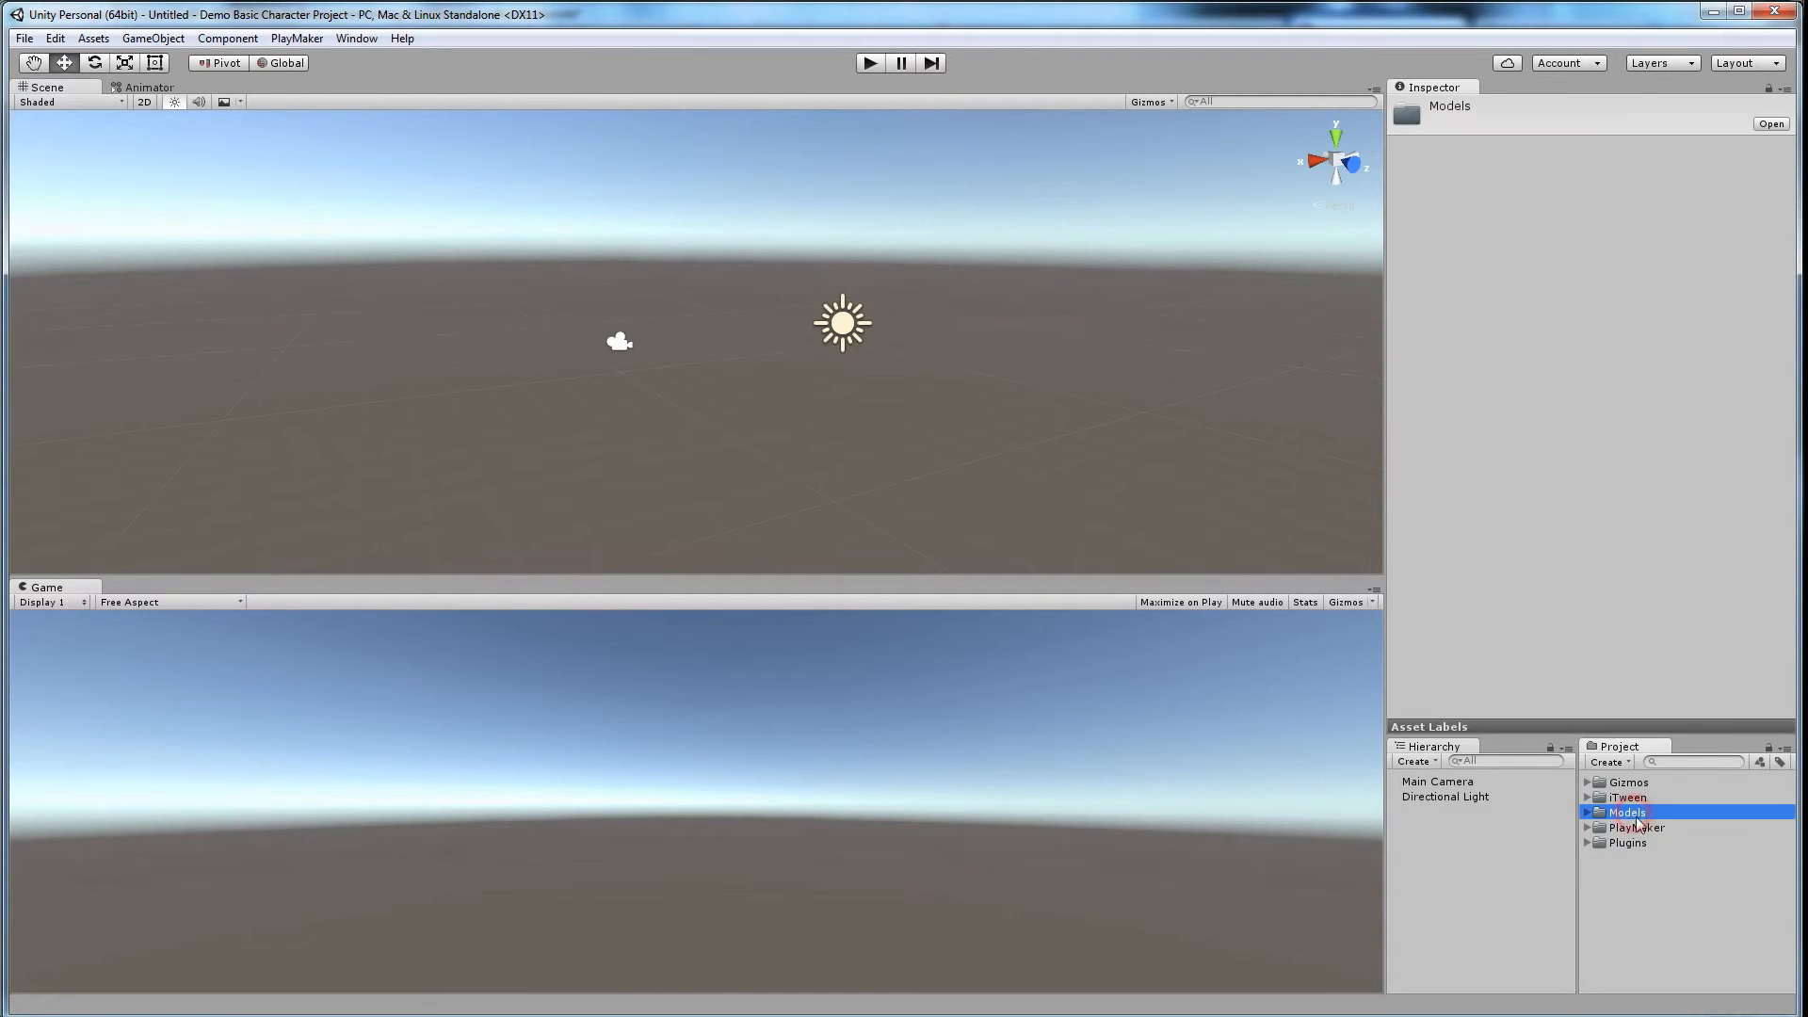
{"action": "left_click", "coordinate": [1586, 812]}
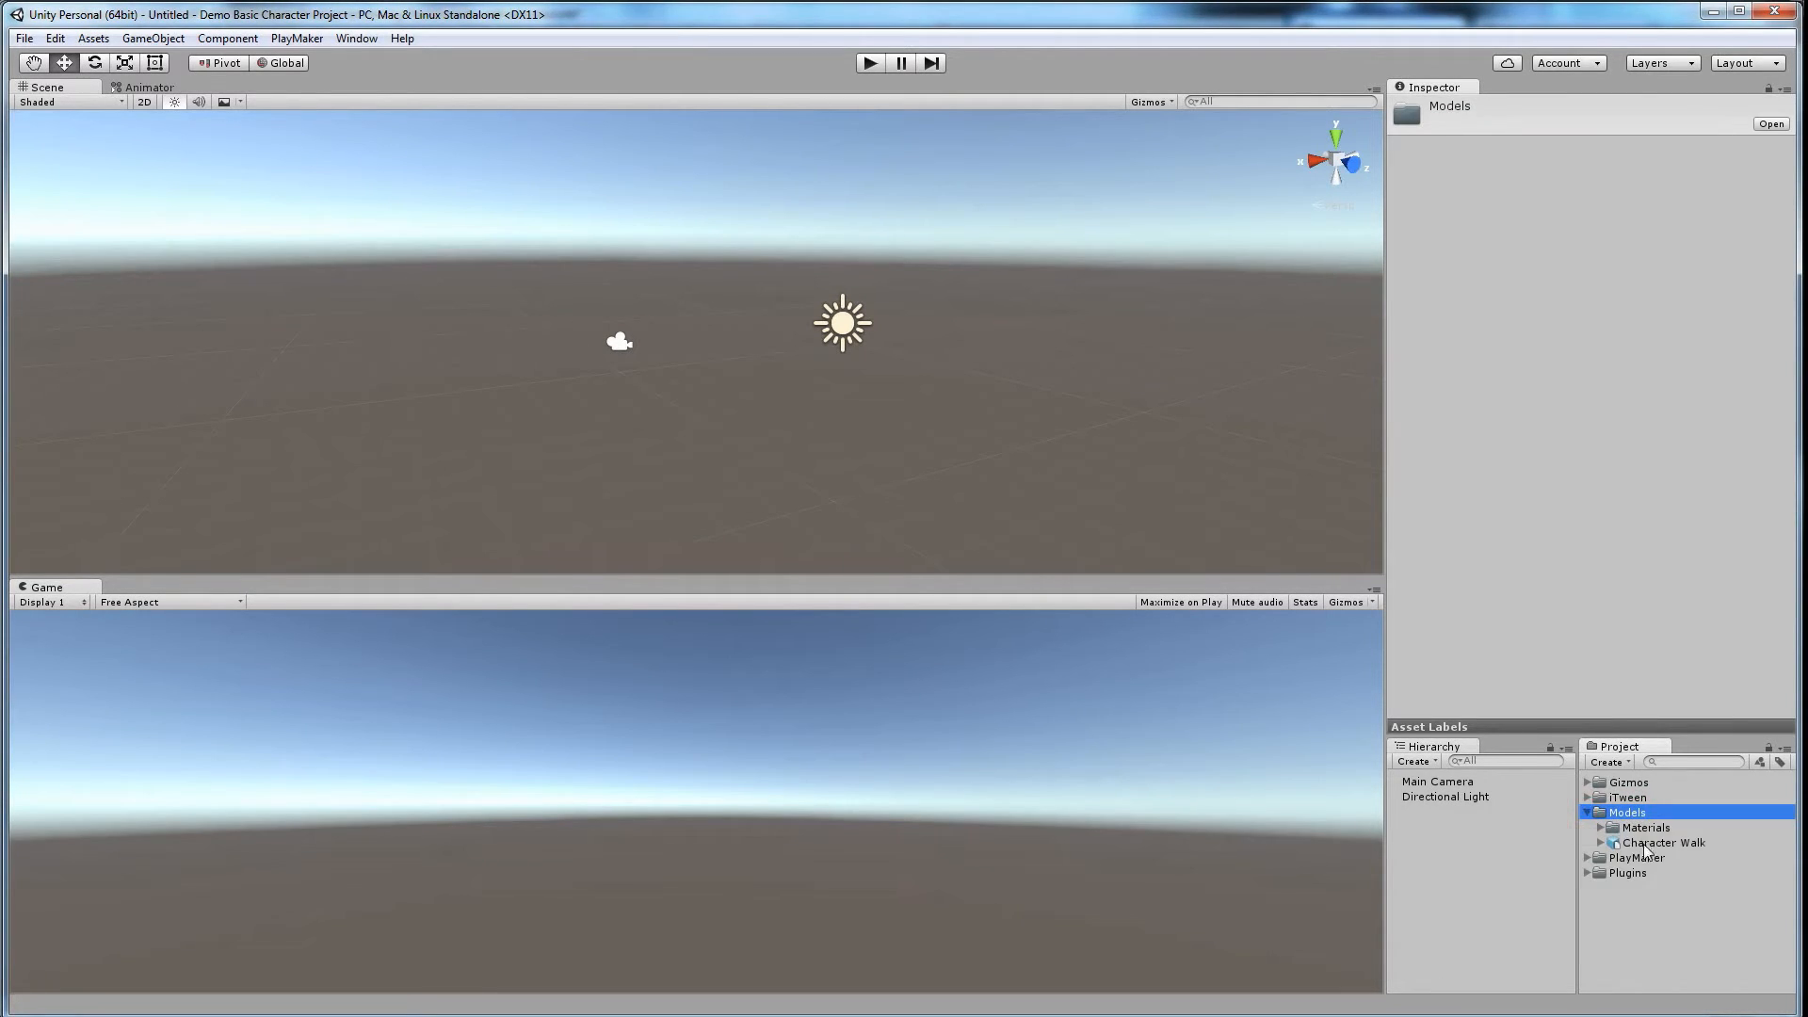
{"action": "left_click", "coordinate": [1628, 843]}
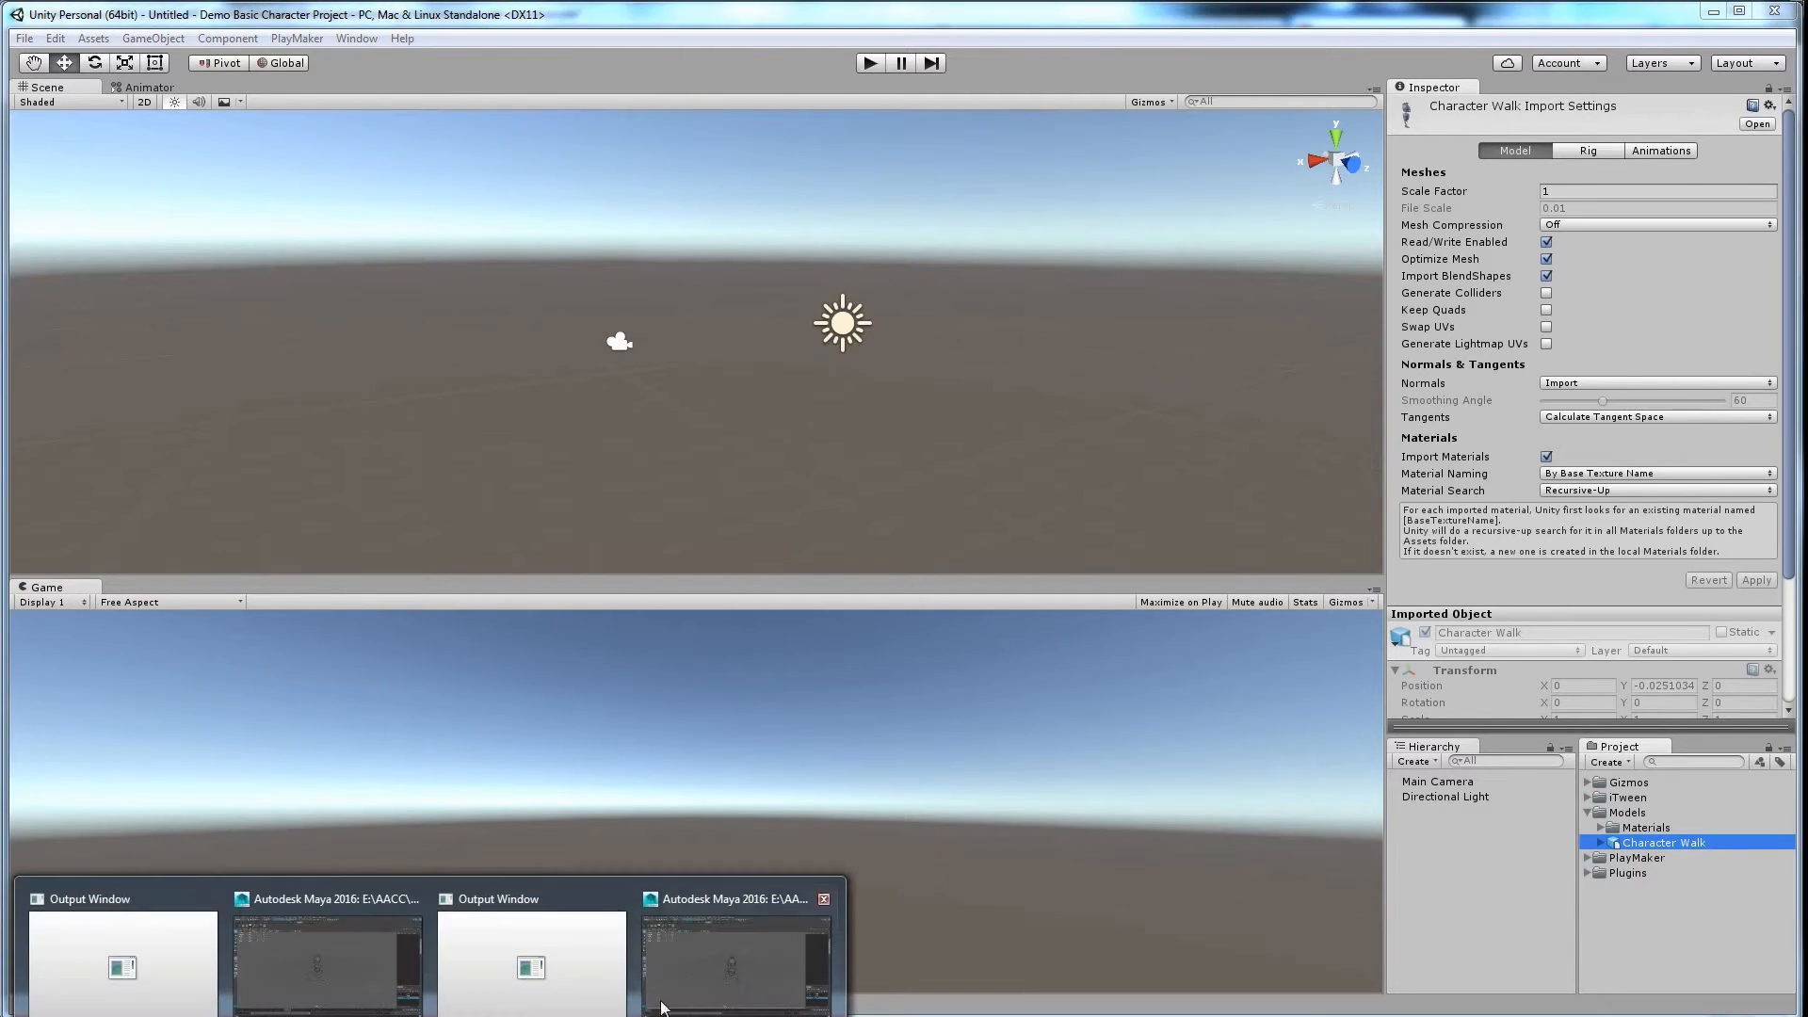
Step: Switch to Maya's character idle animation scene and play back the idle animation briefly
{"action": "left_click", "coordinate": [659, 1002]}
{"action": "left_click", "coordinate": [1702, 912]}
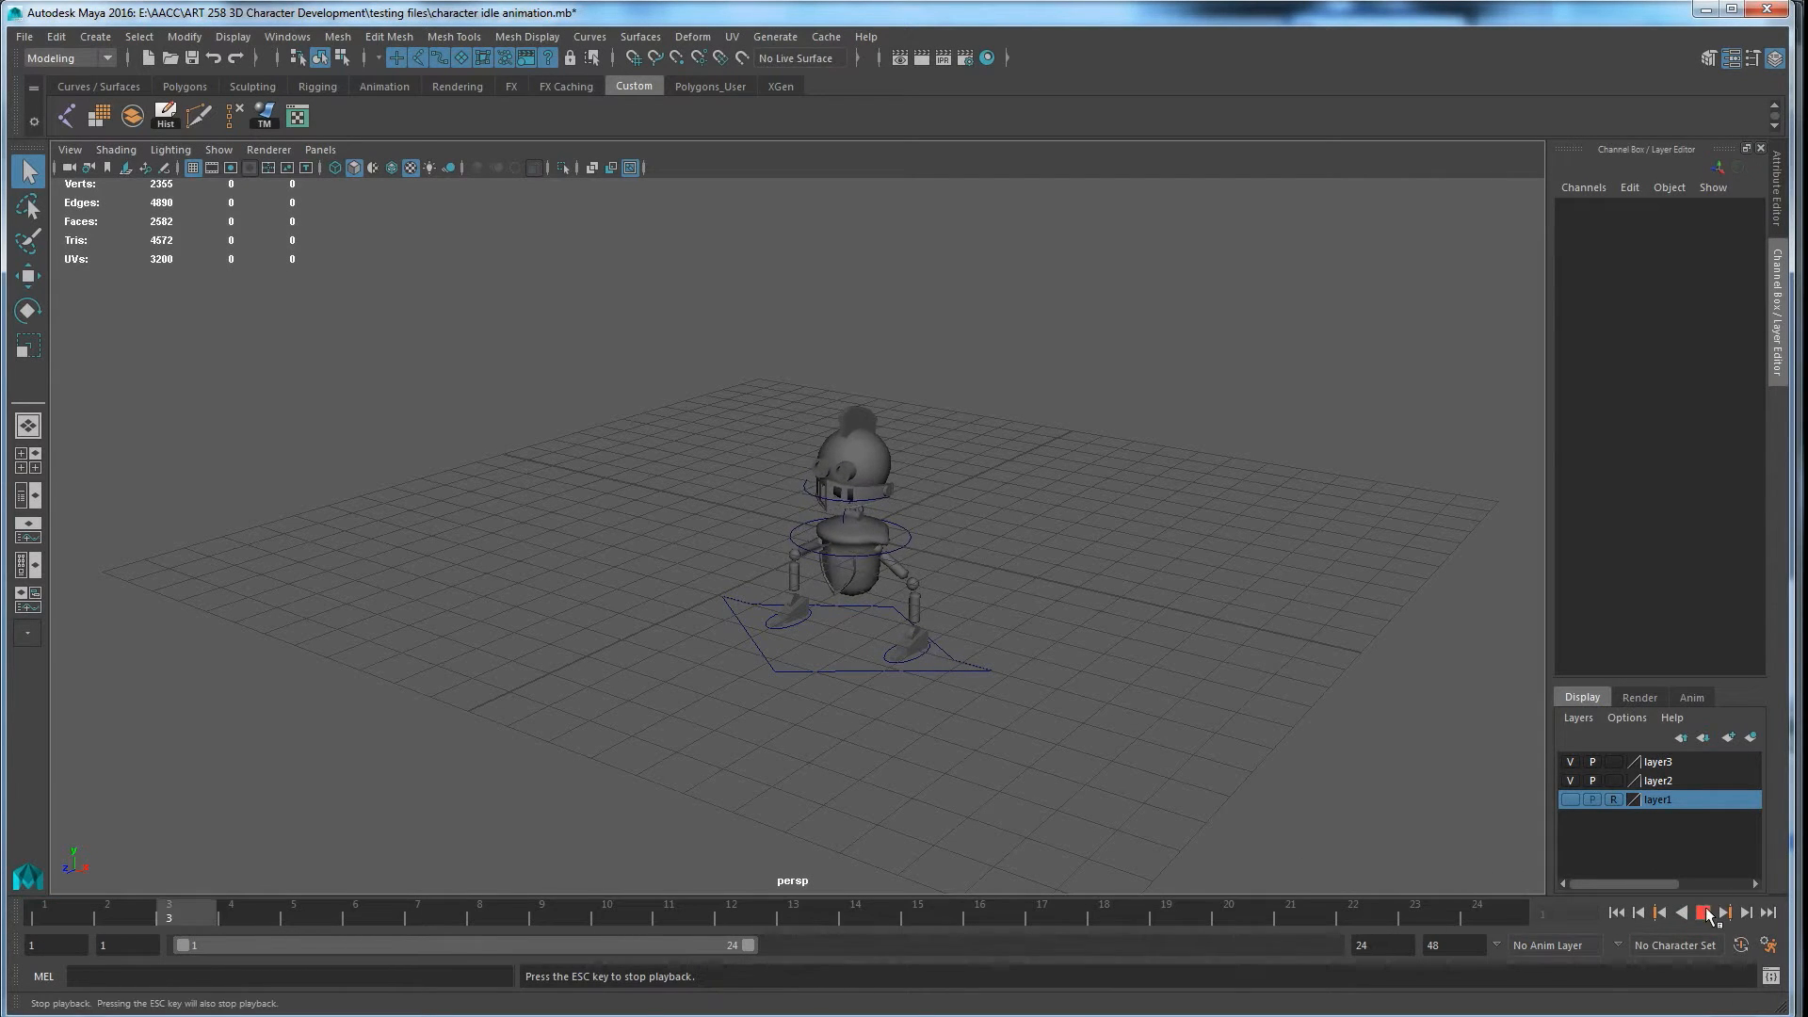
{"action": "left_click", "coordinate": [1702, 912]}
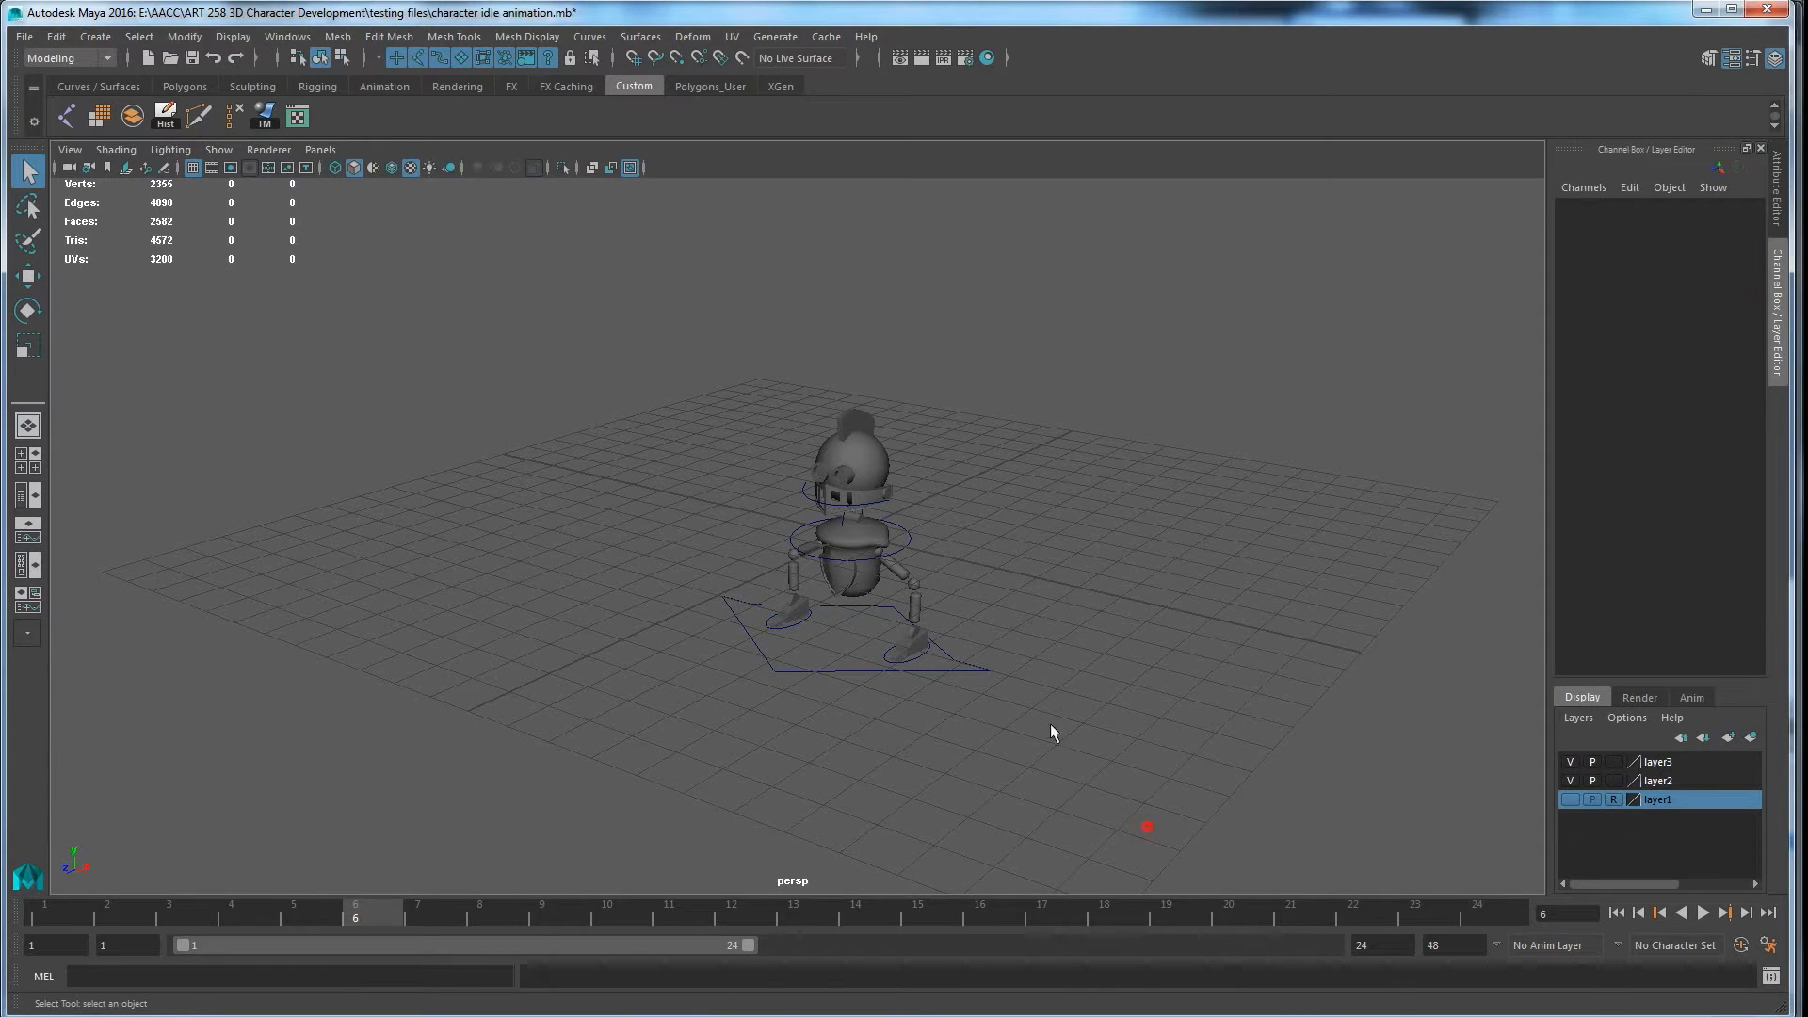
Step: Select the whole idle character, start exporting the selection and set the Bake Animation end frame to 23
{"action": "left_click_drag", "start_coordinate": [1150, 807], "coordinate": [369, 224]}
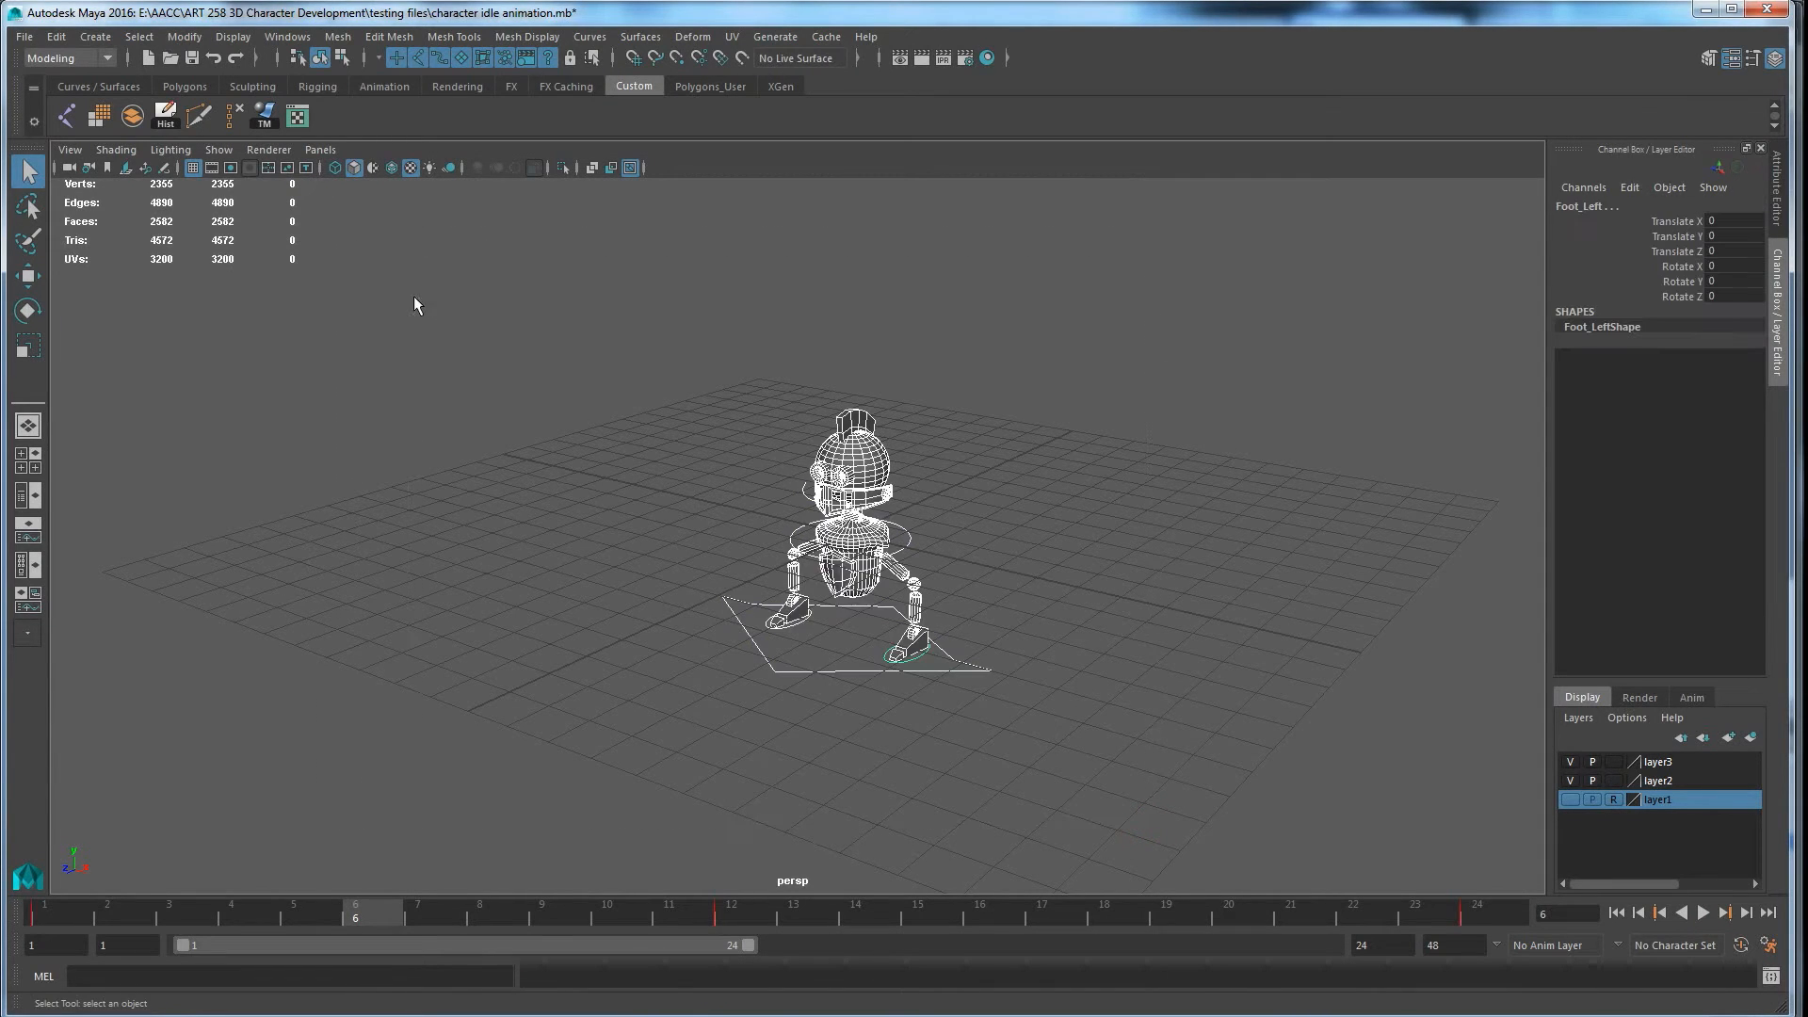
{"action": "left_click", "coordinate": [24, 36]}
{"action": "left_click", "coordinate": [118, 301]}
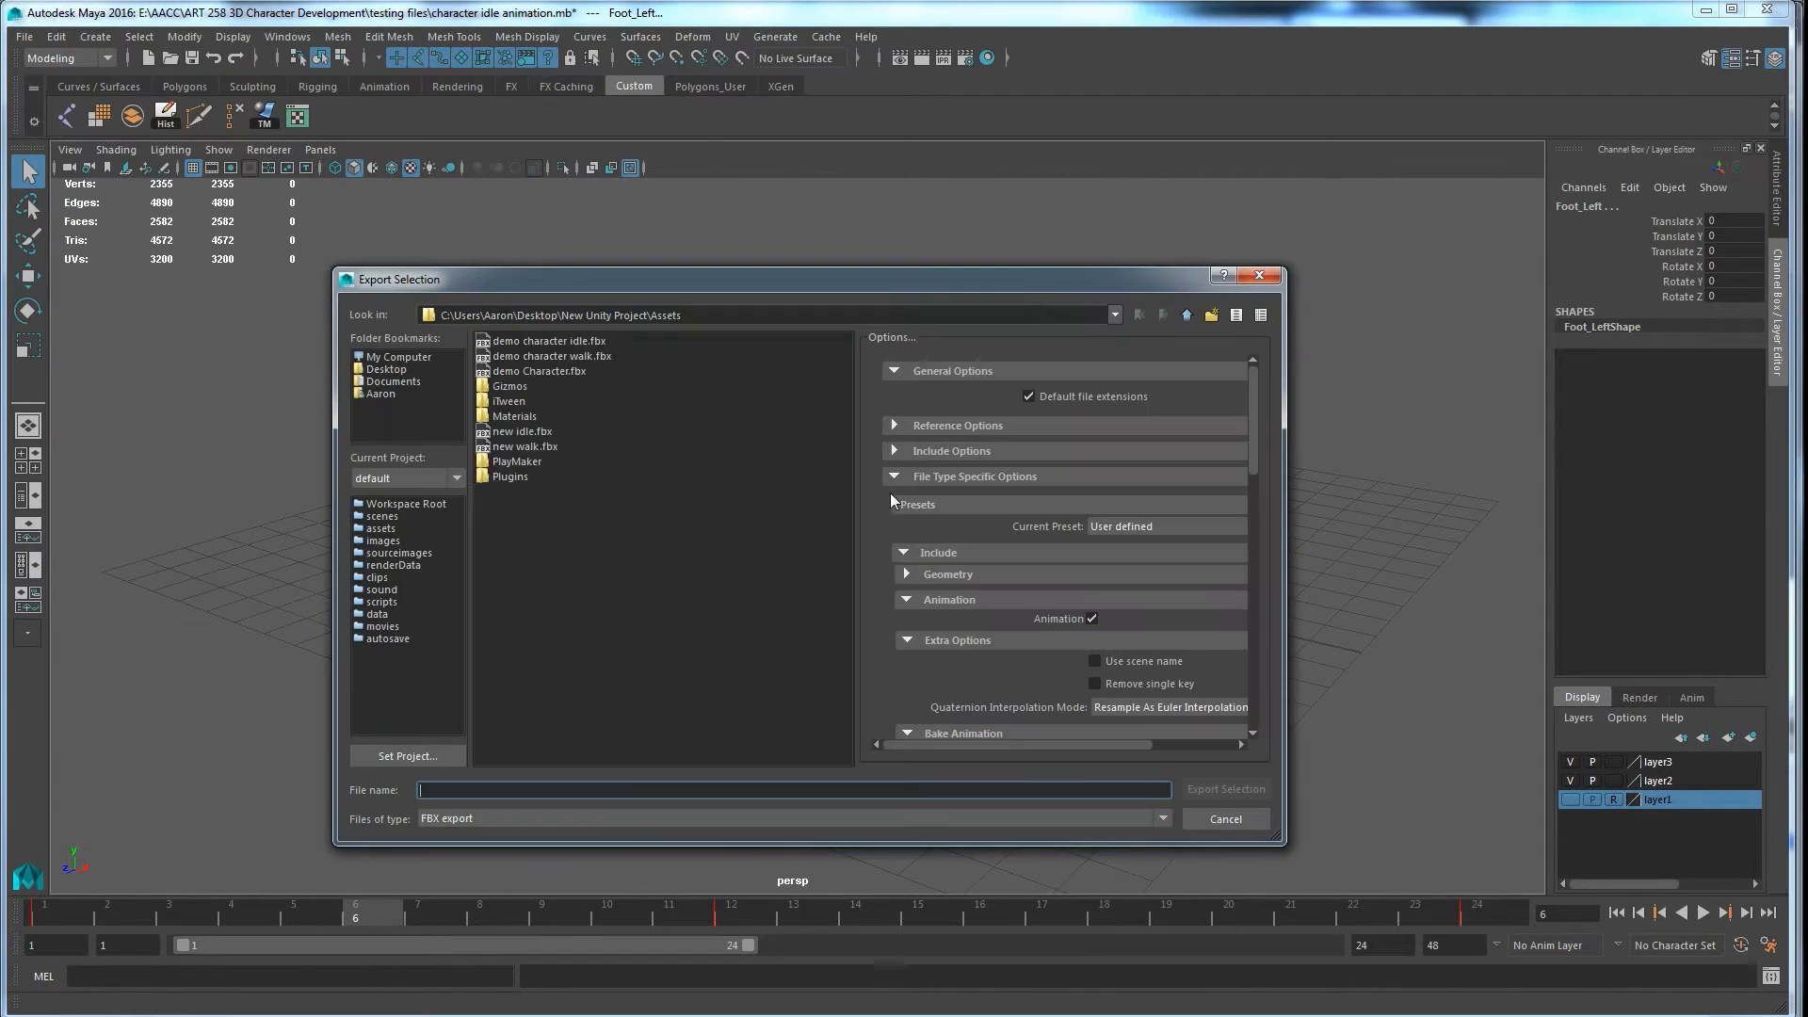
{"action": "scroll", "coordinate": [1108, 710], "scroll_direction": "down", "scroll_amount": 1}
{"action": "double_click", "coordinate": [1107, 687]}
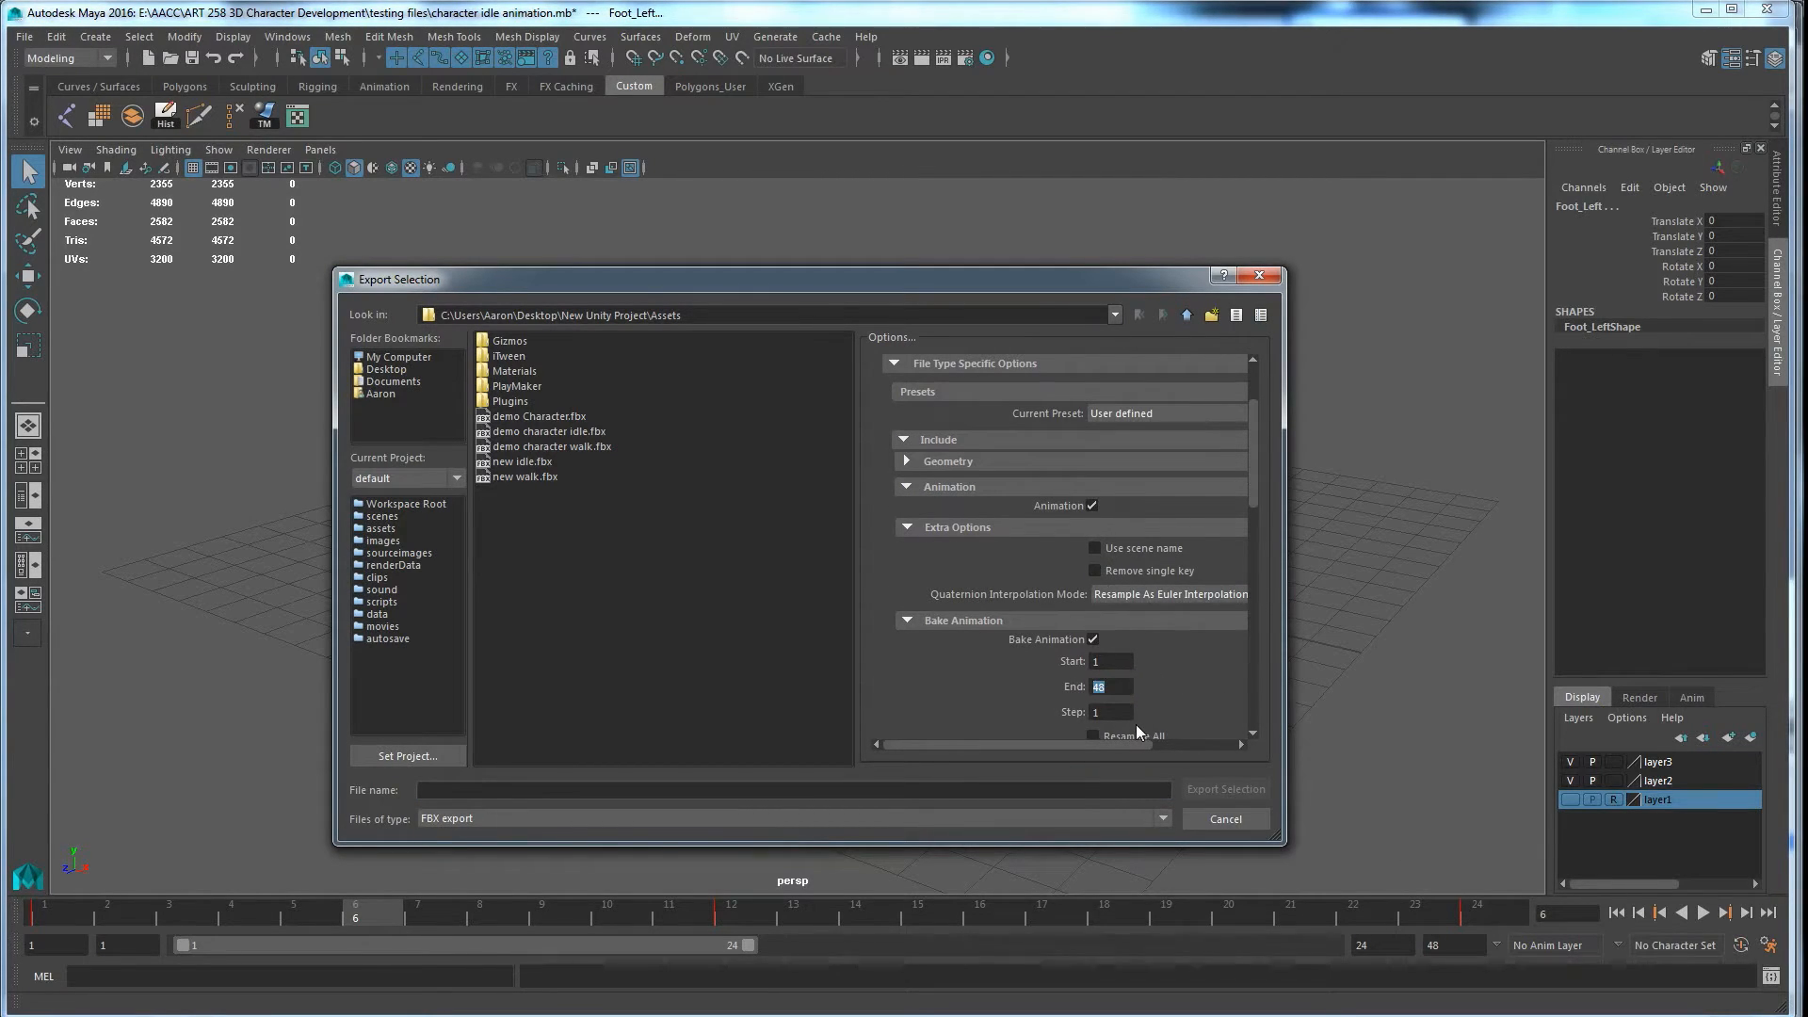
{"action": "type", "text": "24"}
Step: Export the selection as Character Idle into the Demo Basic Character Project's Assets/Models folder, dismiss the export report and deselect the character
{"action": "left_click", "coordinate": [883, 789]}
{"action": "type", "text": "Character Idle"}
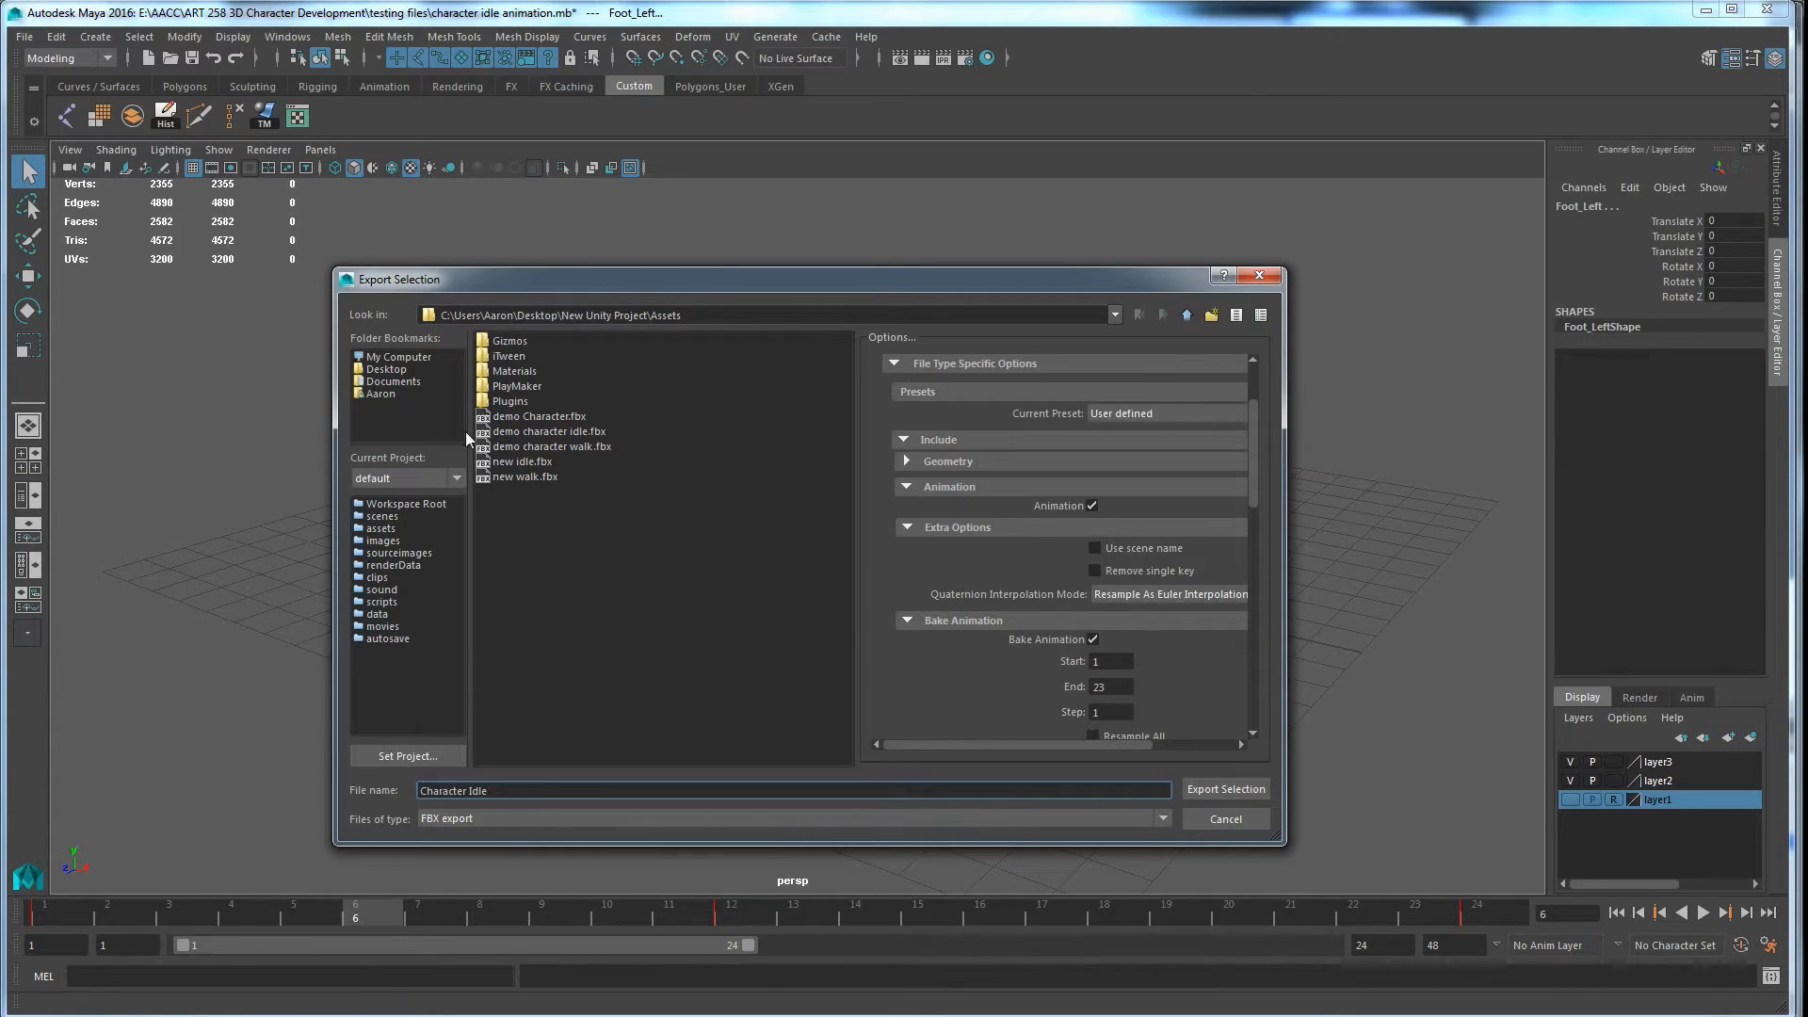
{"action": "left_click", "coordinate": [395, 367]}
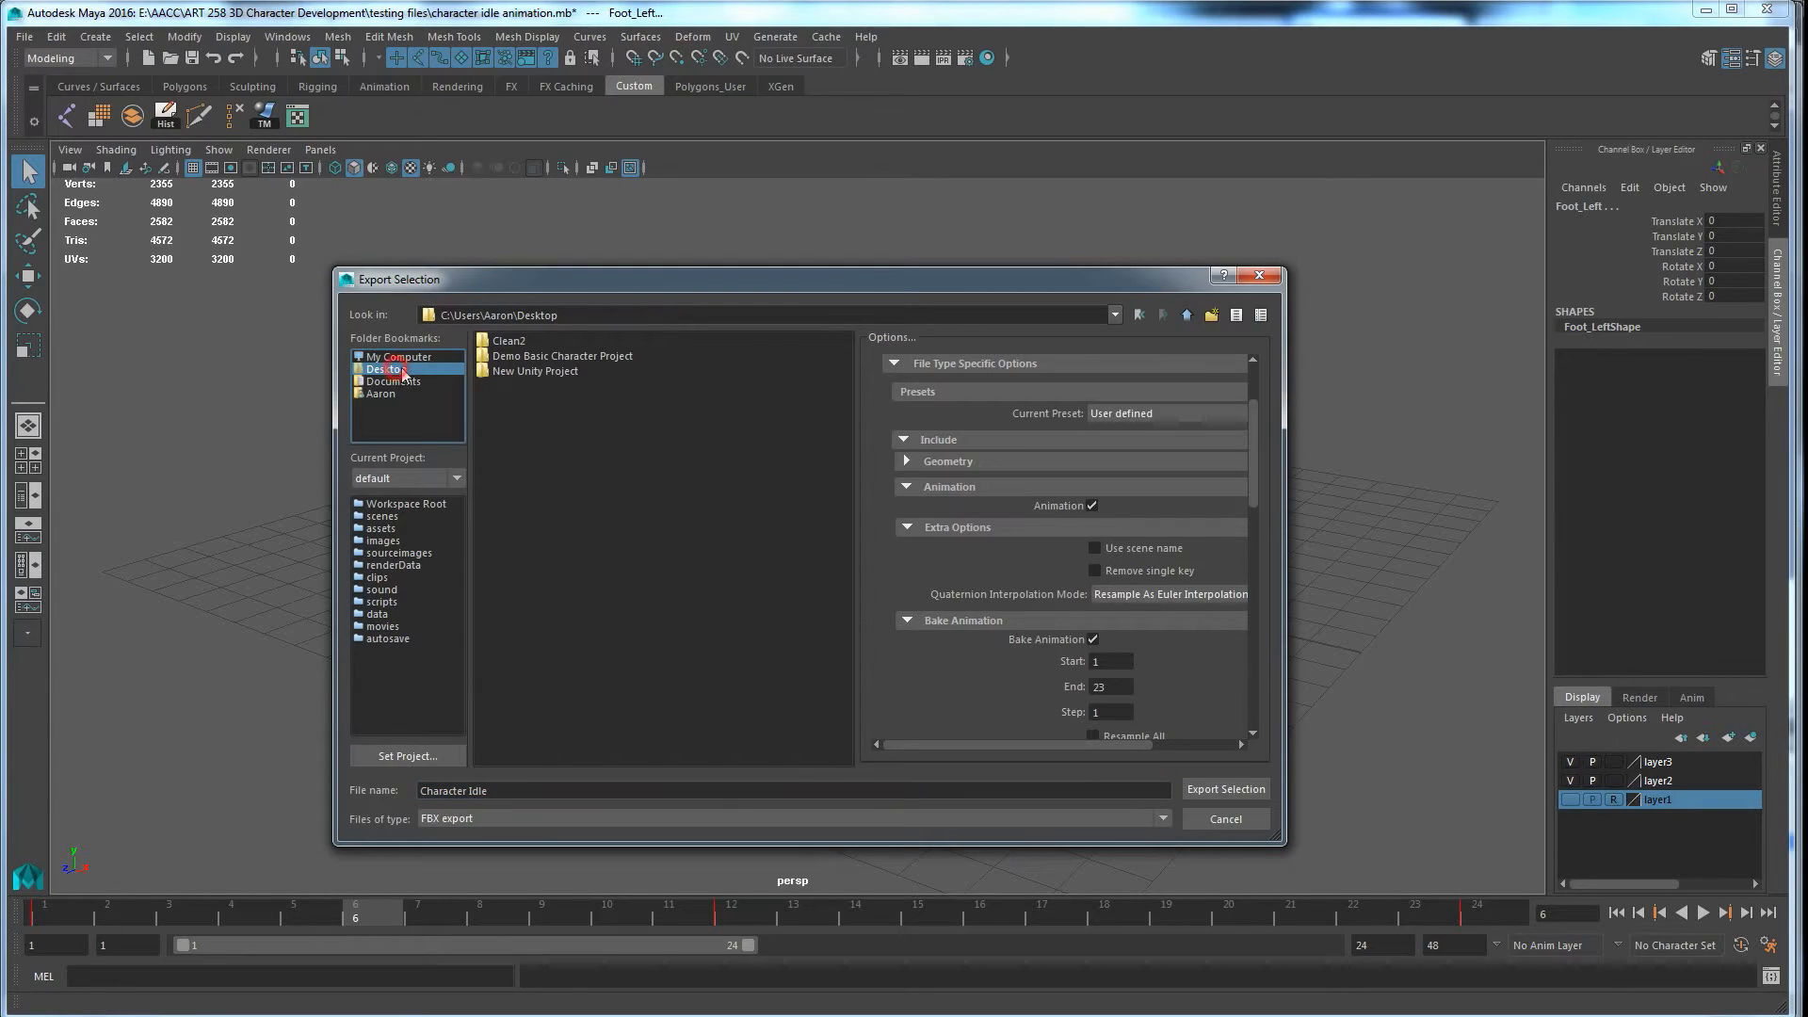
{"action": "double_click", "coordinate": [513, 356]}
{"action": "double_click", "coordinate": [509, 341]}
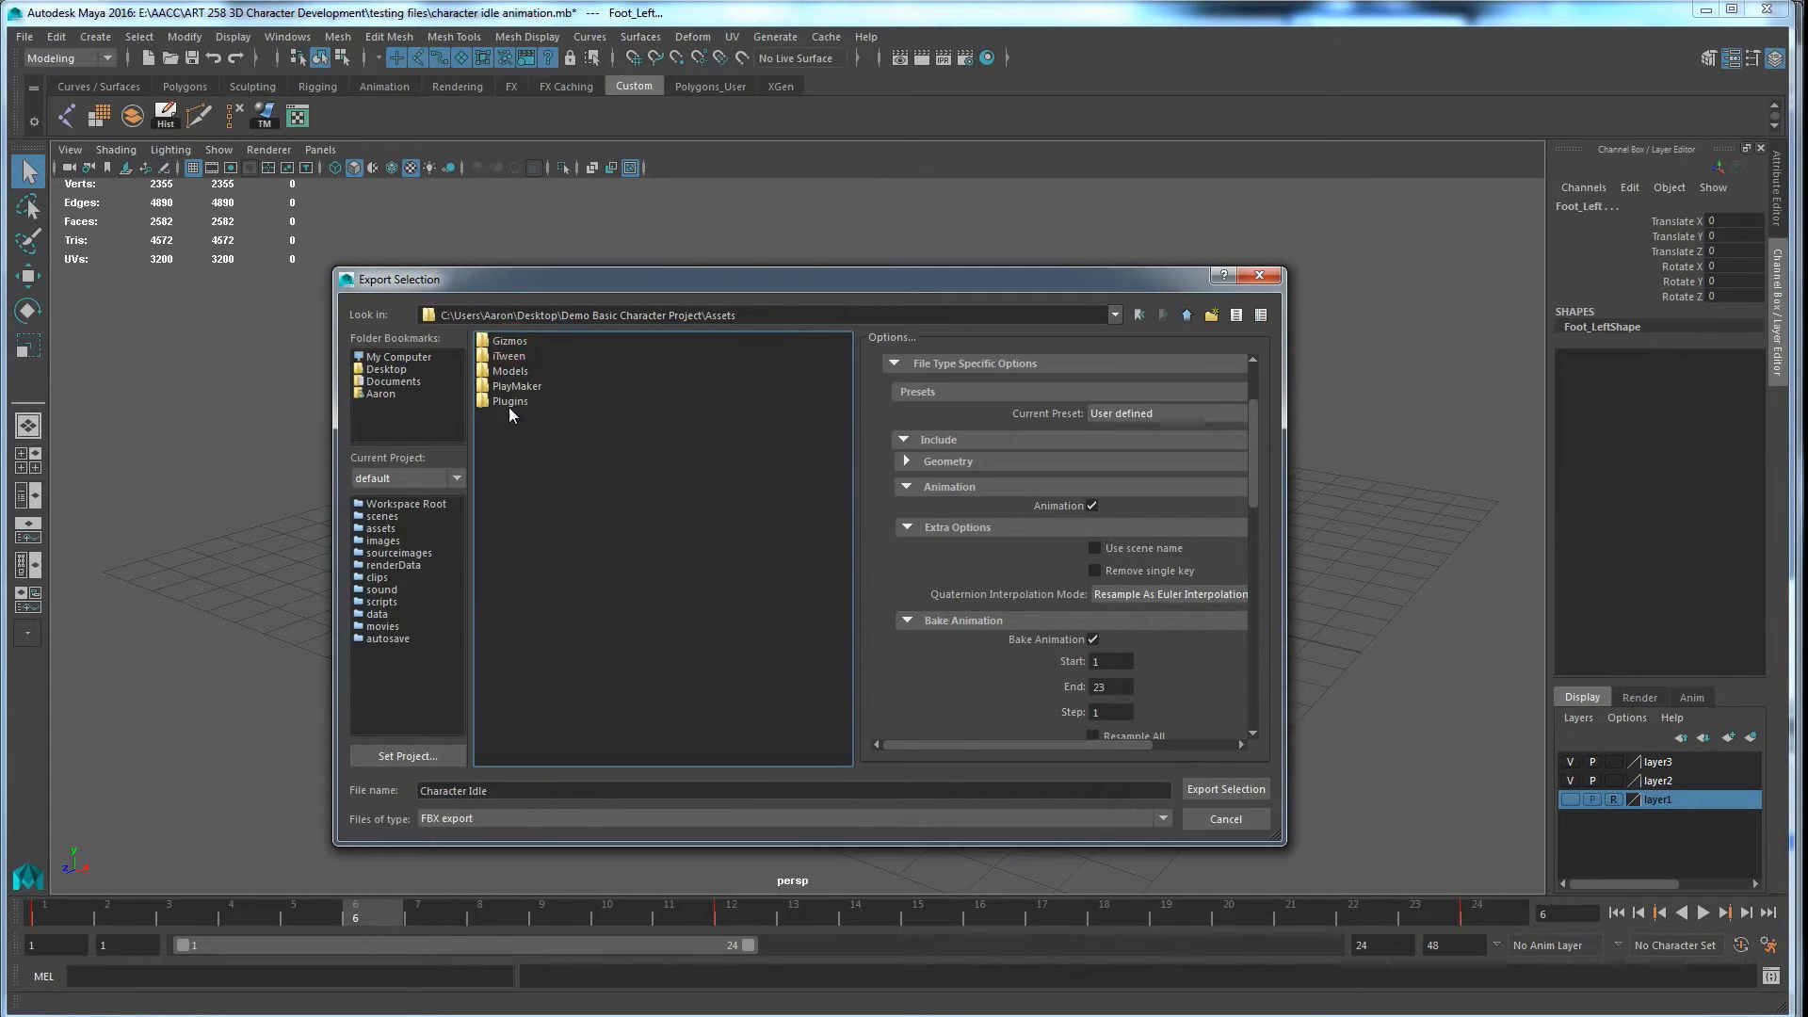
{"action": "double_click", "coordinate": [509, 370]}
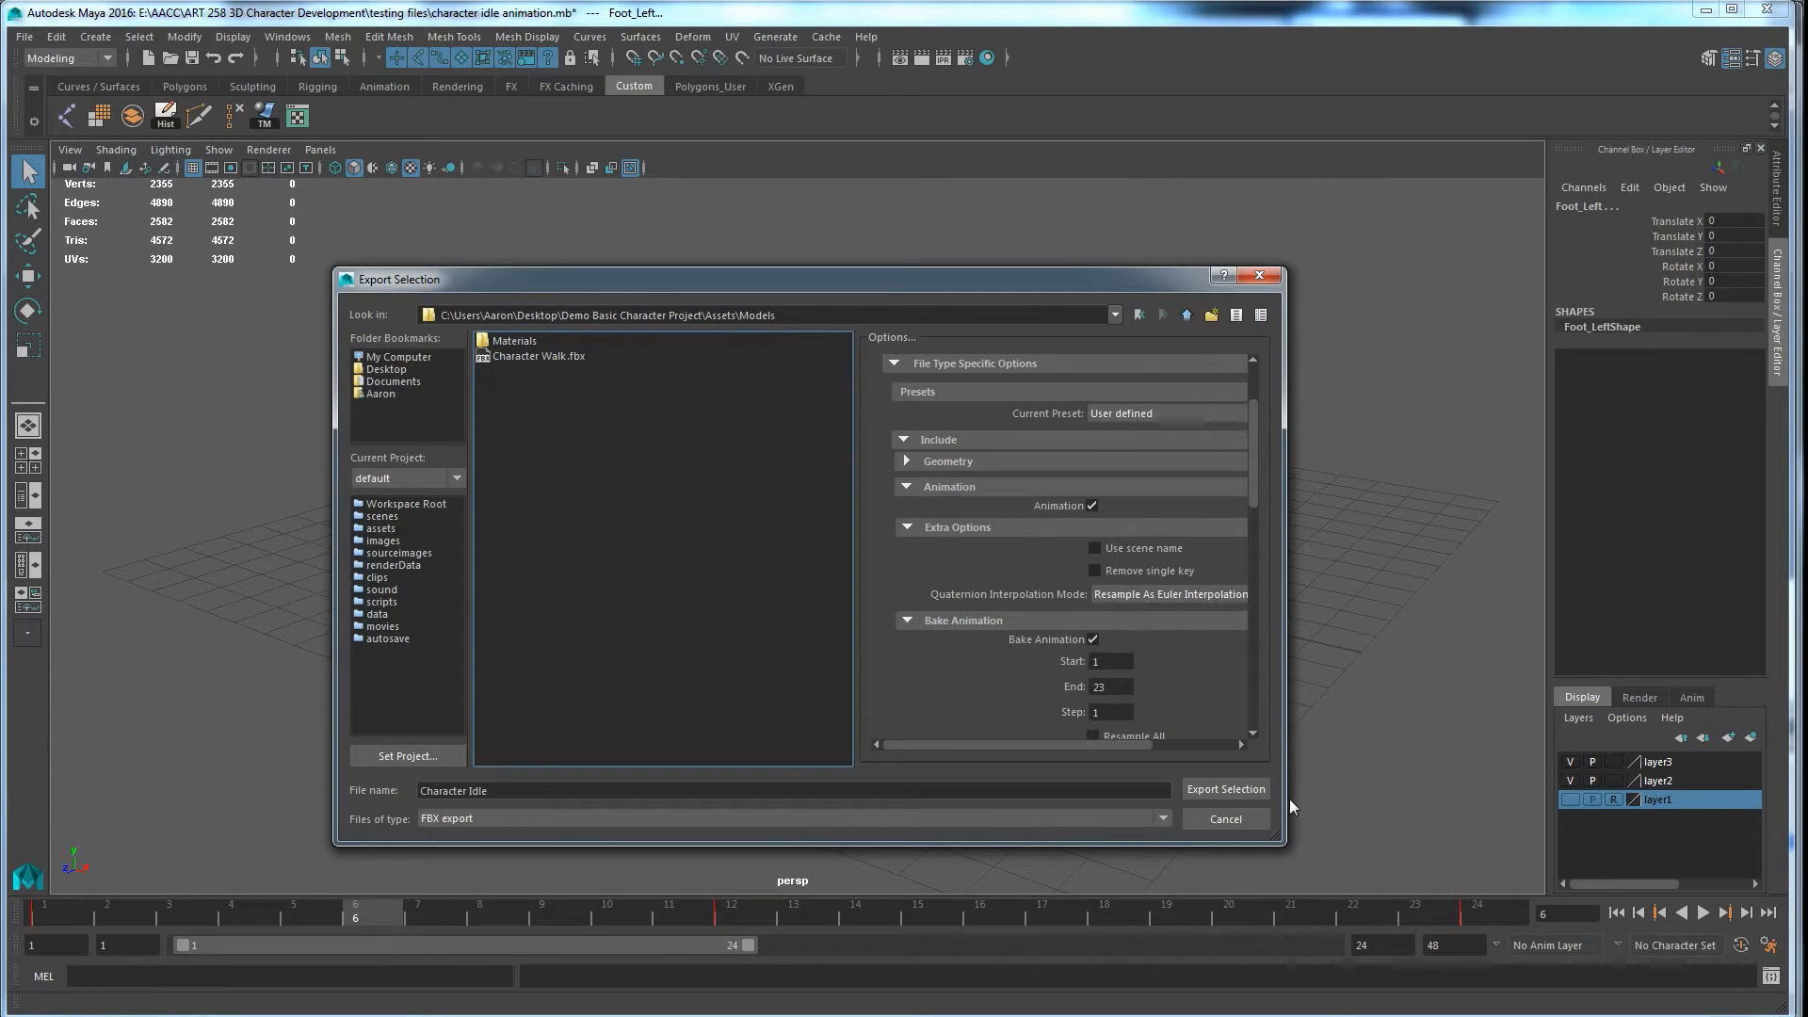
{"action": "left_click", "coordinate": [1243, 787]}
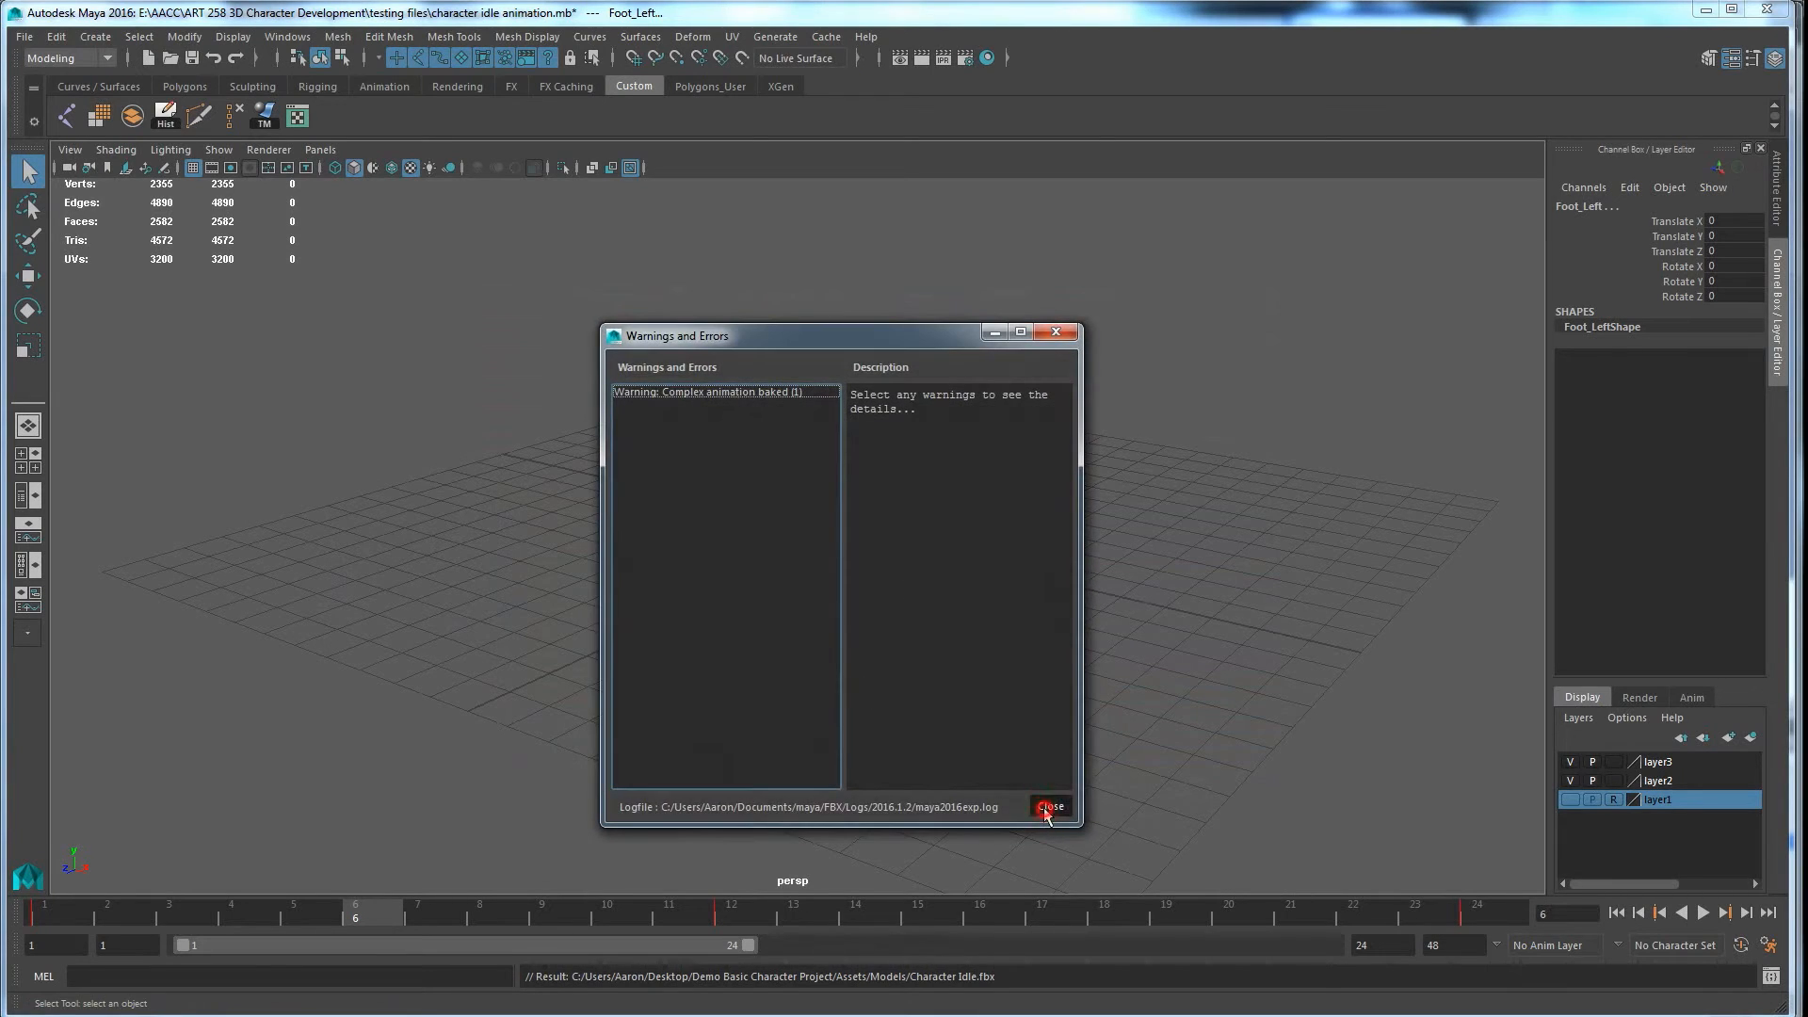
{"action": "left_click", "coordinate": [1048, 807]}
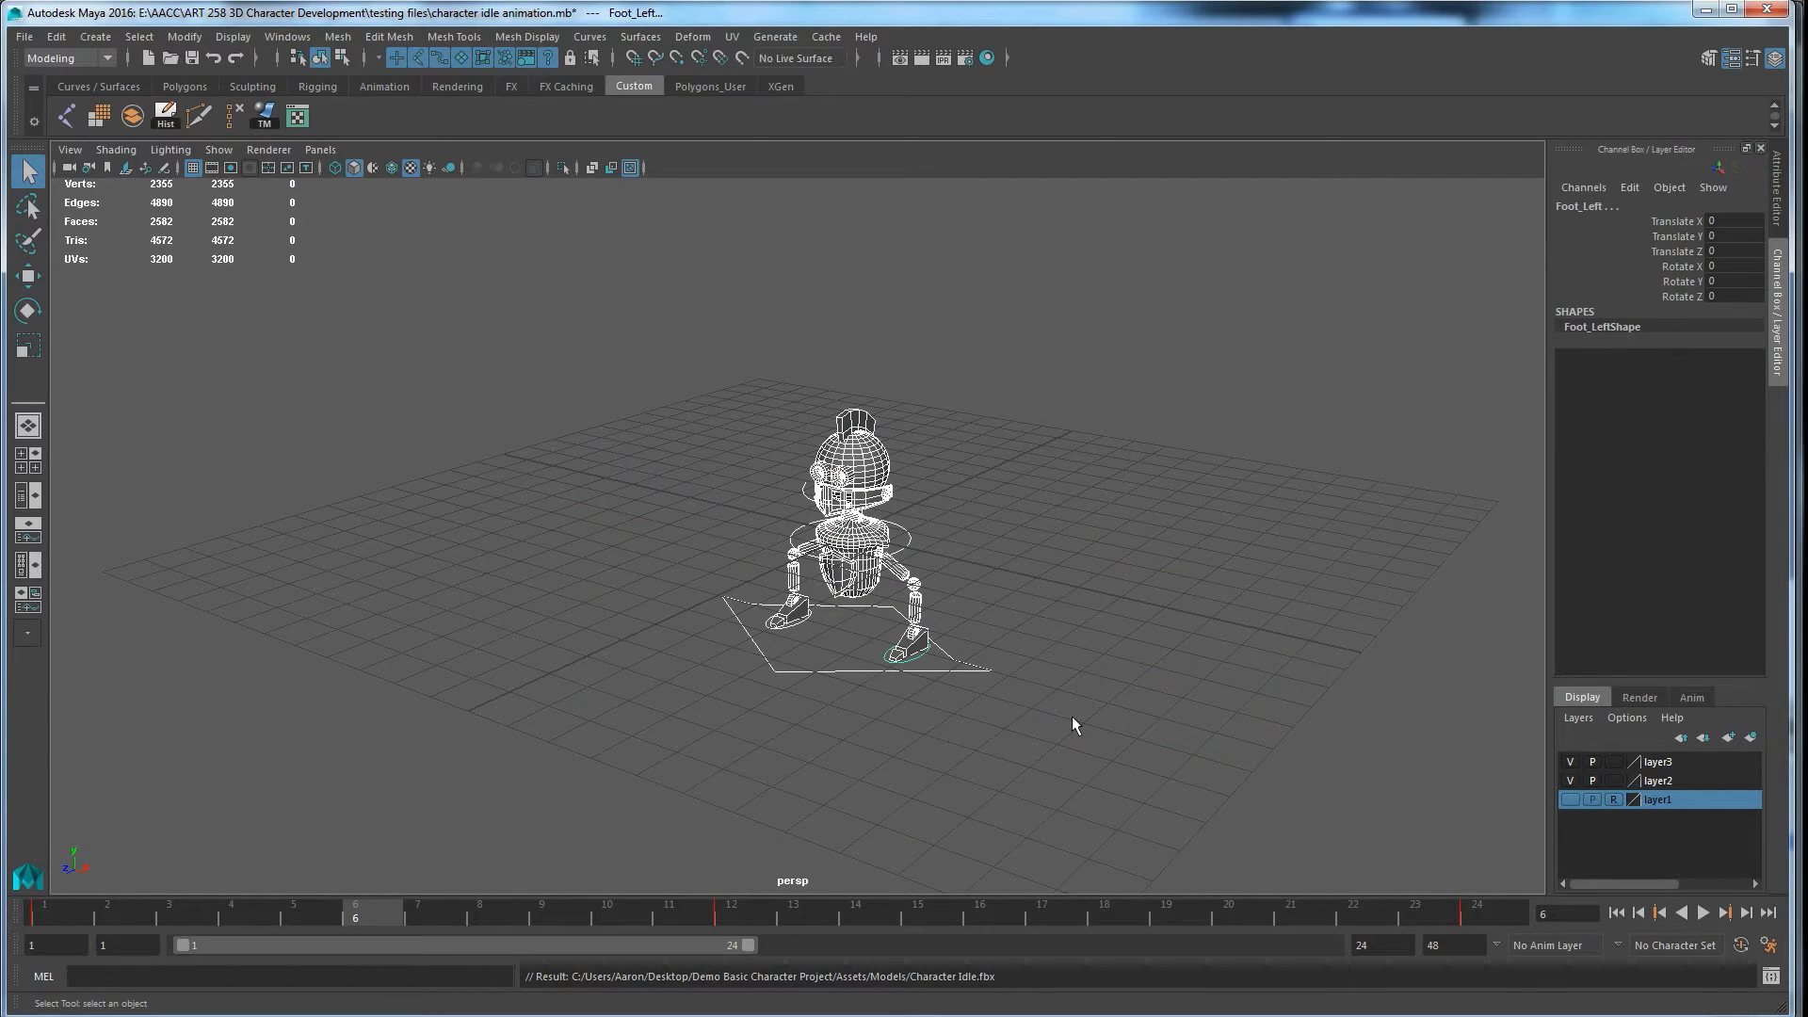
{"action": "left_click", "coordinate": [1073, 719]}
{"action": "key", "text": "5"}
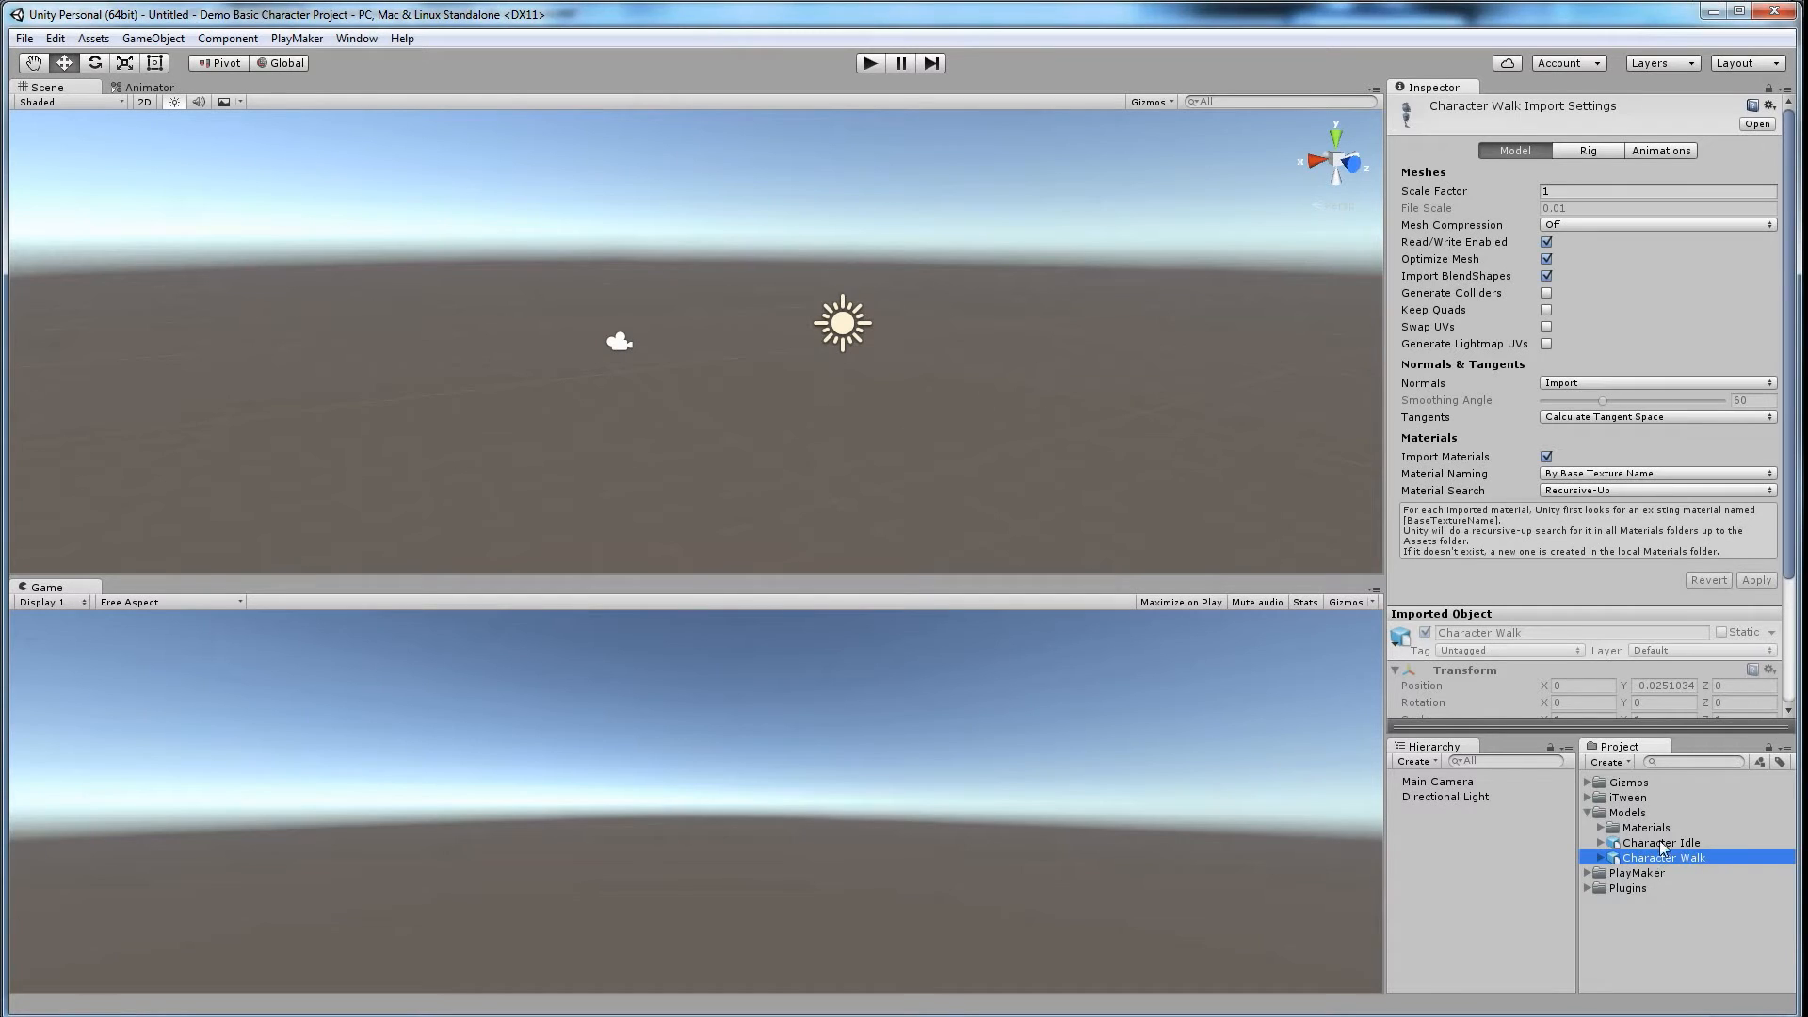
Step: Switch to Unity and apply a Scale Factor of 100 to the Character Walk model
{"action": "left_click", "coordinate": [1666, 843]}
{"action": "left_click", "coordinate": [1670, 856]}
{"action": "left_click", "coordinate": [1558, 190]}
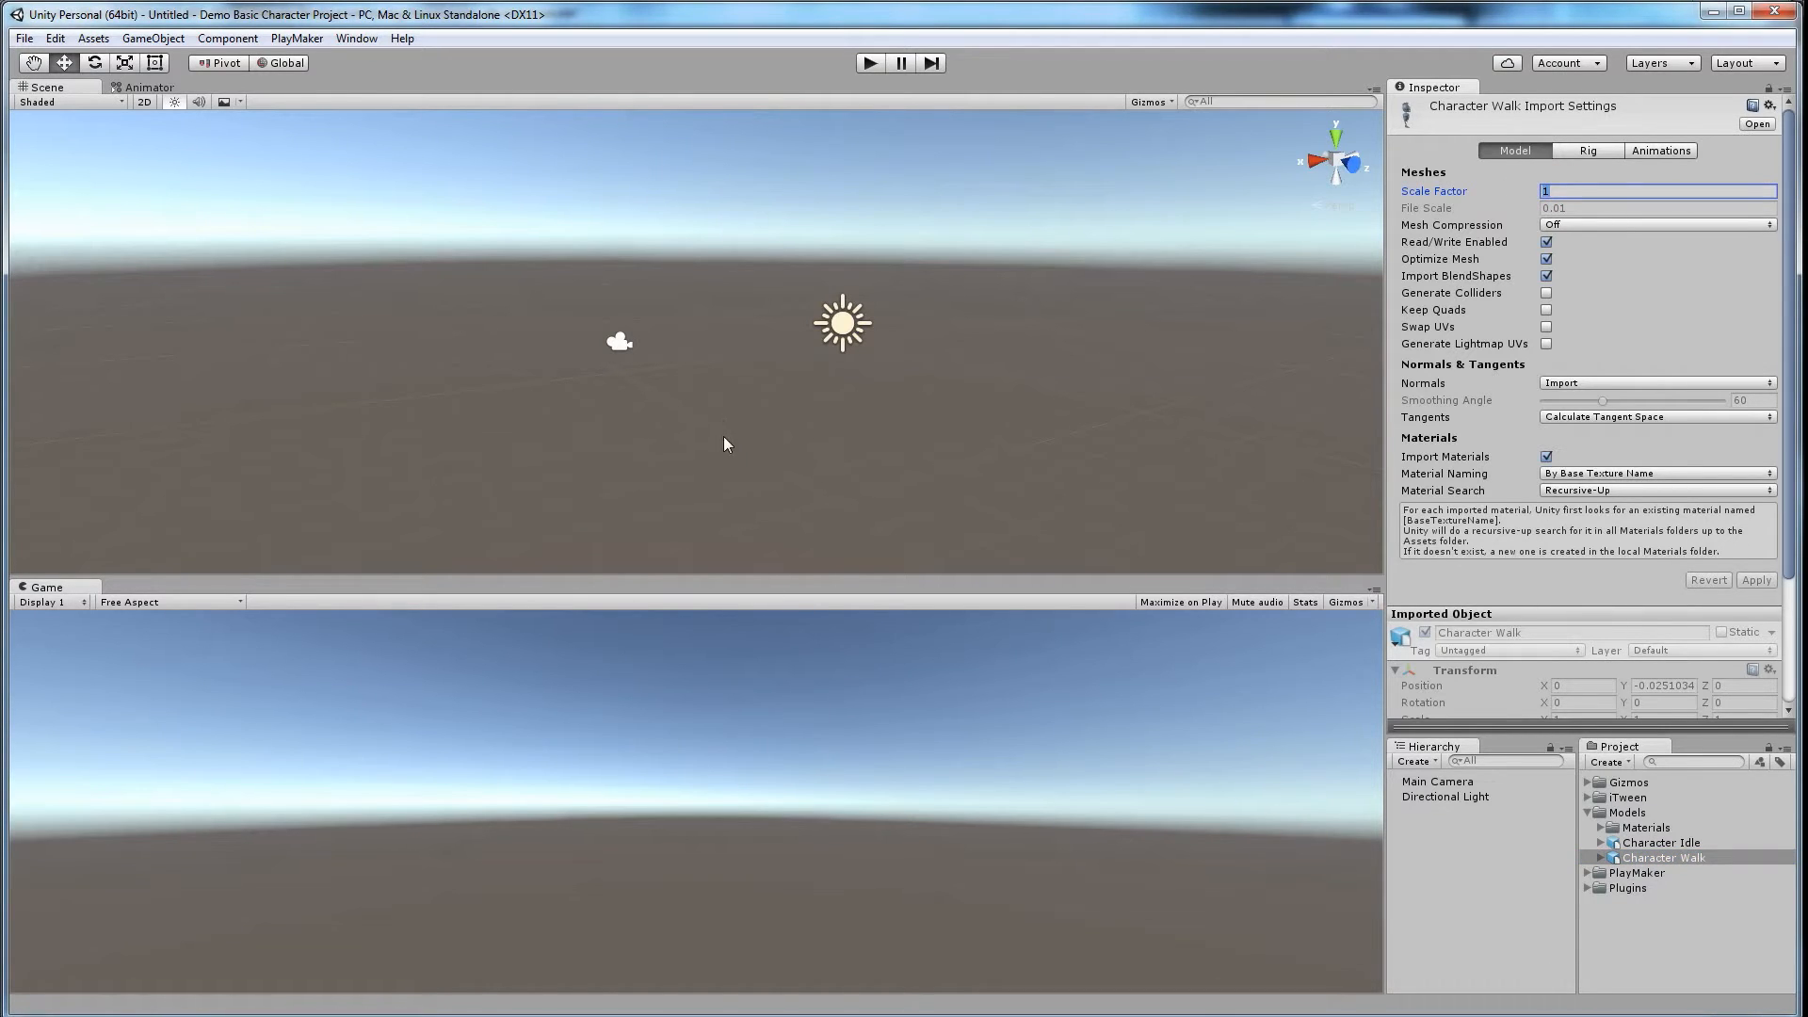
{"action": "left_click", "coordinate": [1622, 193]}
{"action": "type", "text": "00"}
{"action": "left_click", "coordinate": [1757, 581]}
Step: Check Character Walk's rig settings and rename its animation clip to Walking
{"action": "left_click", "coordinate": [1589, 153]}
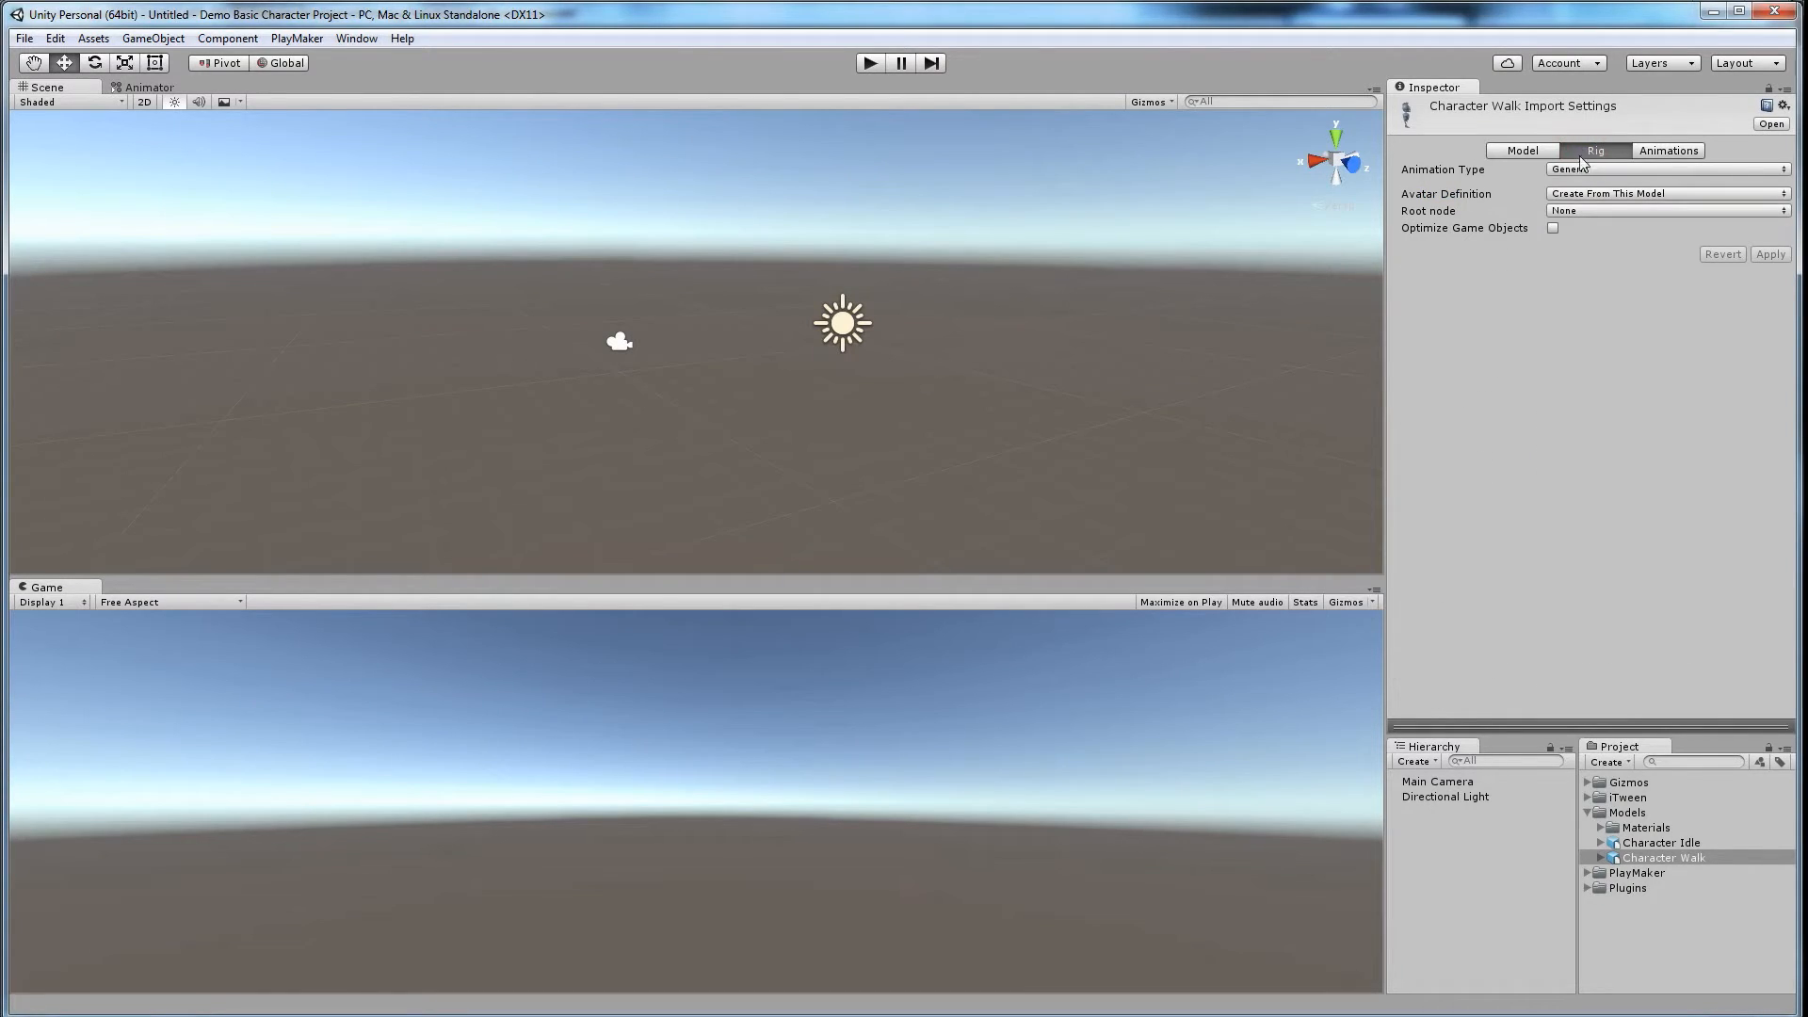
{"action": "left_click", "coordinate": [1669, 154]}
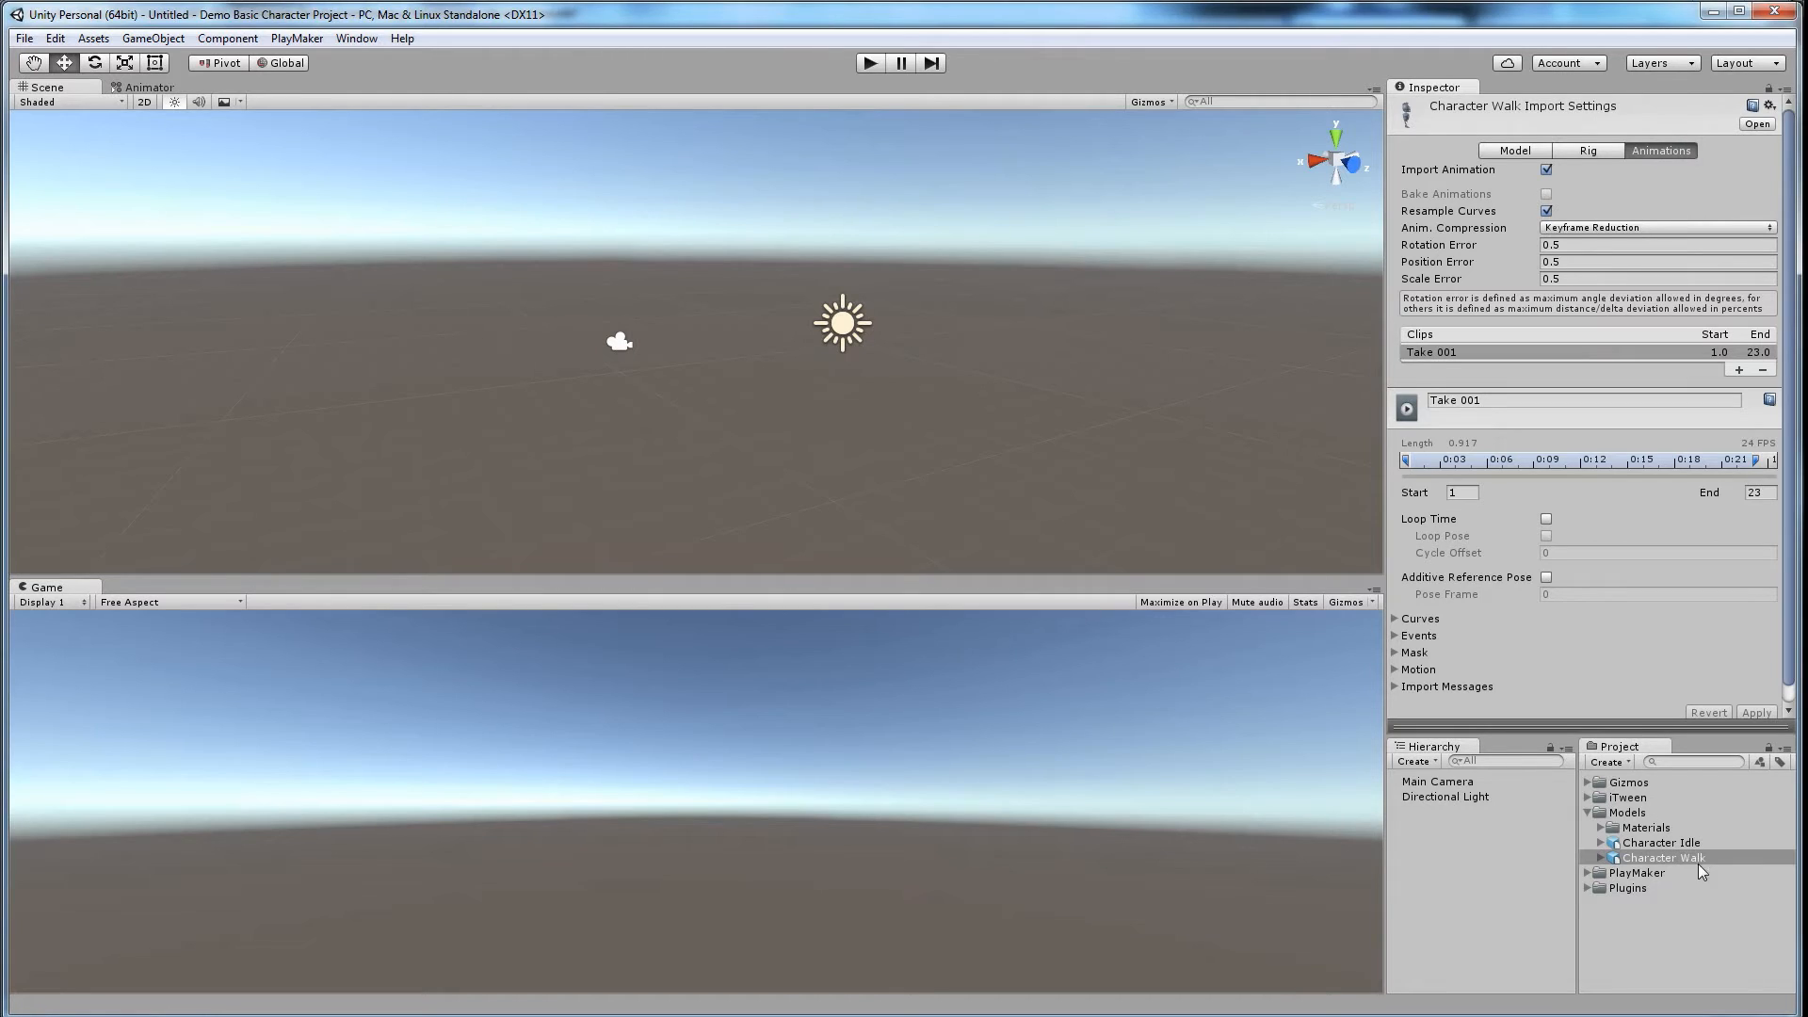
{"action": "left_click", "coordinate": [1486, 400]}
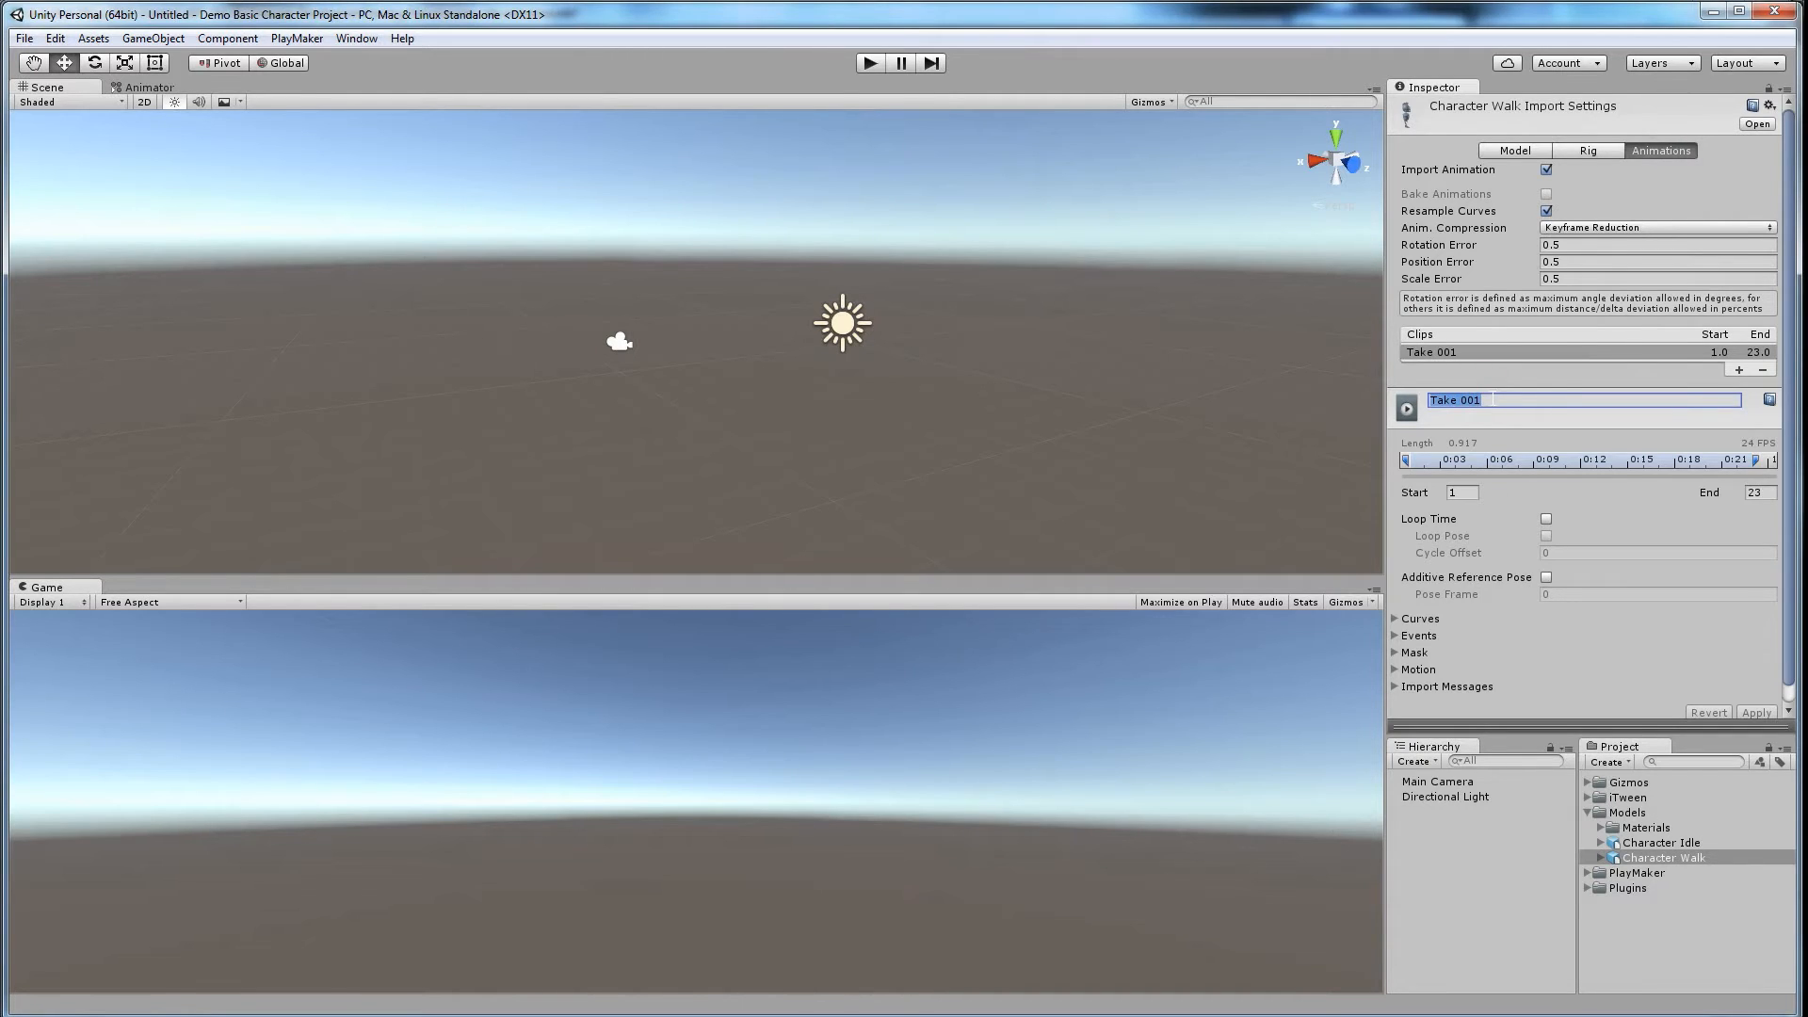
{"action": "type", "text": "Walking"}
{"action": "key", "text": "Return"}
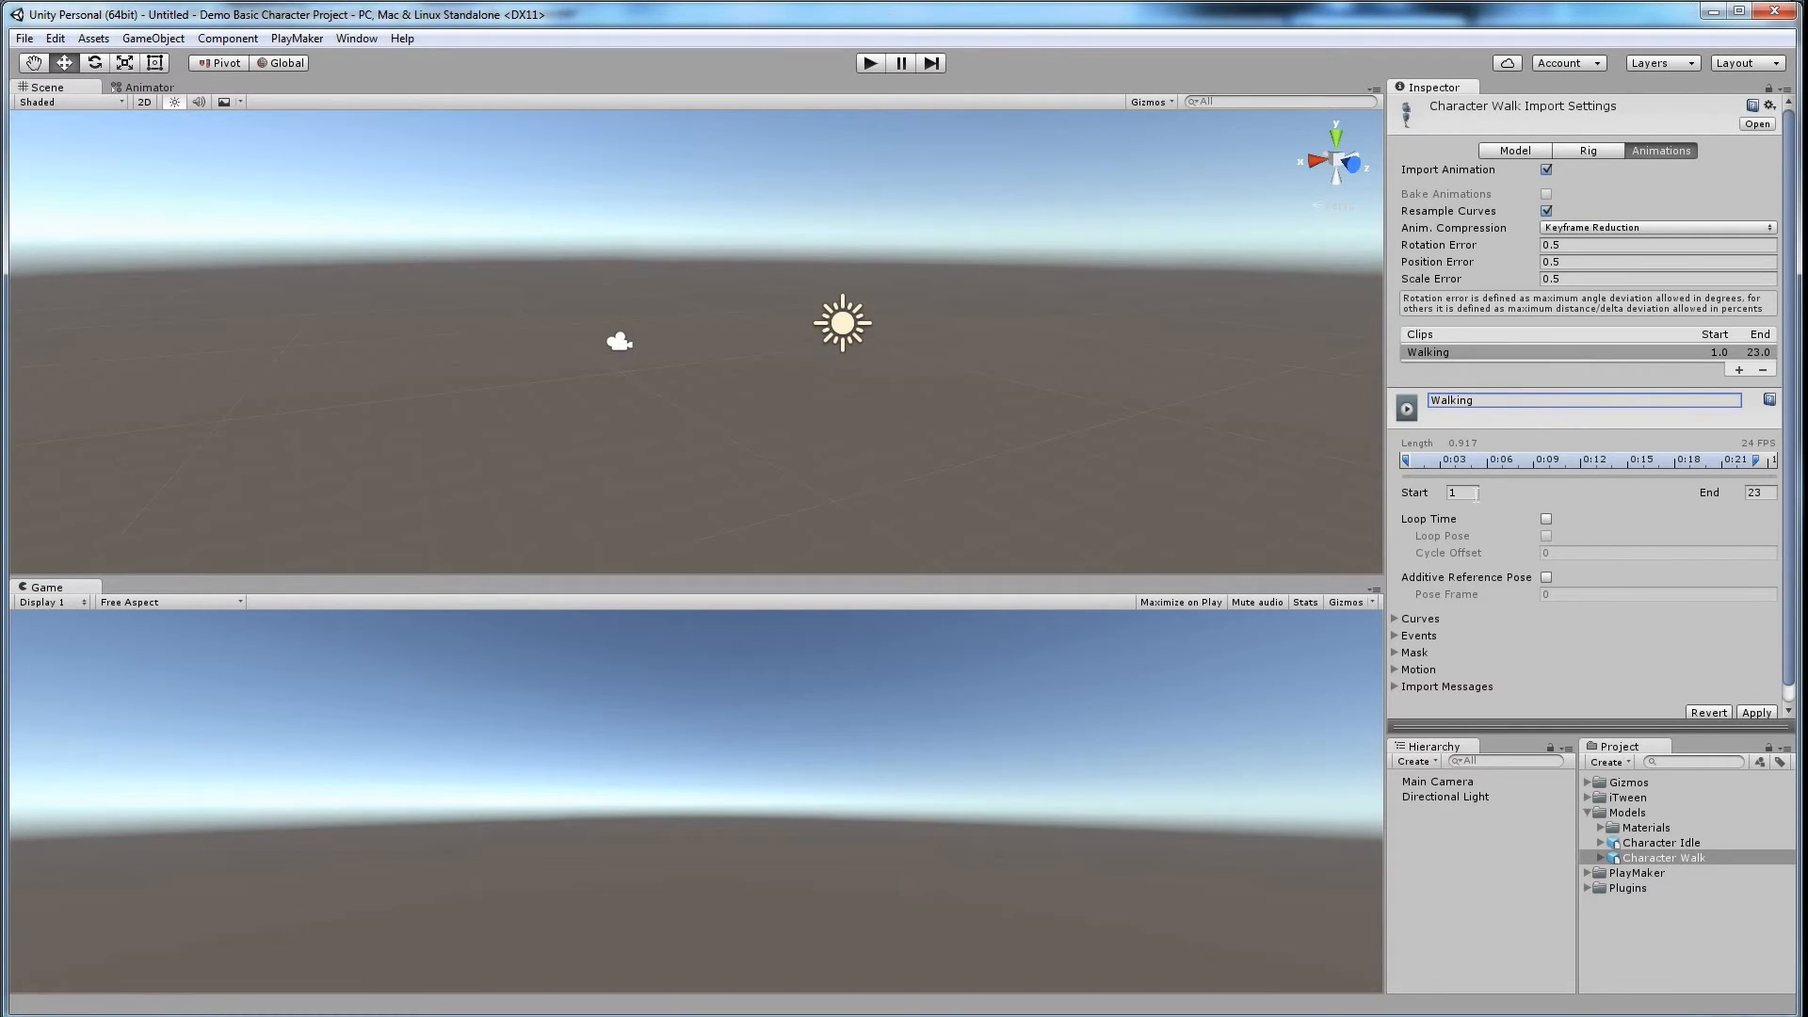
Step: Enable Loop Time and Loop Pose for the Walking clip and apply the import settings
{"action": "left_click", "coordinate": [1545, 519]}
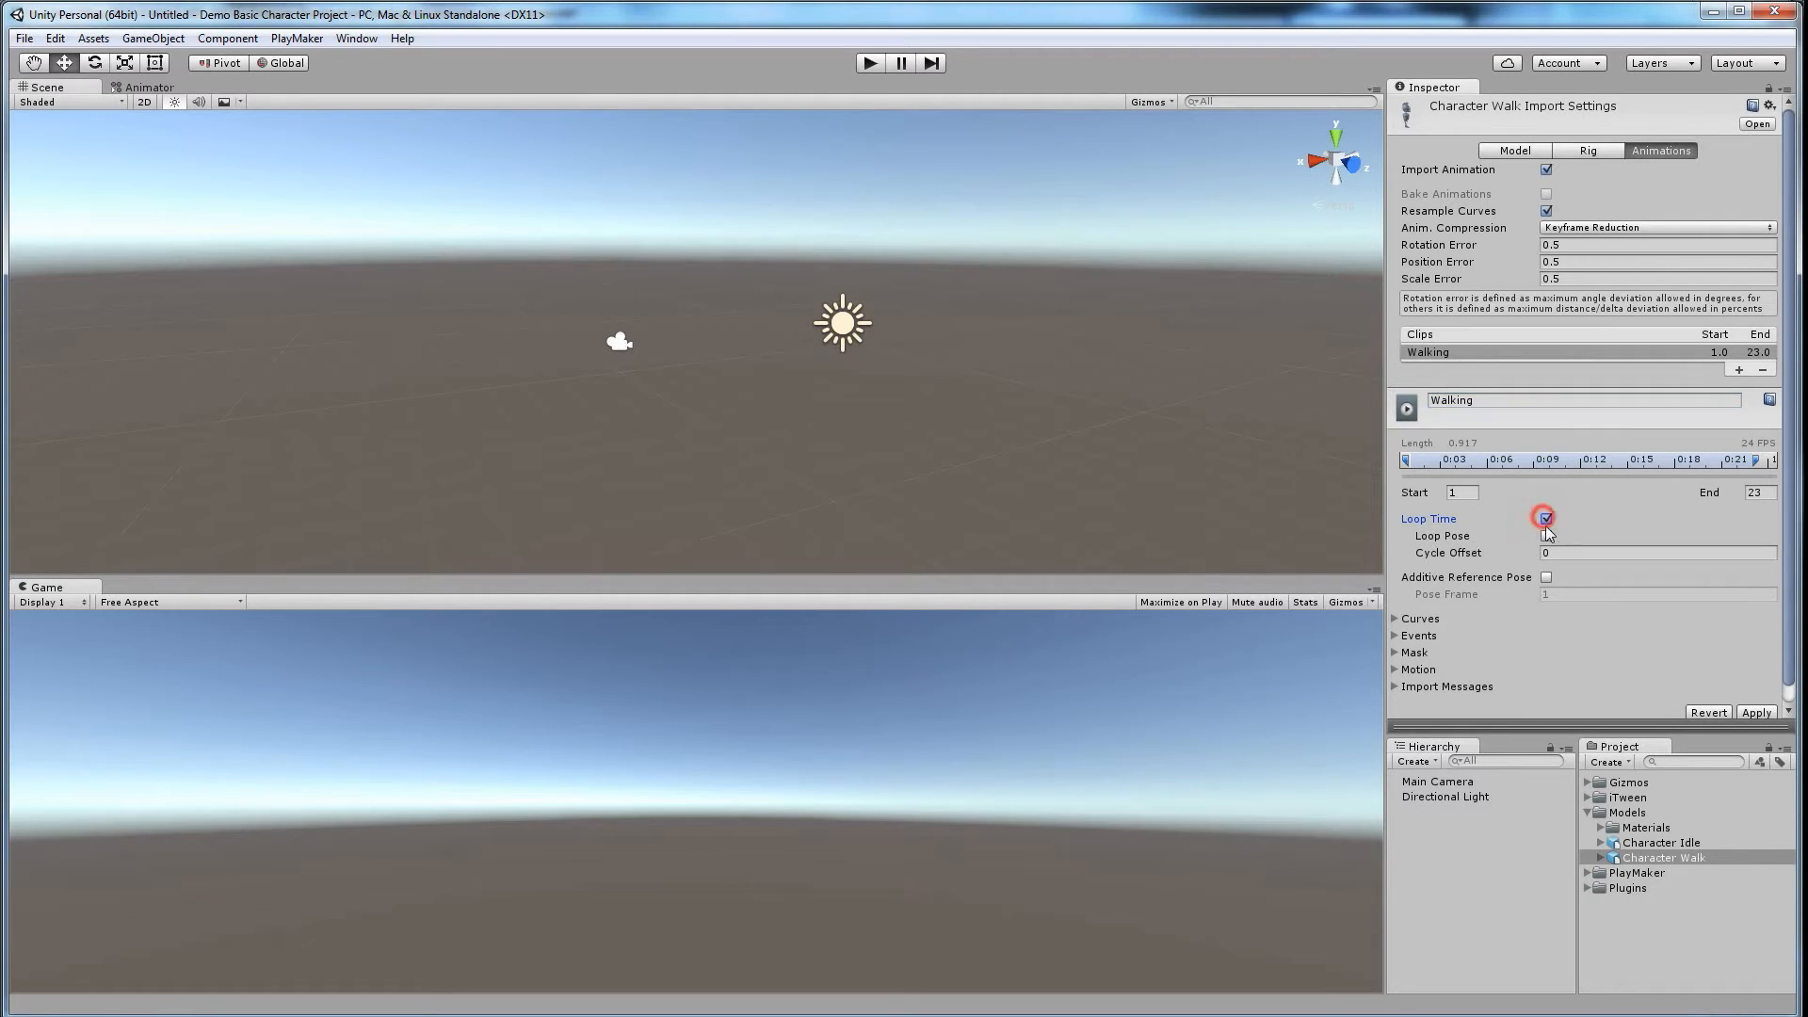
{"action": "left_click", "coordinate": [1546, 536]}
{"action": "scroll", "coordinate": [1556, 493], "scroll_direction": "down", "scroll_amount": 1}
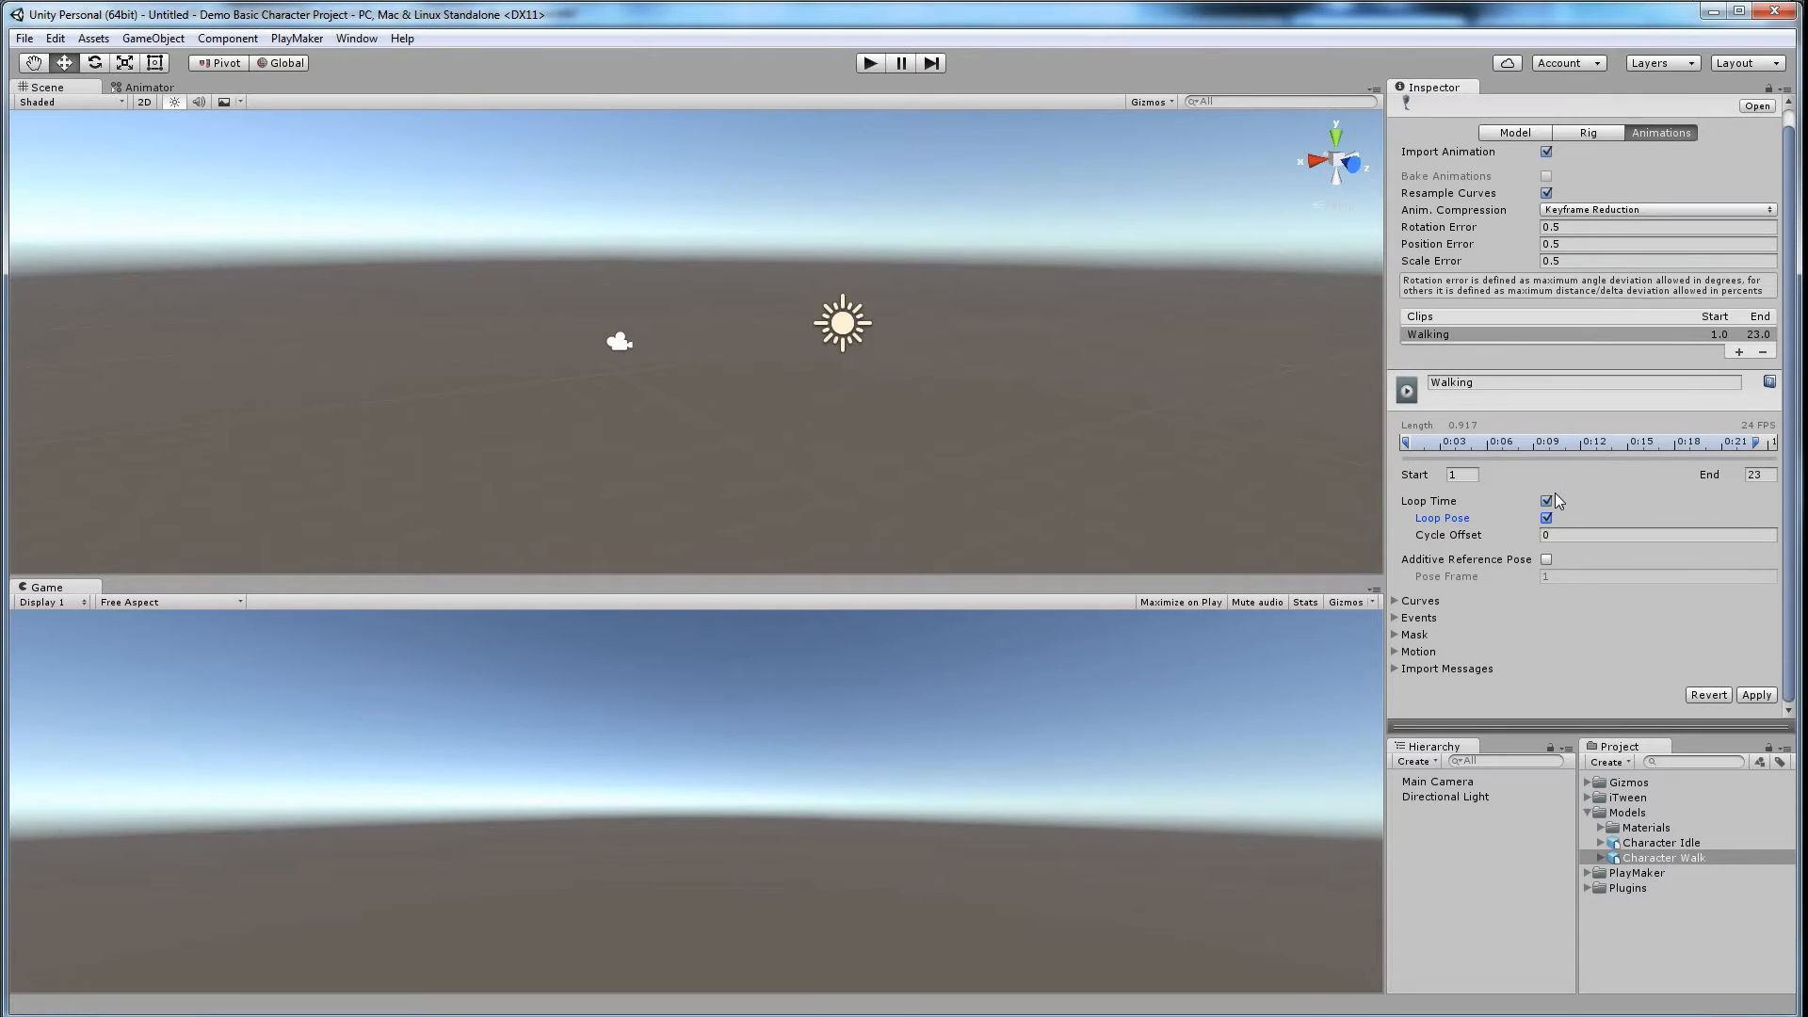
{"action": "left_click", "coordinate": [1757, 697]}
Step: Enable Loop Time and Loop Pose for Character Idle's animation clip and apply the import settings
{"action": "left_click", "coordinate": [1676, 841]}
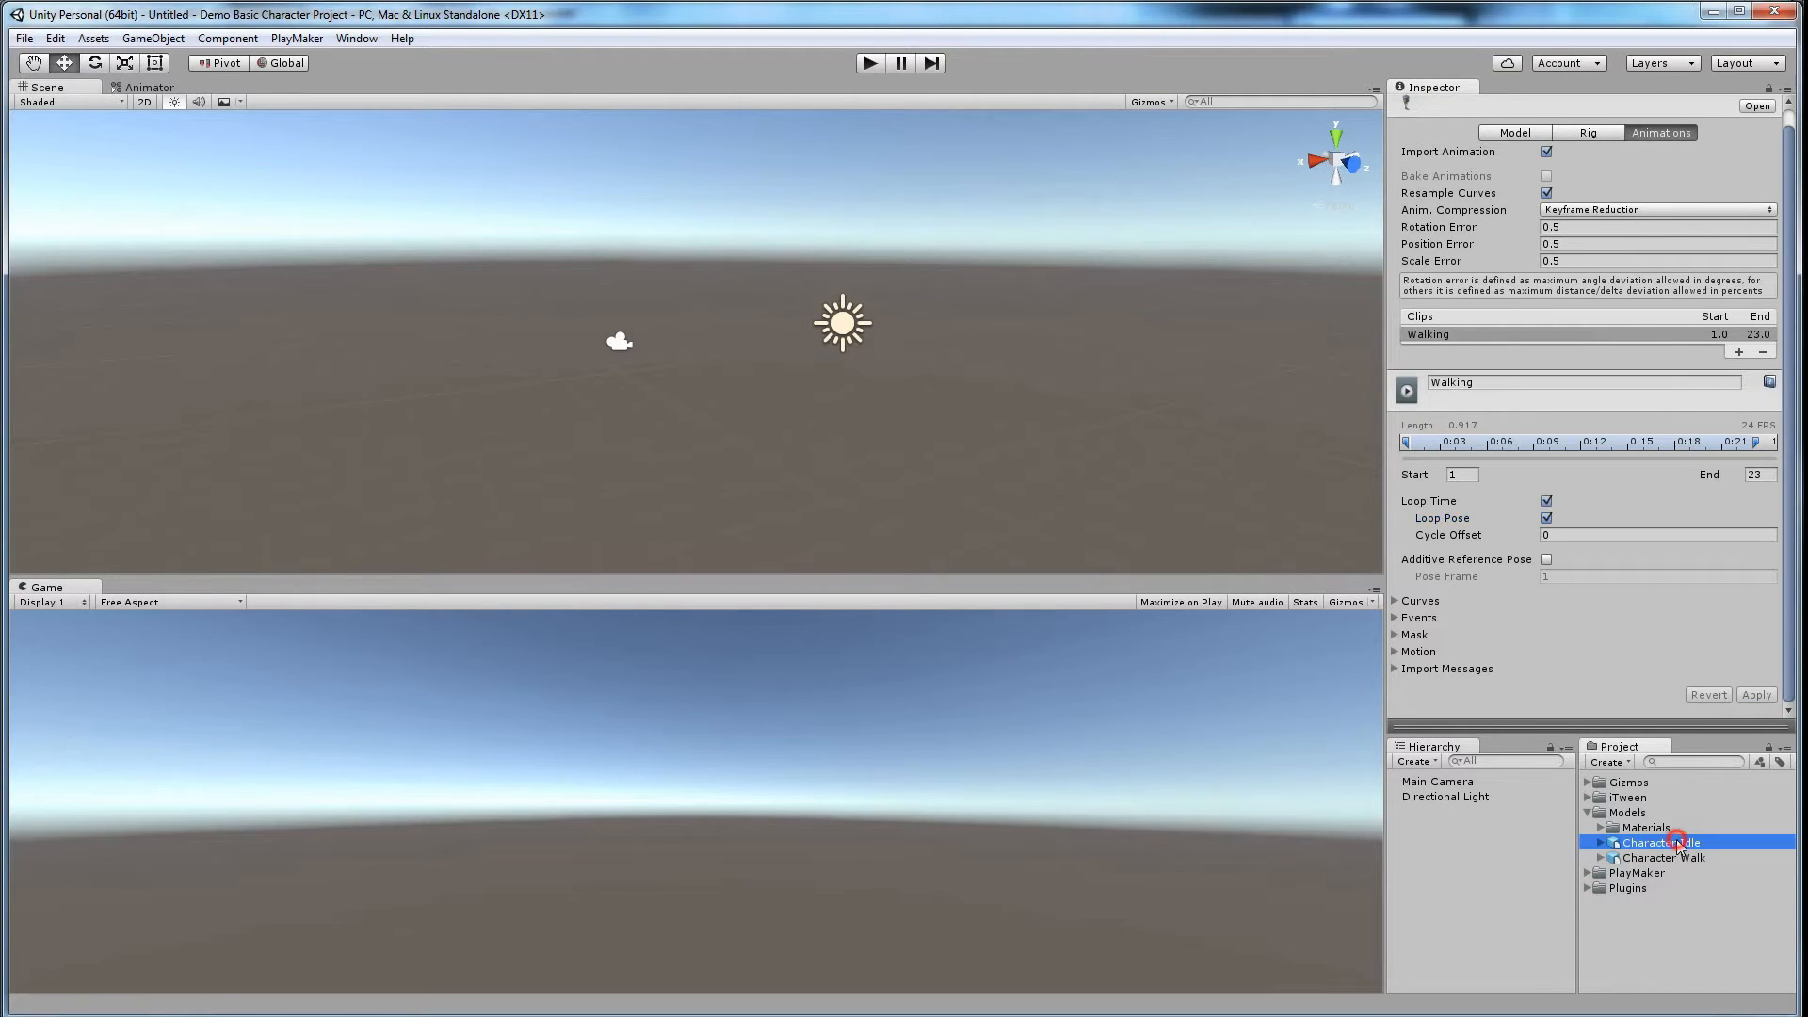
{"action": "left_click", "coordinate": [1483, 381]}
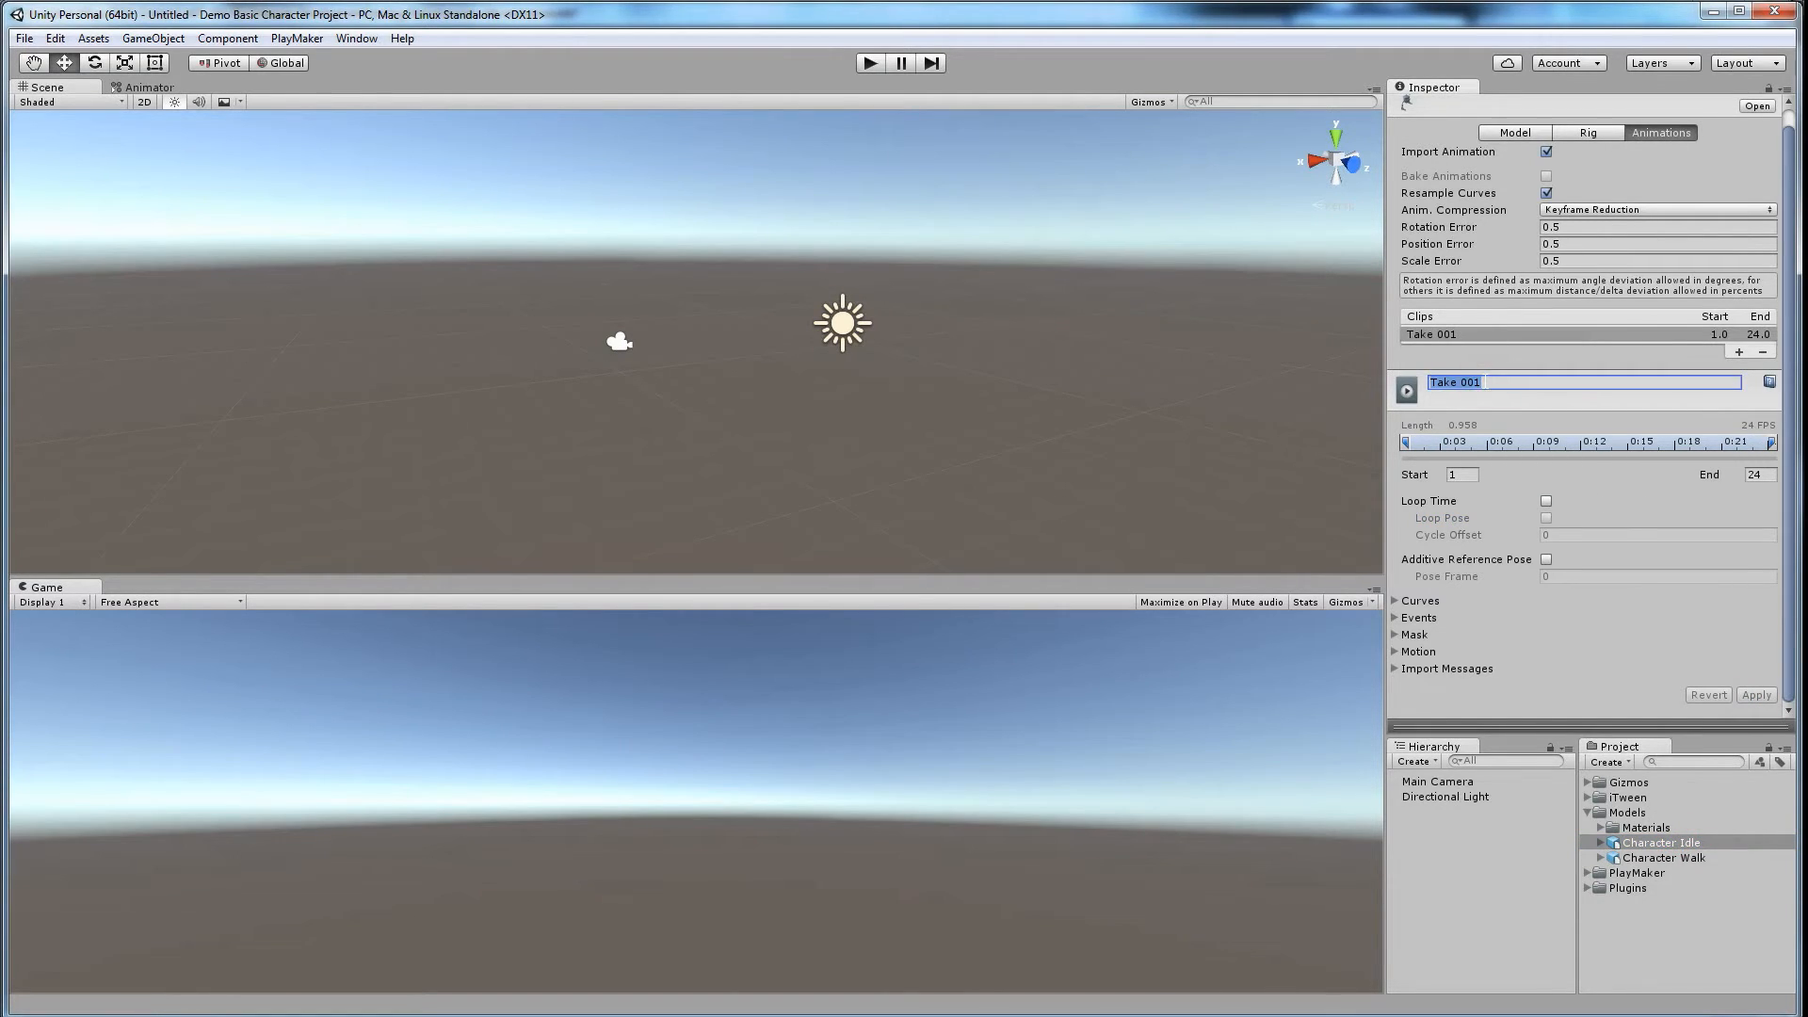
{"action": "key", "text": "BackSpace"}
{"action": "left_click", "coordinate": [1546, 501]}
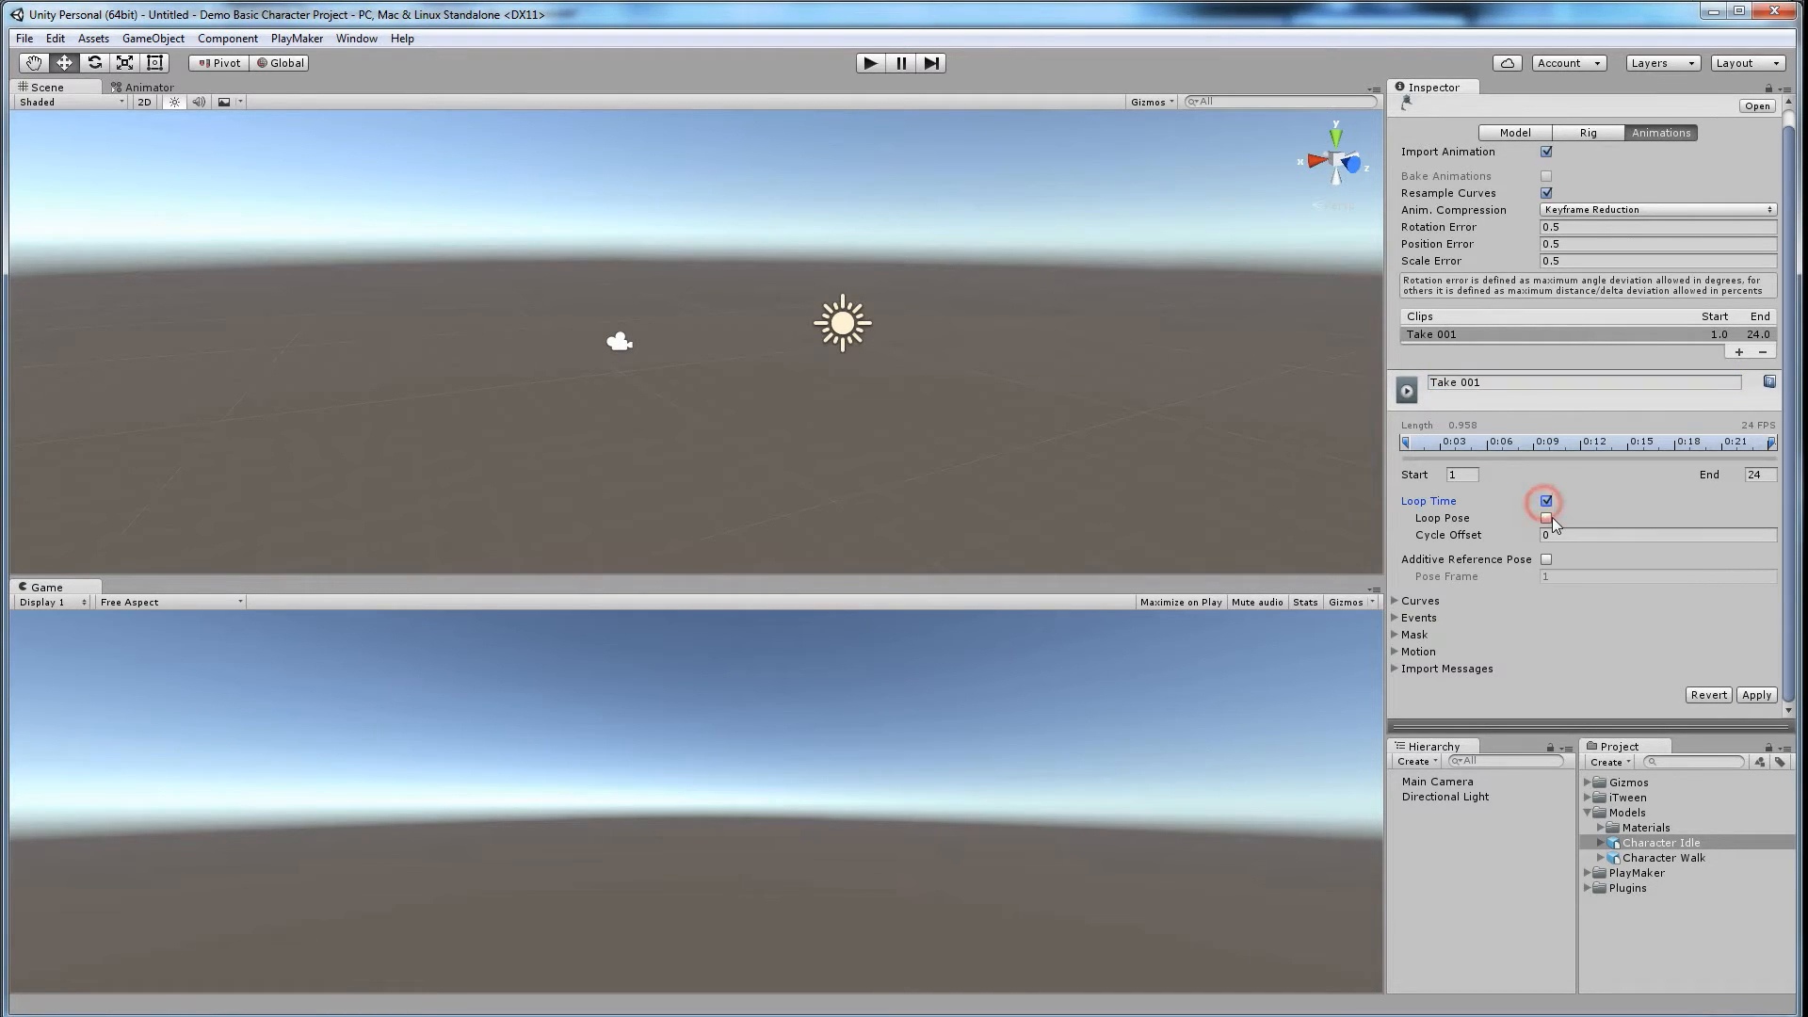
{"action": "left_click", "coordinate": [1546, 518]}
{"action": "left_click", "coordinate": [1757, 695]}
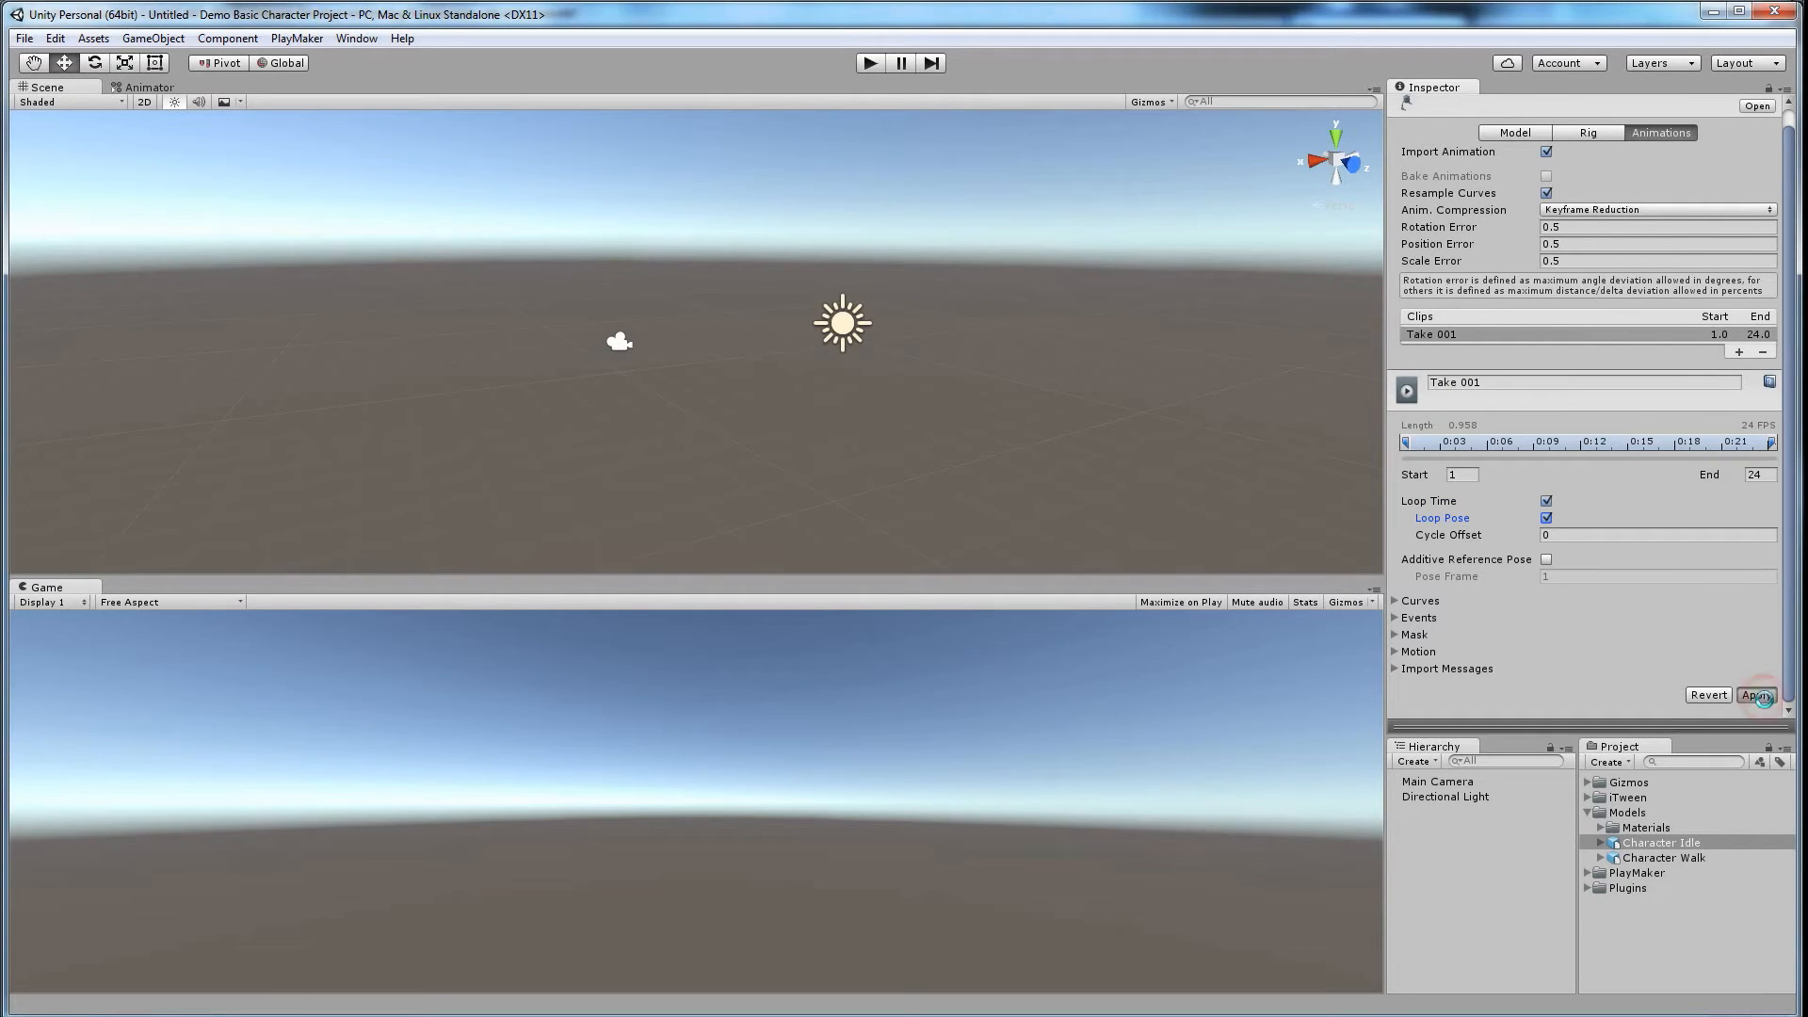
Step: Set Character Idle's Scale Factor to 100 and apply the pending import settings
{"action": "left_click", "coordinate": [1515, 131]}
{"action": "left_click", "coordinate": [1570, 173]}
{"action": "type", "text": "100"}
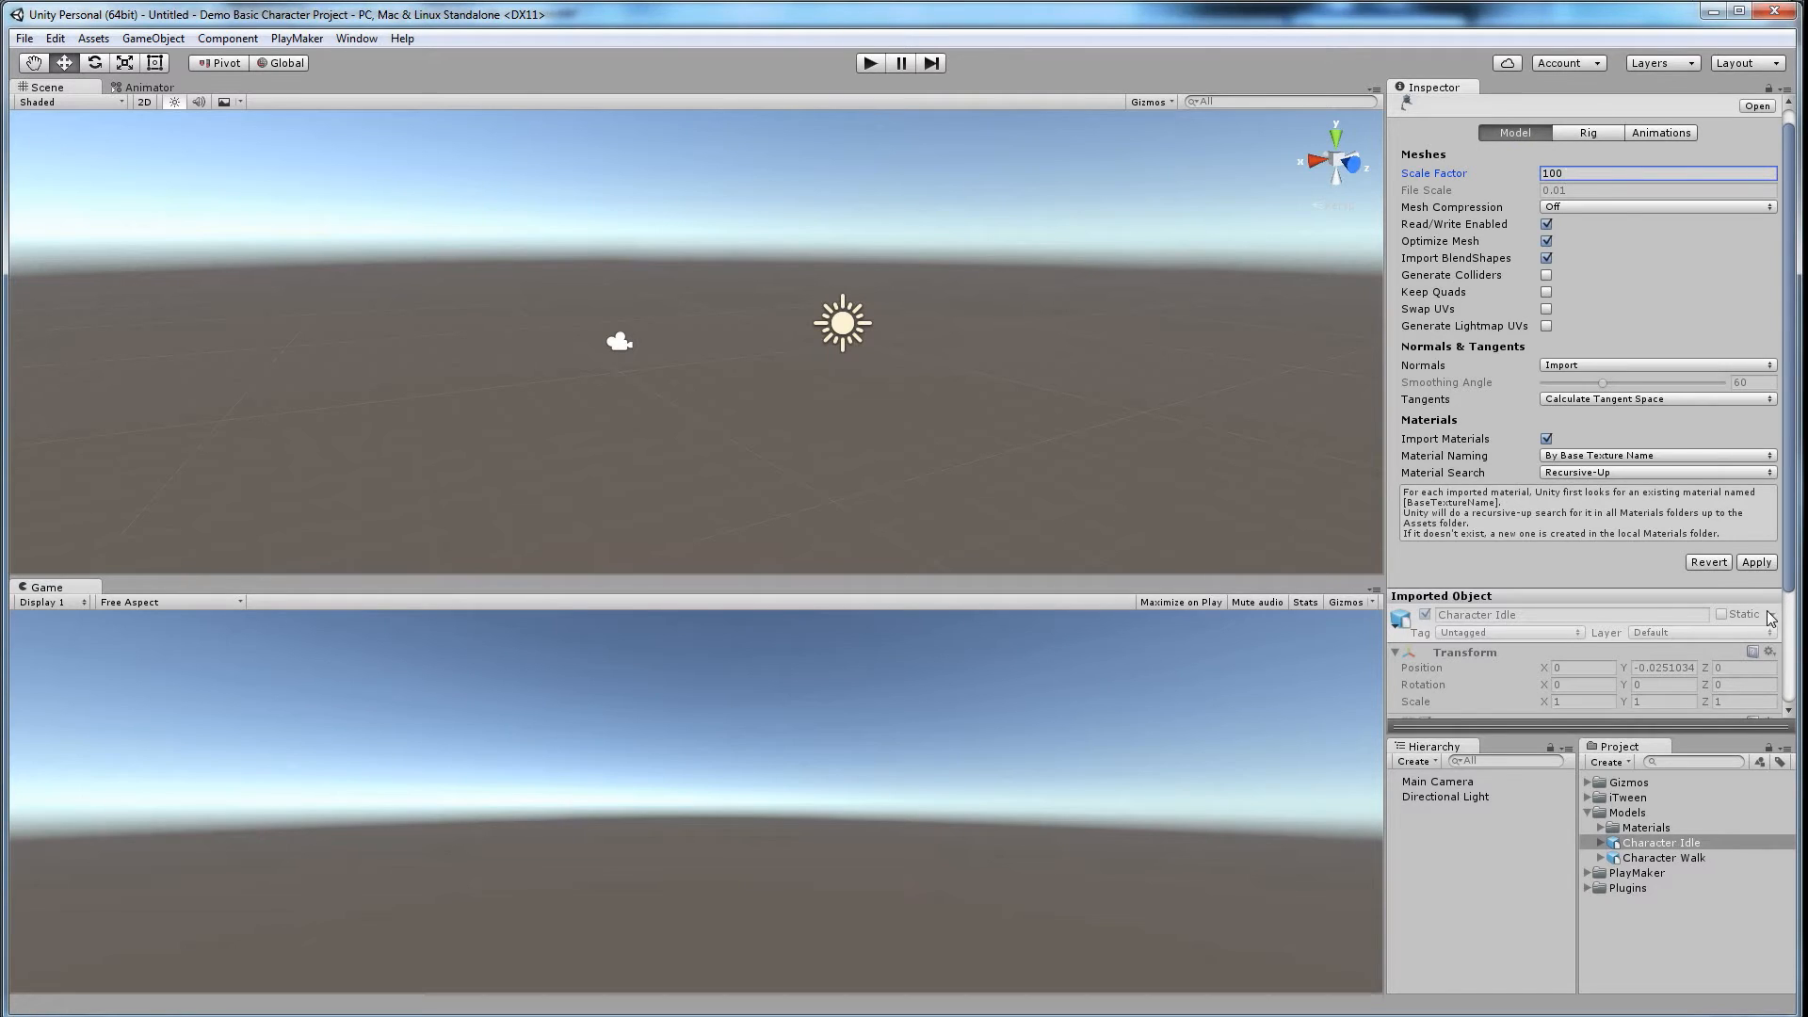
{"action": "left_click", "coordinate": [1080, 387]}
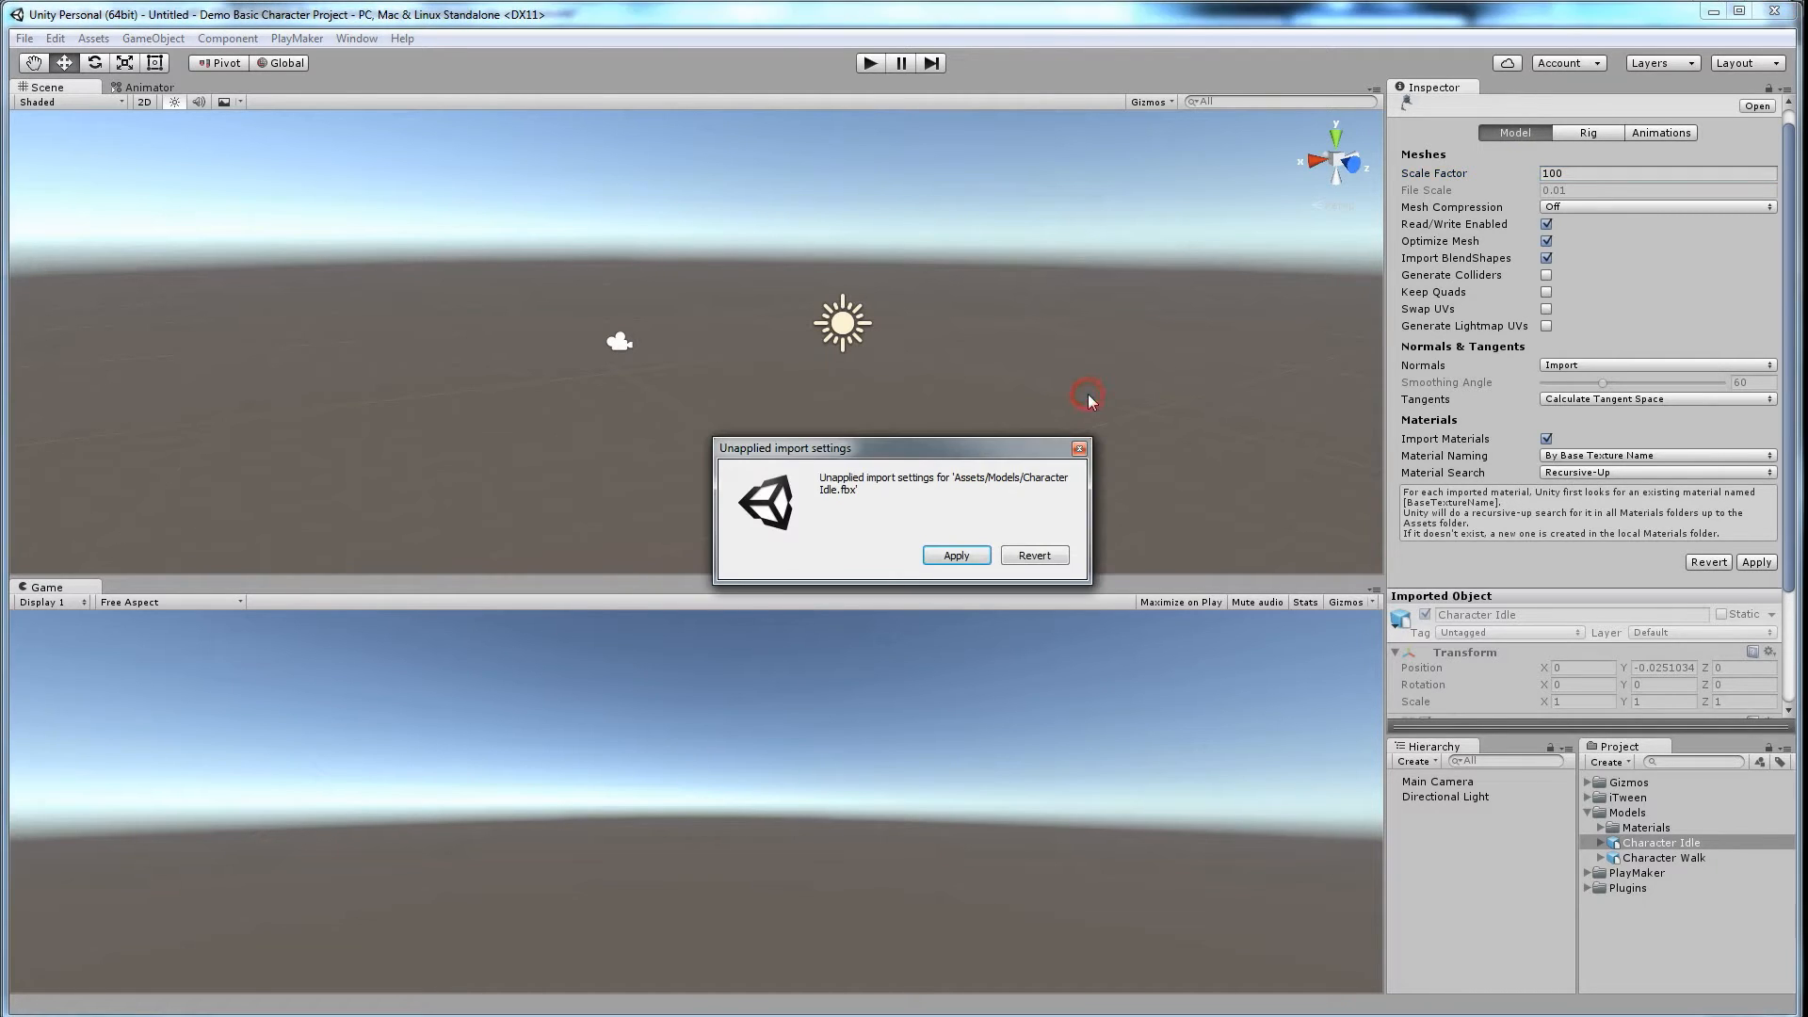
{"action": "left_click", "coordinate": [958, 557]}
Step: Check the import settings of both models and add Character Idle to the scene hierarchy
{"action": "left_click", "coordinate": [1662, 841]}
{"action": "left_click", "coordinate": [1664, 858]}
{"action": "left_click", "coordinate": [1665, 844]}
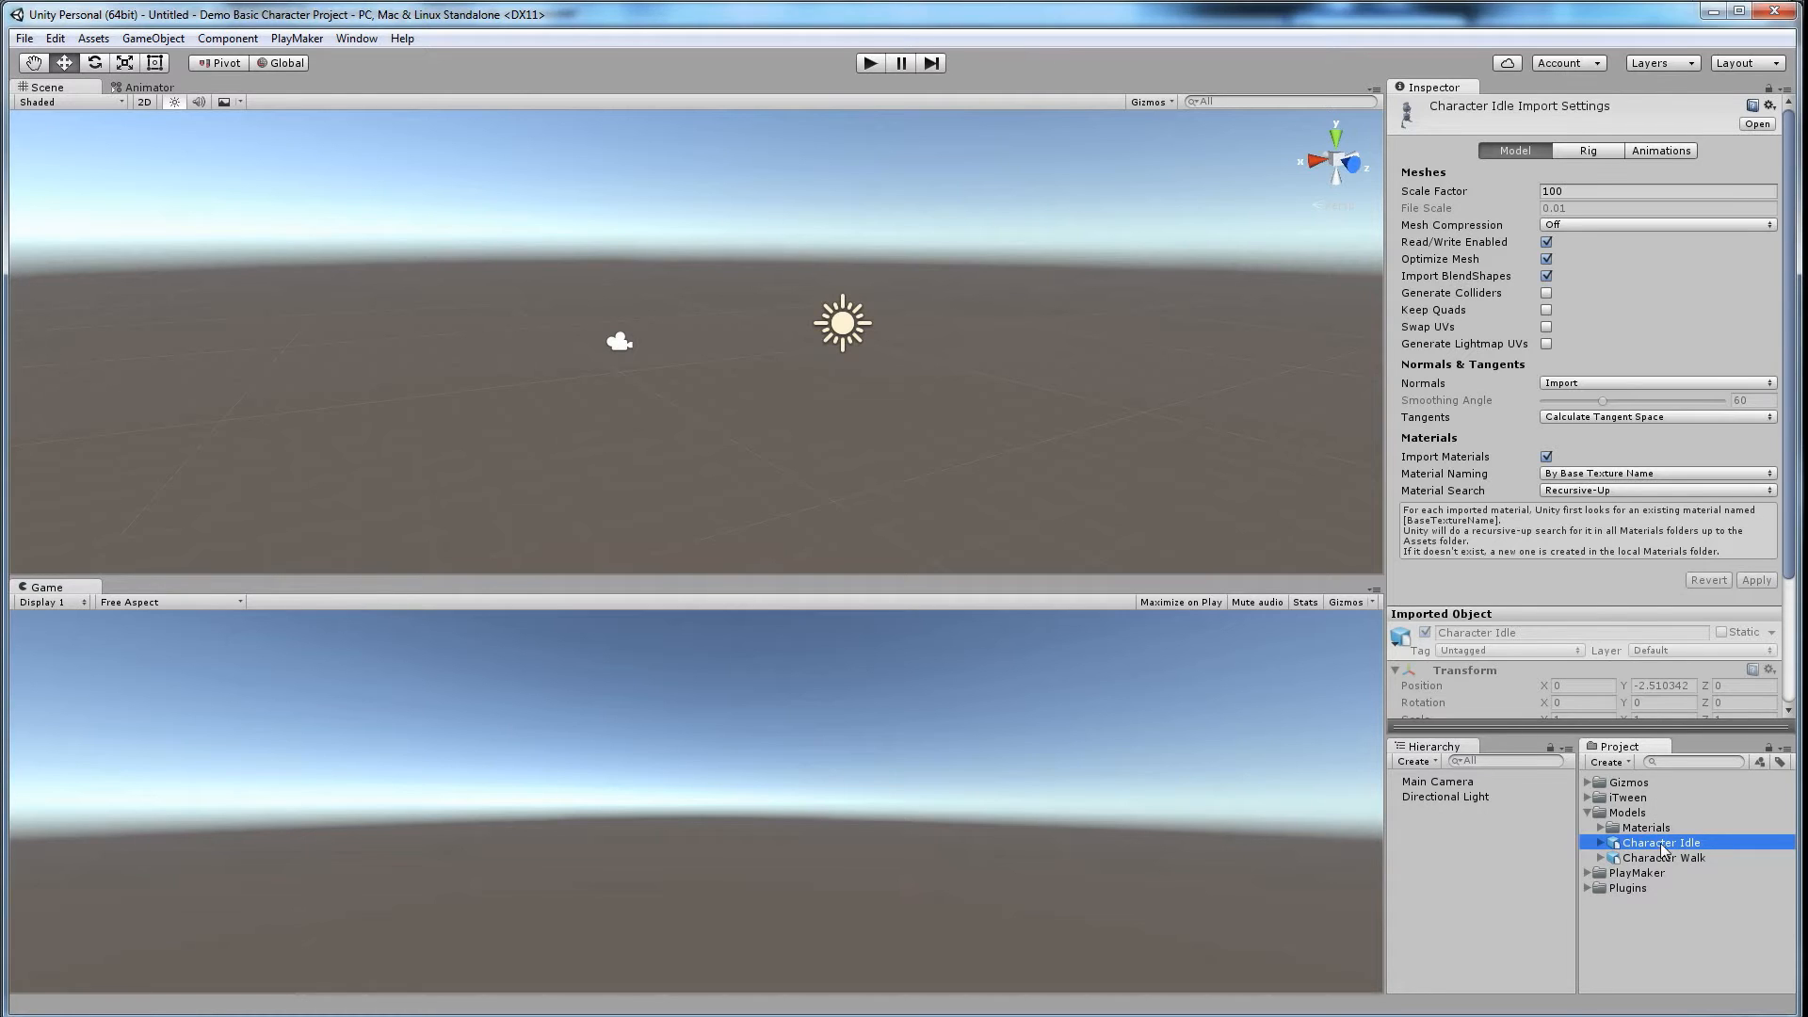
{"action": "left_click_drag", "start_coordinate": [1662, 842], "coordinate": [1474, 866]}
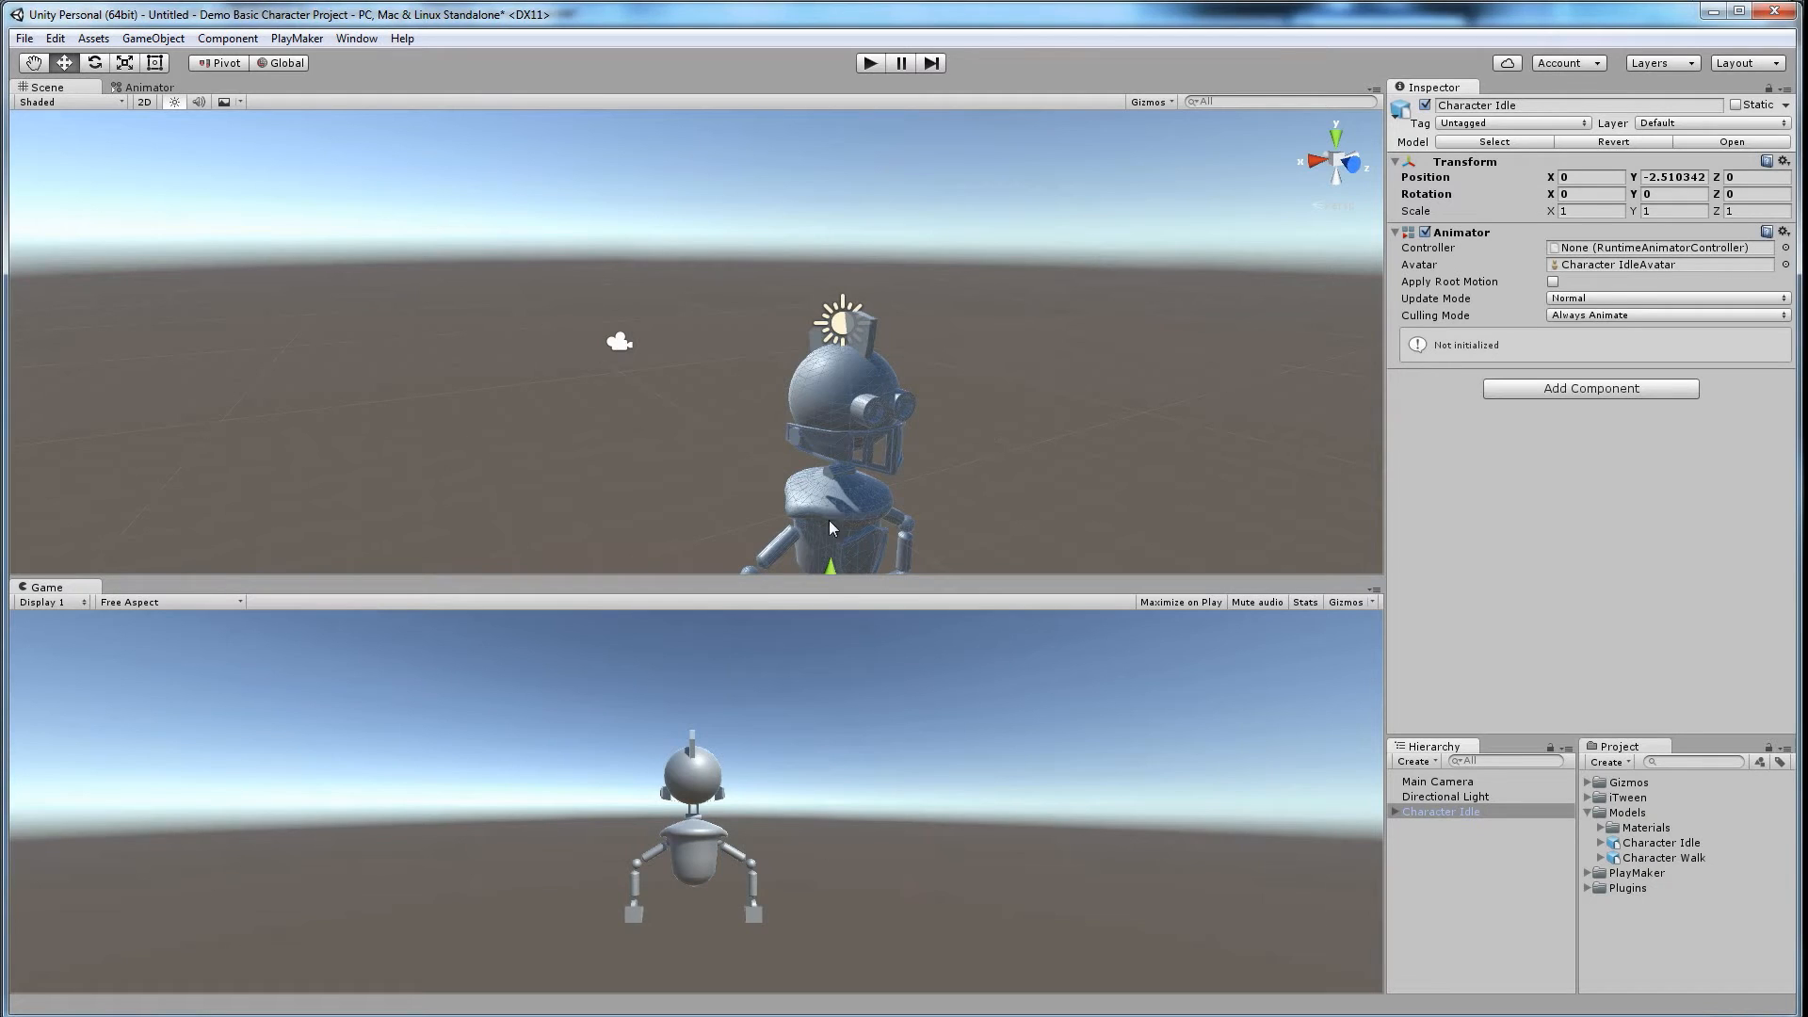
{"action": "left_click_drag", "start_coordinate": [968, 489], "coordinate": [590, 297], "text": "alt"}
{"action": "left_click", "coordinate": [605, 380]}
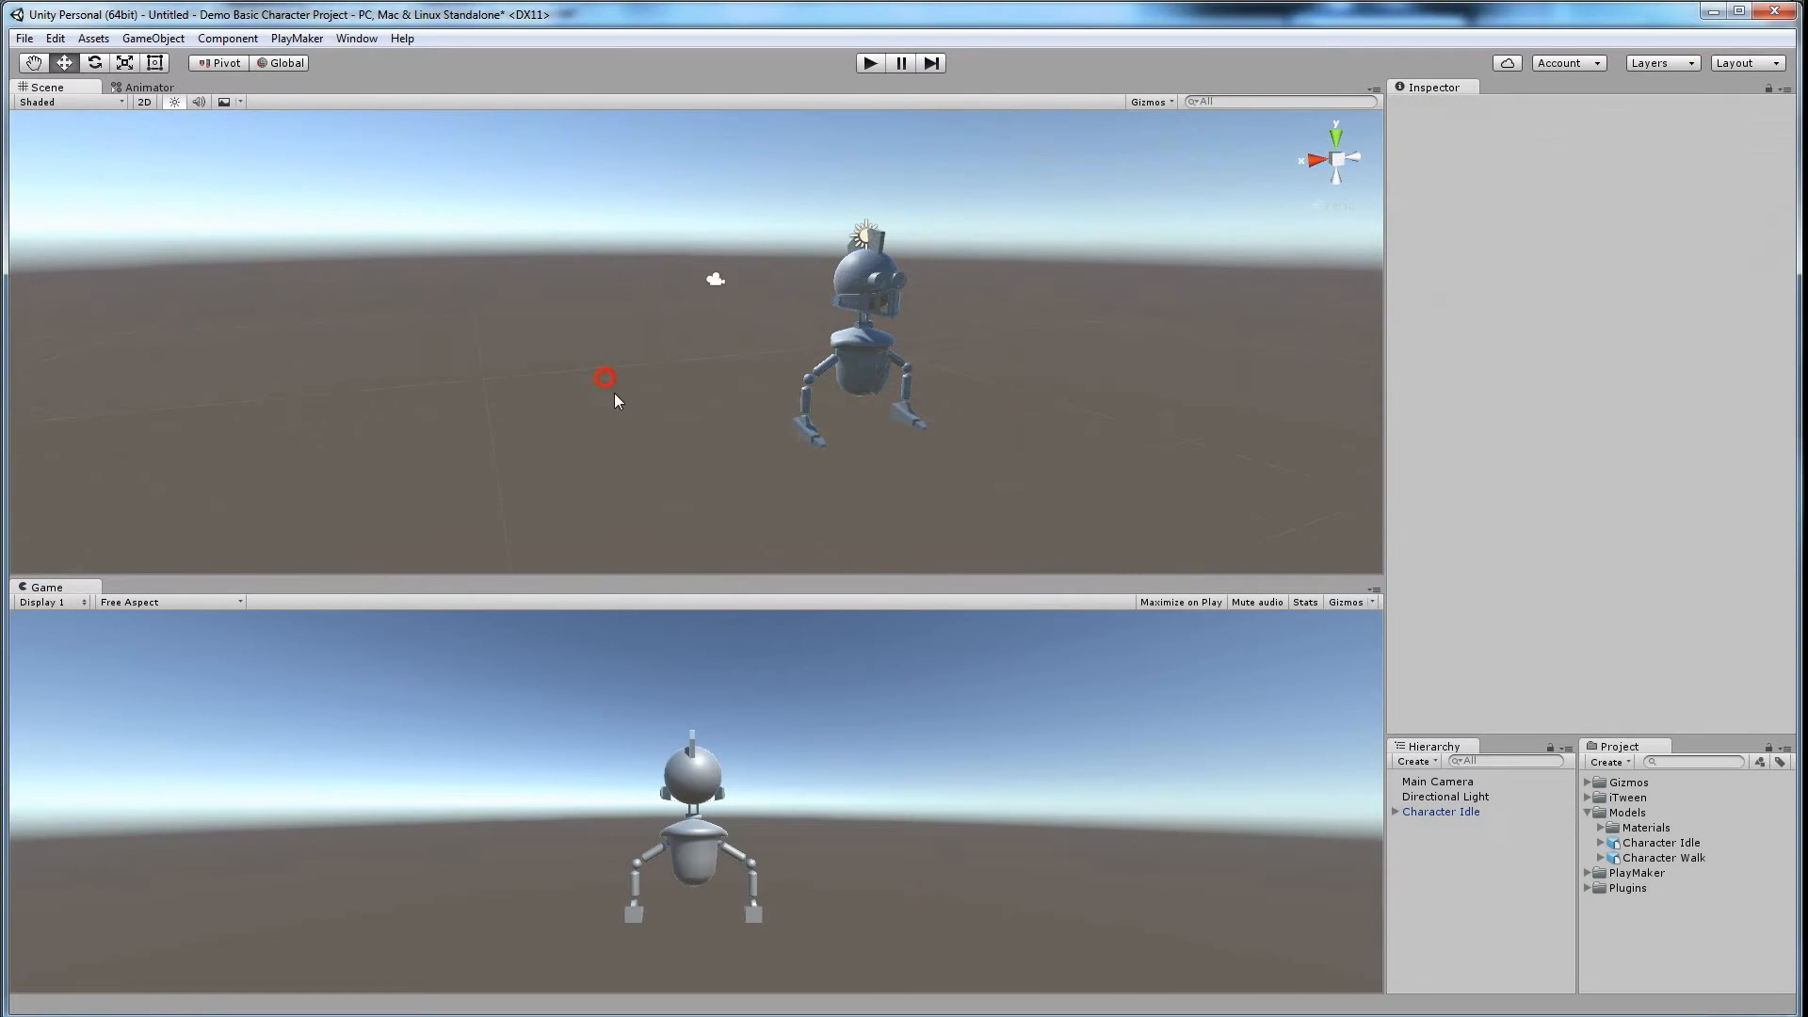
Step: Create a plane in the scene to serve as the character's ground
{"action": "left_click", "coordinate": [153, 38]}
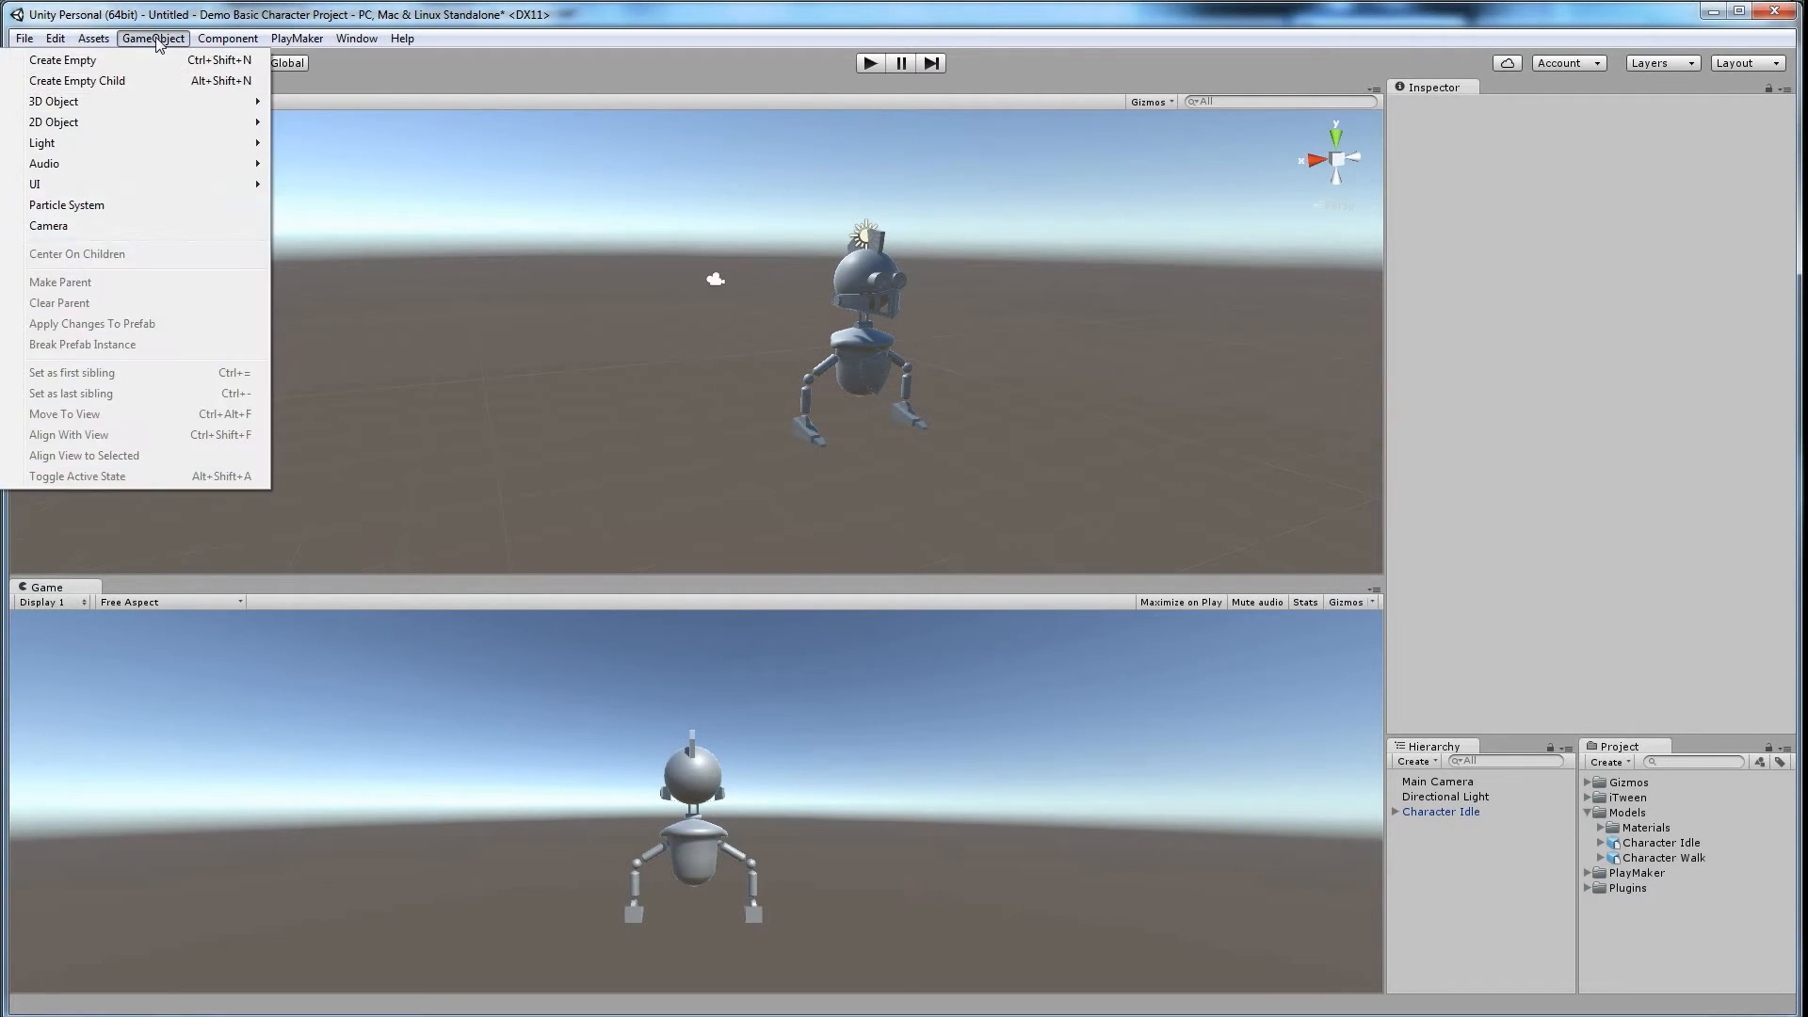
{"action": "mouse_move", "coordinate": [142, 104]}
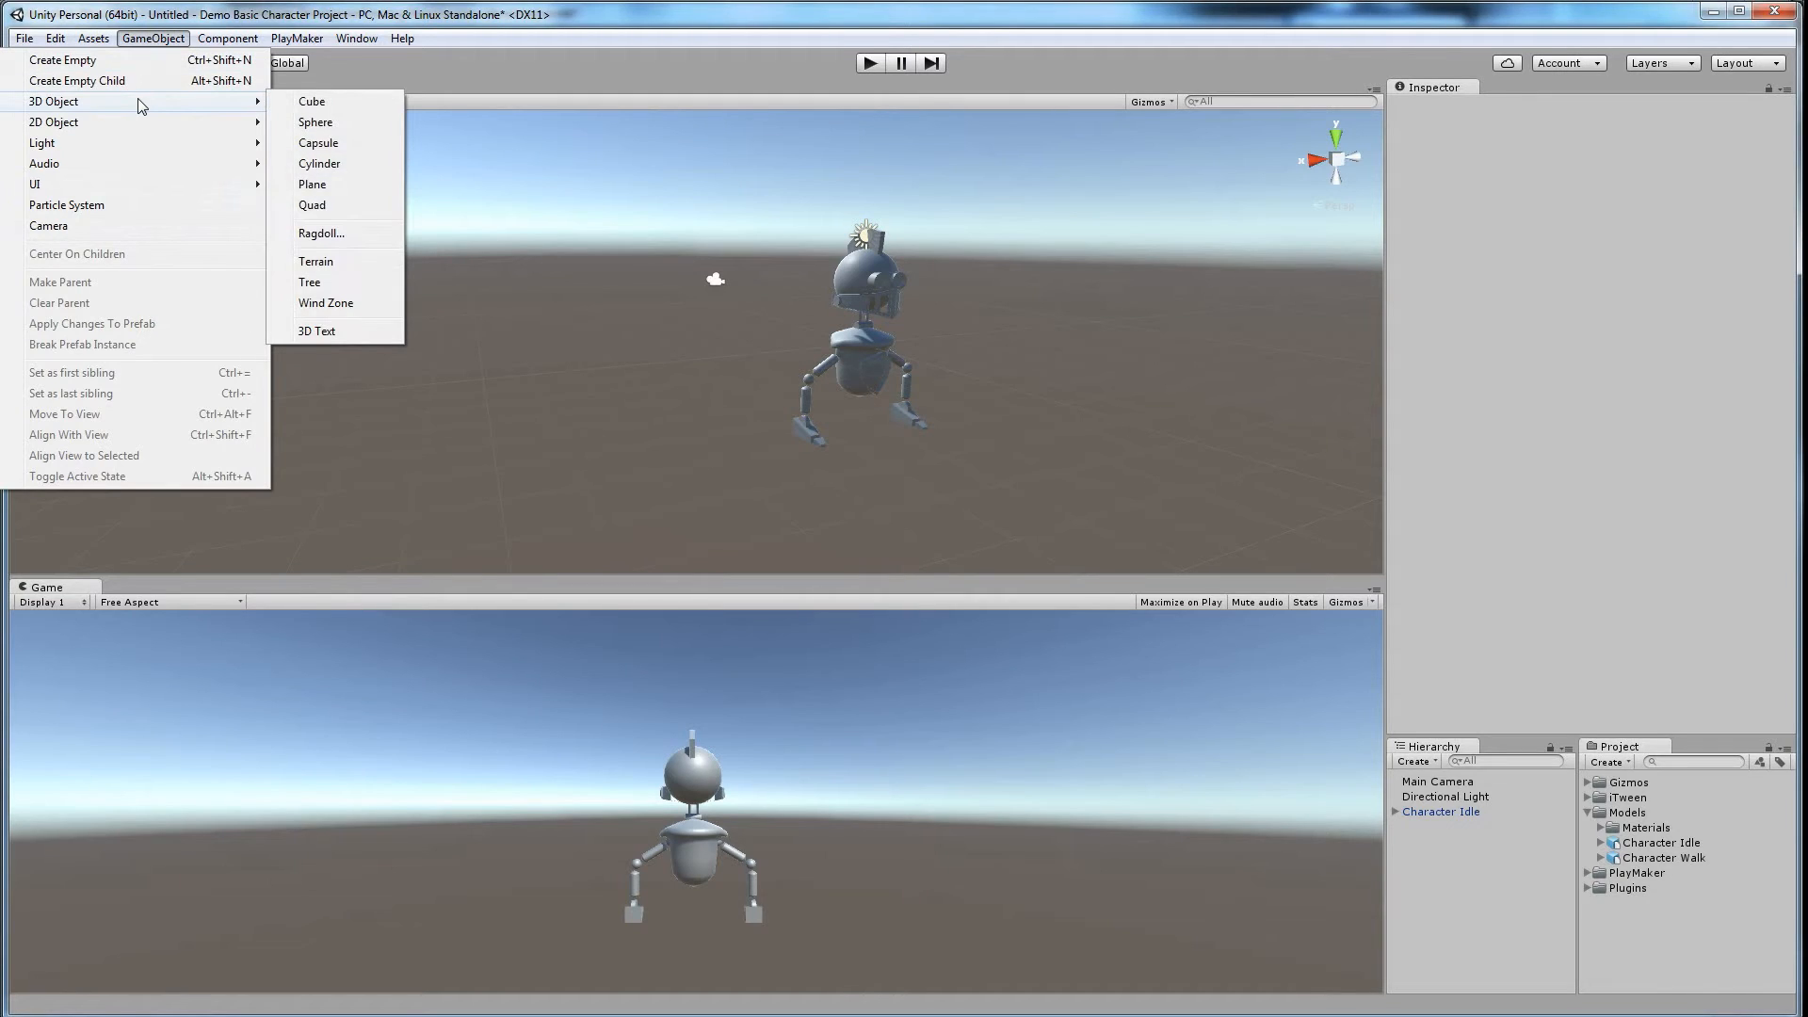
{"action": "left_click", "coordinate": [321, 187]}
{"action": "left_click_drag", "start_coordinate": [905, 380], "coordinate": [749, 372], "text": "alt"}
Step: Scale the plane up uniformly to about 5.75 so it forms a large floor around the character
{"action": "key", "text": "r"}
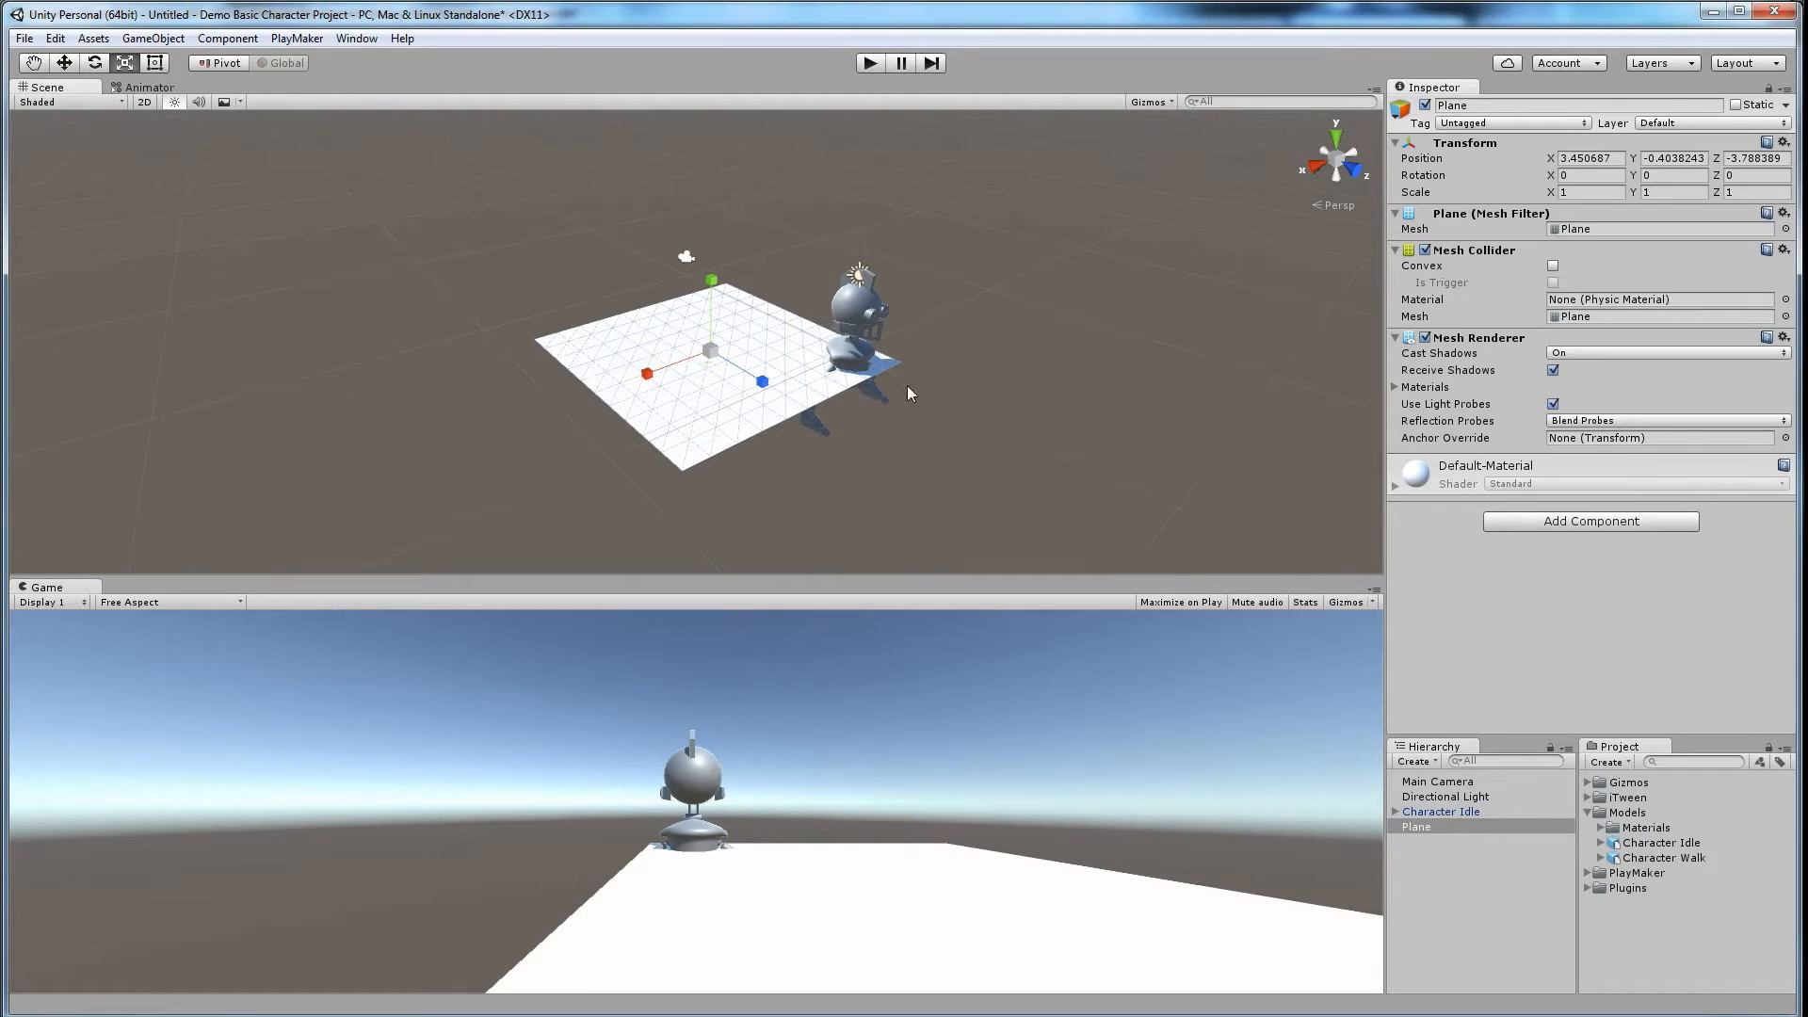
{"action": "left_click", "coordinate": [64, 63]}
{"action": "left_click", "coordinate": [93, 63]}
{"action": "left_click", "coordinate": [122, 63]}
{"action": "key", "text": "e"}
{"action": "key", "text": "r"}
{"action": "left_click_drag", "start_coordinate": [713, 352], "coordinate": [1158, 423]}
{"action": "scroll", "coordinate": [884, 350], "scroll_direction": "down", "scroll_amount": 7}
{"action": "middle_click_drag", "start_coordinate": [819, 371], "coordinate": [827, 312]}
Step: Move Character Idle up onto the plane, to about X -1.04, Y -0.24, Z 8.12
{"action": "left_click", "coordinate": [818, 264]}
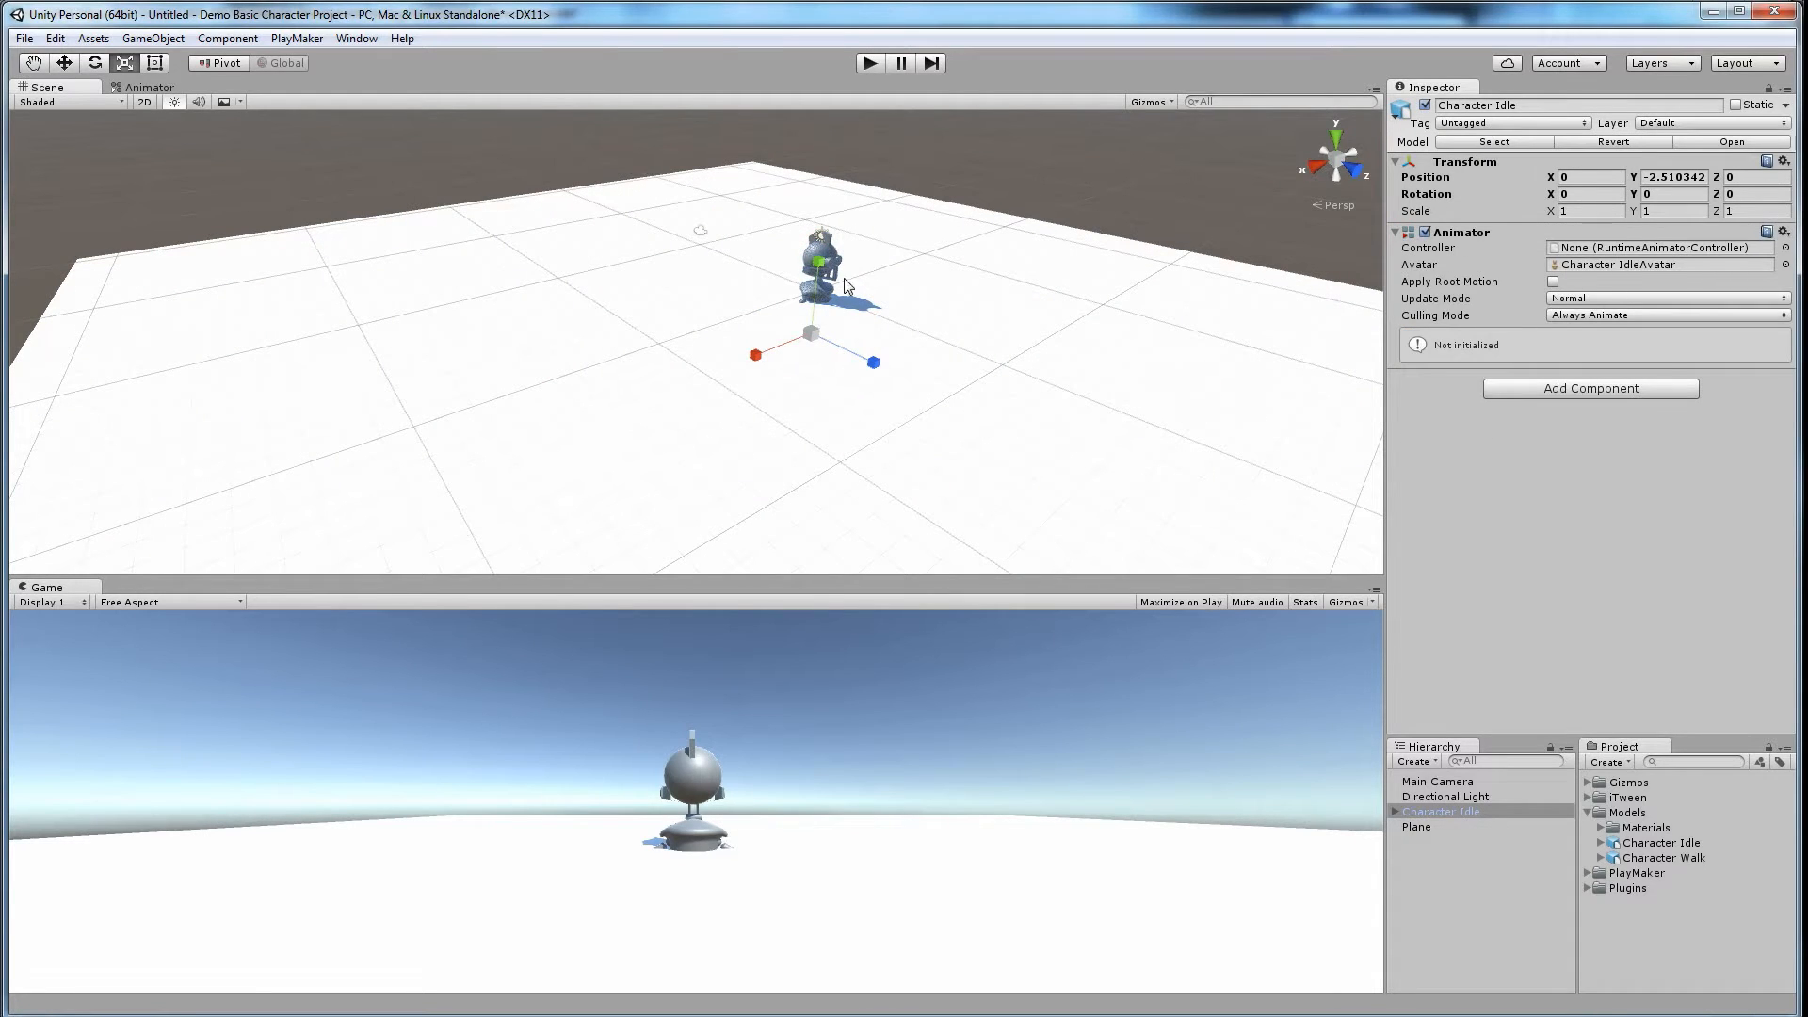
{"action": "key", "text": "w"}
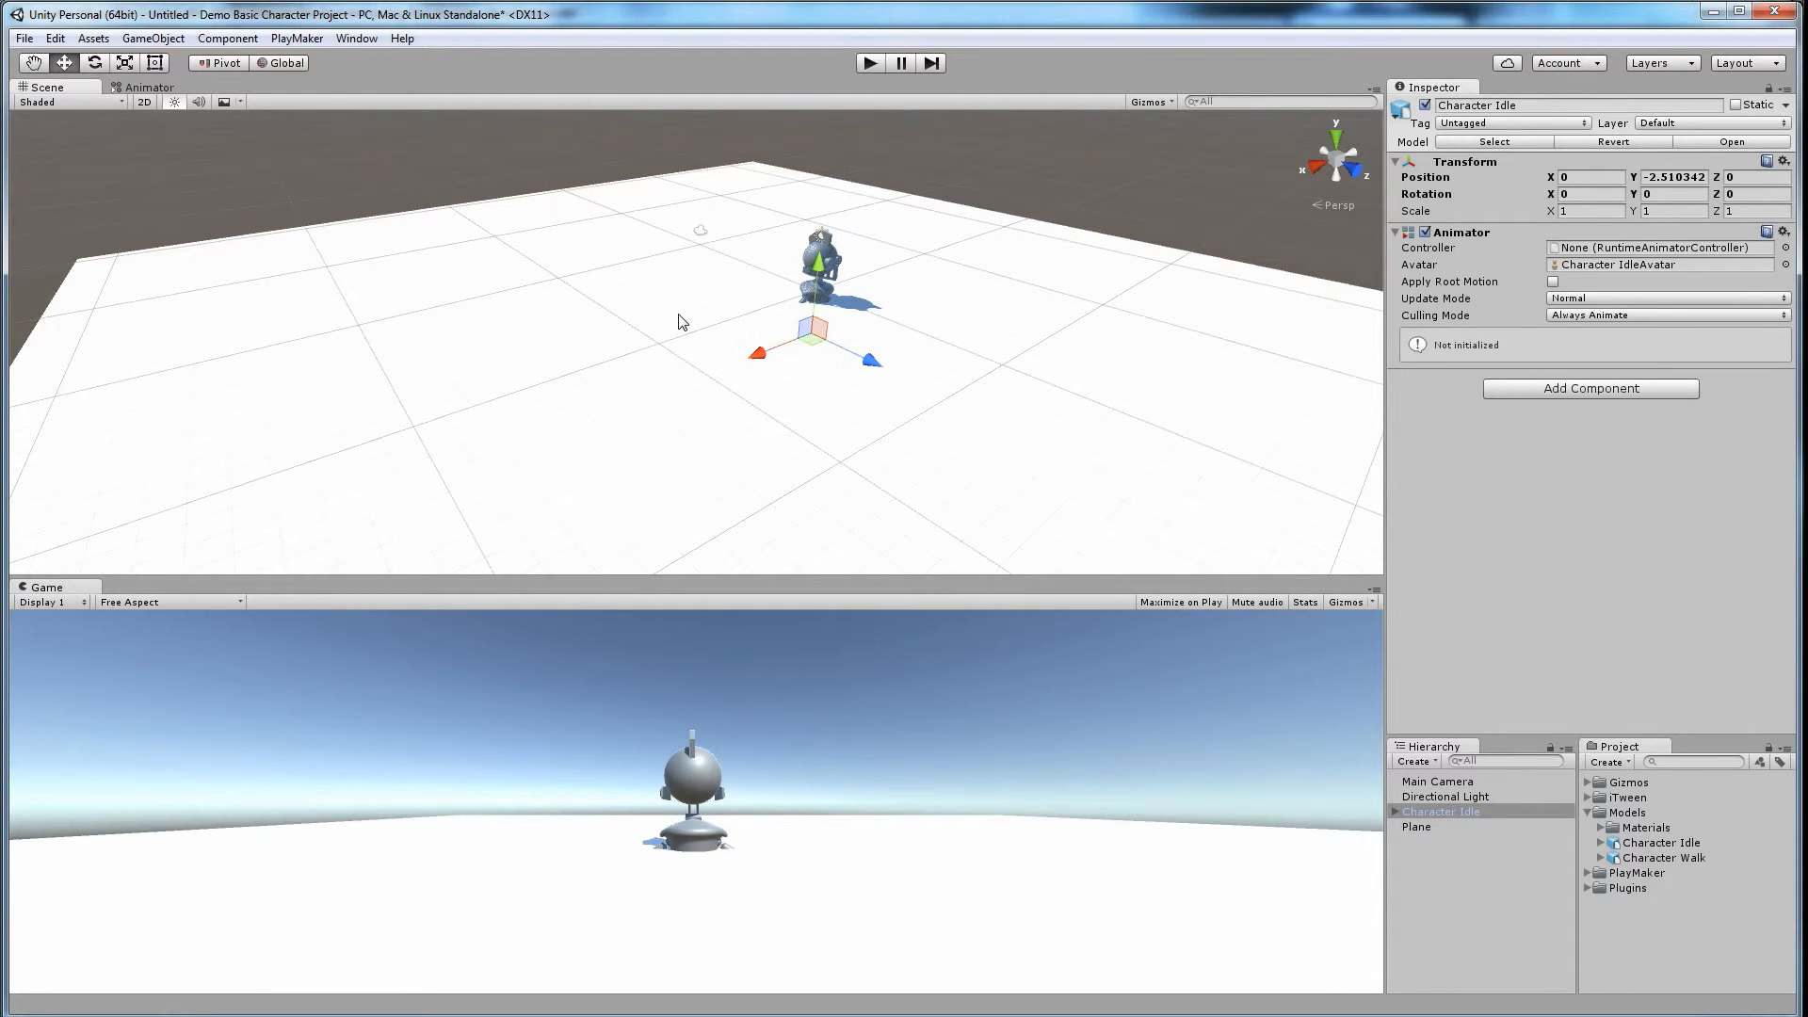
{"action": "left_click_drag", "start_coordinate": [815, 341], "coordinate": [979, 287]}
{"action": "left_click_drag", "start_coordinate": [979, 363], "coordinate": [978, 490], "text": "alt"}
{"action": "key", "text": "ctrl+z"}
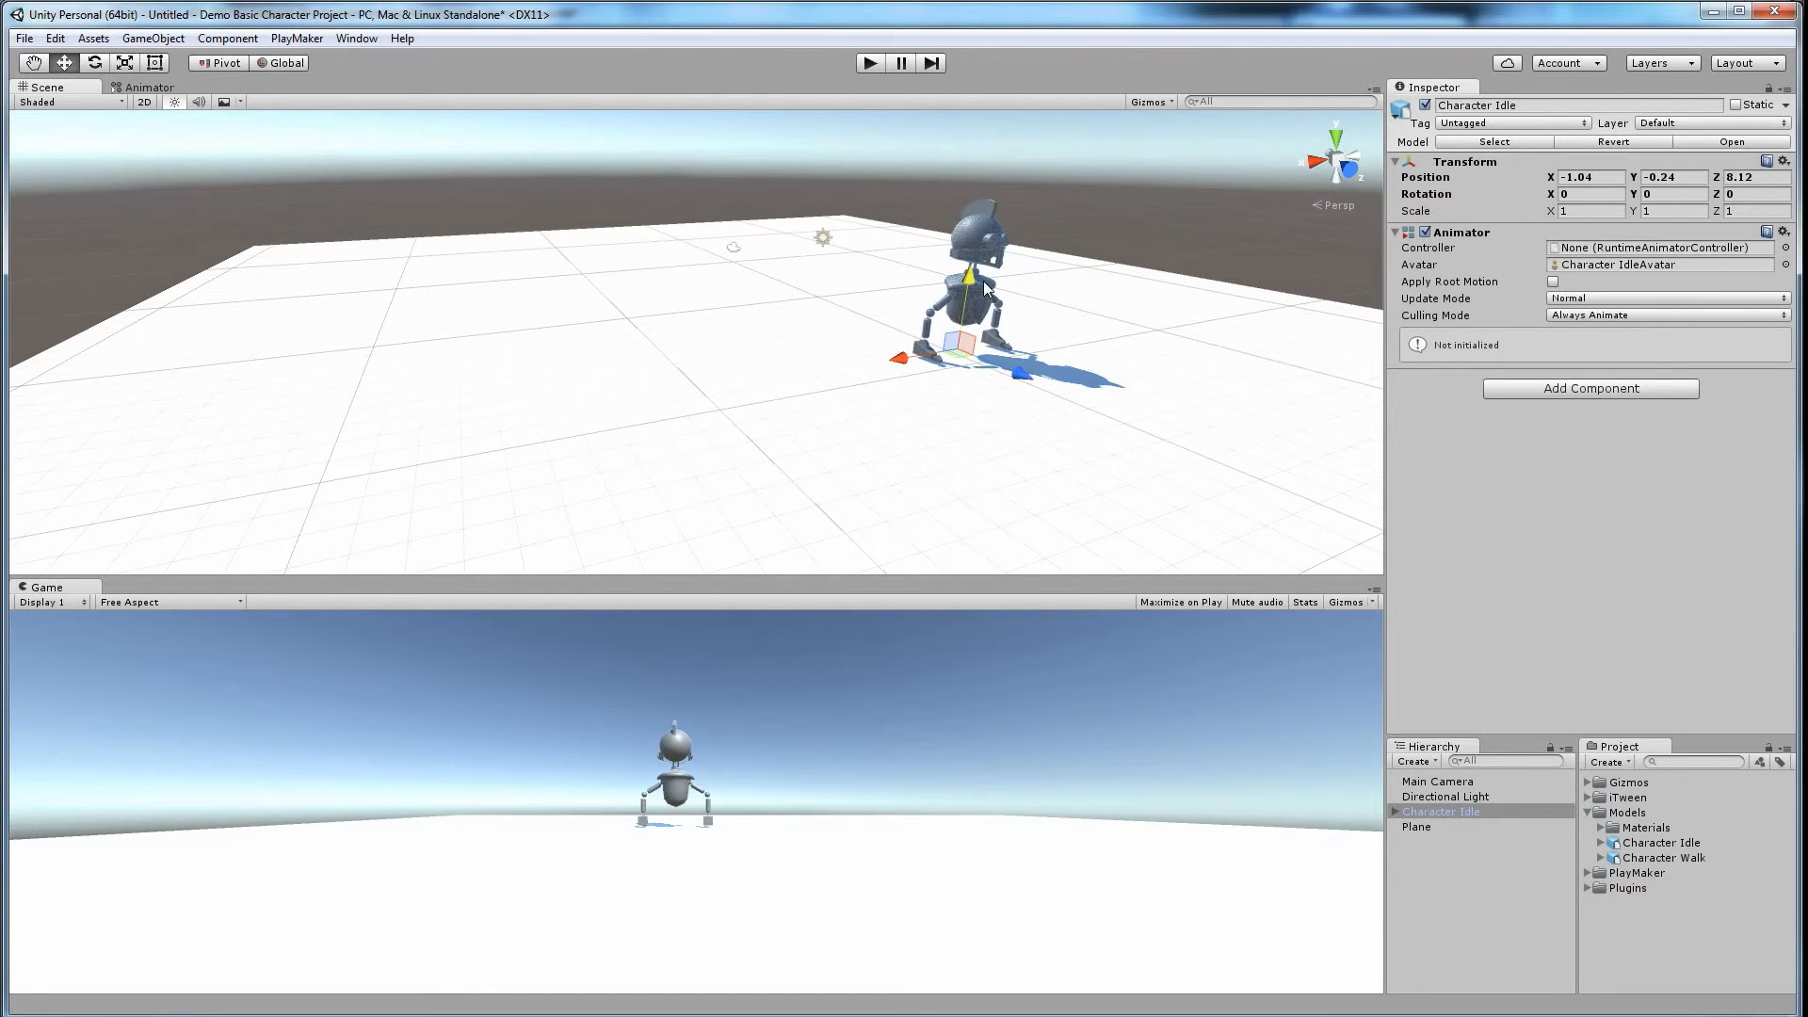
{"action": "left_click_drag", "start_coordinate": [993, 337], "coordinate": [1007, 348], "text": "alt"}
Step: Set Character Idle's X and Z positions to 0
{"action": "left_click", "coordinate": [1608, 166]}
{"action": "left_click", "coordinate": [1607, 178]}
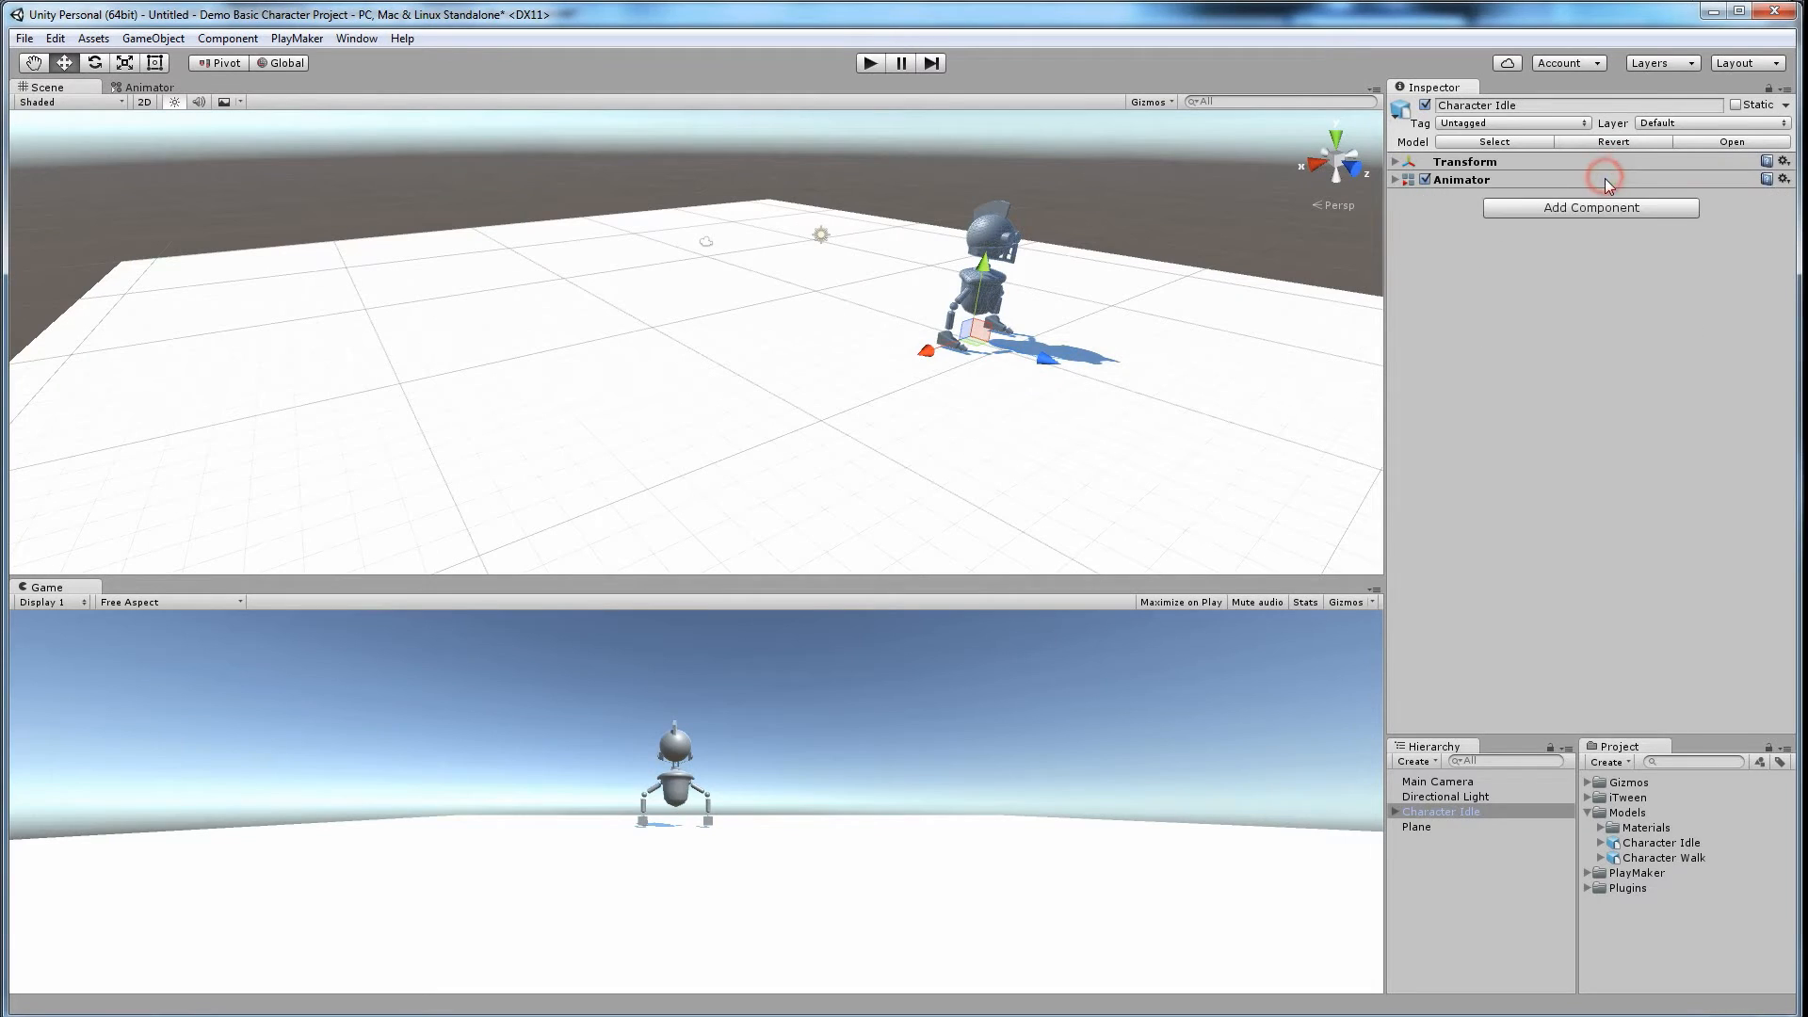
{"action": "left_click", "coordinate": [1395, 180]}
{"action": "left_click", "coordinate": [1396, 163]}
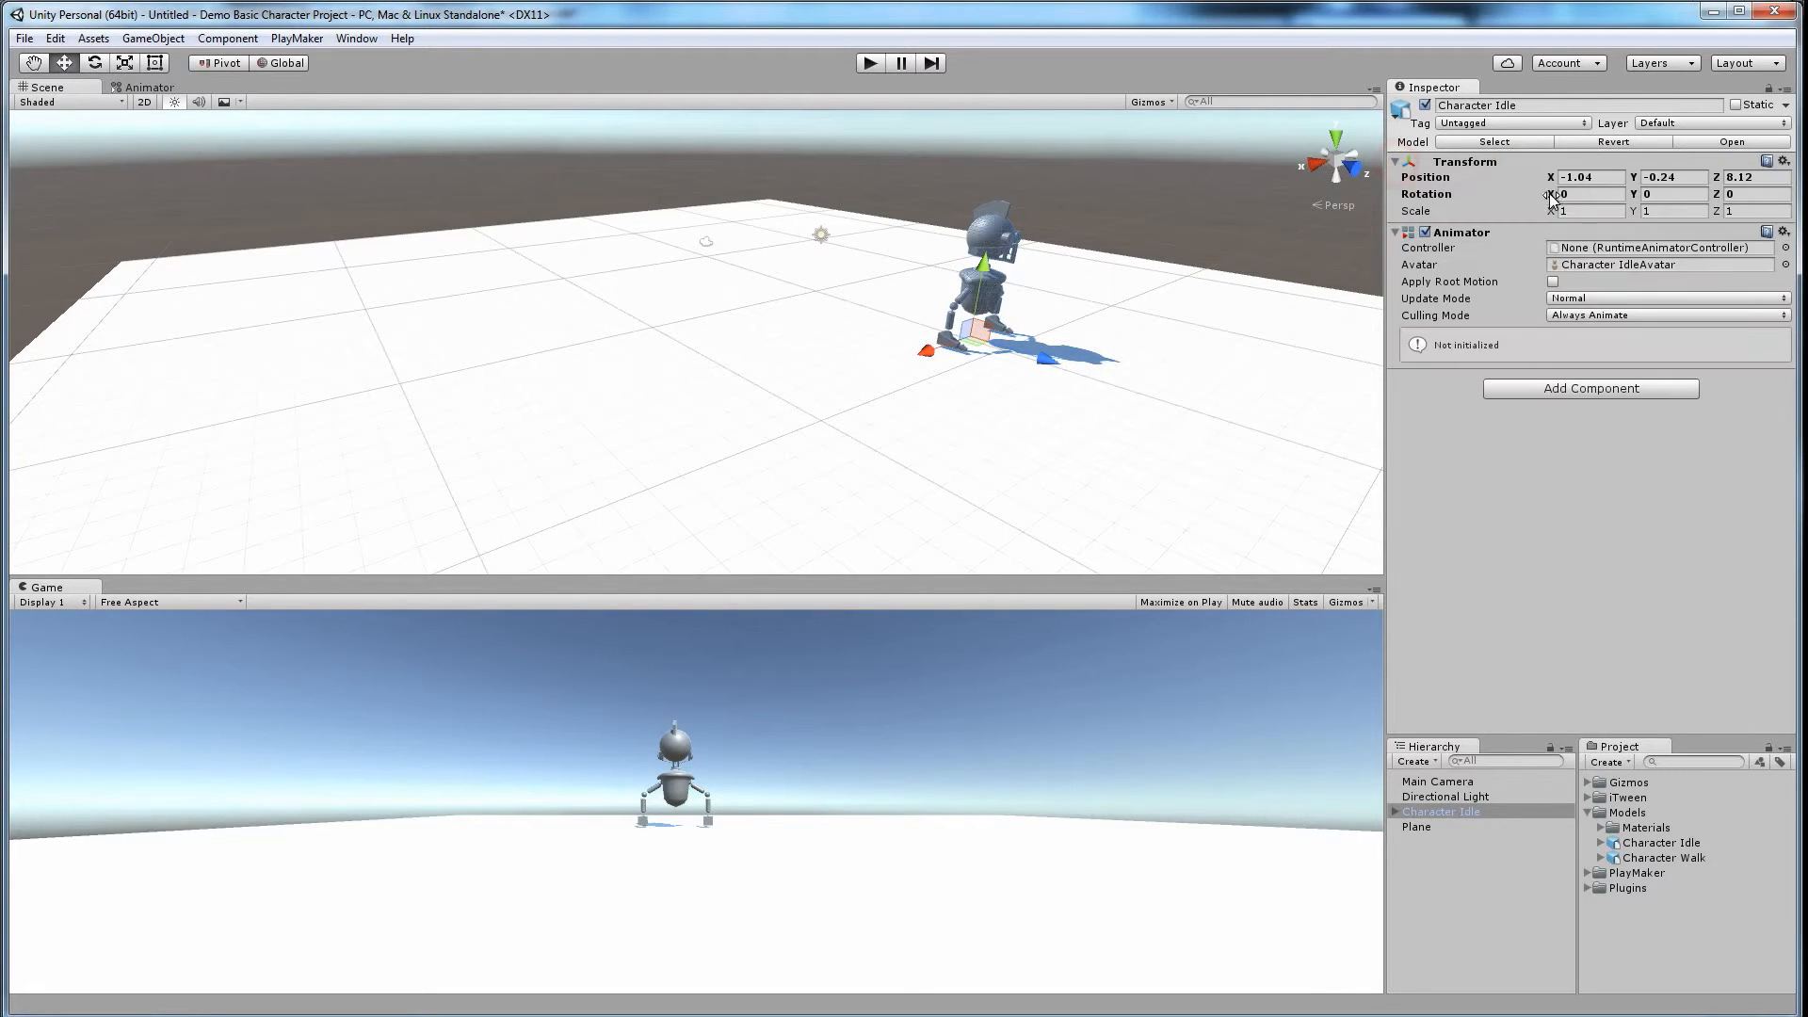
{"action": "left_click", "coordinate": [1606, 176]}
{"action": "type", "text": "0"}
{"action": "key", "text": "Tab"}
{"action": "key", "text": "Tab"}
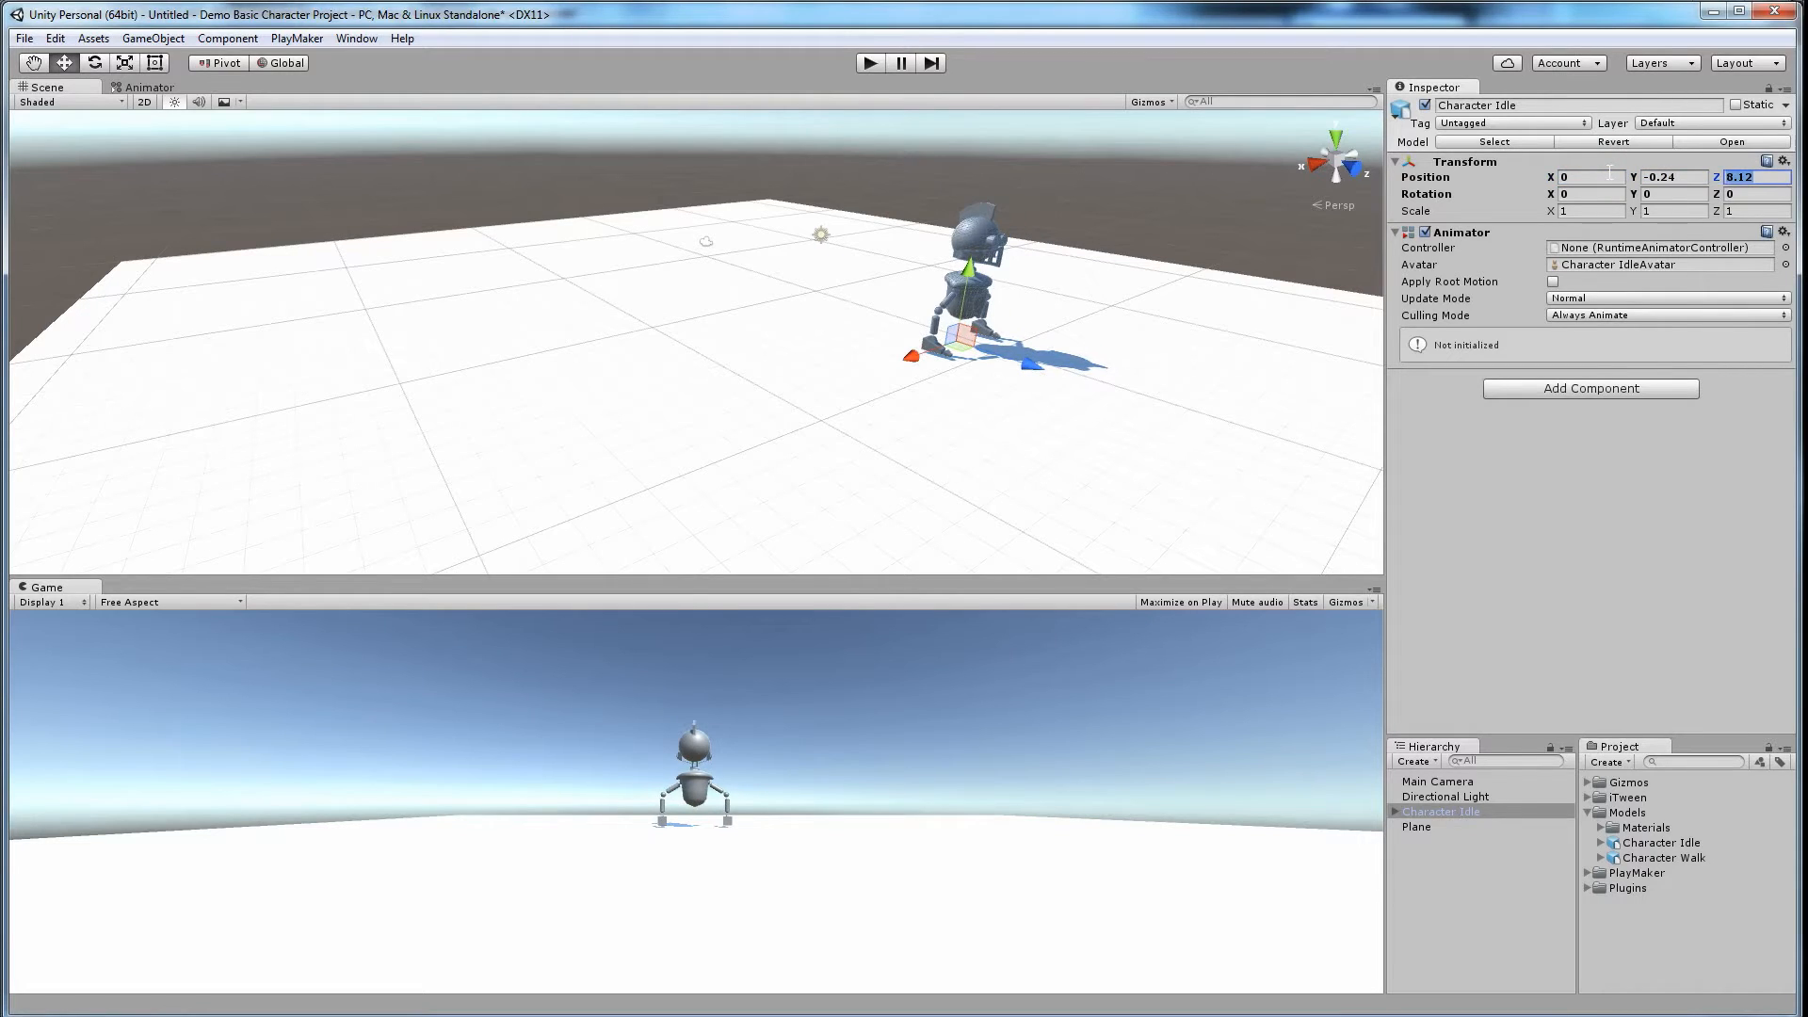
{"action": "type", "text": "0"}
{"action": "key", "text": "Tab"}
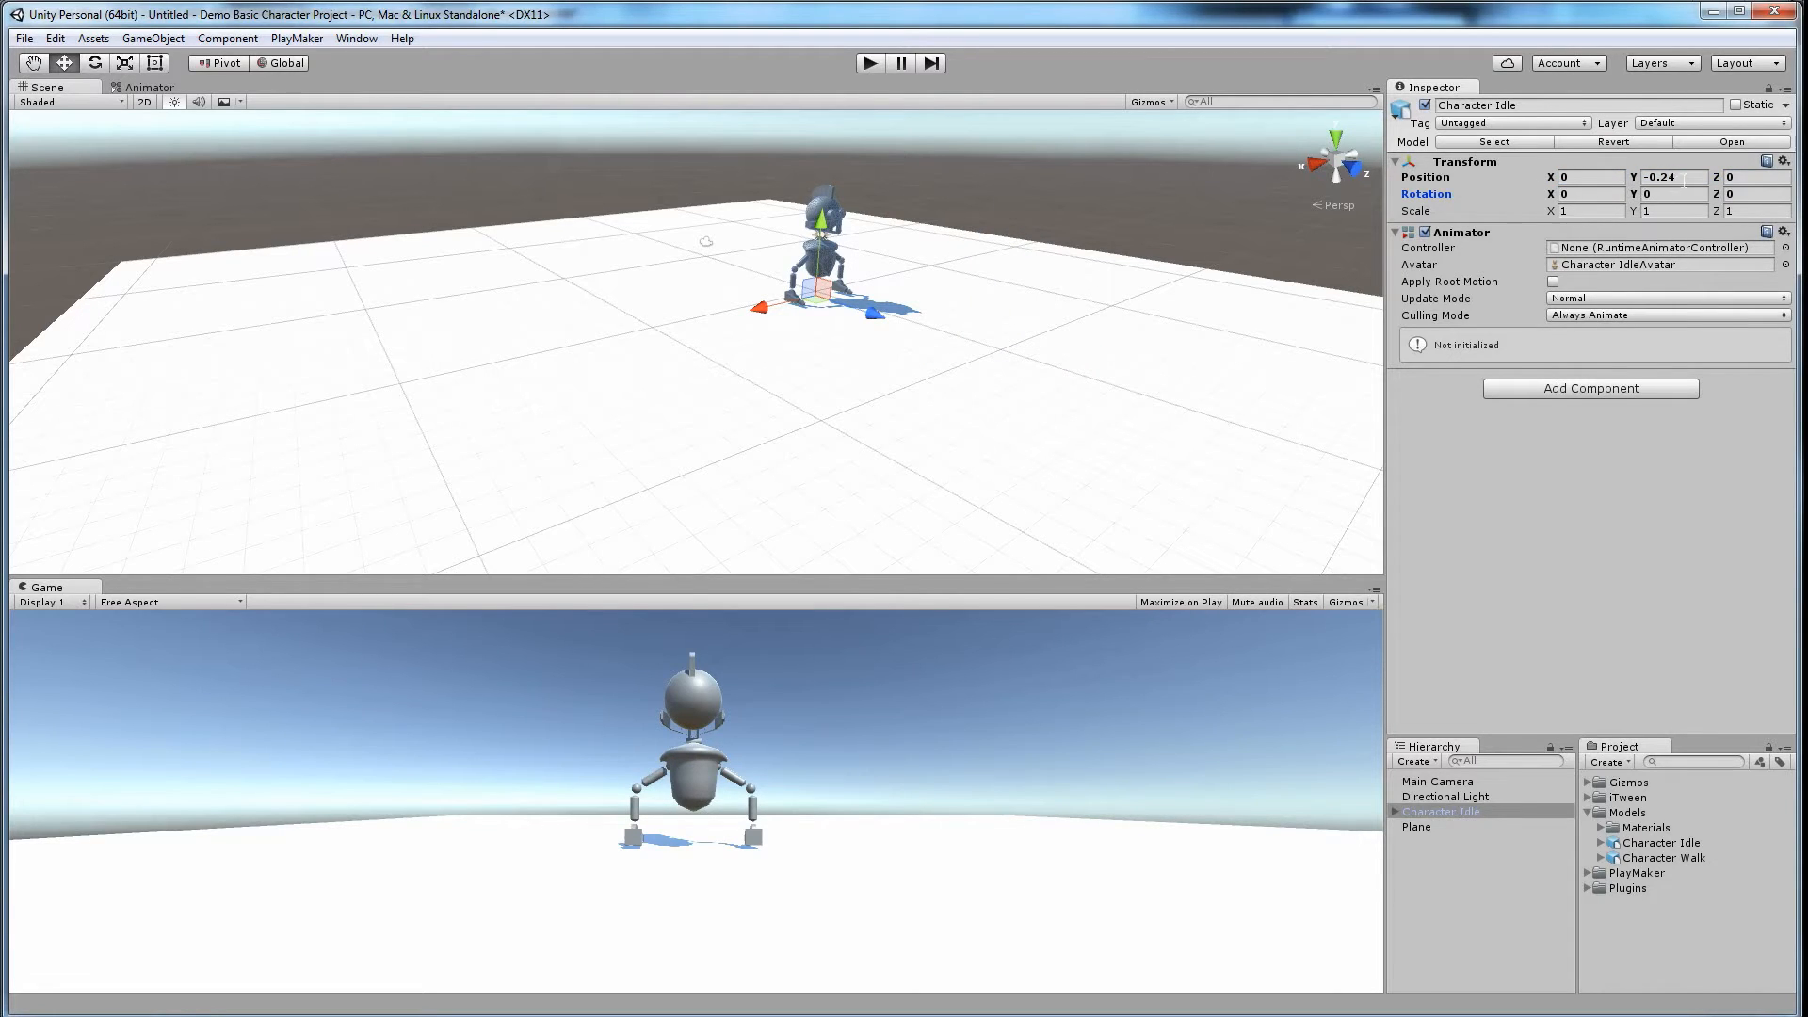
Step: Fine-tune Character Idle's Y position against the plane's surface
{"action": "left_click", "coordinate": [1683, 181]}
{"action": "mouse_move", "coordinate": [1635, 179]}
{"action": "left_mouse_down"}
{"action": "mouse_move", "coordinate": [1590, 181]}
{"action": "mouse_move", "coordinate": [1616, 181]}
{"action": "left_mouse_up"}
{"action": "left_click_drag", "start_coordinate": [935, 379], "coordinate": [1061, 408], "text": "alt"}
Step: Set the plane's X, Y and Z position to 0
{"action": "left_click", "coordinate": [1061, 404]}
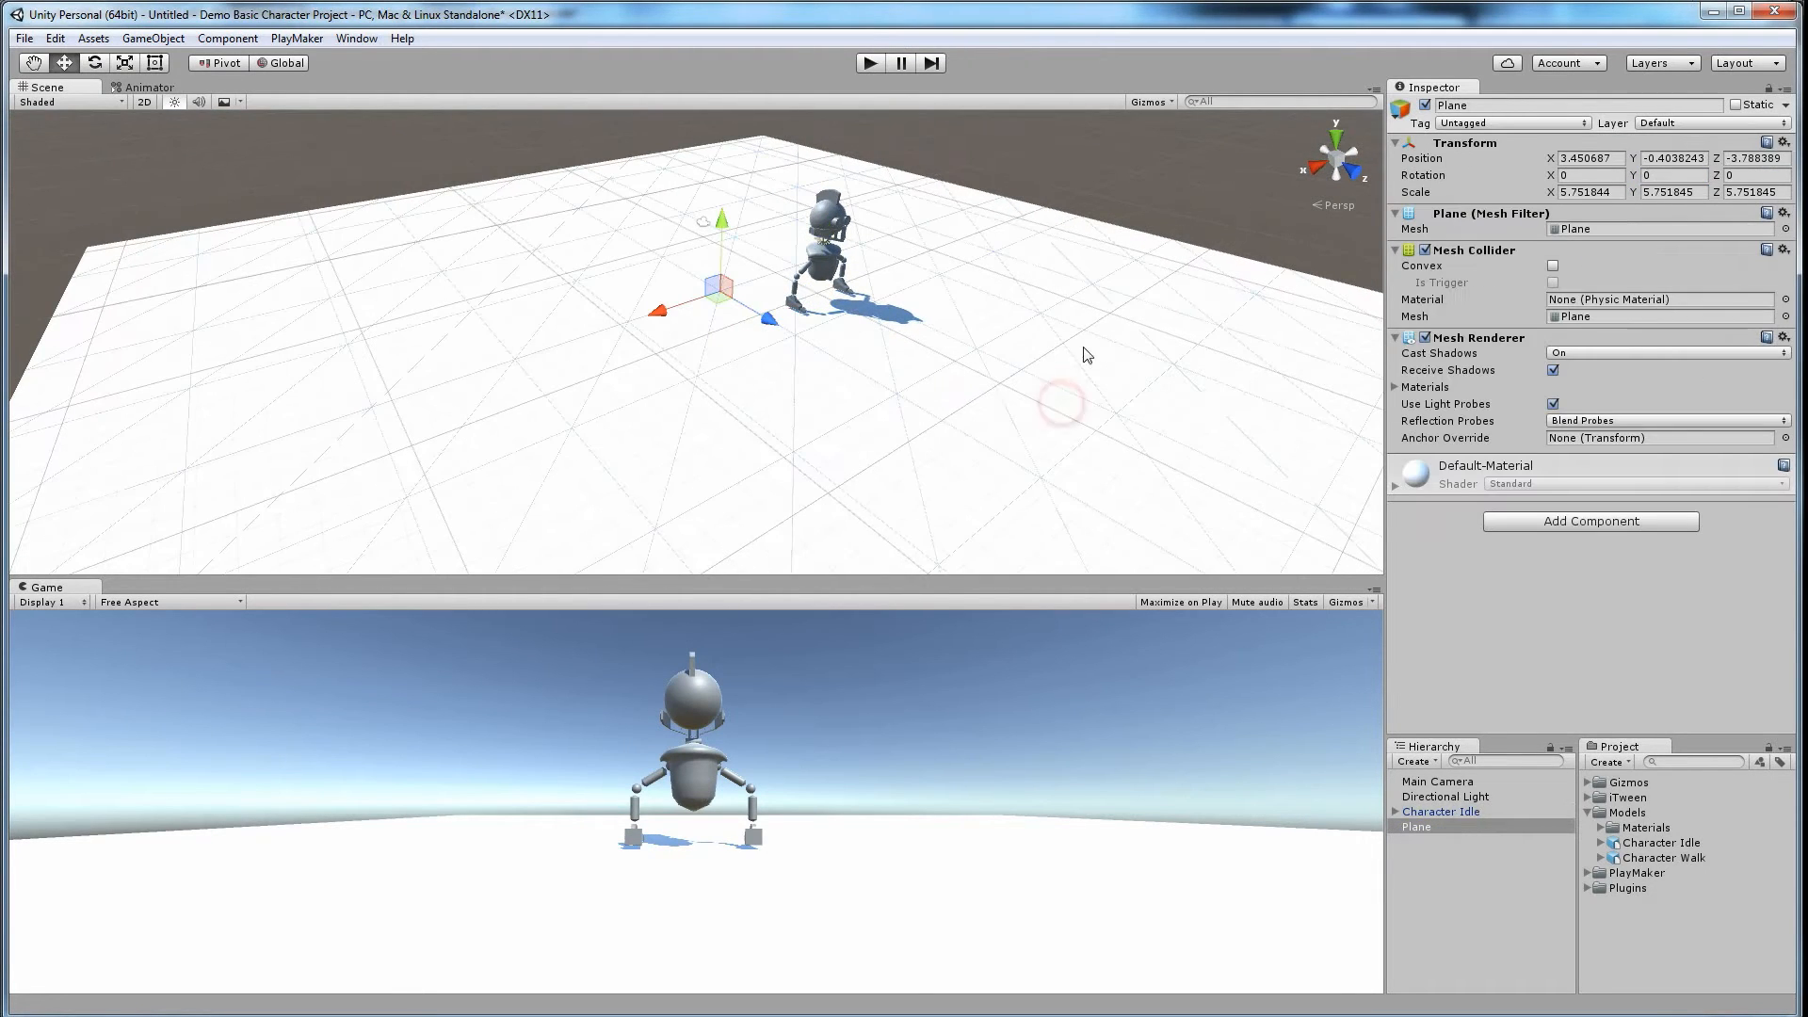
{"action": "left_click", "coordinate": [1602, 155]}
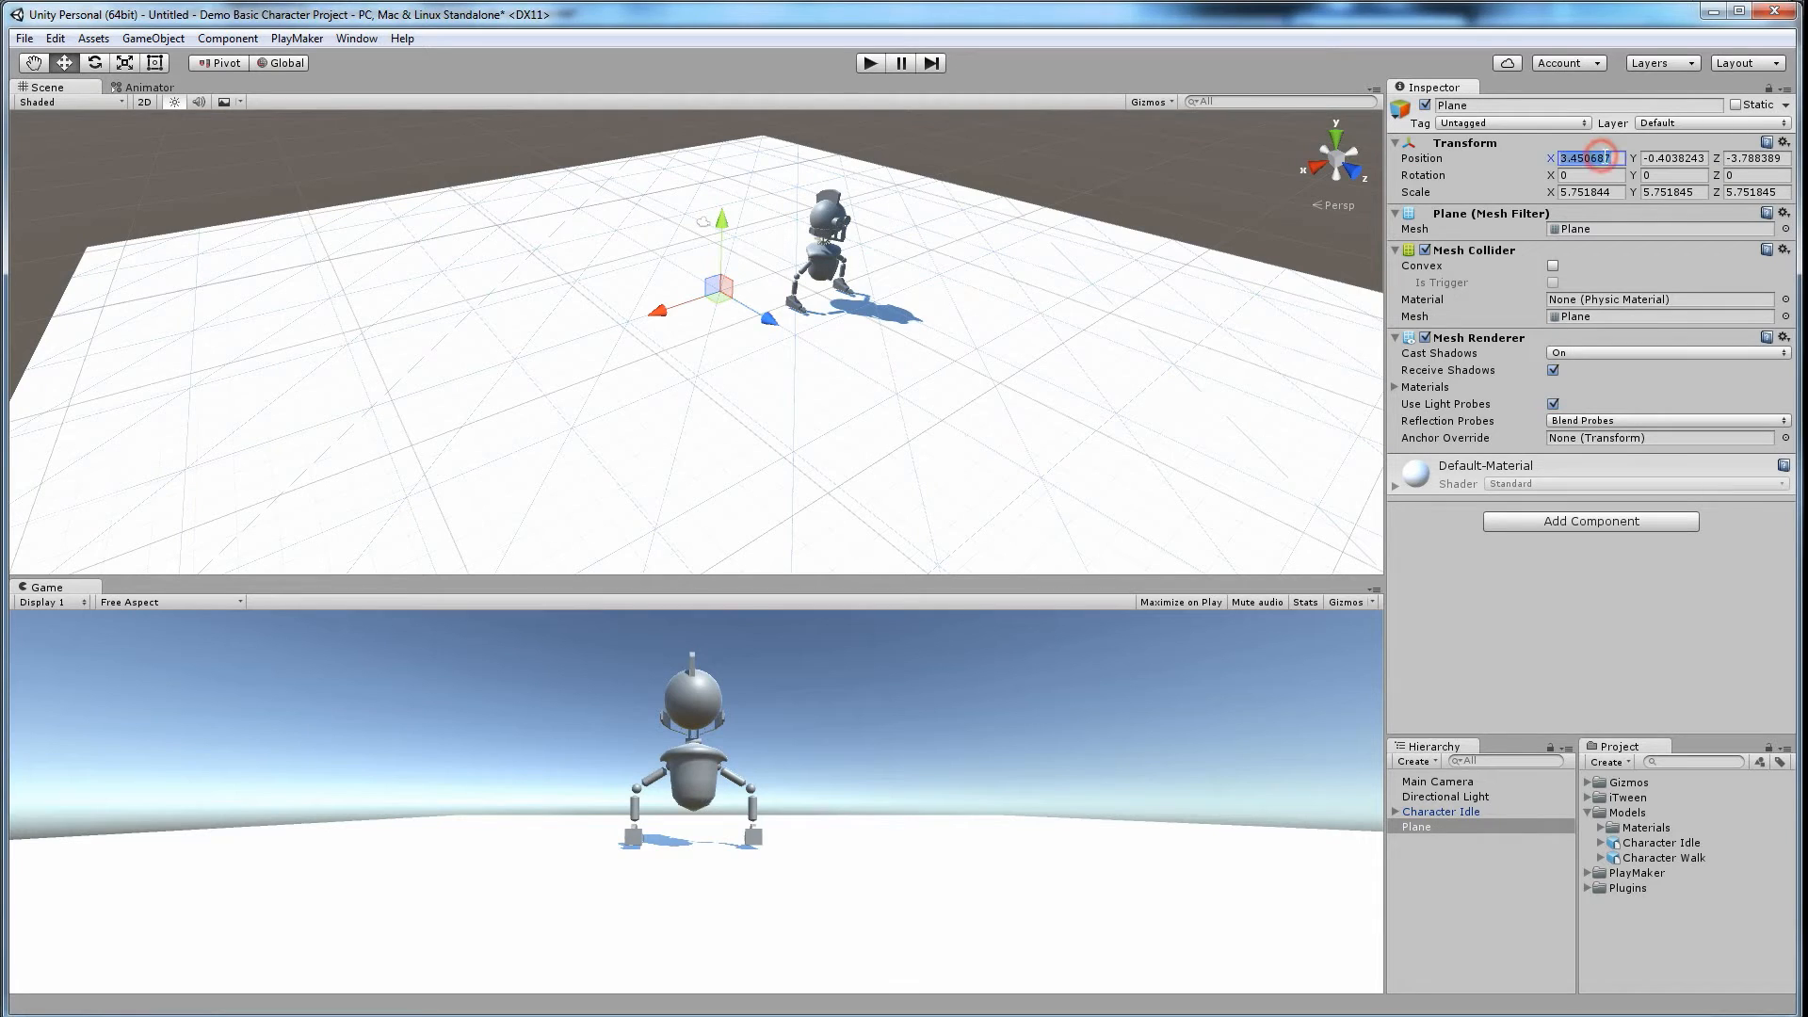
{"action": "type", "text": "0"}
{"action": "key", "text": "Tab"}
{"action": "type", "text": "0"}
{"action": "key", "text": "Tab"}
{"action": "type", "text": "0"}
{"action": "key", "text": "Tab"}
Step: Raise Character Idle to Y 0.08 so its feet rest on the plane's surface
{"action": "left_click_drag", "start_coordinate": [1069, 295], "coordinate": [850, 229], "text": "alt"}
{"action": "left_click", "coordinate": [850, 229]}
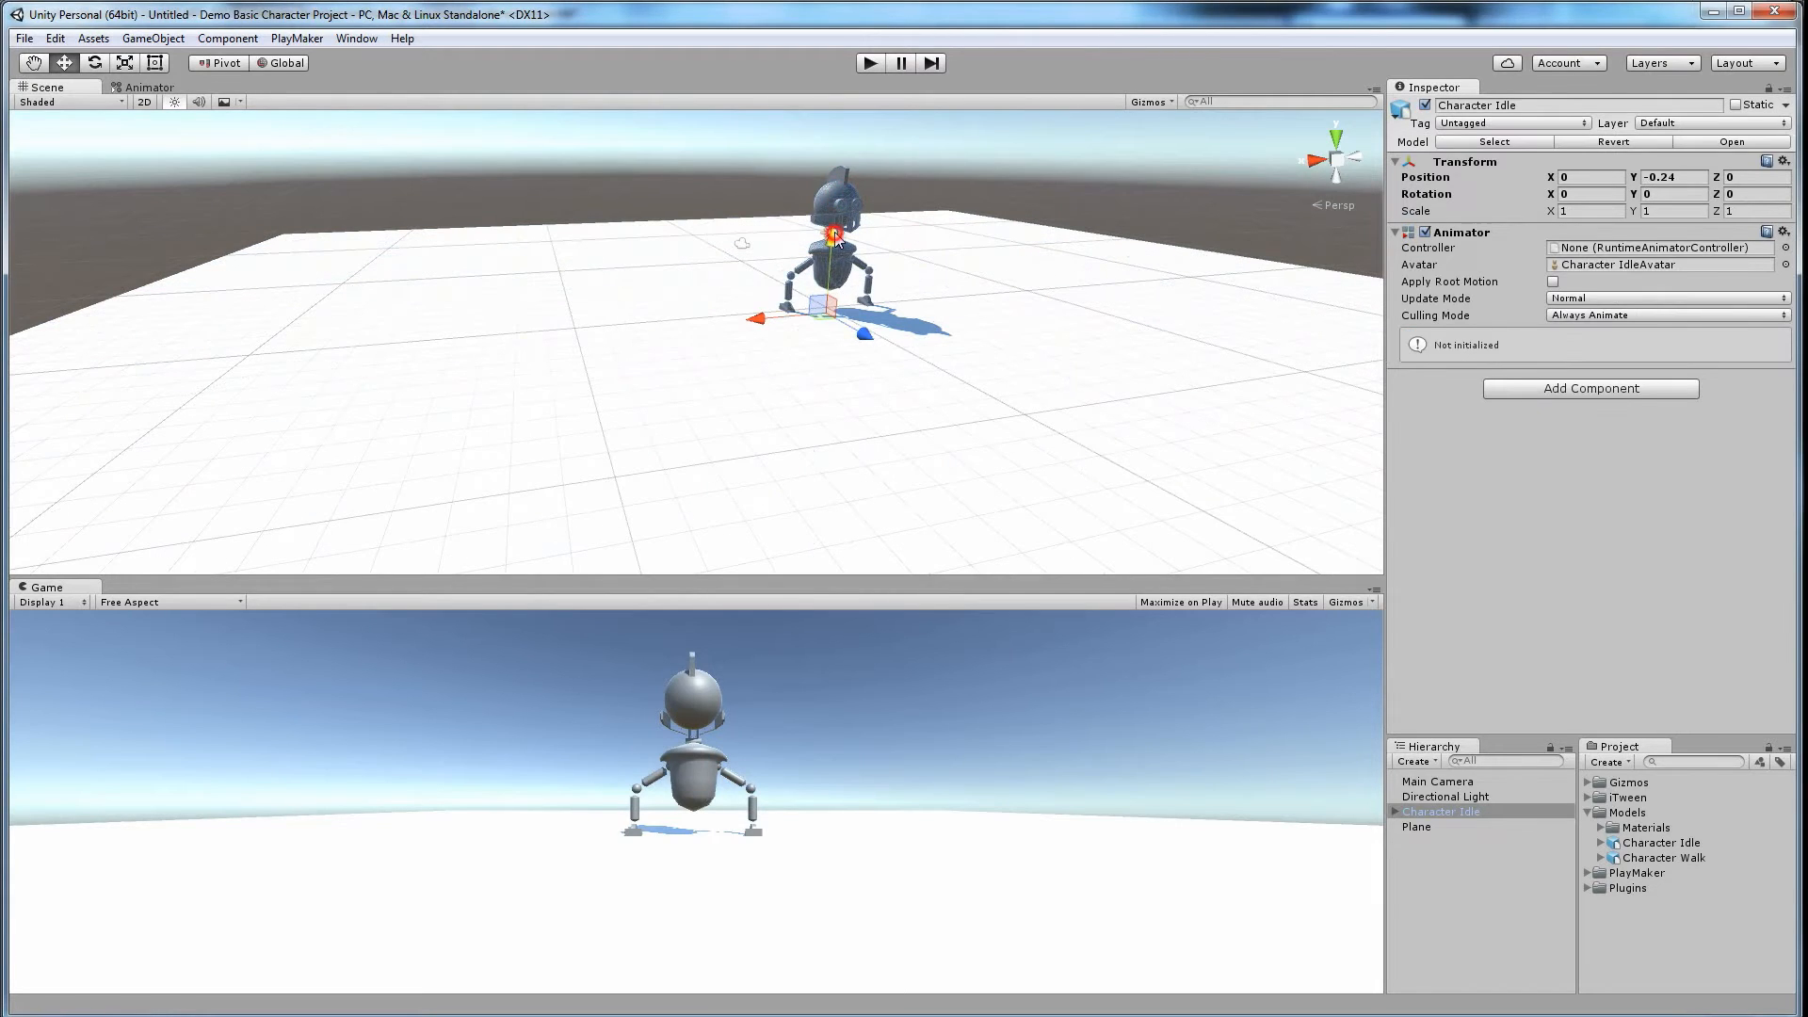
{"action": "left_click_drag", "start_coordinate": [834, 234], "coordinate": [834, 231]}
{"action": "left_click", "coordinate": [744, 175]}
{"action": "left_click_drag", "start_coordinate": [761, 329], "coordinate": [754, 411], "text": "alt"}
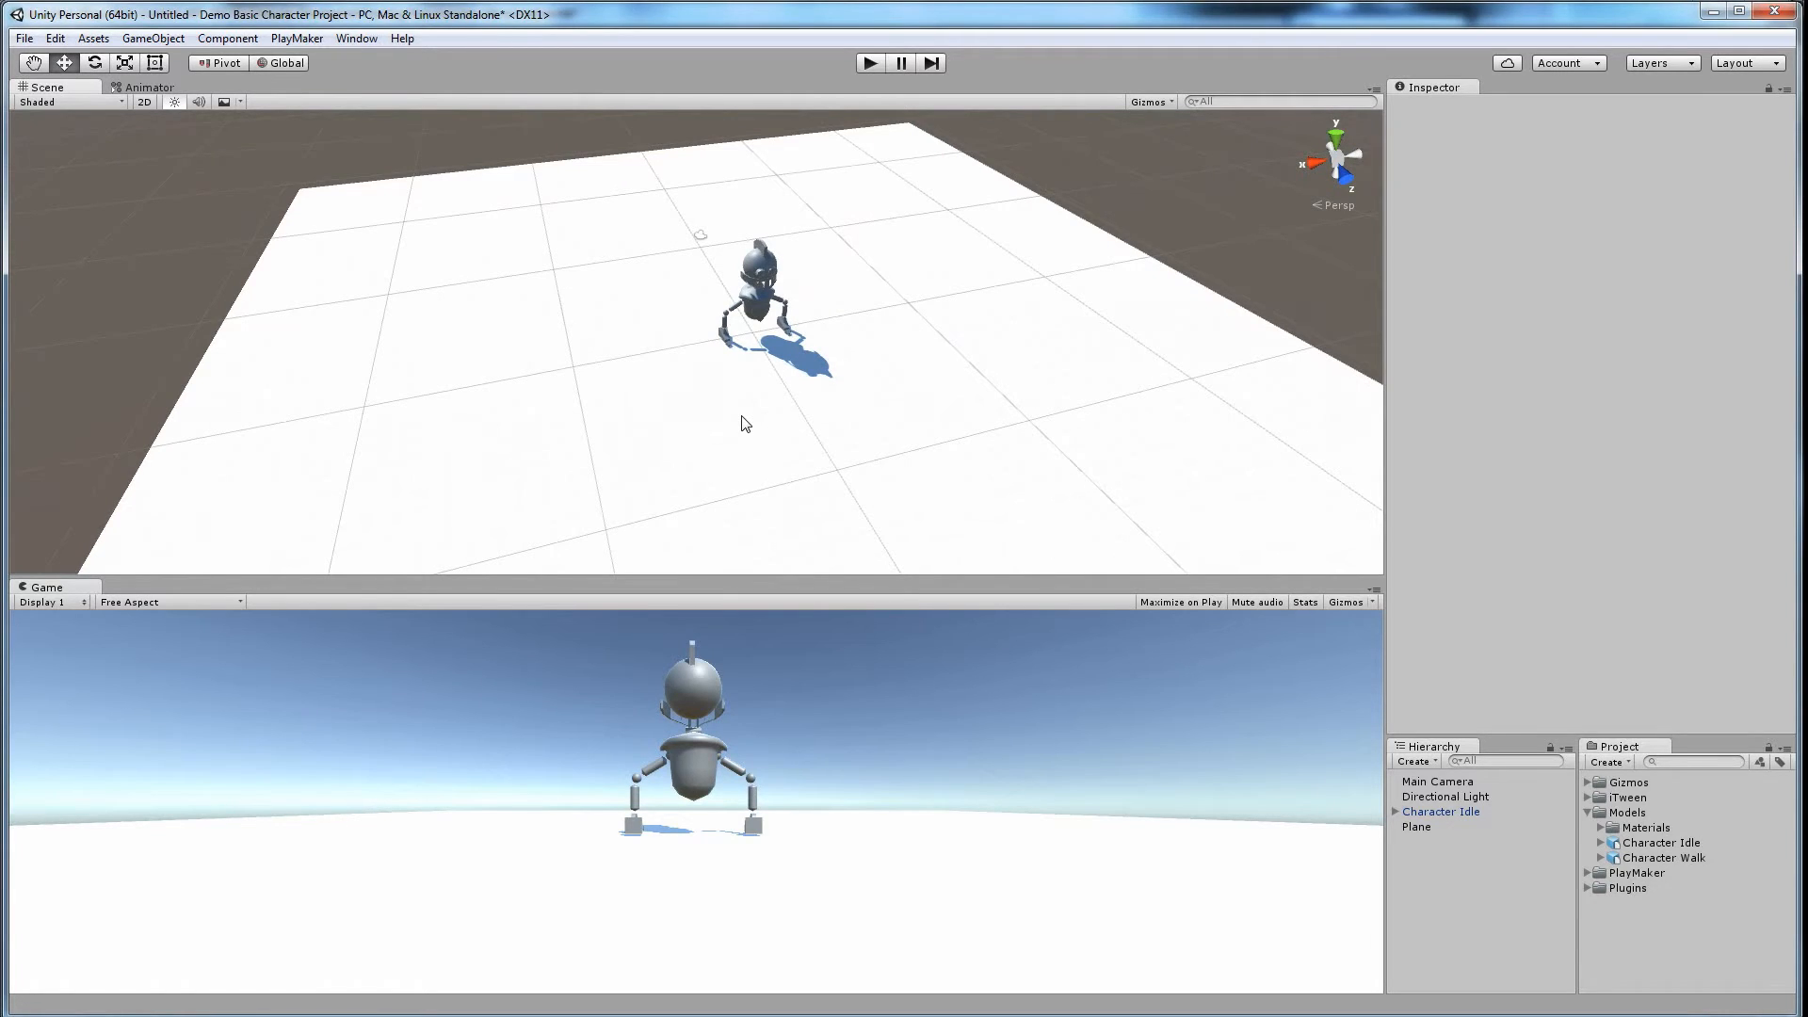
Step: Rename the Character Idle object in the scene to Basic Character
{"action": "left_click", "coordinate": [768, 260]}
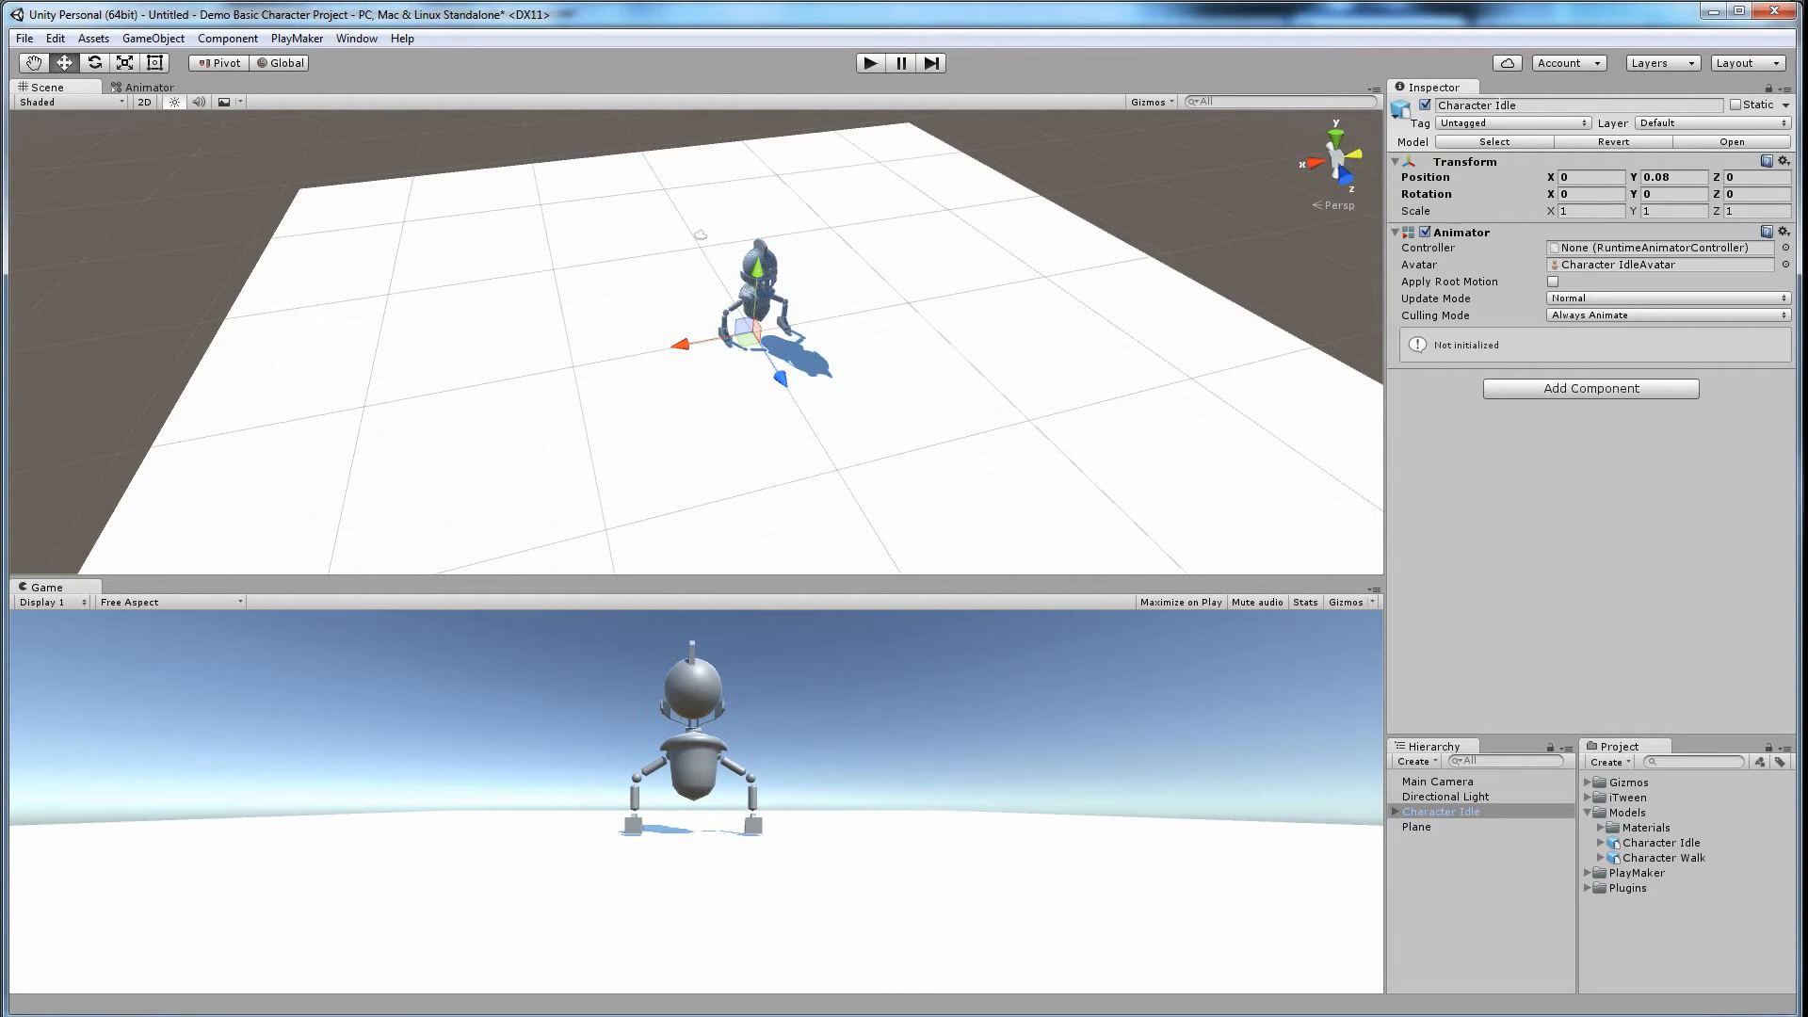
{"action": "left_click_drag", "start_coordinate": [1497, 105], "coordinate": [1538, 109]}
{"action": "key", "text": "BackSpace"}
{"action": "key", "text": "Home"}
{"action": "type", "text": "Baic"}
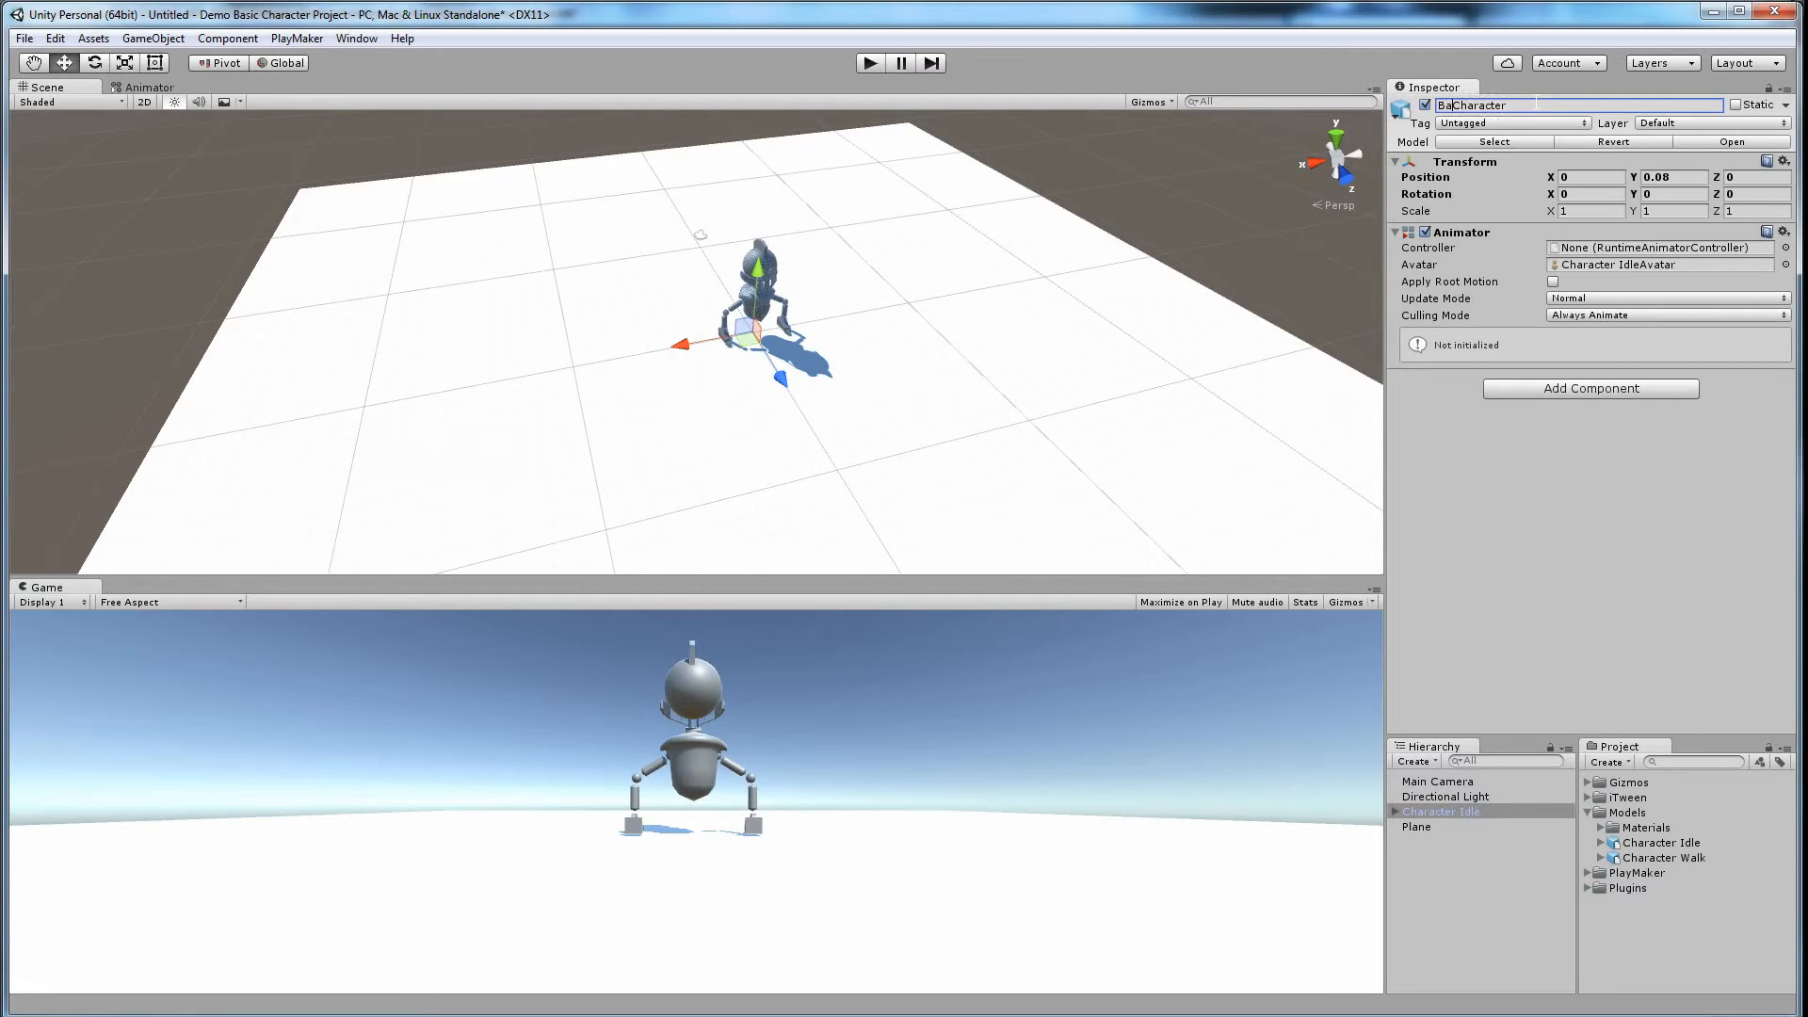
{"action": "key", "text": "Left"}
{"action": "key", "text": "Left"}
{"action": "key", "text": "Left"}
{"action": "type", "text": "s"}
{"action": "key", "text": "Right"}
{"action": "key", "text": "Right"}
{"action": "key", "text": "Right"}
{"action": "key", "text": "Return"}
Step: Create an Animator Controller asset named Character Animator Controller in the project
{"action": "left_click", "coordinate": [1651, 923]}
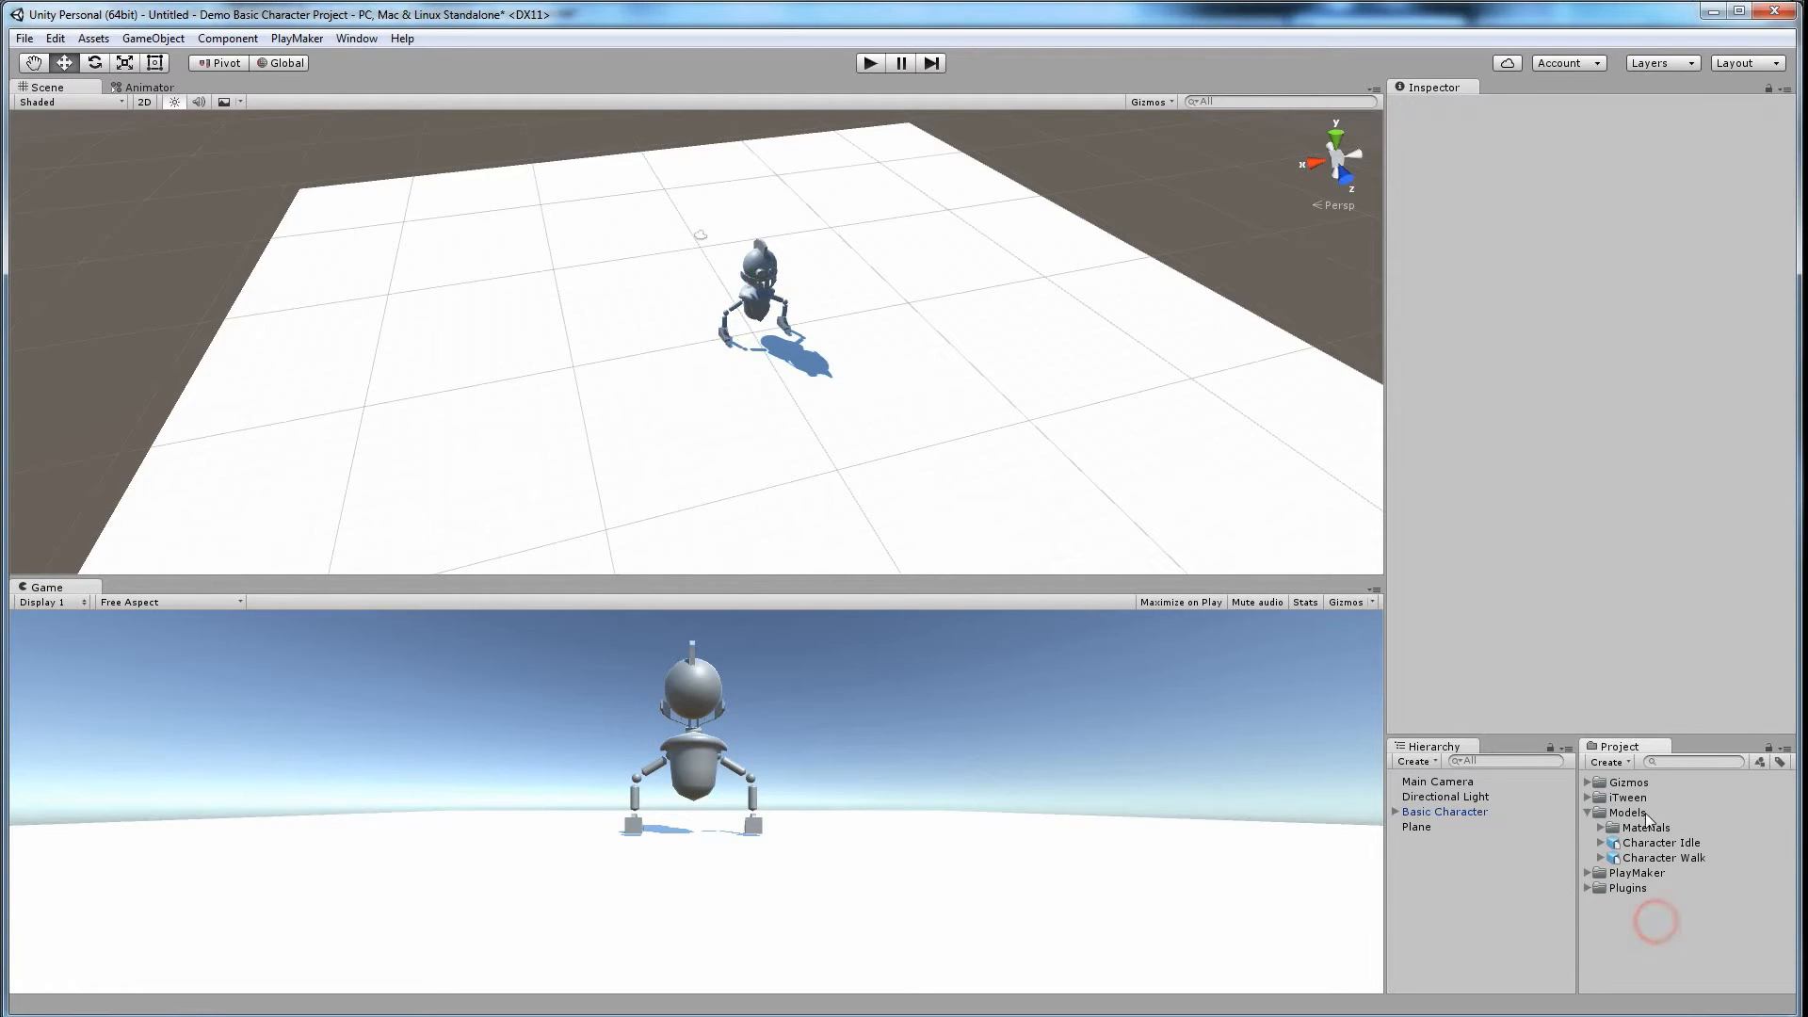
{"action": "left_click", "coordinate": [1618, 763]}
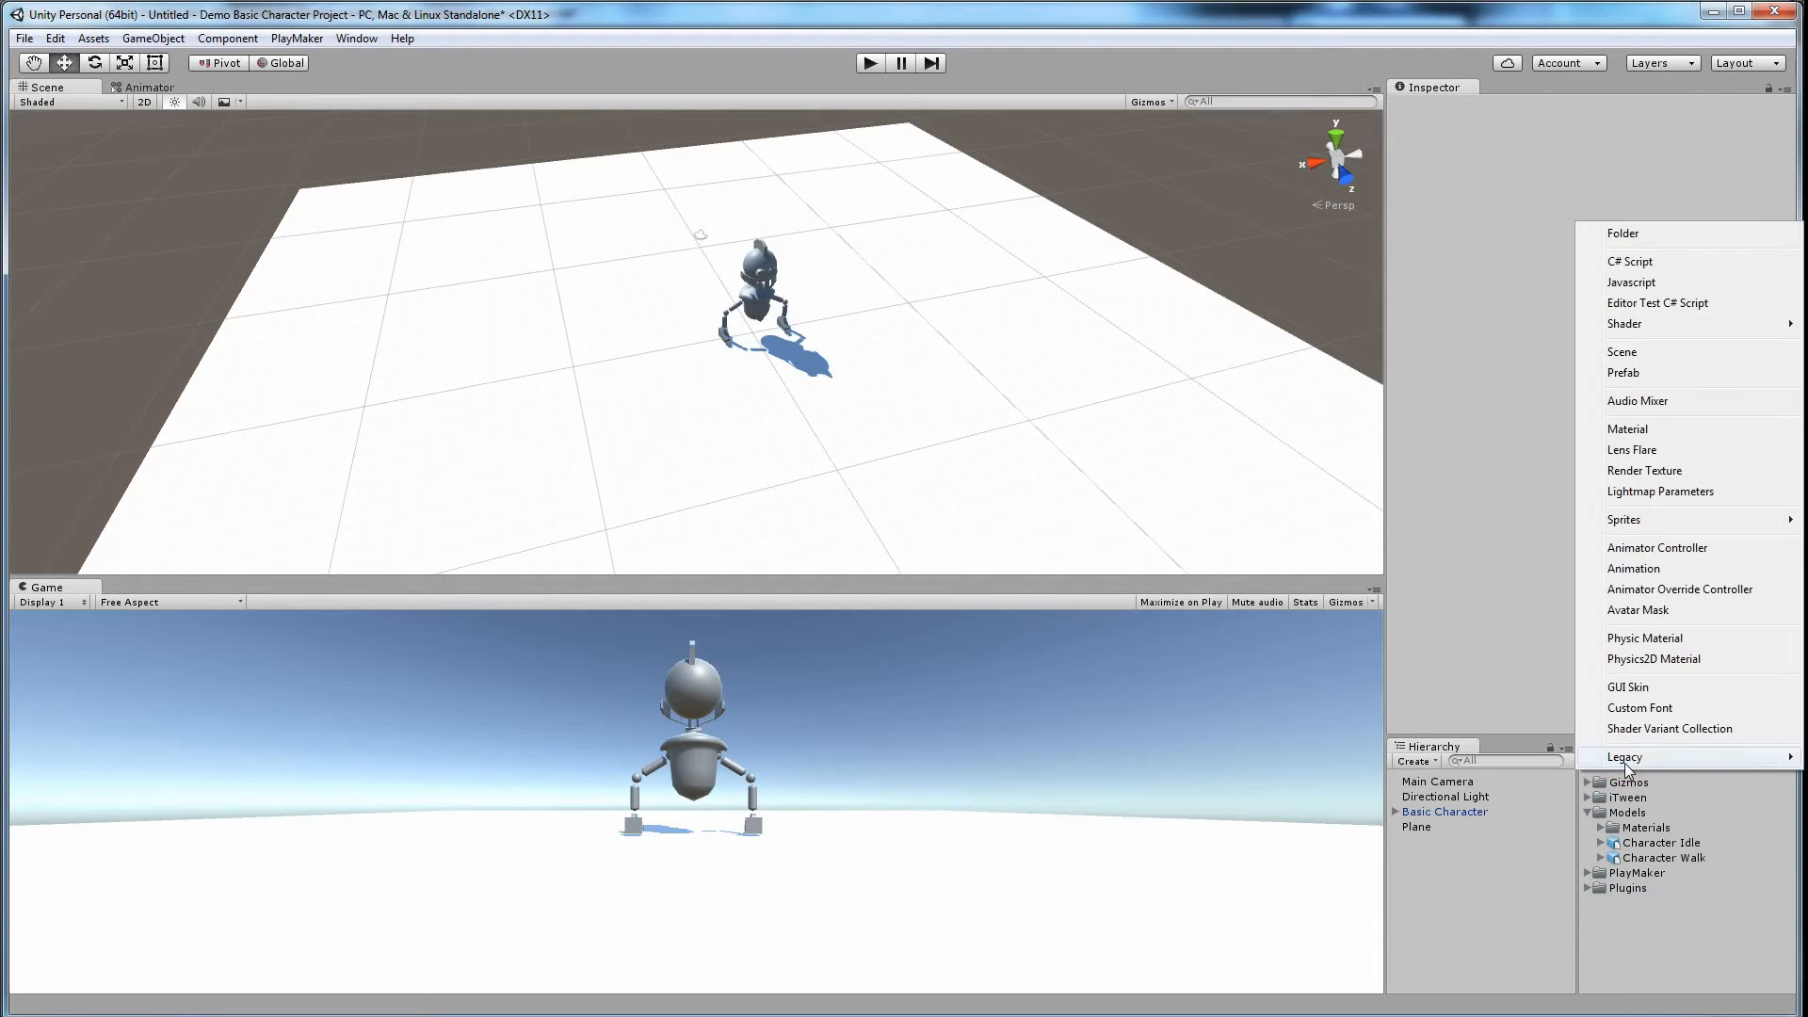
{"action": "left_click", "coordinate": [1658, 549]}
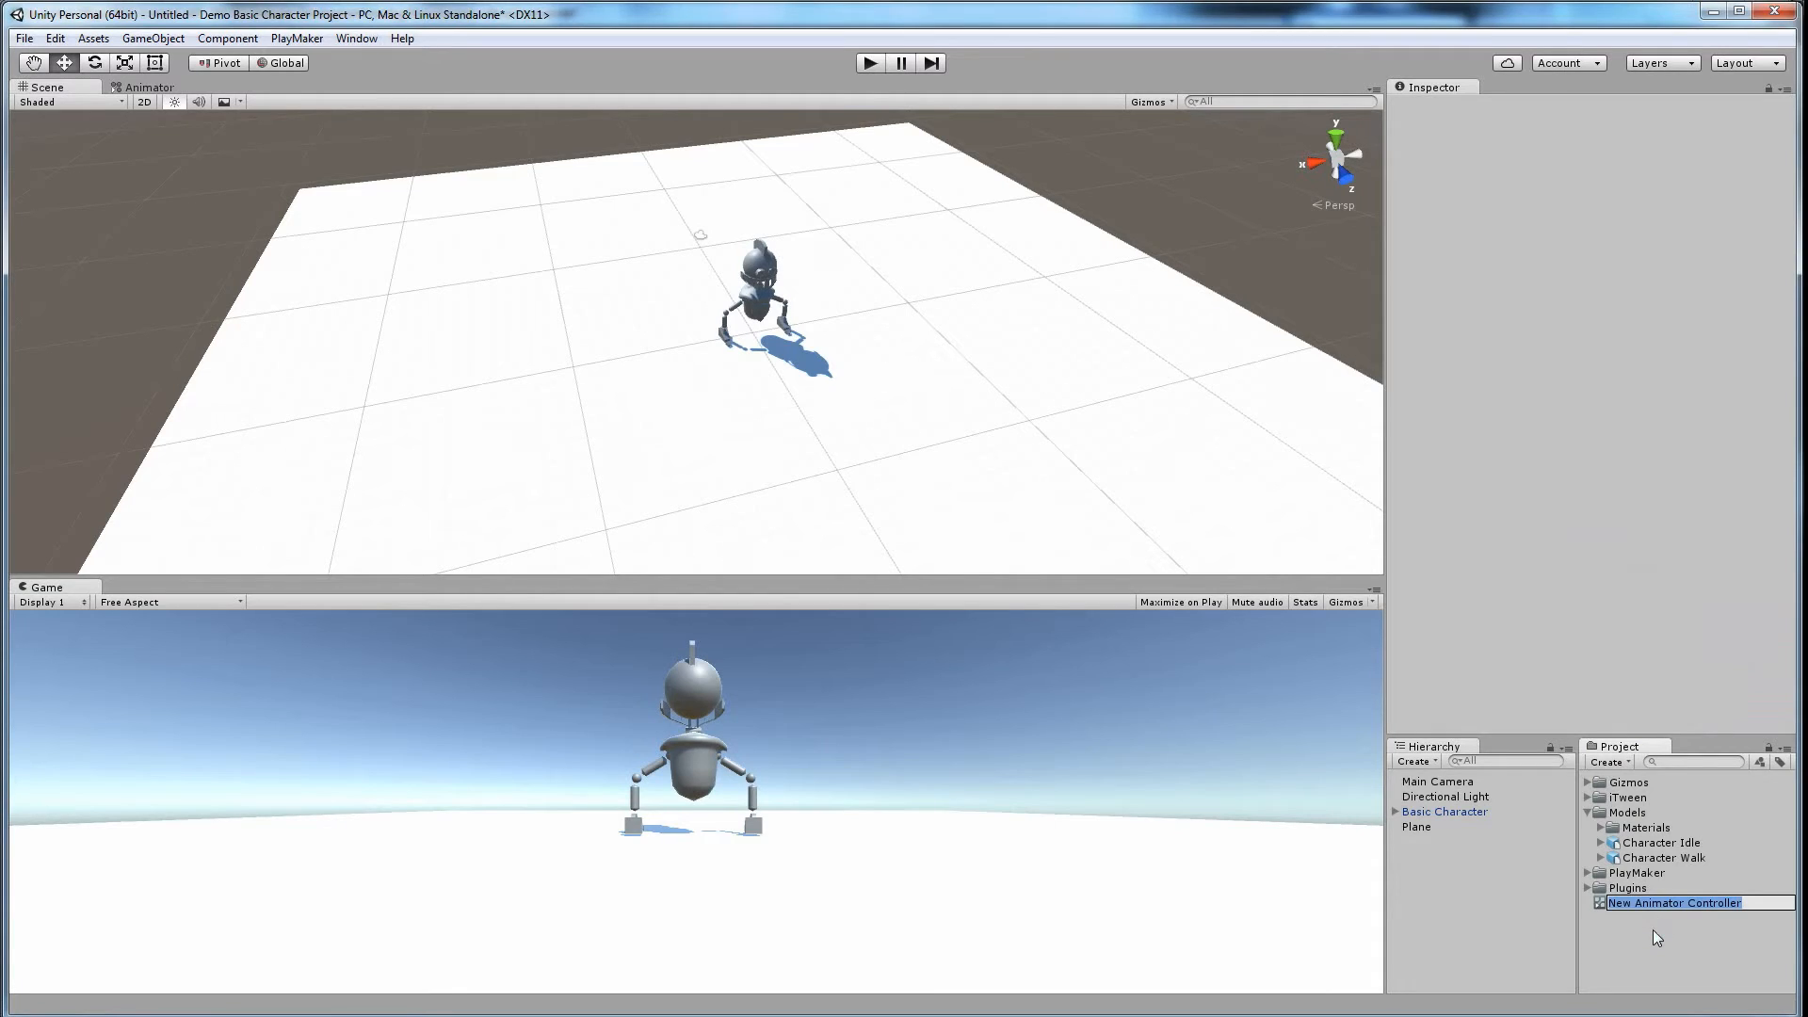
{"action": "double_click", "coordinate": [1631, 903]}
{"action": "double_click", "coordinate": [1630, 900]}
{"action": "left_click", "coordinate": [1629, 903]}
{"action": "left_click", "coordinate": [1629, 903]}
{"action": "key", "text": "BackSpace"}
{"action": "key", "text": "BackSpace"}
{"action": "key", "text": "BackSpace"}
{"action": "type", "text": "Character"}
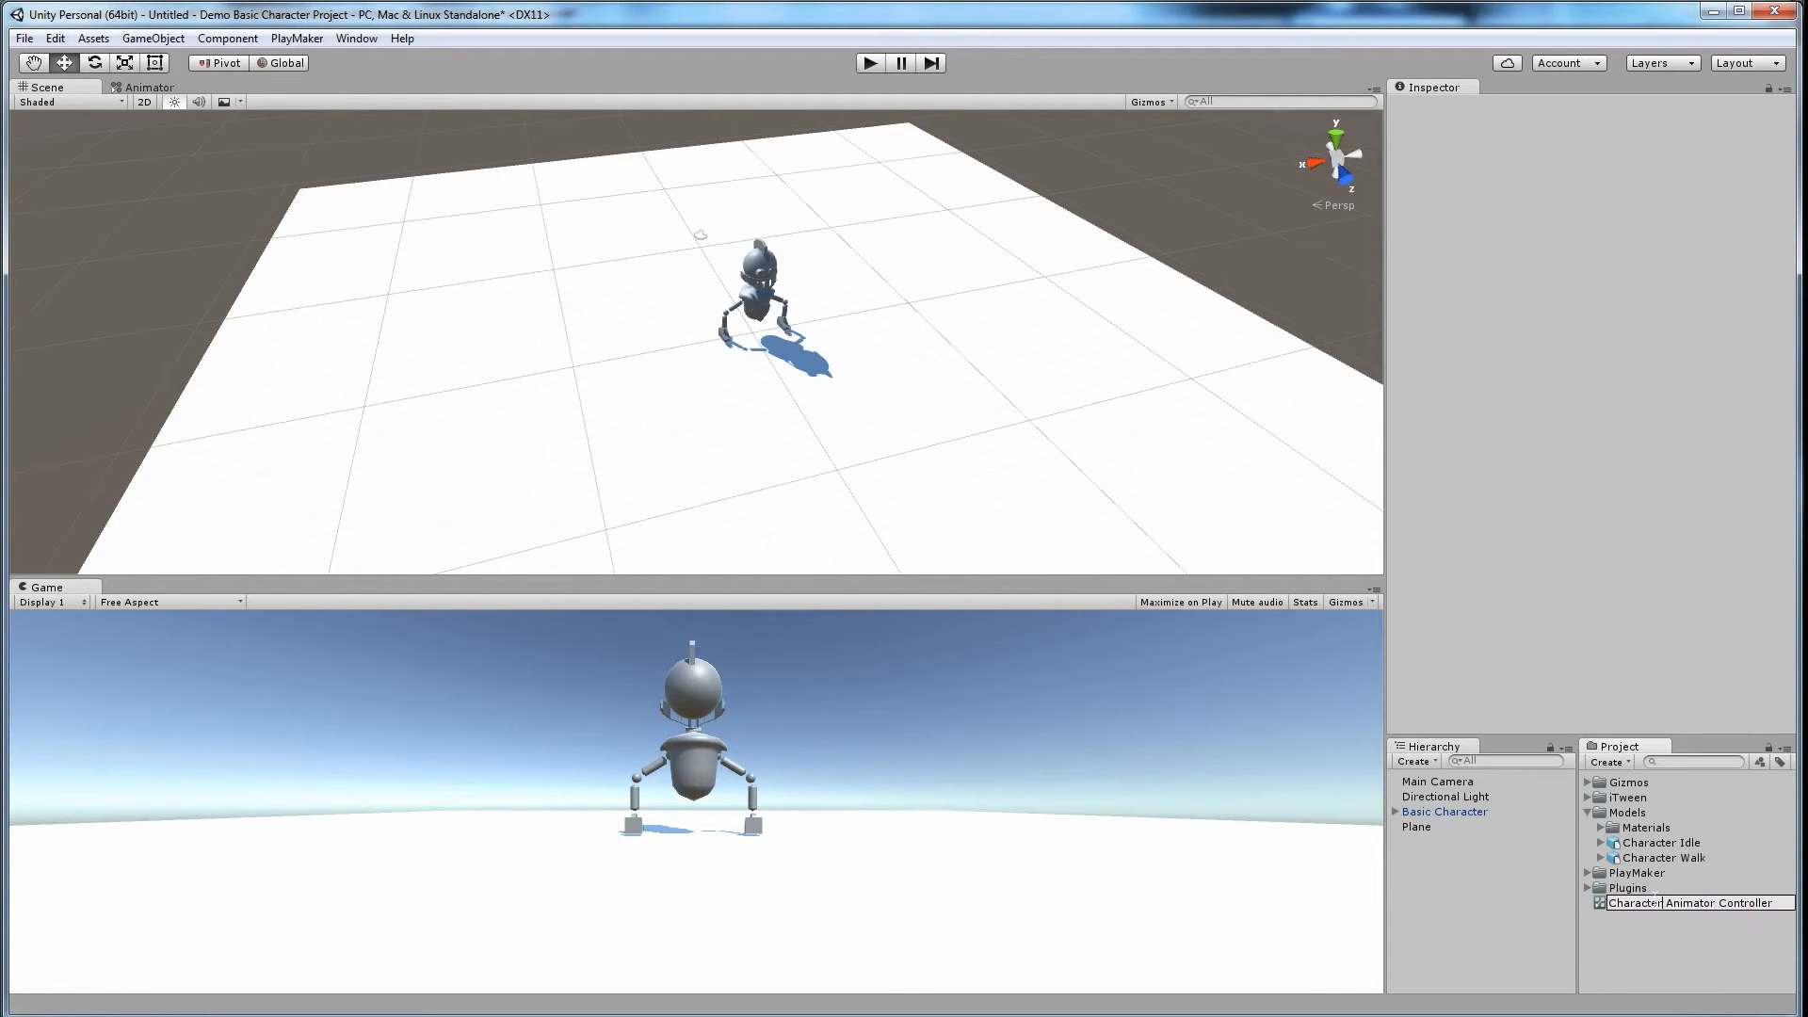
{"action": "key", "text": "Return"}
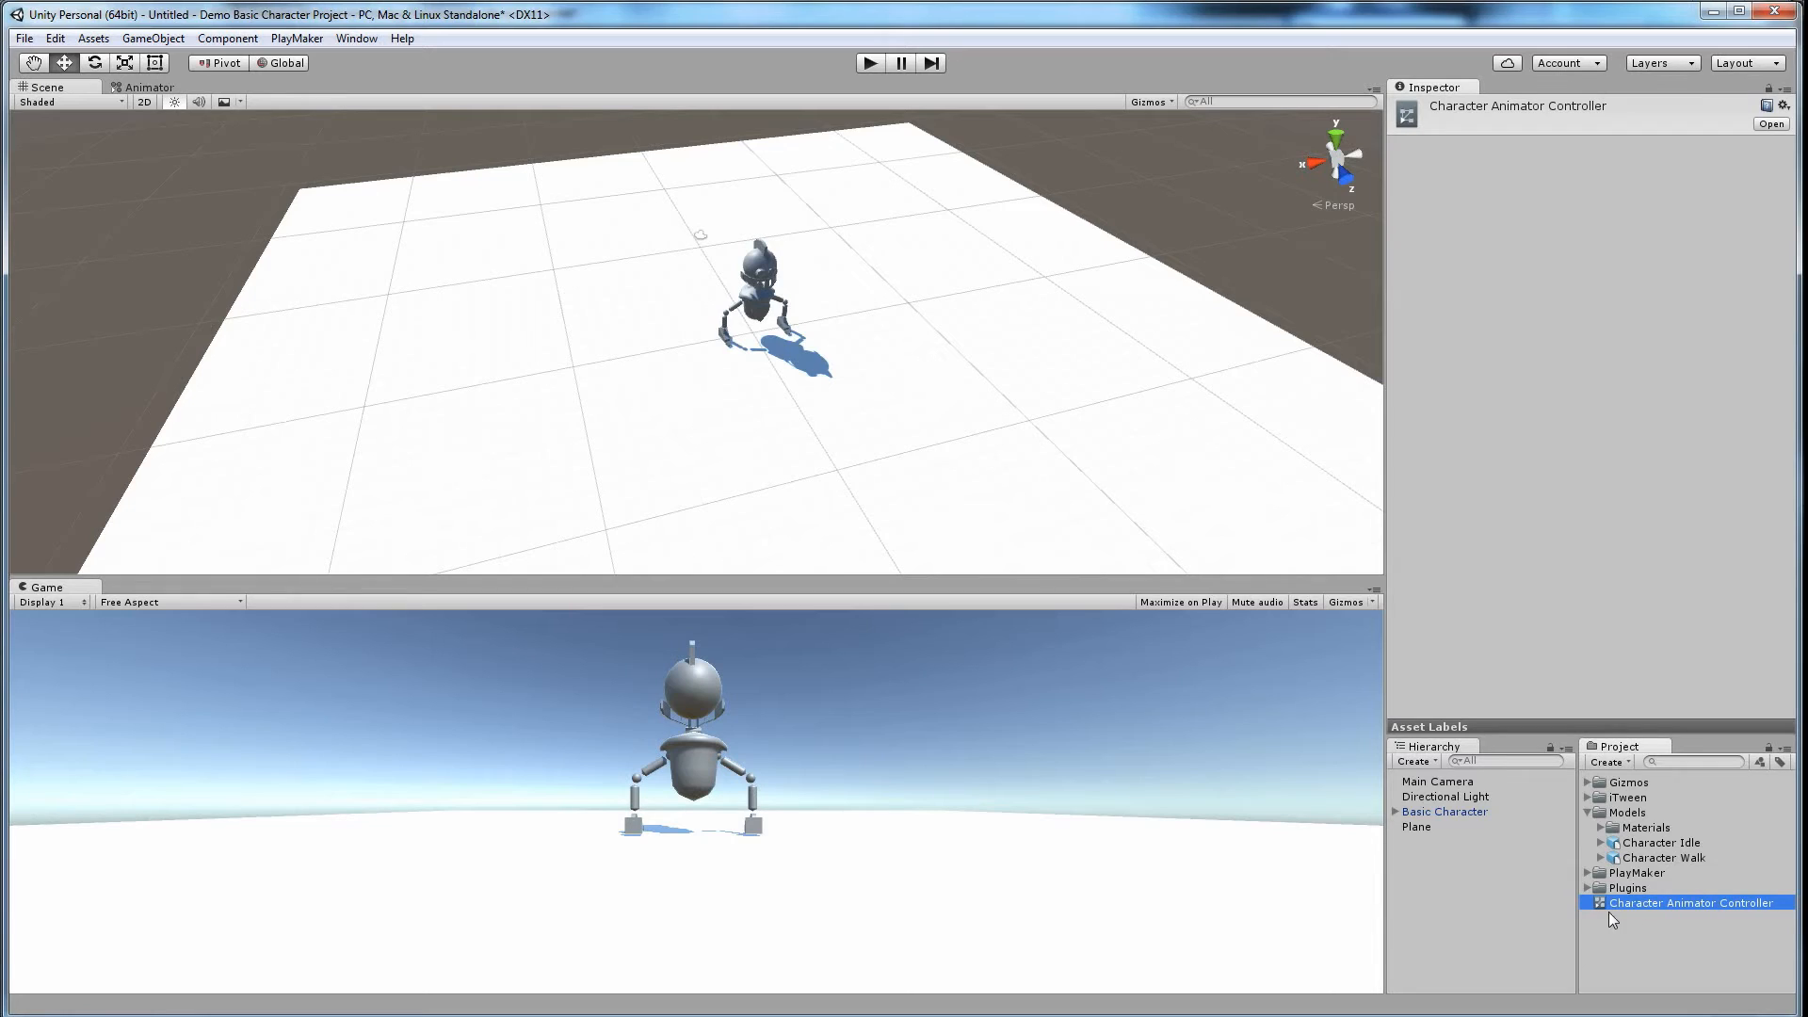
Step: Assign Character Animator Controller to Basic Character's Animator component and show its state graph in the Animator view
{"action": "left_click", "coordinate": [765, 273]}
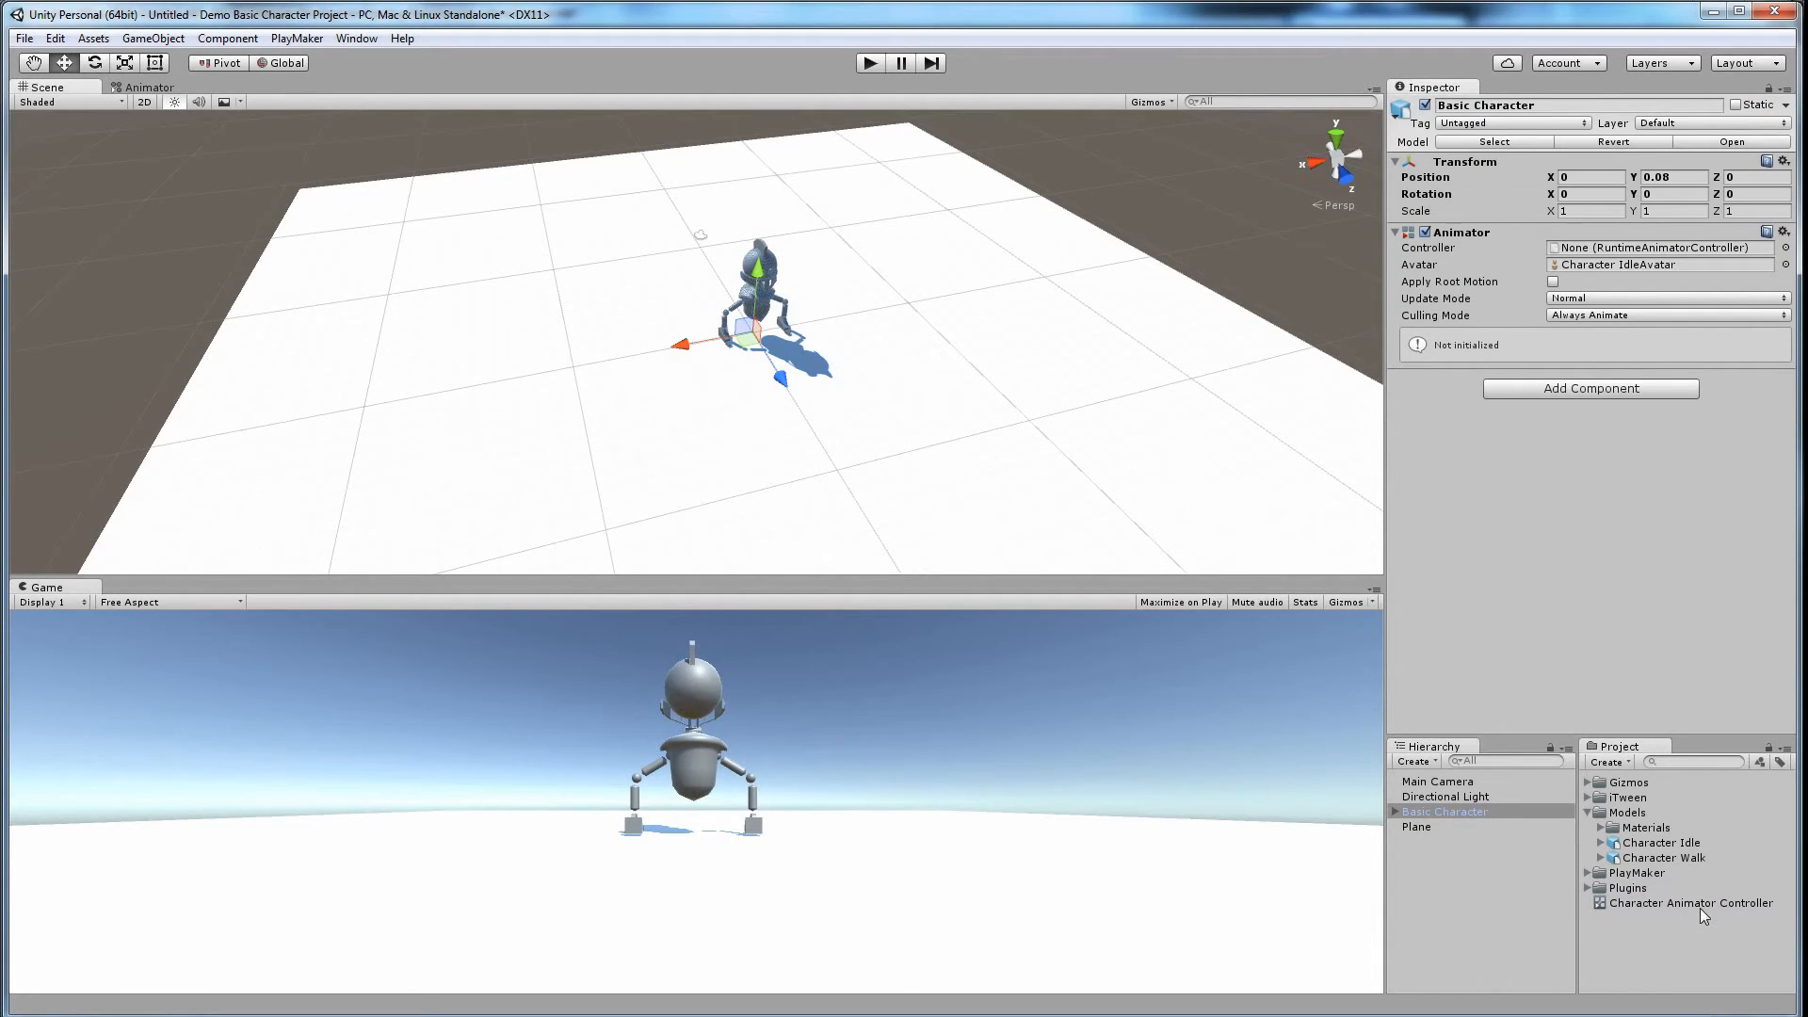
{"action": "left_click_drag", "start_coordinate": [1625, 902], "coordinate": [1600, 248]}
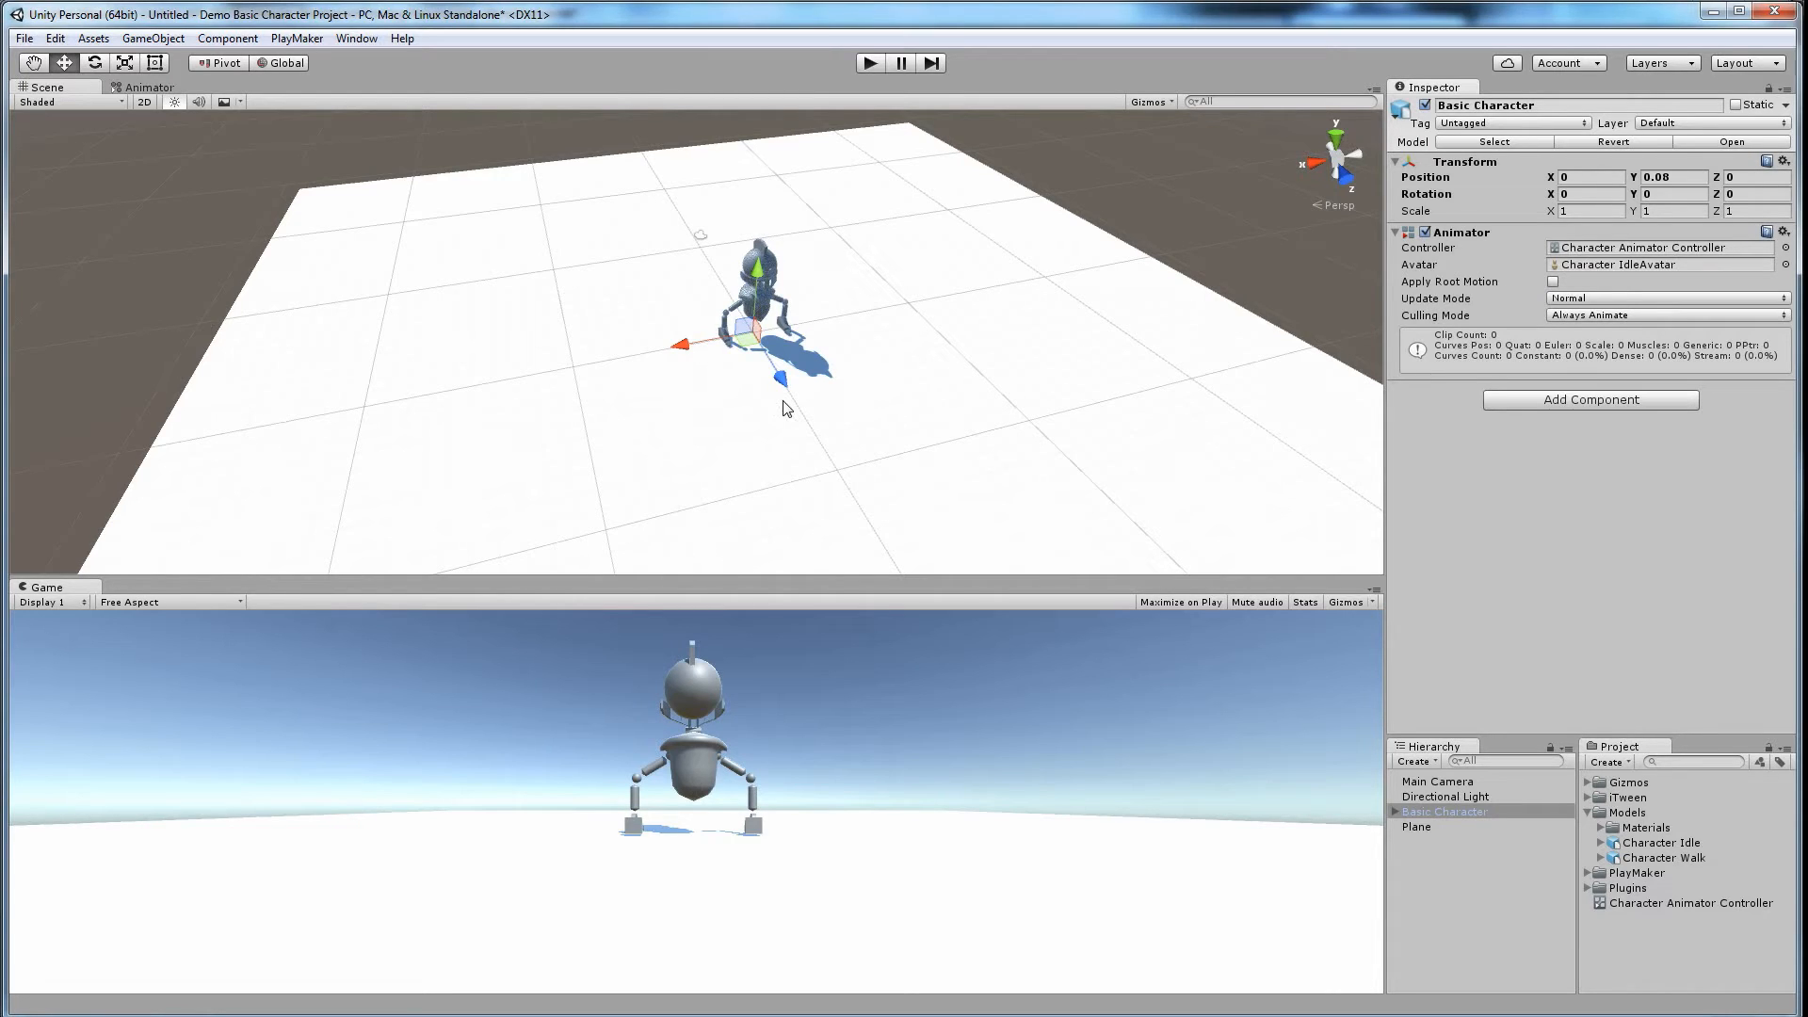
{"action": "left_click", "coordinate": [144, 89]}
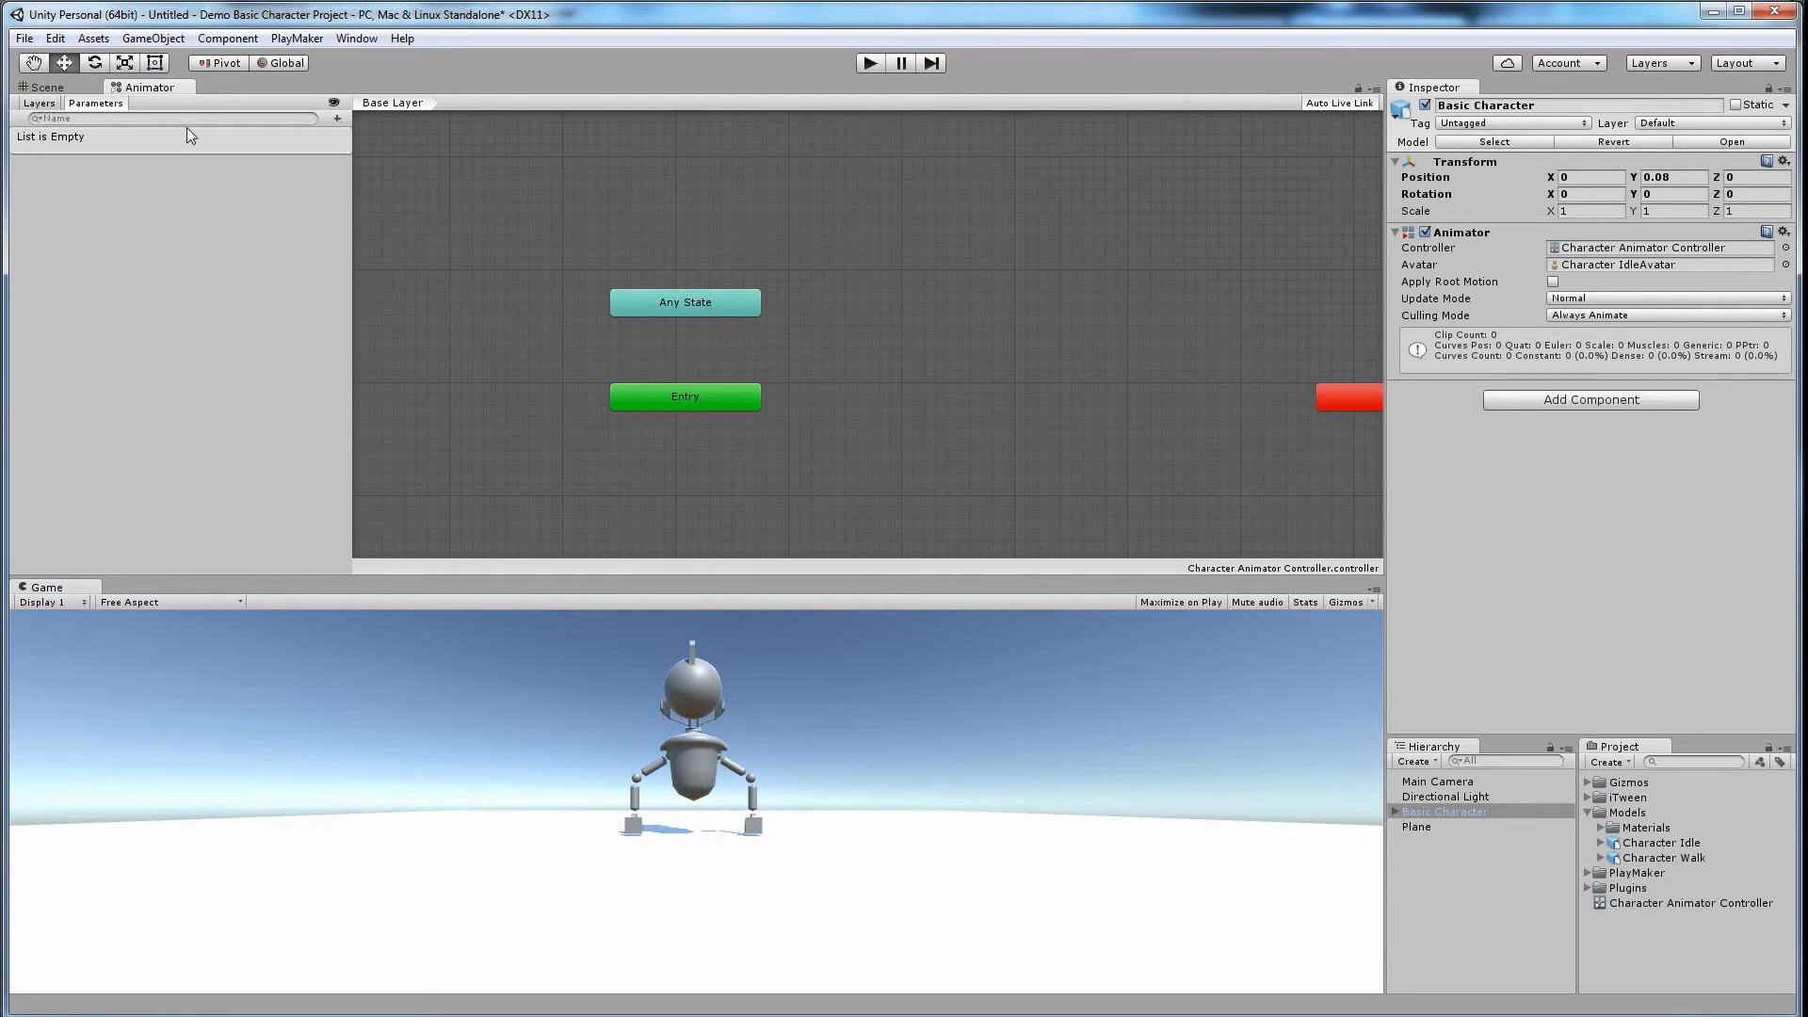
Step: Close the Animator view and reopen it alongside the Scene view
{"action": "left_click_drag", "start_coordinate": [138, 98], "coordinate": [473, 400]}
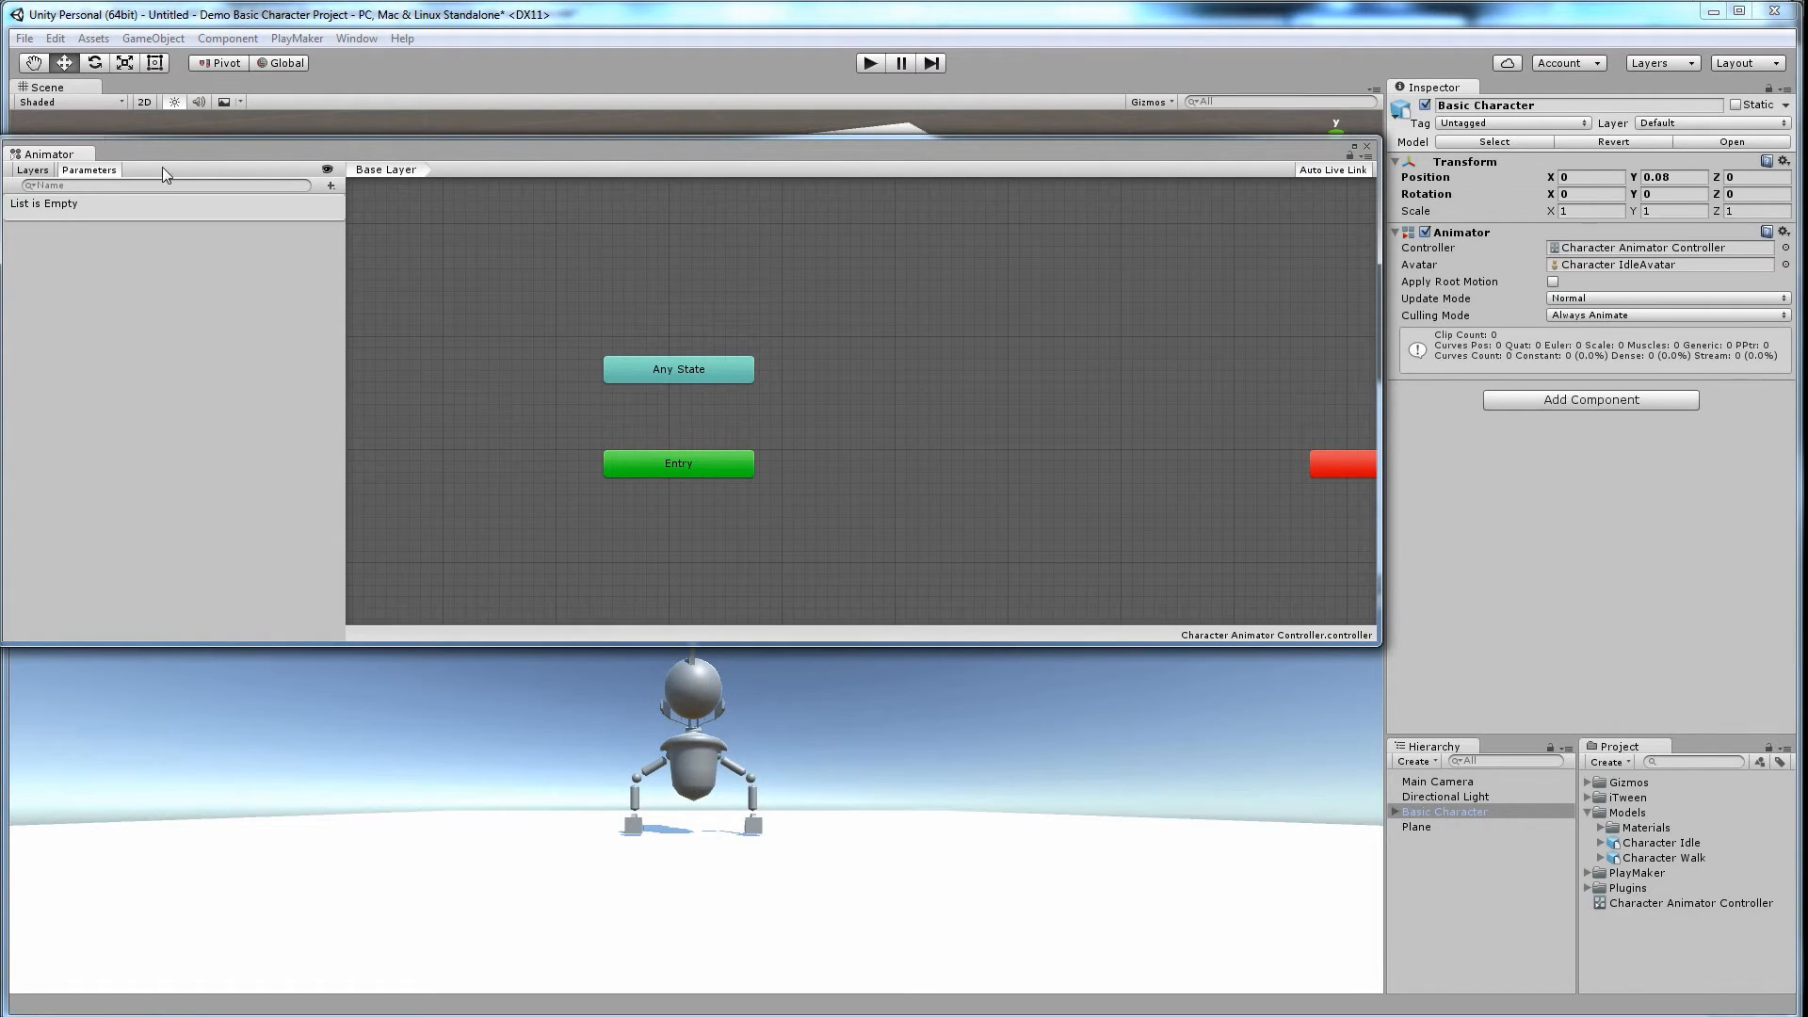
{"action": "left_click", "coordinate": [1368, 149]}
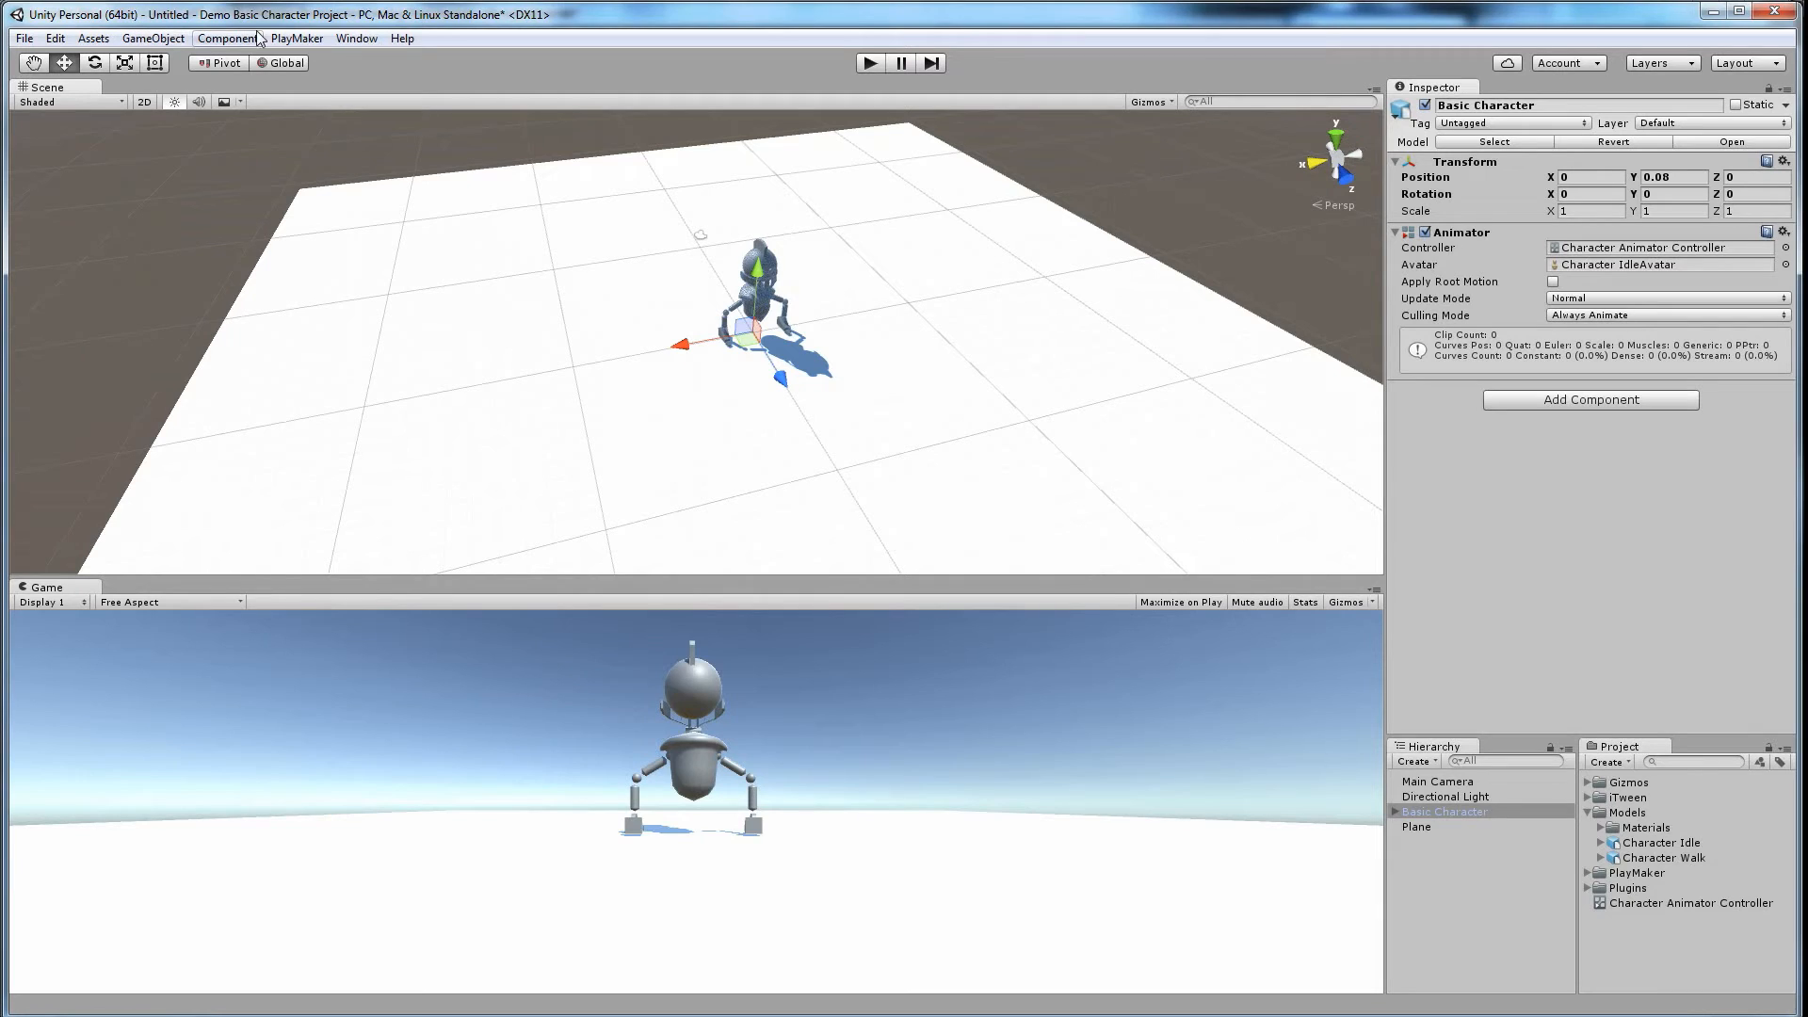
{"action": "left_click", "coordinate": [355, 40]}
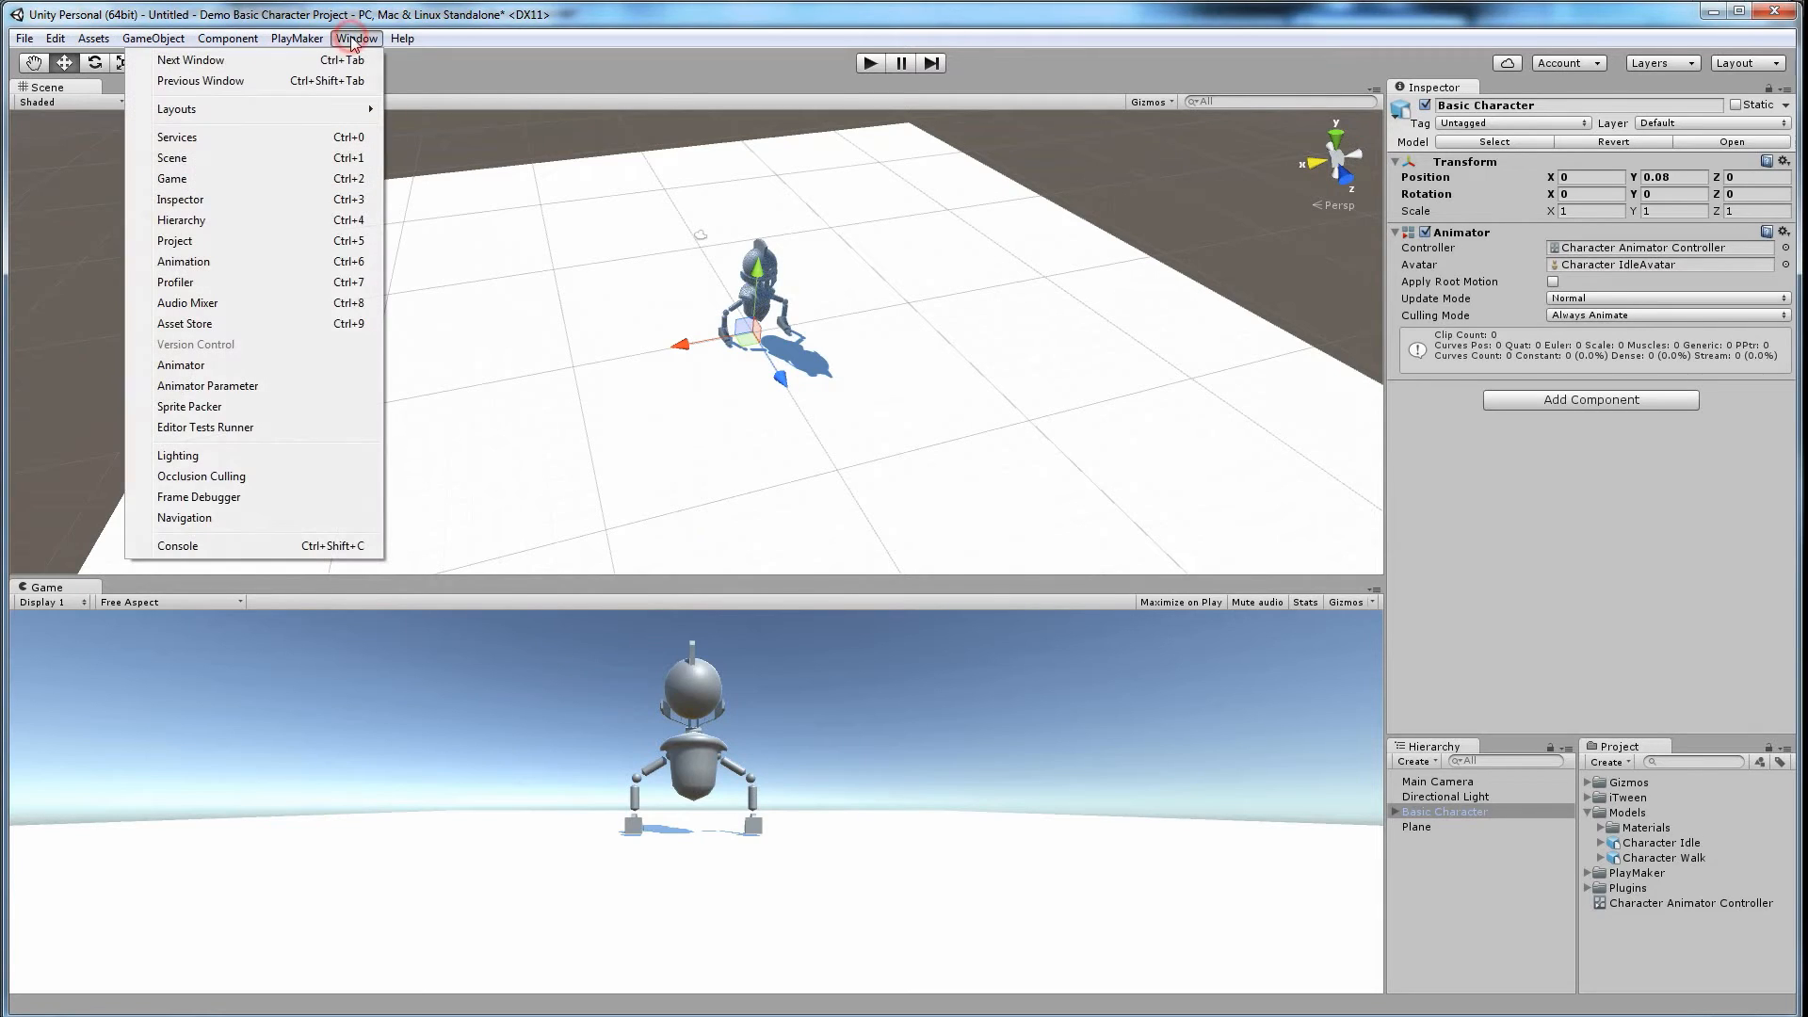
{"action": "left_click", "coordinate": [193, 369]}
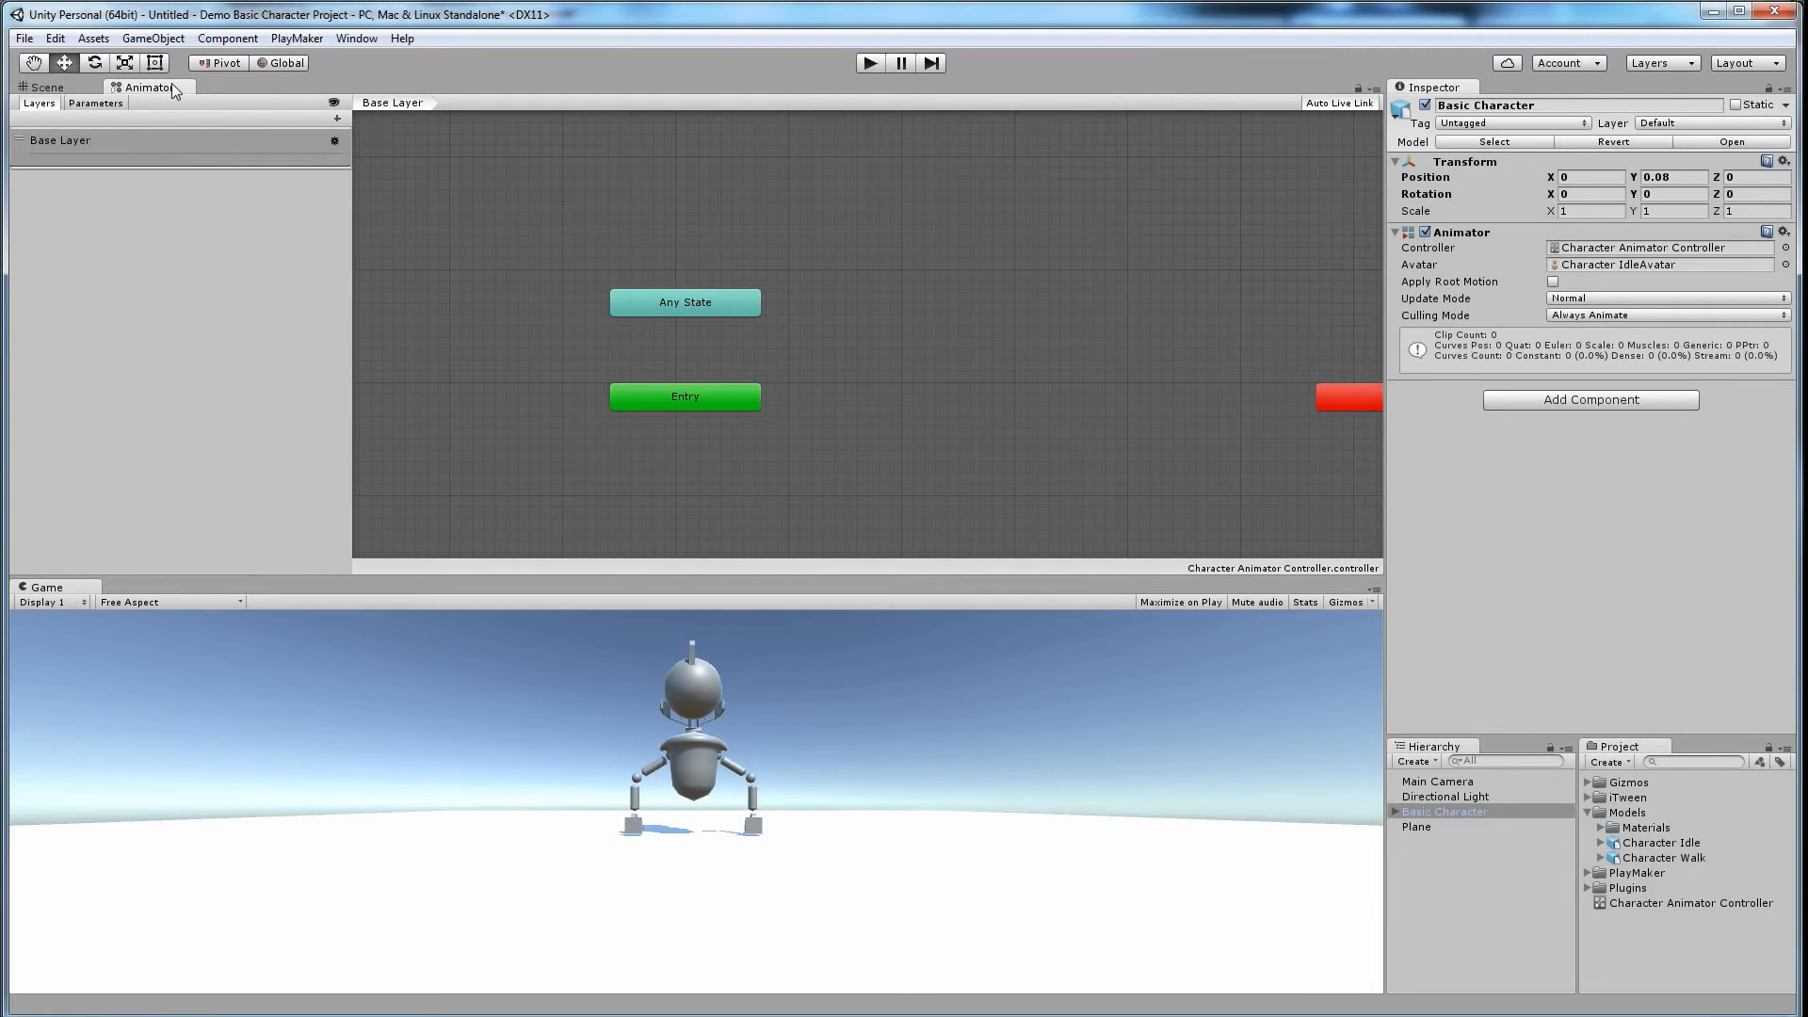
Step: Dock the Animator view side by side with the Scene view so both can be seen together
{"action": "left_click", "coordinate": [47, 88]}
{"action": "left_click", "coordinate": [144, 88]}
{"action": "left_click_drag", "start_coordinate": [146, 91], "coordinate": [190, 183]}
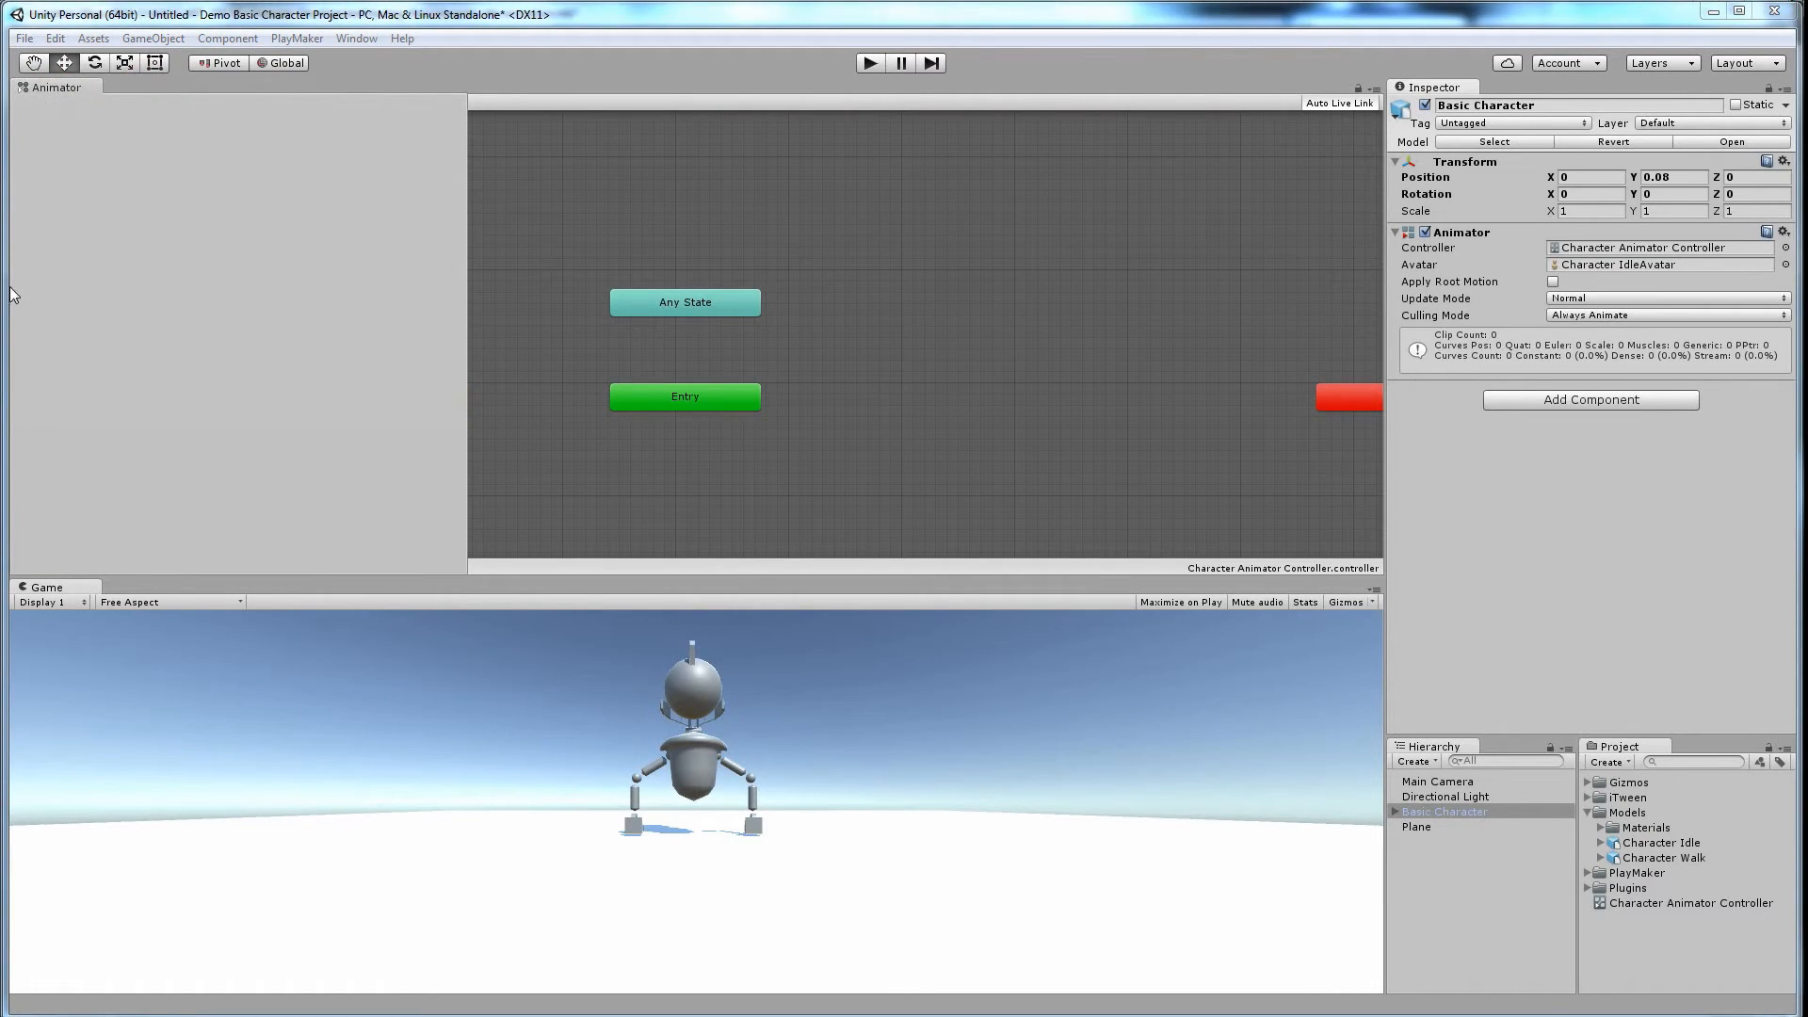
{"action": "left_click_drag", "start_coordinate": [43, 344], "coordinate": [43, 344]}
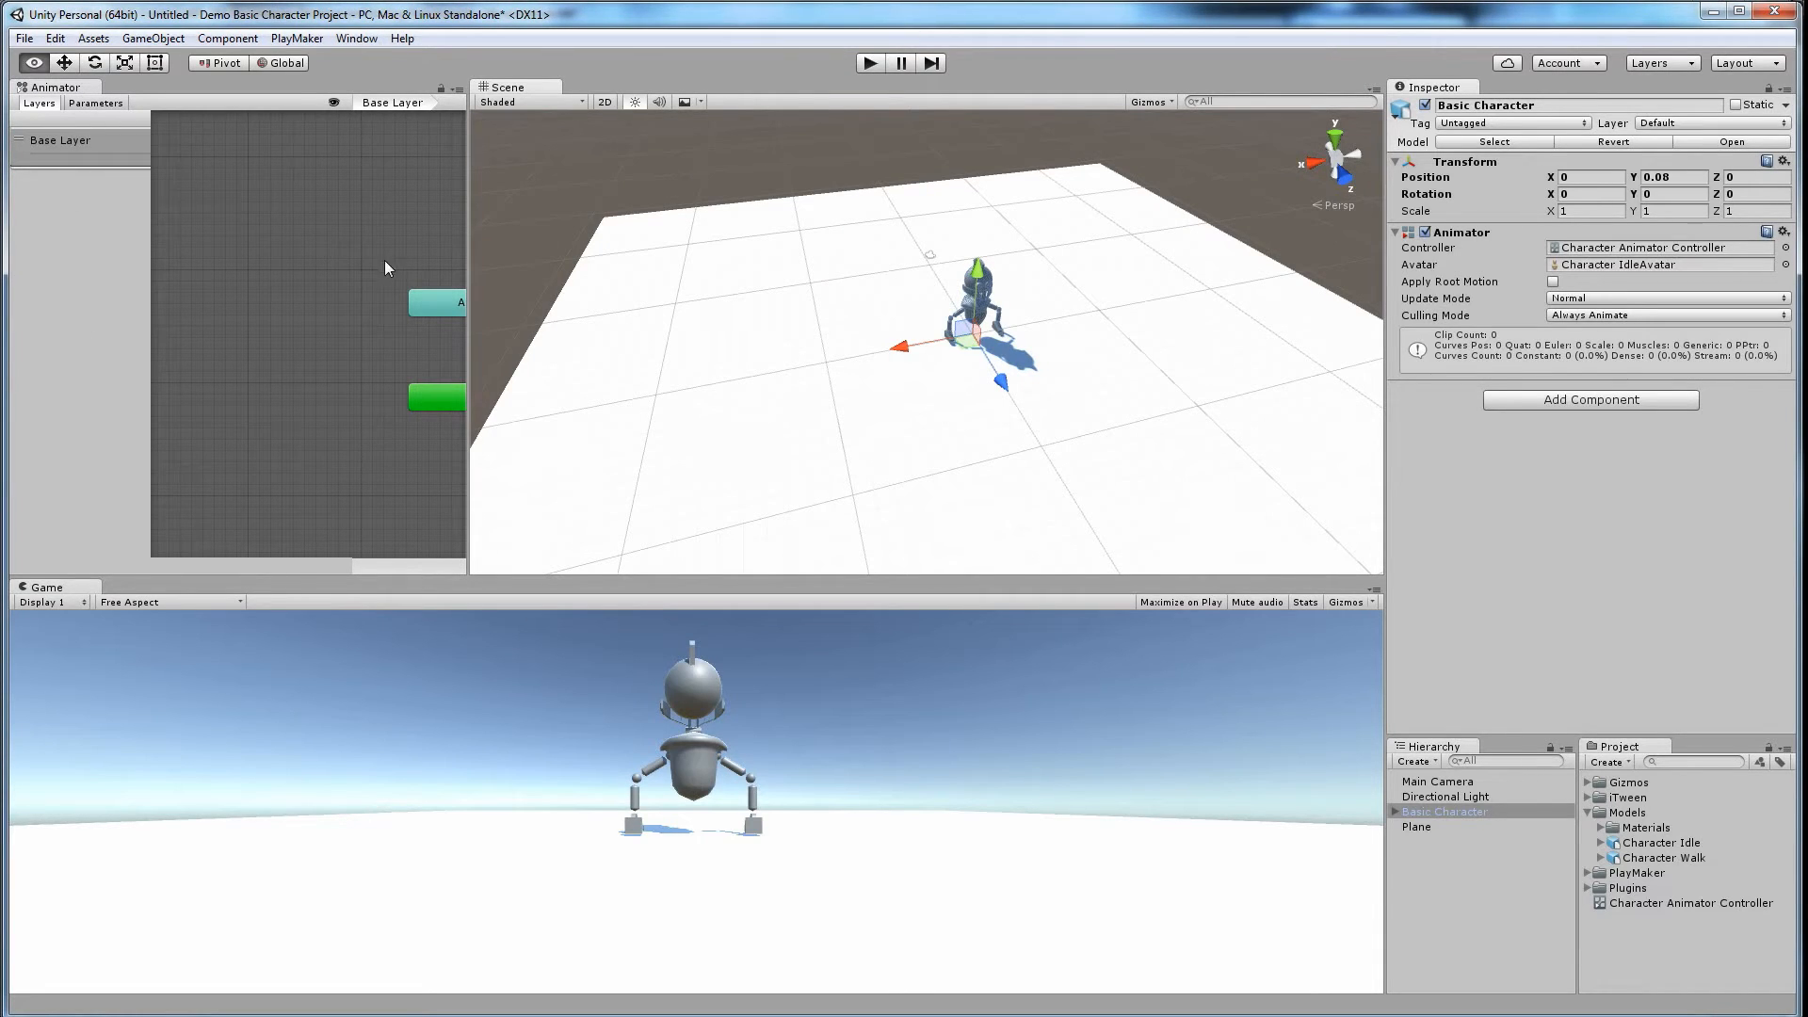
{"action": "middle_click_drag", "start_coordinate": [384, 260], "coordinate": [206, 258]}
{"action": "middle_click_drag", "start_coordinate": [338, 239], "coordinate": [277, 177]}
{"action": "middle_click_drag", "start_coordinate": [297, 361], "coordinate": [259, 349]}
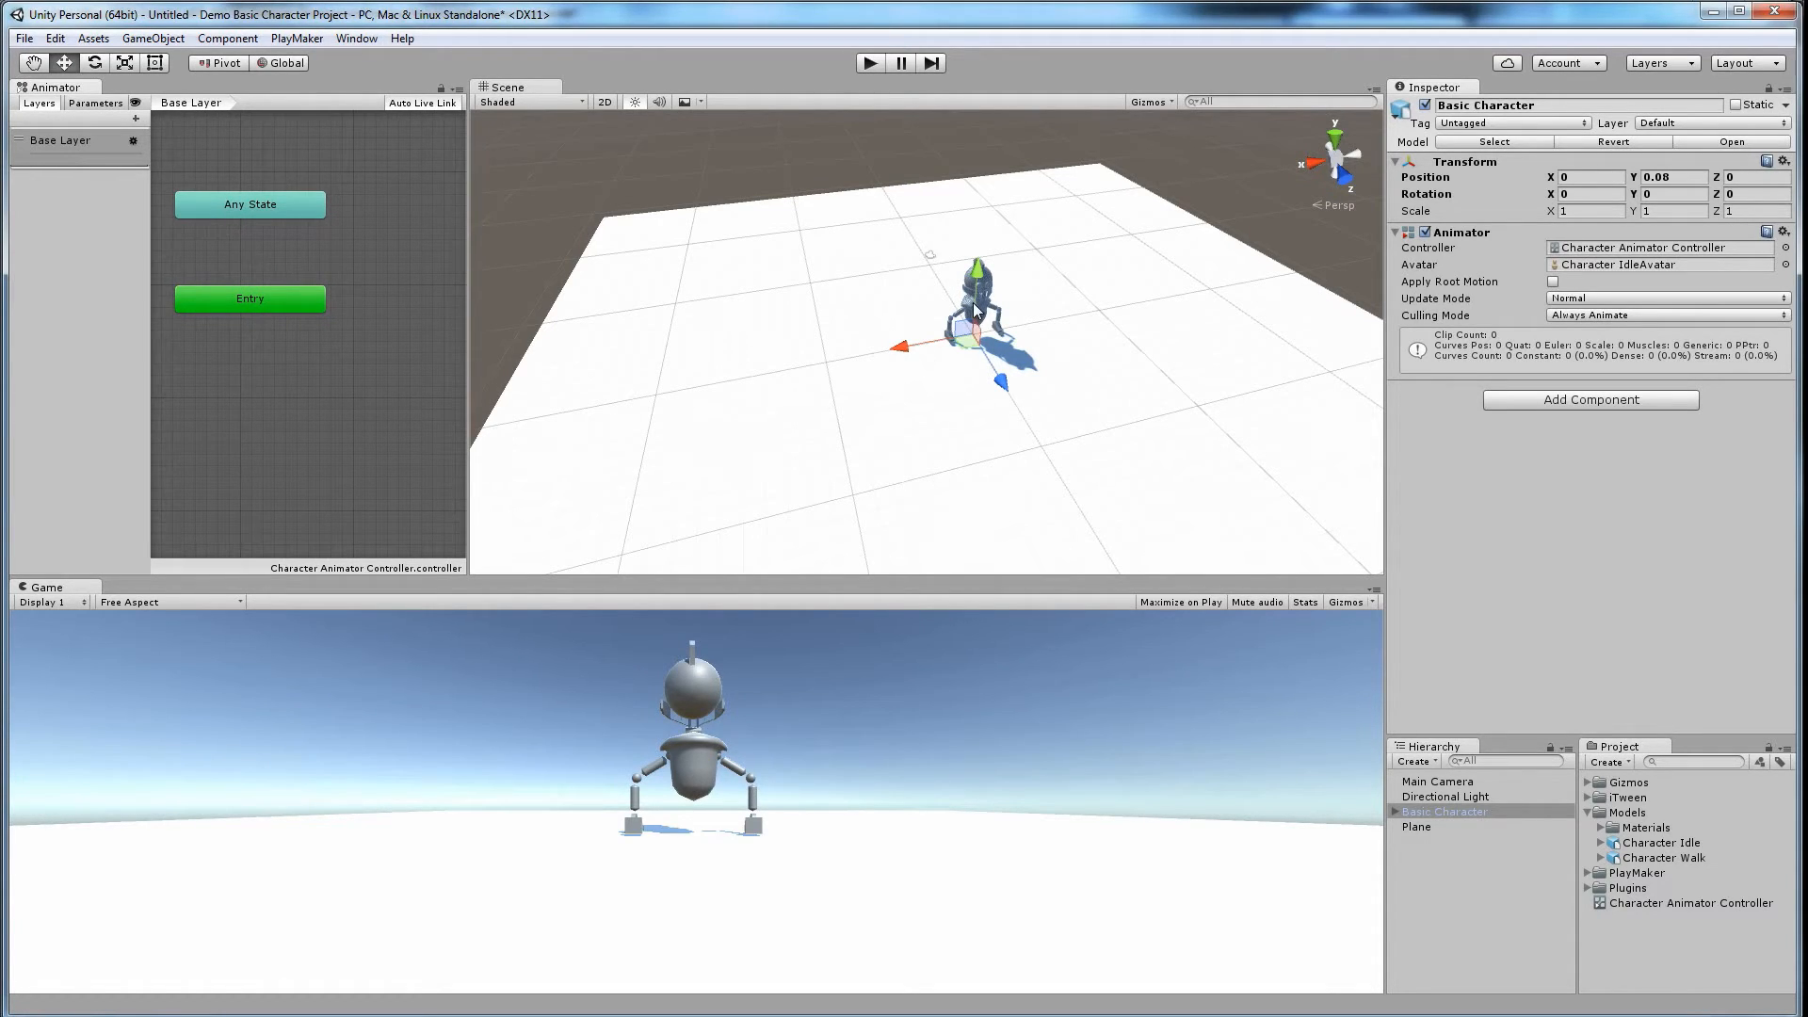
Step: Create an empty state in the Base Layer, place it below Entry and name it Idle
{"action": "middle_click_drag", "start_coordinate": [347, 331], "coordinate": [314, 351]}
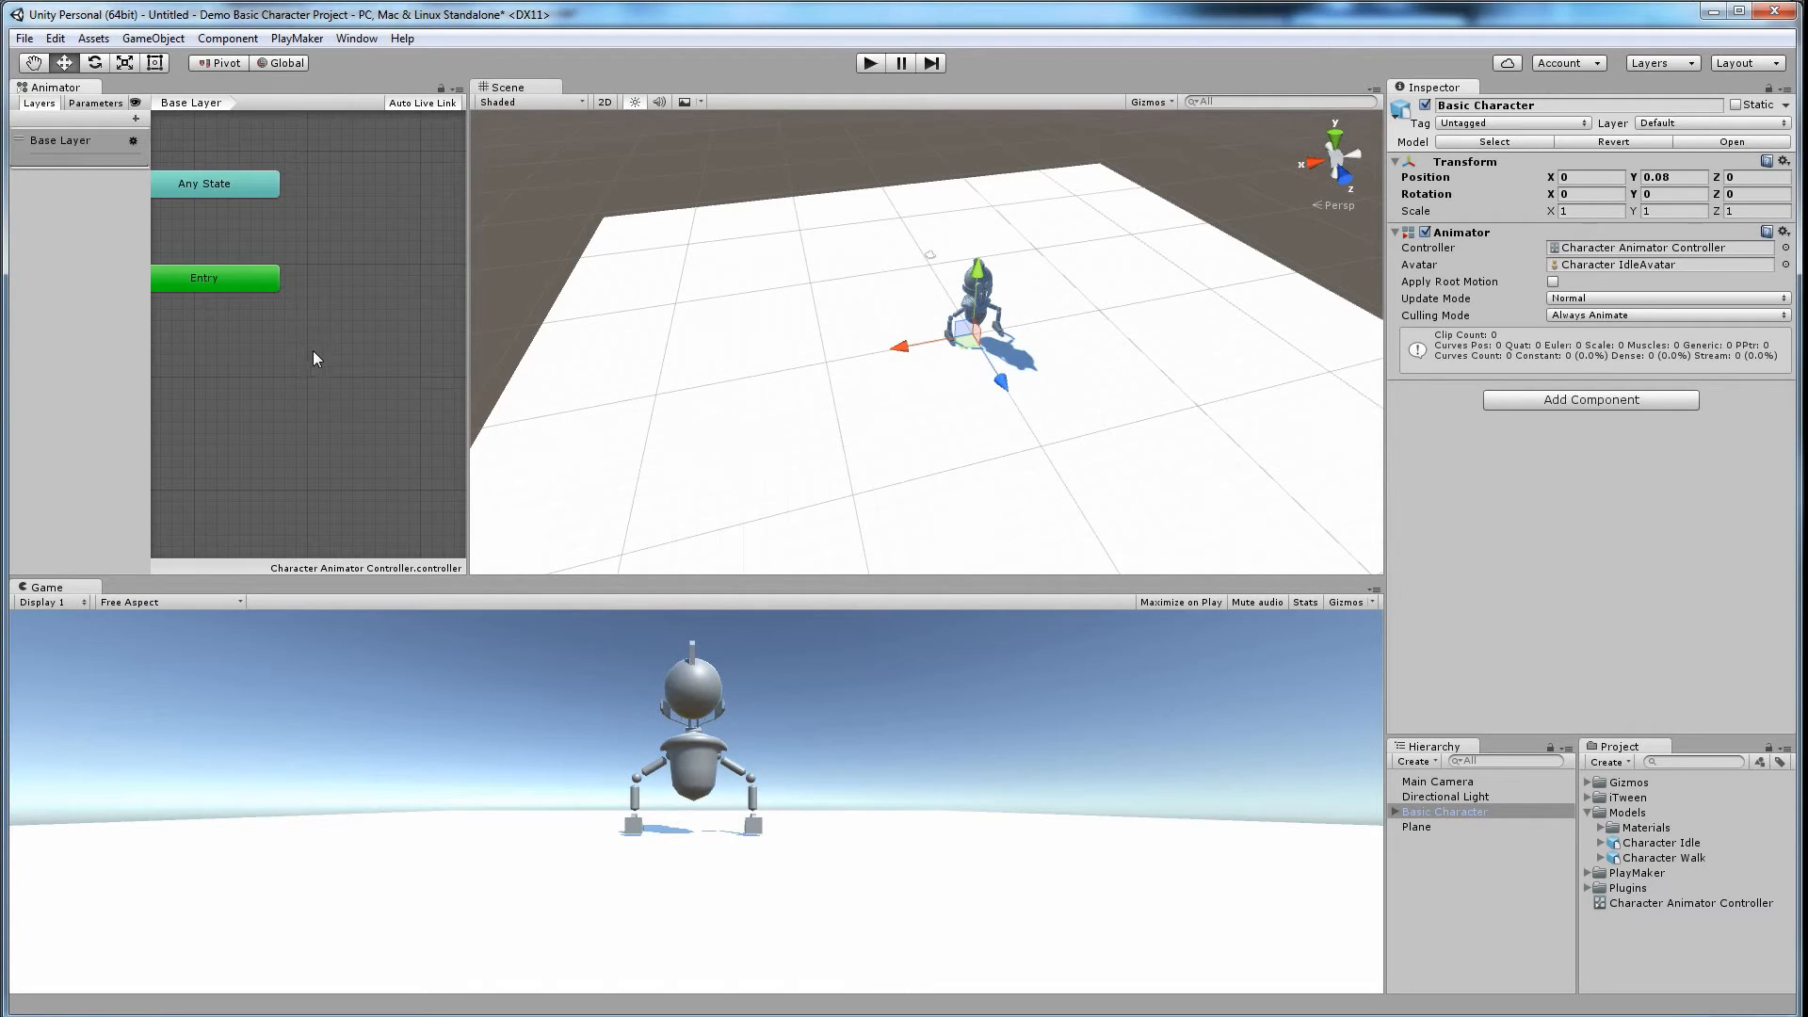
{"action": "right_click", "coordinate": [347, 295]}
{"action": "mouse_move", "coordinate": [405, 308]}
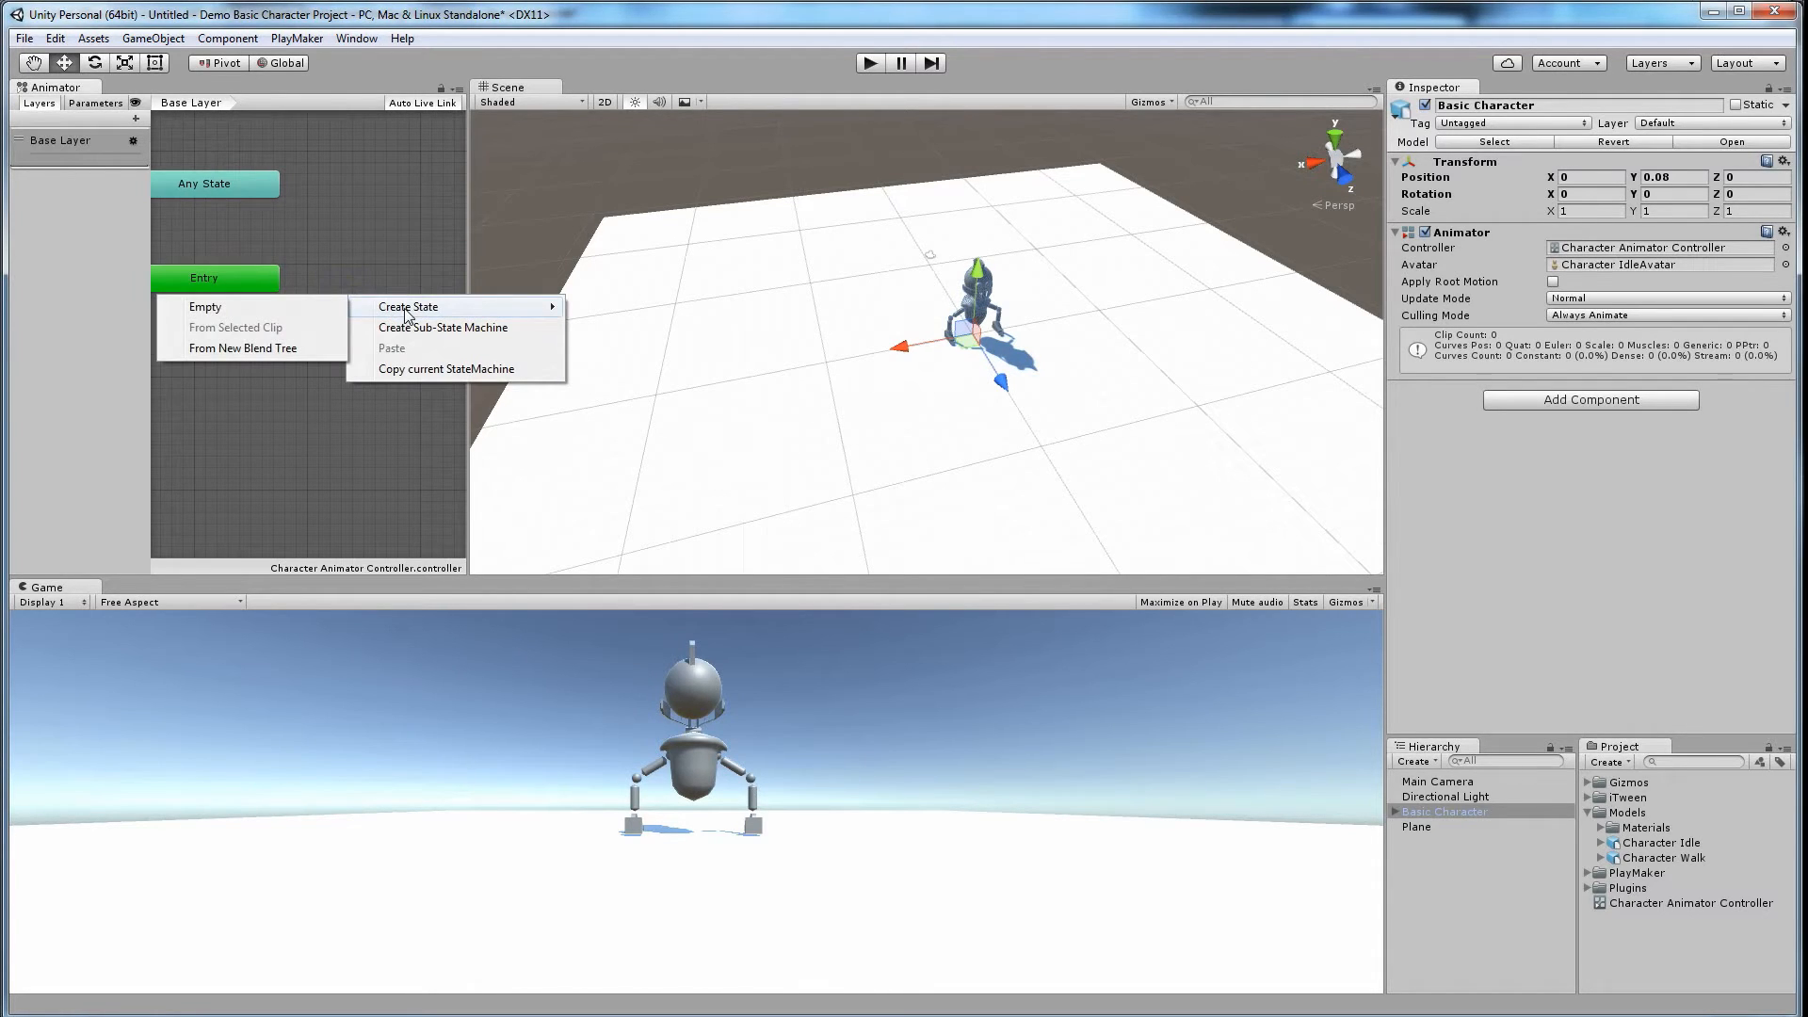
{"action": "left_click", "coordinate": [258, 308]}
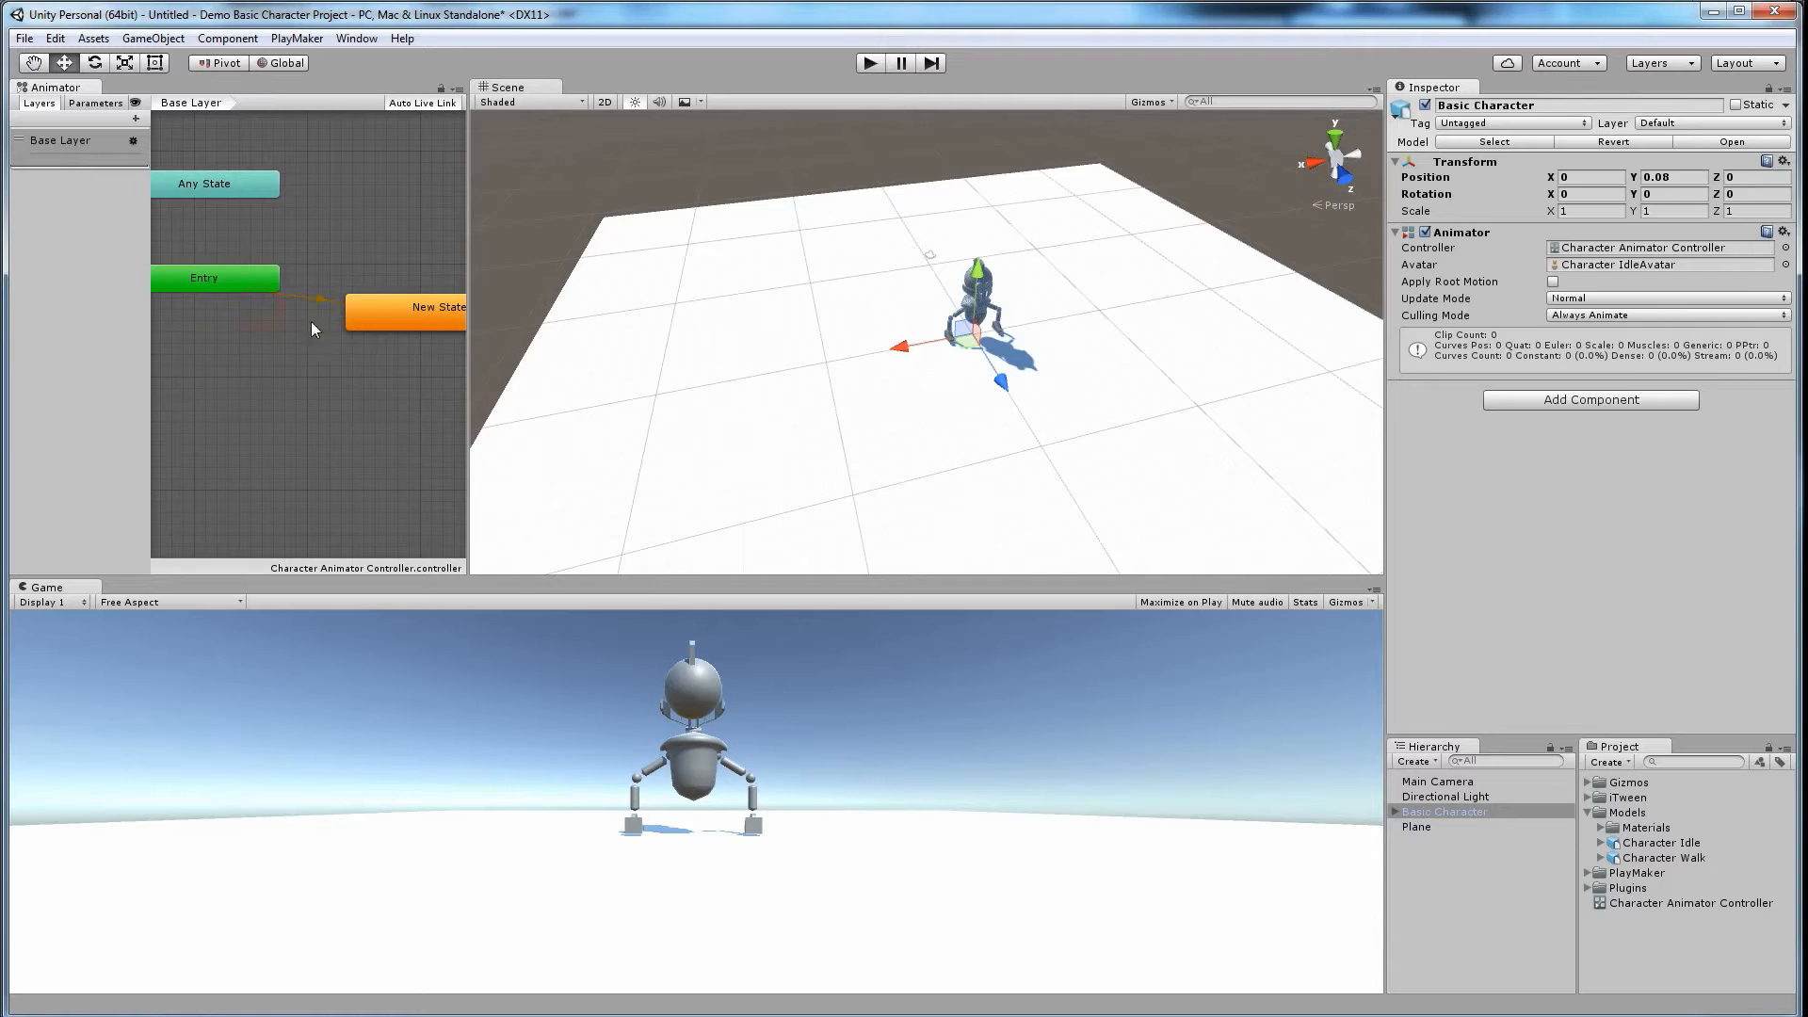
{"action": "left_click_drag", "start_coordinate": [376, 313], "coordinate": [266, 359]}
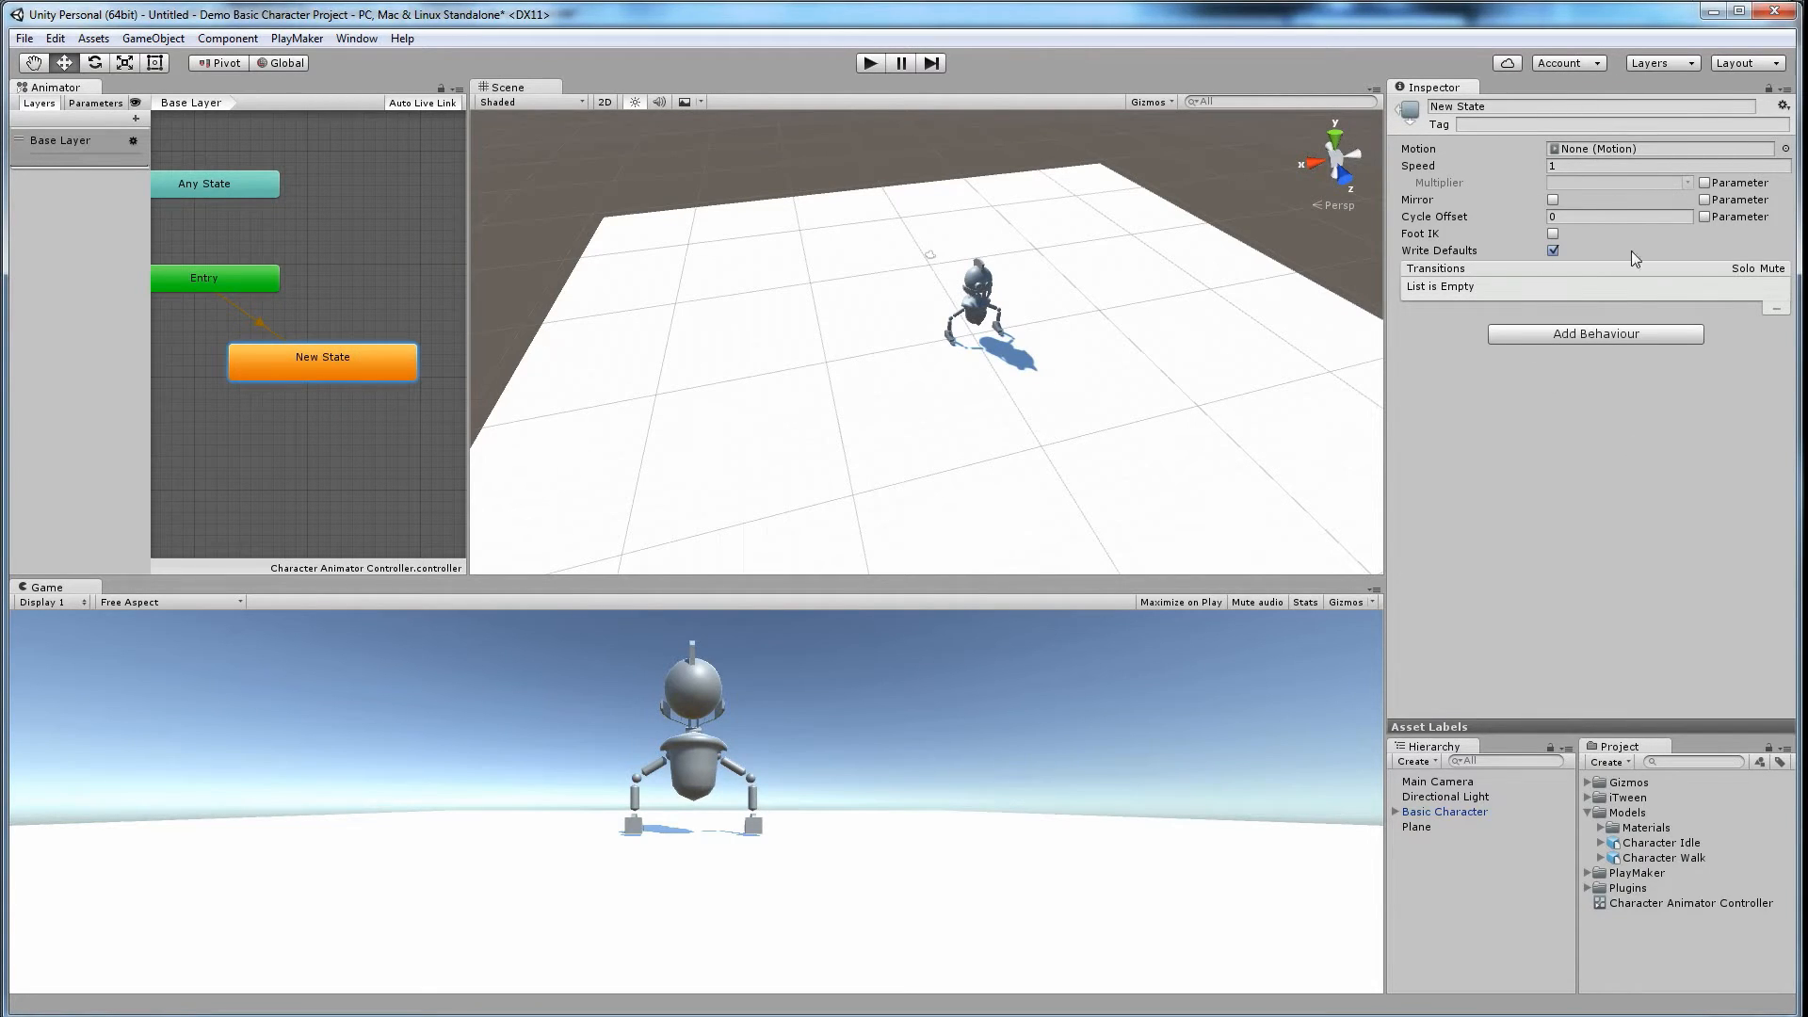
{"action": "left_click", "coordinate": [1502, 107]}
{"action": "type", "text": "Idle"}
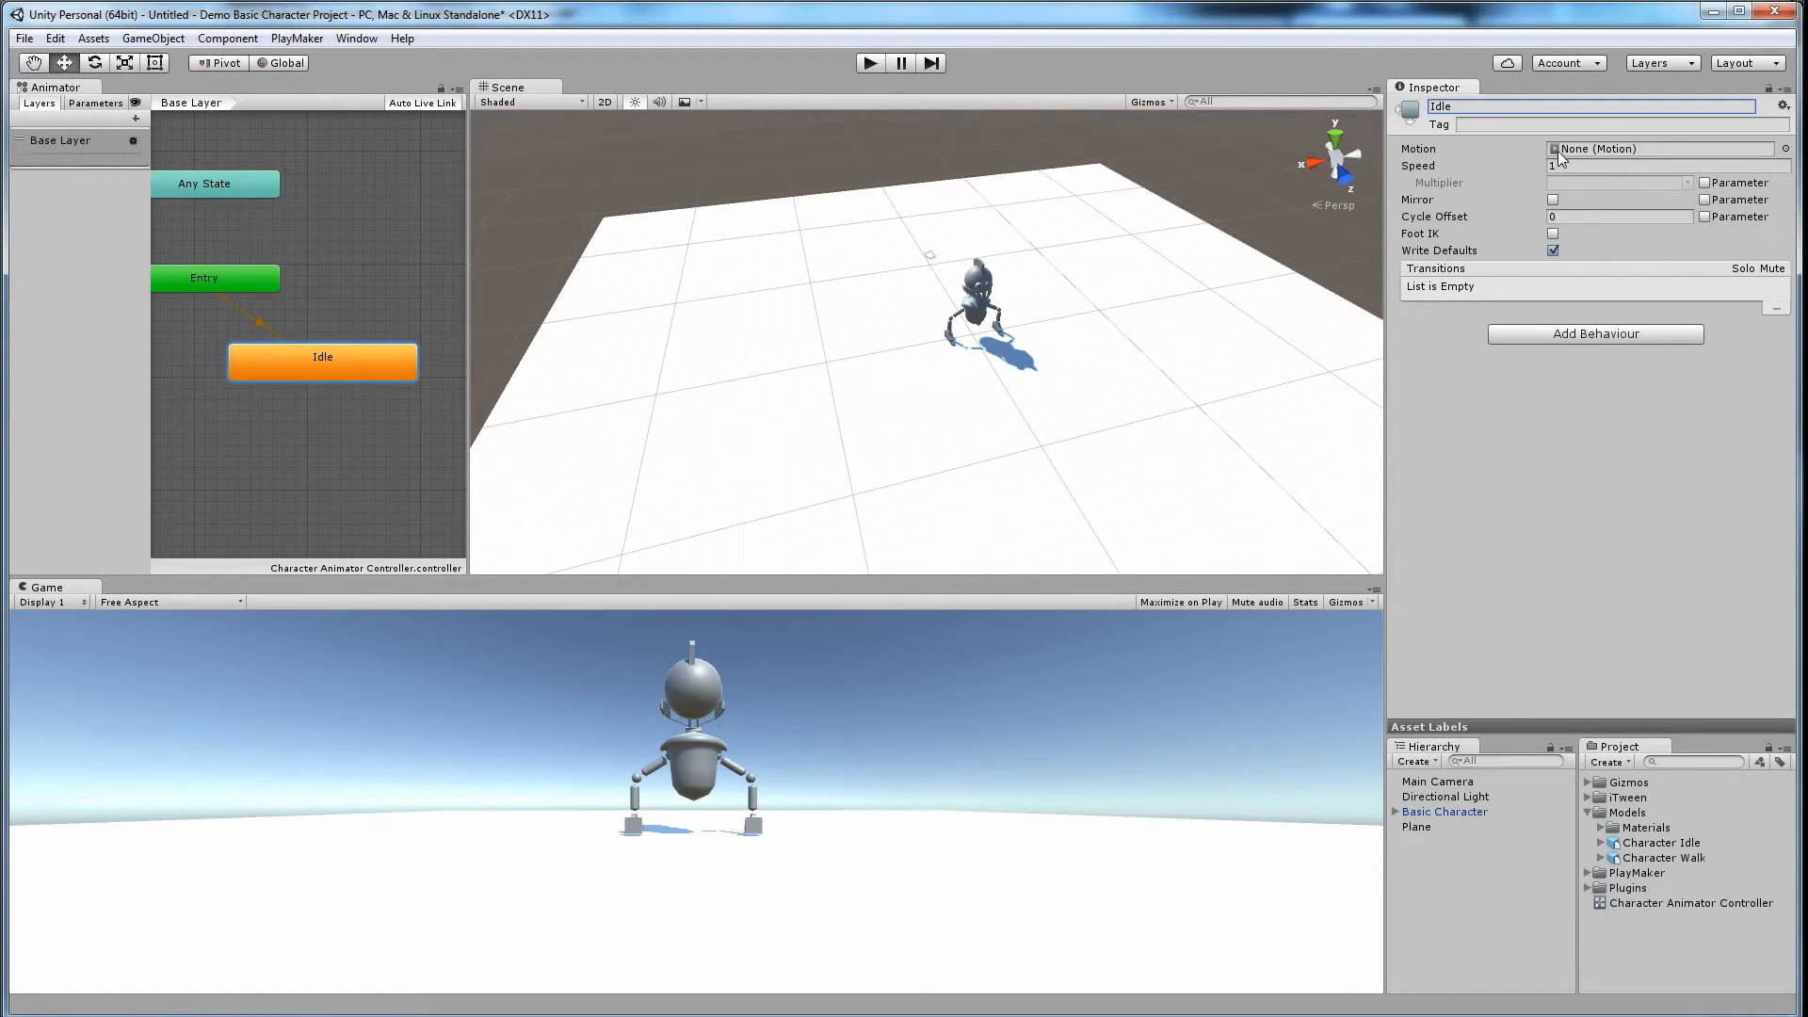
Step: Assign the Take 001 animation clip as the Idle state's motion
{"action": "left_click", "coordinate": [1786, 149]}
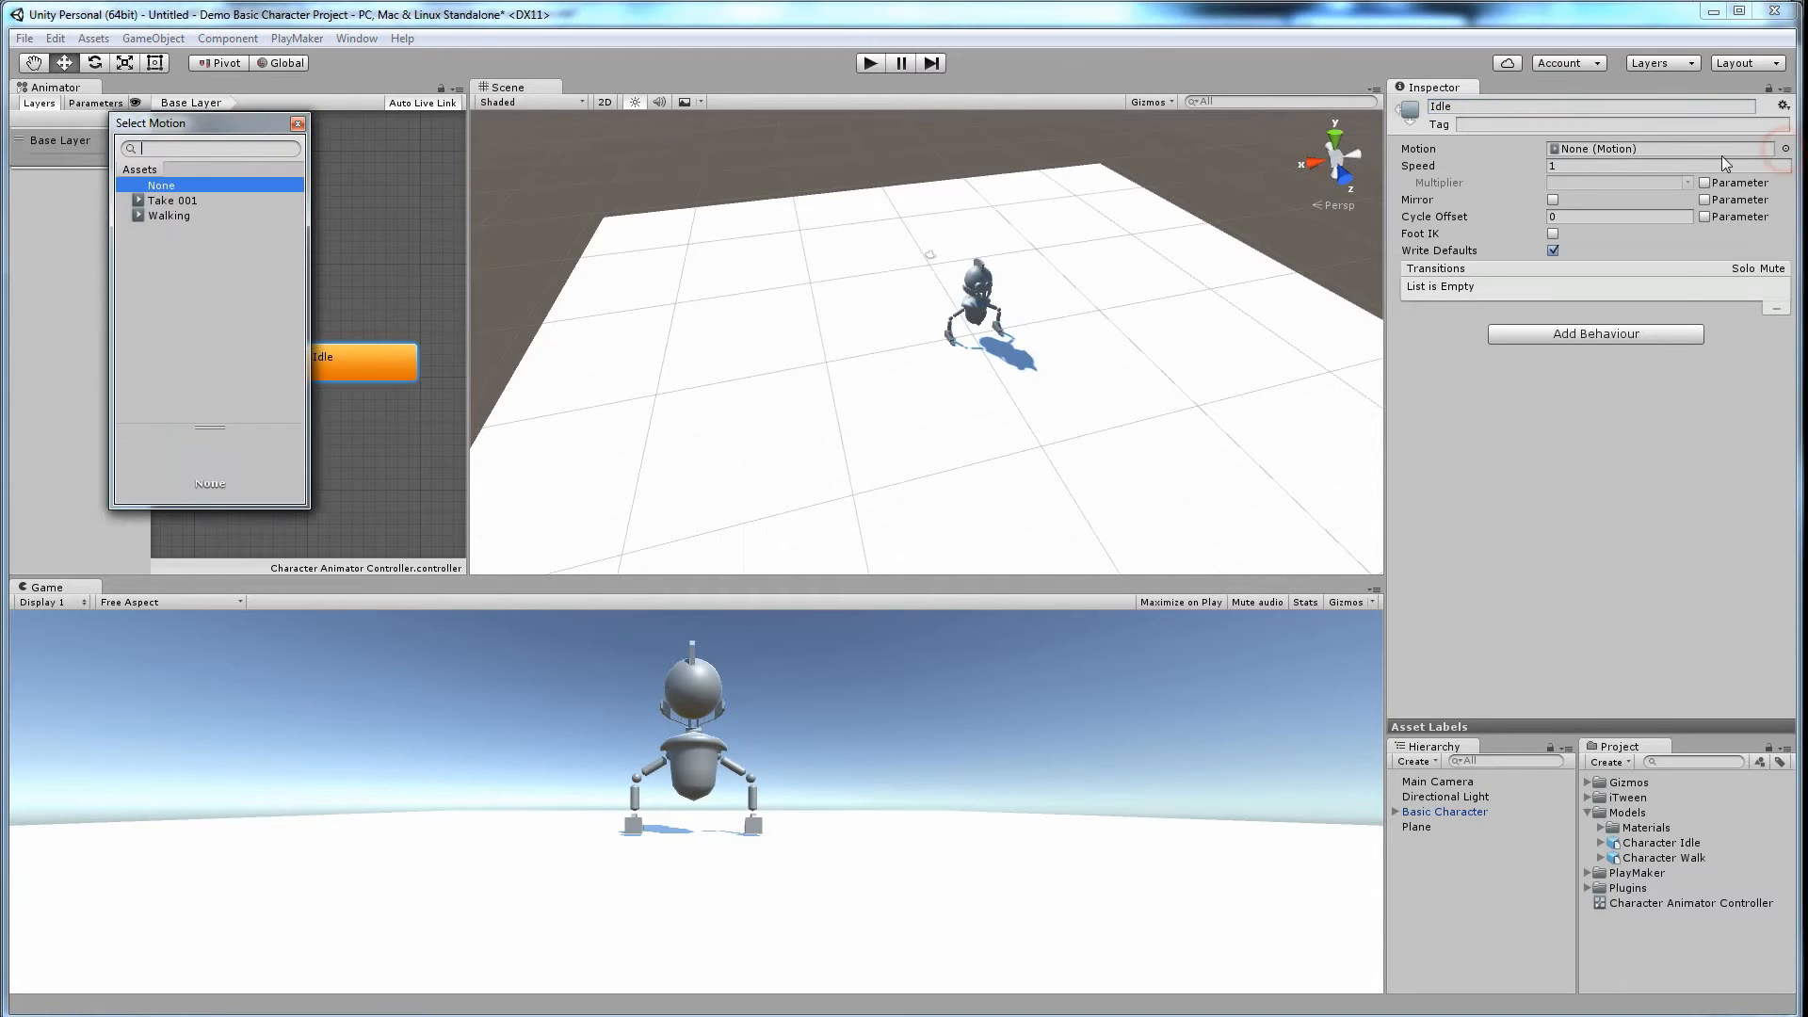
{"action": "left_click", "coordinate": [175, 202]}
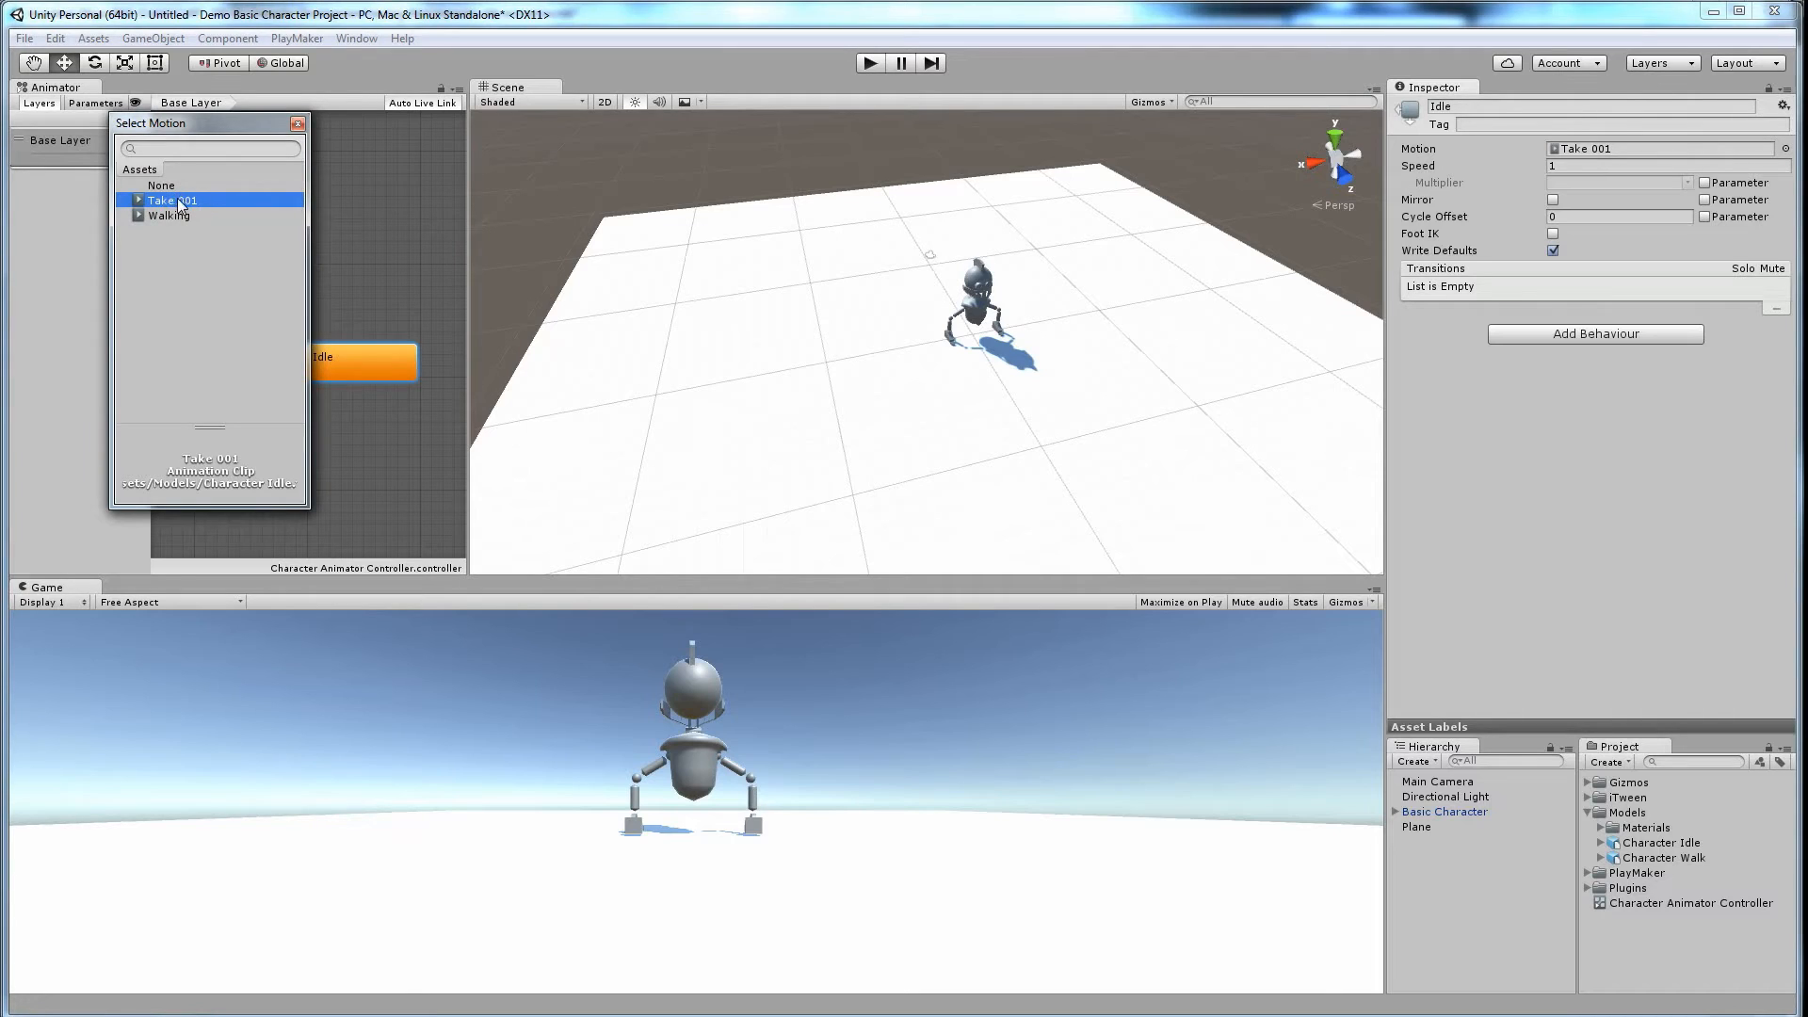
{"action": "double_click", "coordinate": [167, 200]}
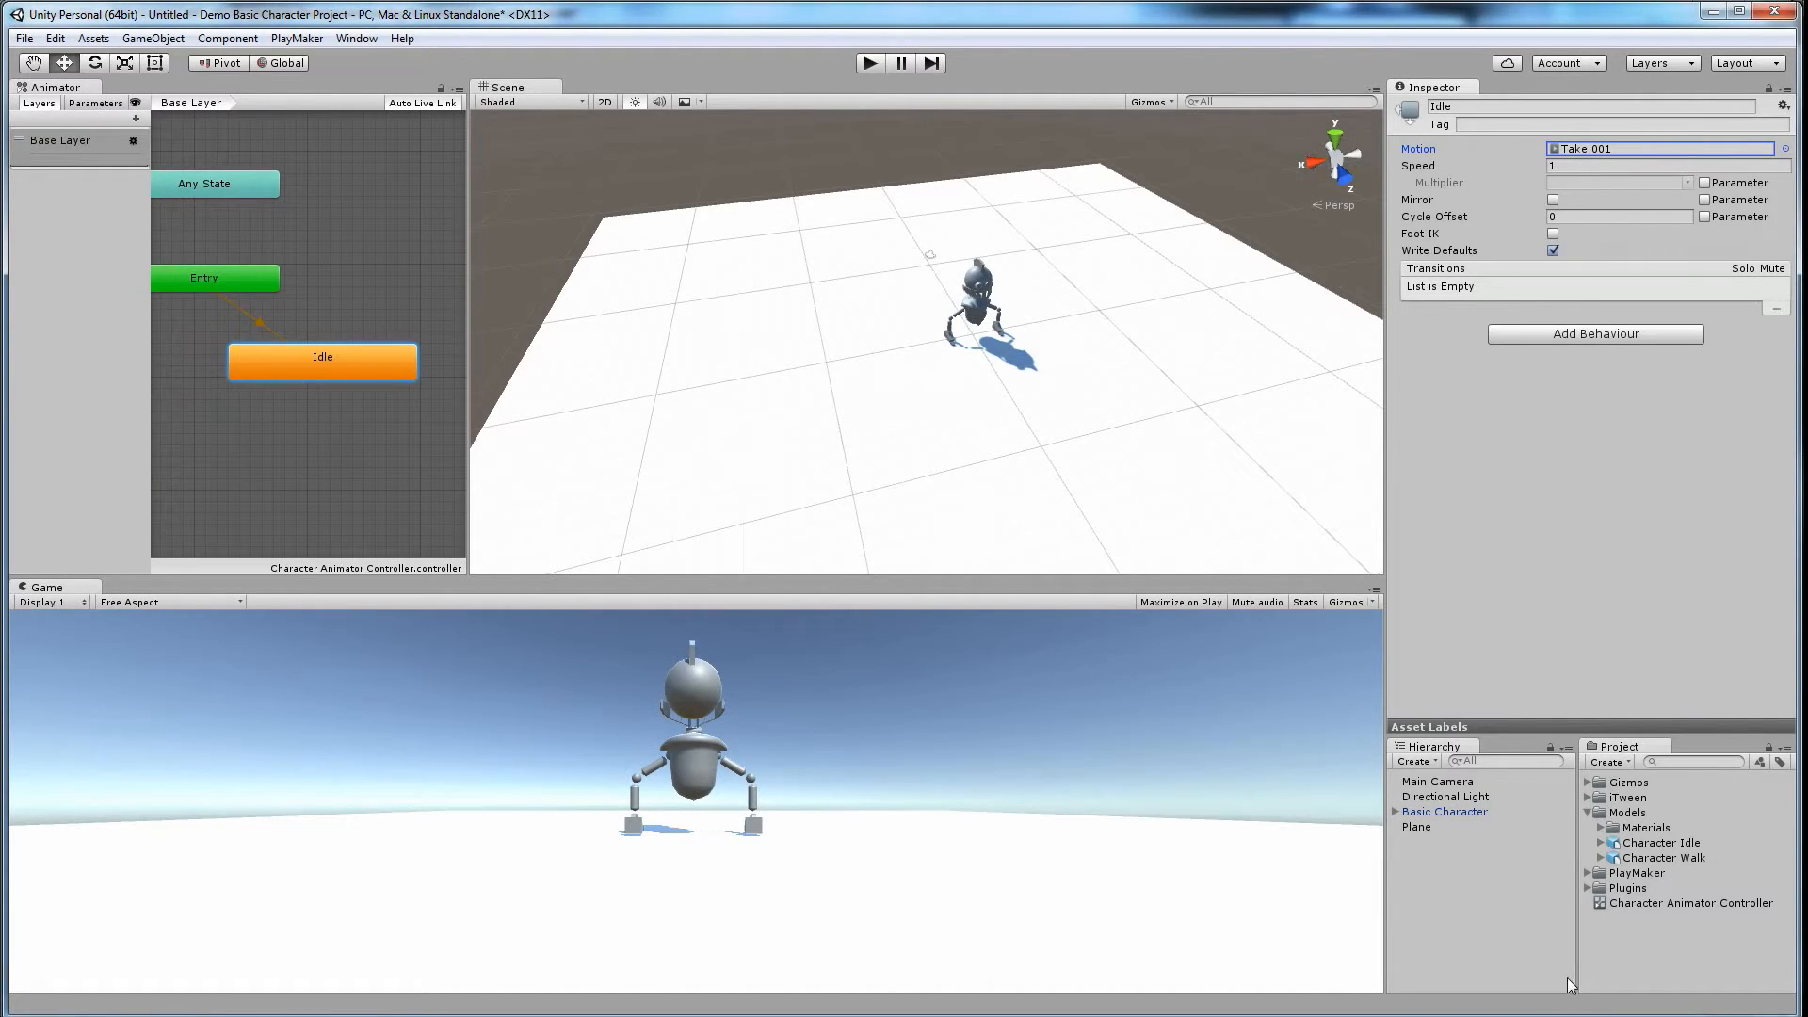
Step: Rename the Take 001 clip to Idle in Character Idle's import settings, apply it and check the Idle state's motion
{"action": "left_click", "coordinate": [1659, 843]}
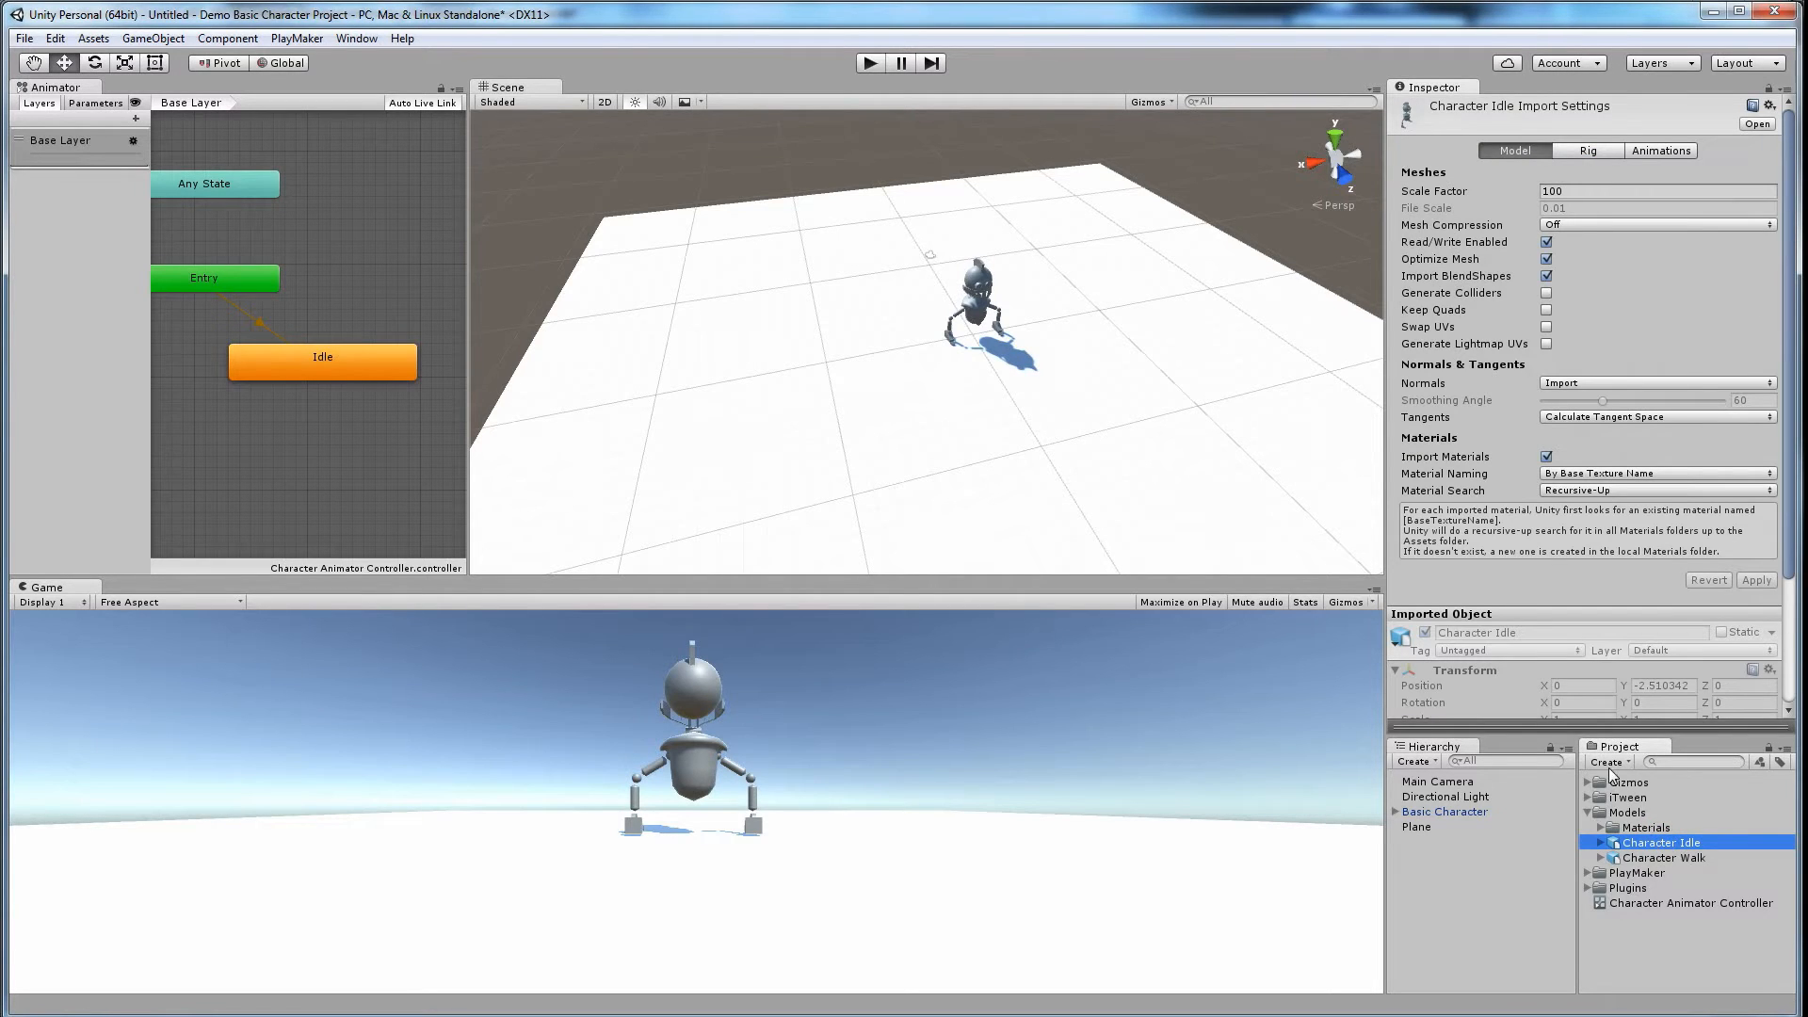
{"action": "left_click", "coordinate": [1660, 151]}
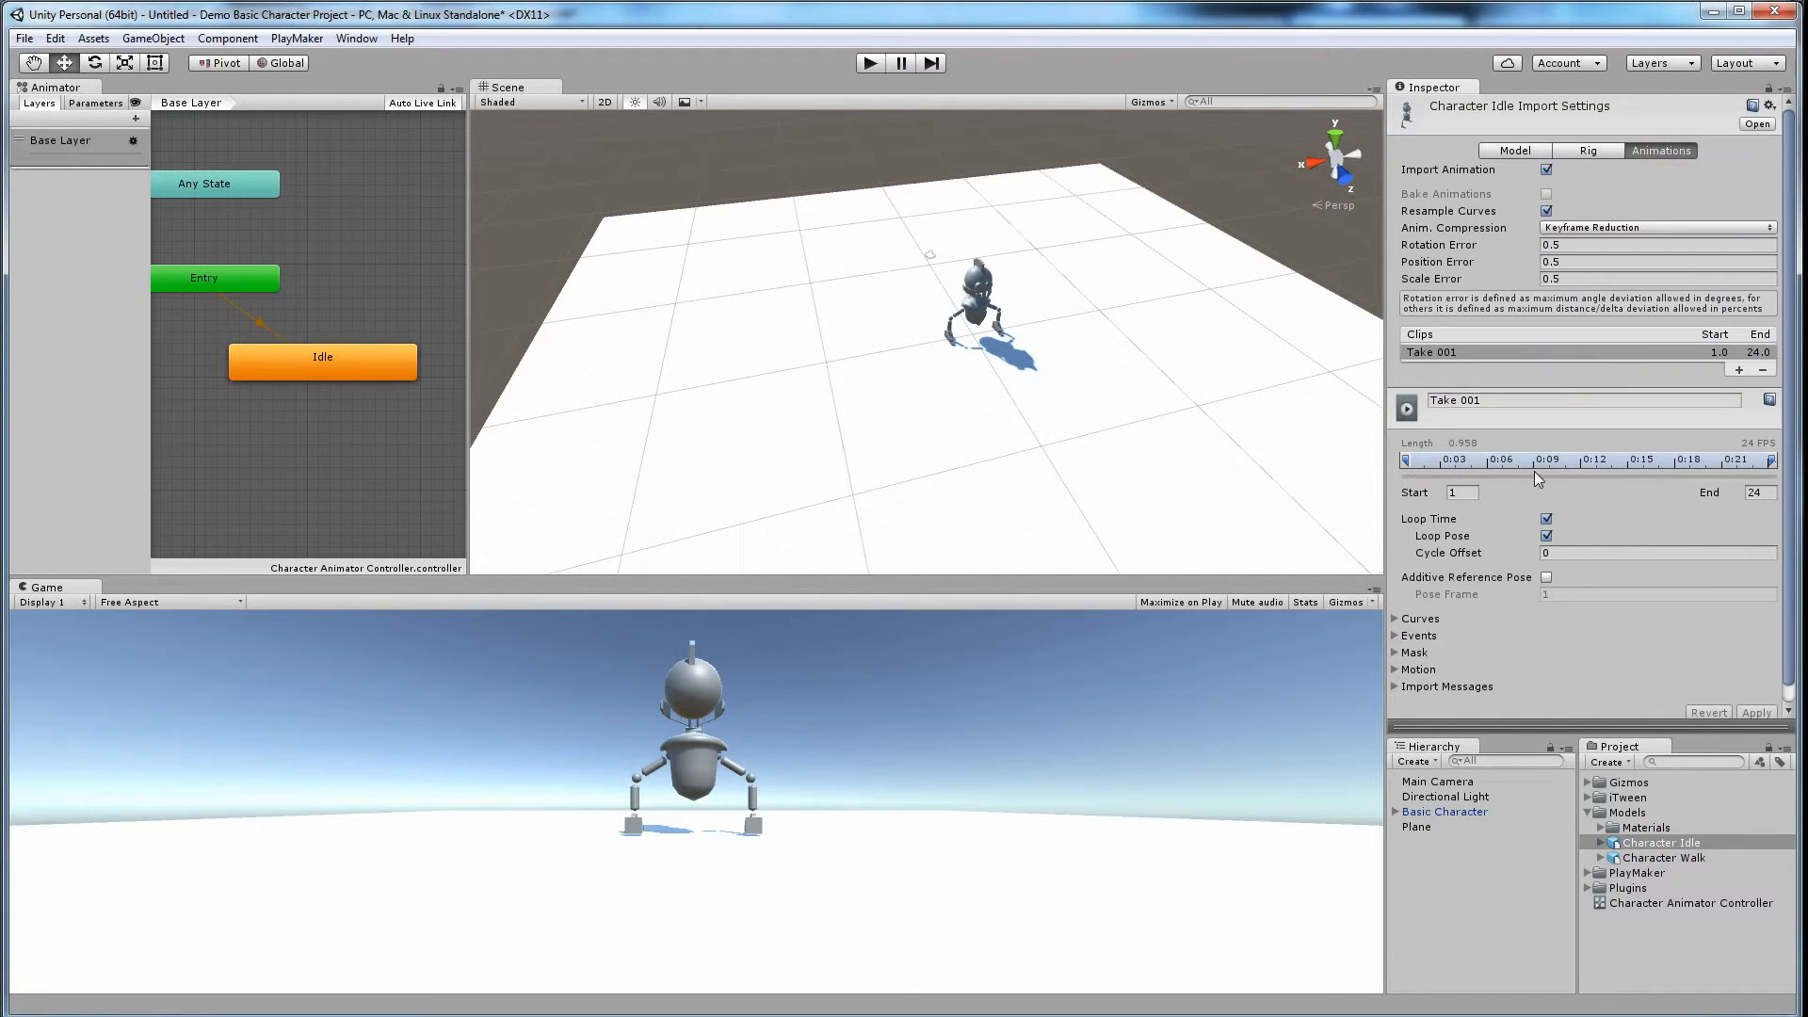
{"action": "left_click", "coordinate": [1486, 405]}
{"action": "key", "text": "BackSpace"}
{"action": "type", "text": "Idle"}
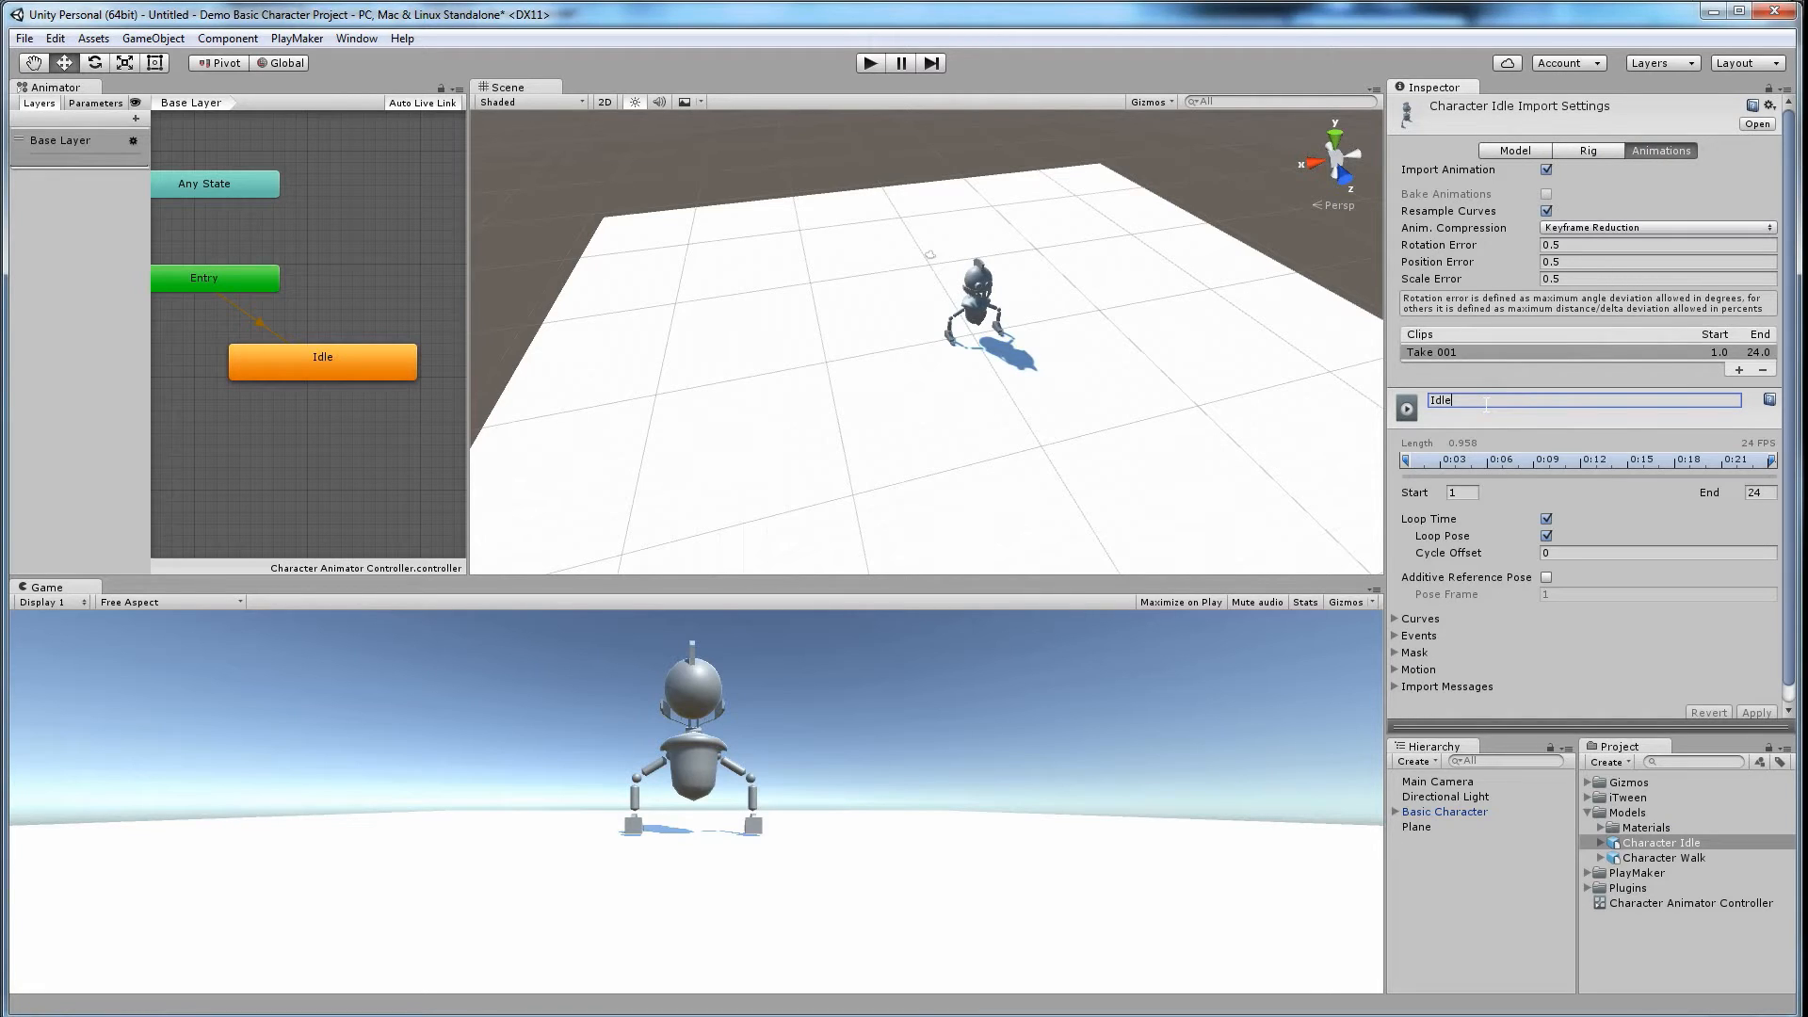
{"action": "key", "text": "Return"}
{"action": "scroll", "coordinate": [1704, 622], "scroll_direction": "down", "scroll_amount": 1}
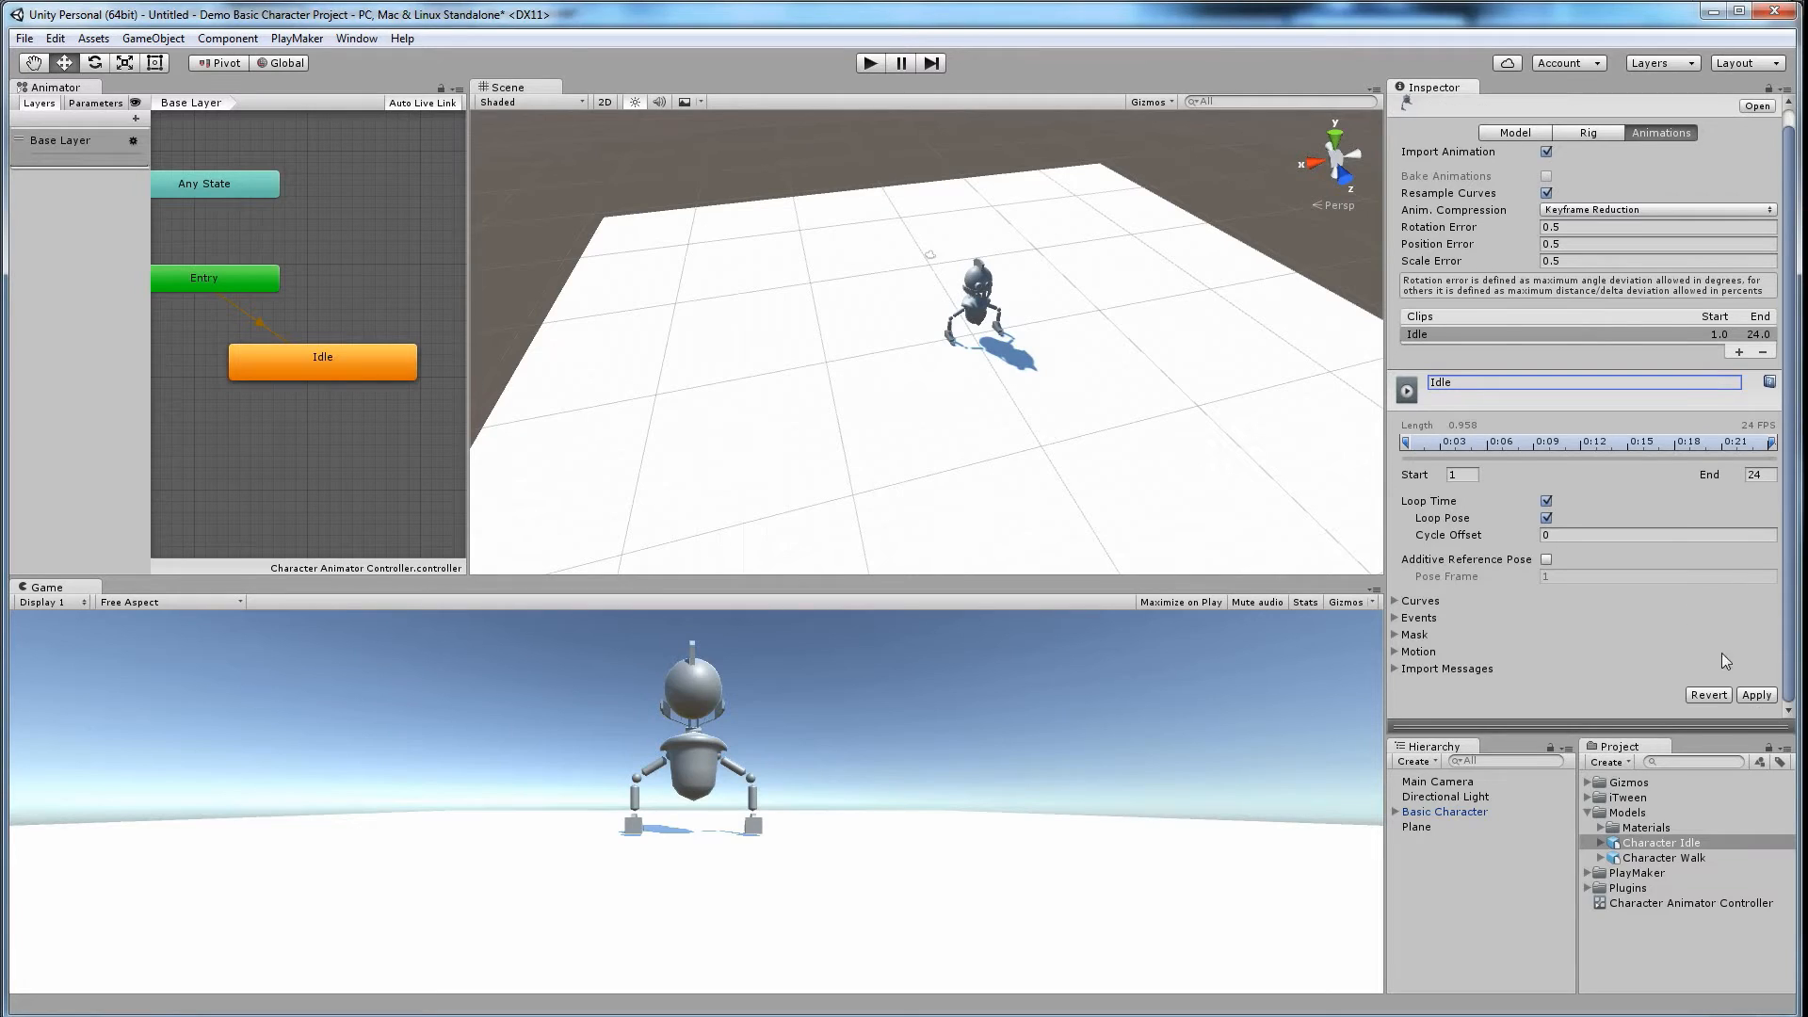
{"action": "left_click", "coordinate": [1757, 695]}
{"action": "left_click", "coordinate": [354, 359]}
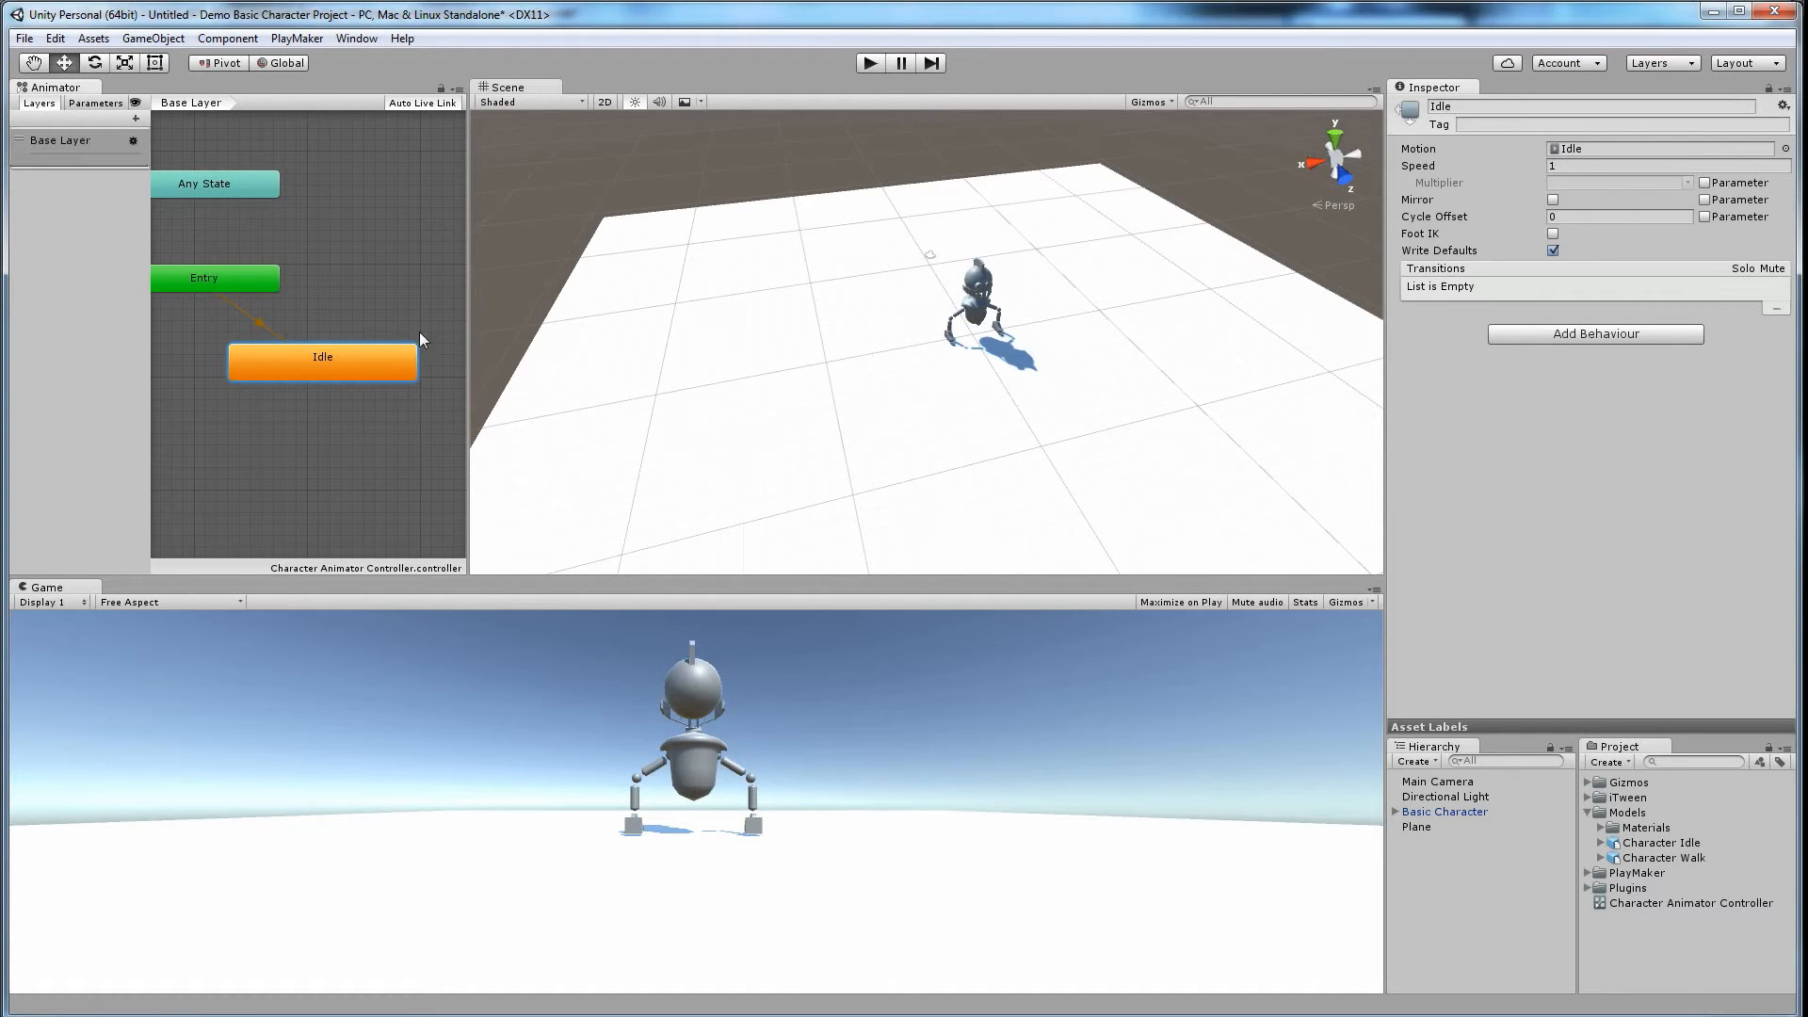
Step: Create an empty state in the Base Layer, place it below Idle and name it Walking
{"action": "right_click", "coordinate": [247, 430]}
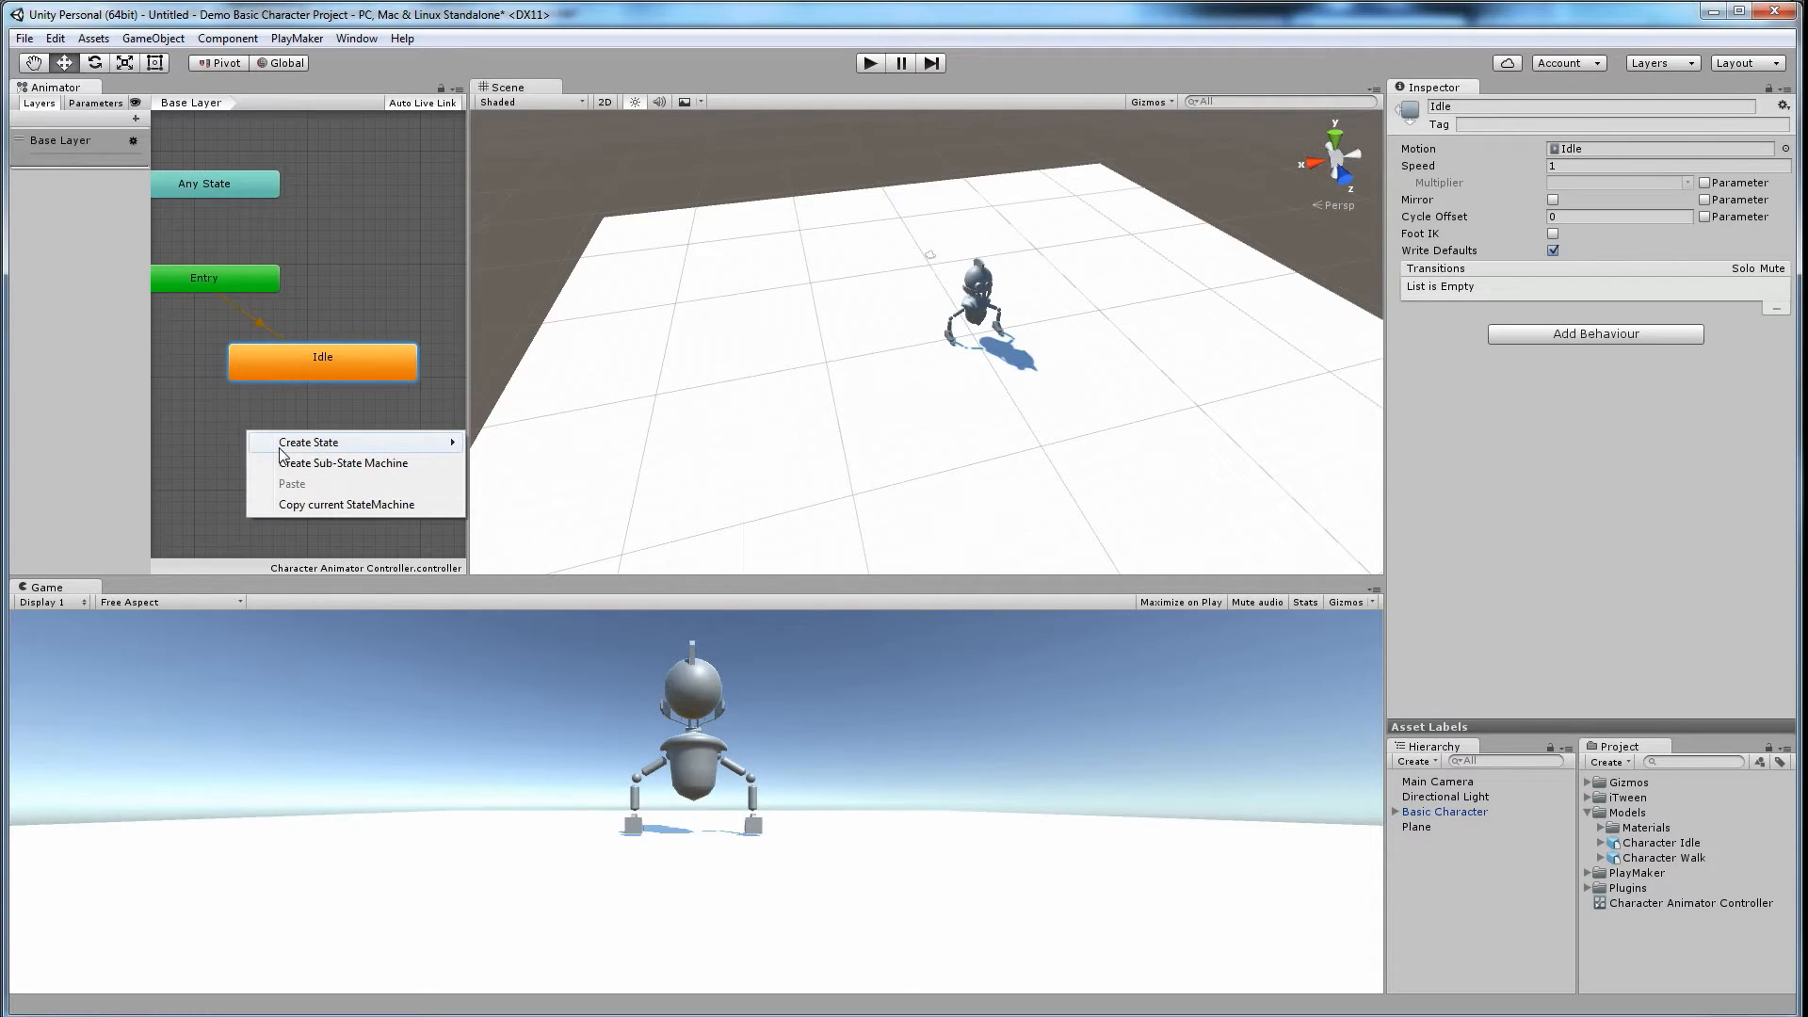
{"action": "mouse_move", "coordinate": [289, 449]}
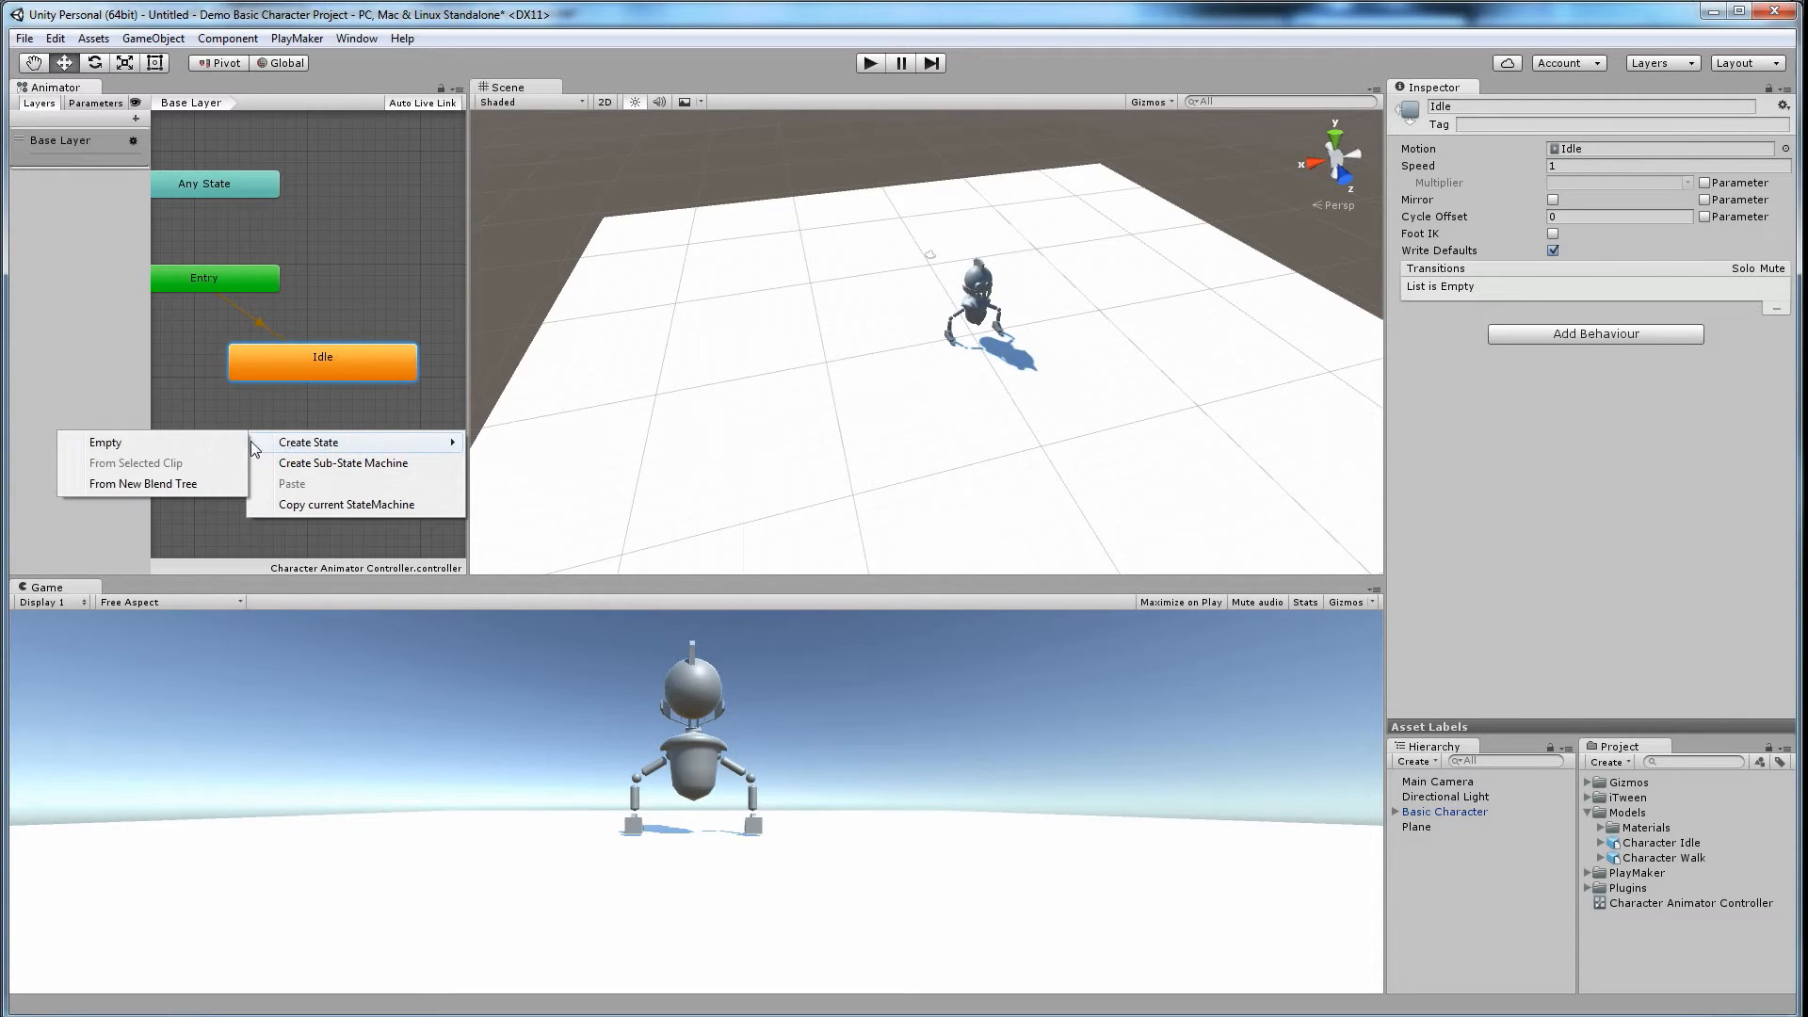
{"action": "left_click", "coordinate": [173, 443]}
{"action": "left_click_drag", "start_coordinate": [295, 447], "coordinate": [324, 473]}
{"action": "left_click", "coordinate": [324, 433]}
{"action": "left_click", "coordinate": [1455, 107]}
{"action": "type", "text": "Walking"}
{"action": "key", "text": "Return"}
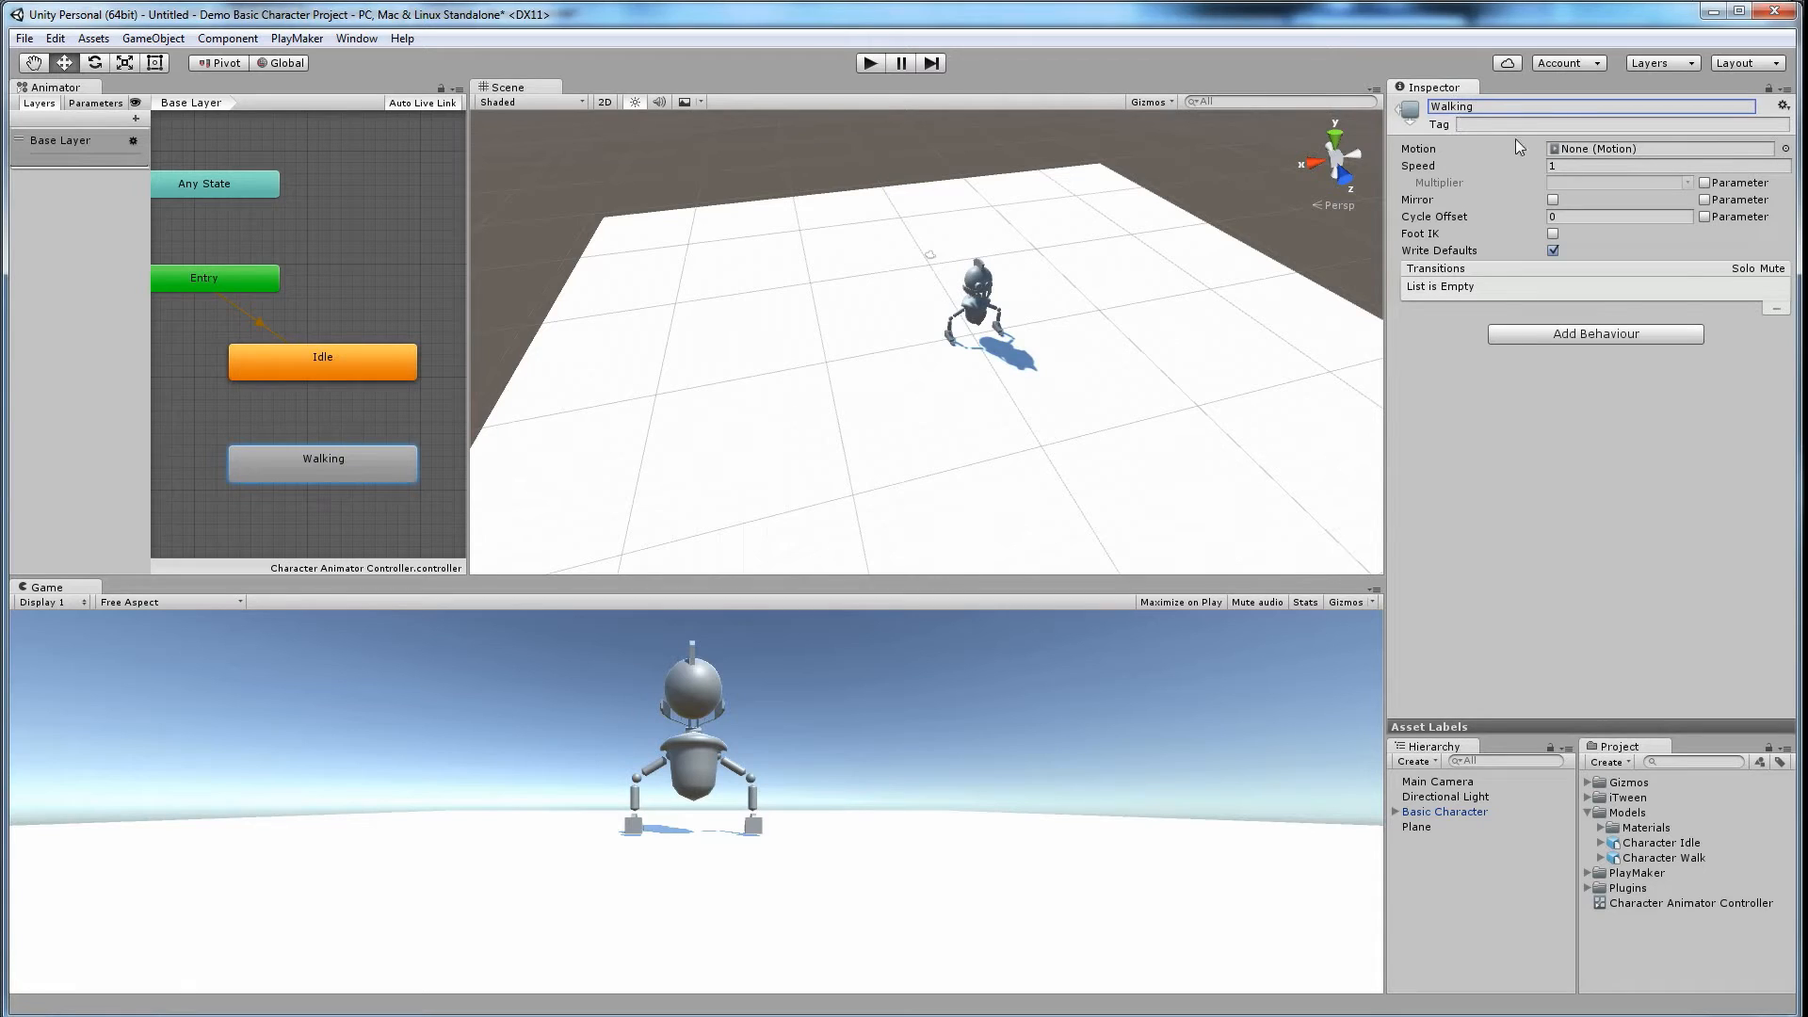
Step: Assign the Walking animation clip as the Walking state's motion
{"action": "left_click", "coordinate": [1784, 148]}
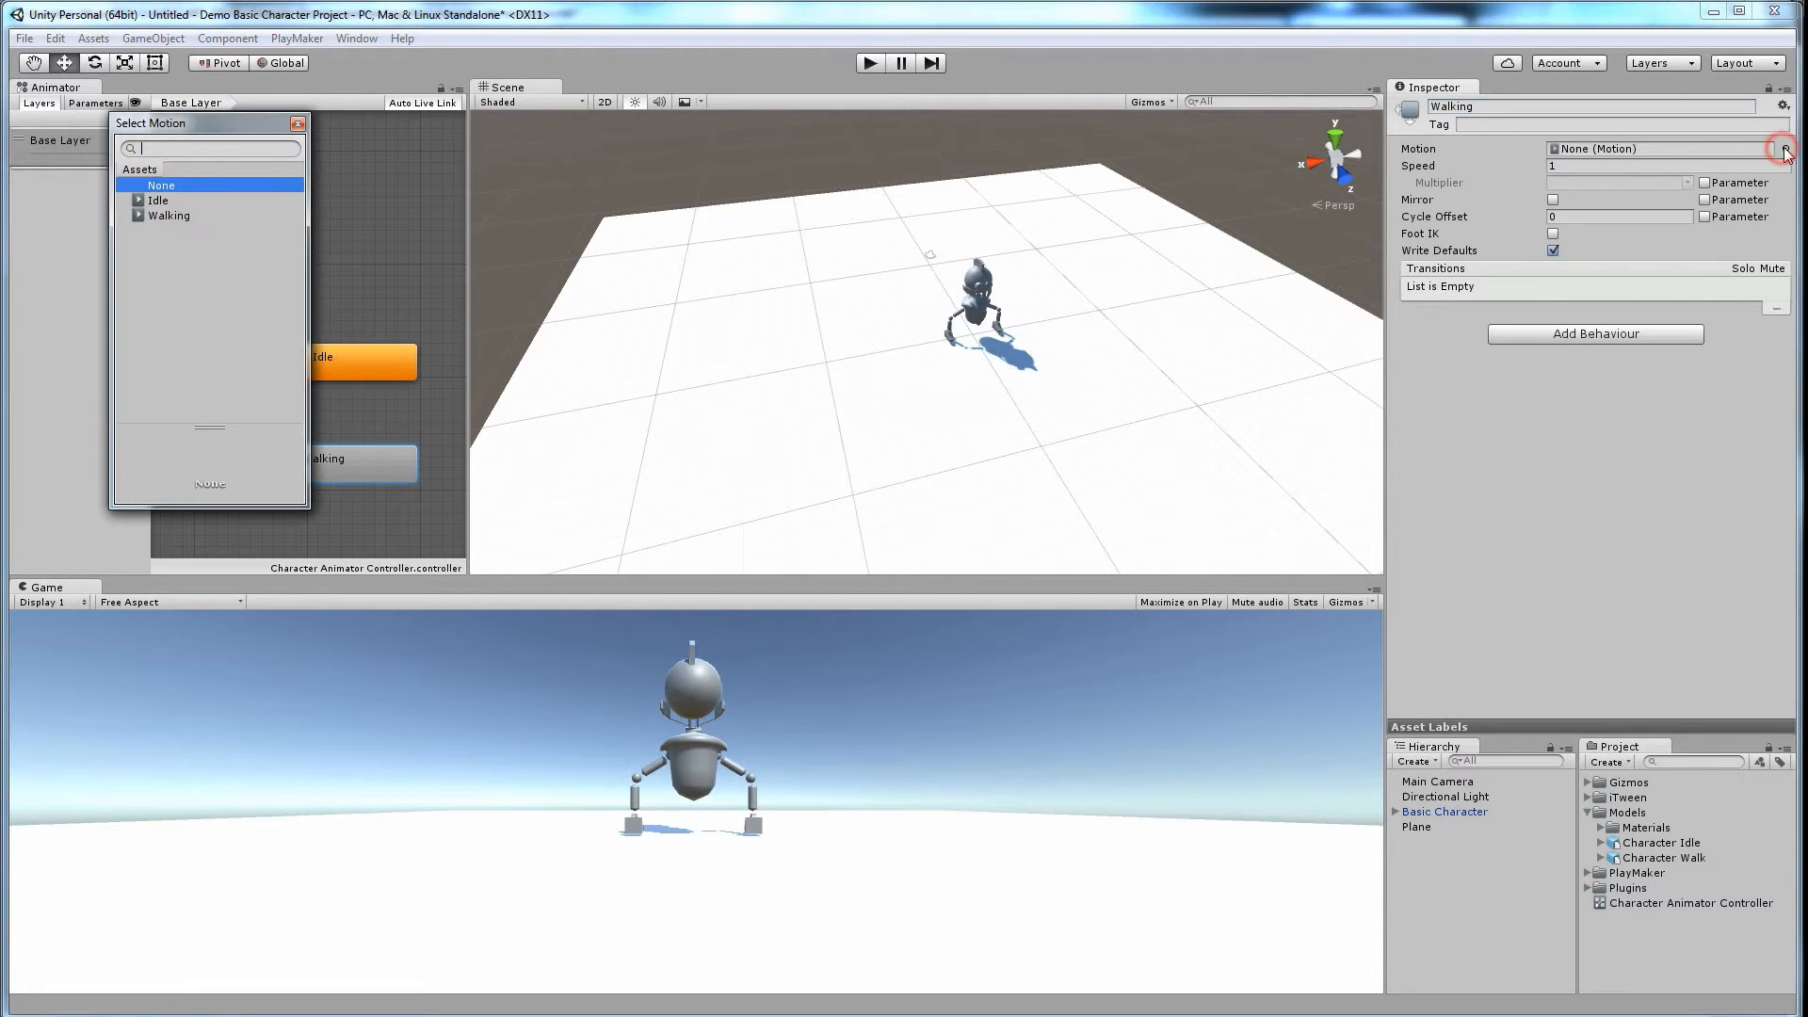
{"action": "left_click", "coordinate": [171, 217]}
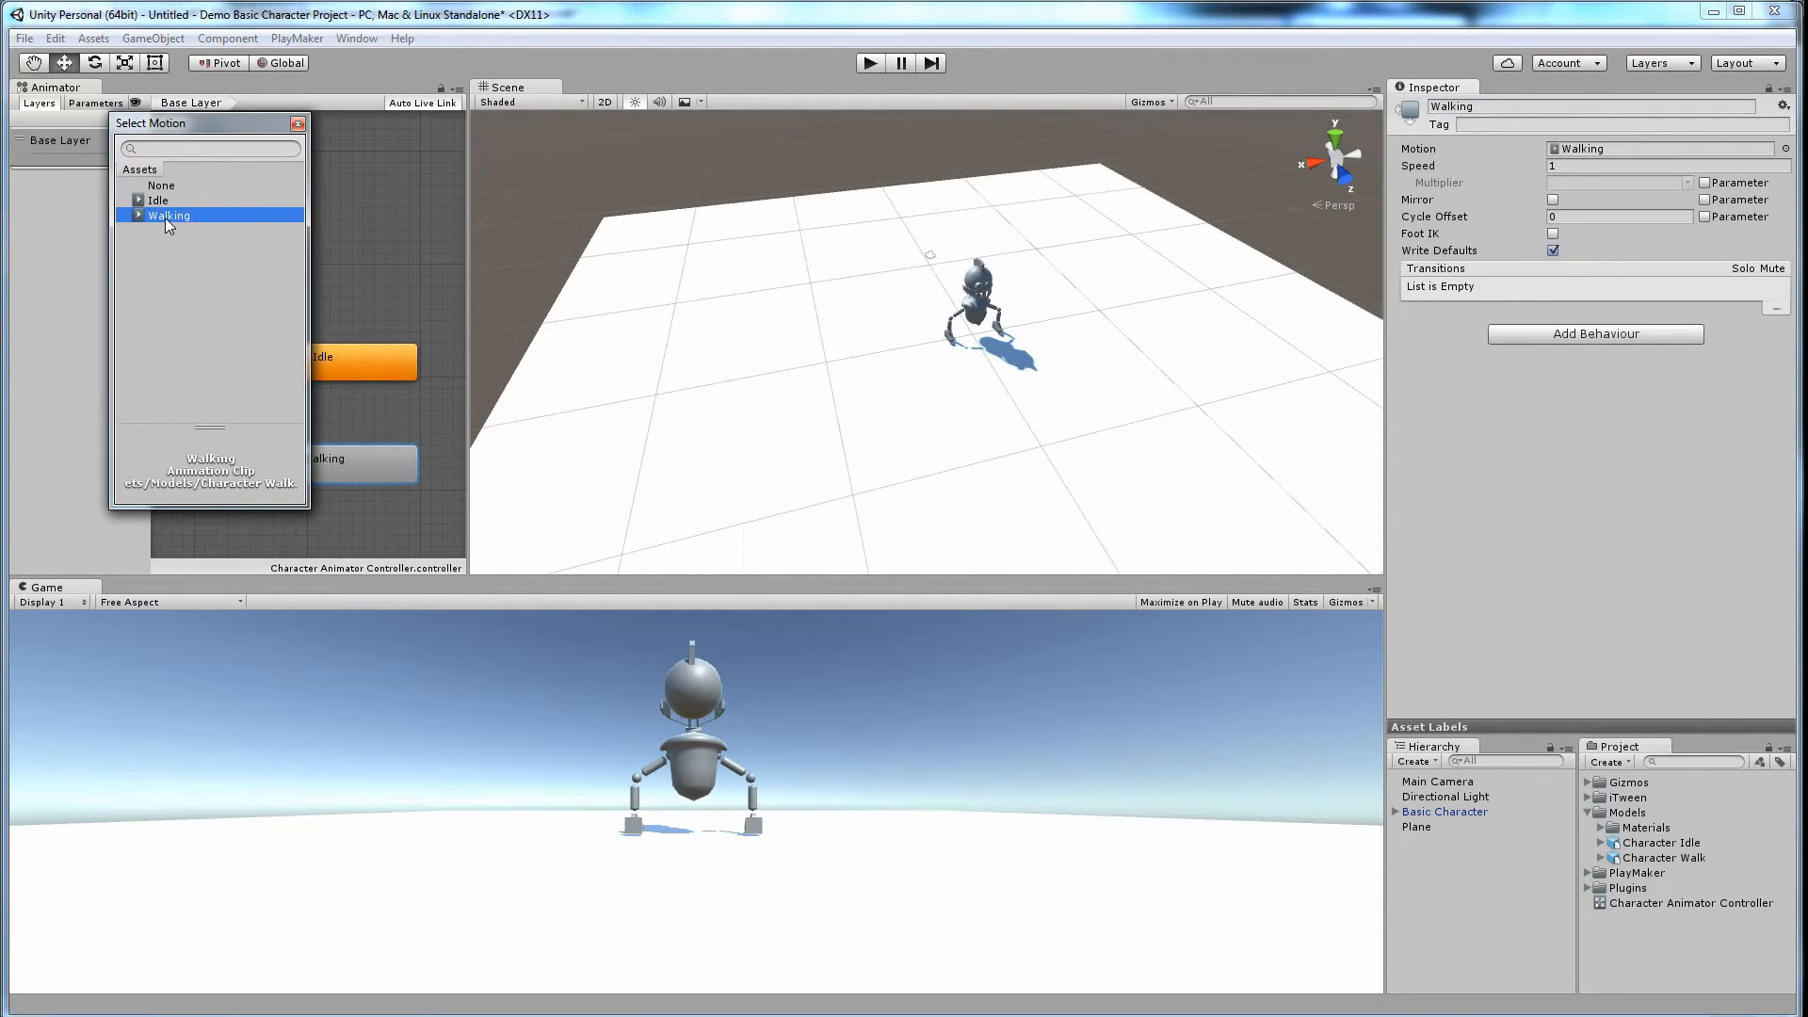
{"action": "double_click", "coordinate": [166, 217]}
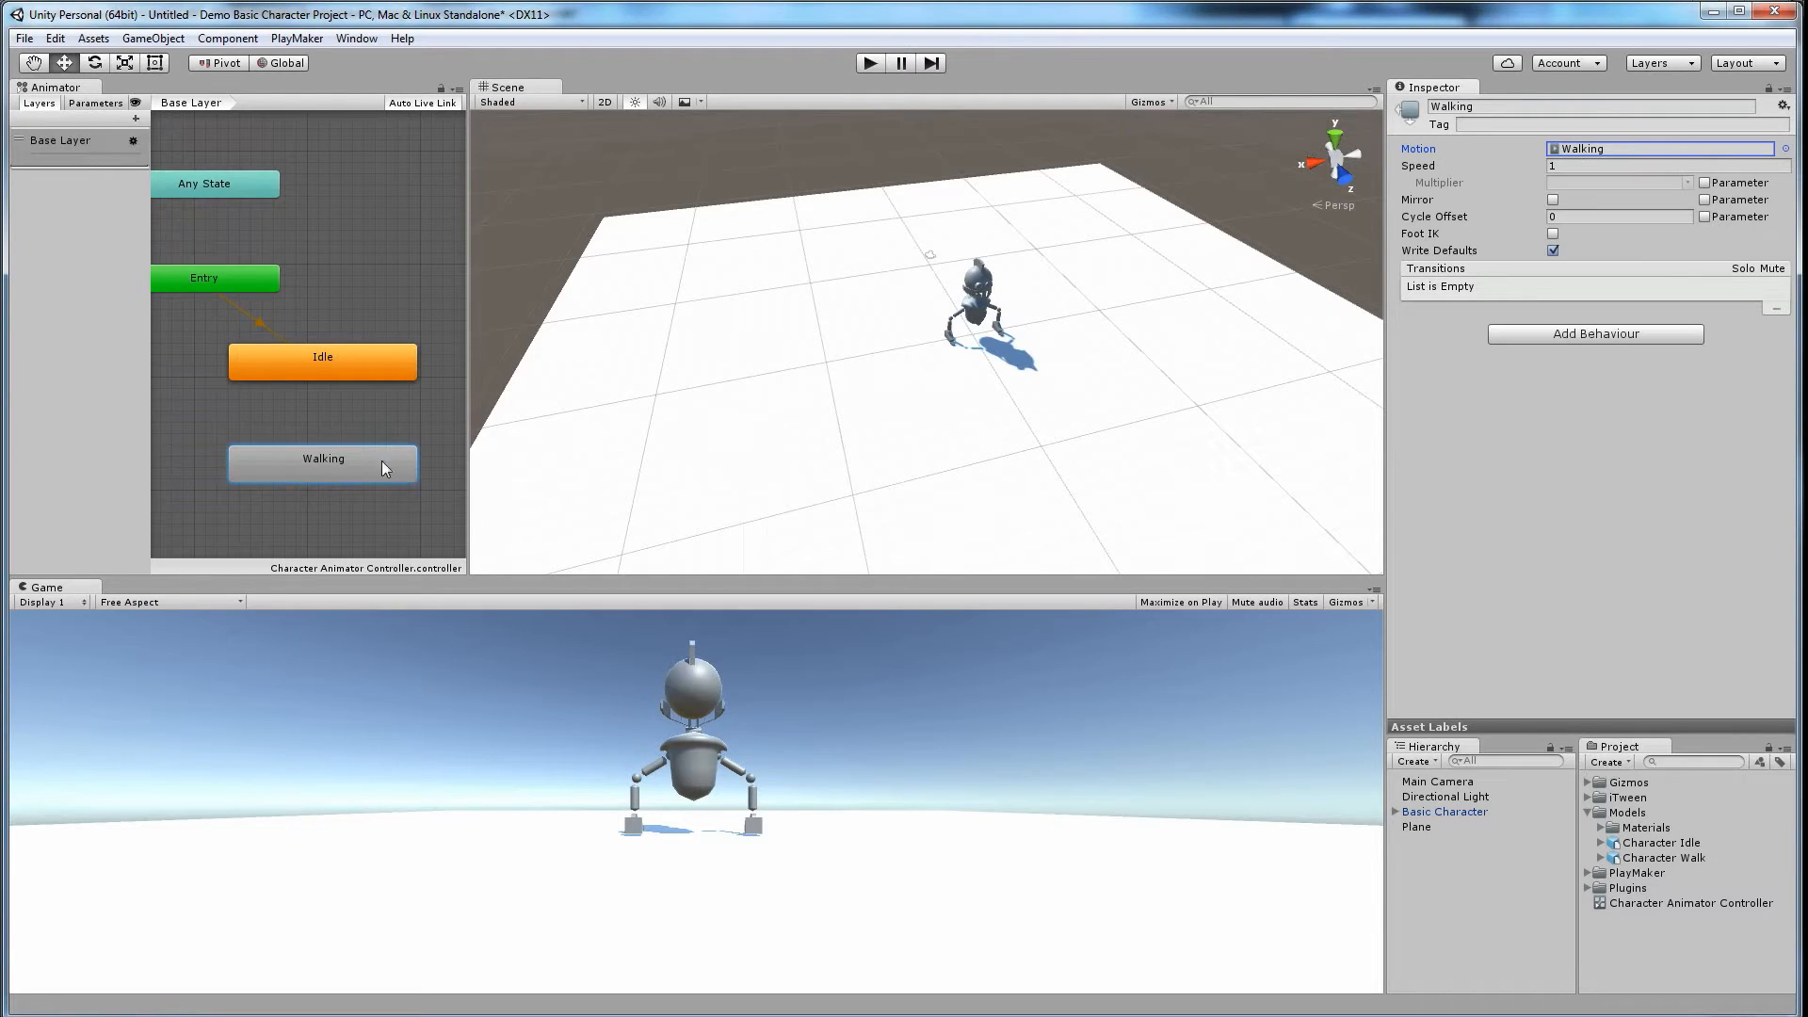
Step: Make transitions from Idle to Walking and from Walking back to Idle, and test them by playing the scene
{"action": "right_click", "coordinate": [290, 359]}
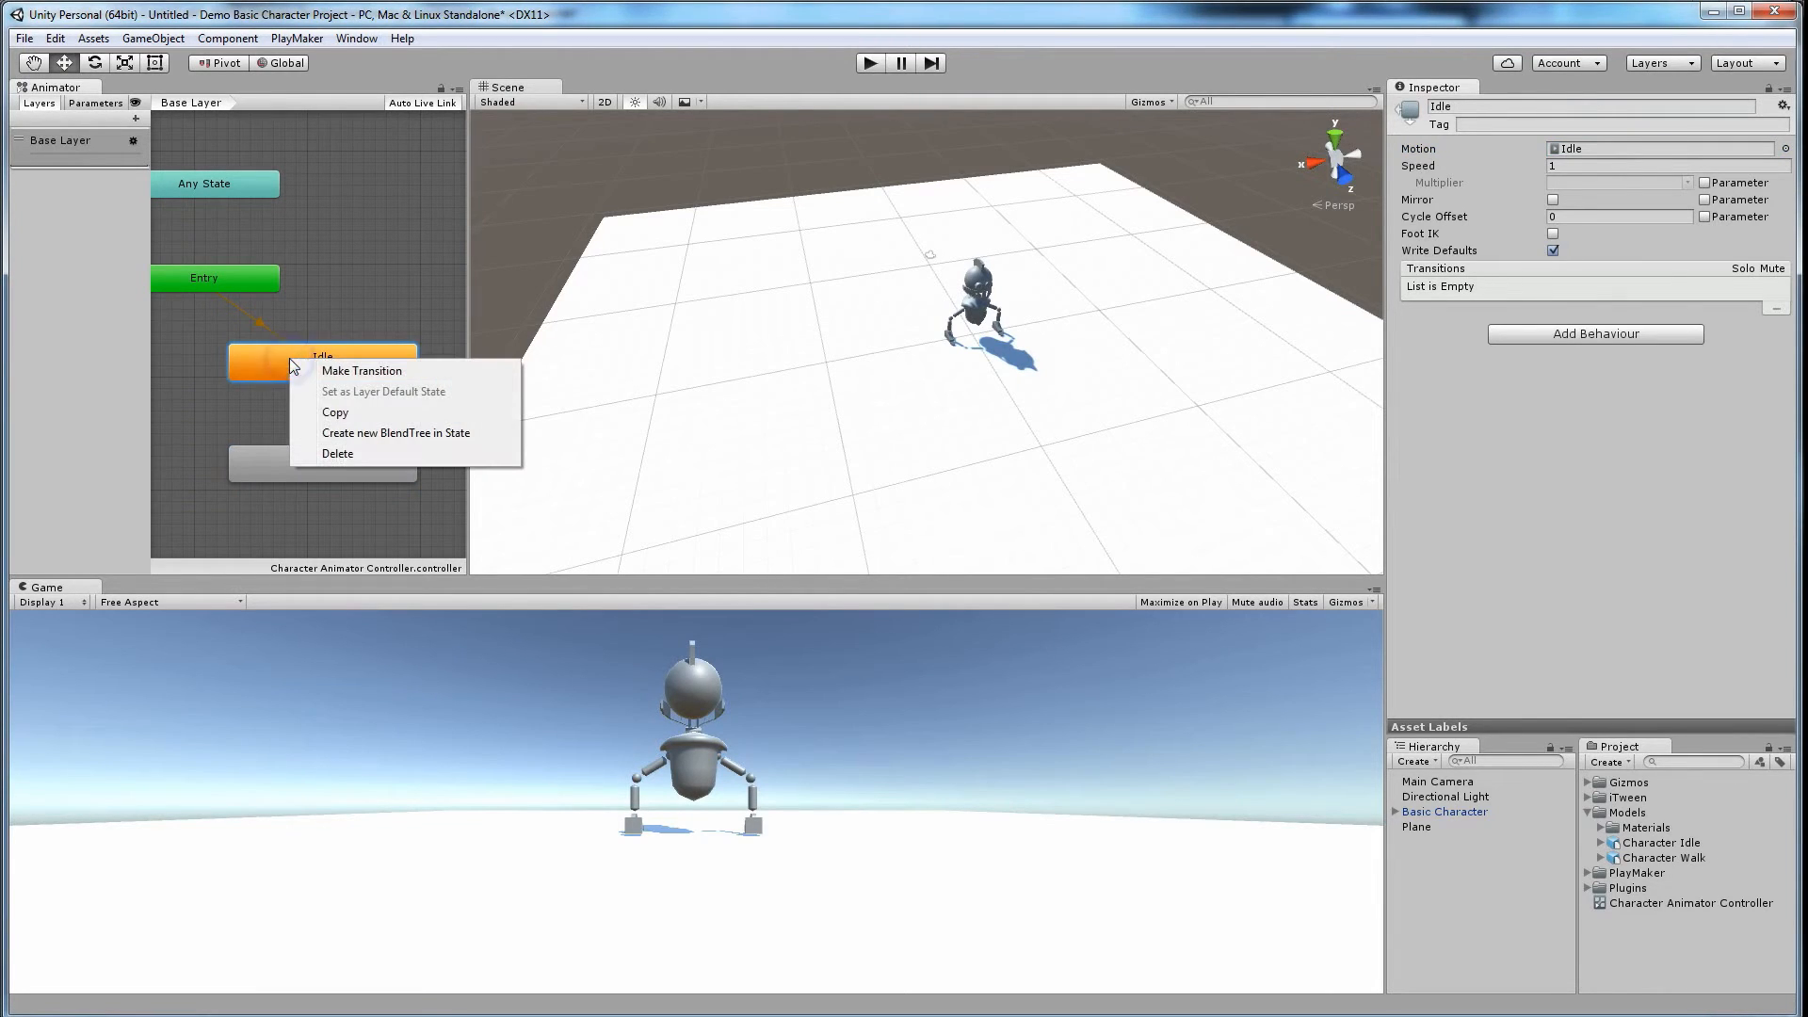
{"action": "left_click", "coordinate": [353, 372]}
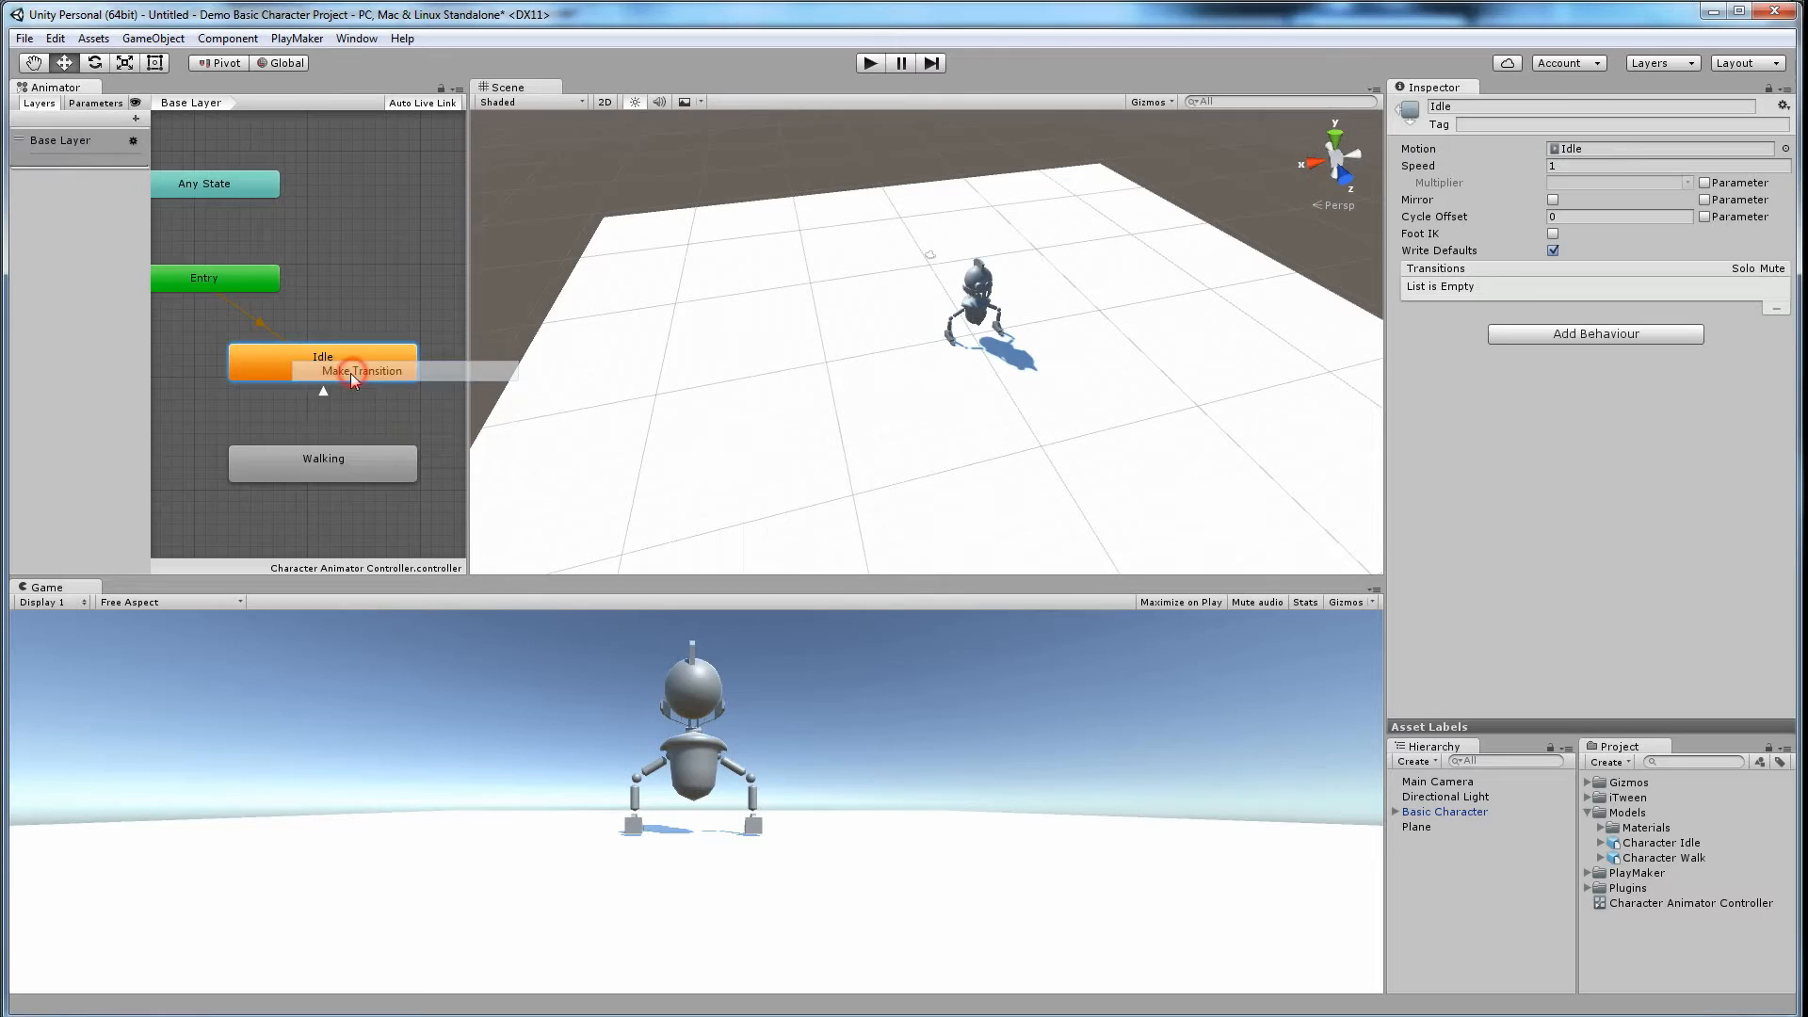
{"action": "left_click", "coordinate": [301, 461]}
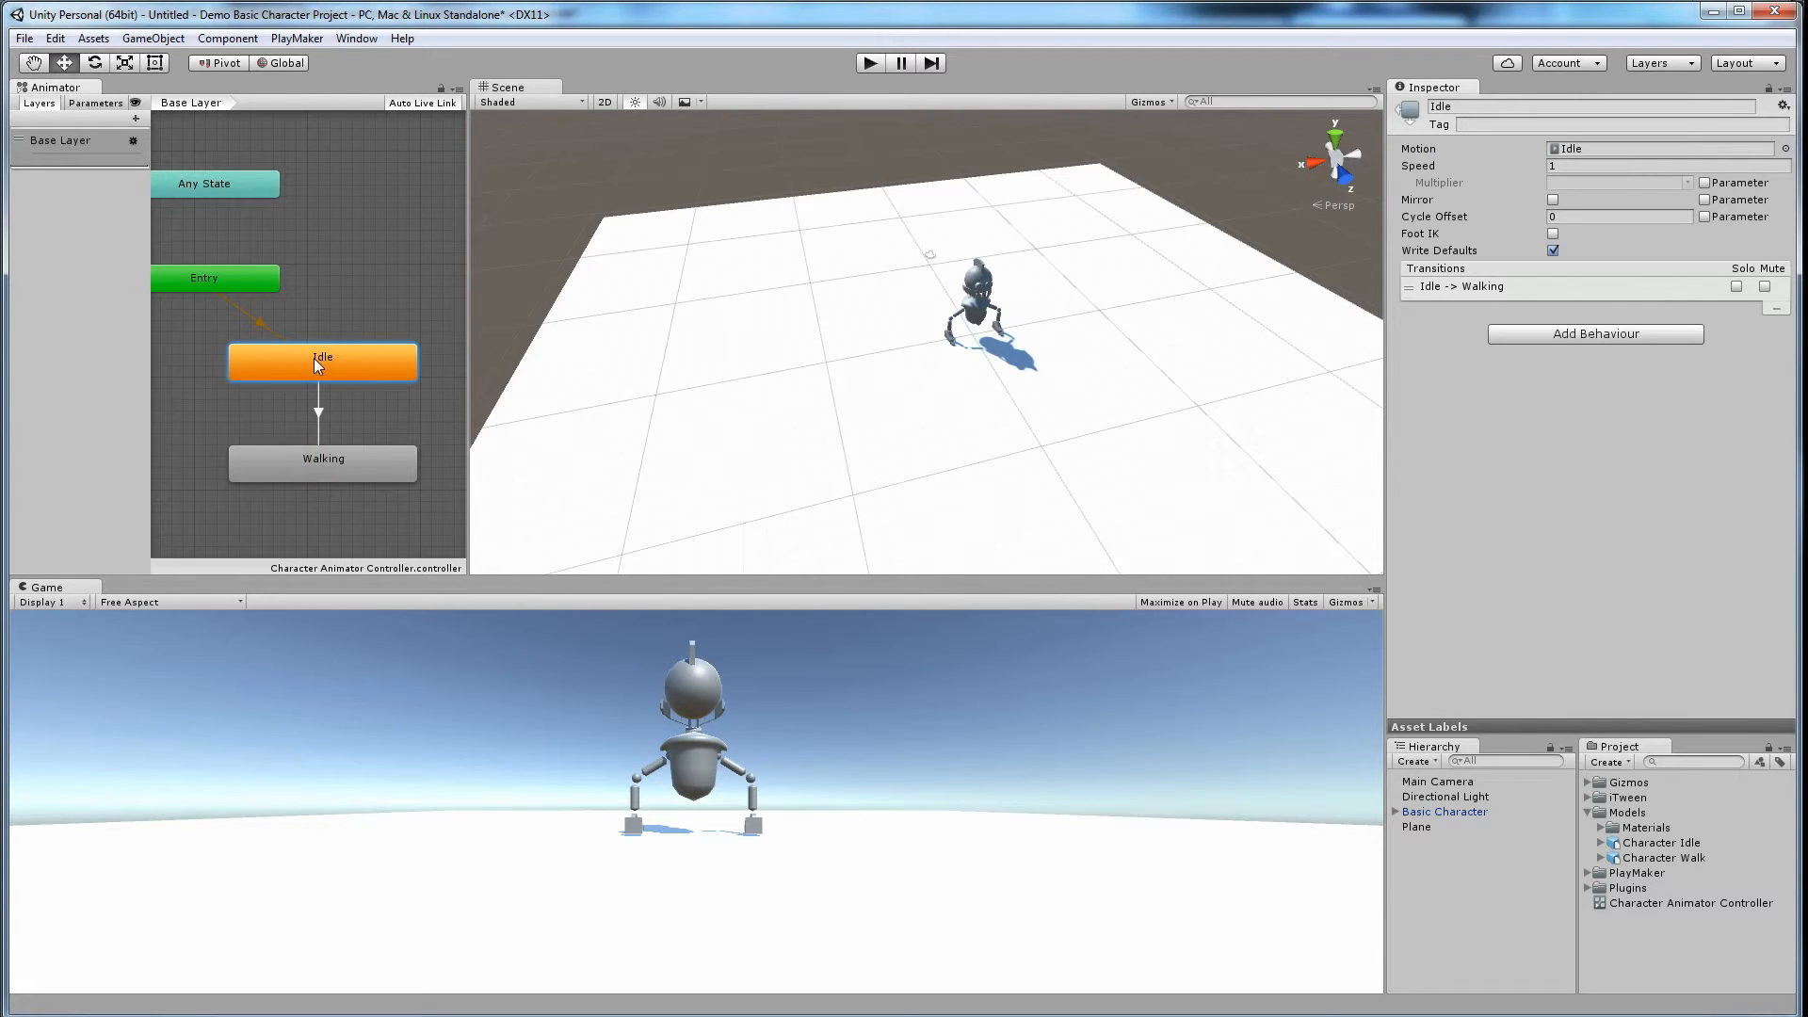
{"action": "right_click", "coordinate": [376, 461]}
{"action": "left_click", "coordinate": [420, 476]}
{"action": "left_click", "coordinate": [375, 363]}
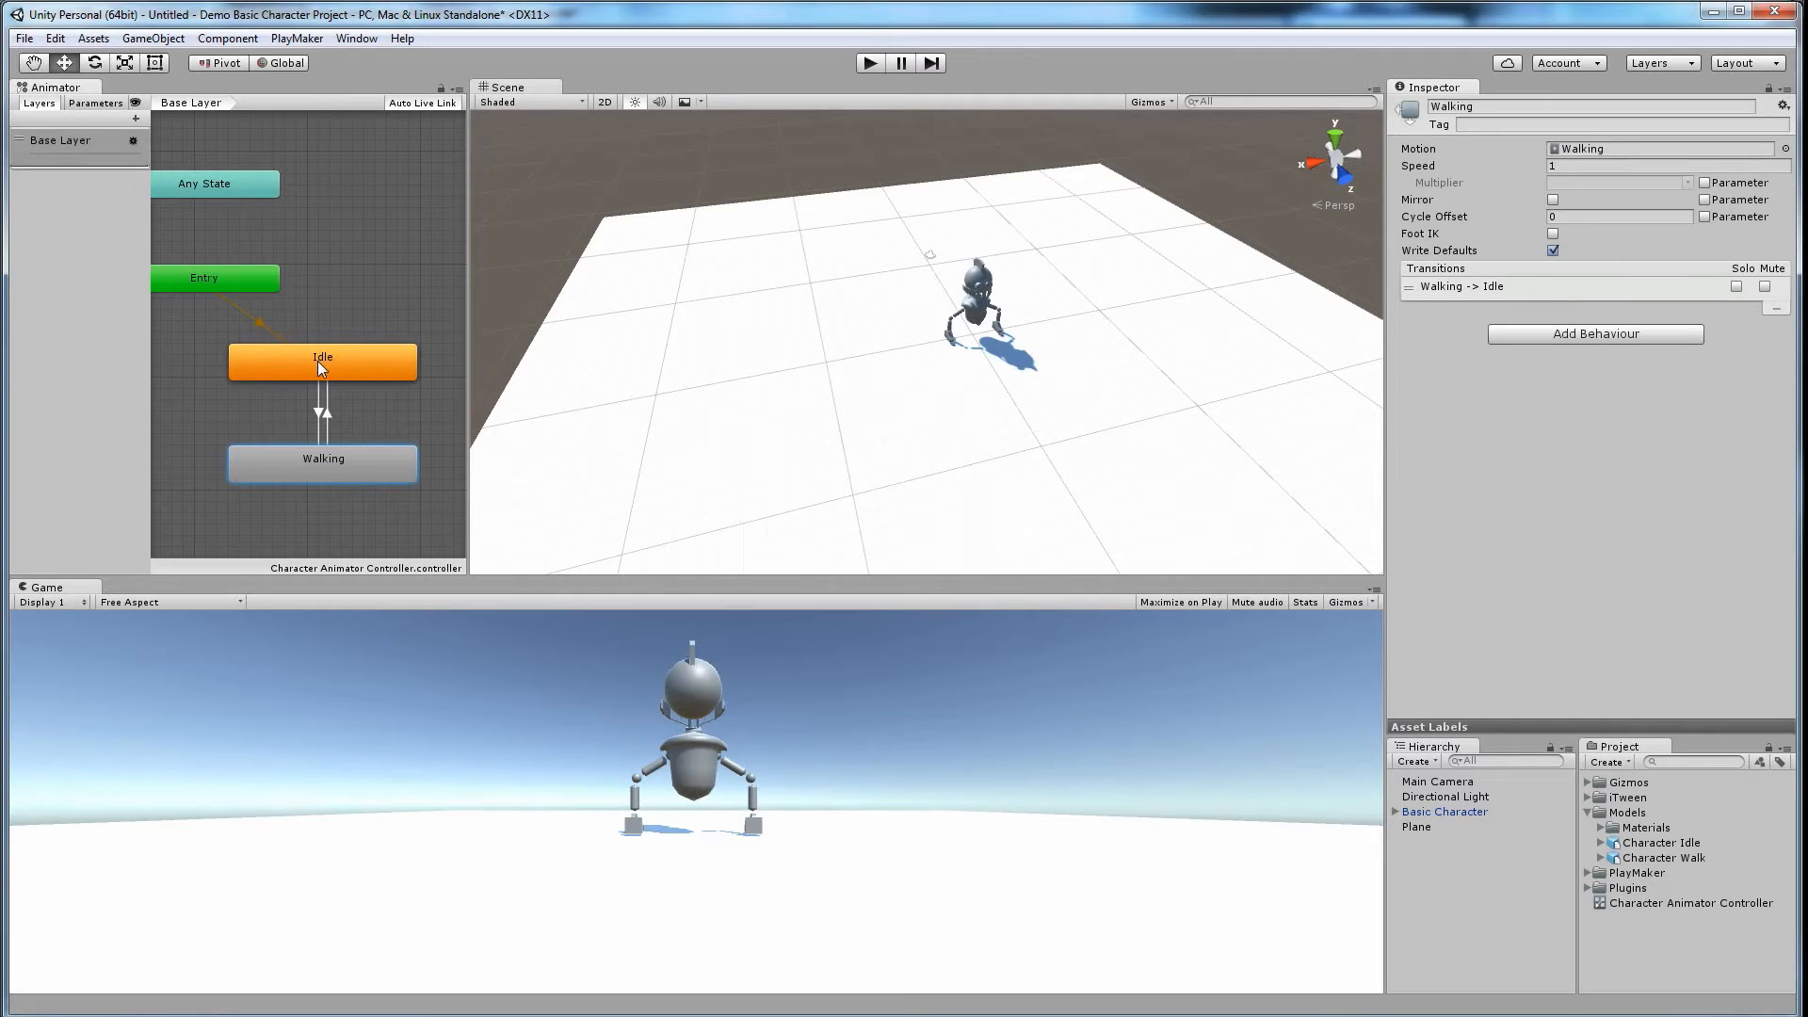
{"action": "left_click", "coordinate": [870, 64]}
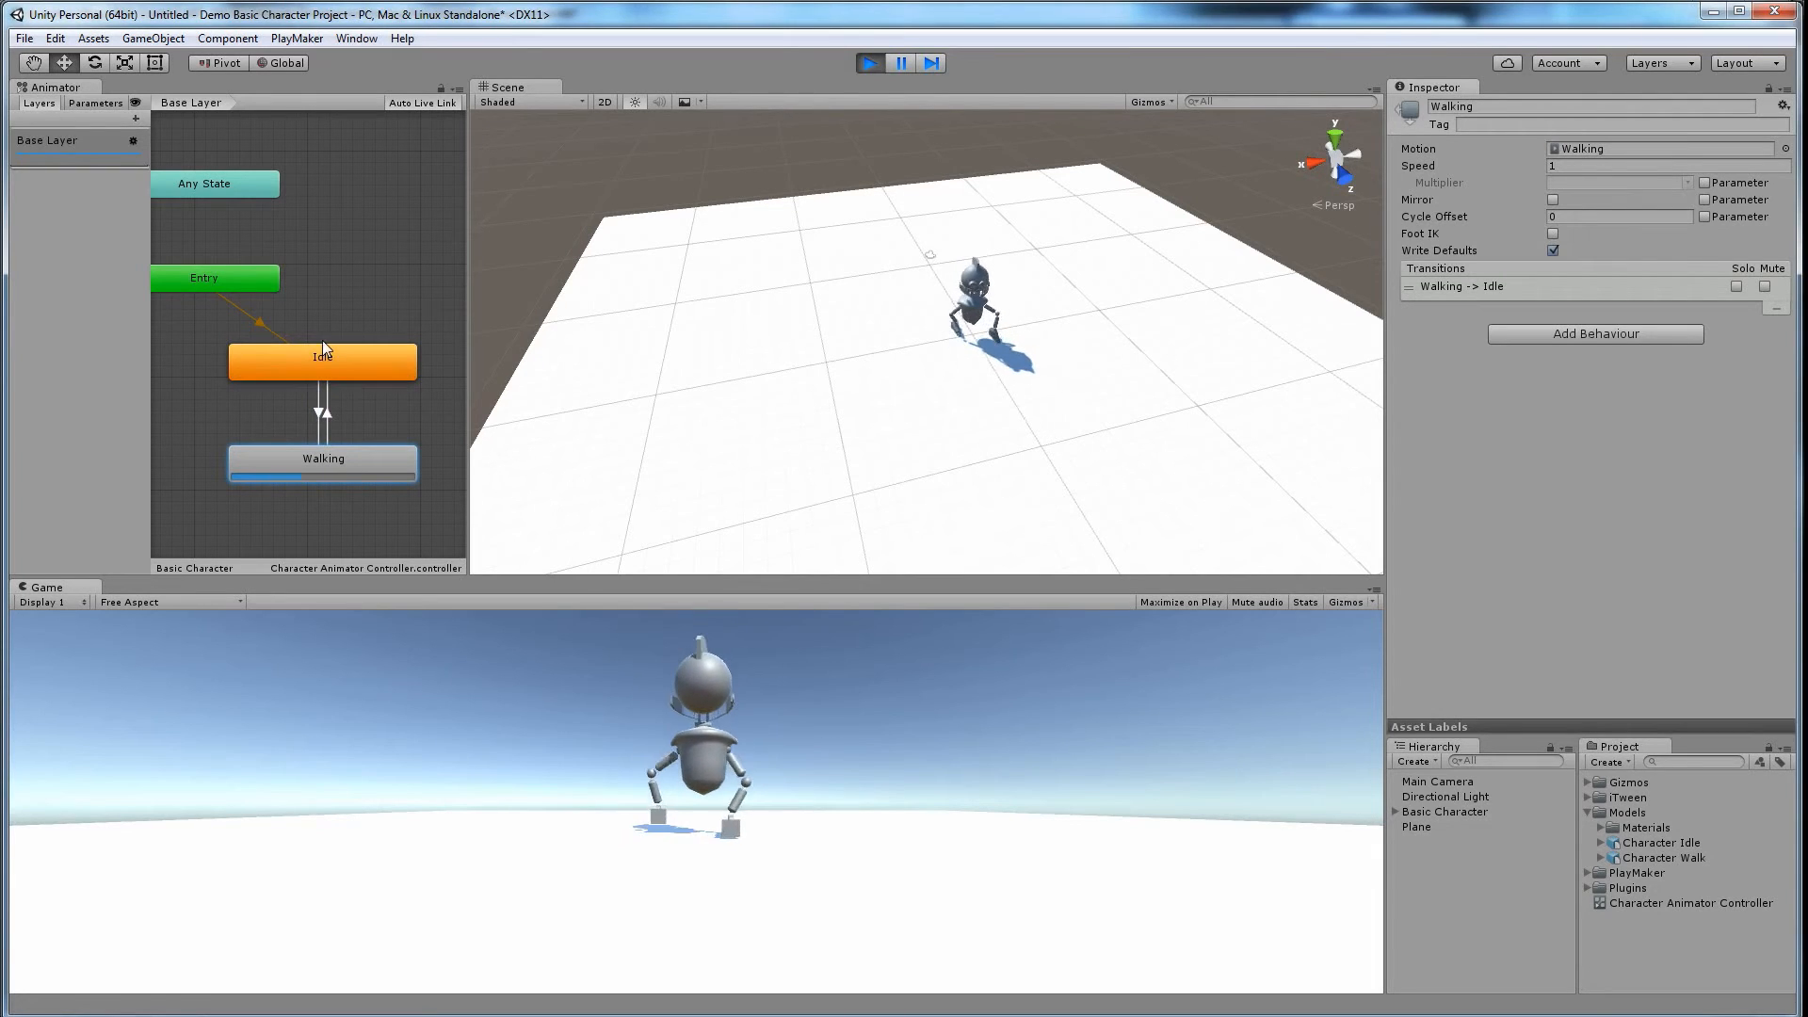
{"action": "left_click", "coordinate": [870, 63]}
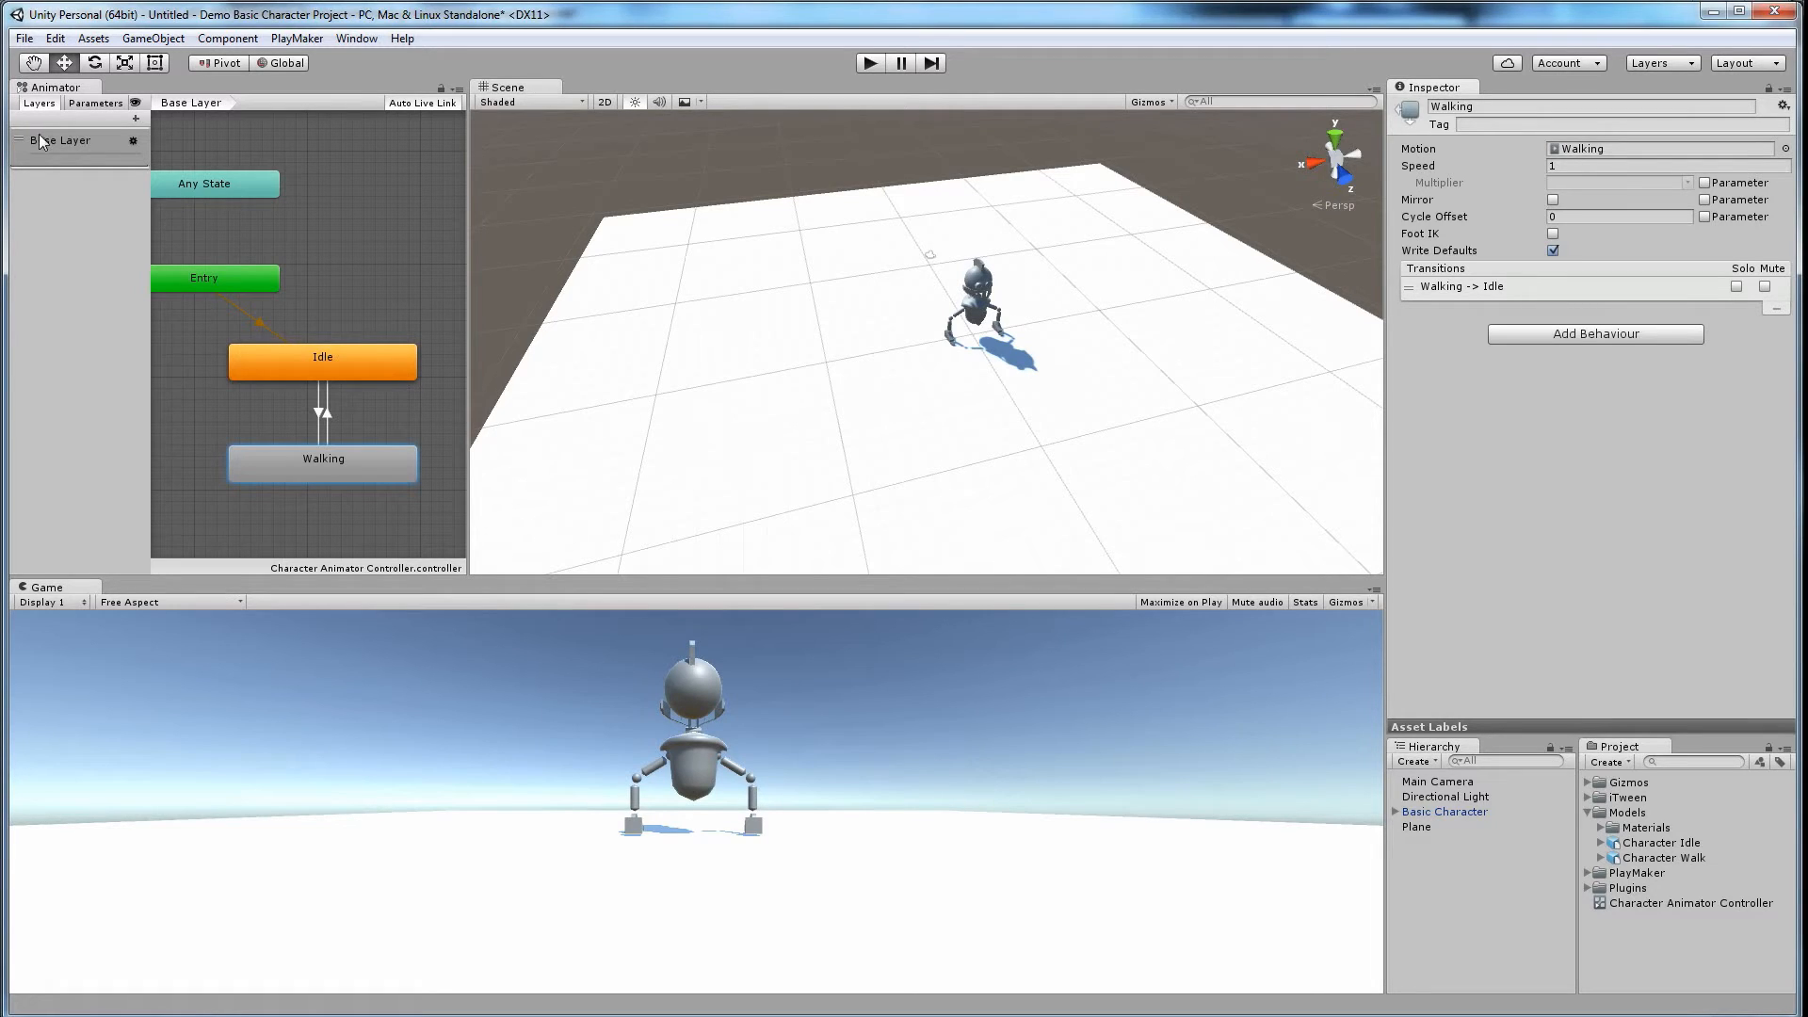
Step: Add a Float parameter named speed to the Animator Controller
{"action": "left_click", "coordinate": [86, 103]}
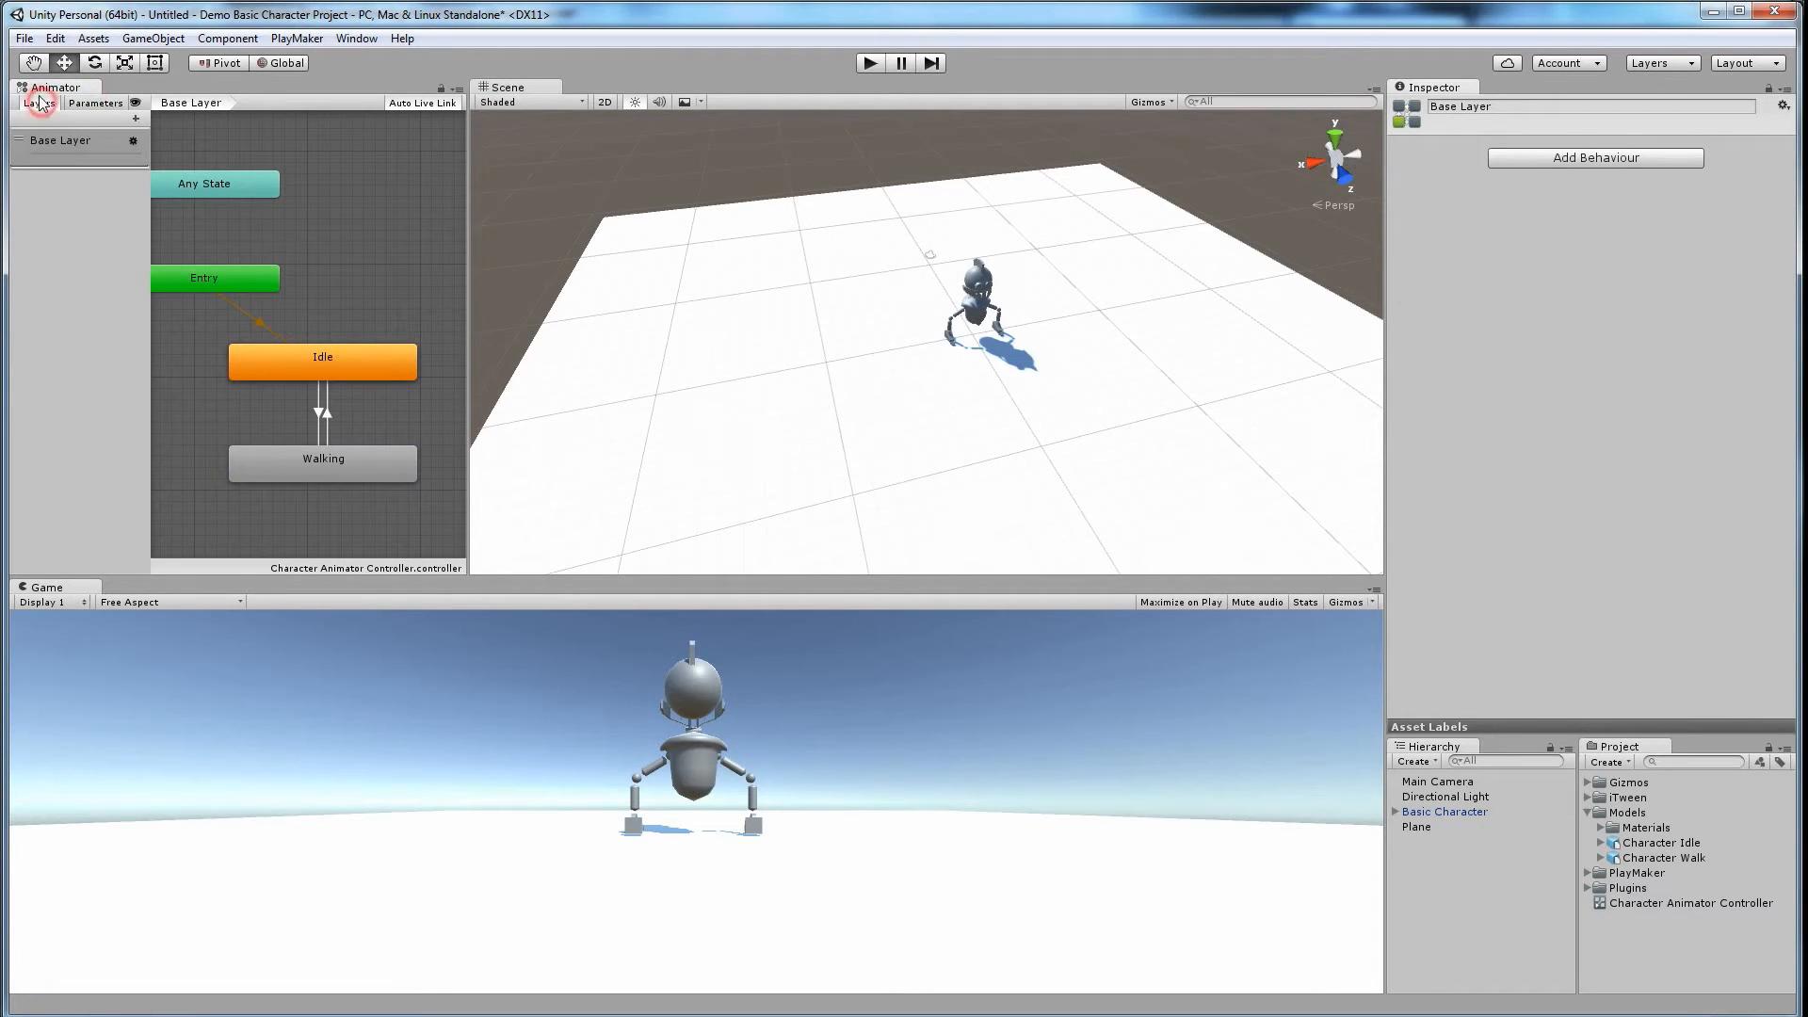
{"action": "left_click", "coordinate": [94, 107]}
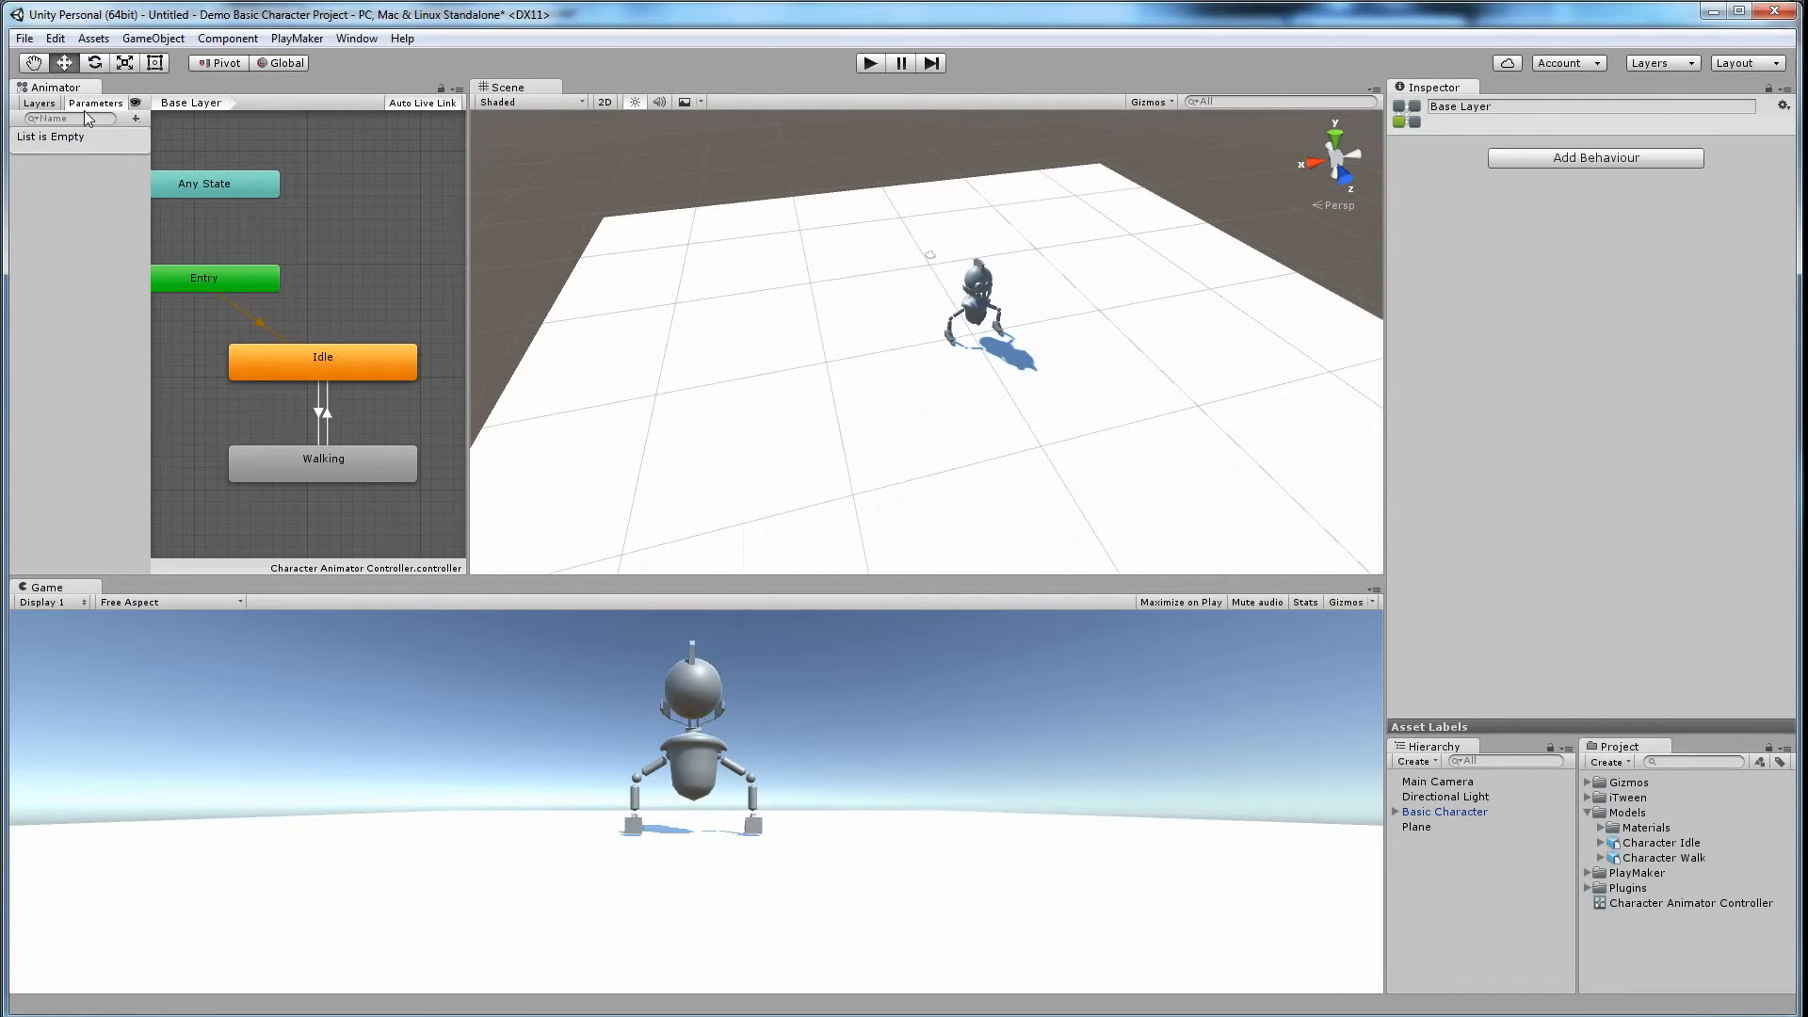
{"action": "left_click", "coordinate": [137, 119]}
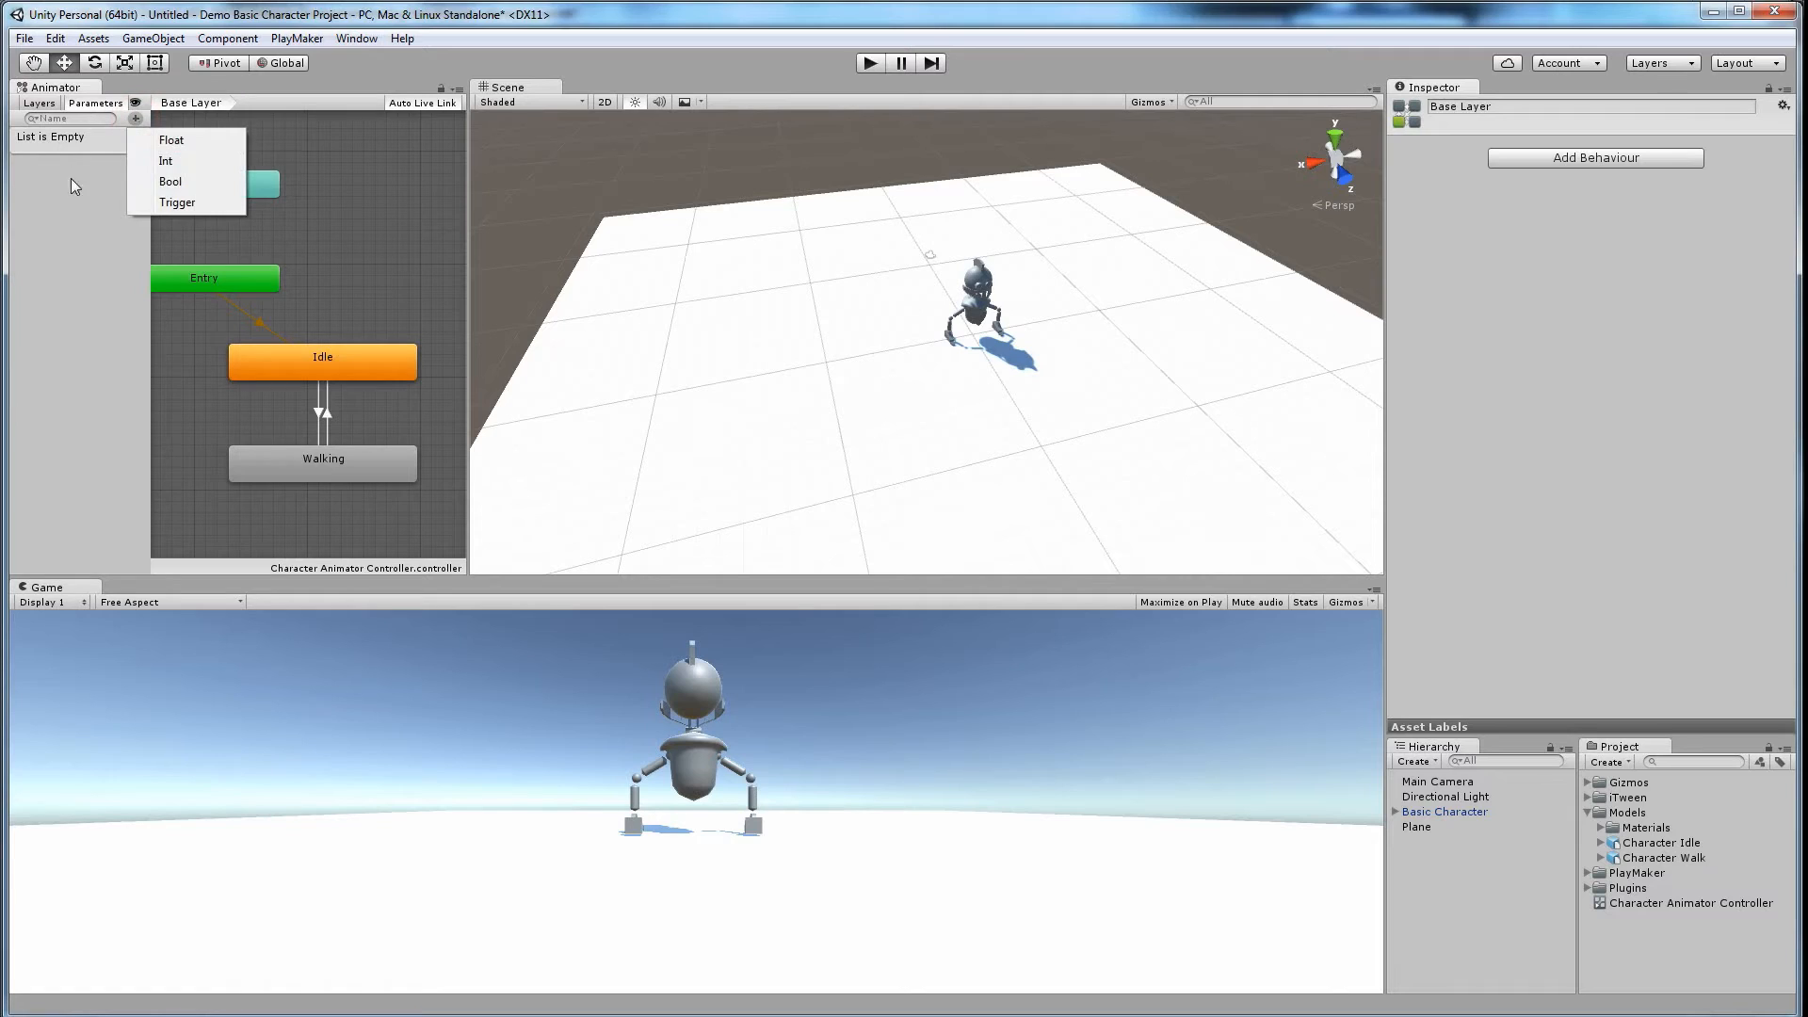
{"action": "left_click", "coordinate": [172, 141]}
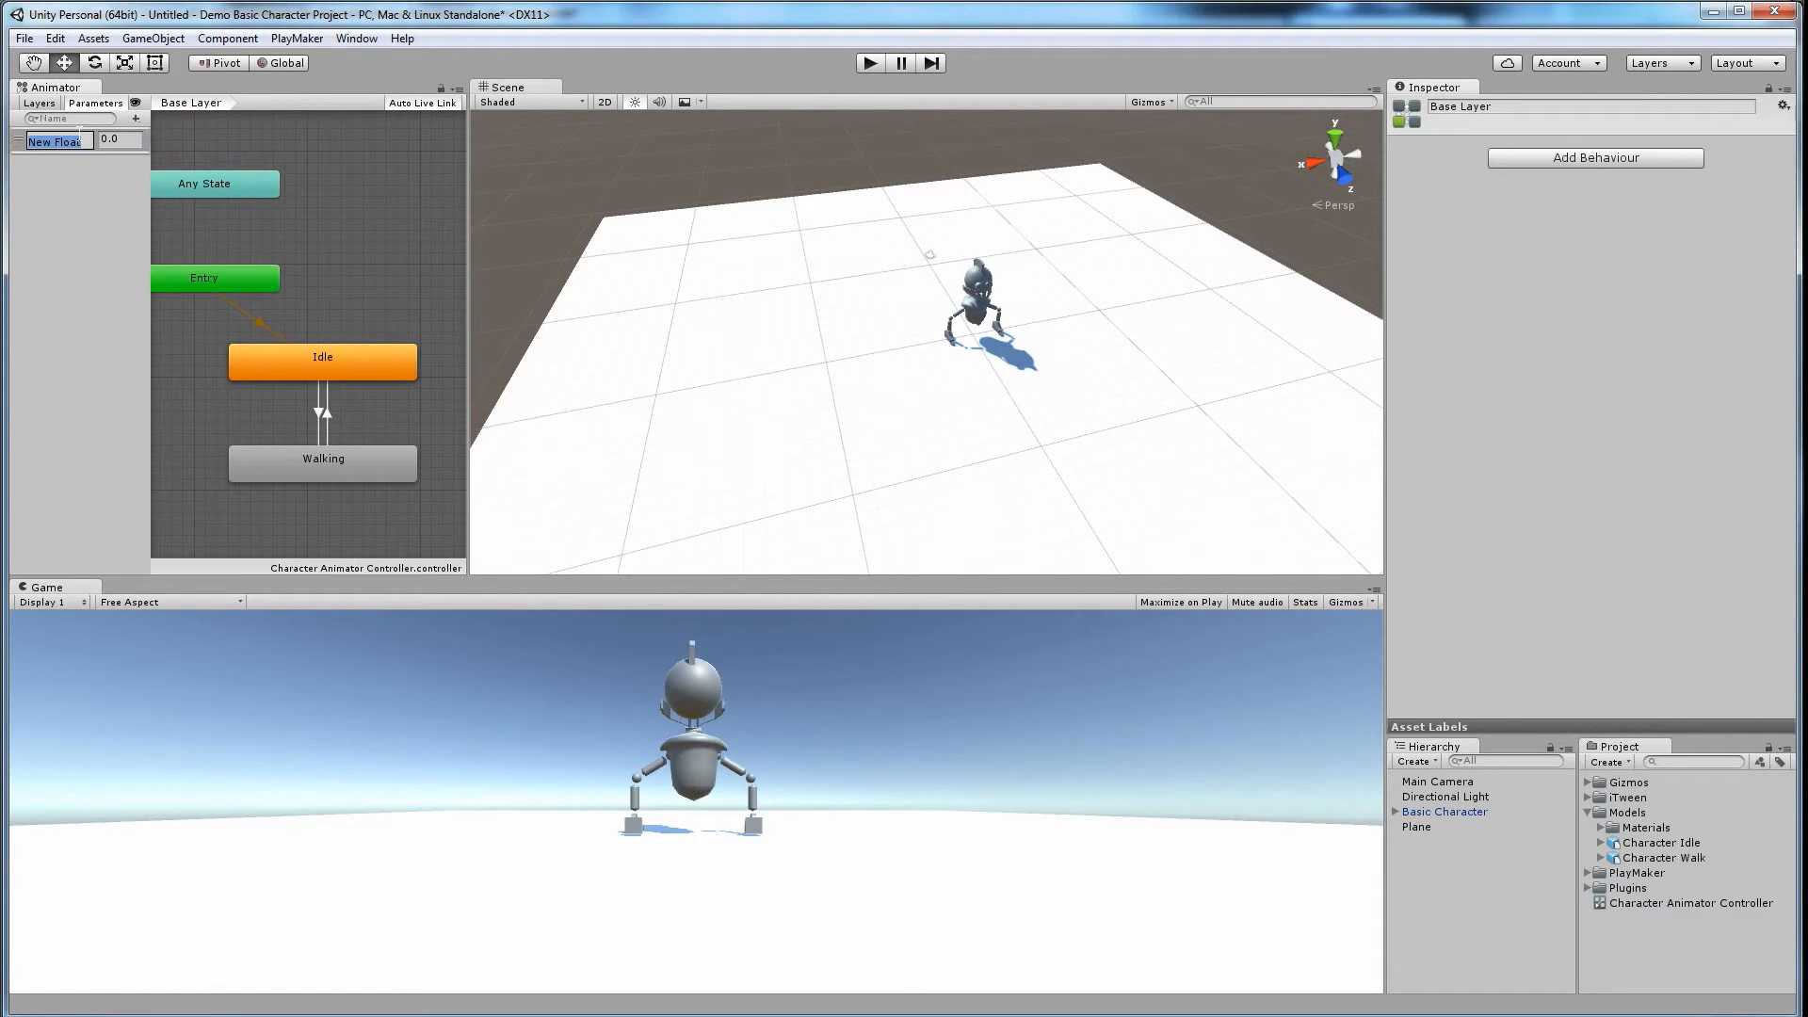
{"action": "type", "text": "speed"}
{"action": "key", "text": "Return"}
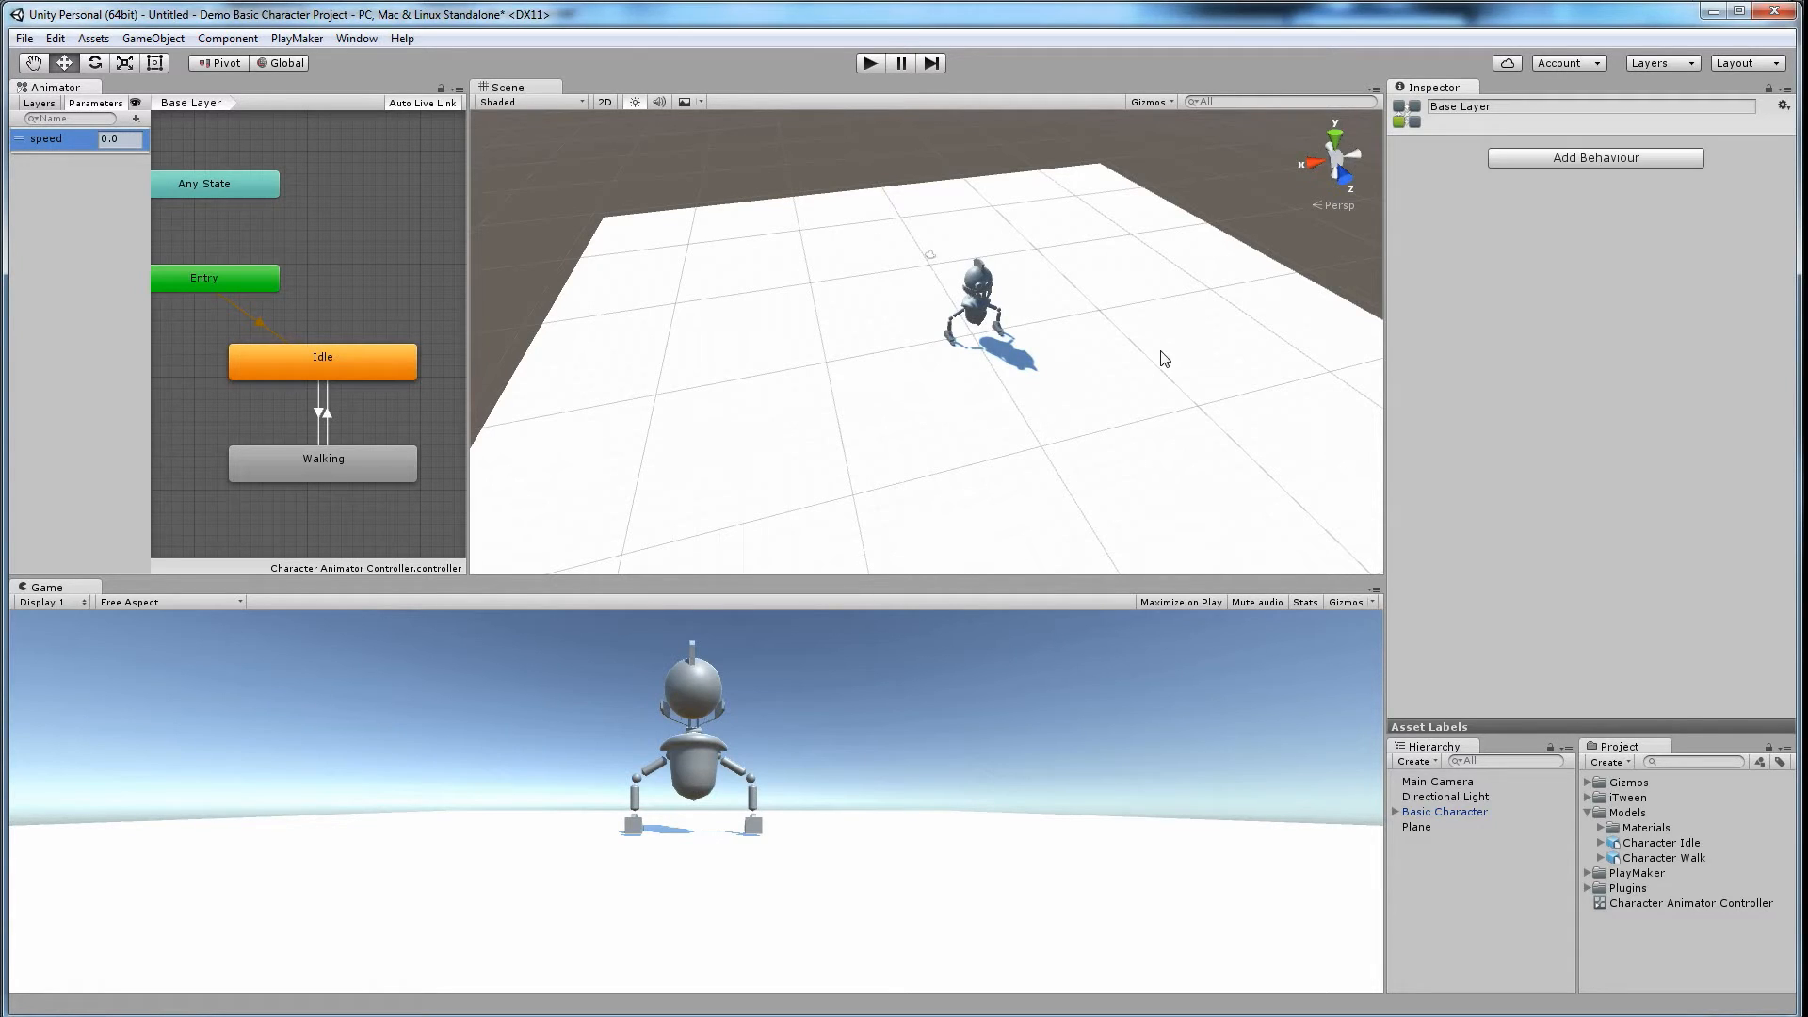
Step: Add a PlayMakerFSM component to Basic Character and open its FSM for editing
{"action": "left_click", "coordinate": [979, 288]}
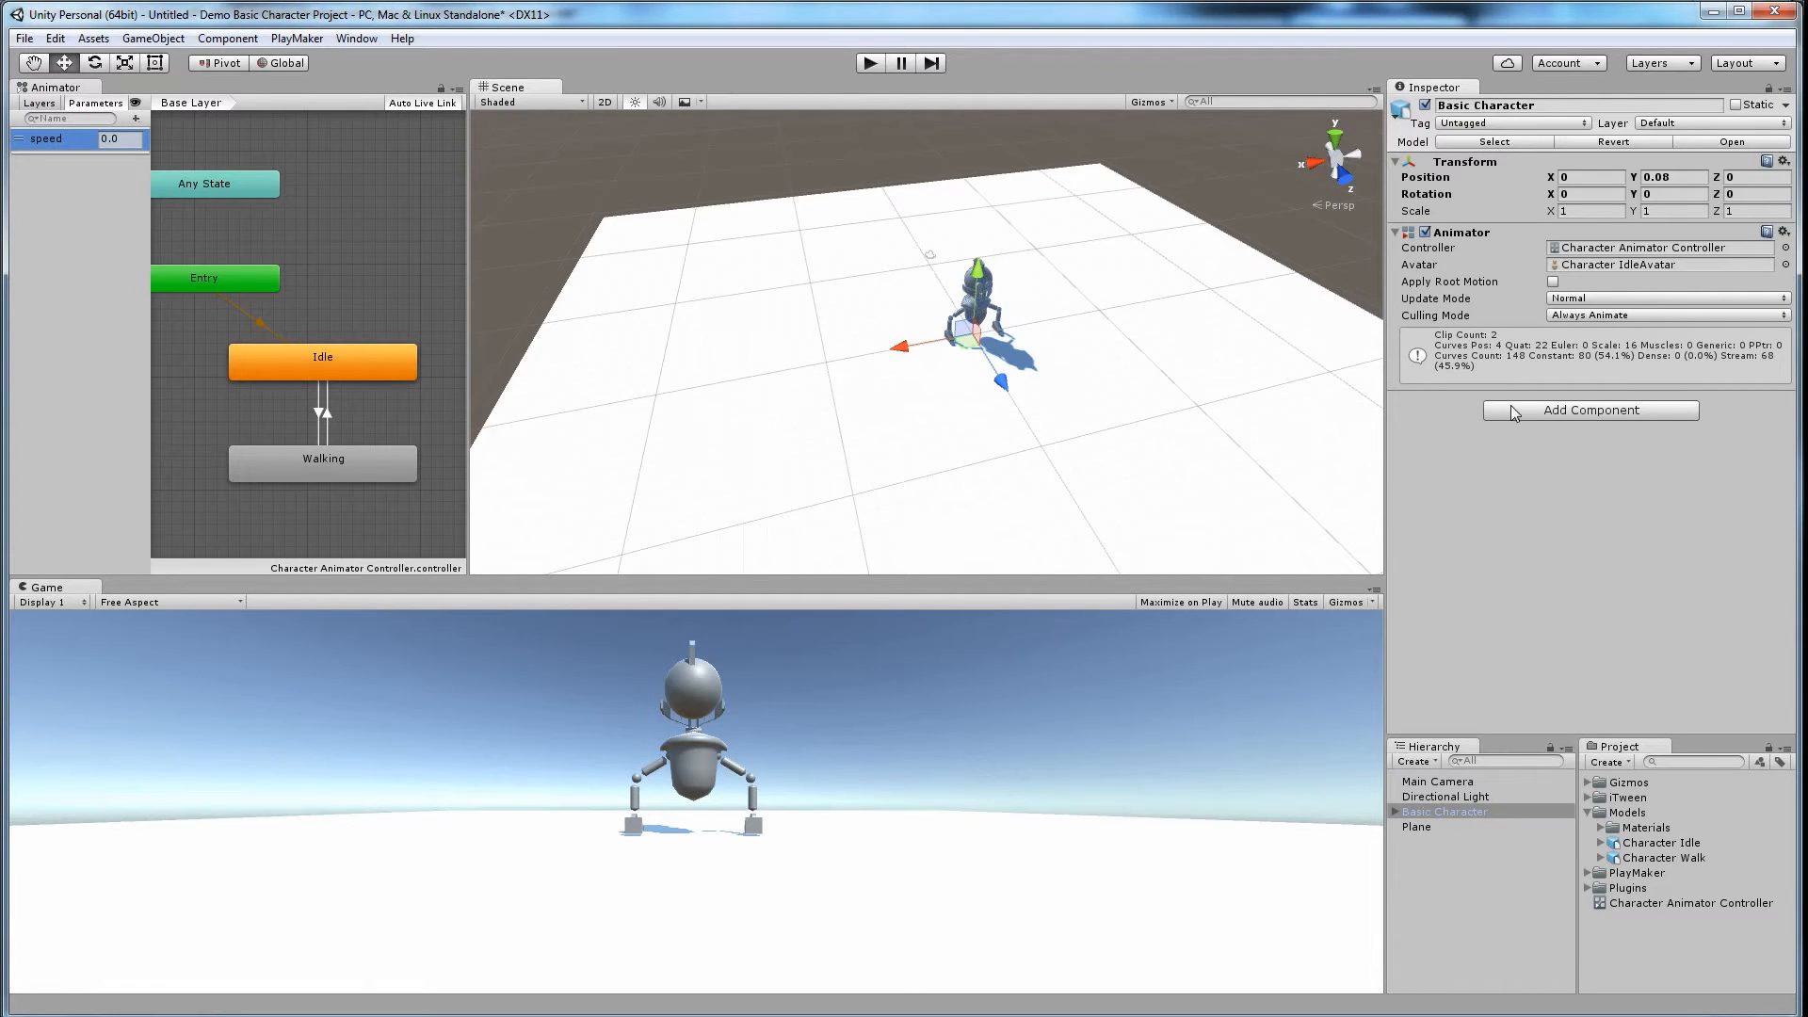
{"action": "left_click", "coordinate": [1541, 414]}
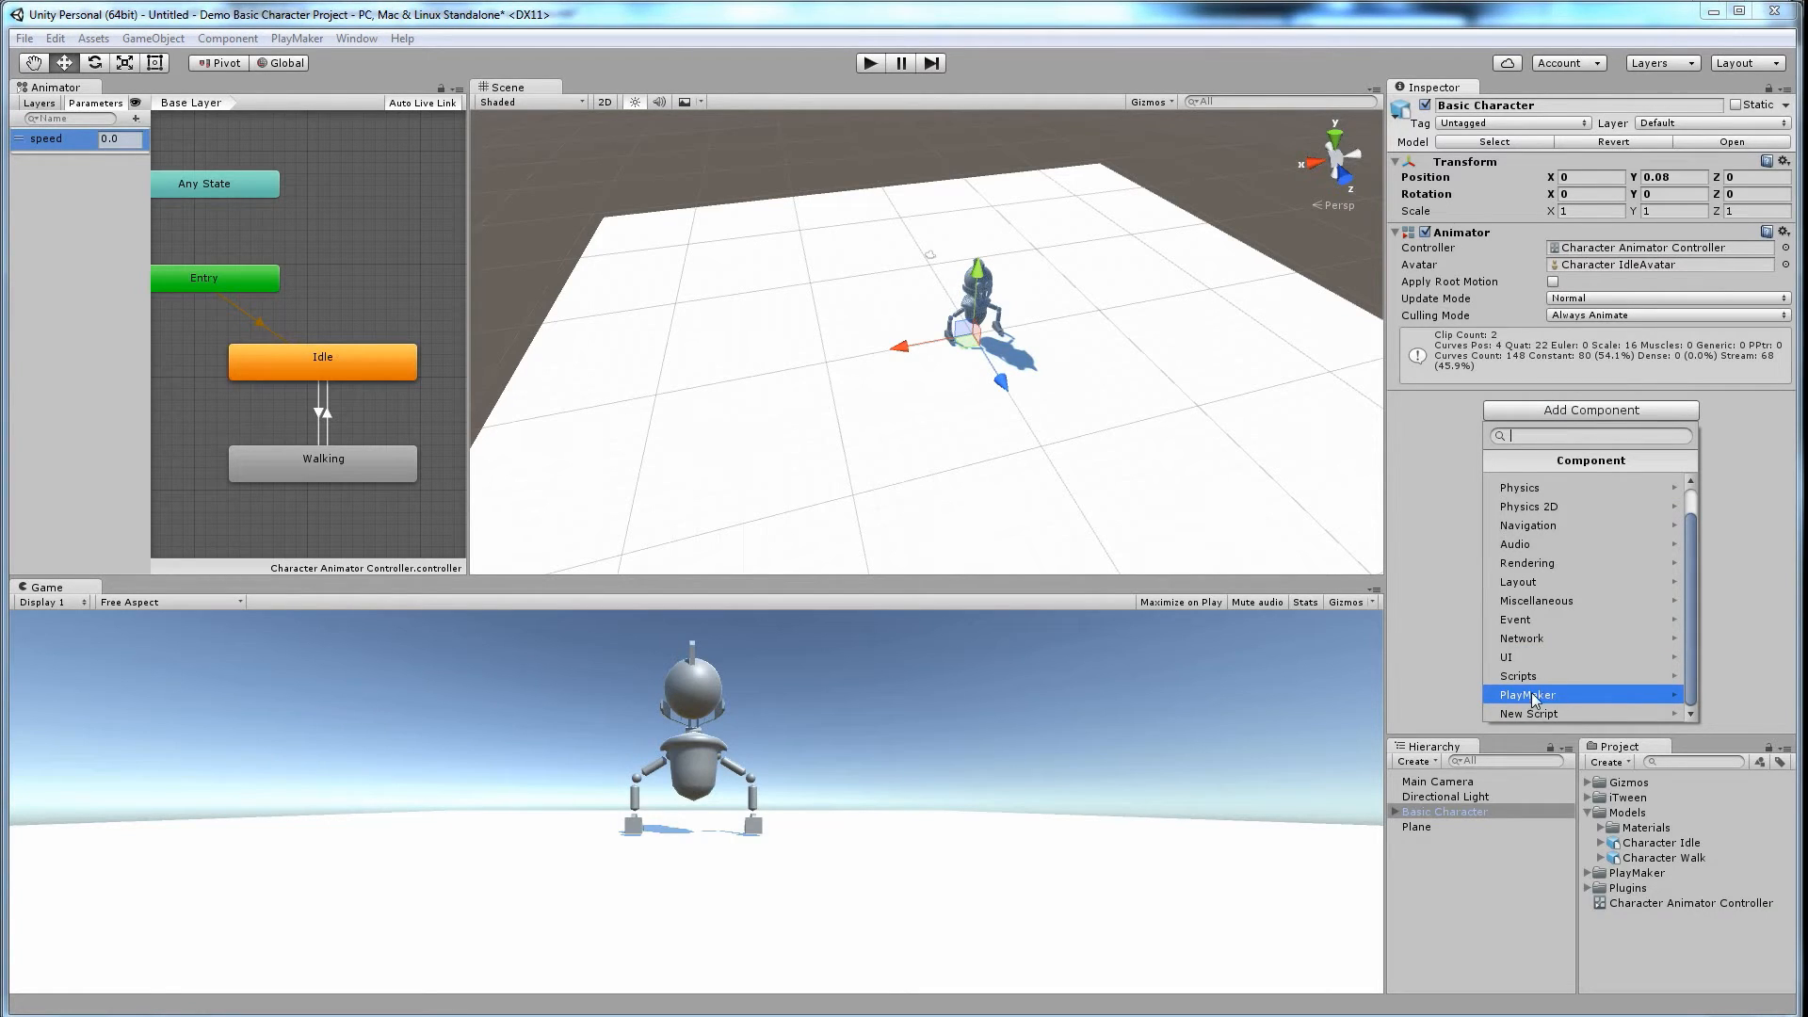
{"action": "left_click", "coordinate": [1546, 695]}
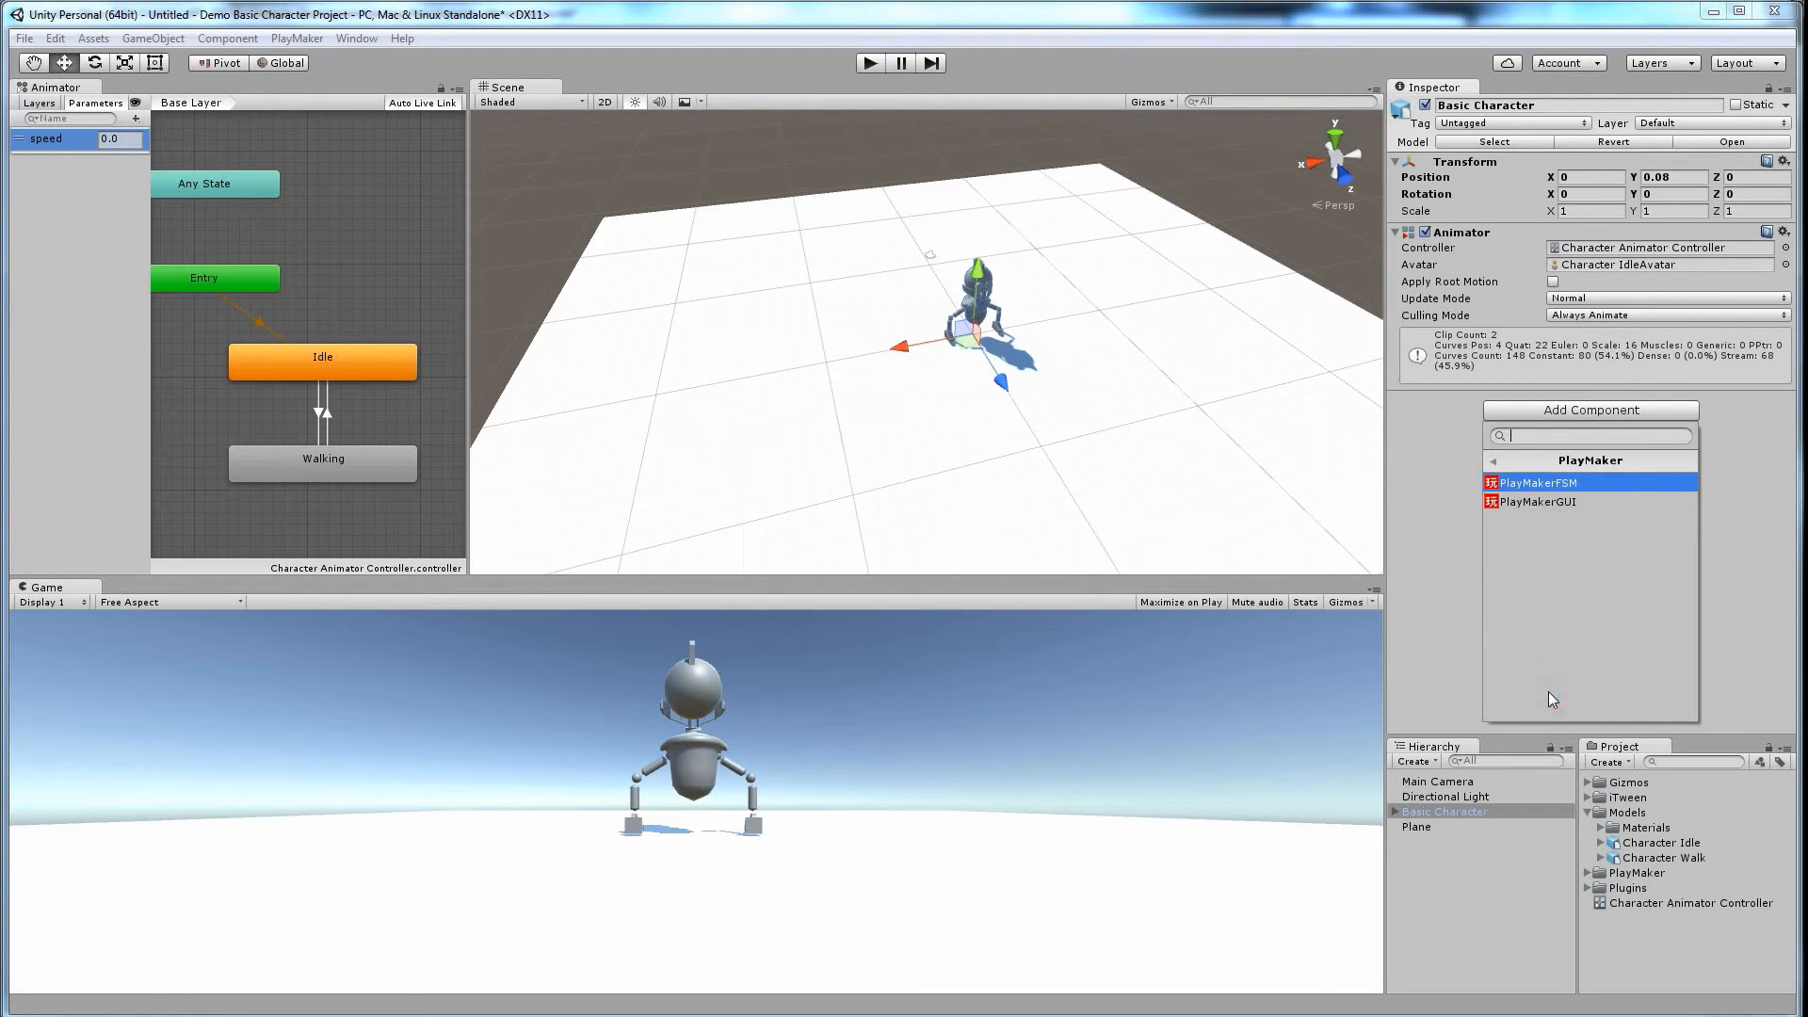
{"action": "left_click", "coordinate": [1574, 482]}
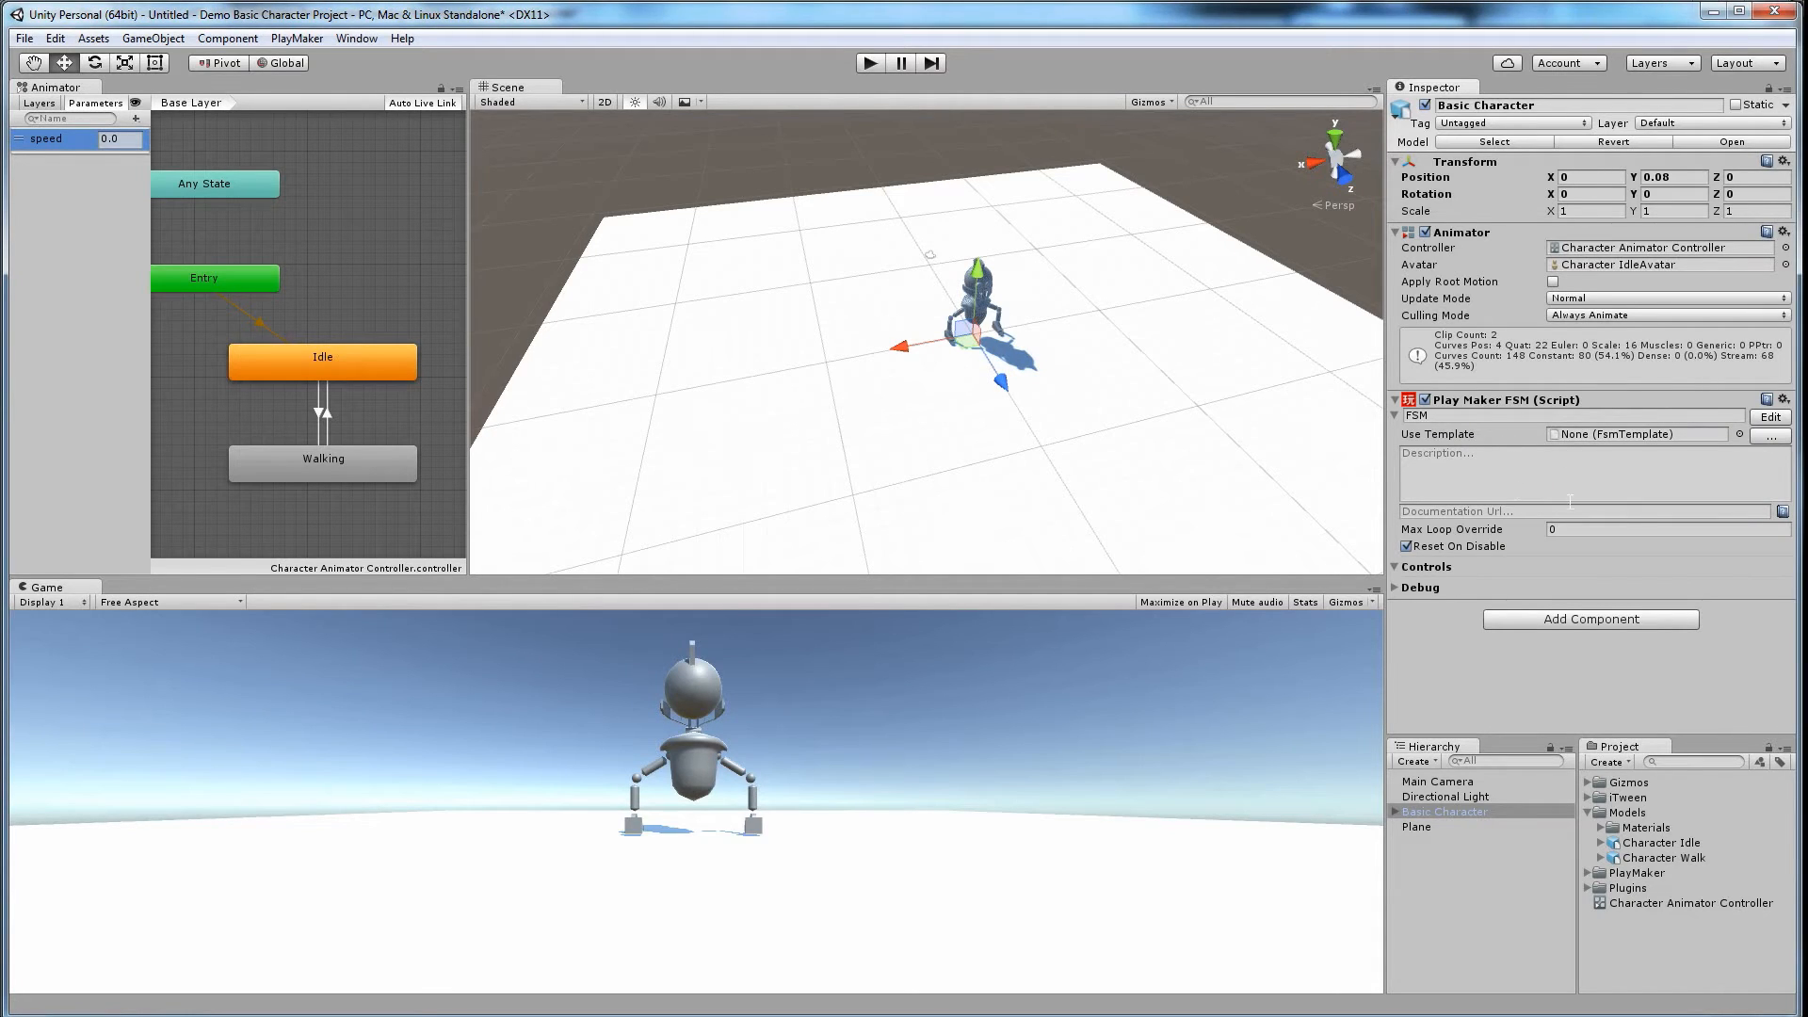
{"action": "left_click", "coordinate": [1770, 417]}
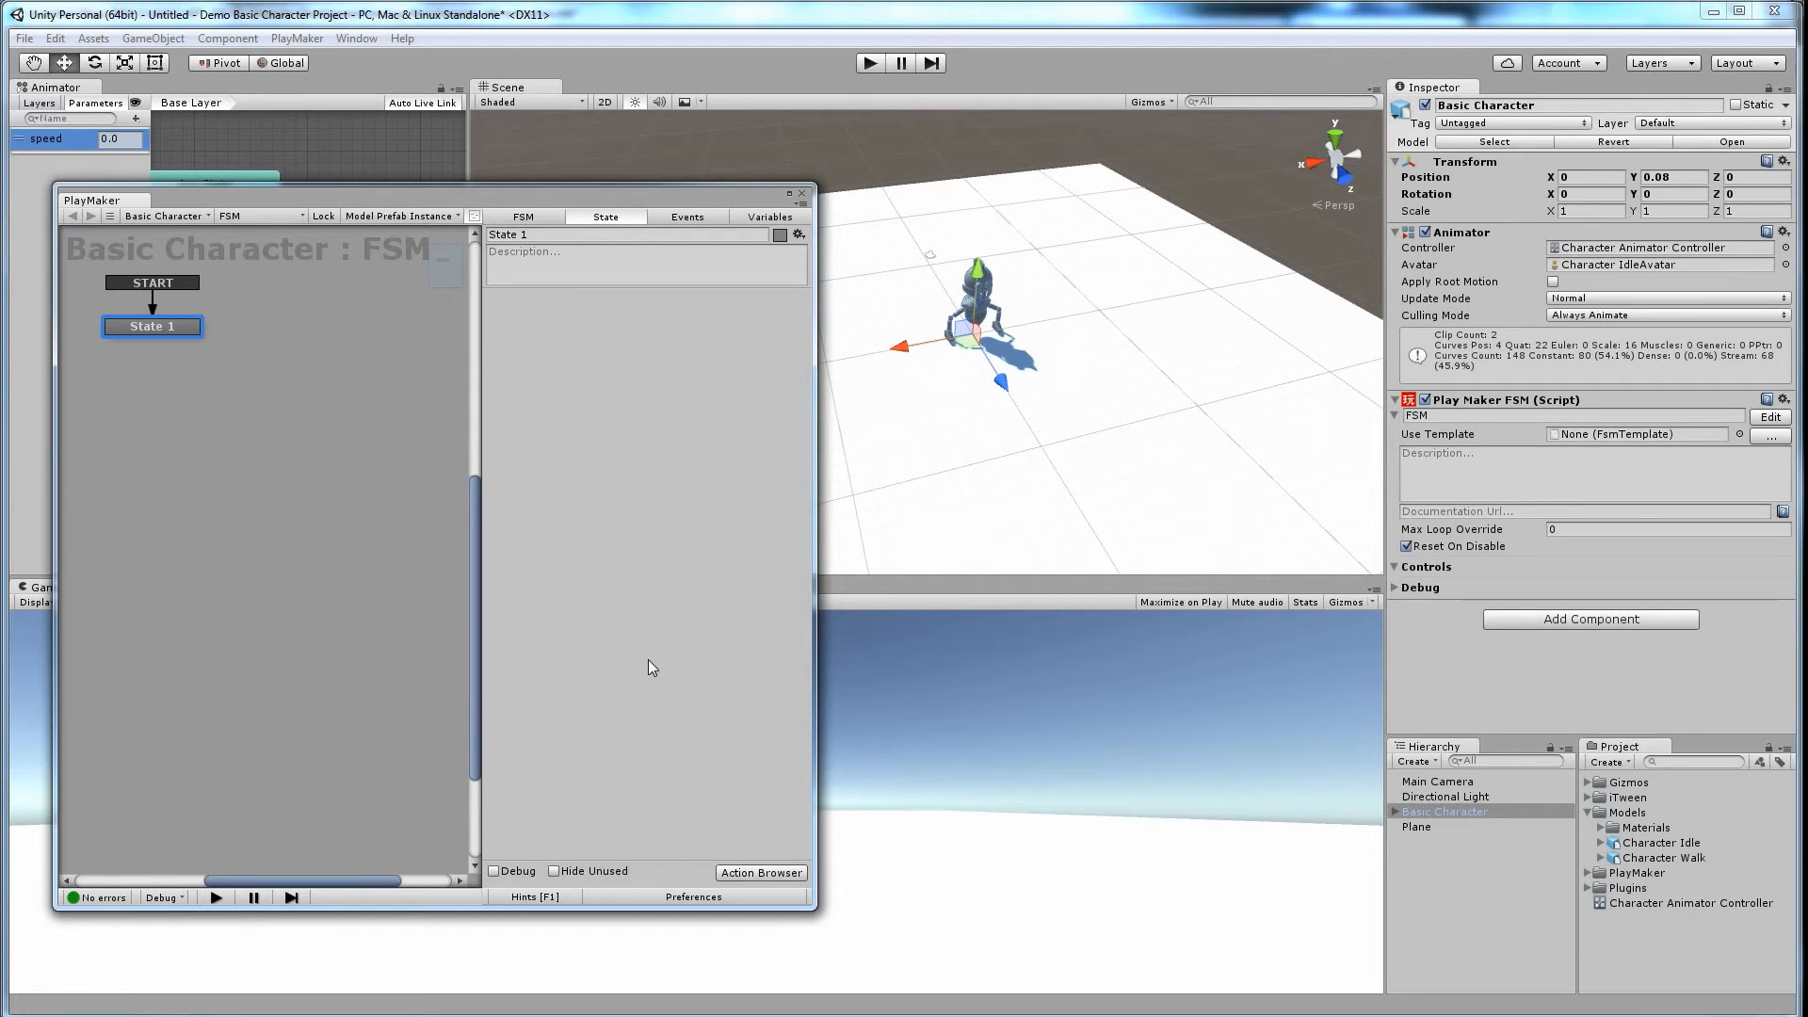
Step: Add a Float variable named speed to the Basic Character FSM
{"action": "left_click", "coordinate": [770, 217]}
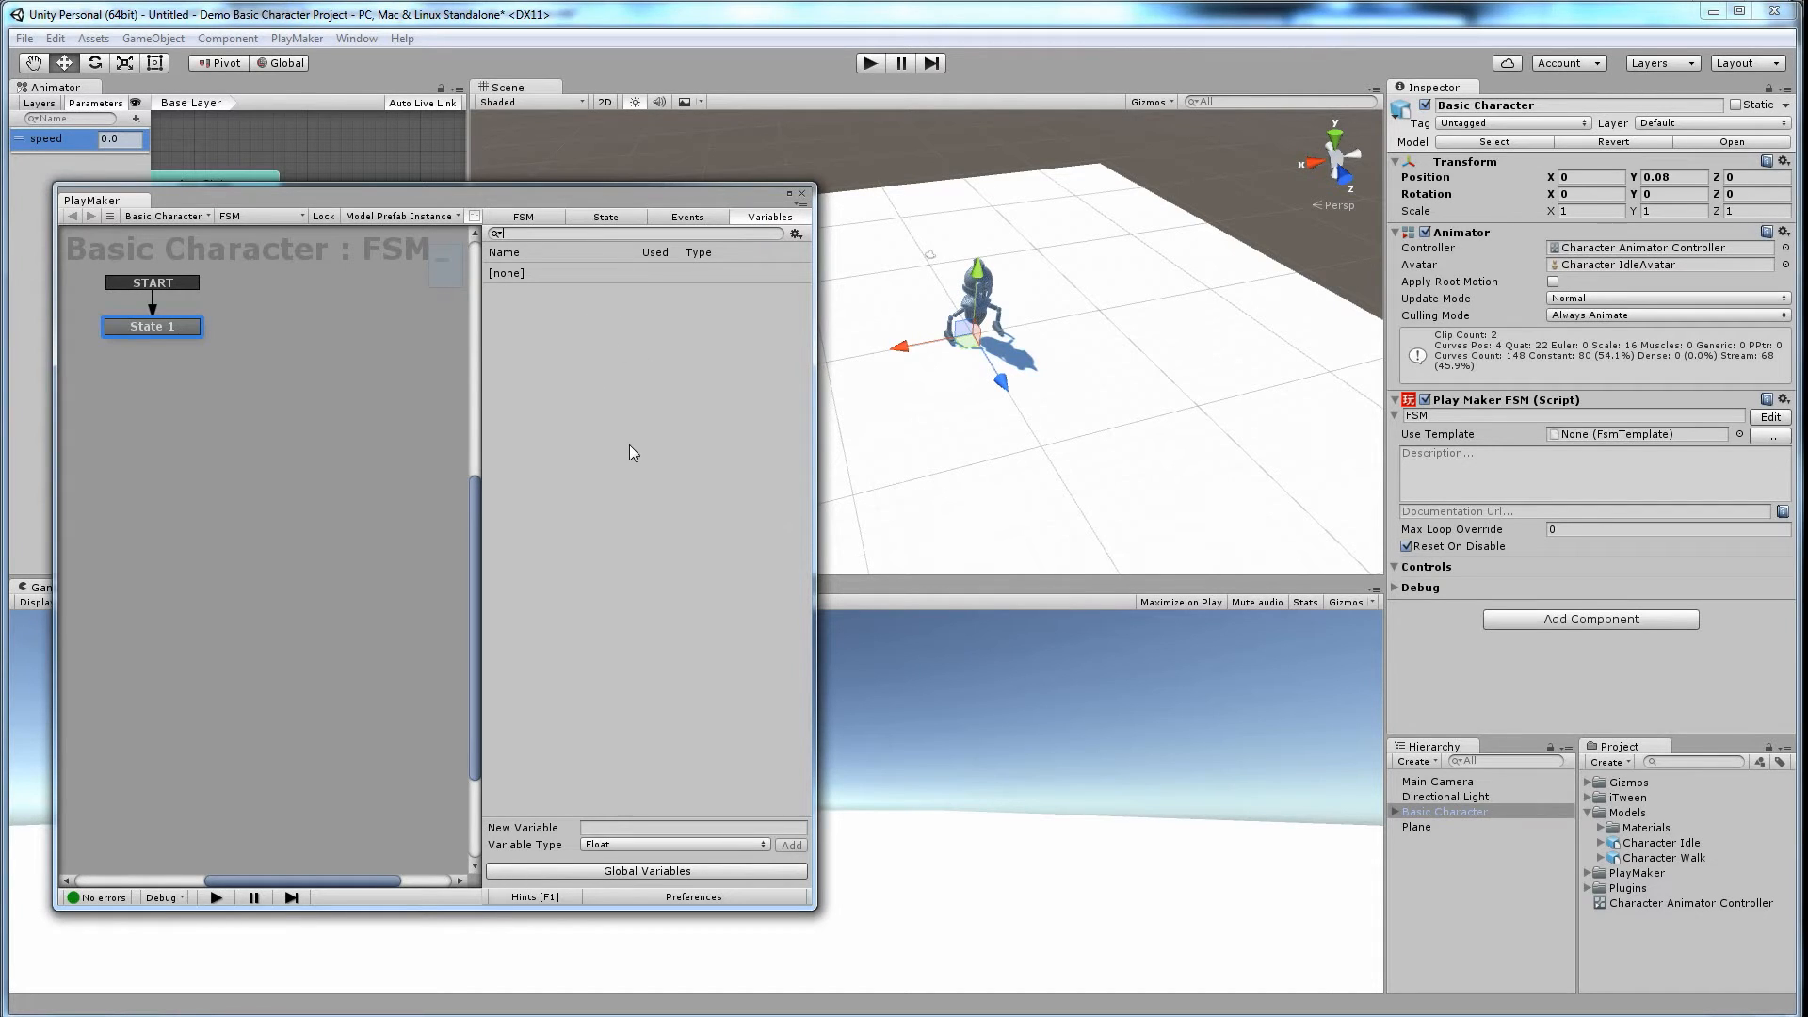
{"action": "left_click", "coordinate": [597, 827]}
{"action": "type", "text": "speed"}
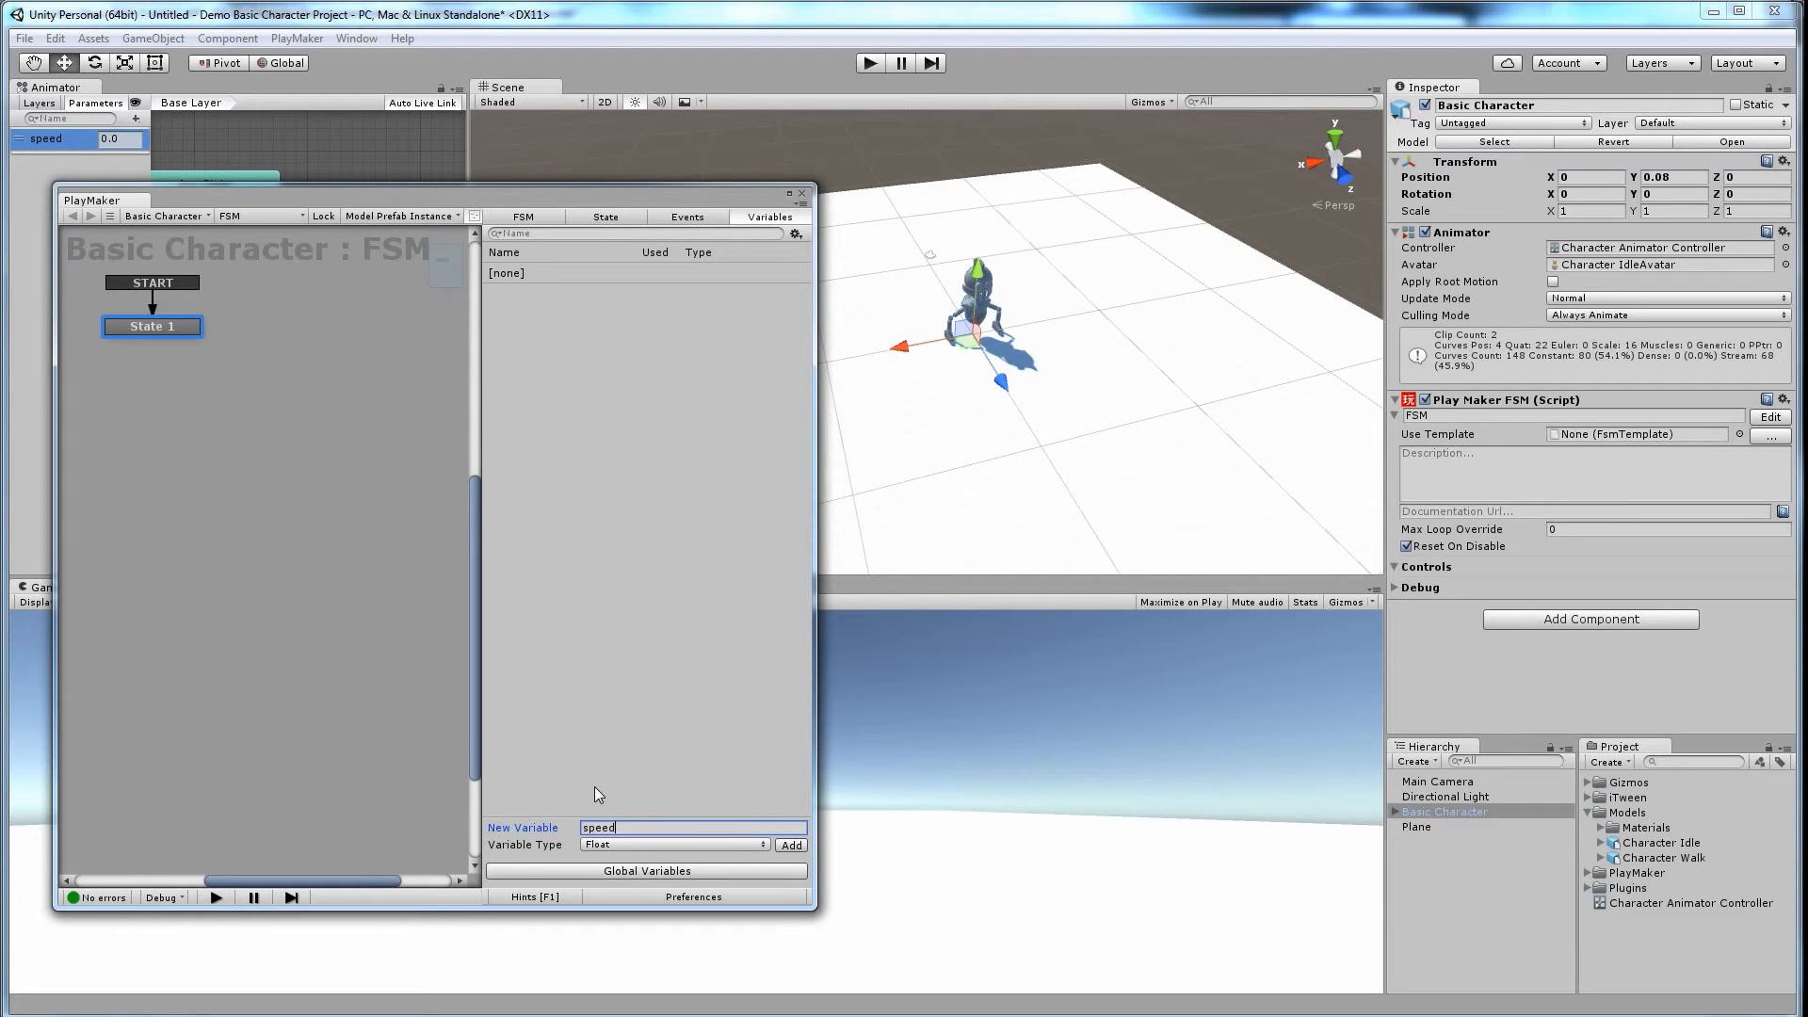
{"action": "left_click", "coordinate": [801, 845]}
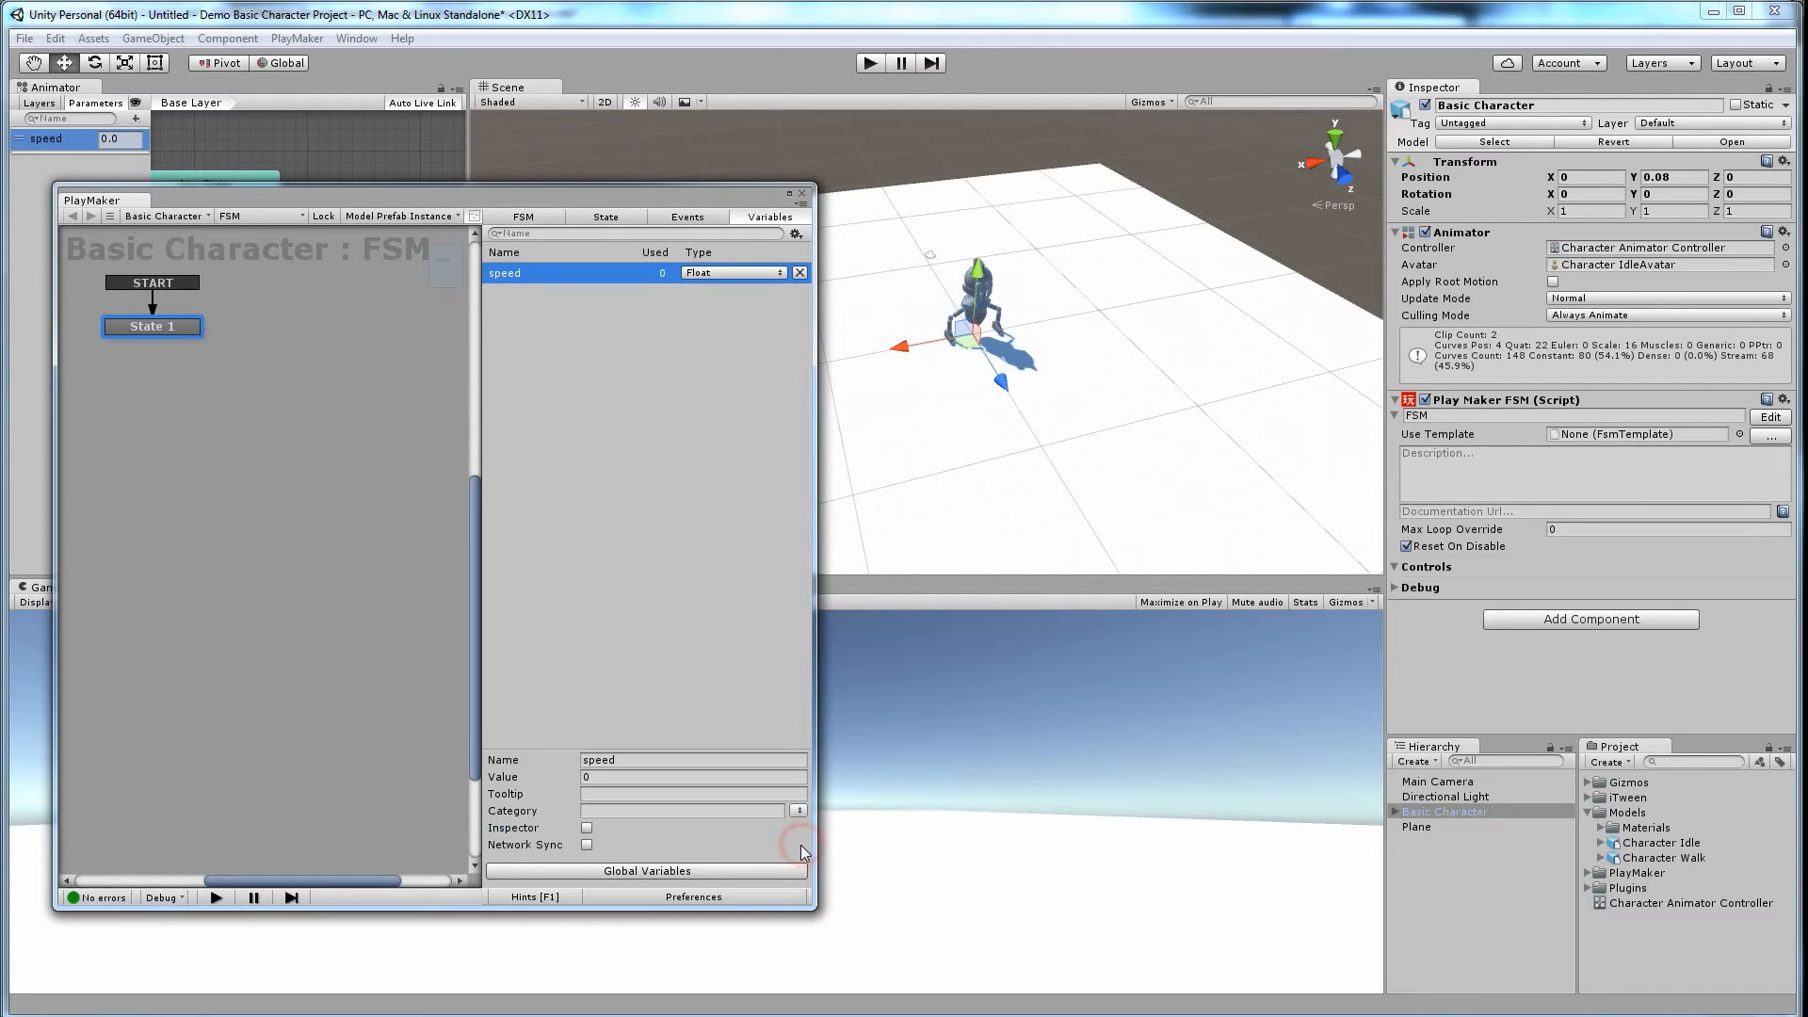
{"action": "left_click", "coordinate": [658, 546]}
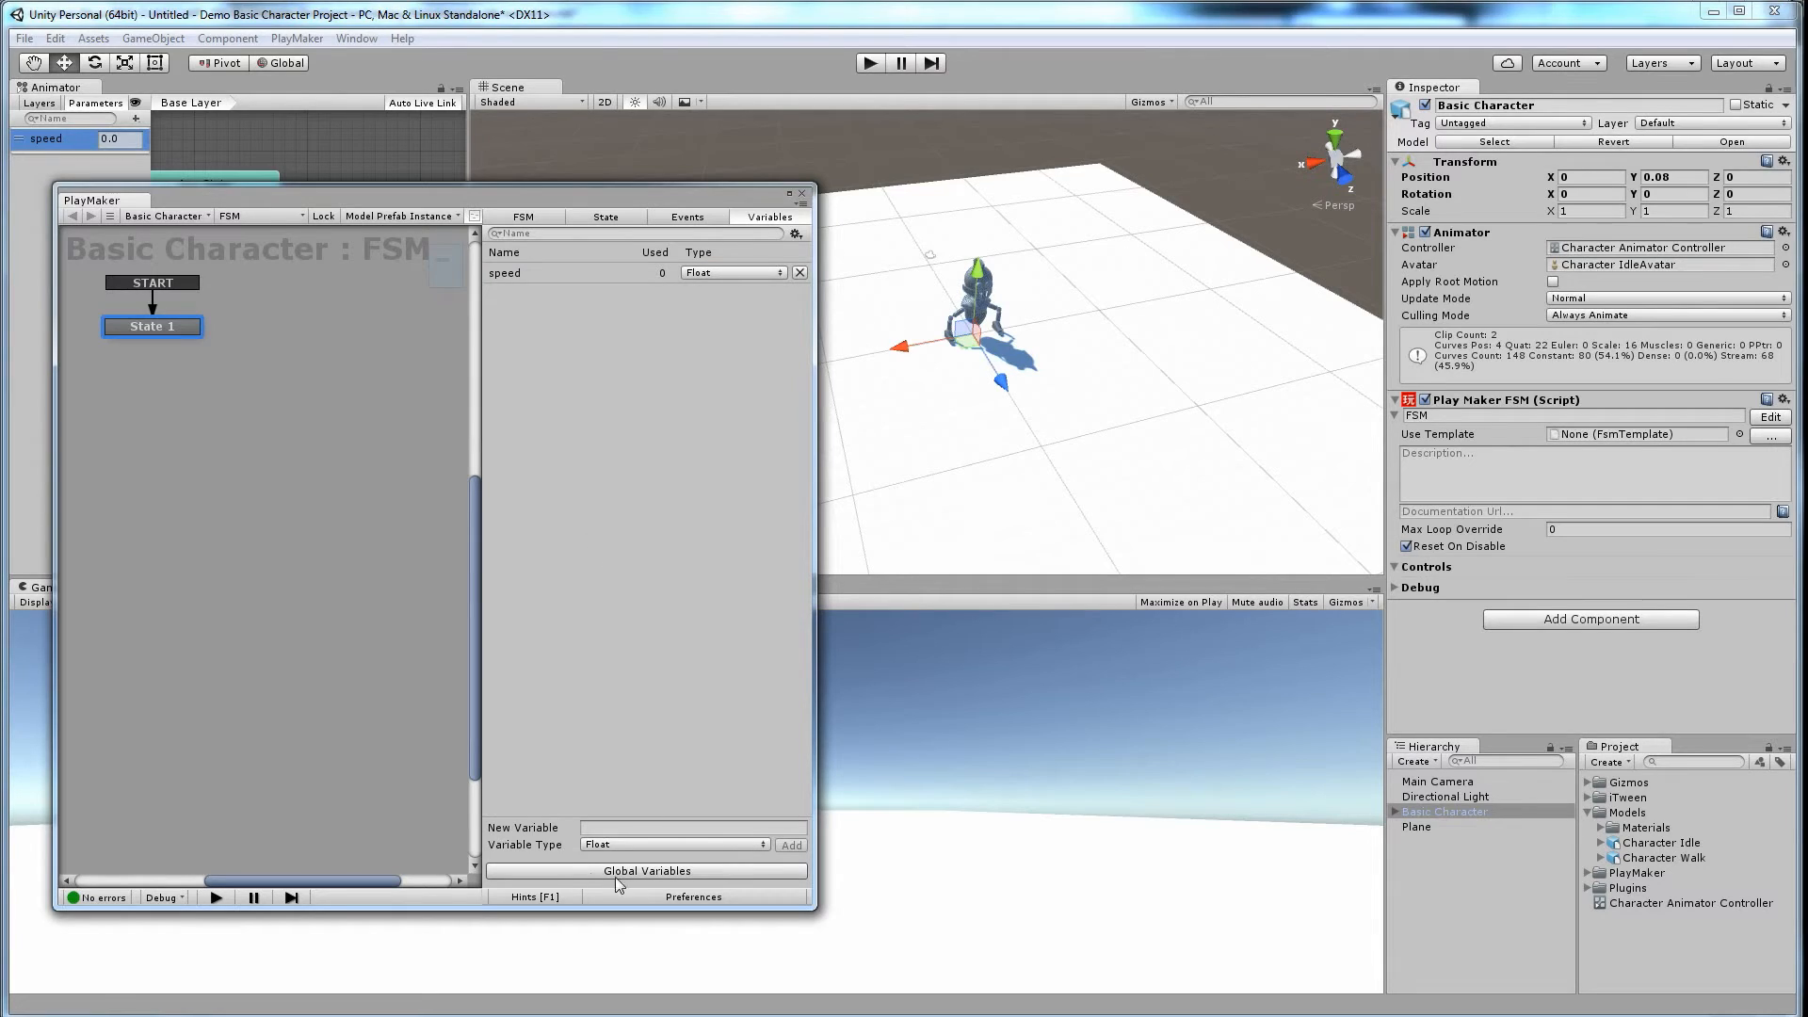
Step: Add a Vector3 variable named movement to the Basic Character FSM
{"action": "left_click", "coordinate": [602, 828]}
{"action": "type", "text": "movement"}
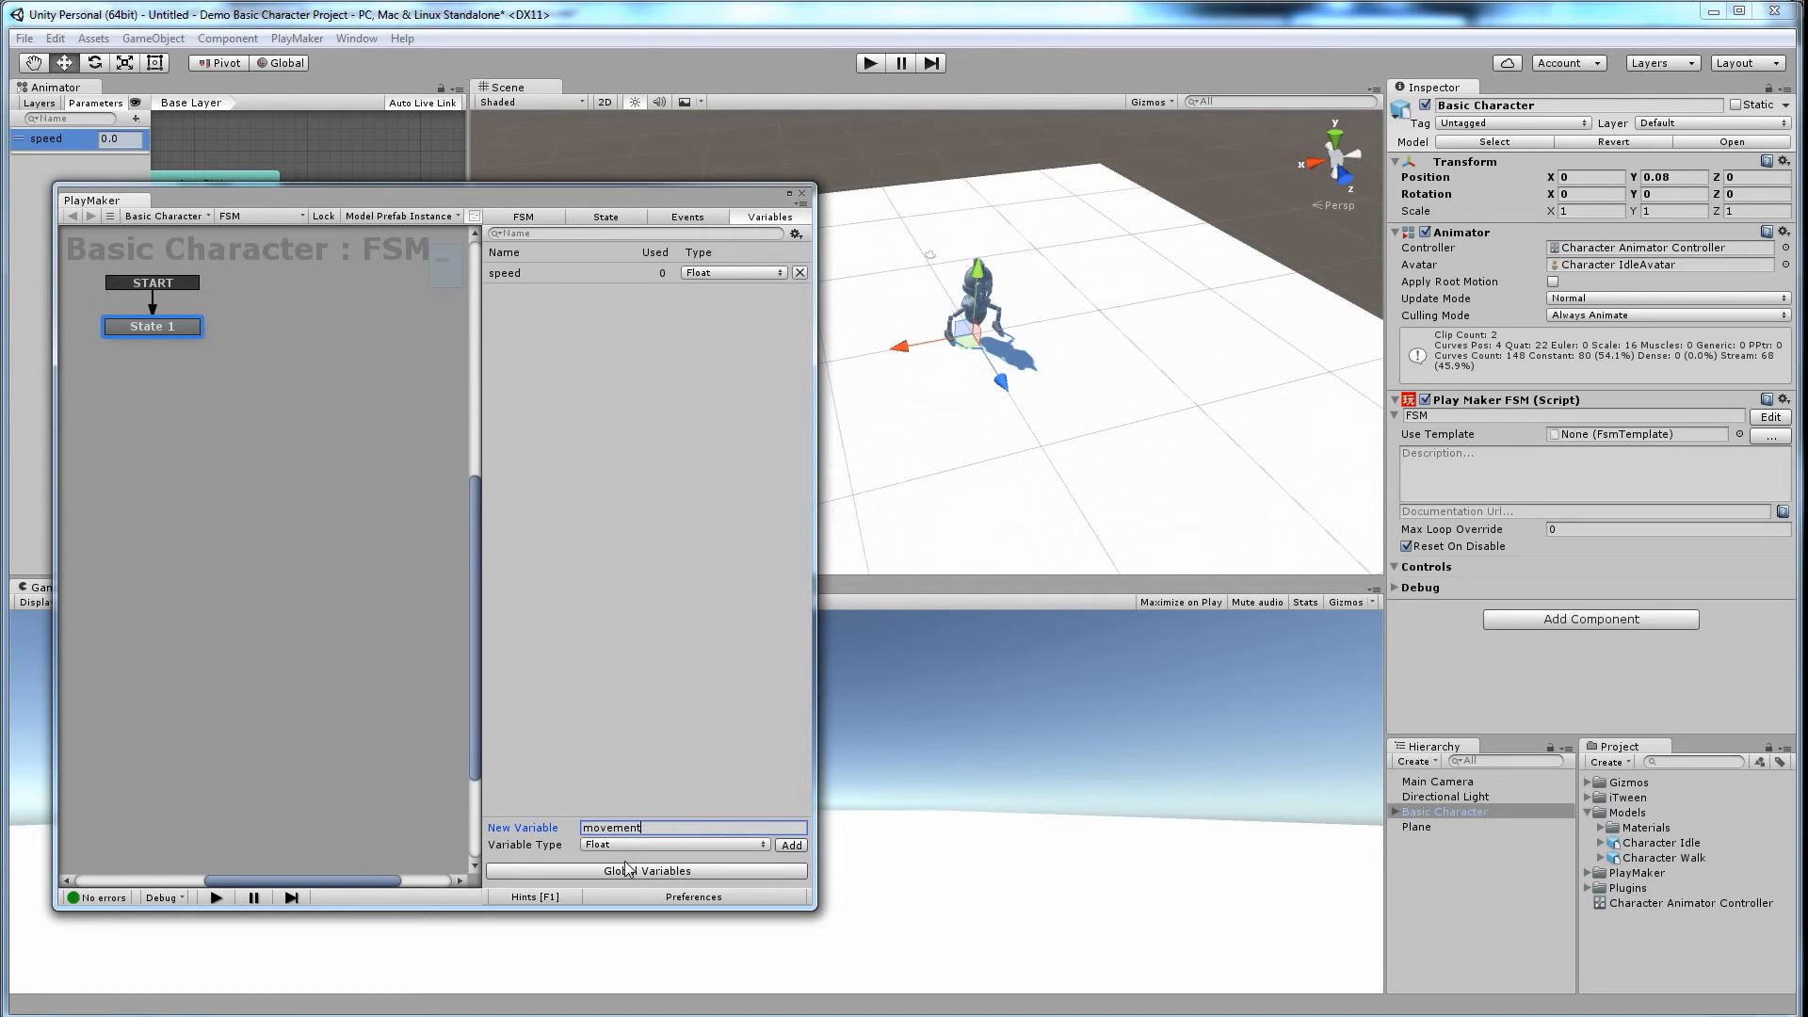
{"action": "left_click", "coordinate": [623, 845]}
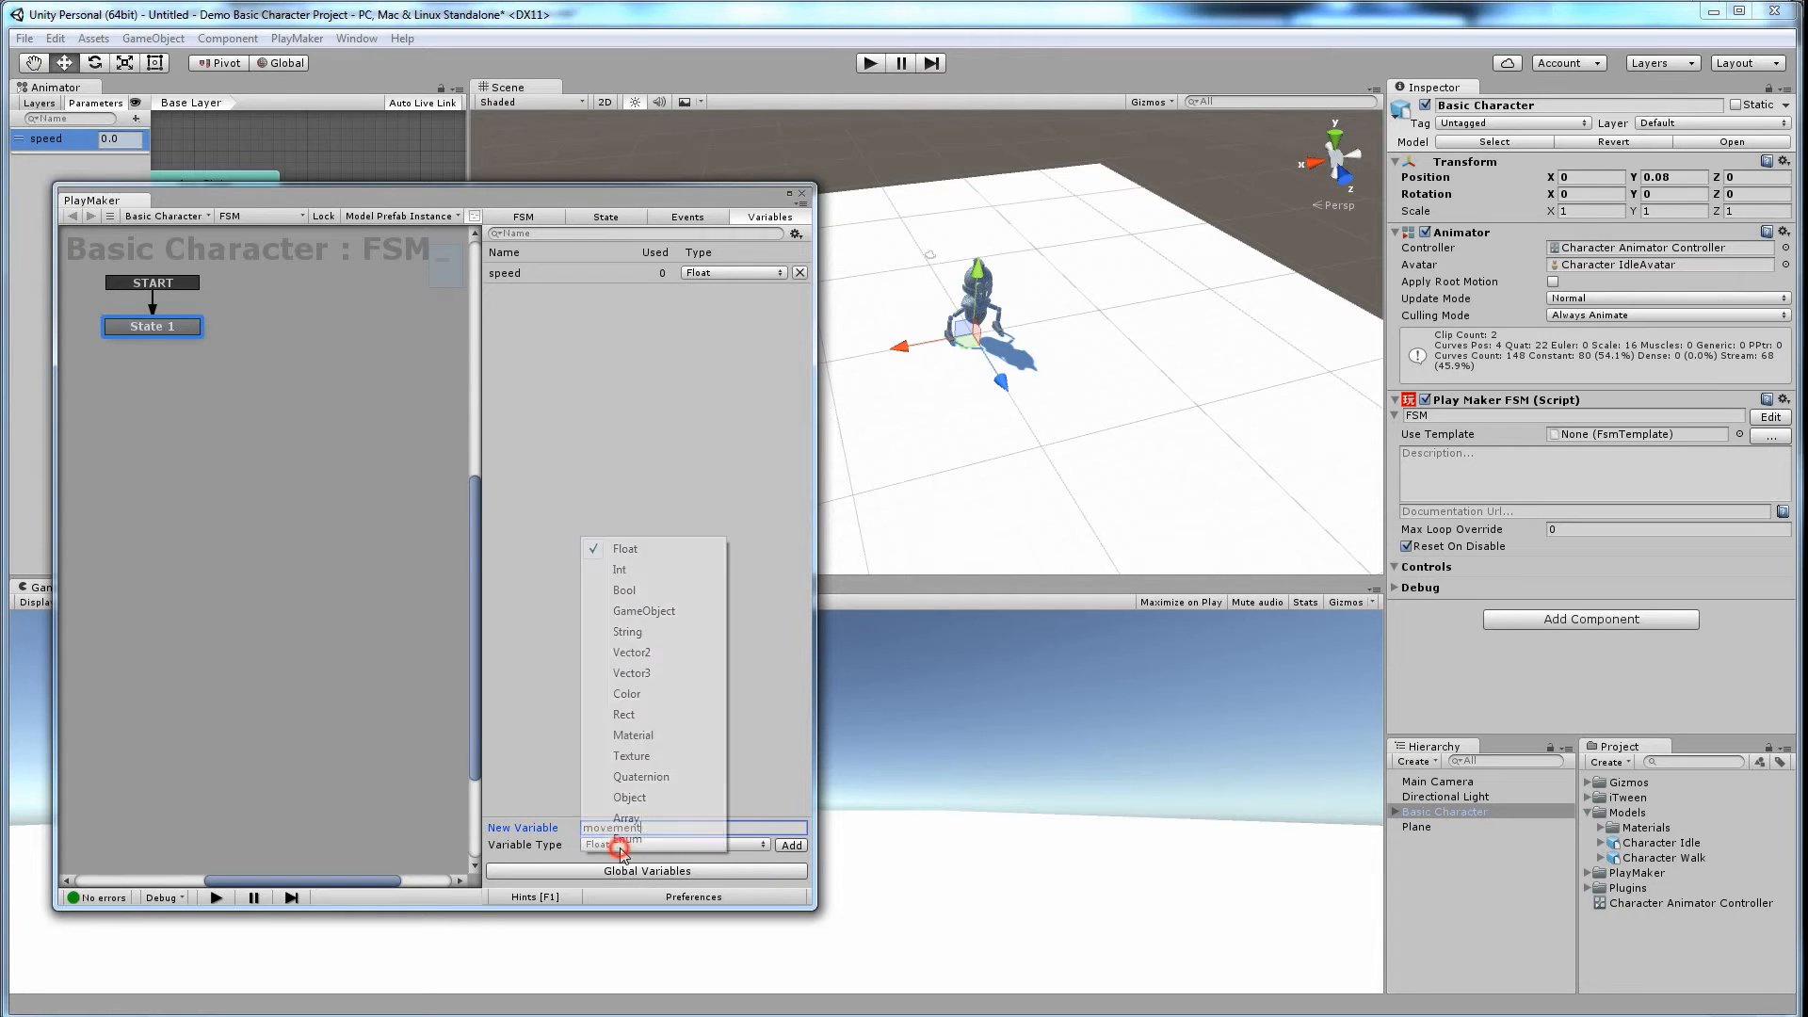
{"action": "left_click", "coordinate": [648, 676]}
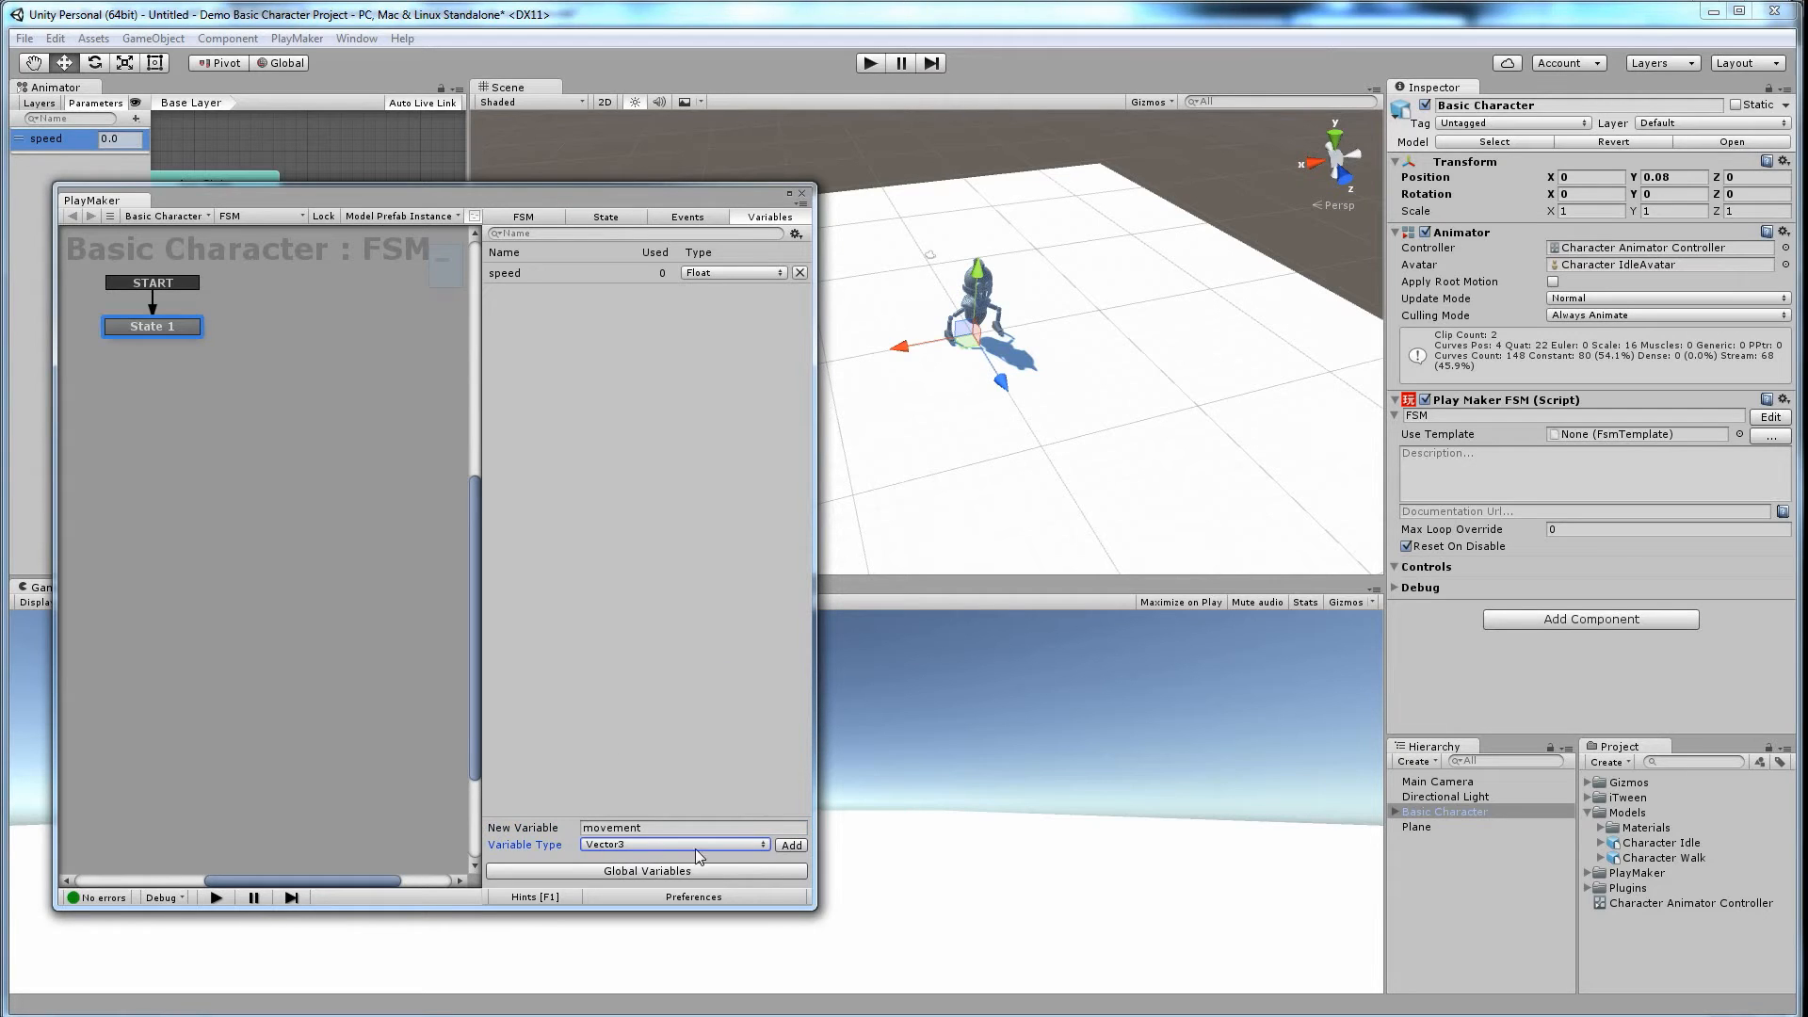
{"action": "left_click", "coordinate": [791, 845]}
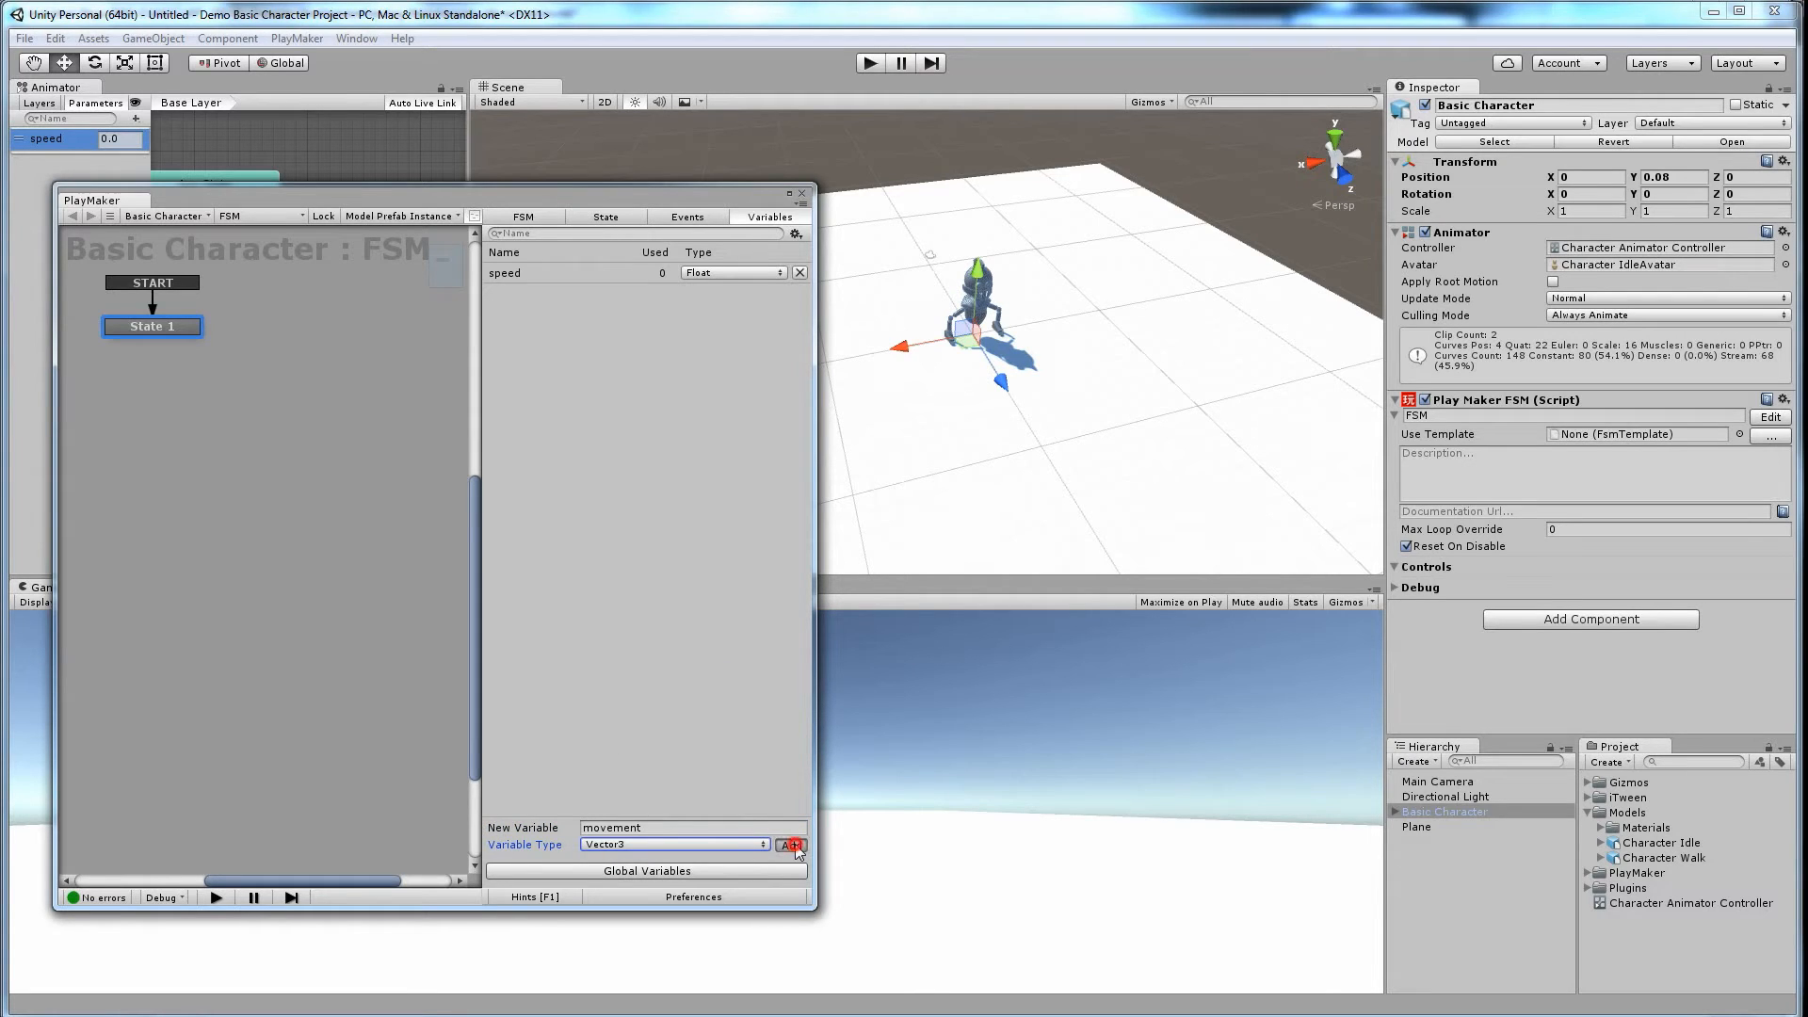
{"action": "left_click", "coordinate": [625, 365]}
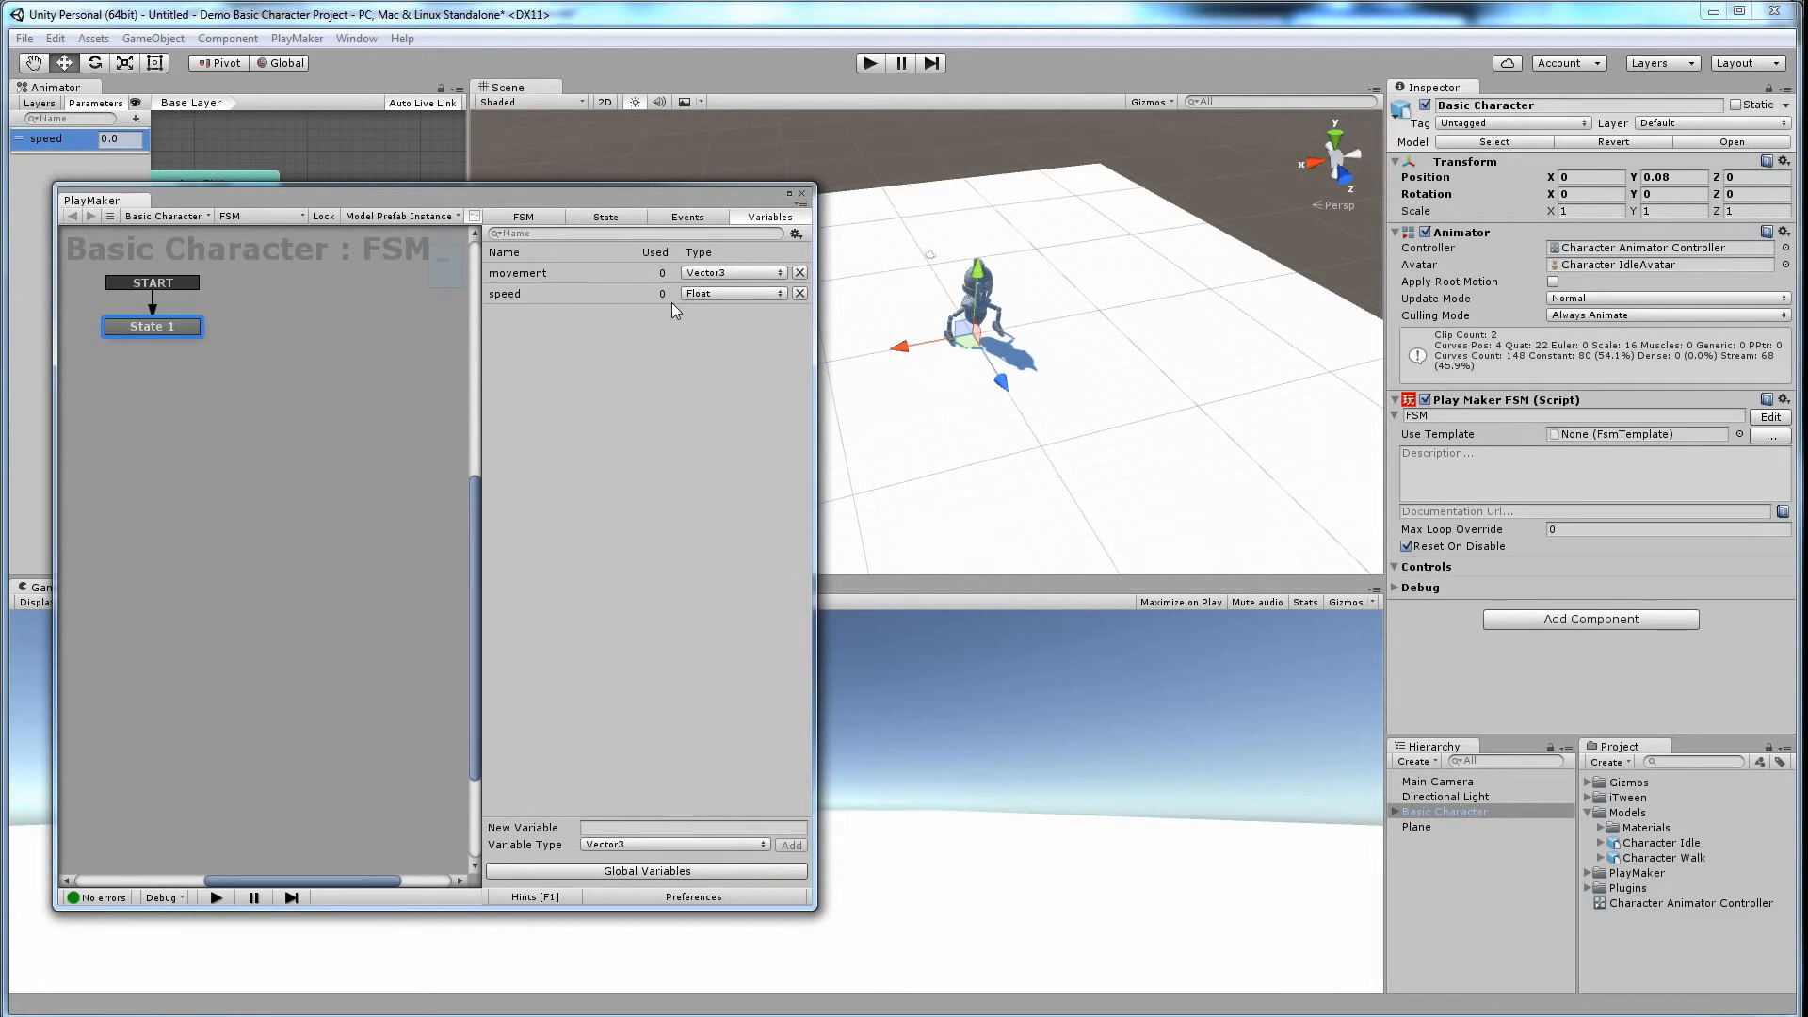
Step: Open the Action Browser for State 1 of the Basic Character FSM and place it beside the FSM editor
{"action": "left_click", "coordinate": [607, 216]}
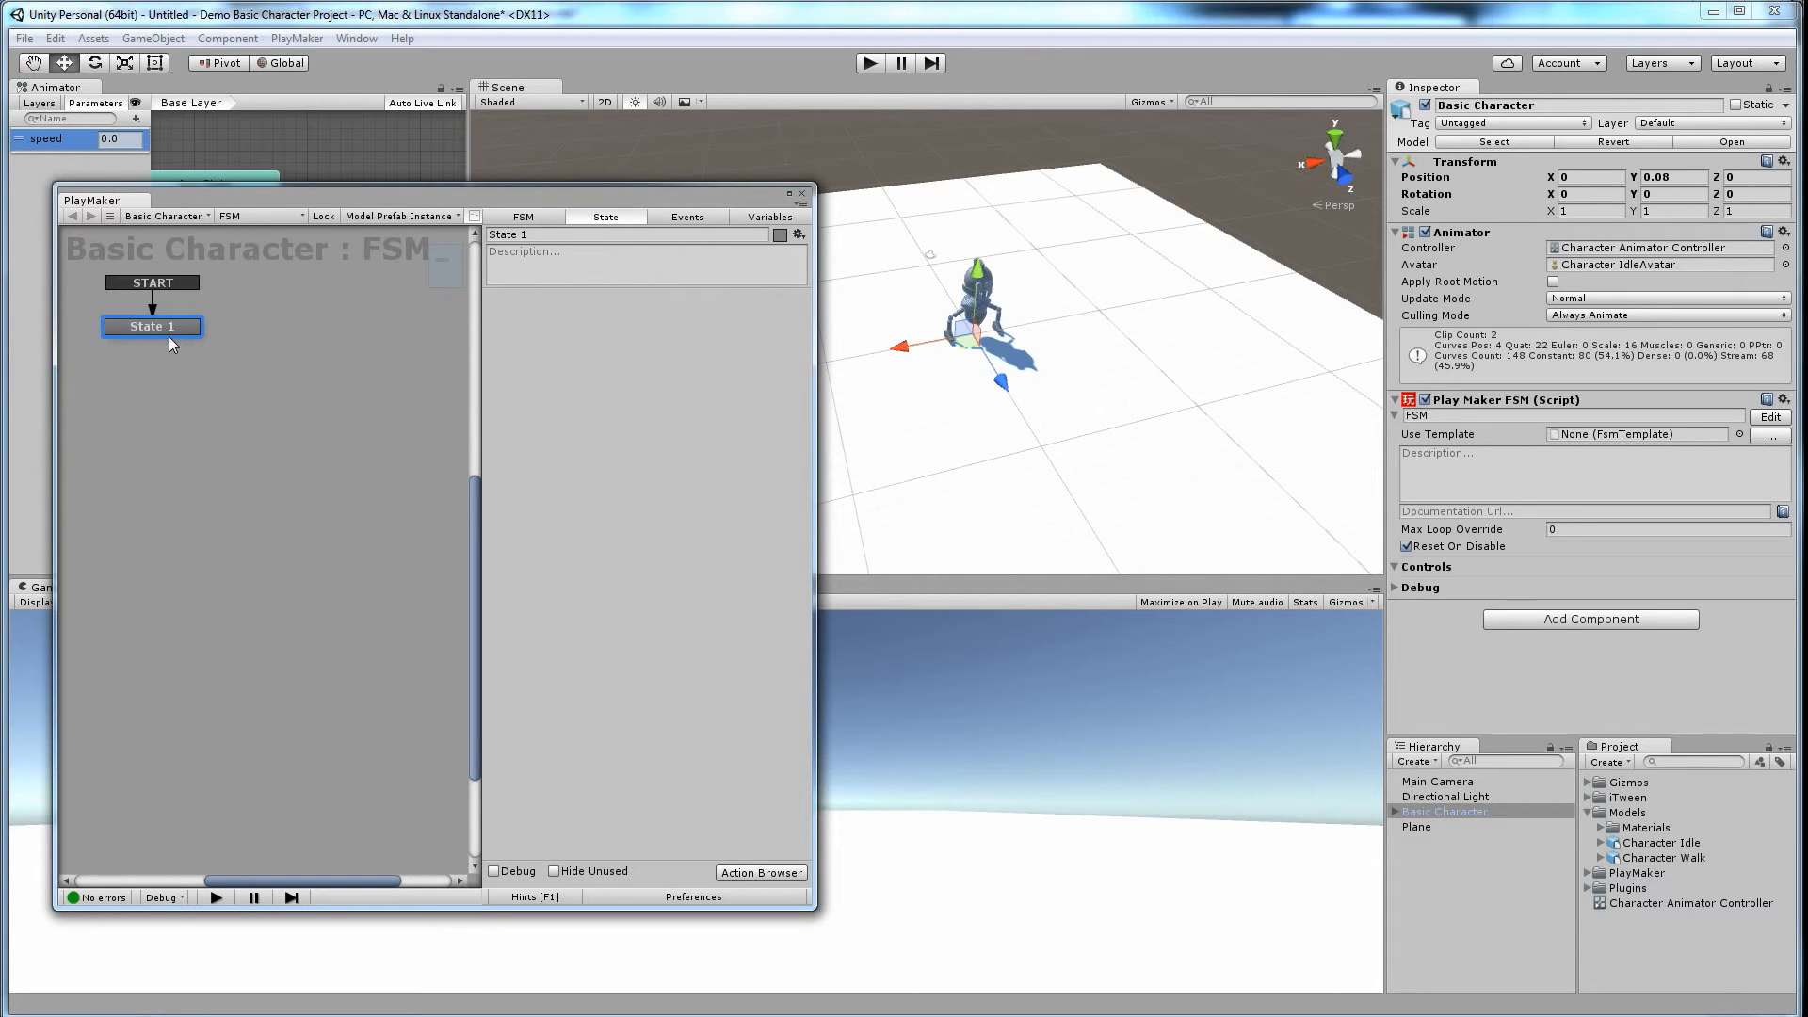
{"action": "left_click", "coordinate": [285, 370]}
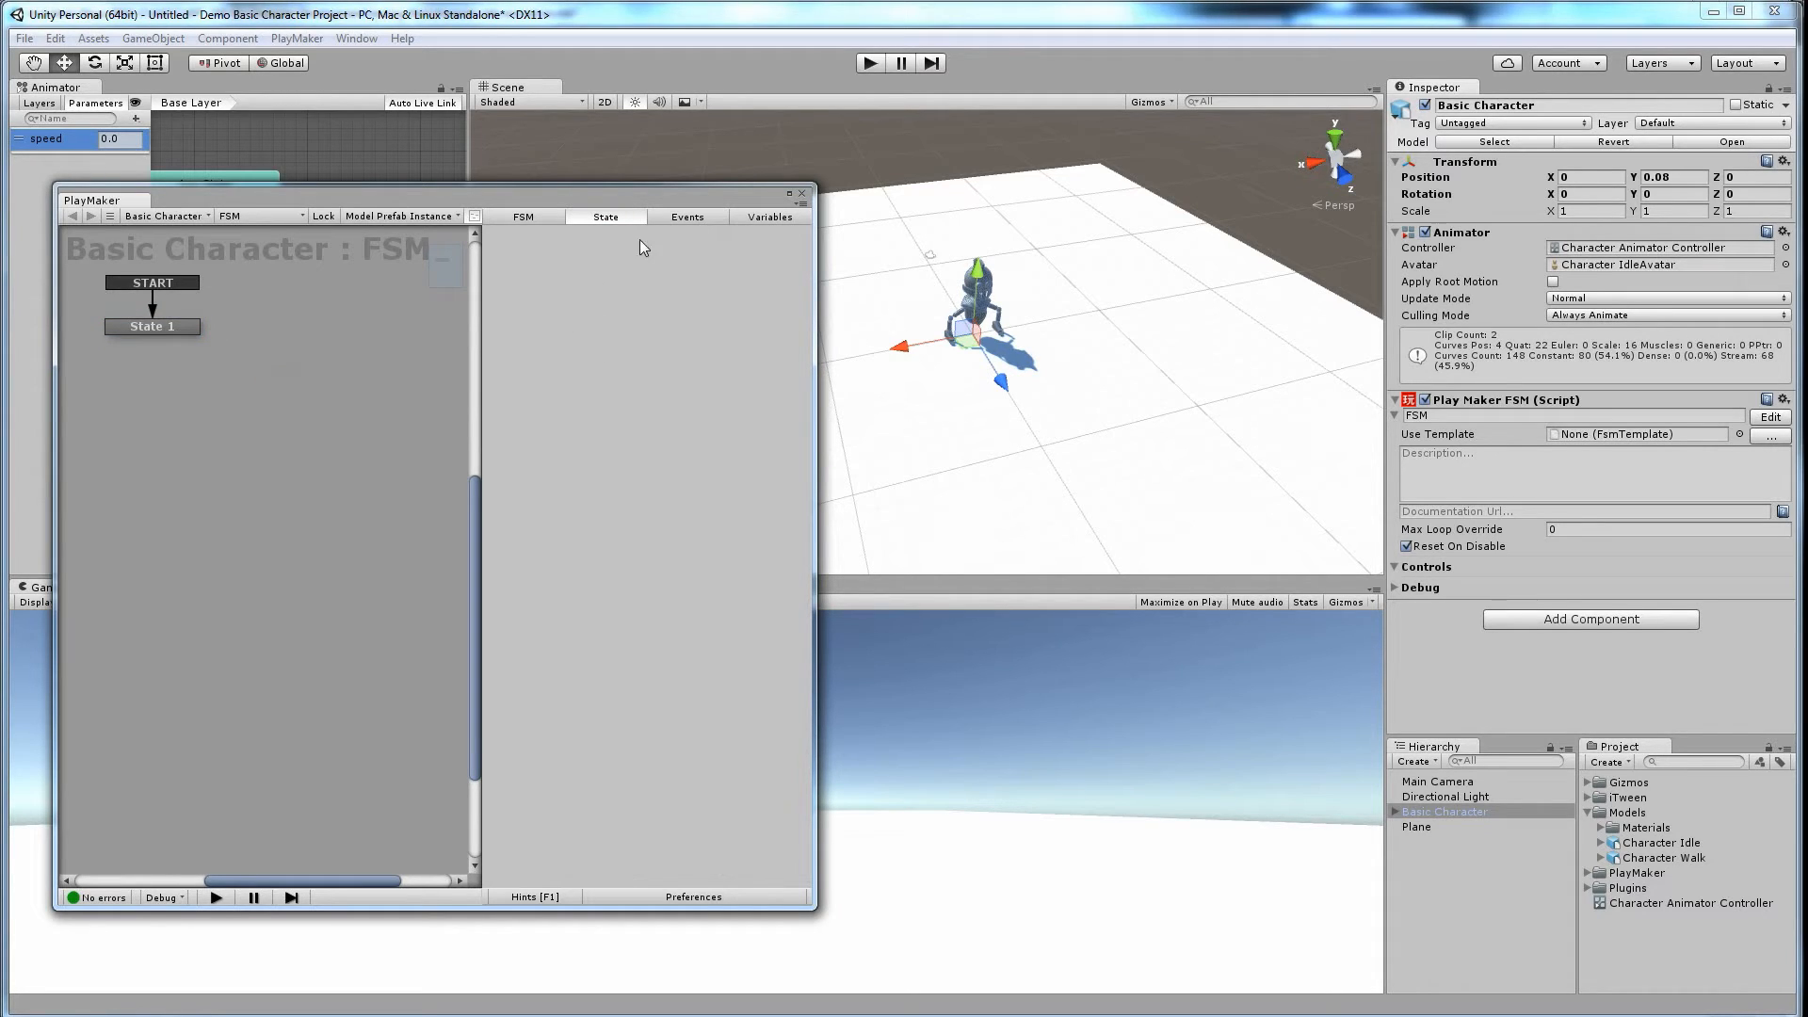
{"action": "left_click", "coordinate": [156, 329]}
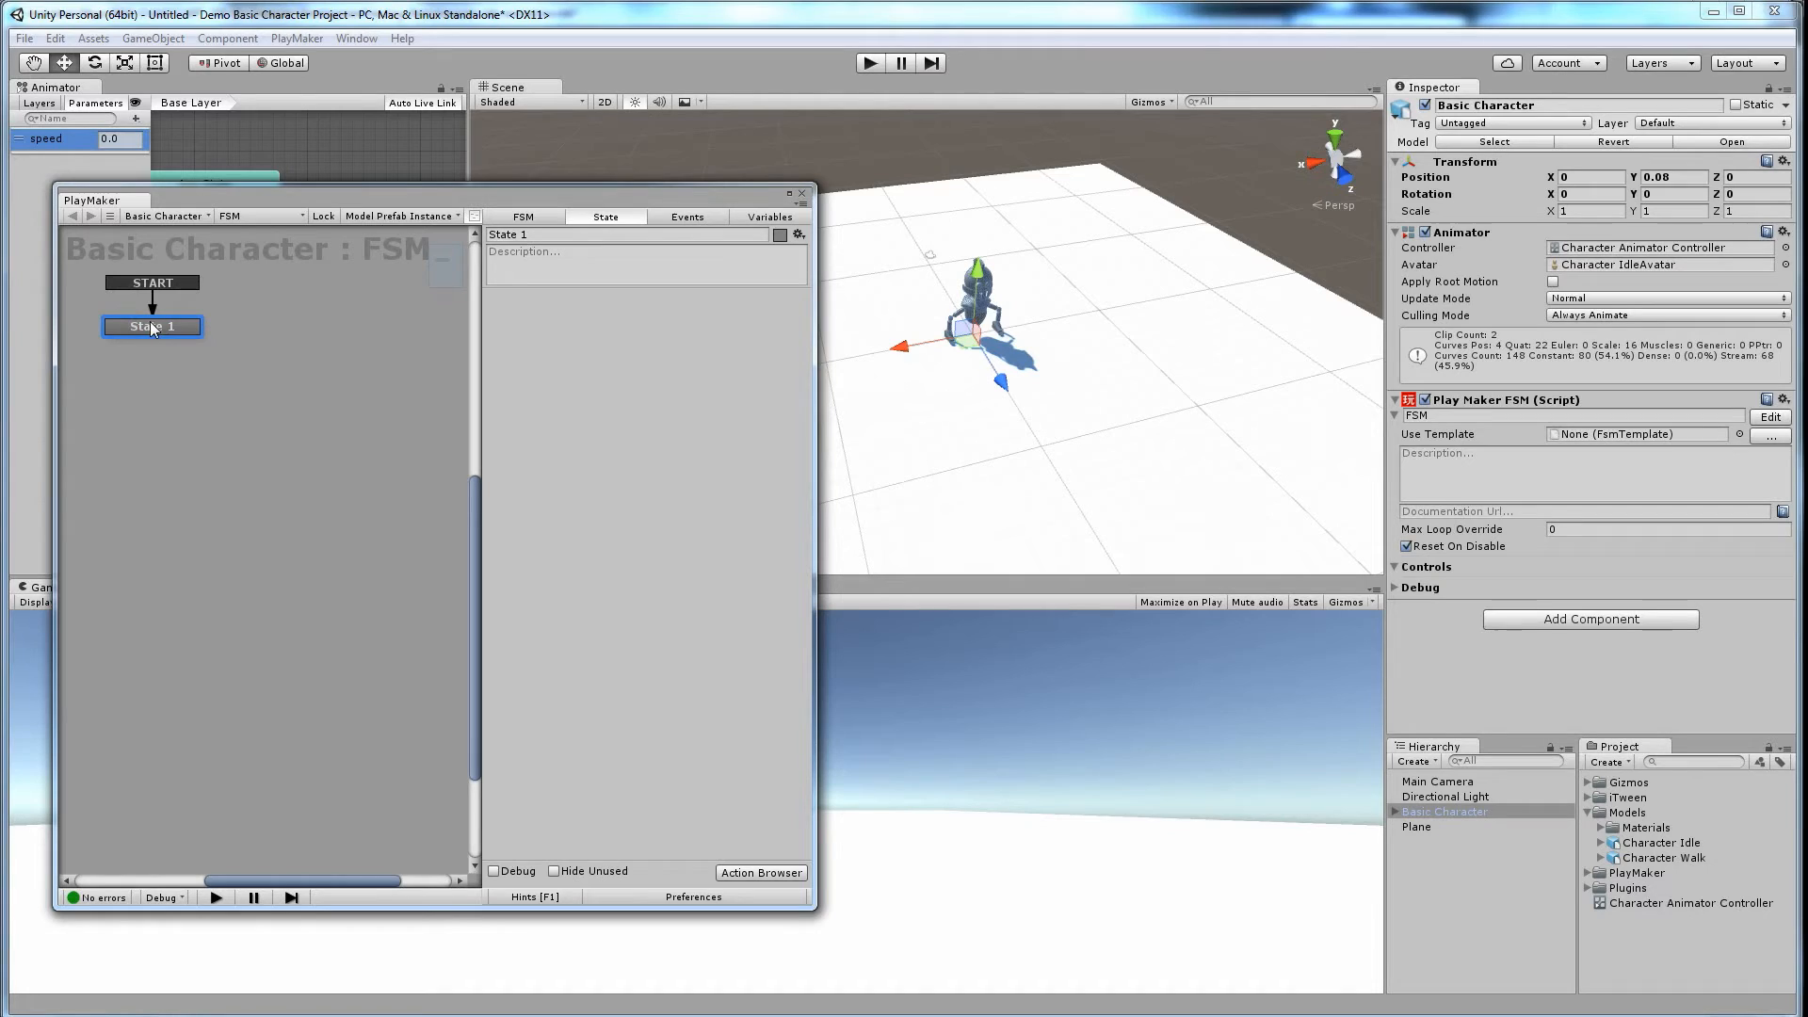
{"action": "left_click", "coordinate": [756, 875]}
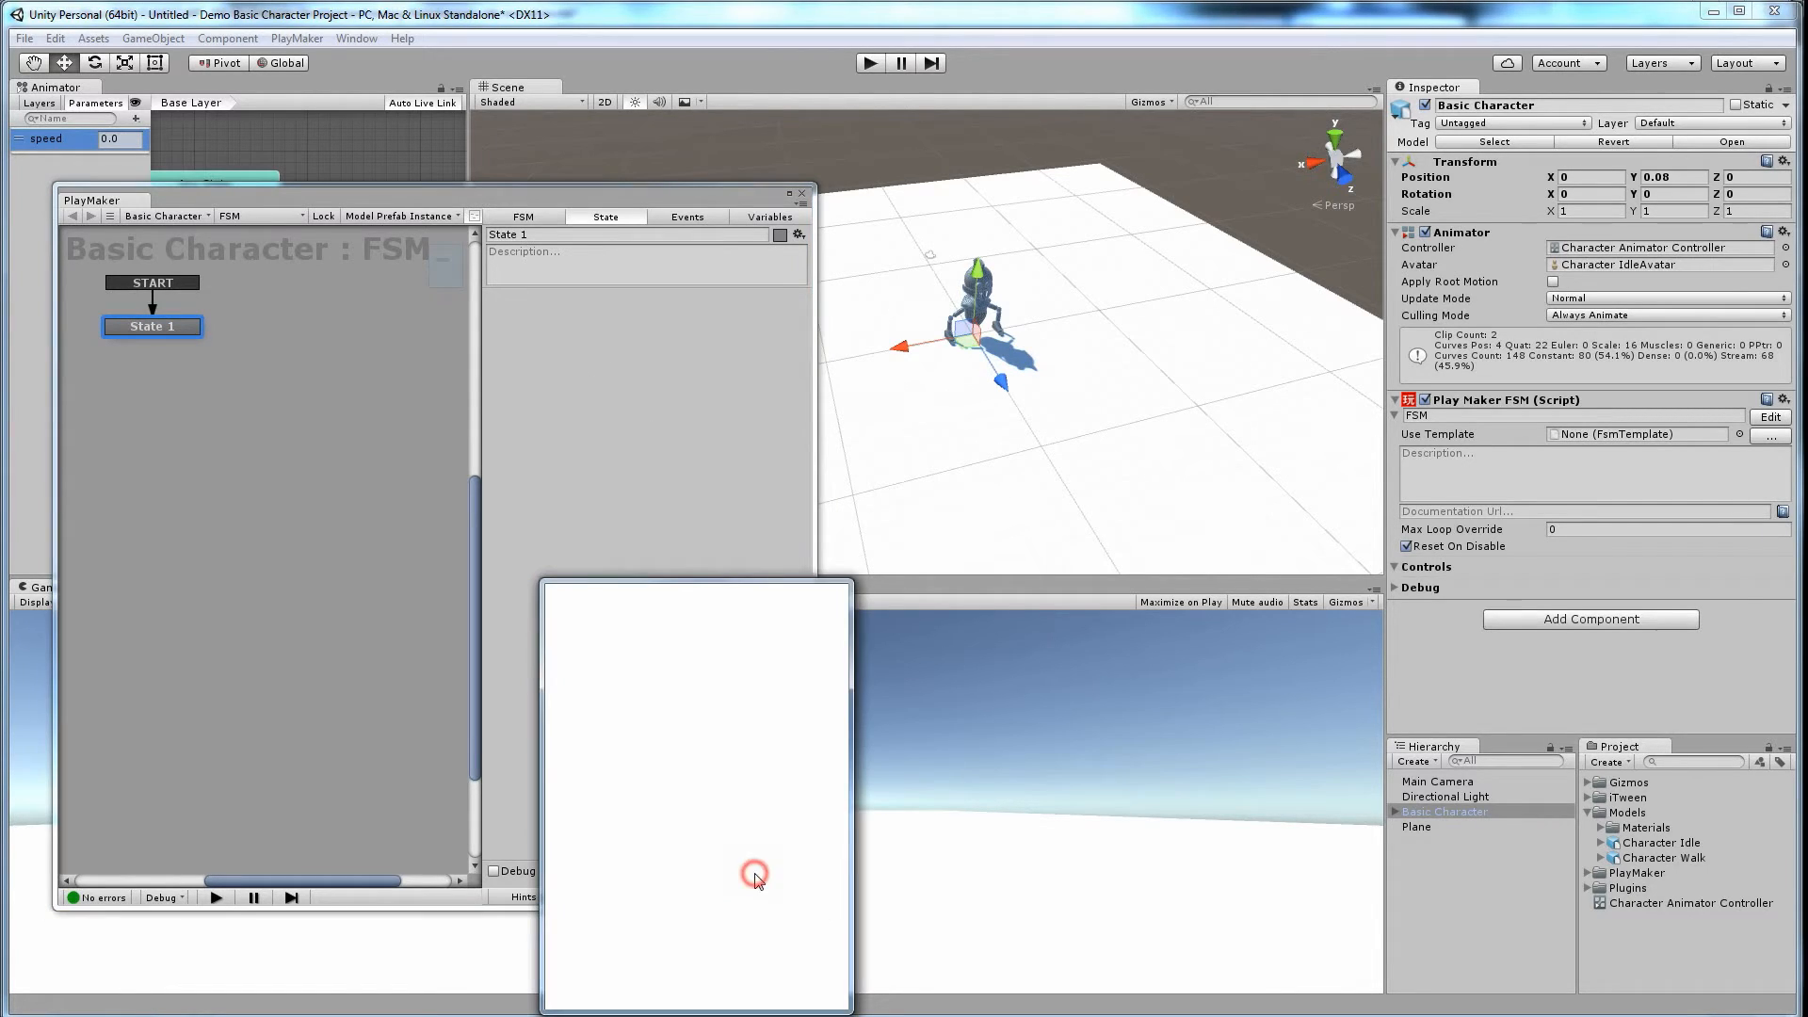
{"action": "left_click_drag", "start_coordinate": [704, 597], "coordinate": [1101, 493]}
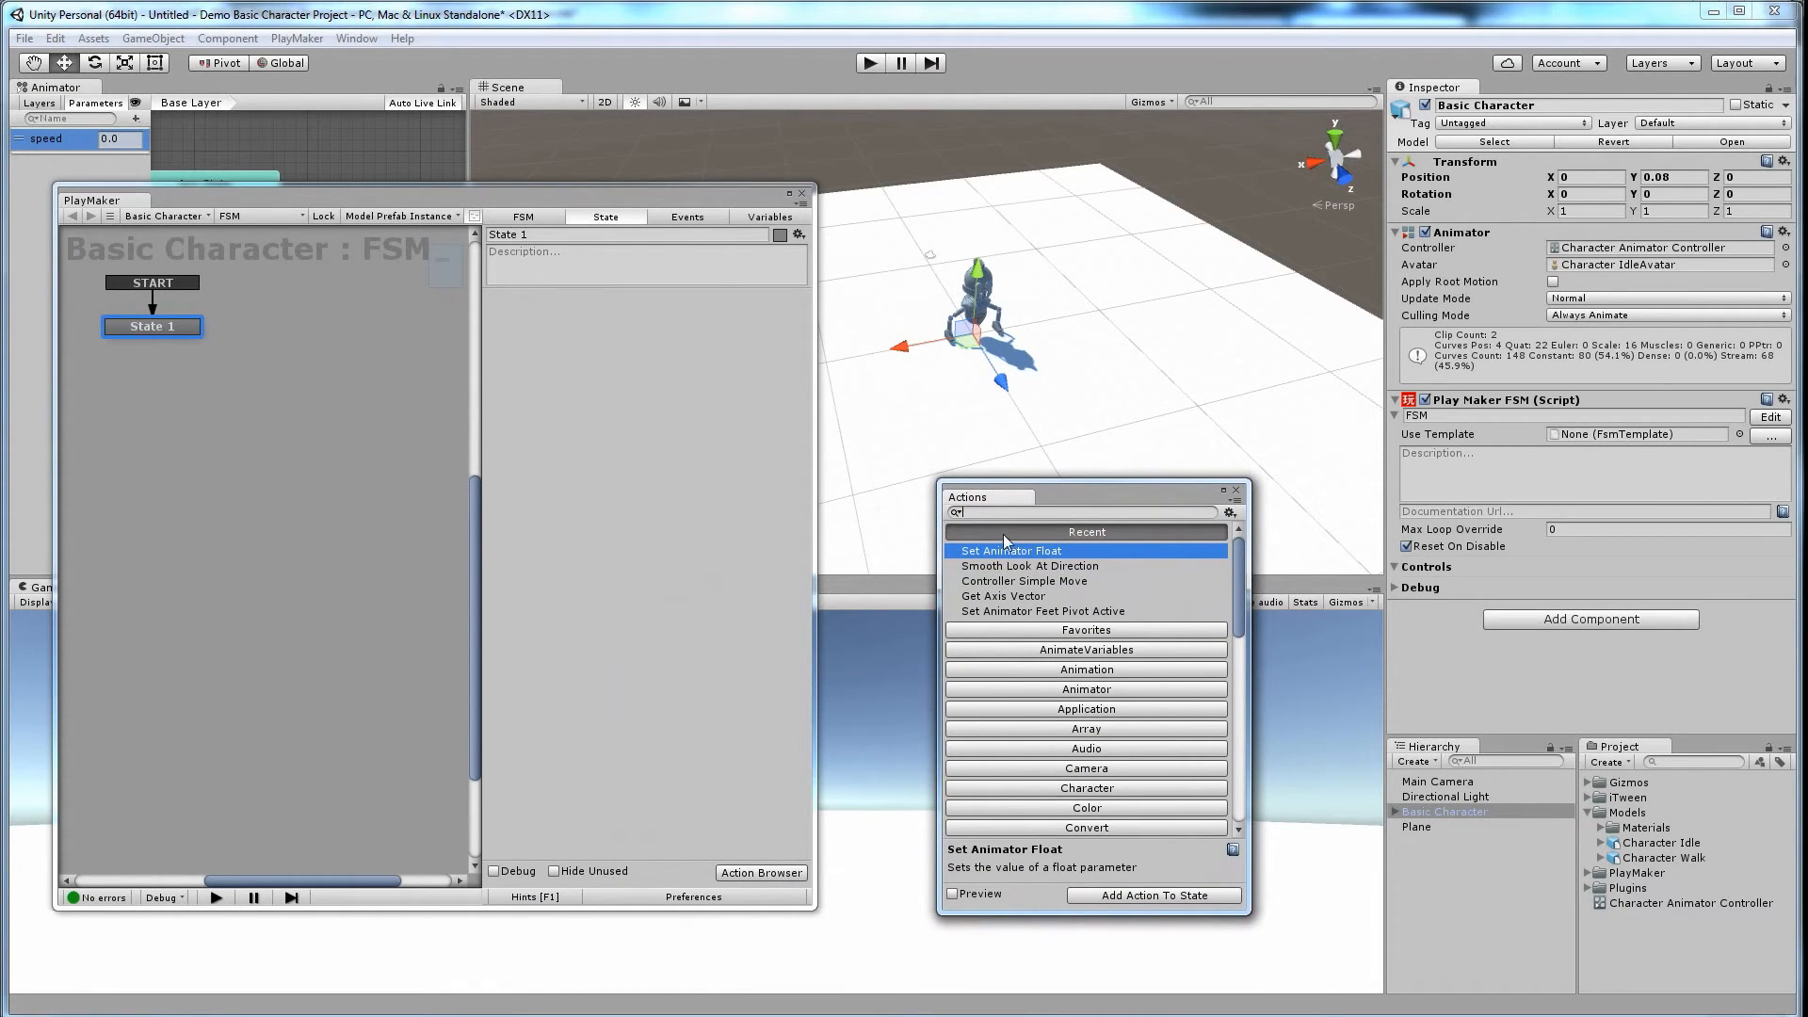
{"action": "left_click", "coordinate": [1099, 532]}
{"action": "left_click", "coordinate": [1097, 532]}
{"action": "left_click", "coordinate": [1097, 532]}
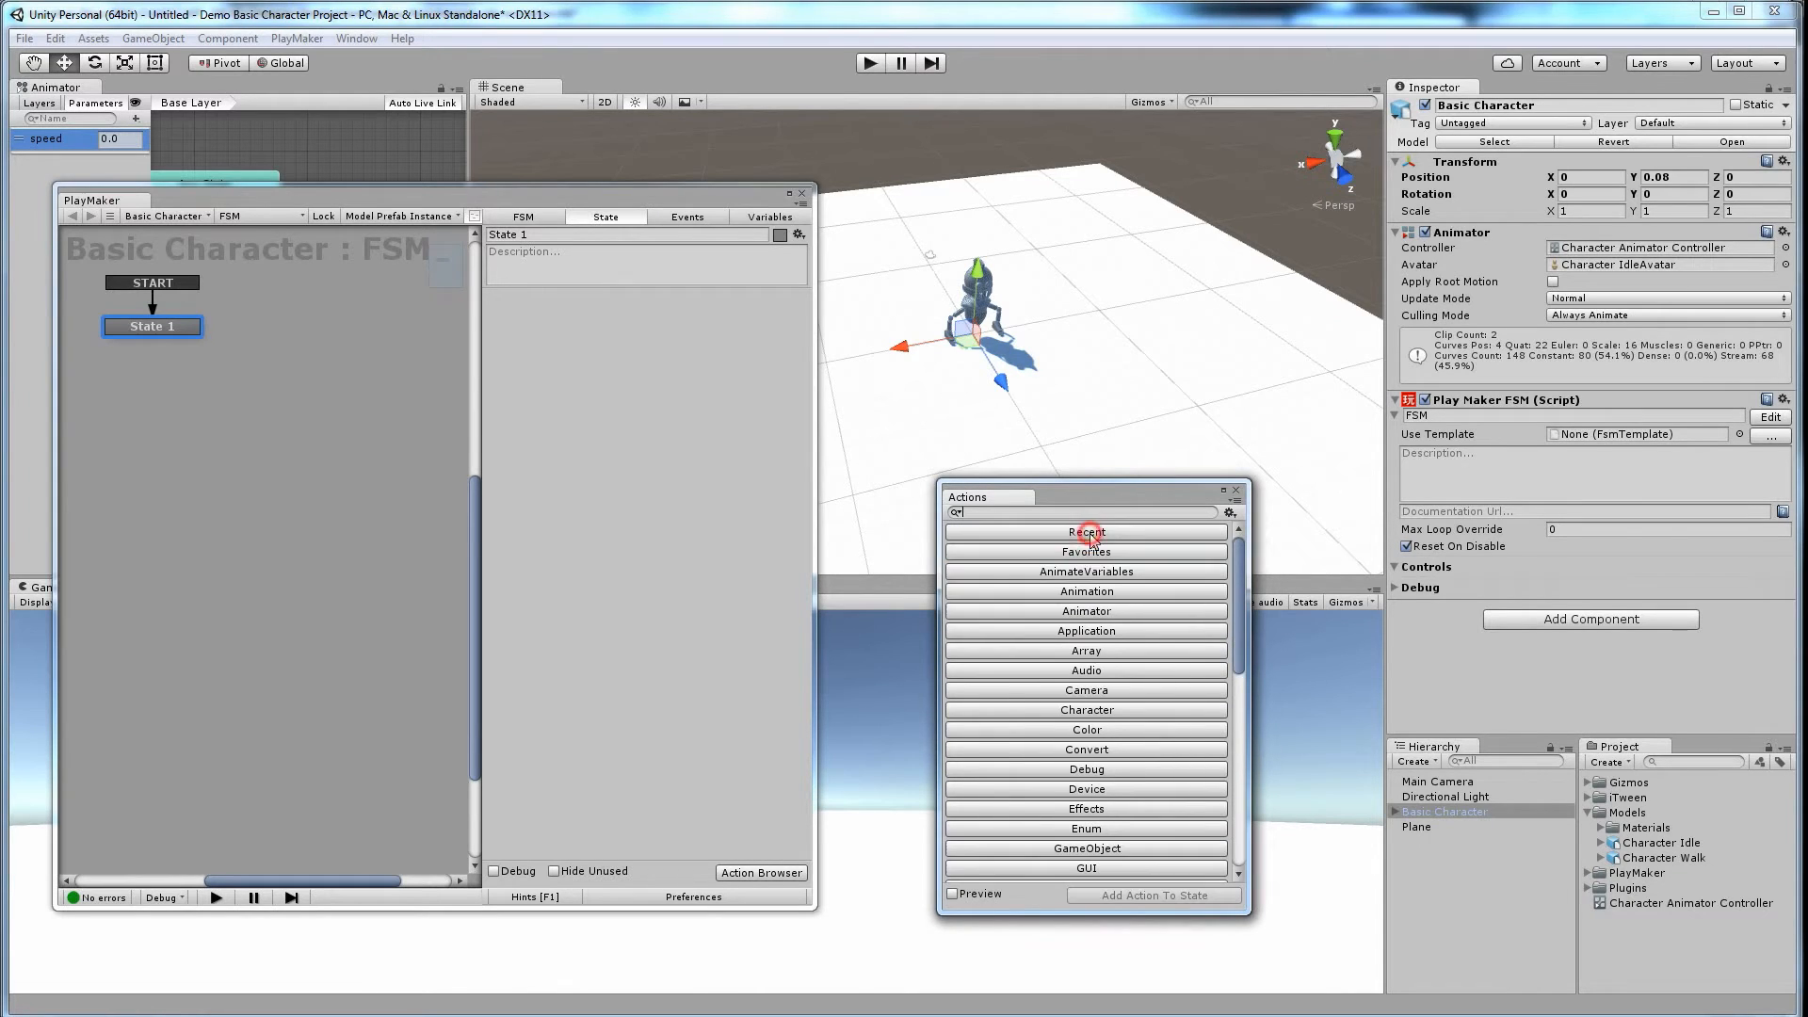
{"action": "left_click", "coordinate": [1096, 711]}
{"action": "left_click", "coordinate": [1097, 711]}
Step: Find the Get Axis Vector action with the search "get axis" and add it to State 1
{"action": "left_click", "coordinate": [1034, 514]}
{"action": "type", "text": "get axis"}
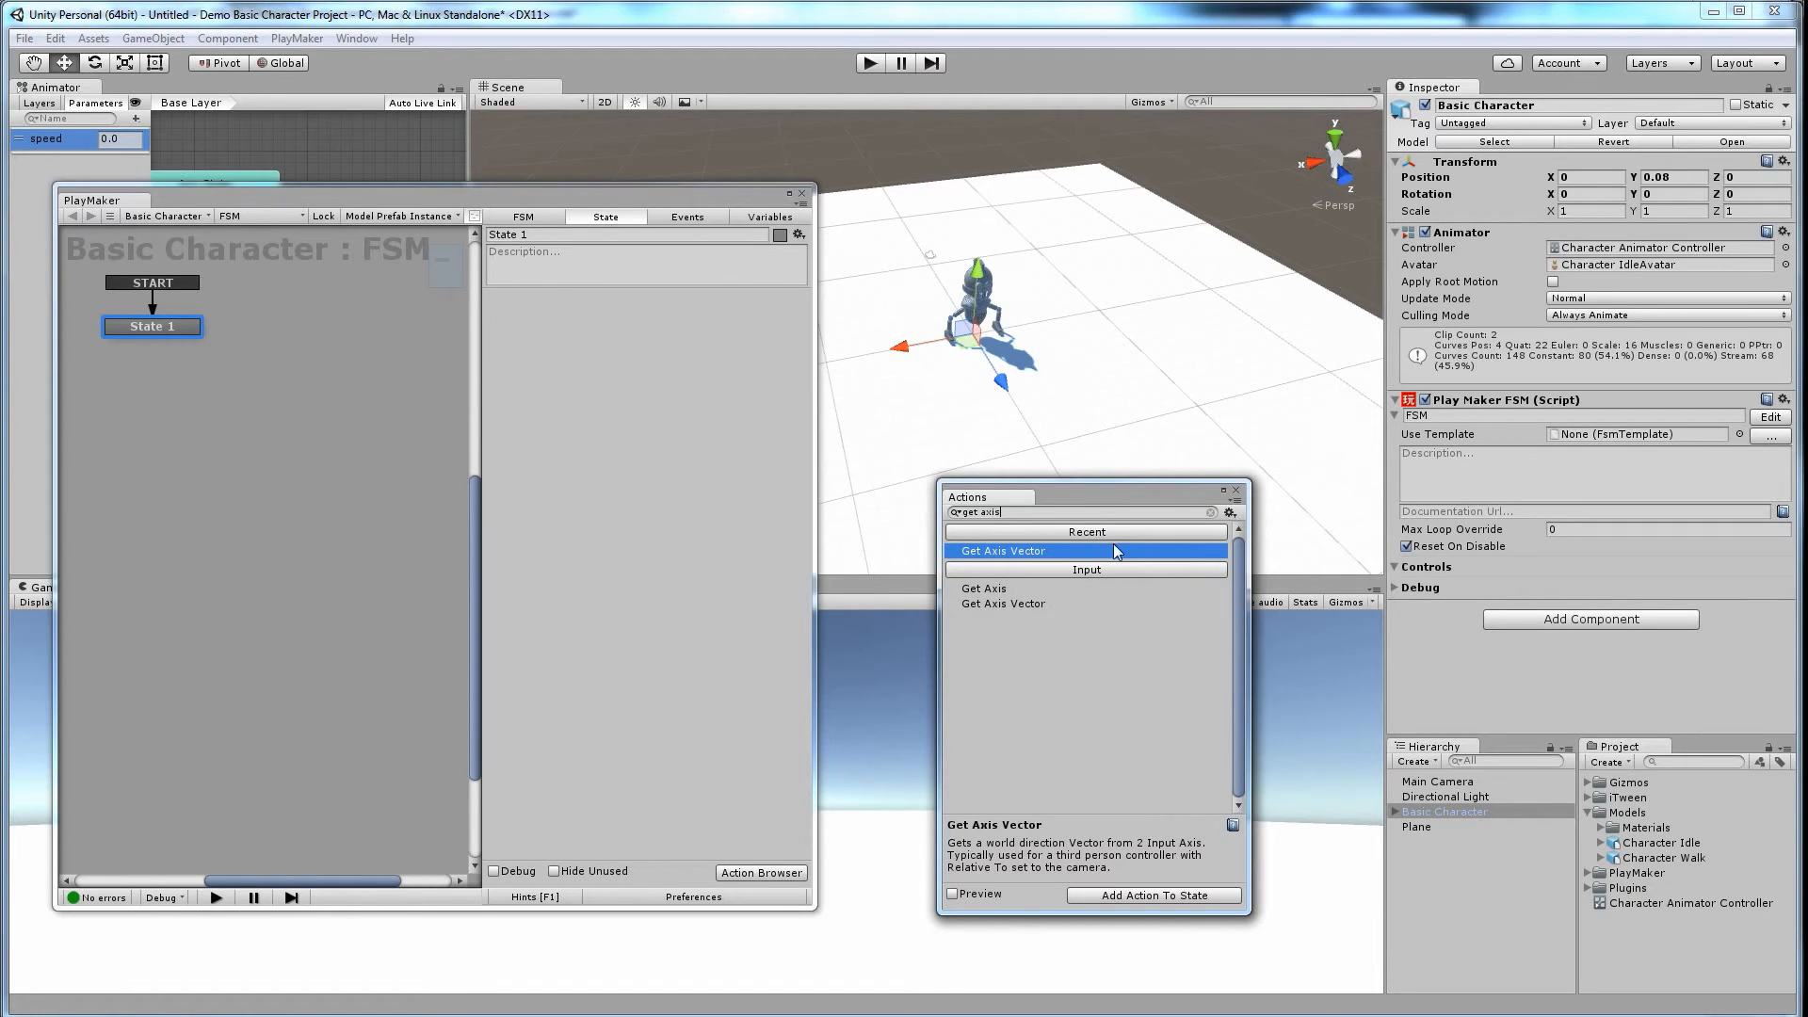
{"action": "left_click", "coordinate": [1006, 602]}
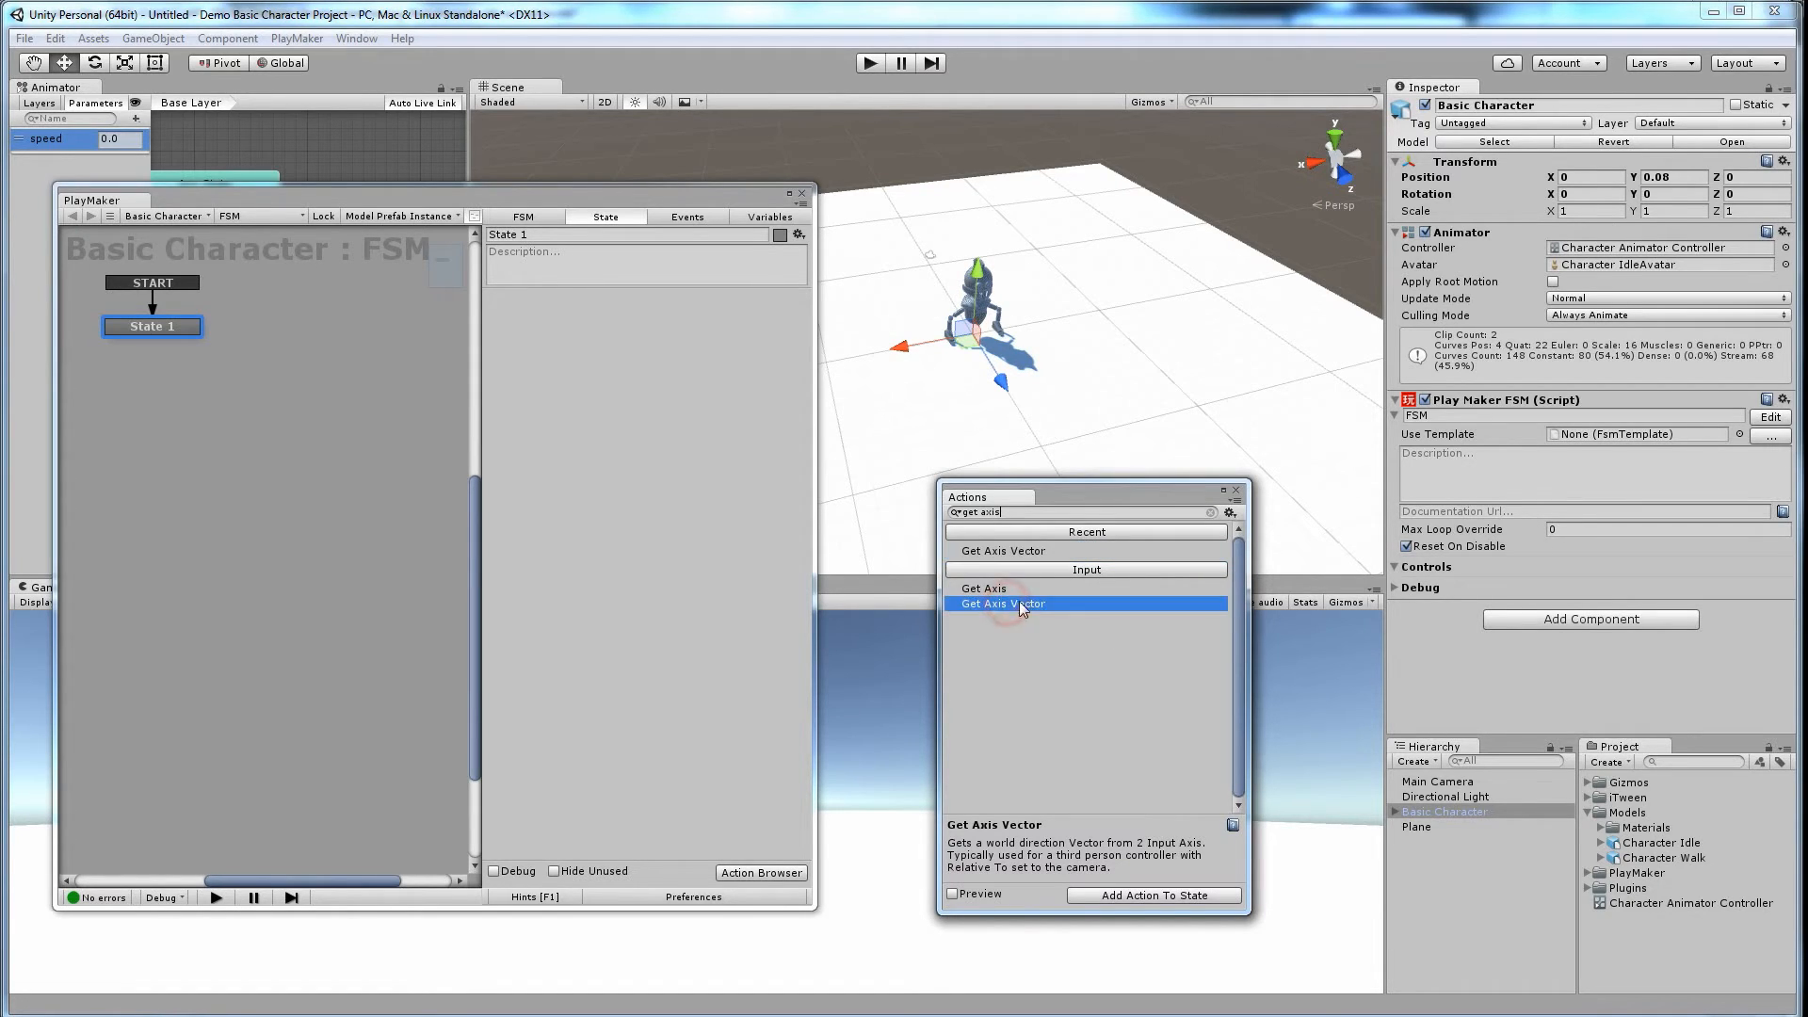
{"action": "left_click_drag", "start_coordinate": [1026, 608], "coordinate": [618, 540]}
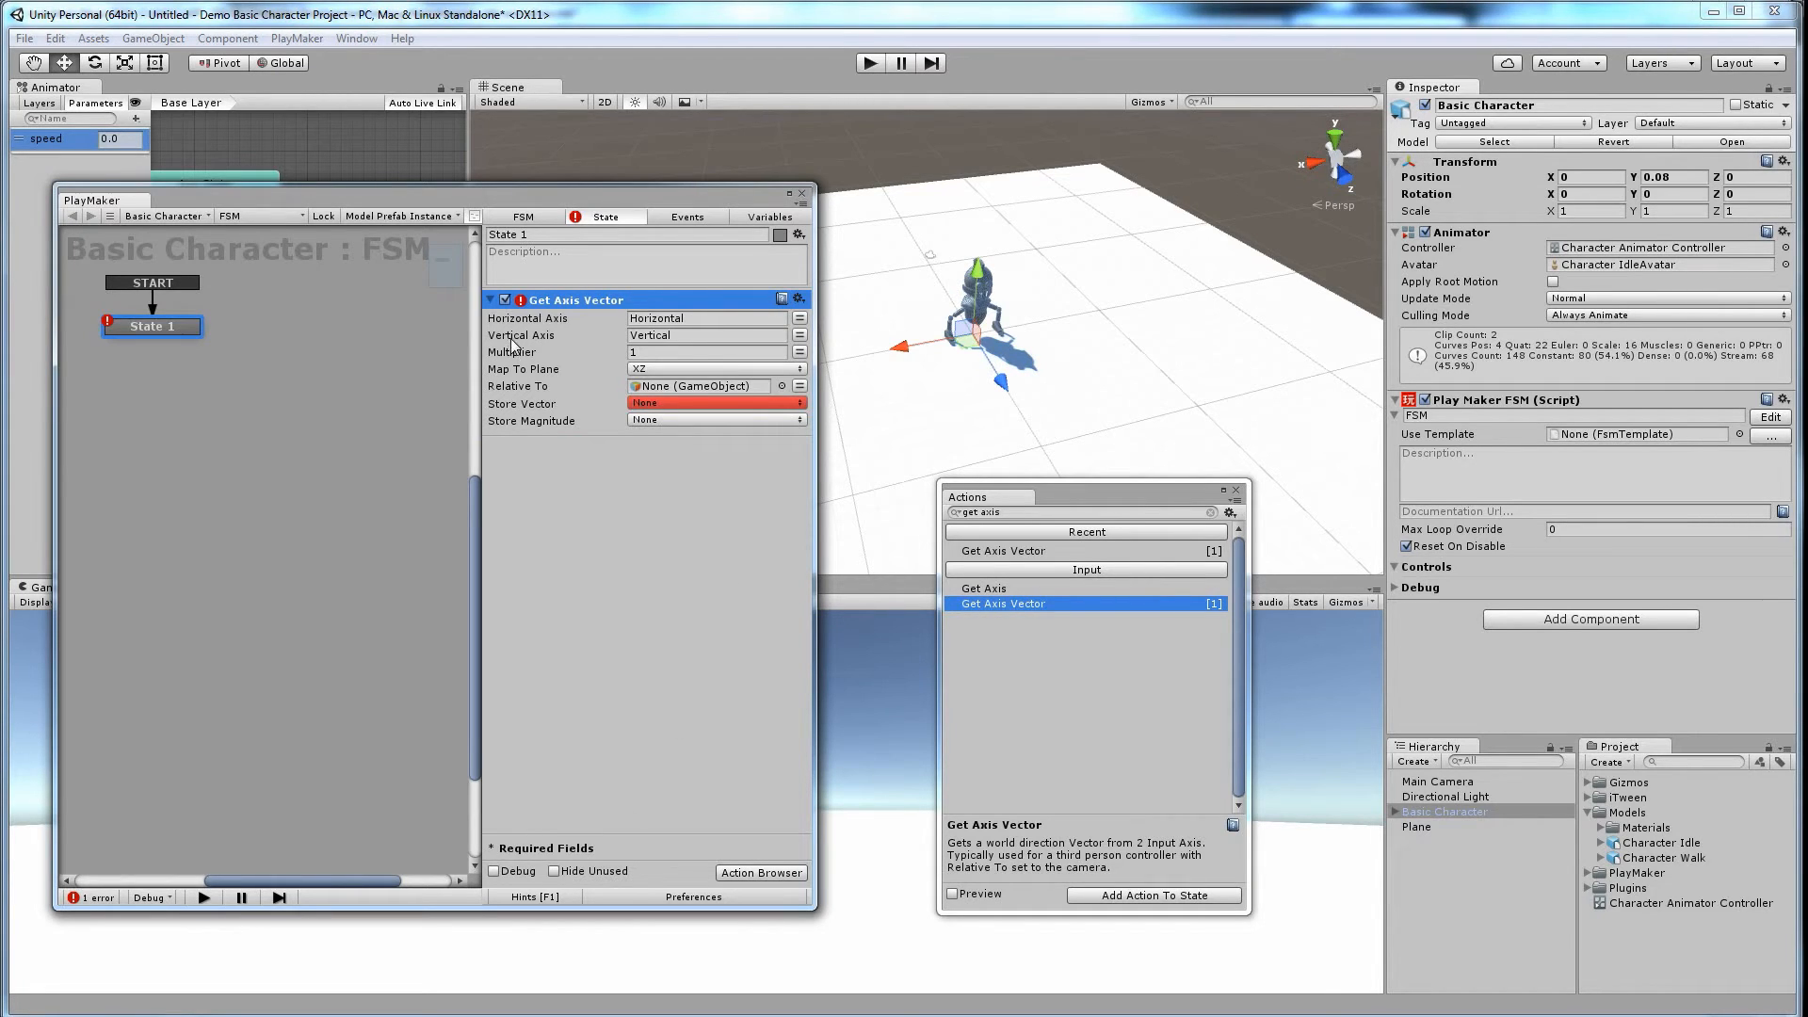
Step: Set the Get Axis Vector multiplier to 5 and make it relative to the scene's Main Camera
{"action": "left_click", "coordinate": [653, 352]}
{"action": "left_click", "coordinate": [782, 386]}
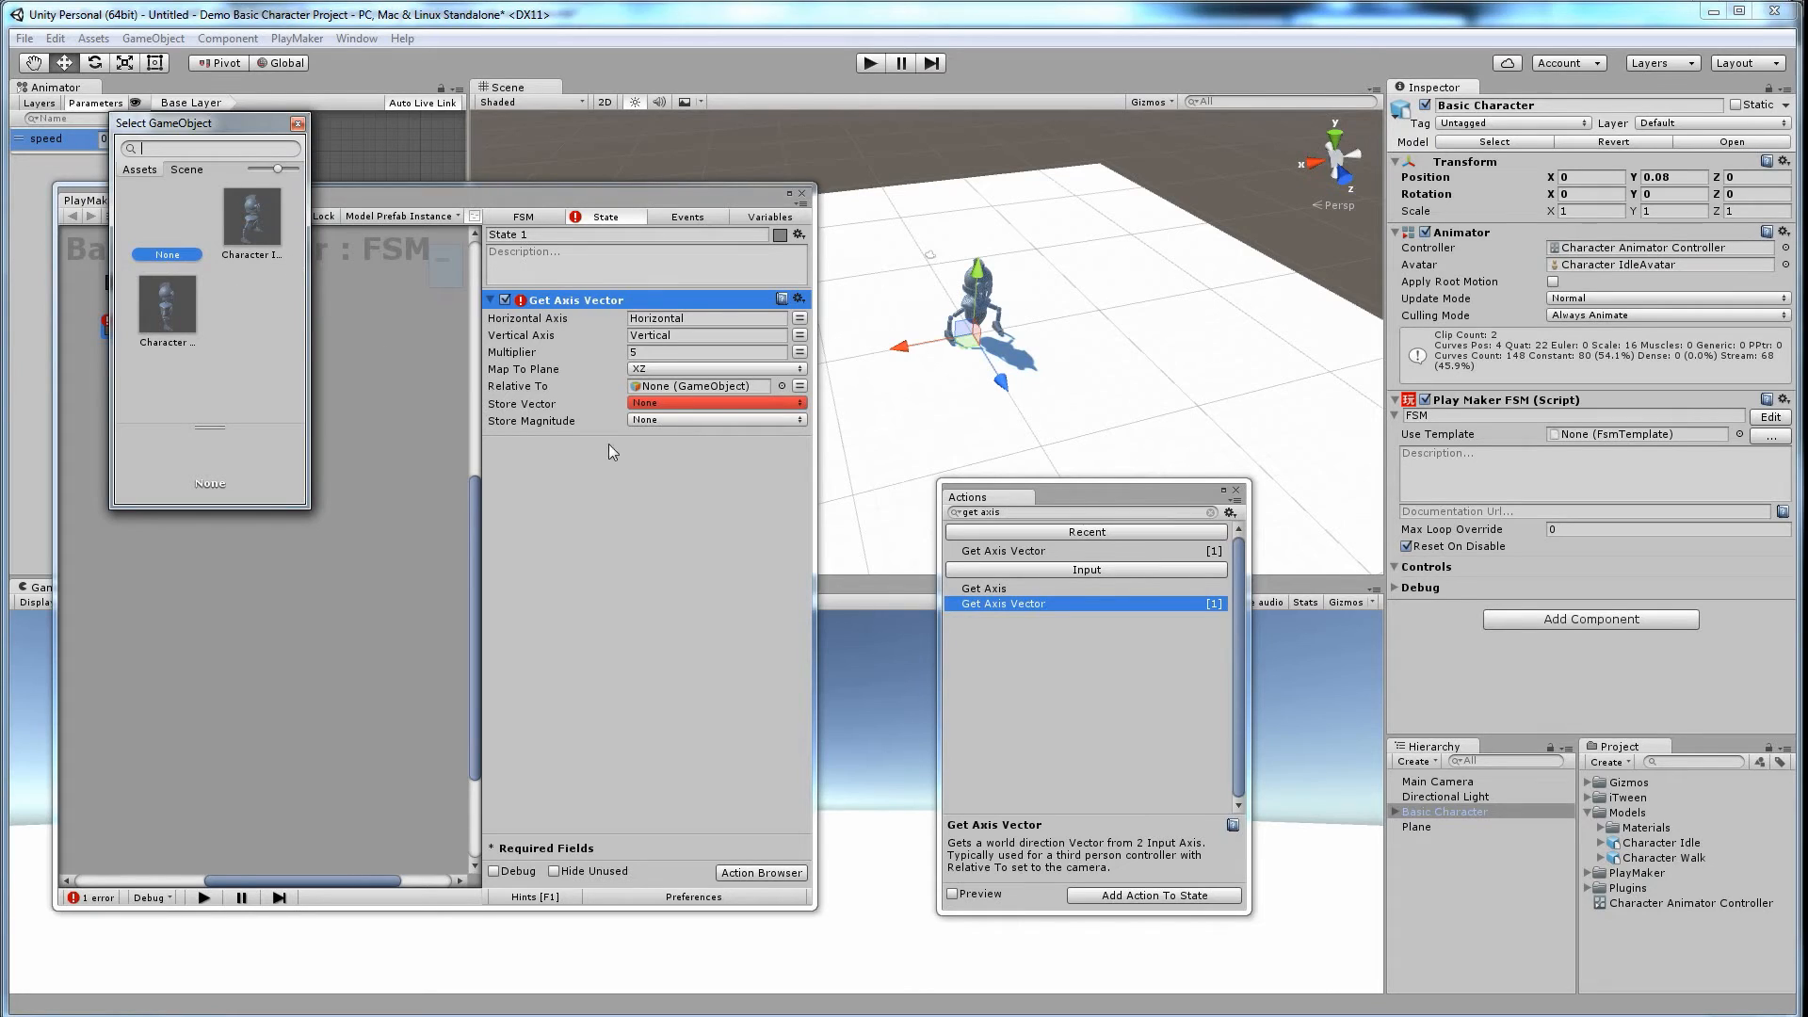
{"action": "left_click", "coordinate": [187, 173]}
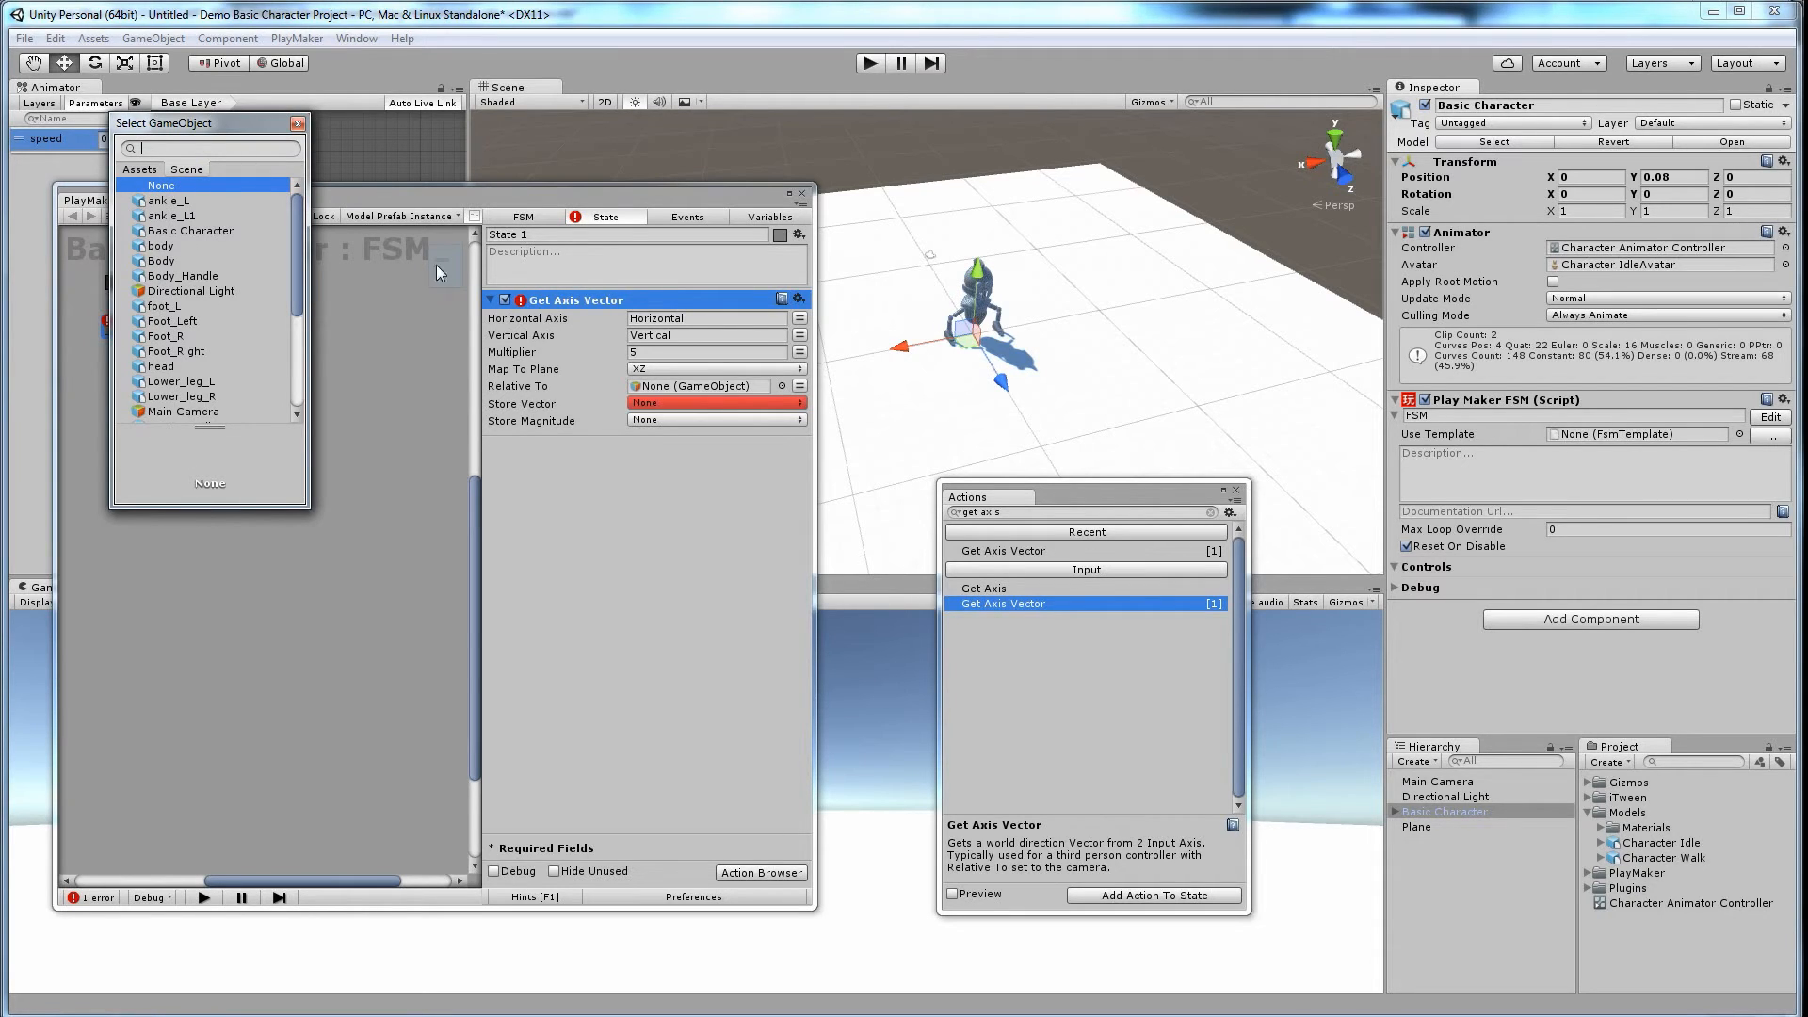
{"action": "left_click_drag", "start_coordinate": [292, 254], "coordinate": [277, 307]}
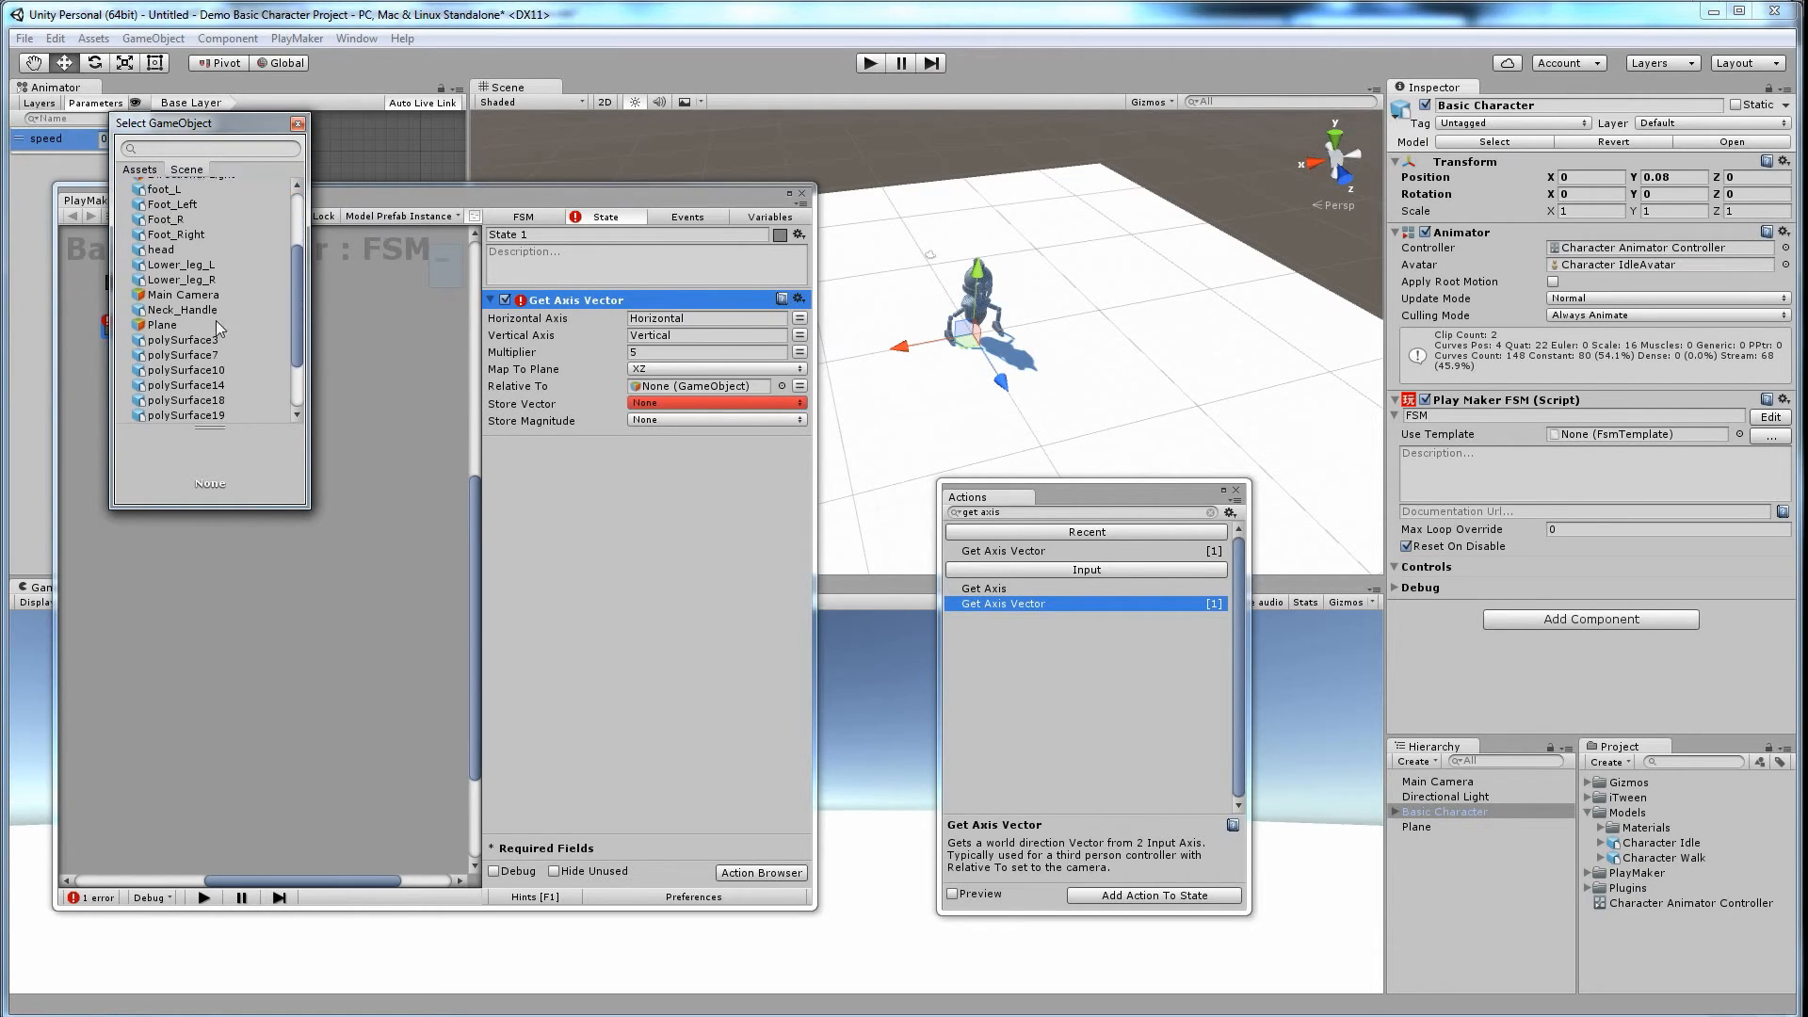
{"action": "left_click", "coordinate": [183, 296]}
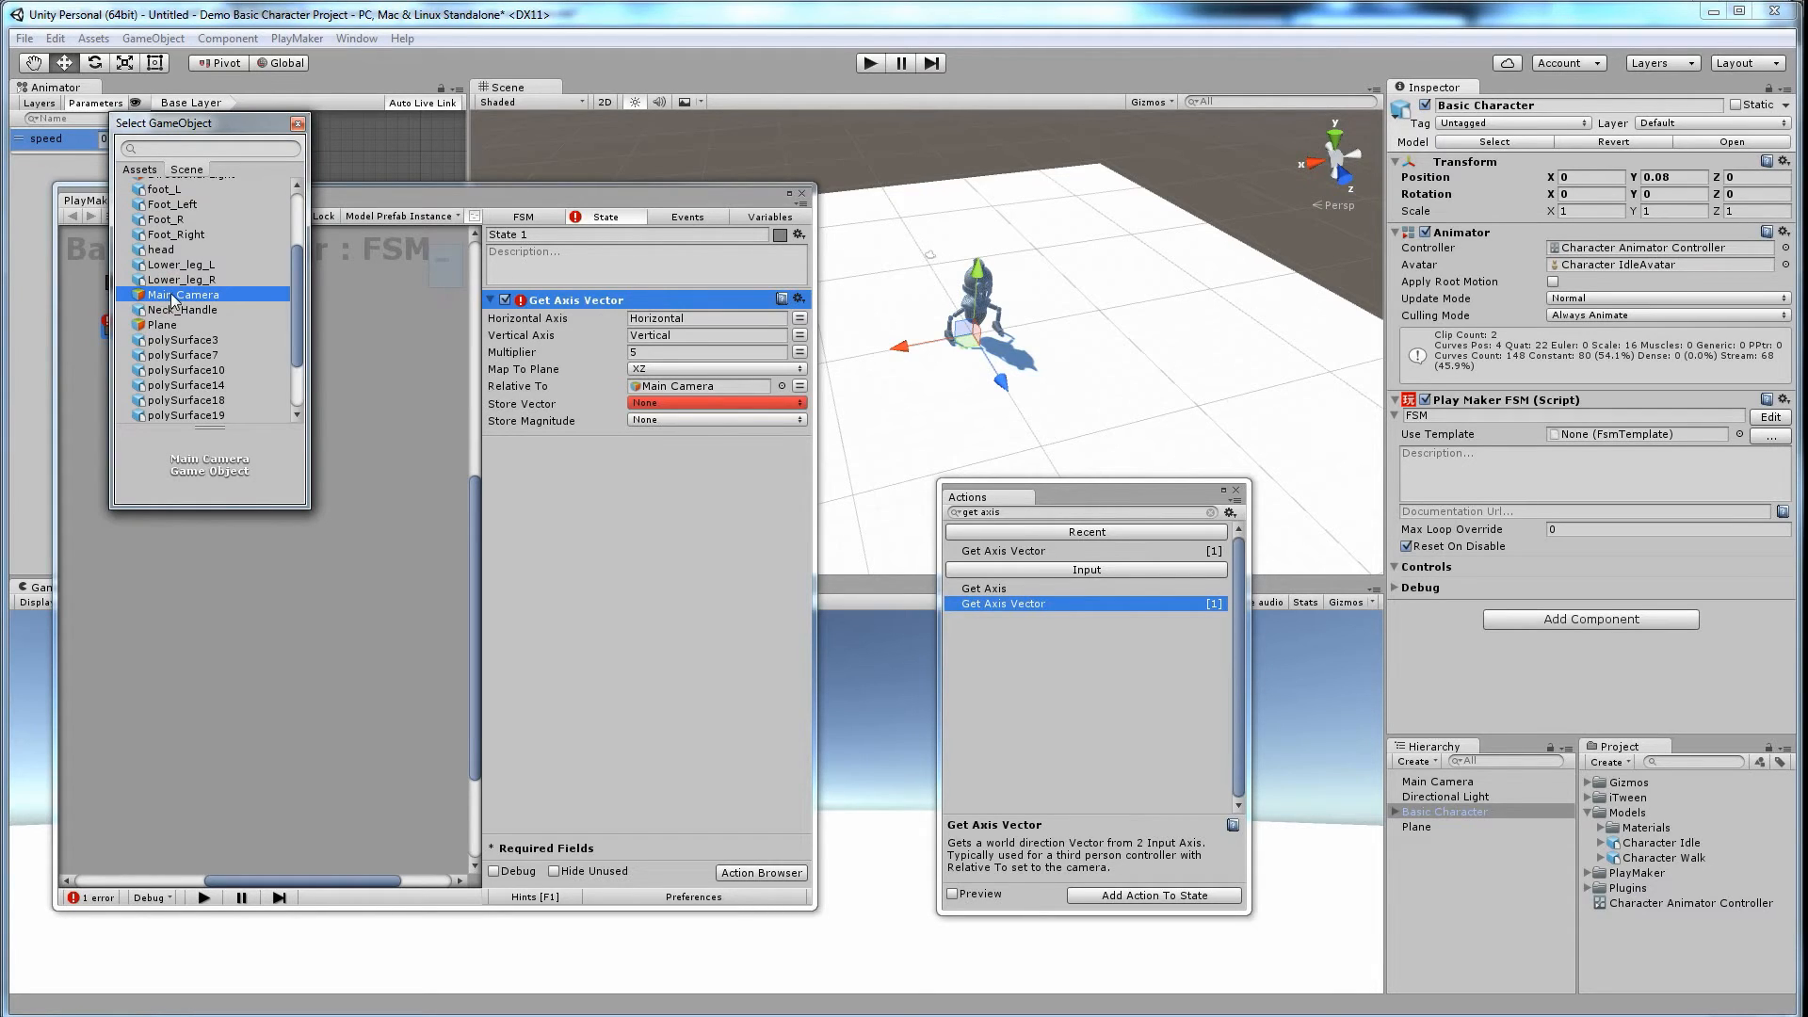
{"action": "left_click", "coordinate": [169, 297]}
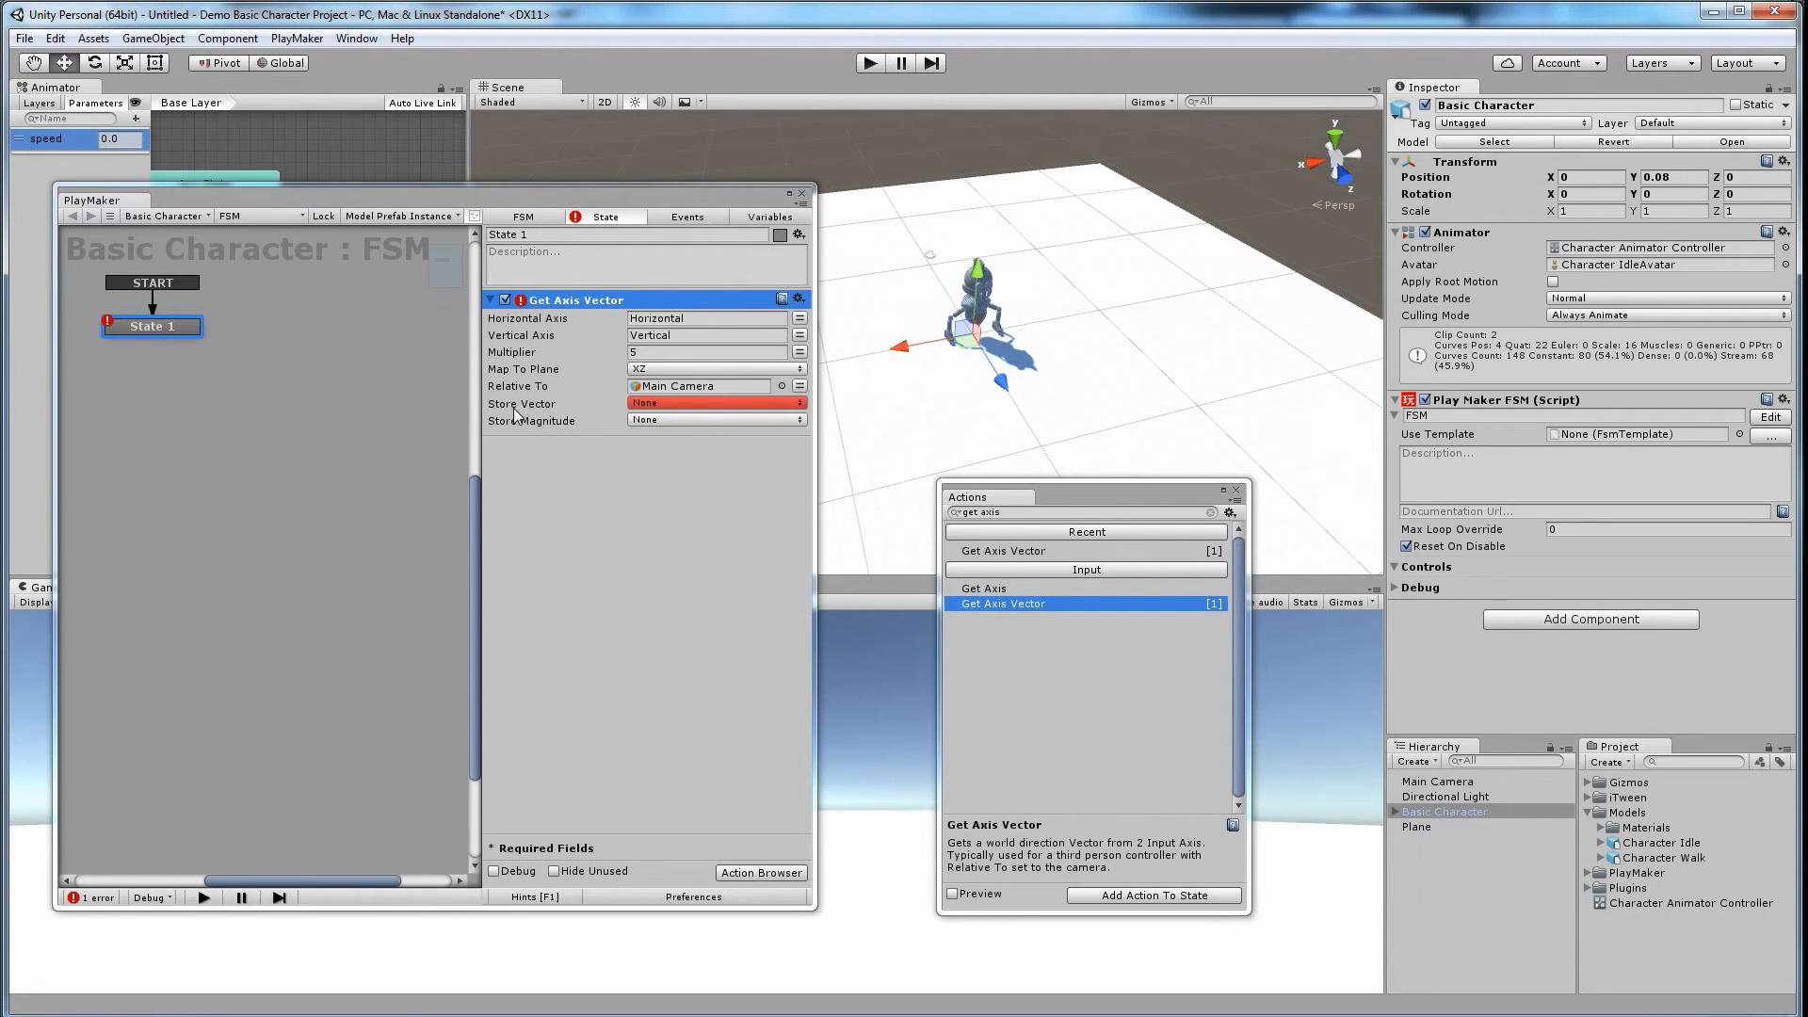
Step: Store the Get Axis Vector's vector in the movement variable and its magnitude in the speed variable
{"action": "left_click", "coordinate": [665, 405]}
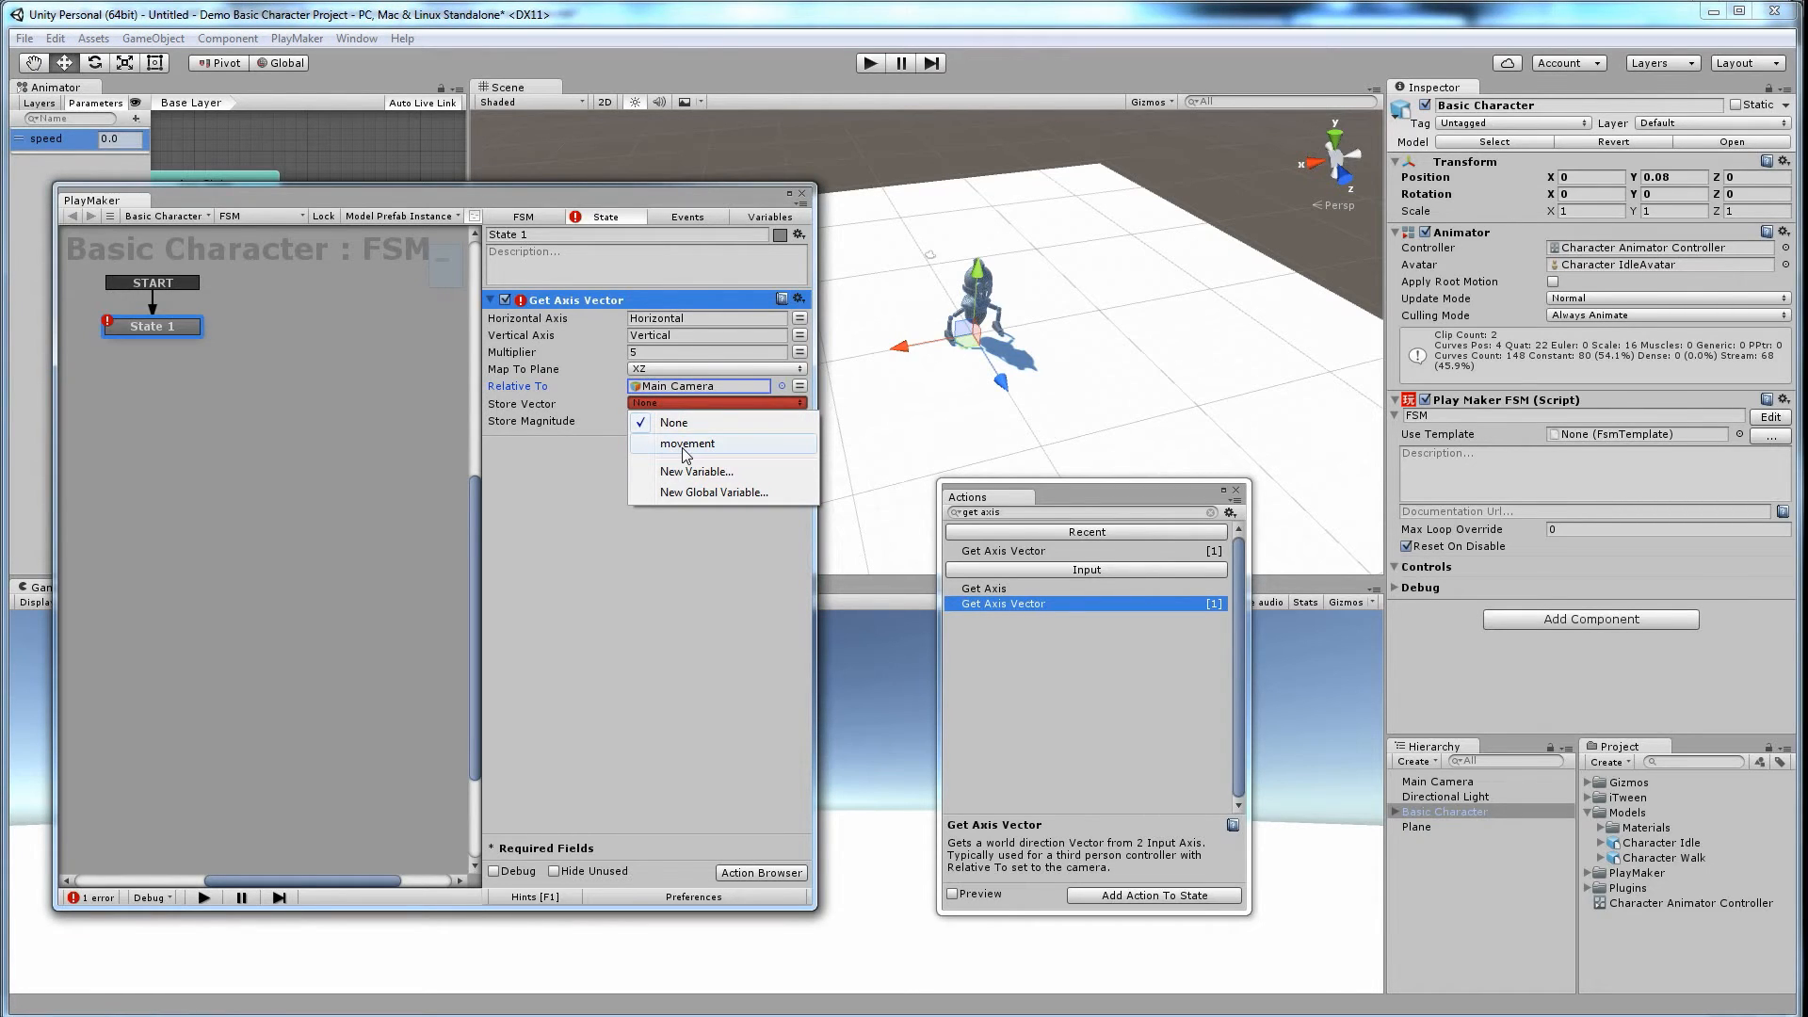
{"action": "left_click", "coordinate": [684, 446]}
{"action": "left_click", "coordinate": [646, 420]}
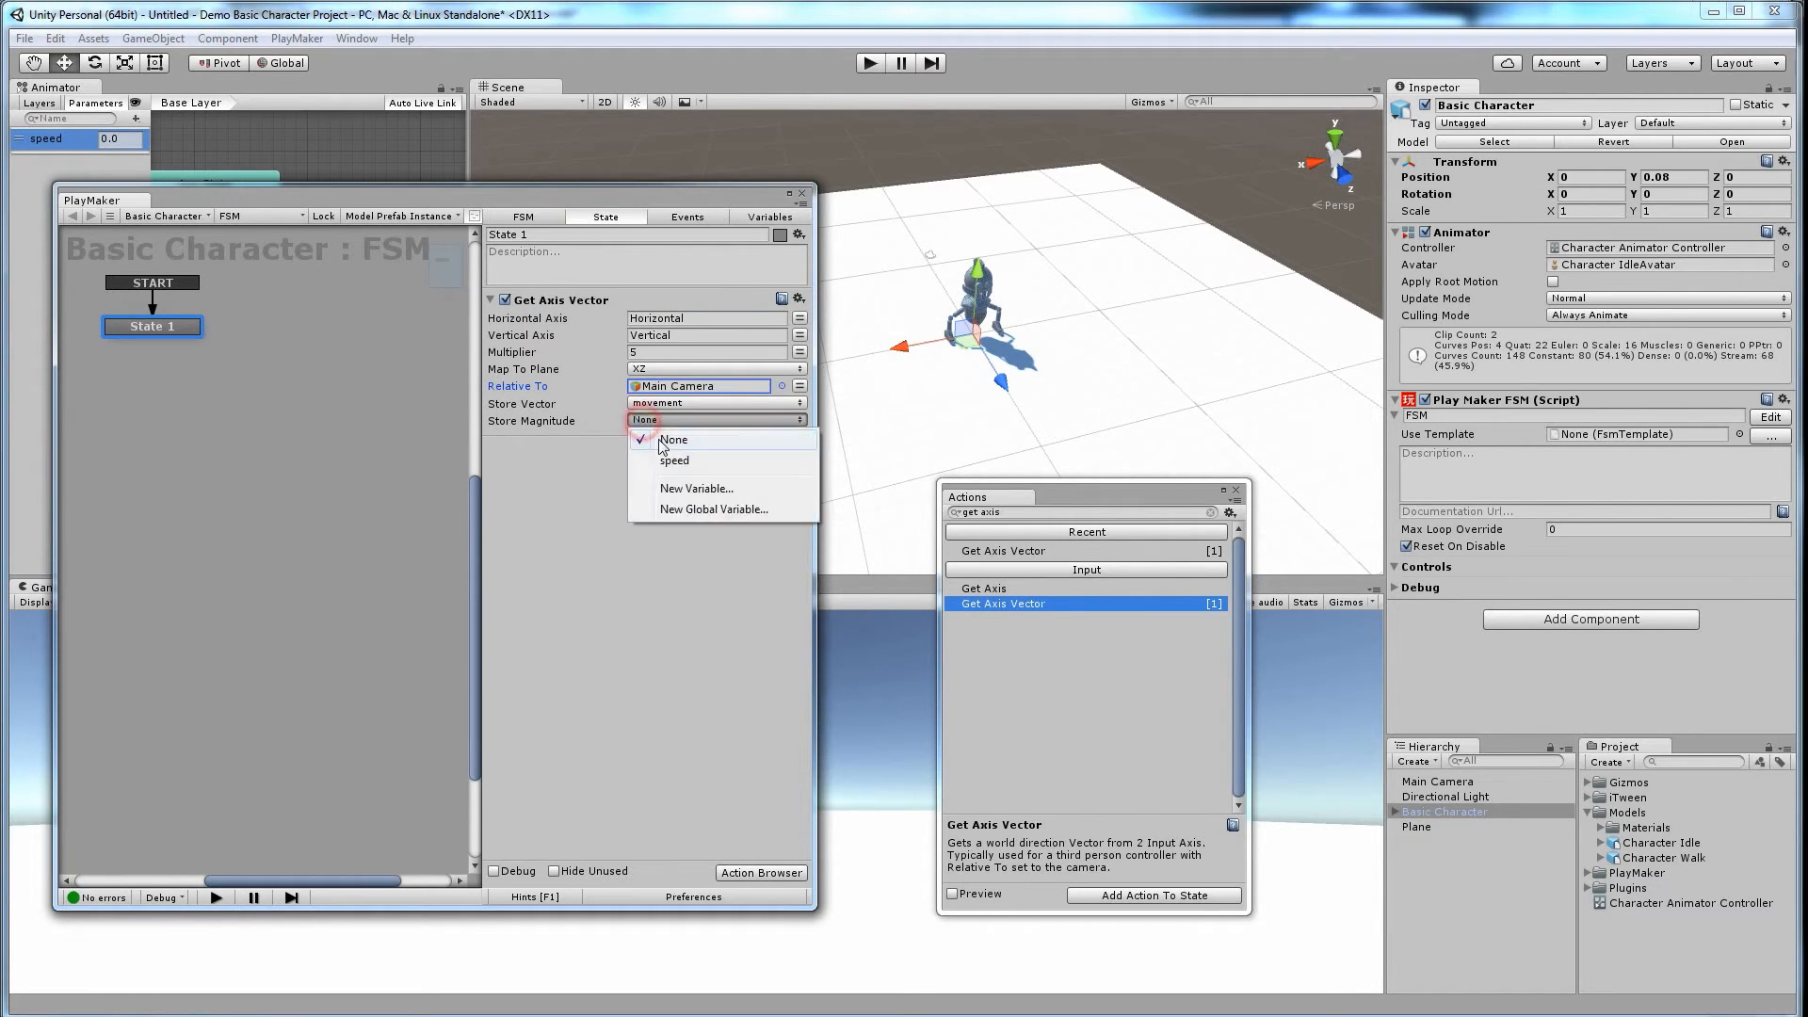
{"action": "left_click", "coordinate": [680, 462]}
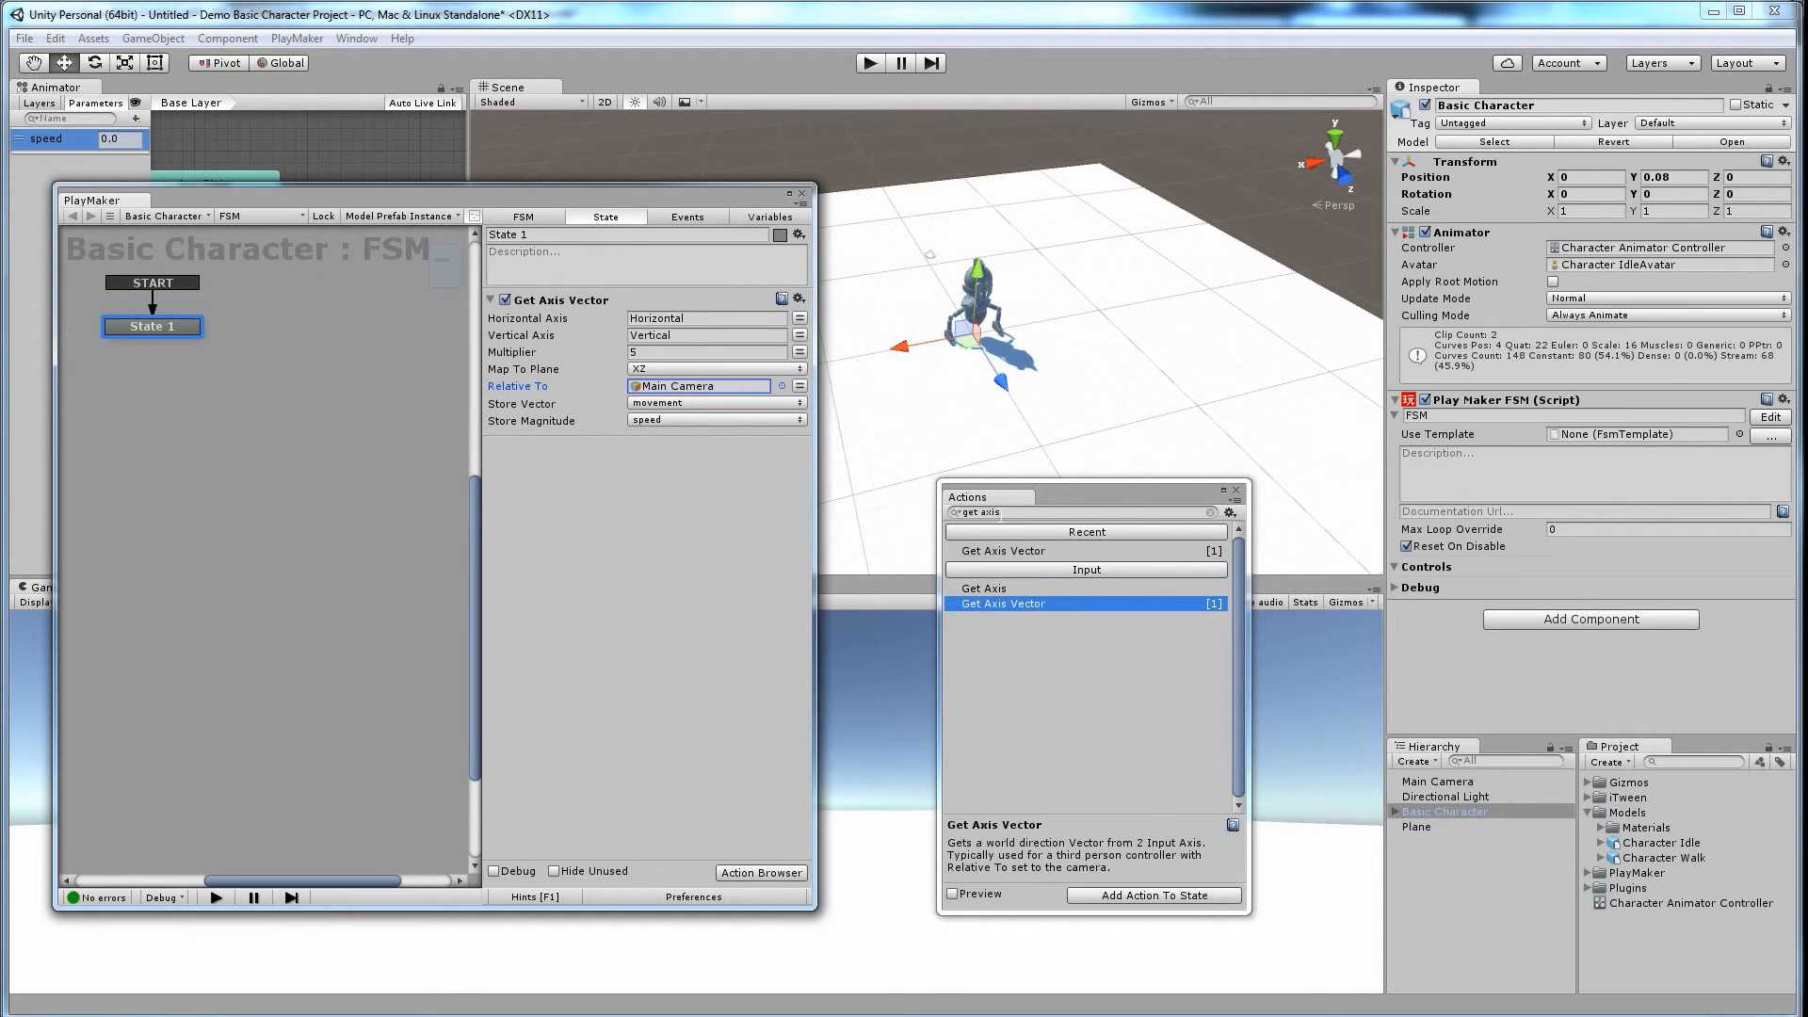
Step: Find the Controller Simple Move action and add it to State 1 below Get Axis Vector
{"action": "left_click", "coordinate": [1035, 511]}
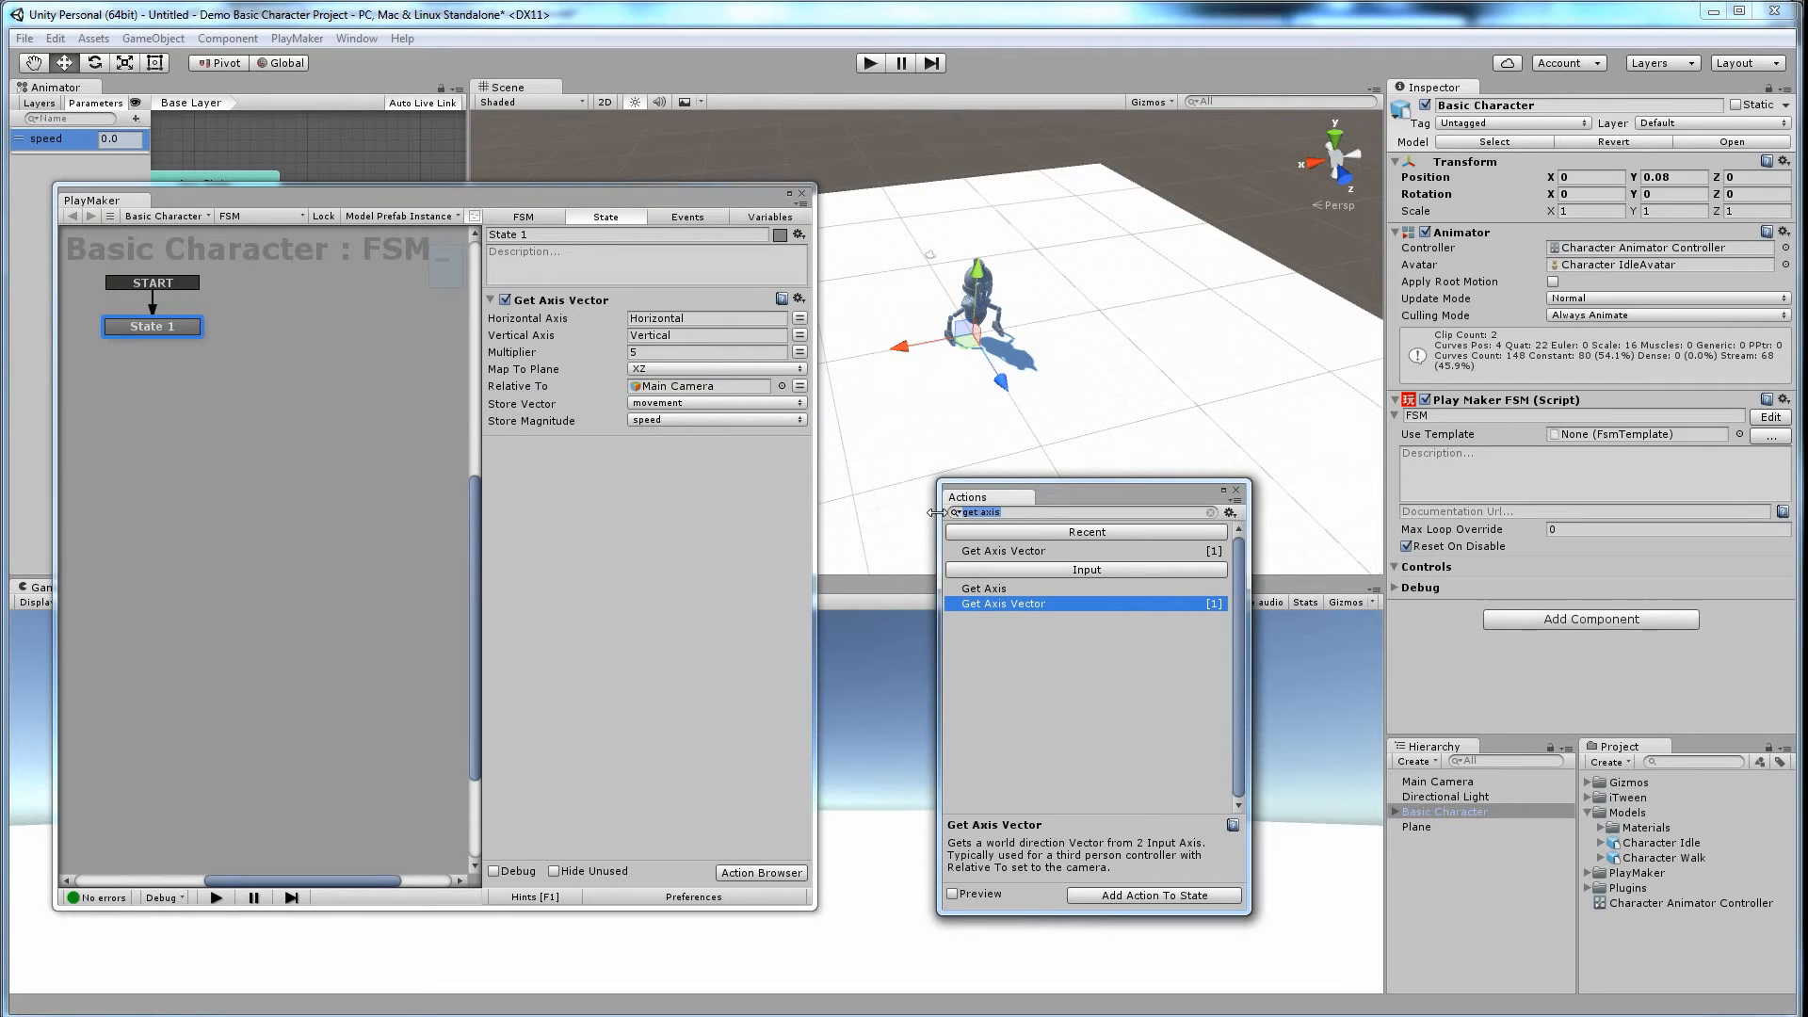
{"action": "type", "text": "cont"}
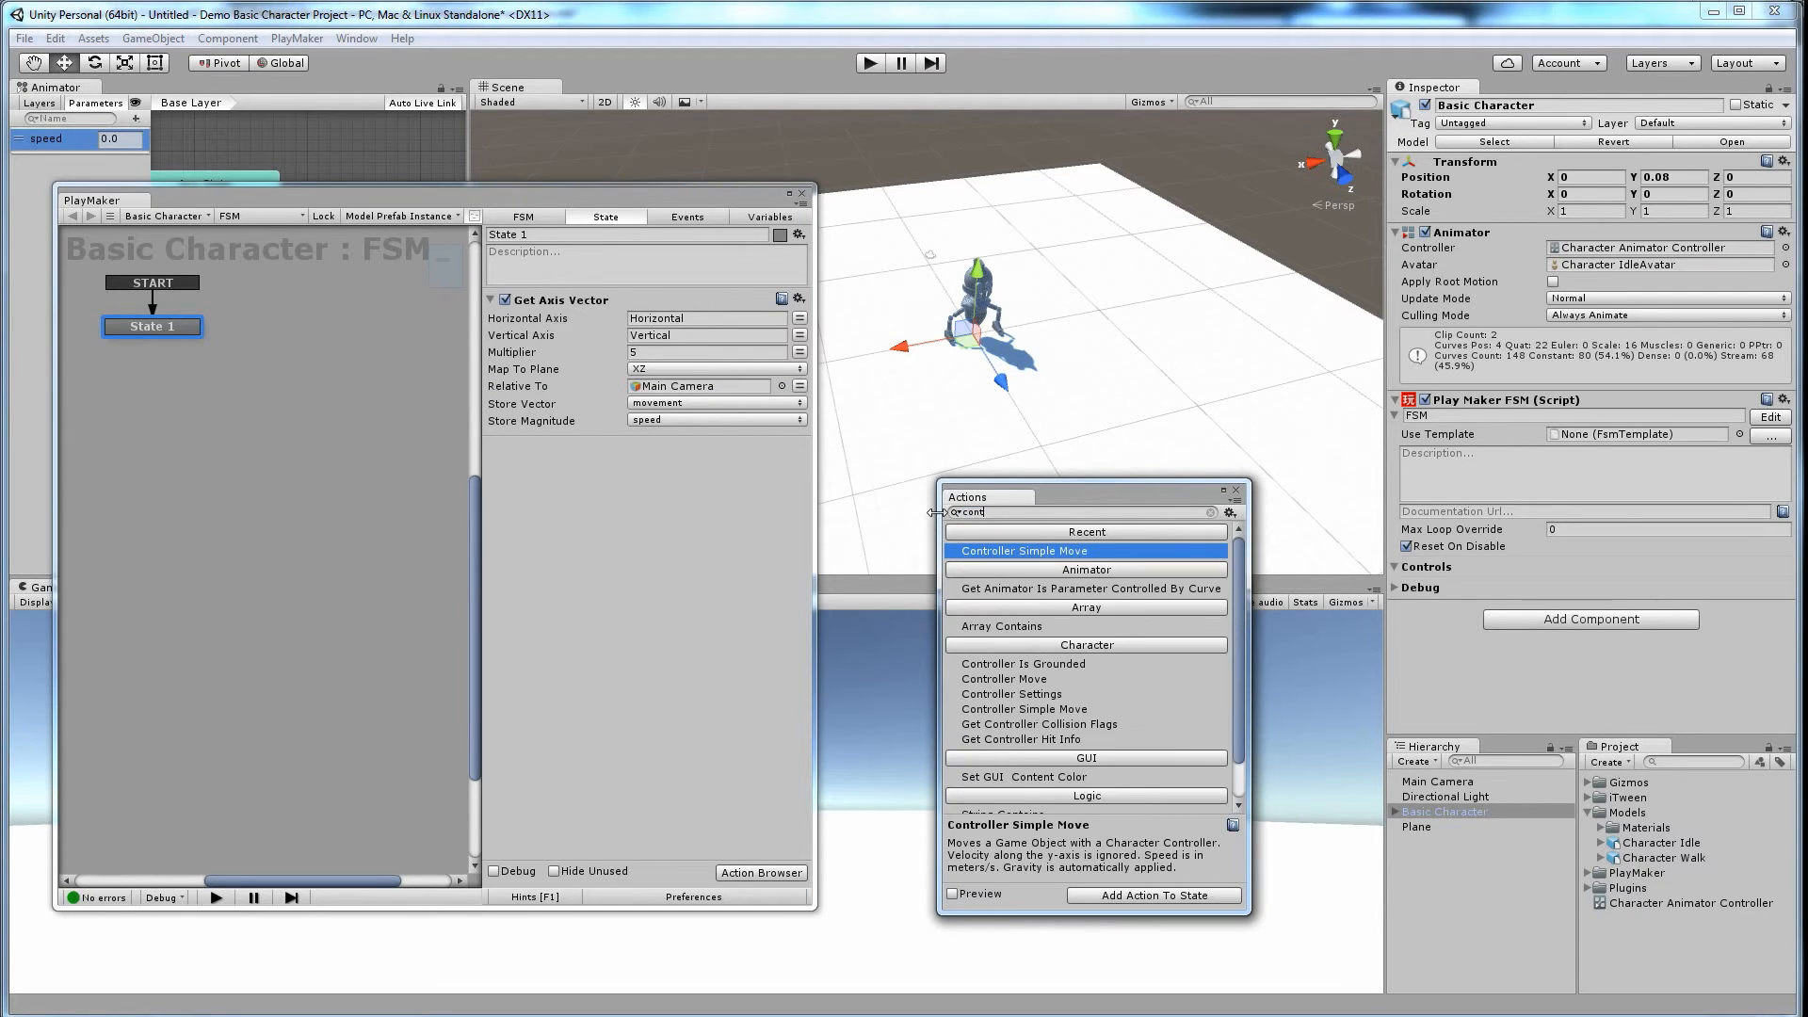
{"action": "type", "text": "roller simp"}
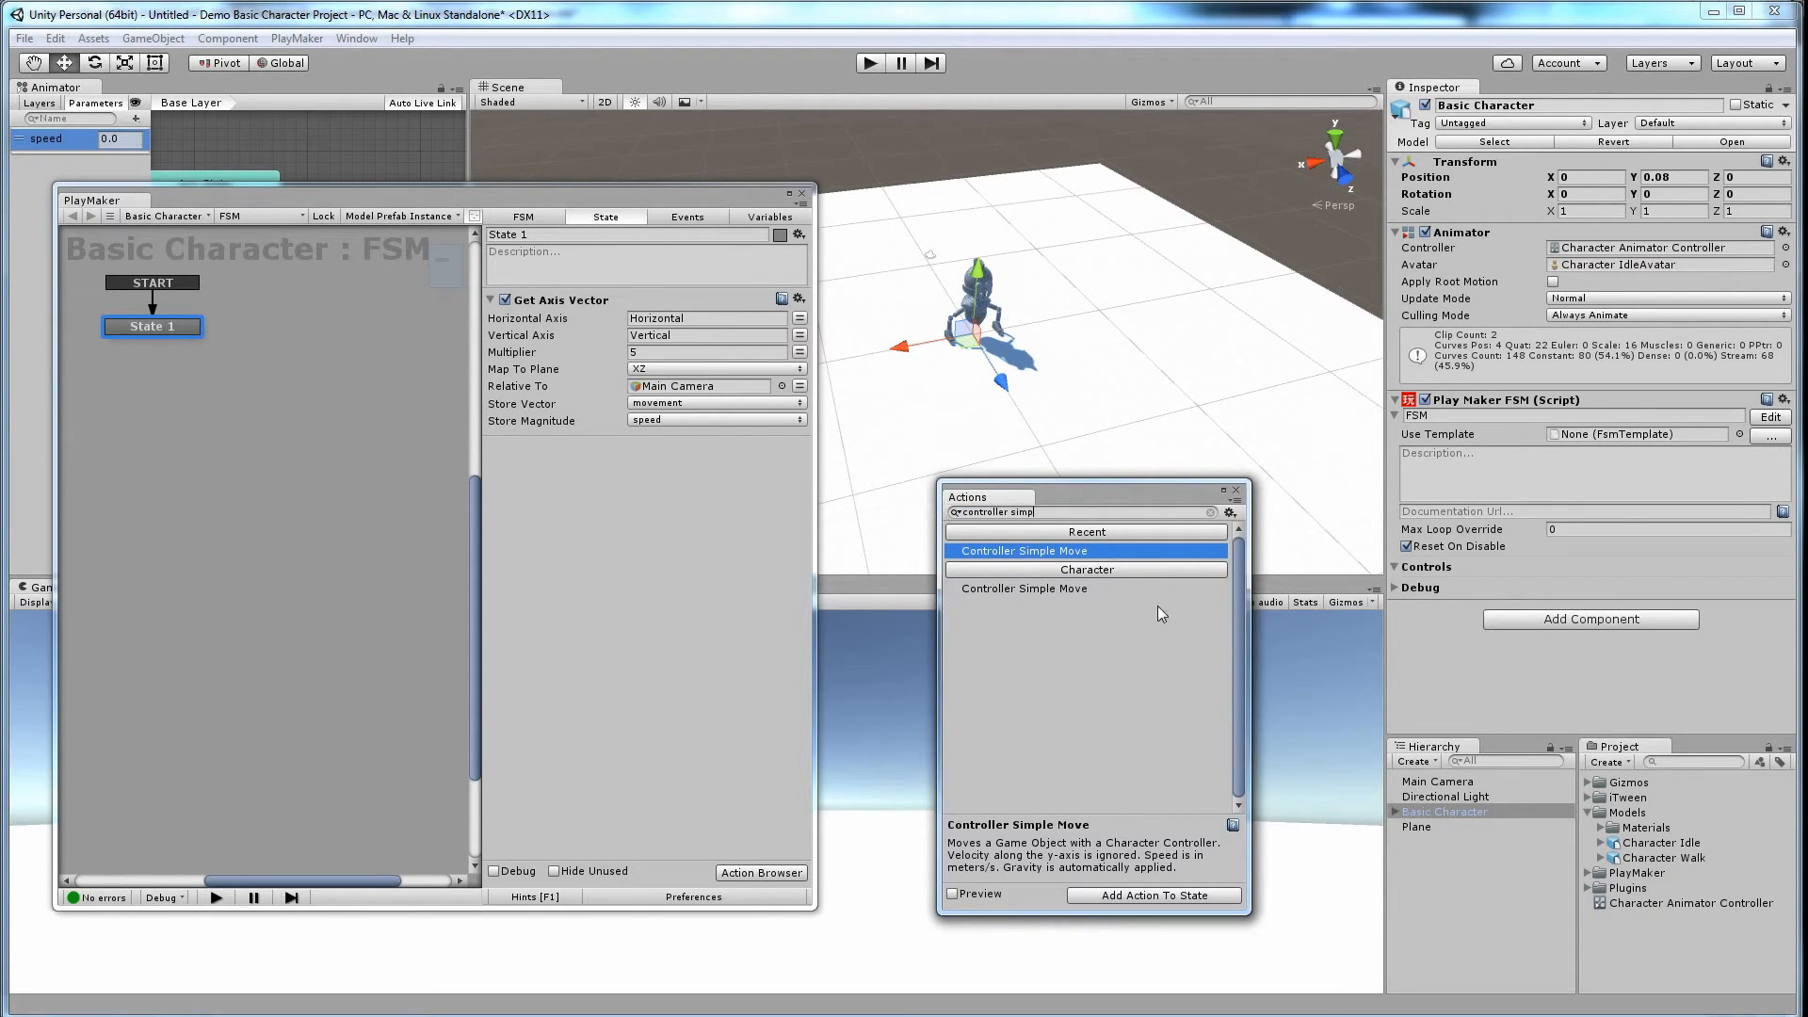
{"action": "left_click_drag", "start_coordinate": [1031, 591], "coordinate": [710, 598]}
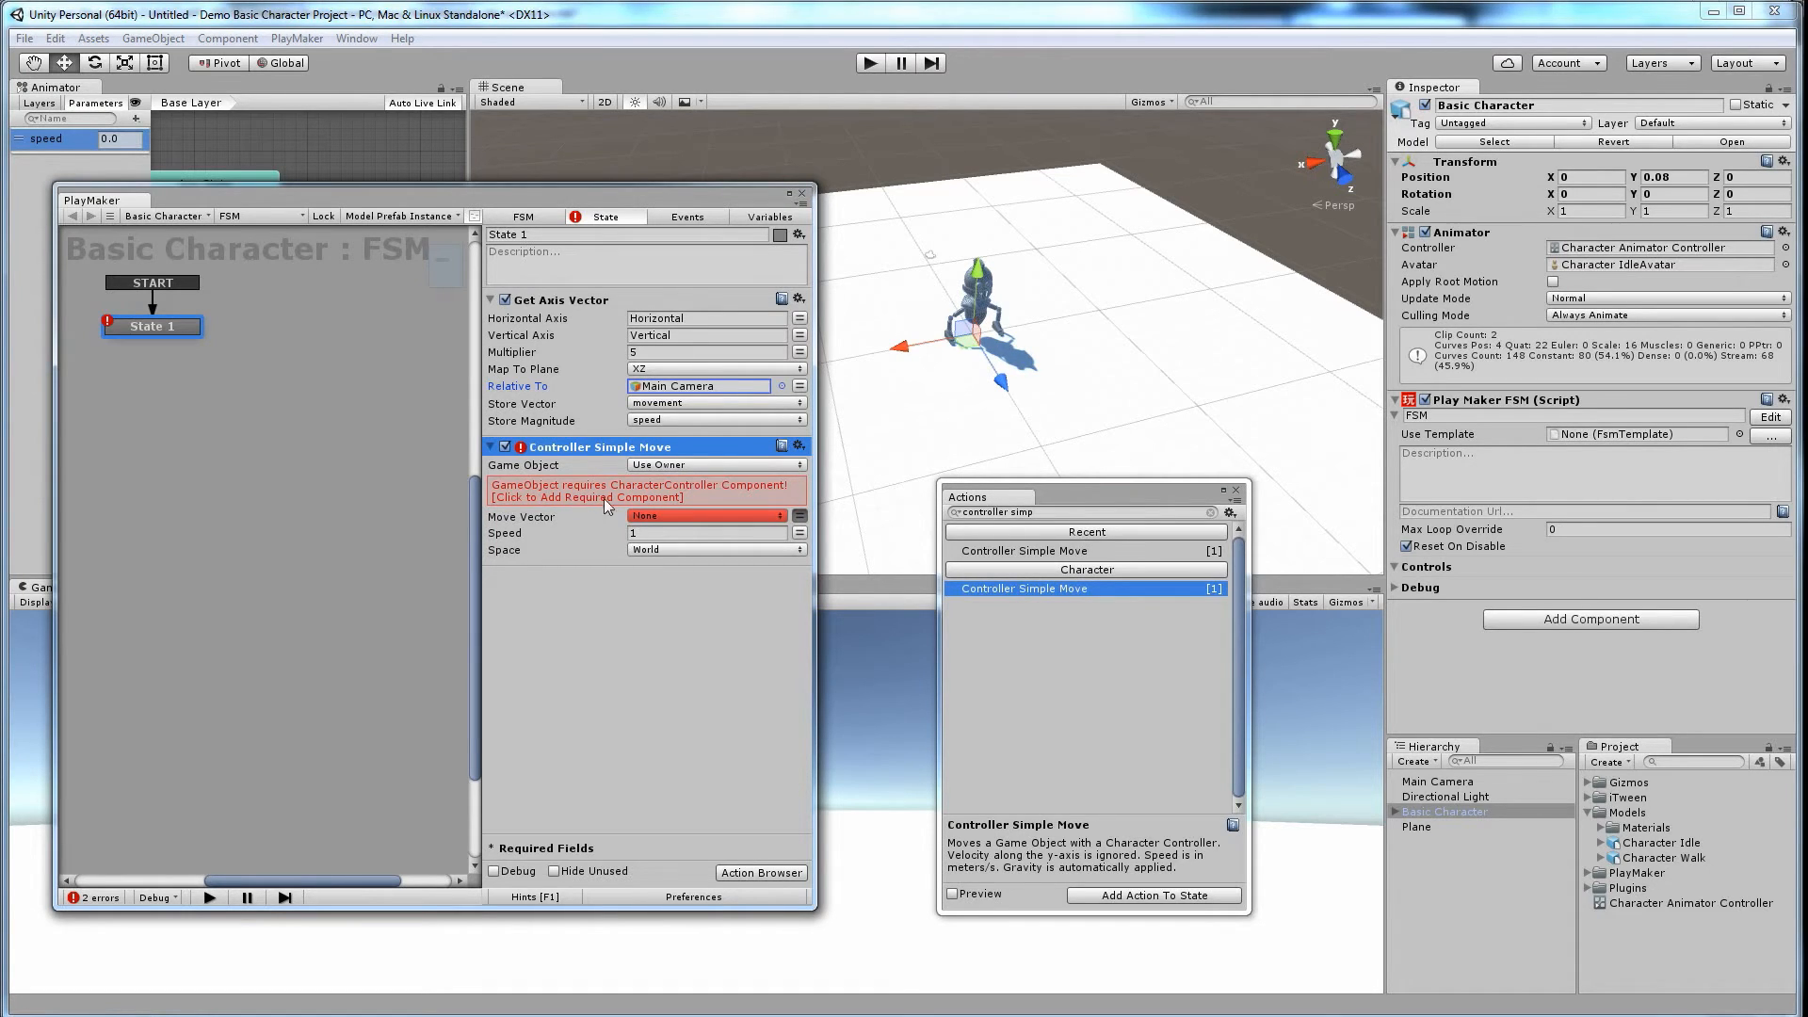
Step: Add the required CharacterController component to Basic Character and set Controller Simple Move's move vector to movement
{"action": "left_click", "coordinate": [587, 492]}
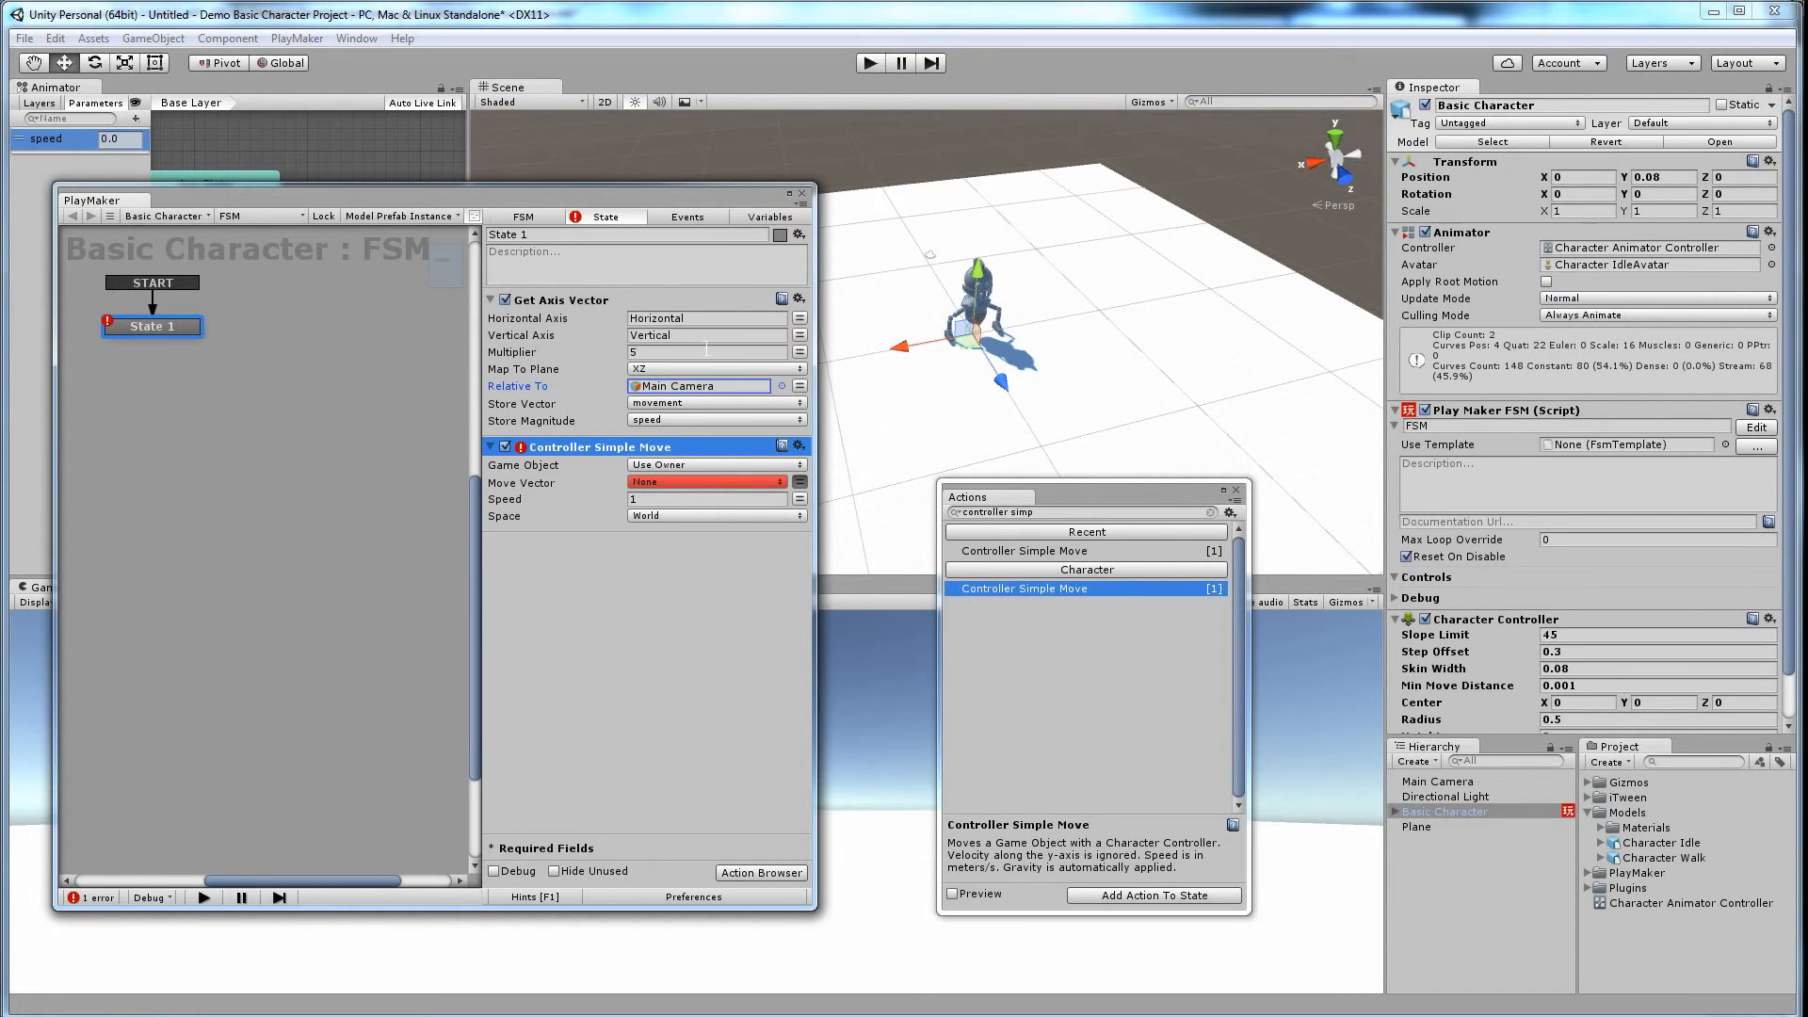
{"action": "left_click", "coordinate": [654, 483]}
{"action": "left_click", "coordinate": [687, 523]}
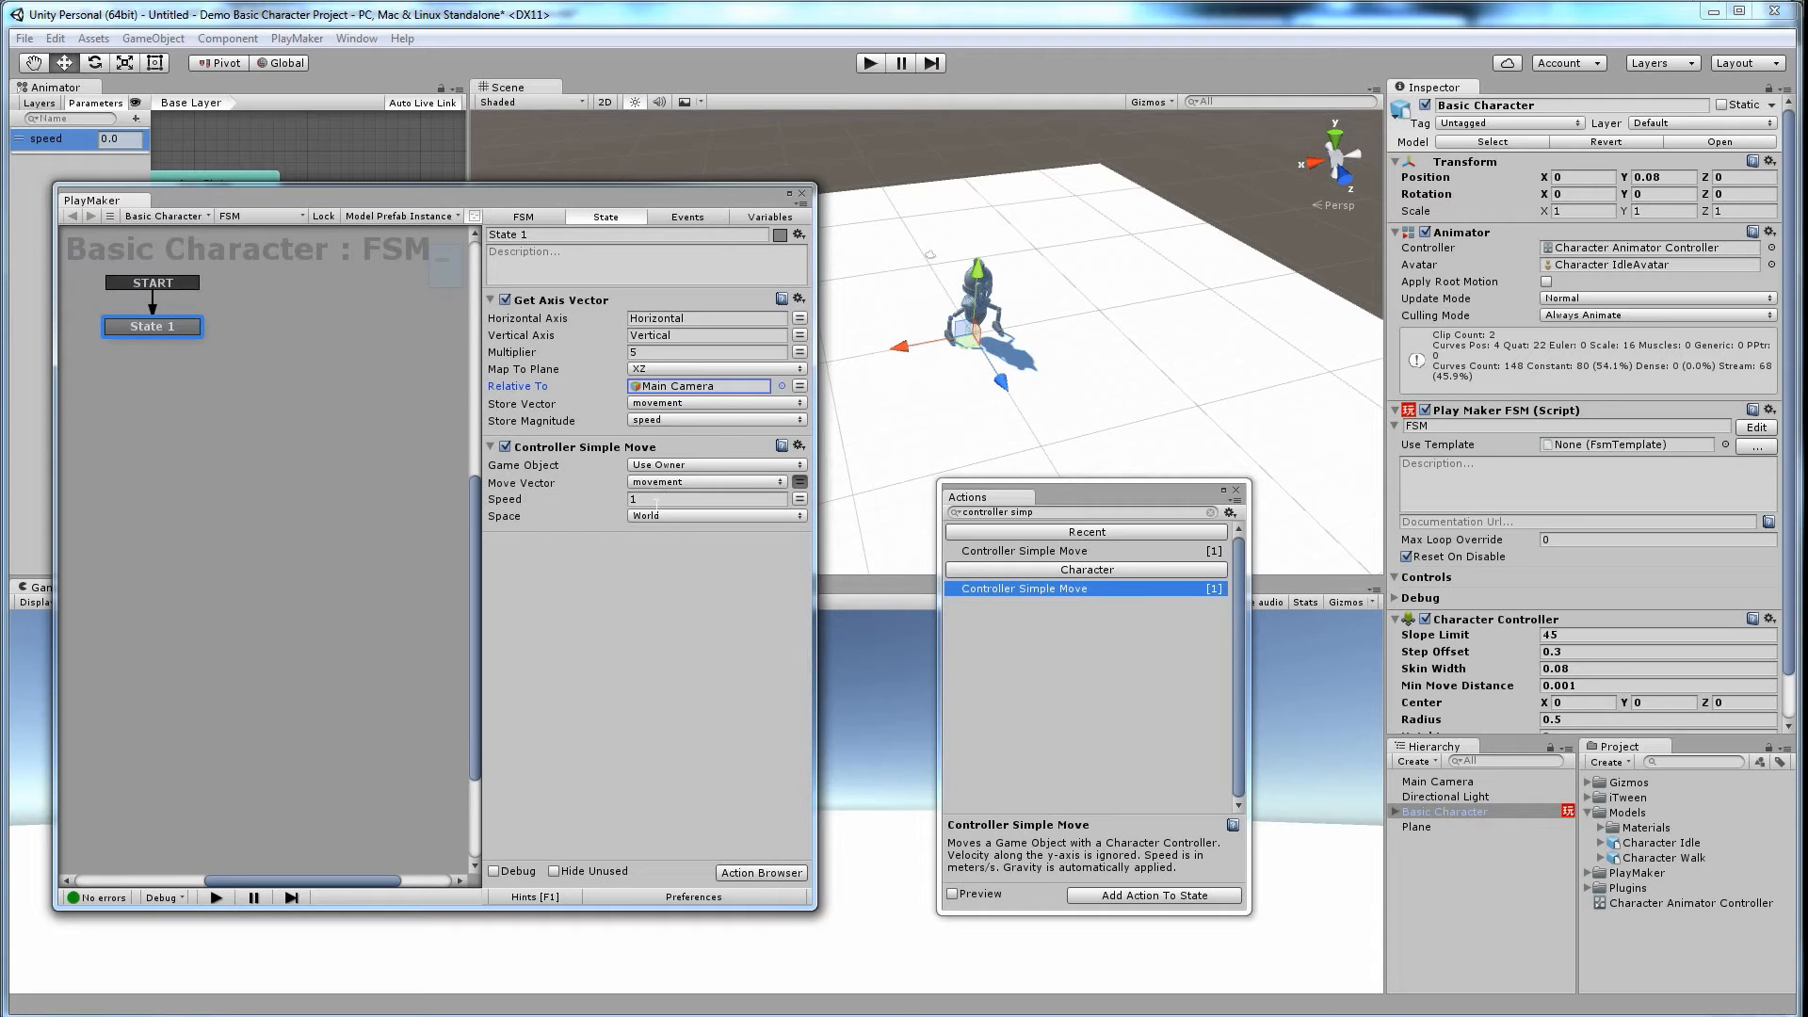
Step: Find the Smooth Look At Direction action and add it to State 1 below Controller Simple Move
{"action": "left_click", "coordinate": [1050, 513]}
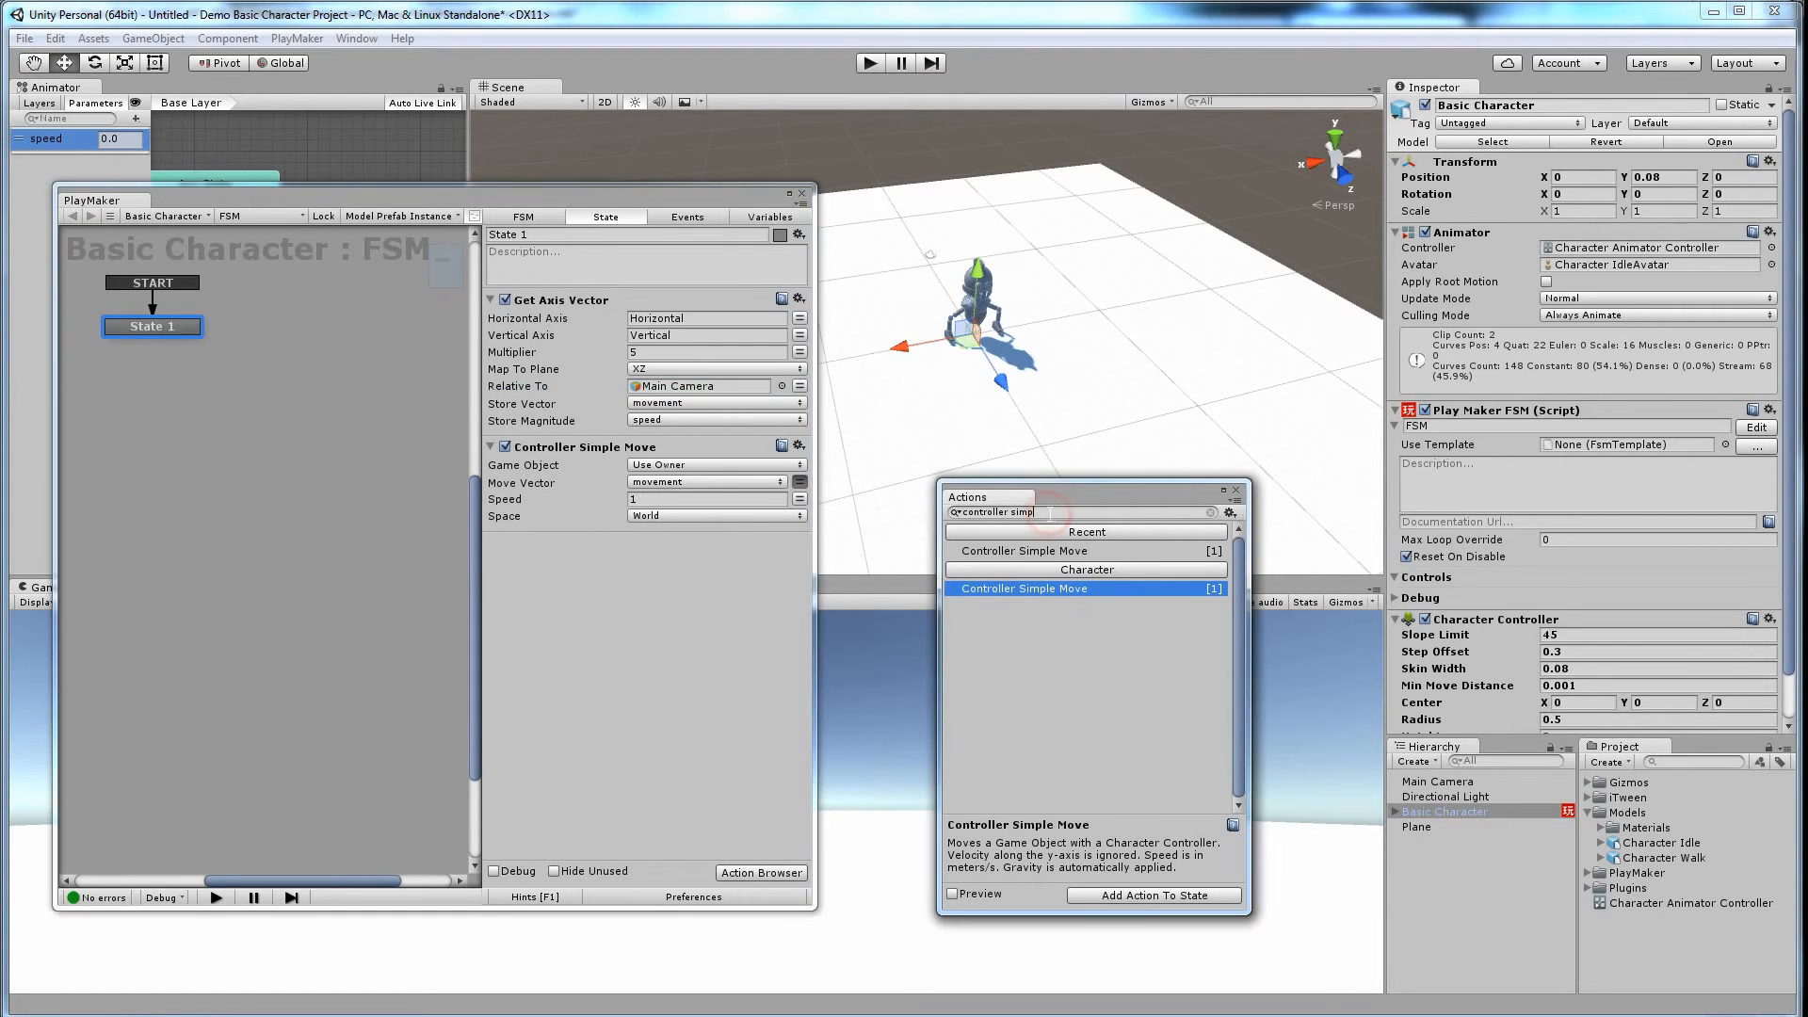
{"action": "left_click_drag", "start_coordinate": [1049, 513], "coordinate": [949, 516]}
{"action": "type", "text": "smooth lo"}
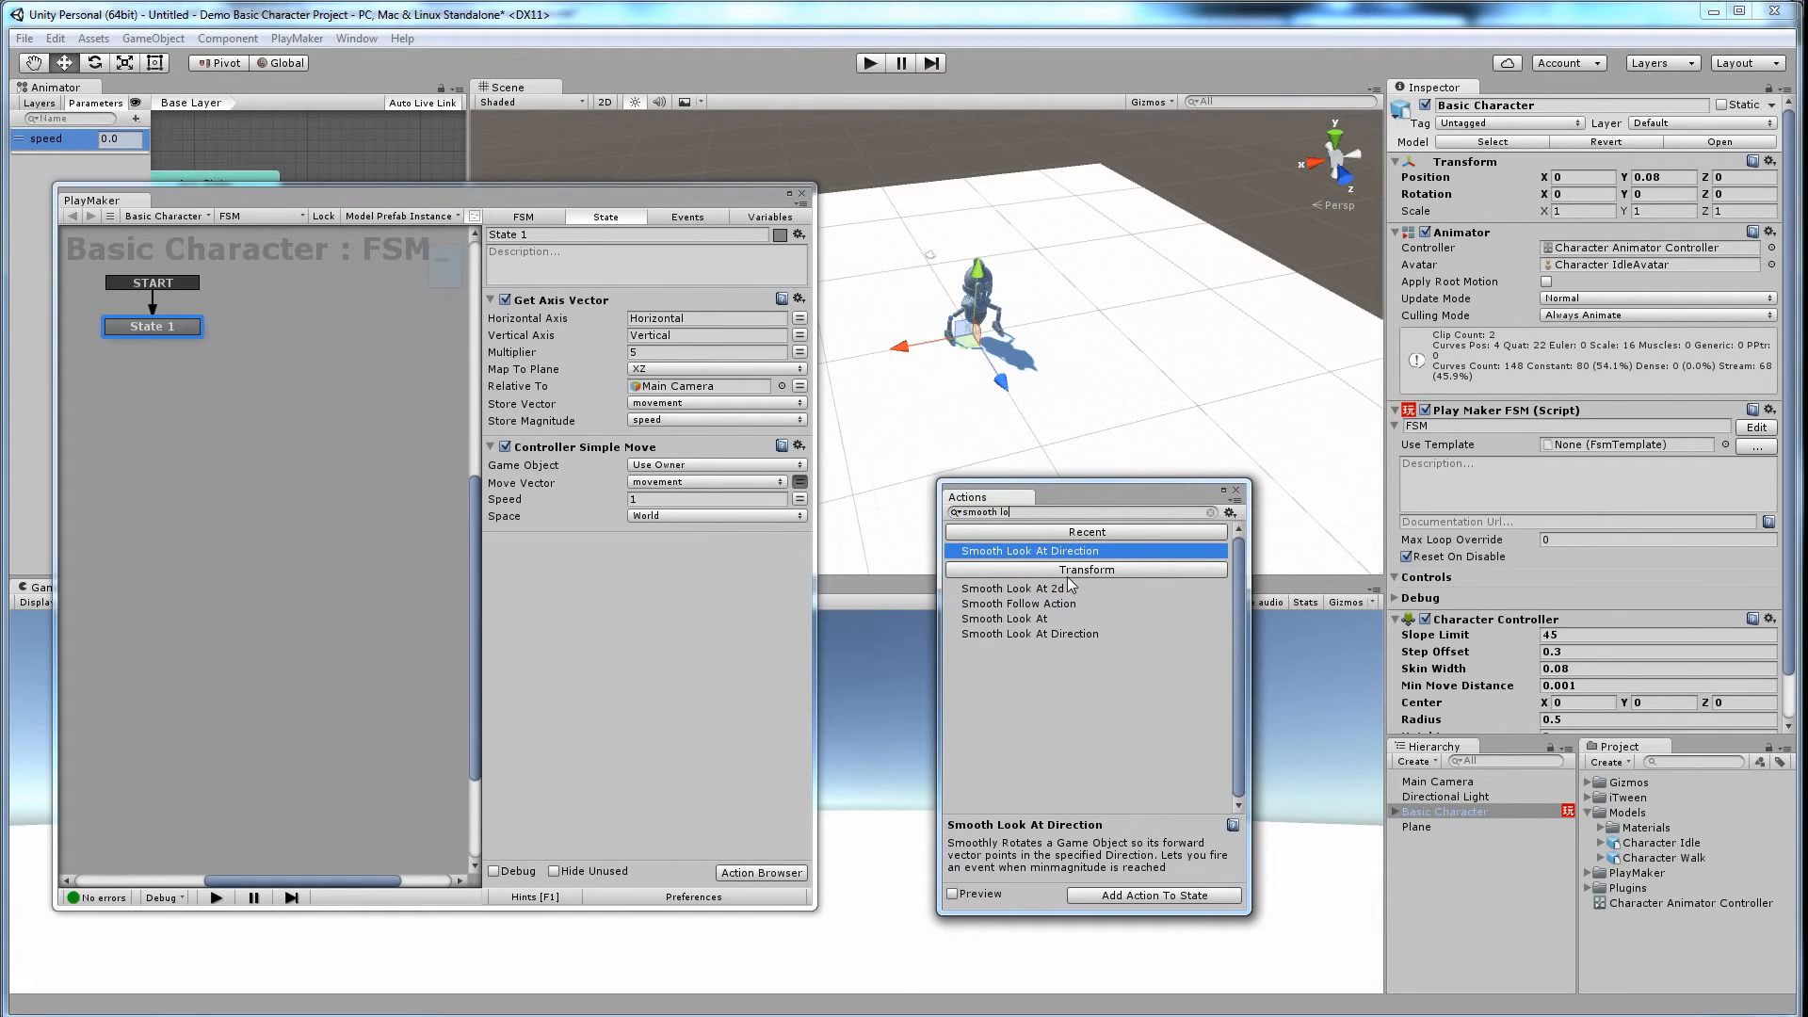
{"action": "left_click_drag", "start_coordinate": [1068, 634], "coordinate": [726, 694]}
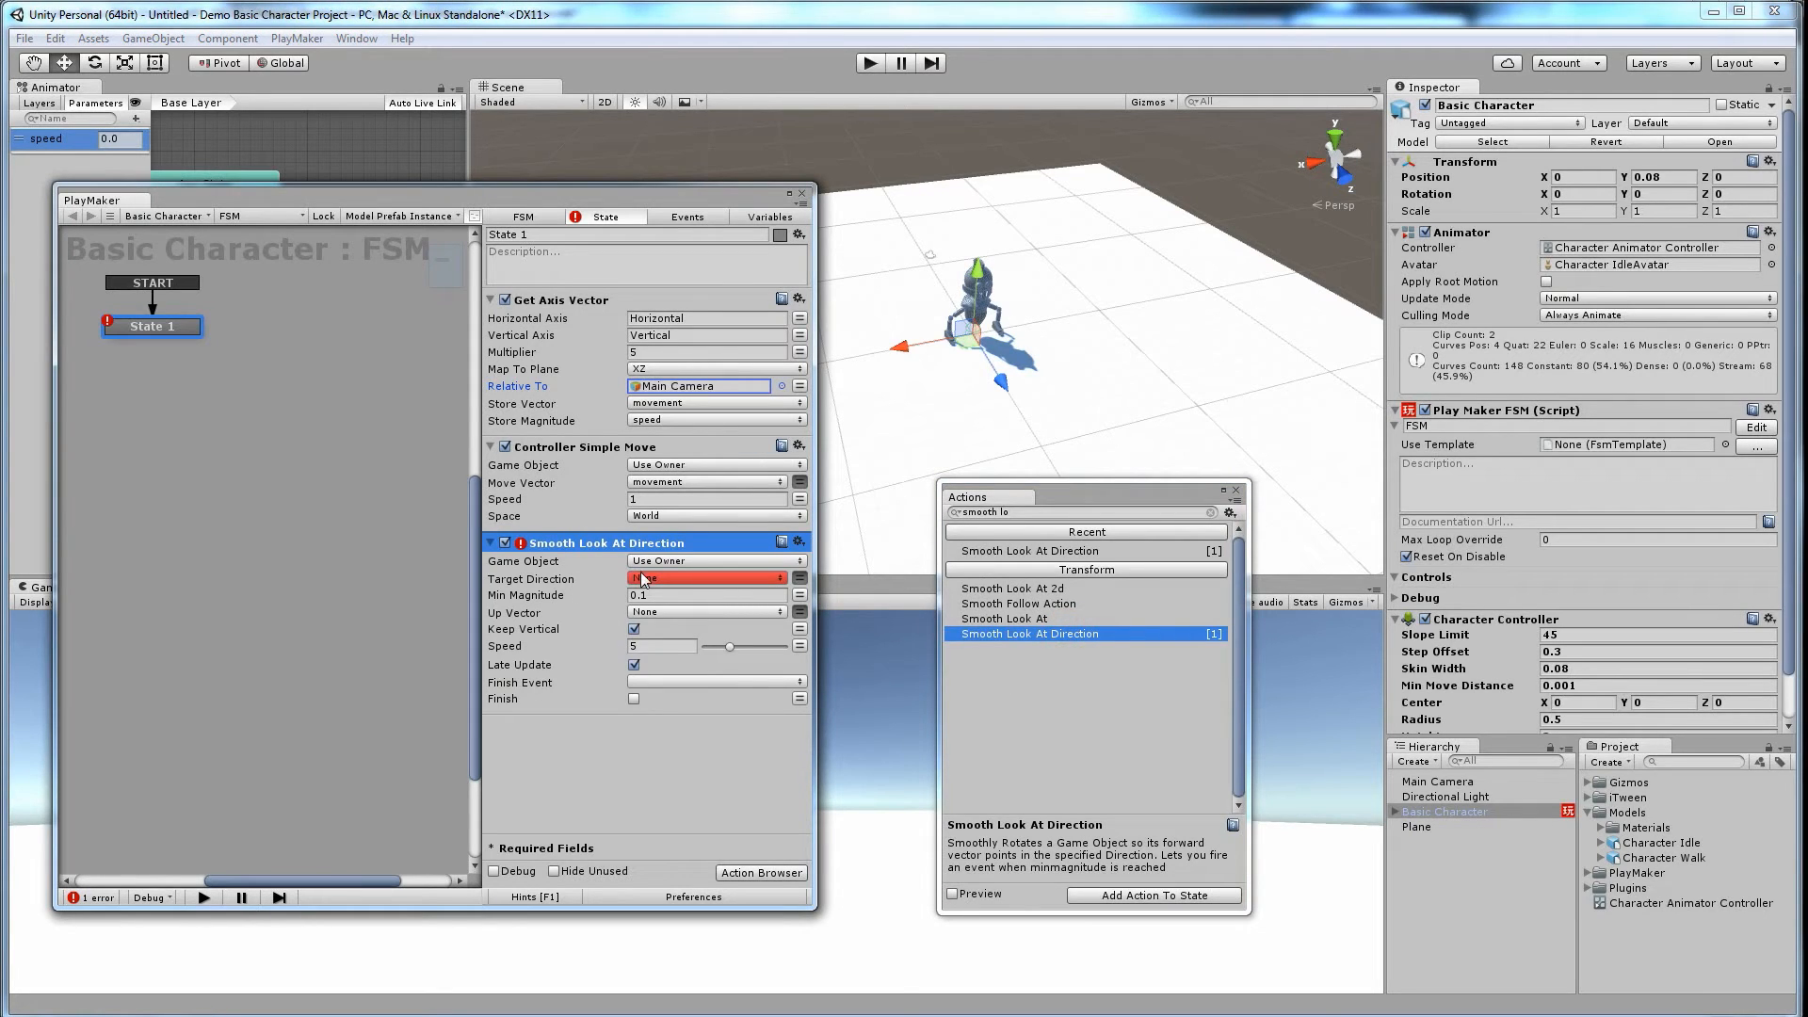
Step: Set Smooth Look At Direction's target direction to the movement variable and its speed to 2
{"action": "left_click", "coordinate": [657, 578]}
{"action": "left_click", "coordinate": [672, 619]}
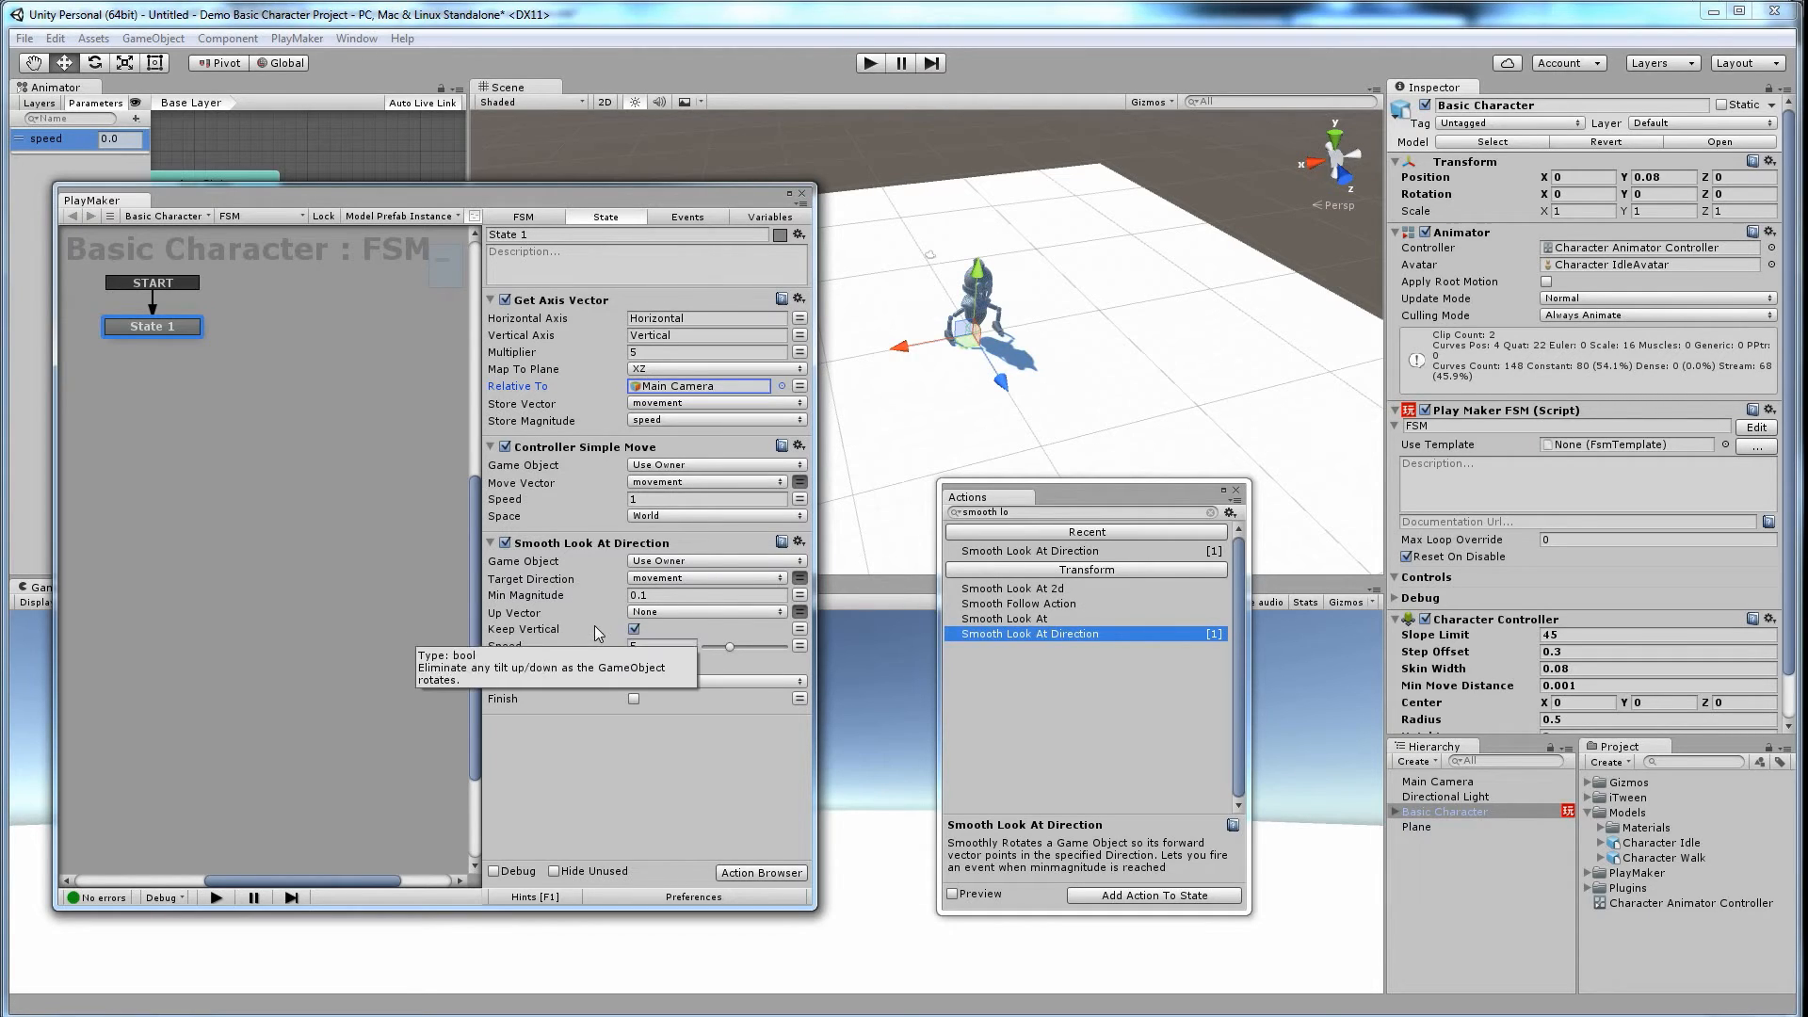
{"action": "left_click", "coordinate": [662, 646]}
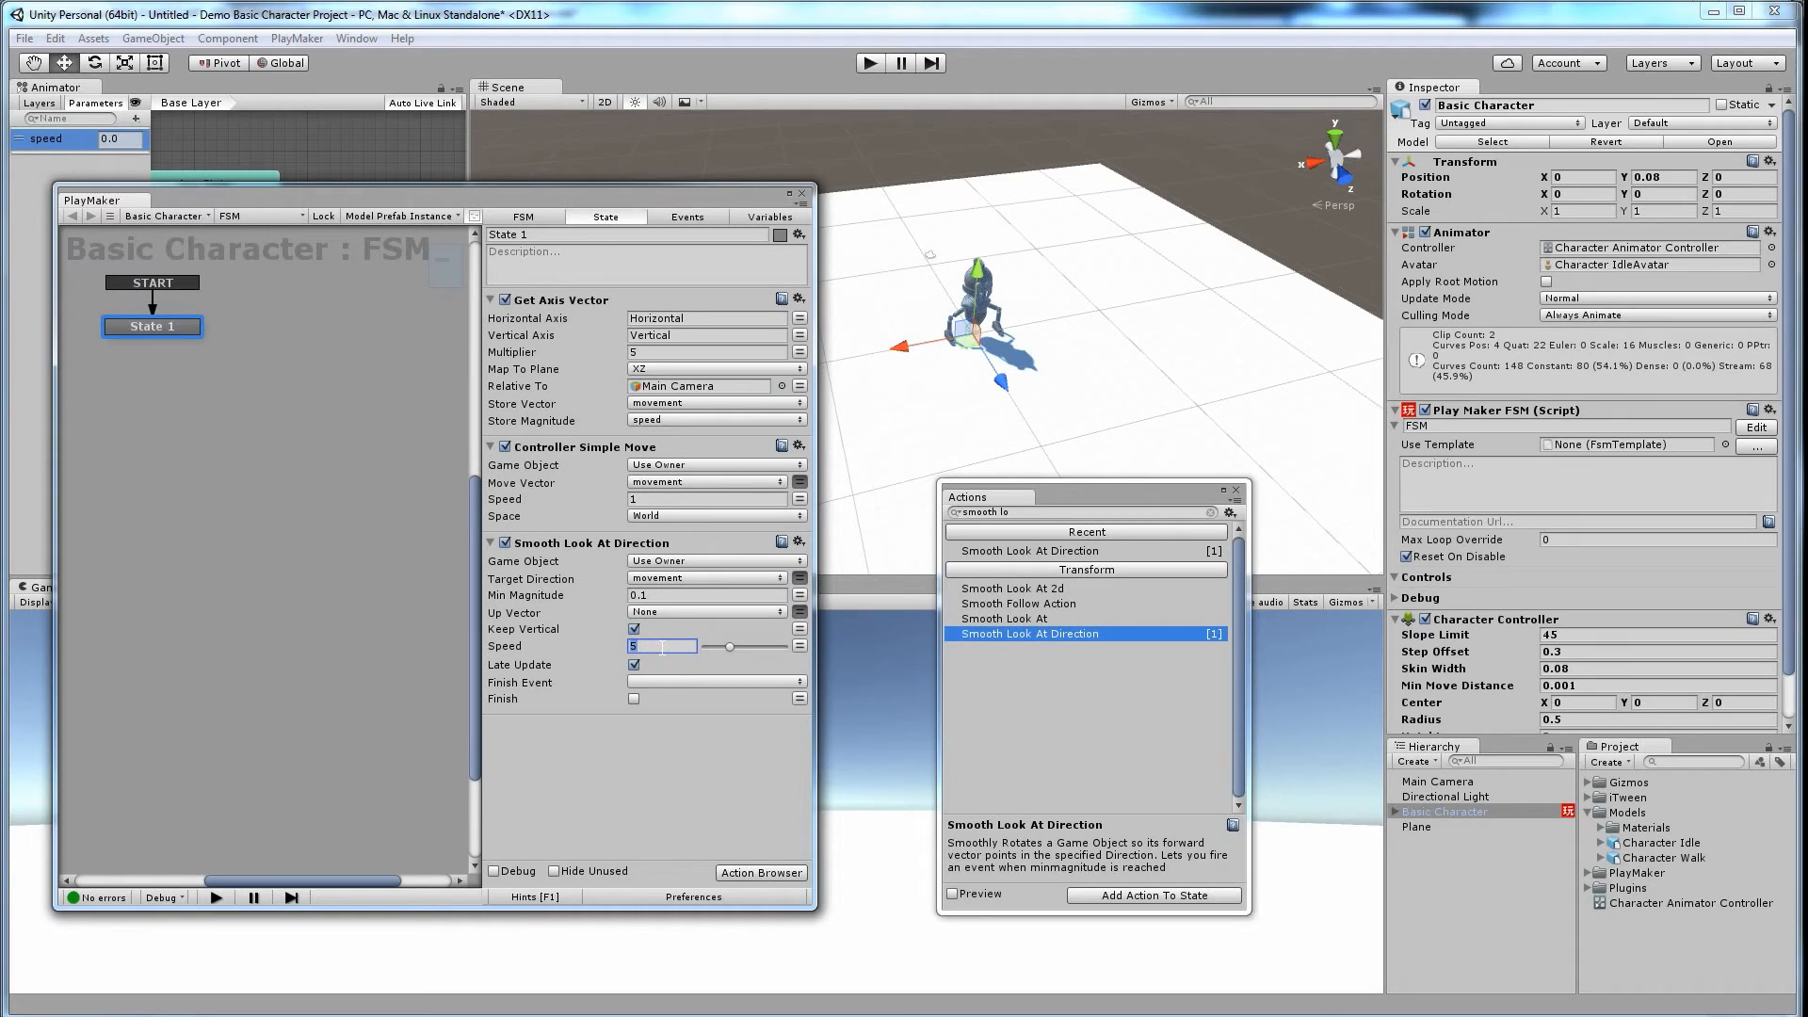
{"action": "type", "text": "2"}
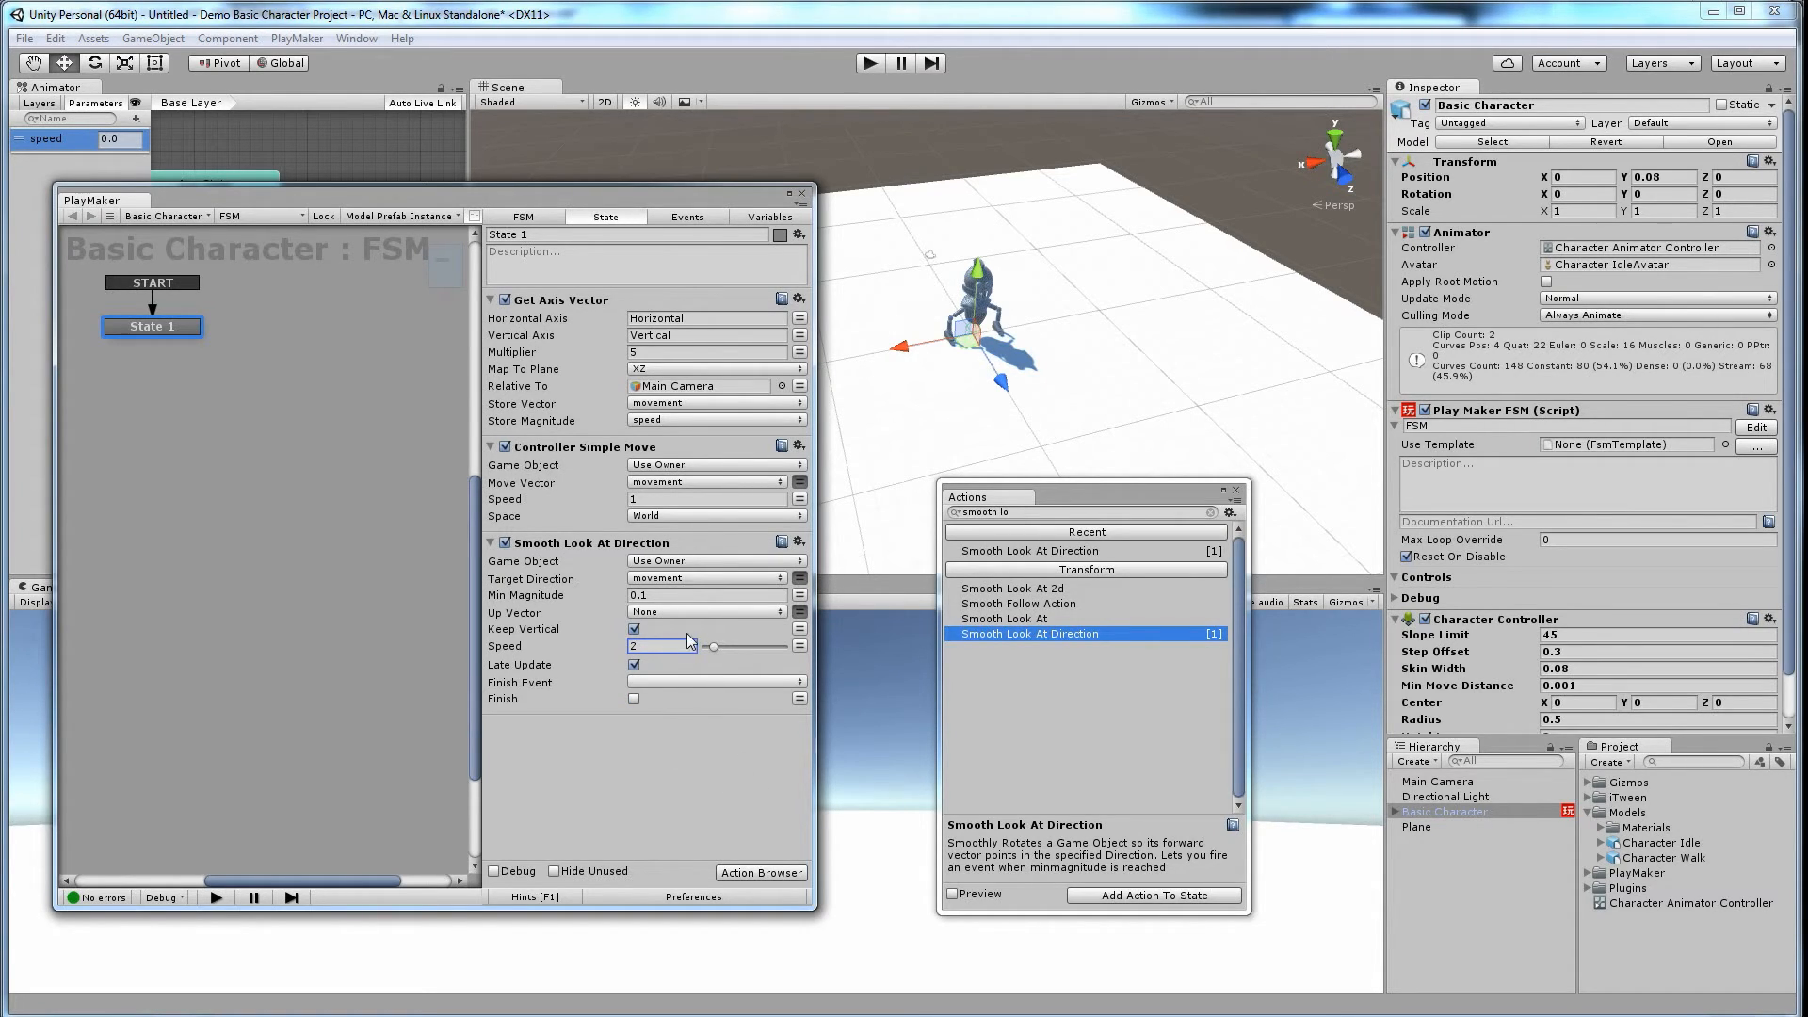
Step: Find the Set Animator Float action and add it to State 1
{"action": "left_click", "coordinate": [1016, 512]}
{"action": "type", "text": "set anim"}
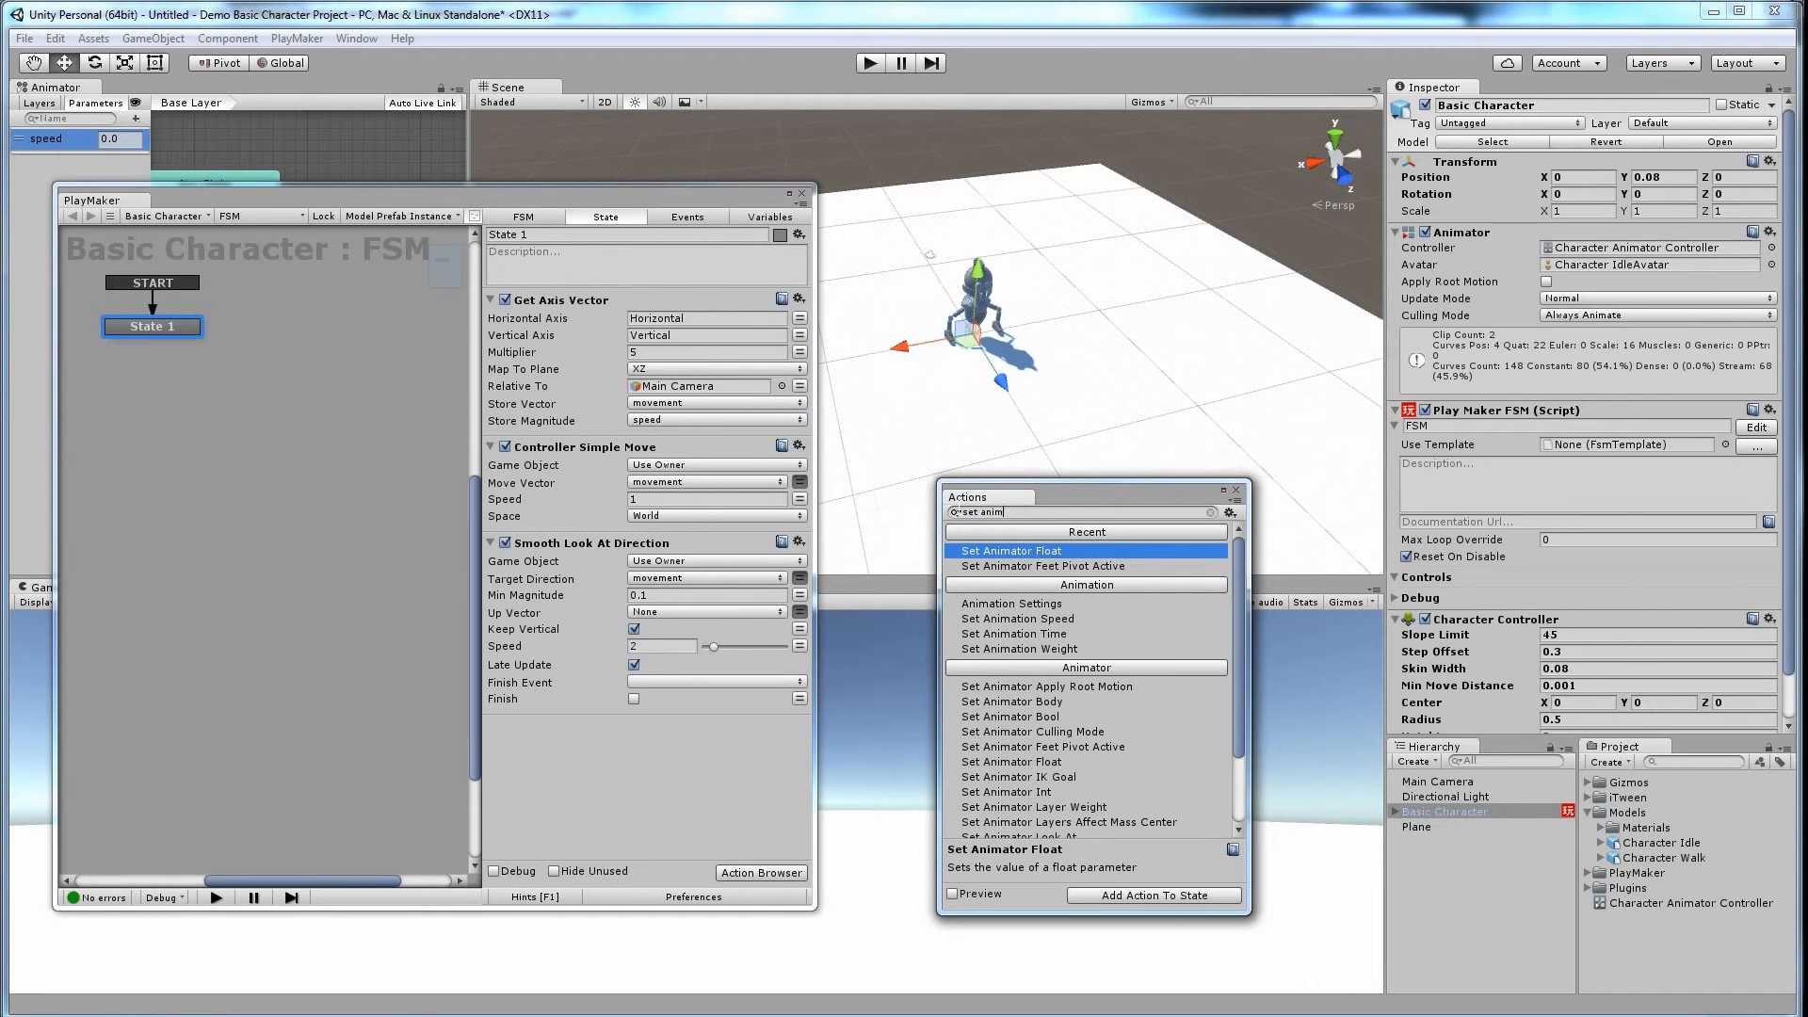
{"action": "type", "text": "ator fl"}
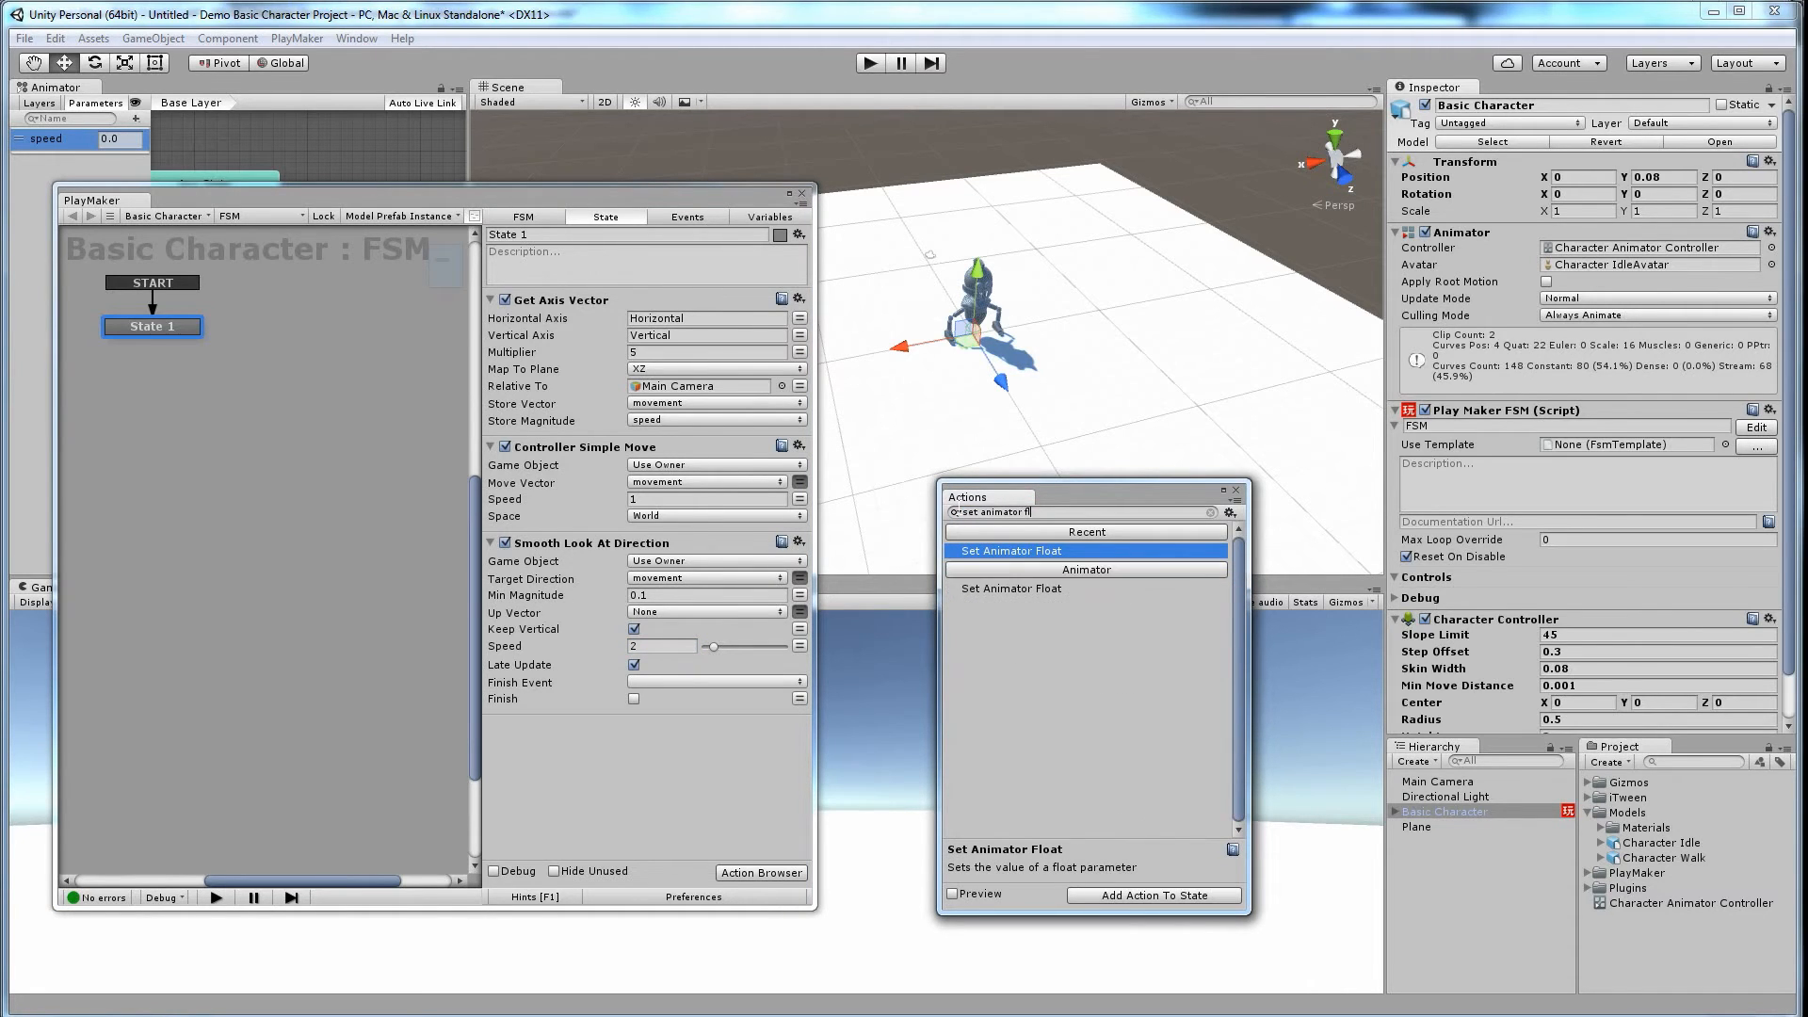
{"action": "mouse_move", "coordinate": [1042, 587]}
{"action": "left_mouse_down"}
{"action": "mouse_move", "coordinate": [1021, 621]}
{"action": "mouse_move", "coordinate": [642, 767]}
{"action": "left_mouse_up"}
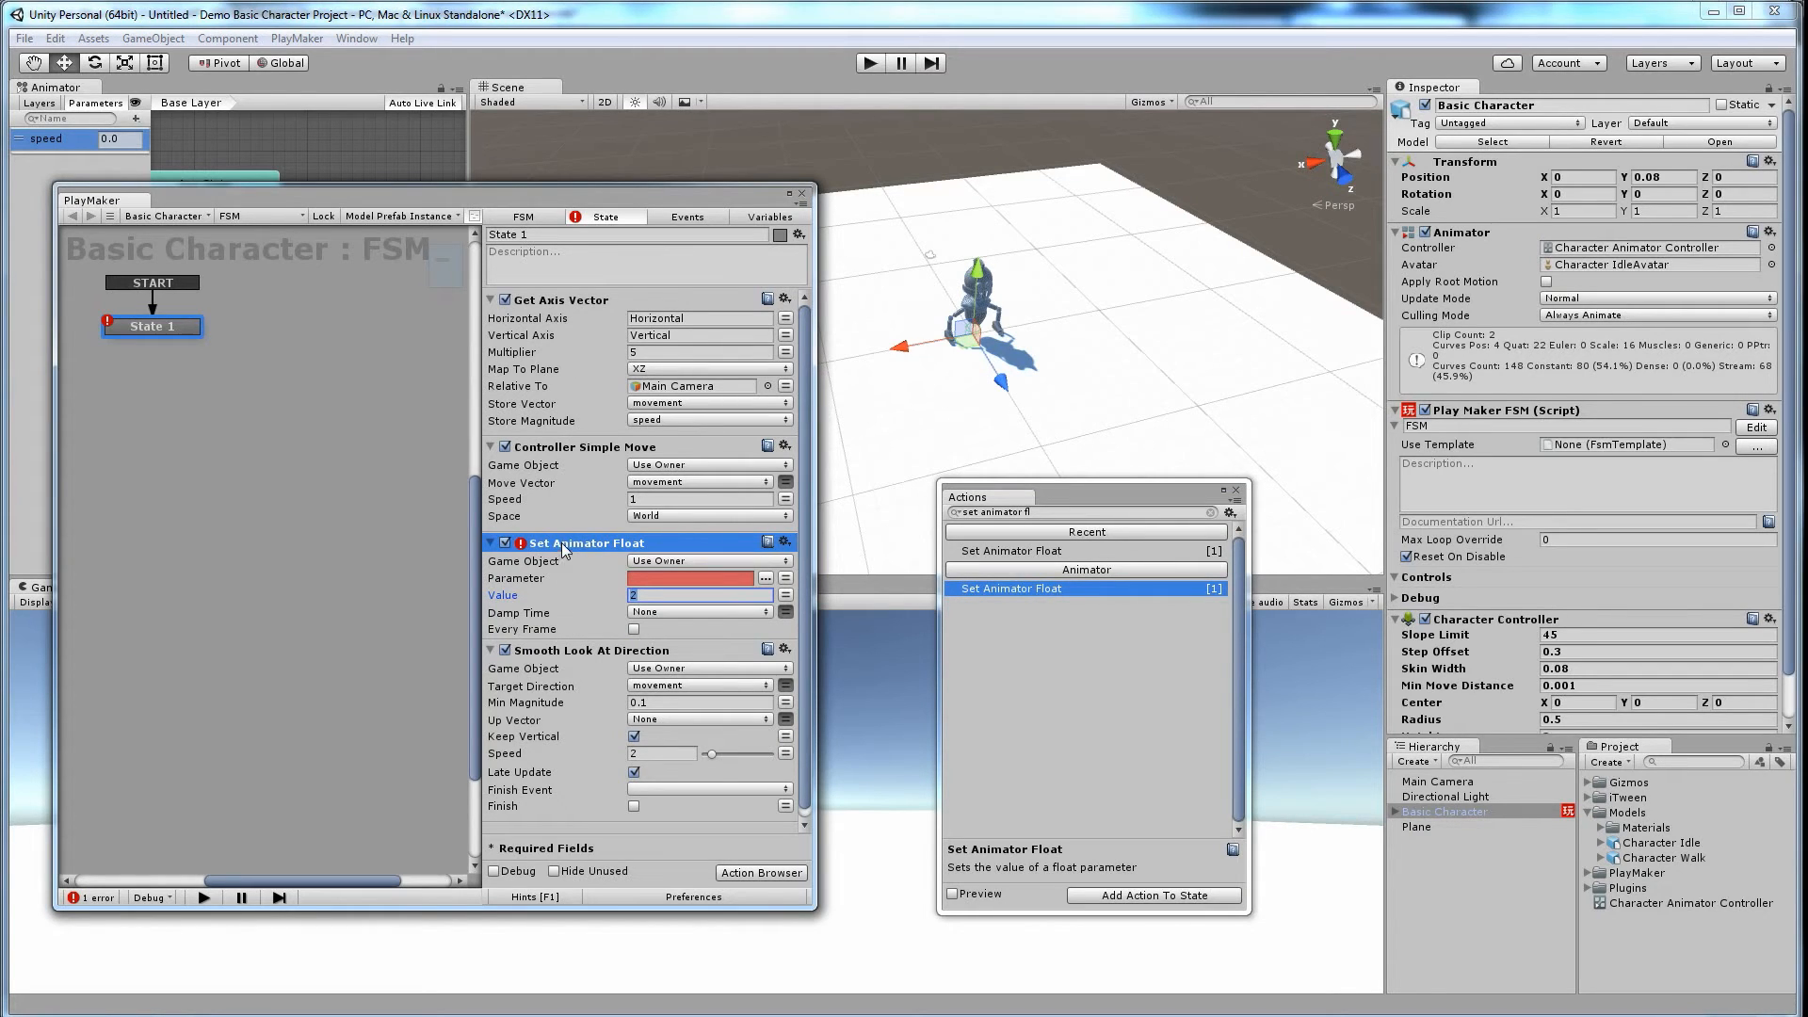
Step: Move Set Animator Float below Smooth Look At Direction and set its parameter to speed
{"action": "left_click_drag", "start_coordinate": [561, 542], "coordinate": [561, 824]}
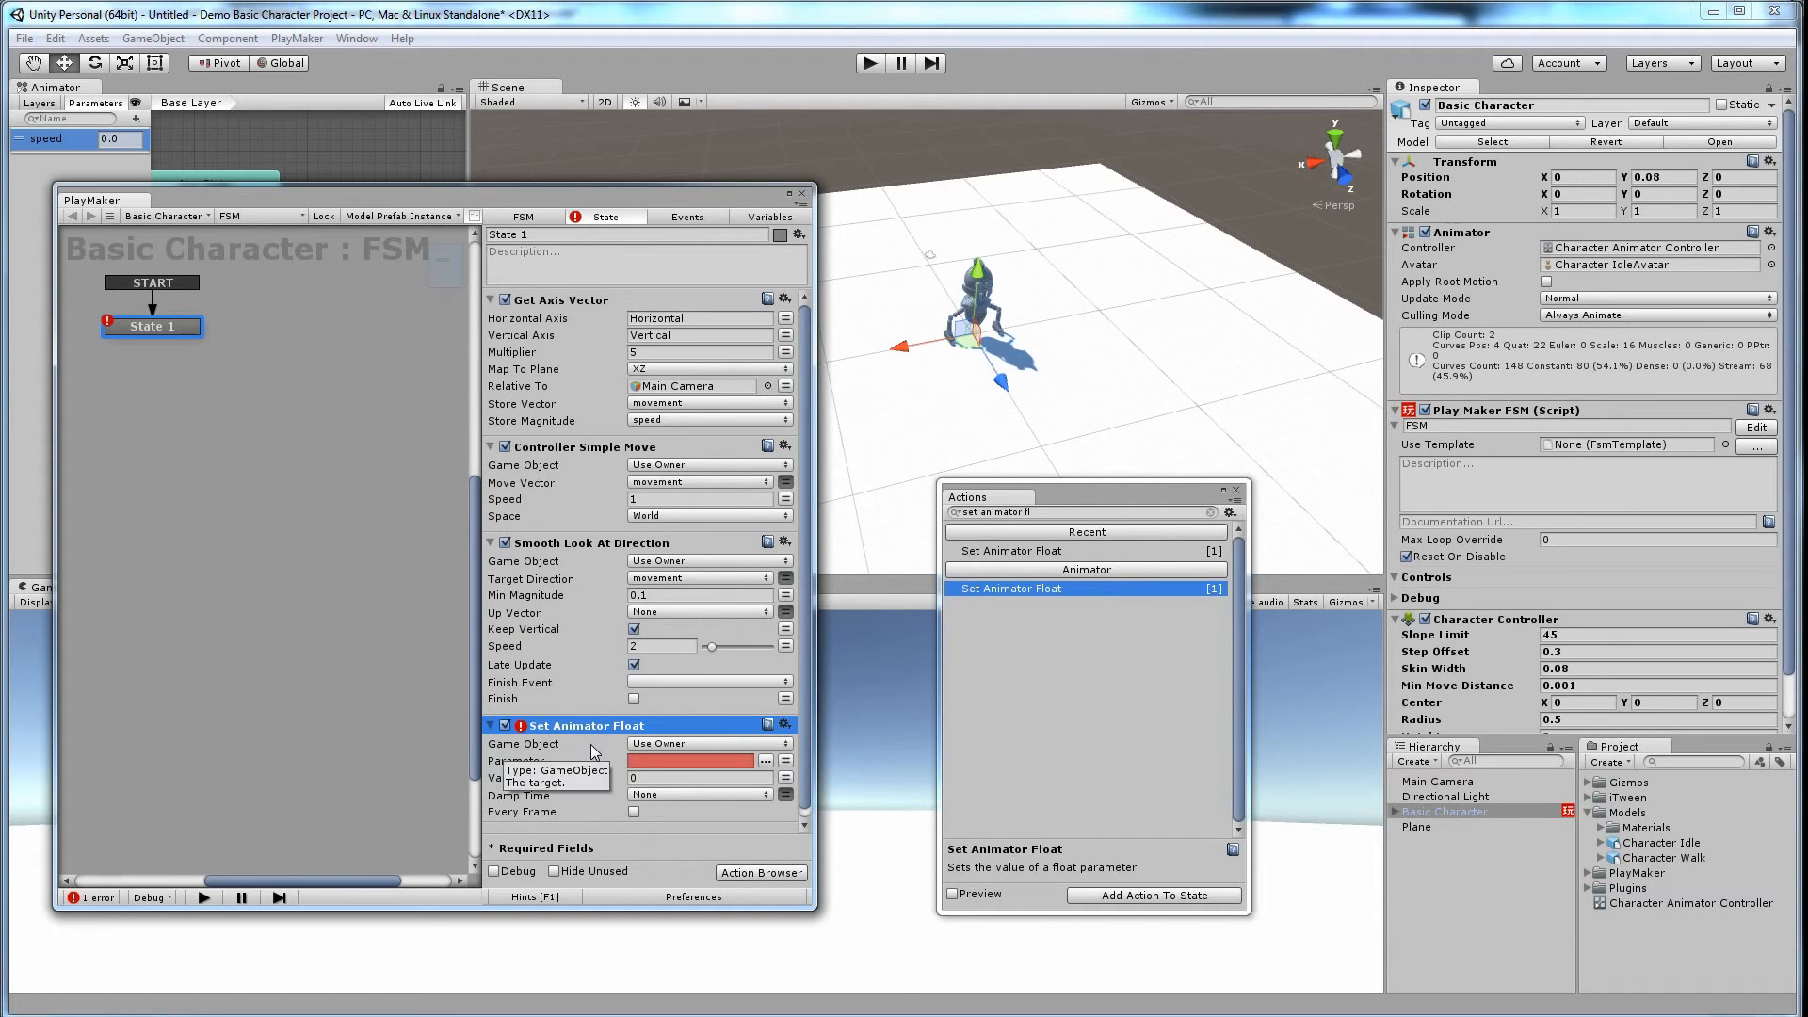
{"action": "left_click", "coordinate": [643, 760]}
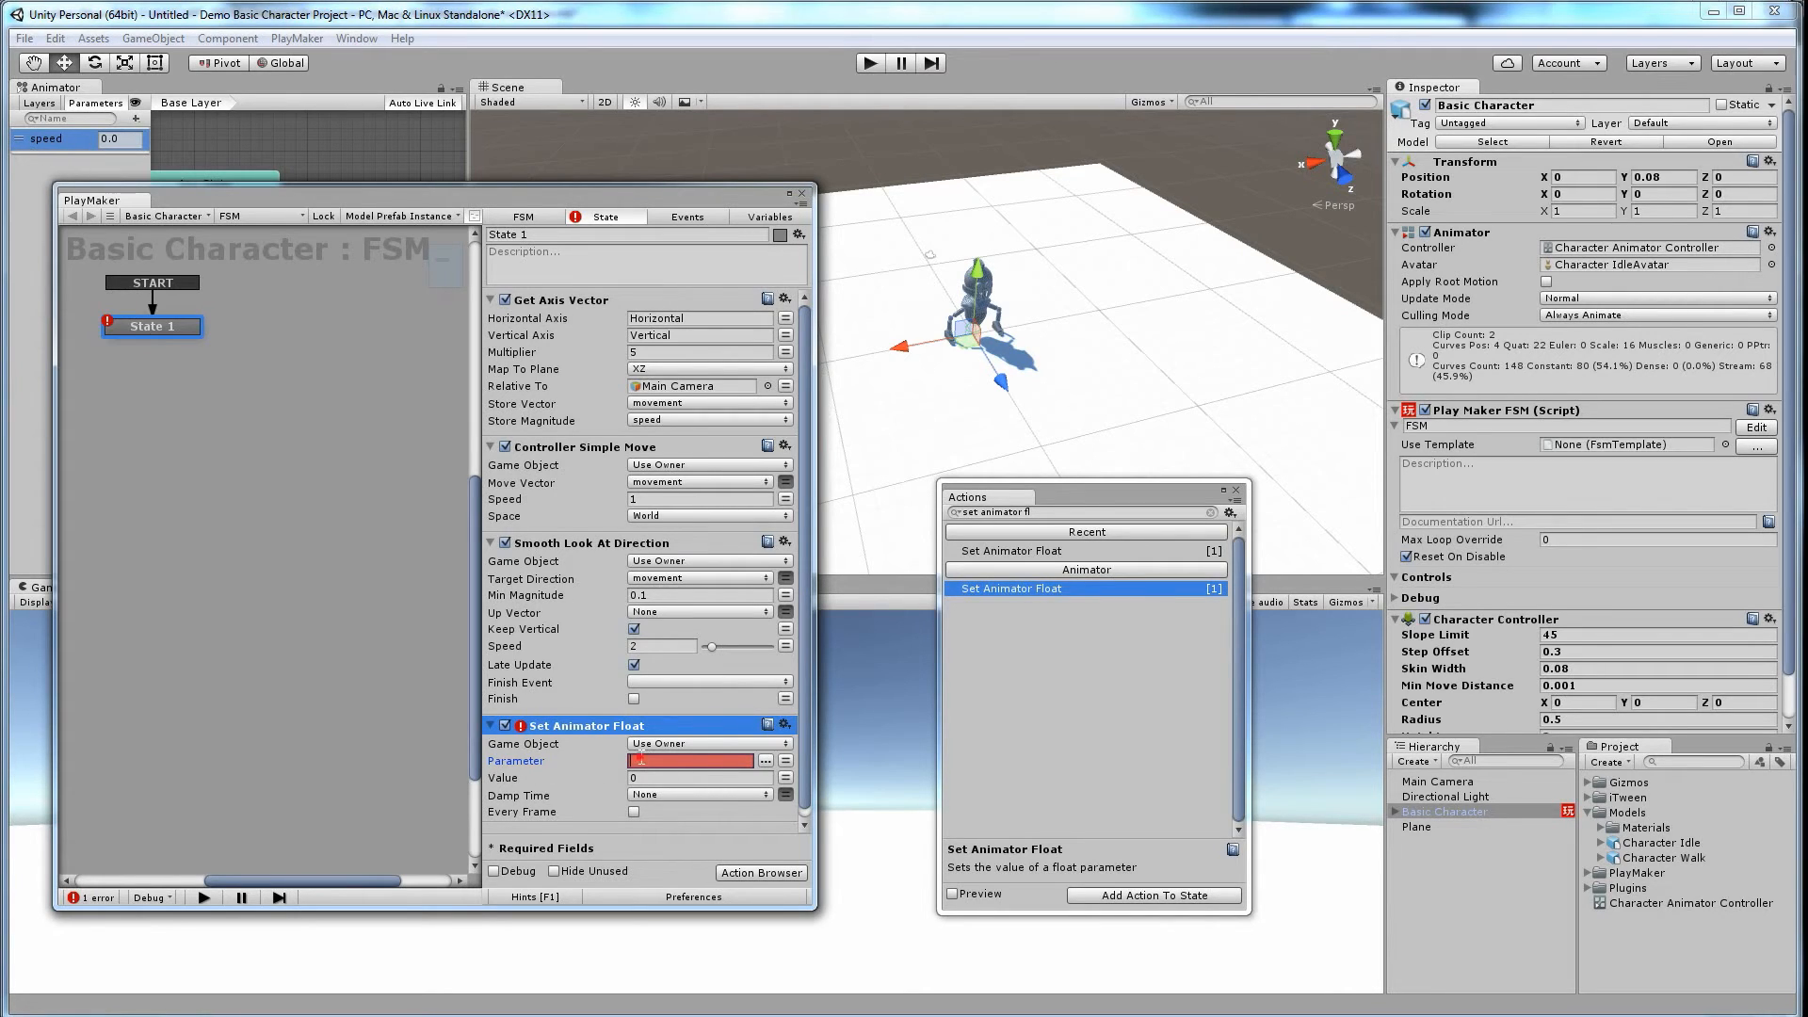
{"action": "type", "text": "speed"}
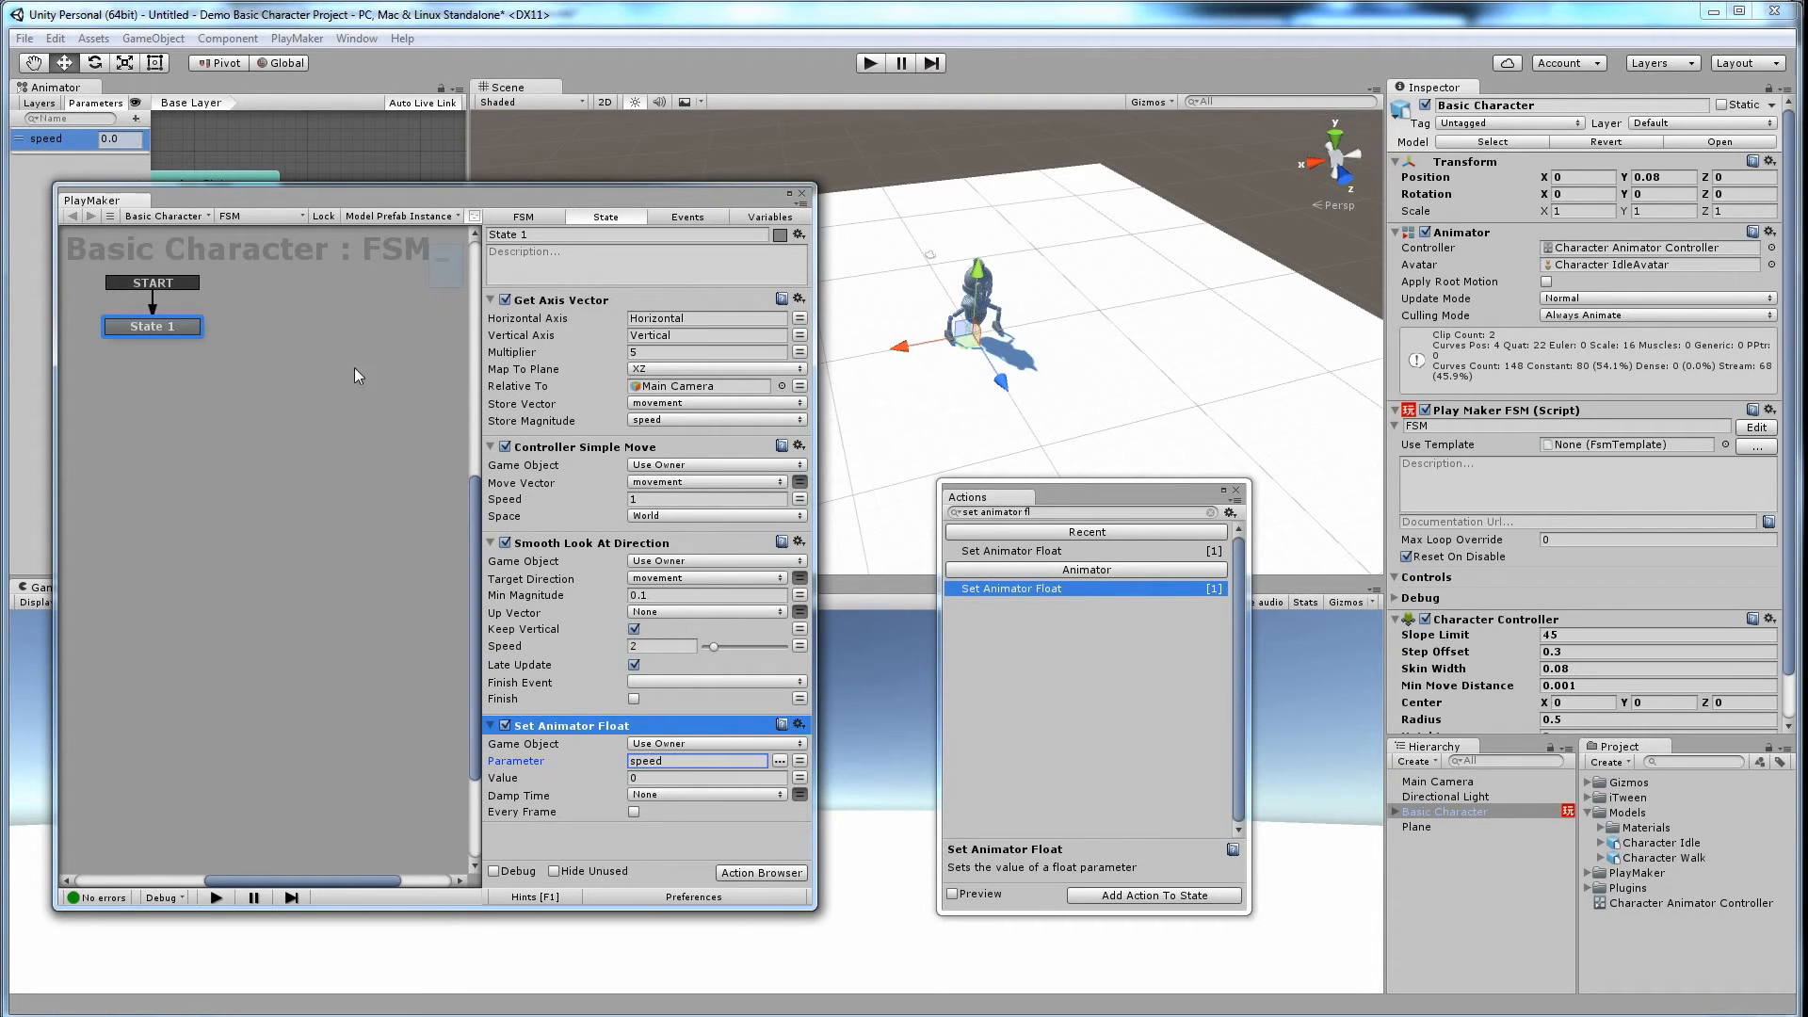
Step: Set Set Animator Float's value to the speed variable and make the action run every frame
{"action": "left_click", "coordinate": [648, 778]}
{"action": "left_click", "coordinate": [799, 778]}
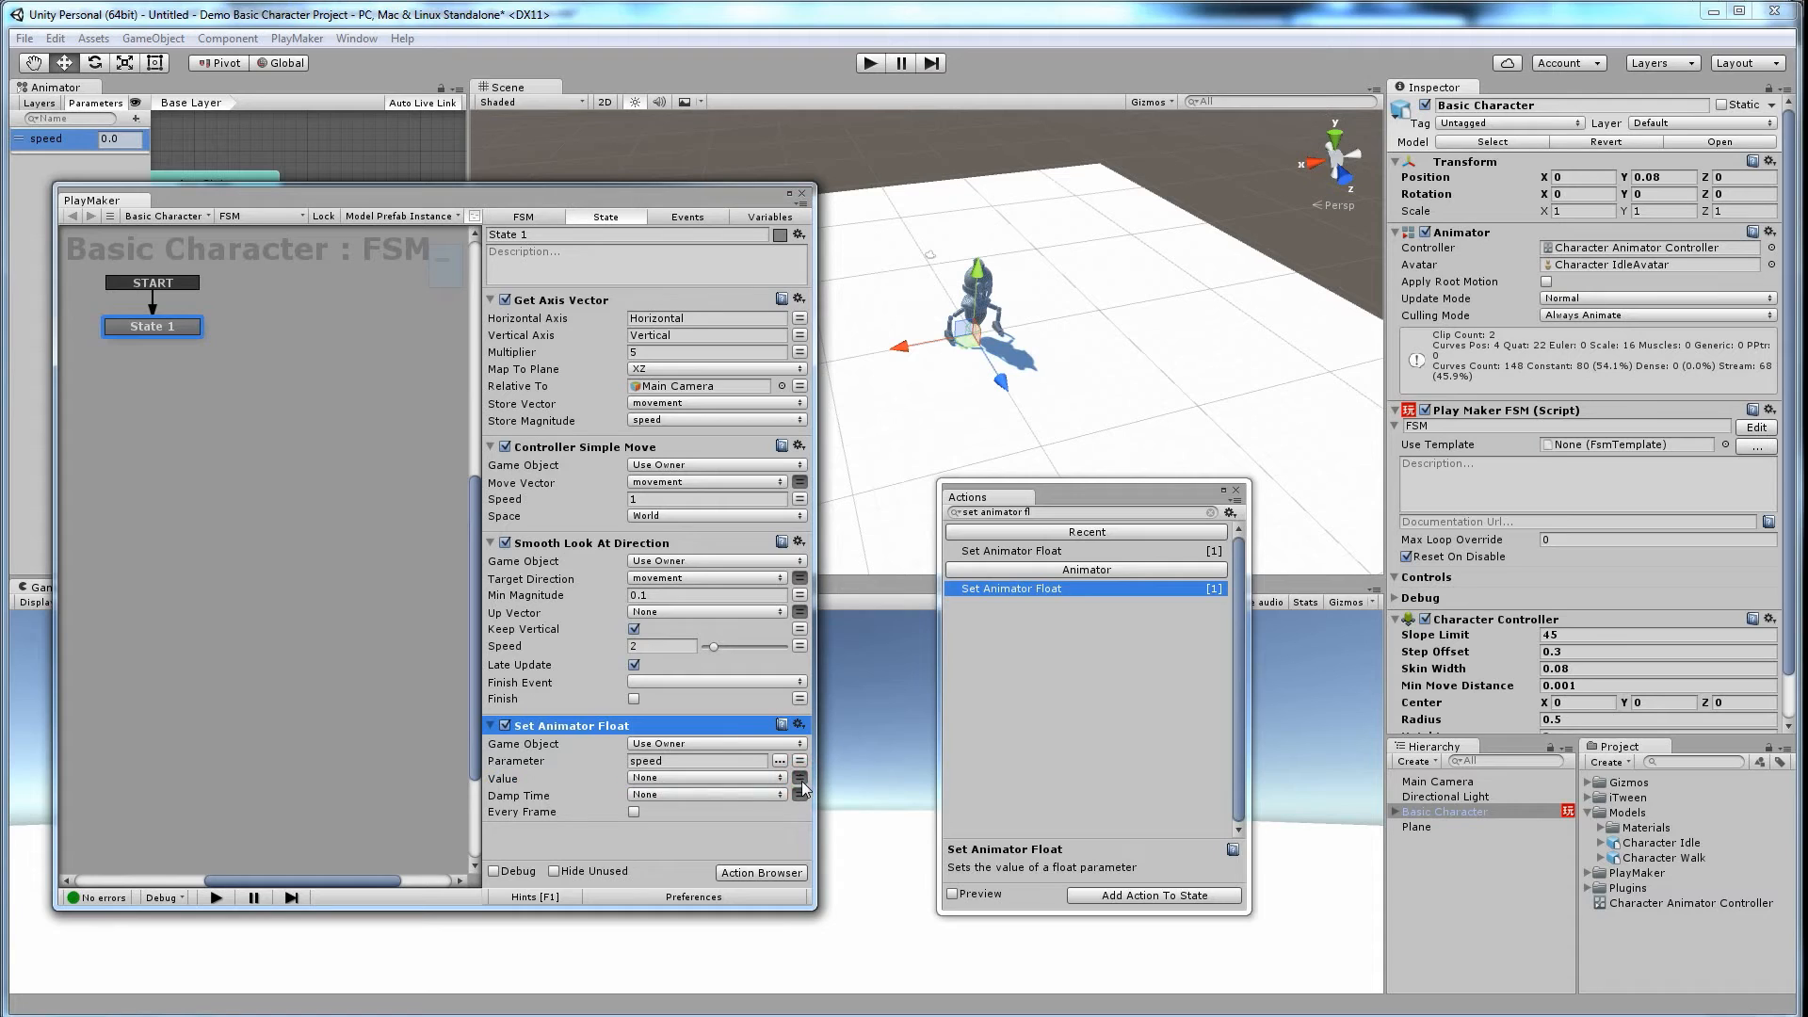
{"action": "left_click", "coordinate": [800, 777]}
{"action": "left_click", "coordinate": [800, 777]}
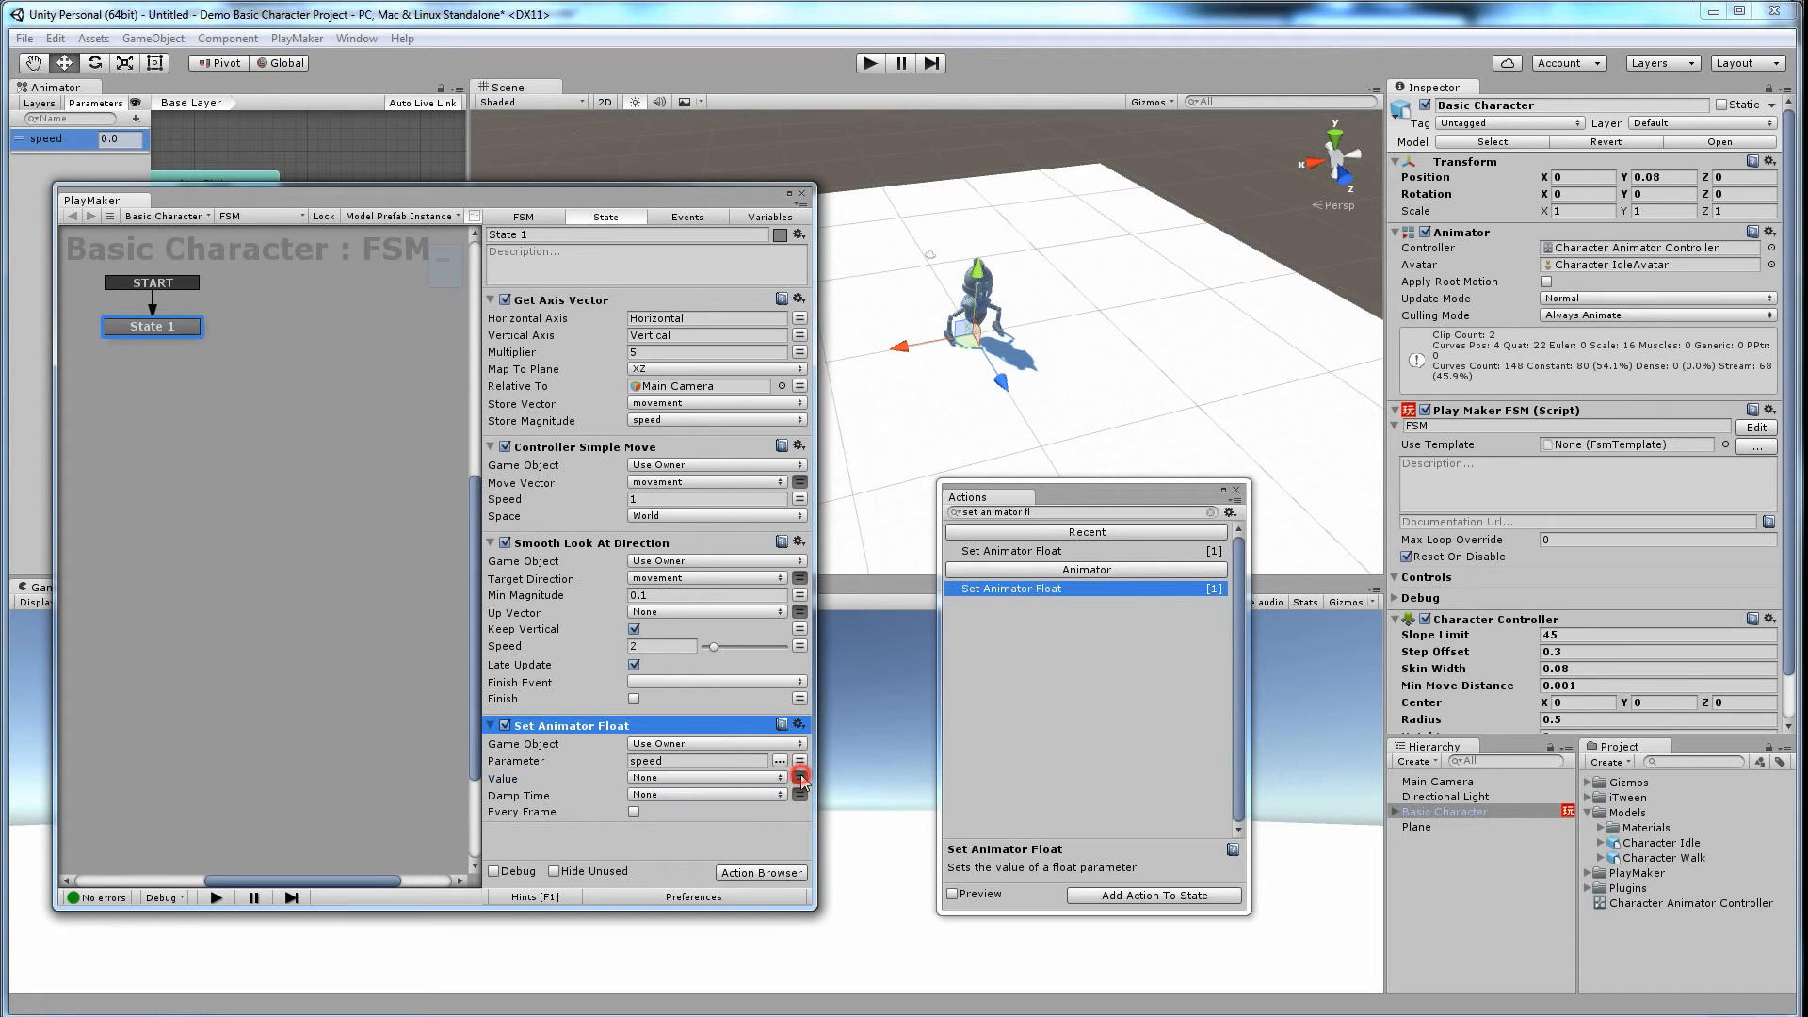
{"action": "left_click", "coordinate": [713, 778]}
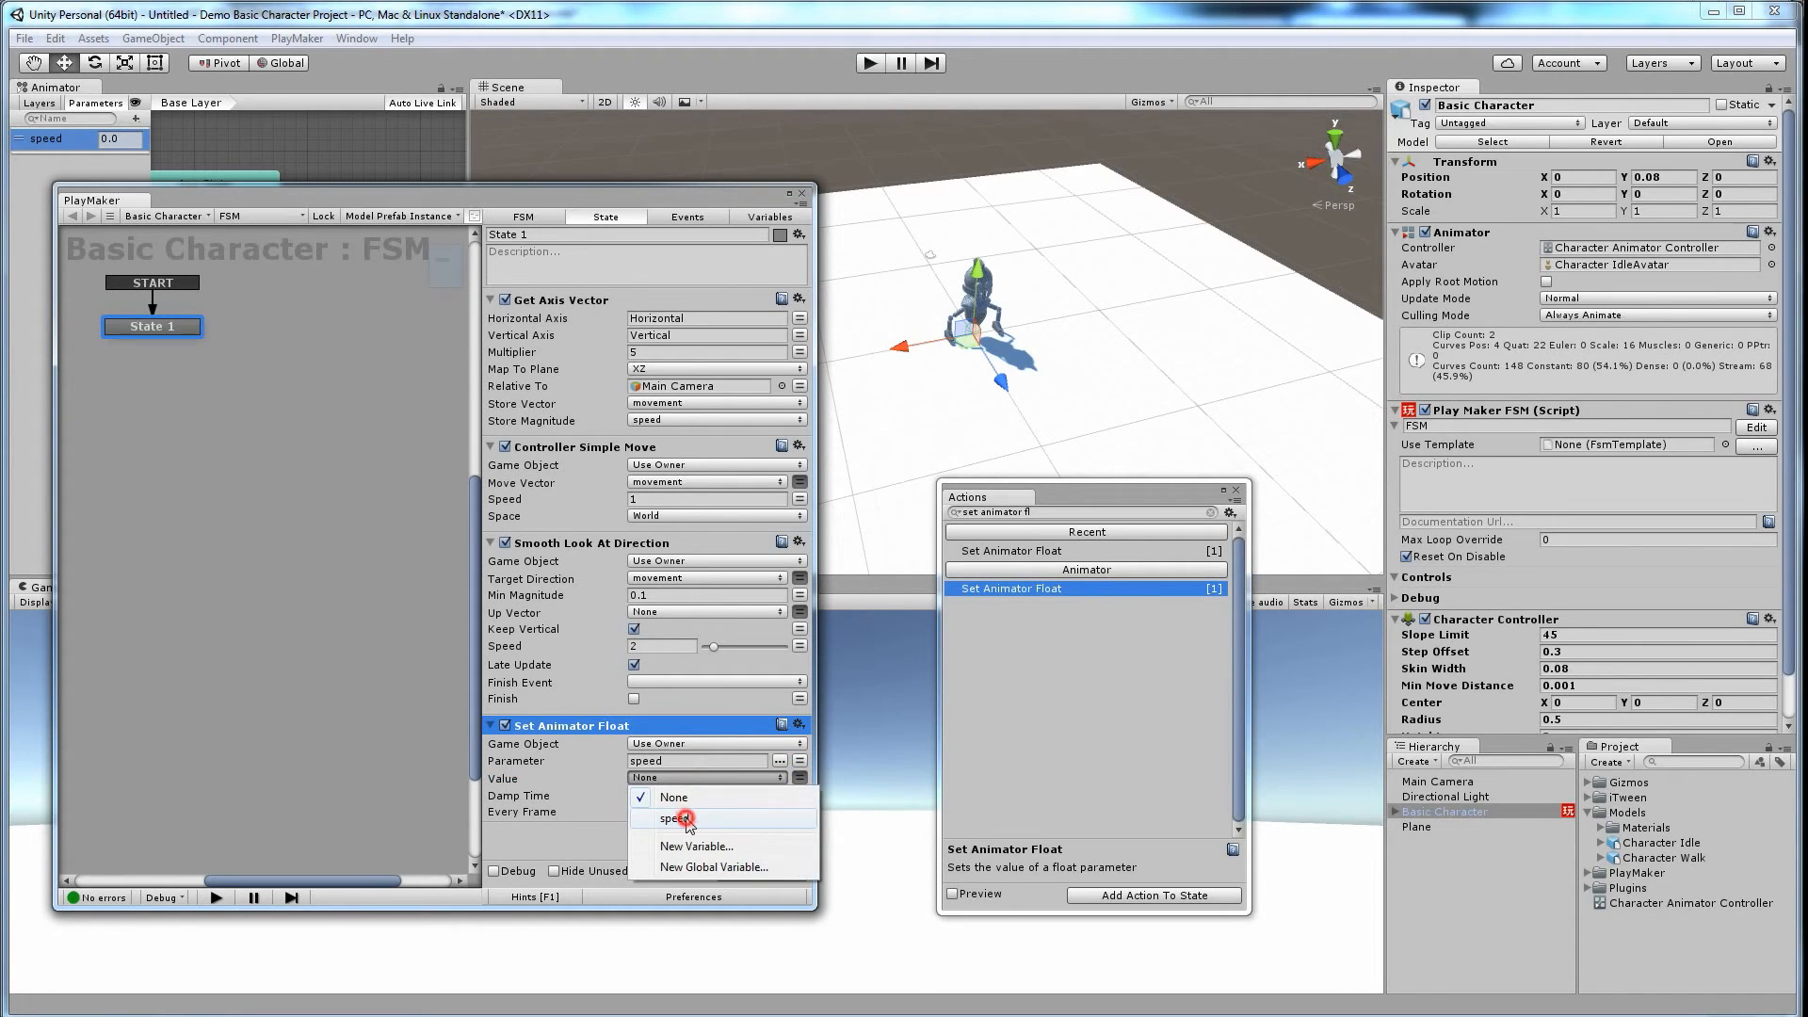
{"action": "left_click", "coordinate": [686, 819]}
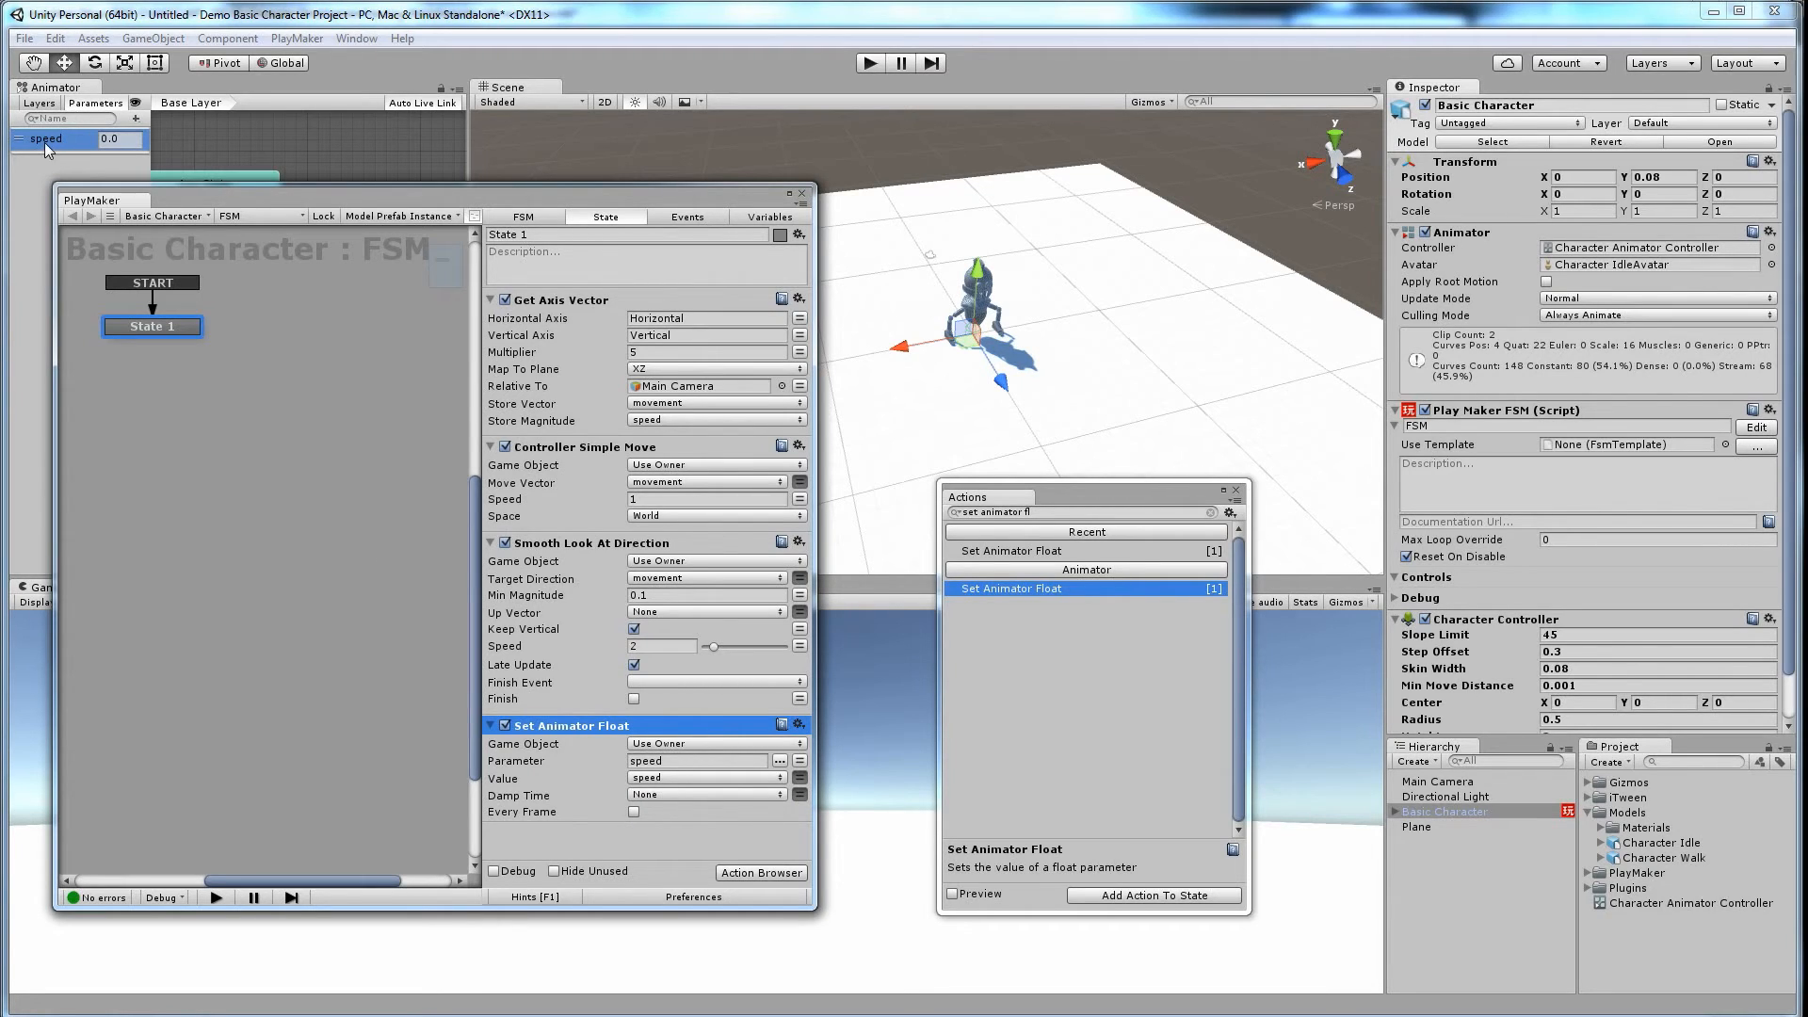
{"action": "left_click", "coordinate": [633, 811]}
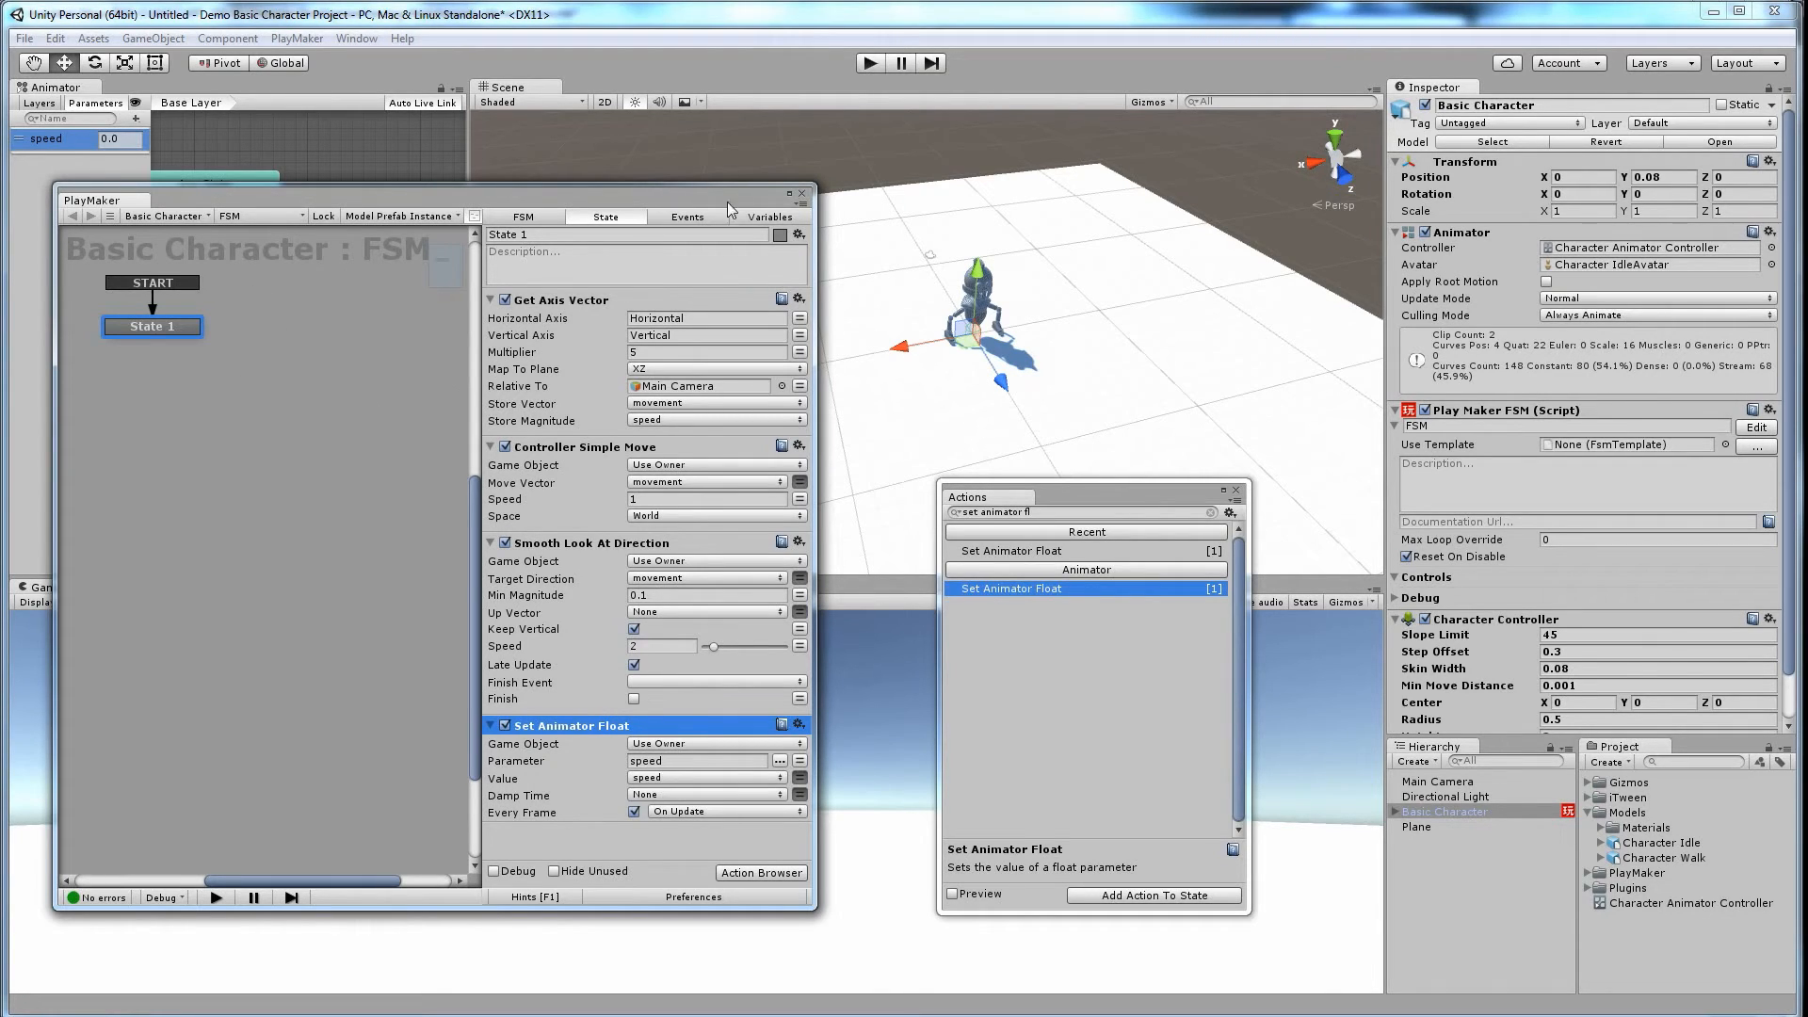
Step: Dock the PlayMaker and Actions windows alongside the Game view, and bring the Game view forward
{"action": "left_click_drag", "start_coordinate": [118, 200], "coordinate": [887, 589]}
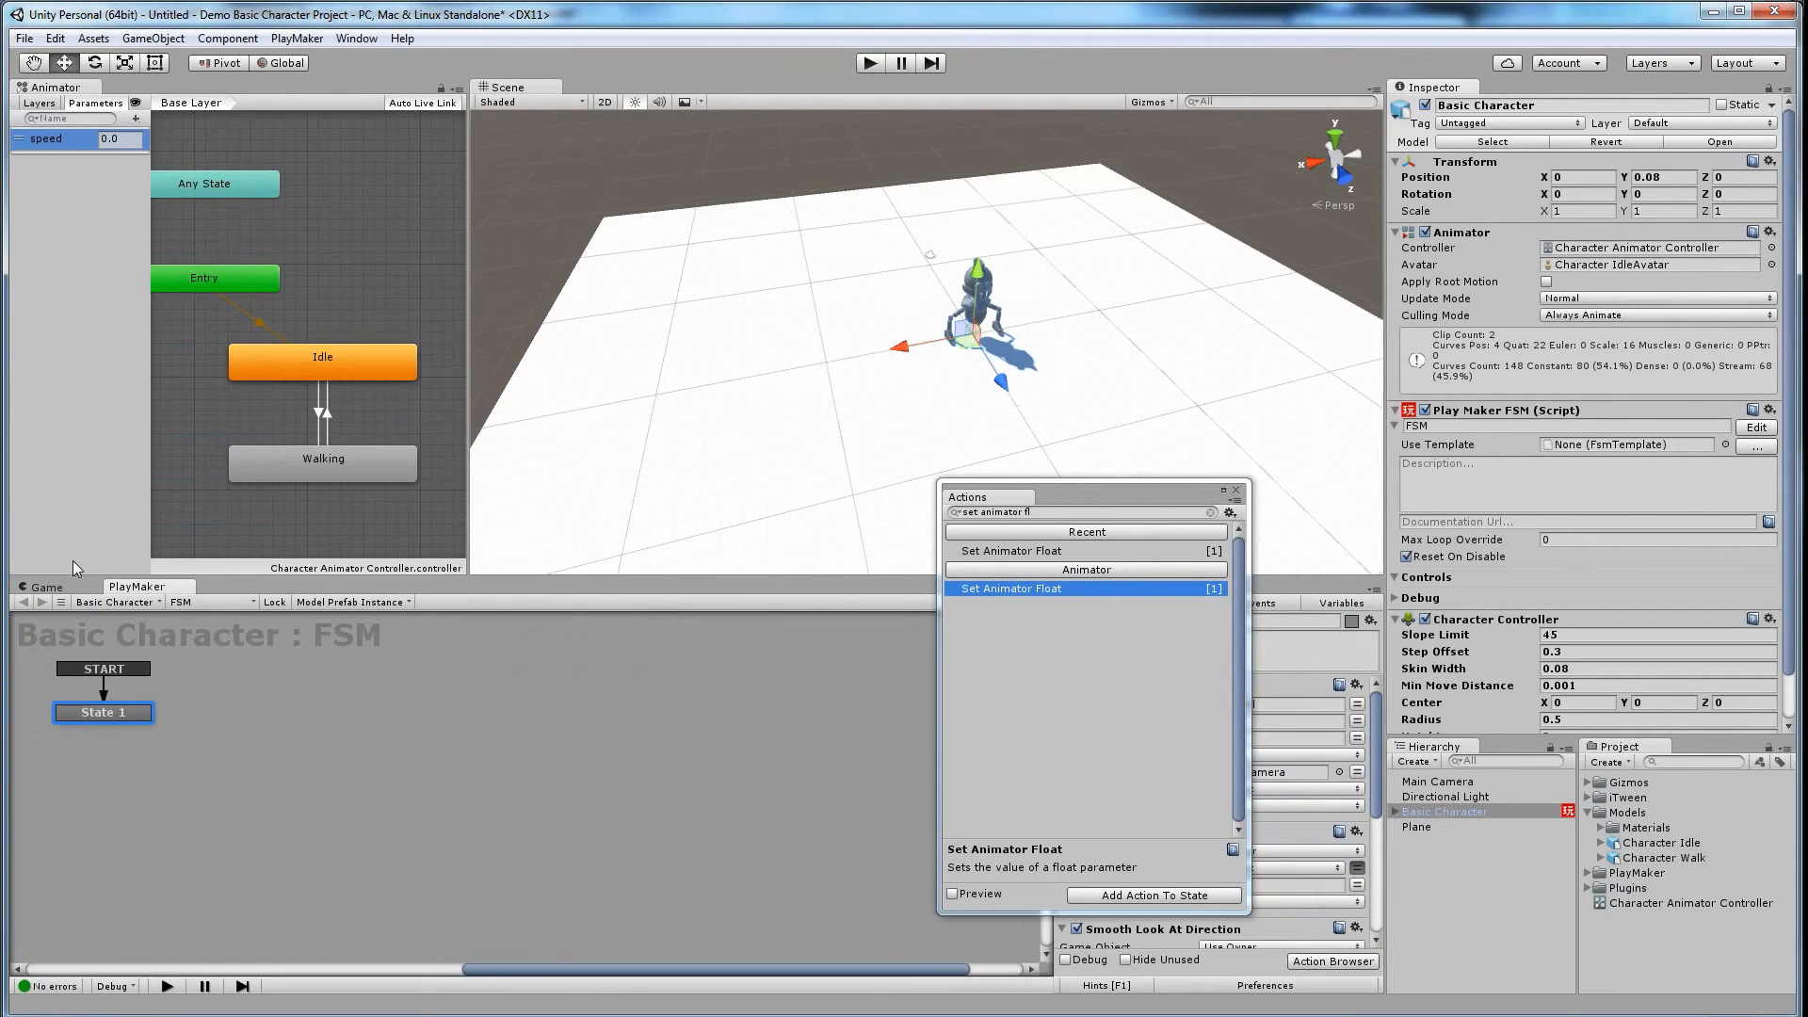
{"action": "left_click_drag", "start_coordinate": [966, 497], "coordinate": [226, 588]}
{"action": "left_click", "coordinate": [141, 586]}
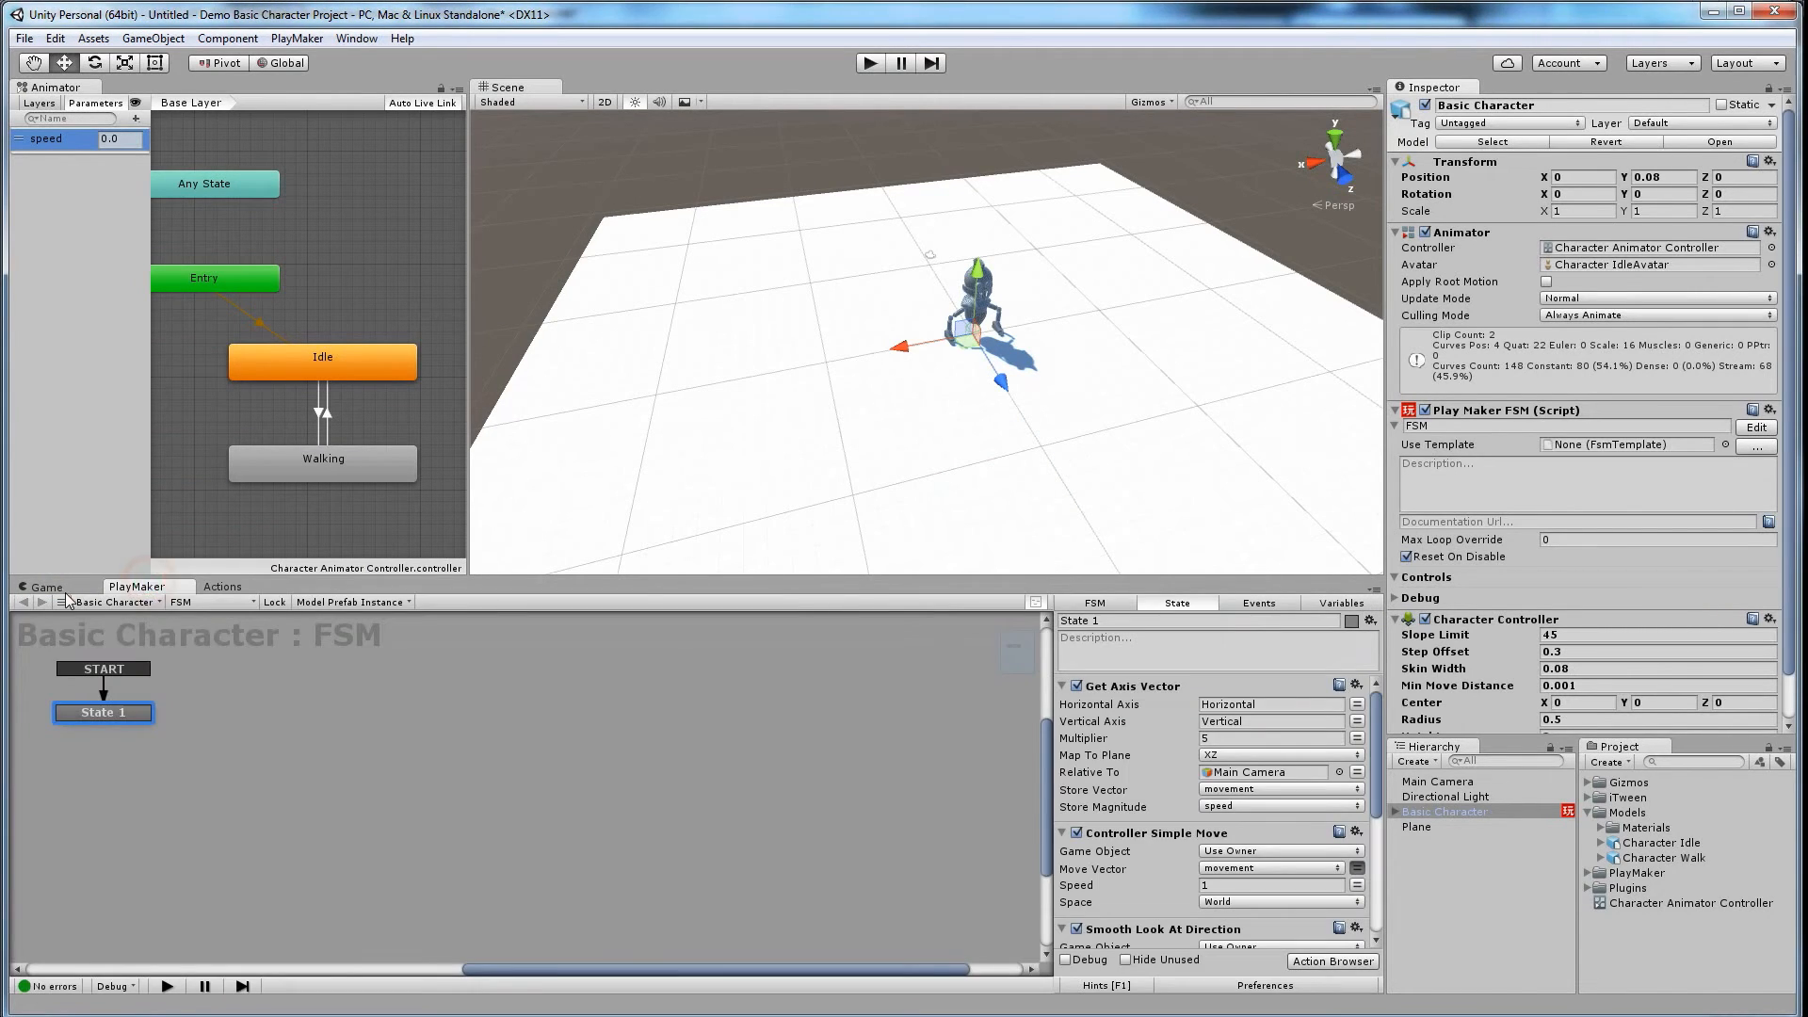
{"action": "left_click", "coordinate": [122, 584]}
Step: Run the scene to inspect how the character stands relative to the plane, then stop it and select Basic Character
{"action": "left_click", "coordinate": [869, 64]}
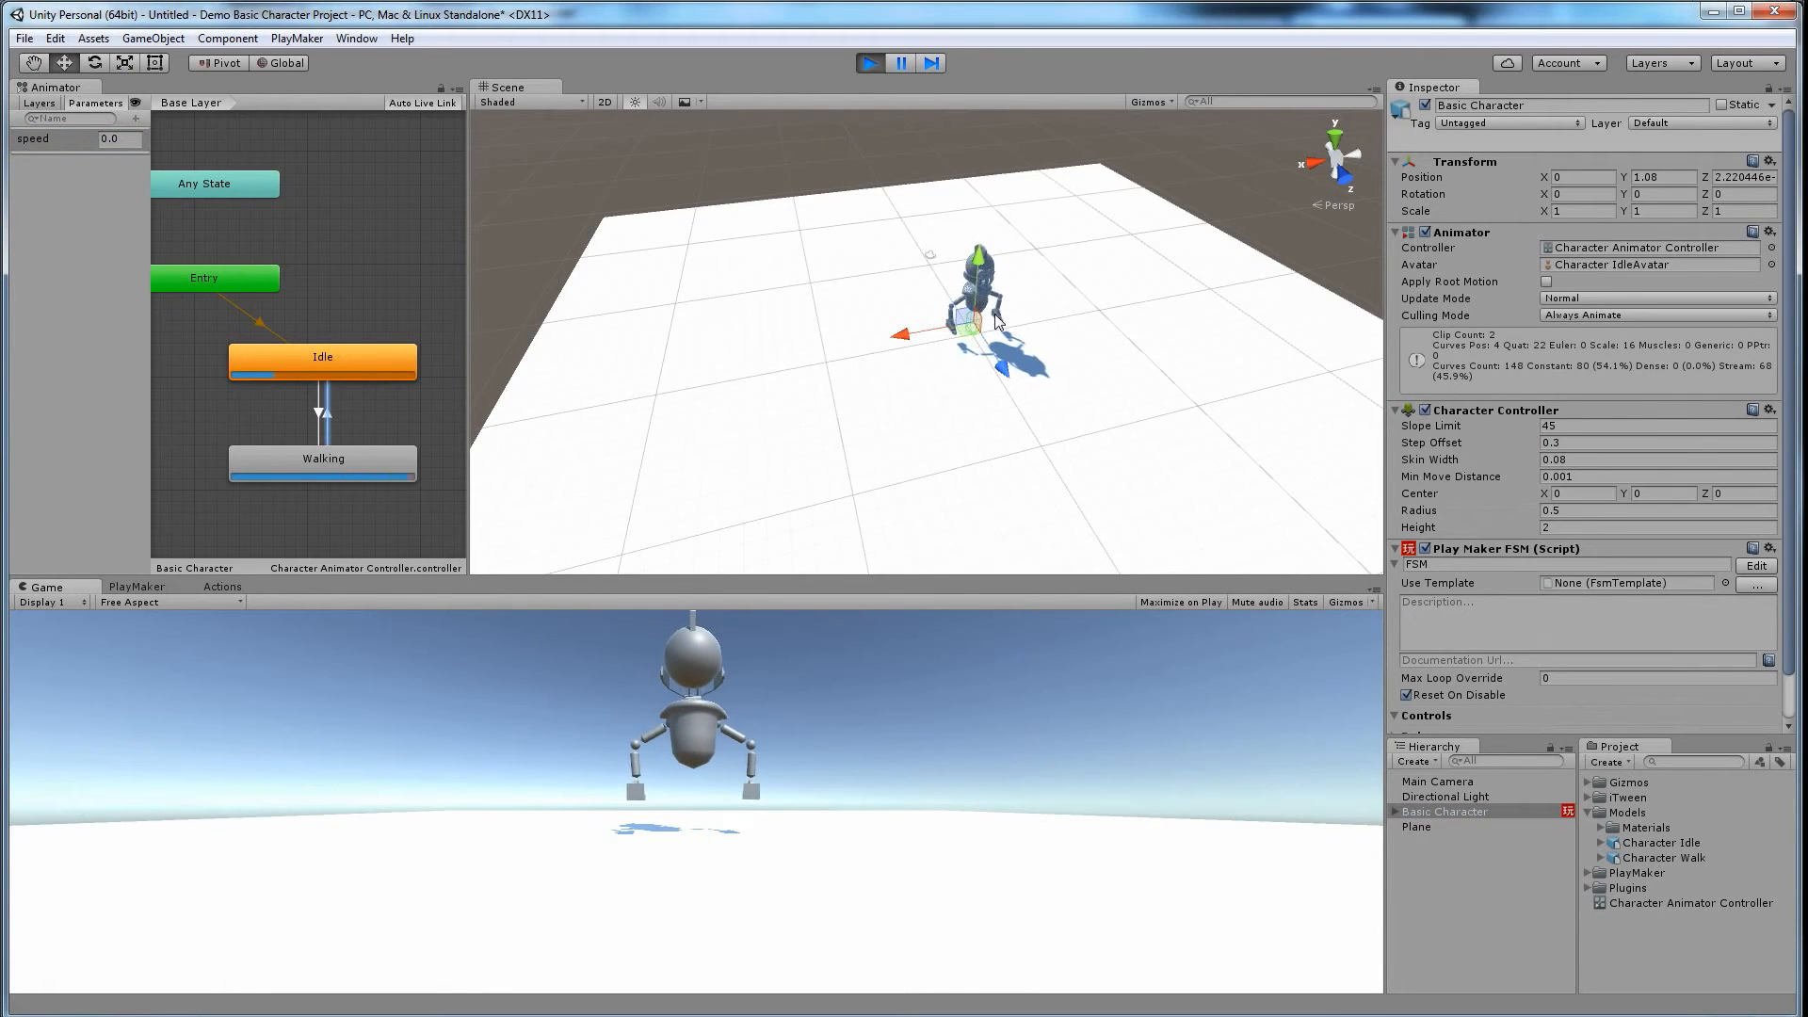
{"action": "left_click_drag", "start_coordinate": [931, 404], "coordinate": [952, 306], "text": "alt"}
{"action": "right_click_drag", "start_coordinate": [952, 306], "coordinate": [1608, 391], "text": "alt"}
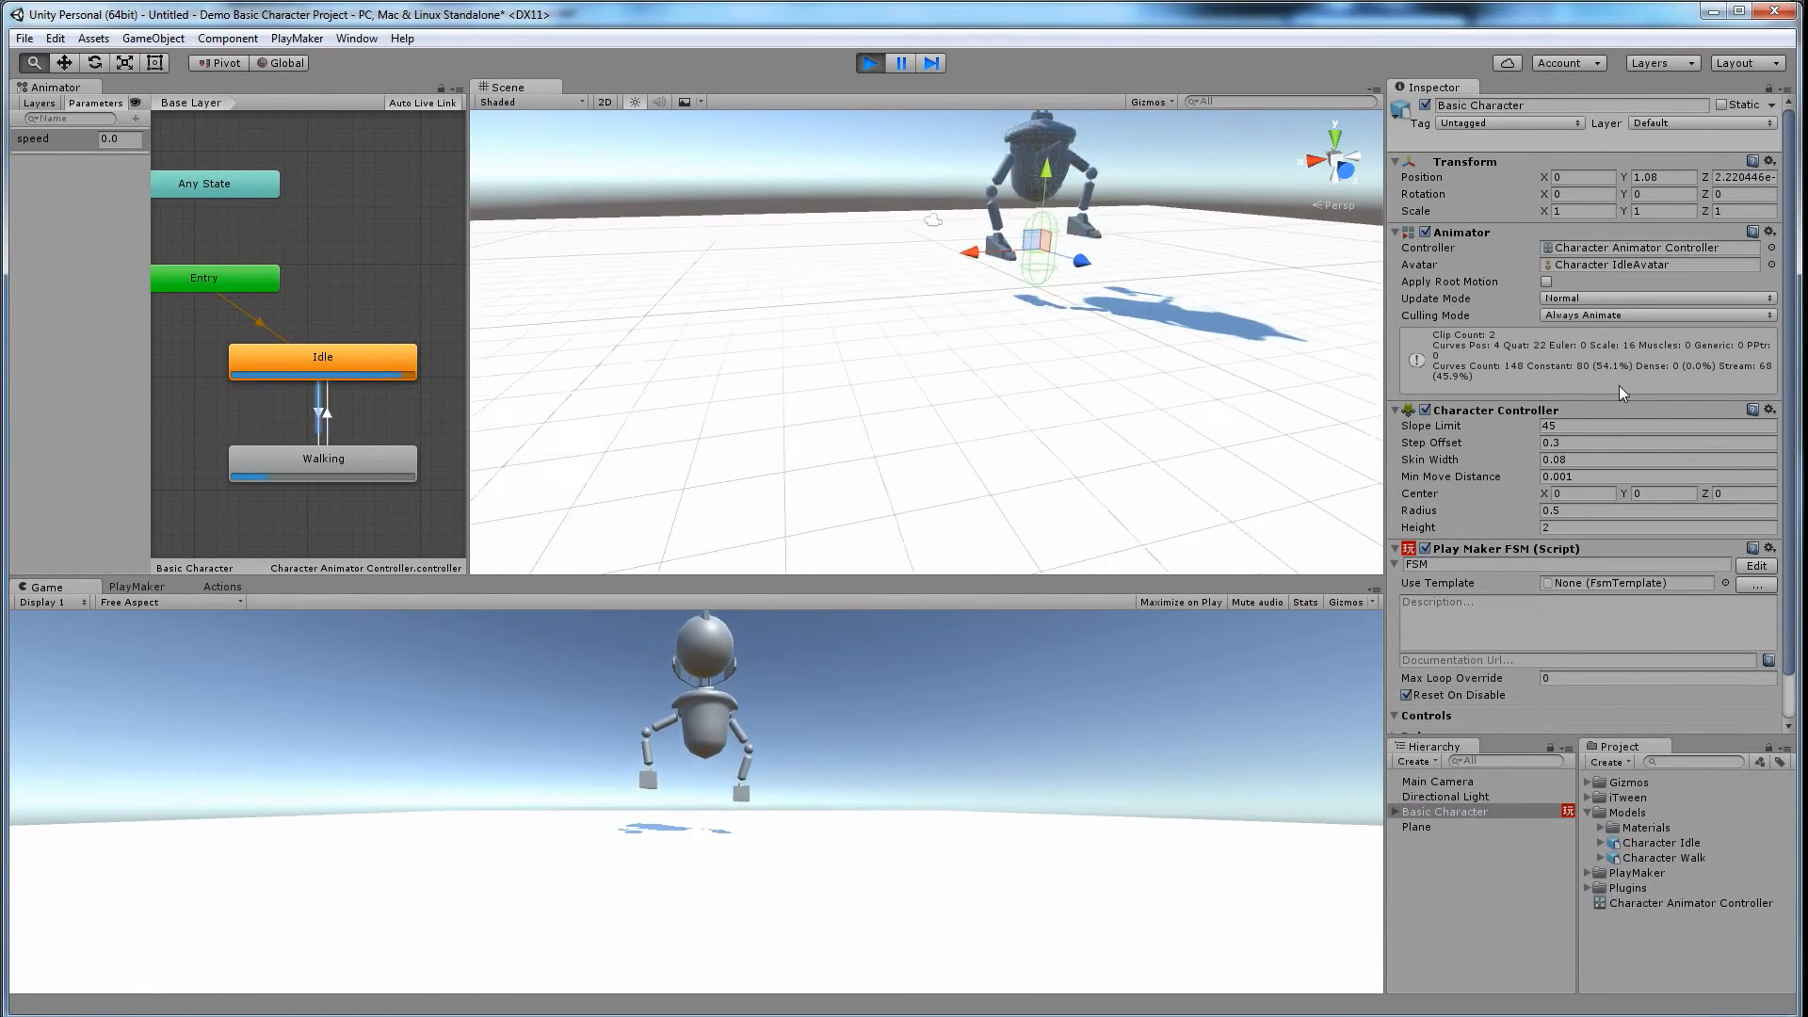
{"action": "middle_click_drag", "start_coordinate": [1318, 269], "coordinate": [1154, 395]}
{"action": "left_click_drag", "start_coordinate": [1143, 390], "coordinate": [944, 414], "text": "alt"}
{"action": "left_click", "coordinate": [928, 438]}
{"action": "left_click", "coordinate": [985, 213]}
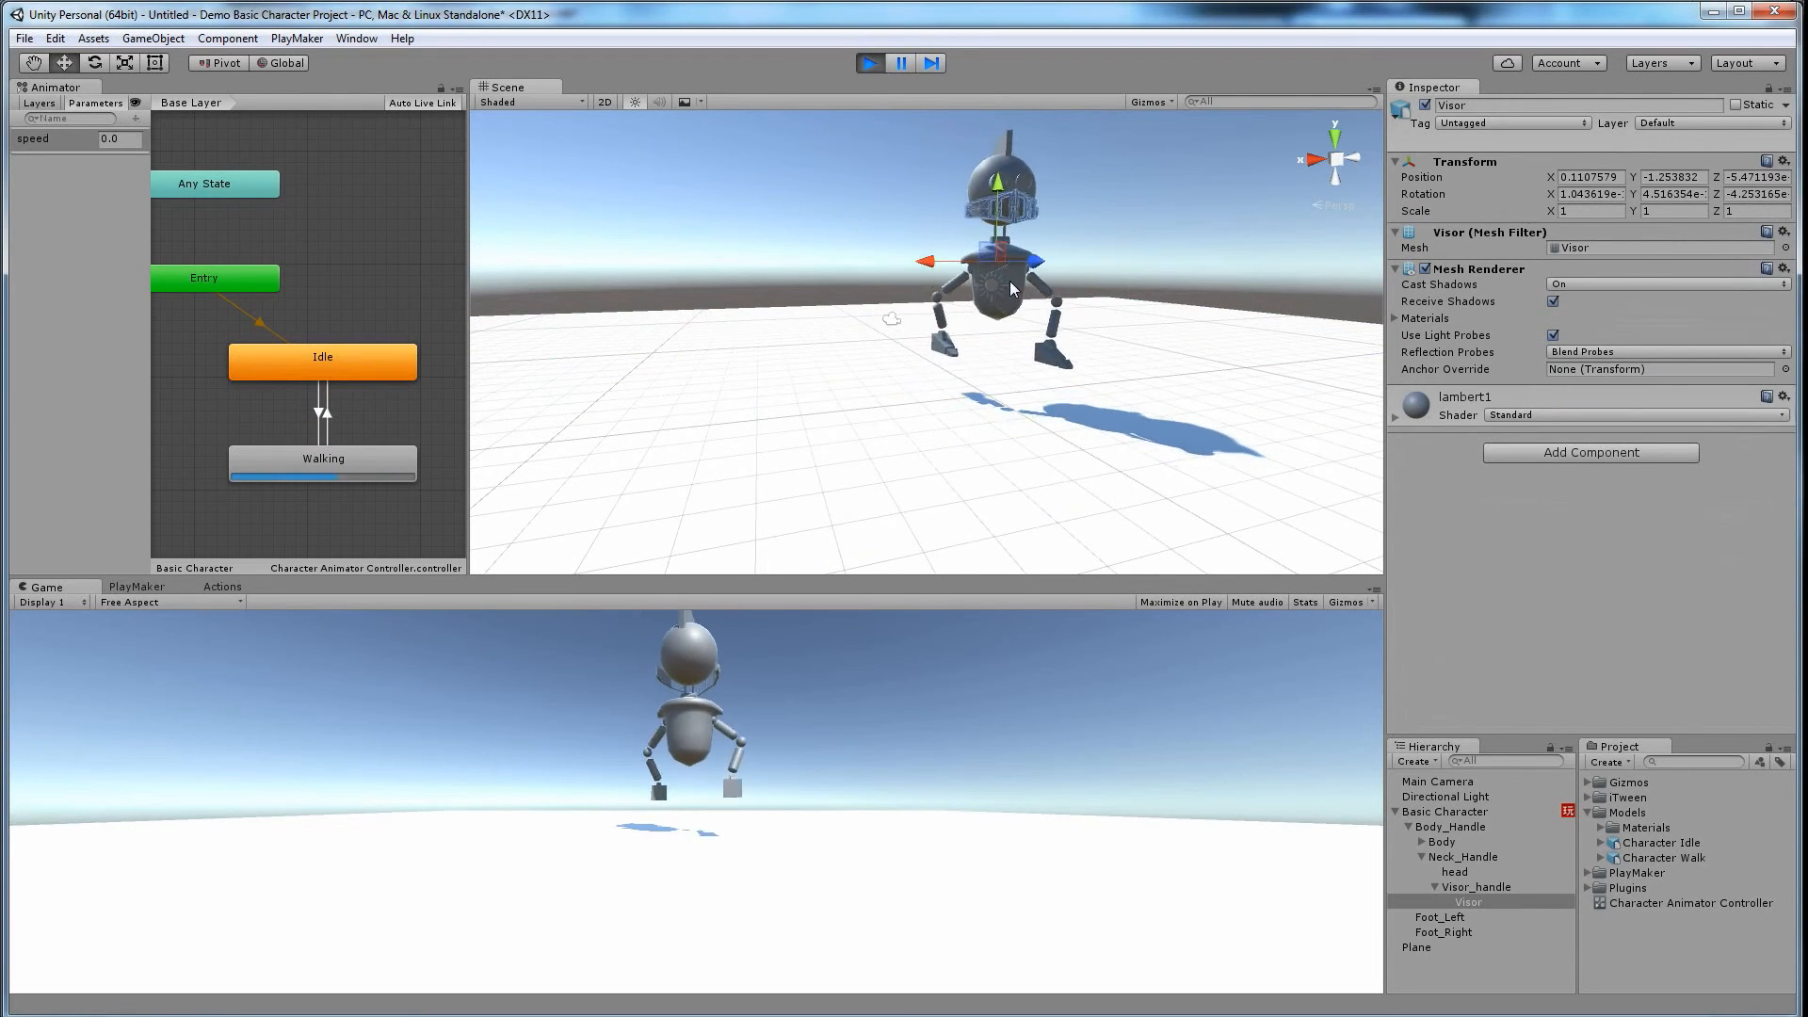
{"action": "left_click", "coordinate": [975, 189]}
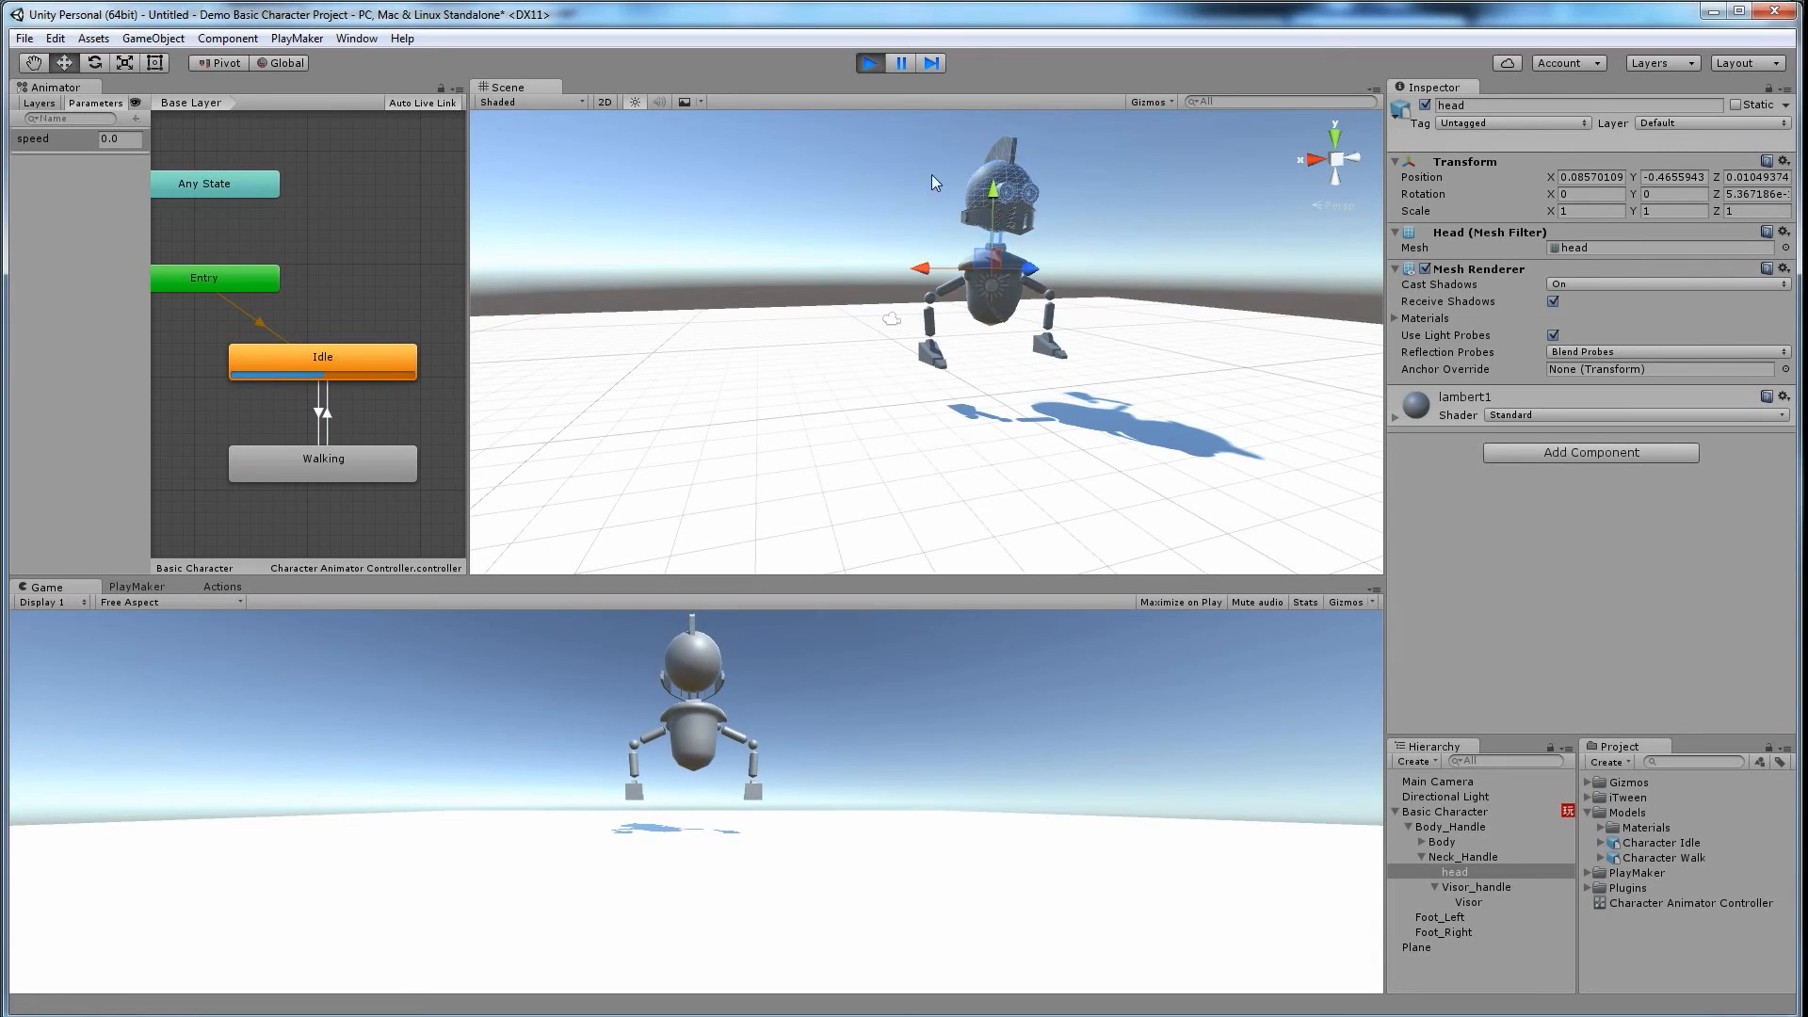
{"action": "left_click", "coordinate": [867, 161]}
{"action": "left_click", "coordinate": [871, 63]}
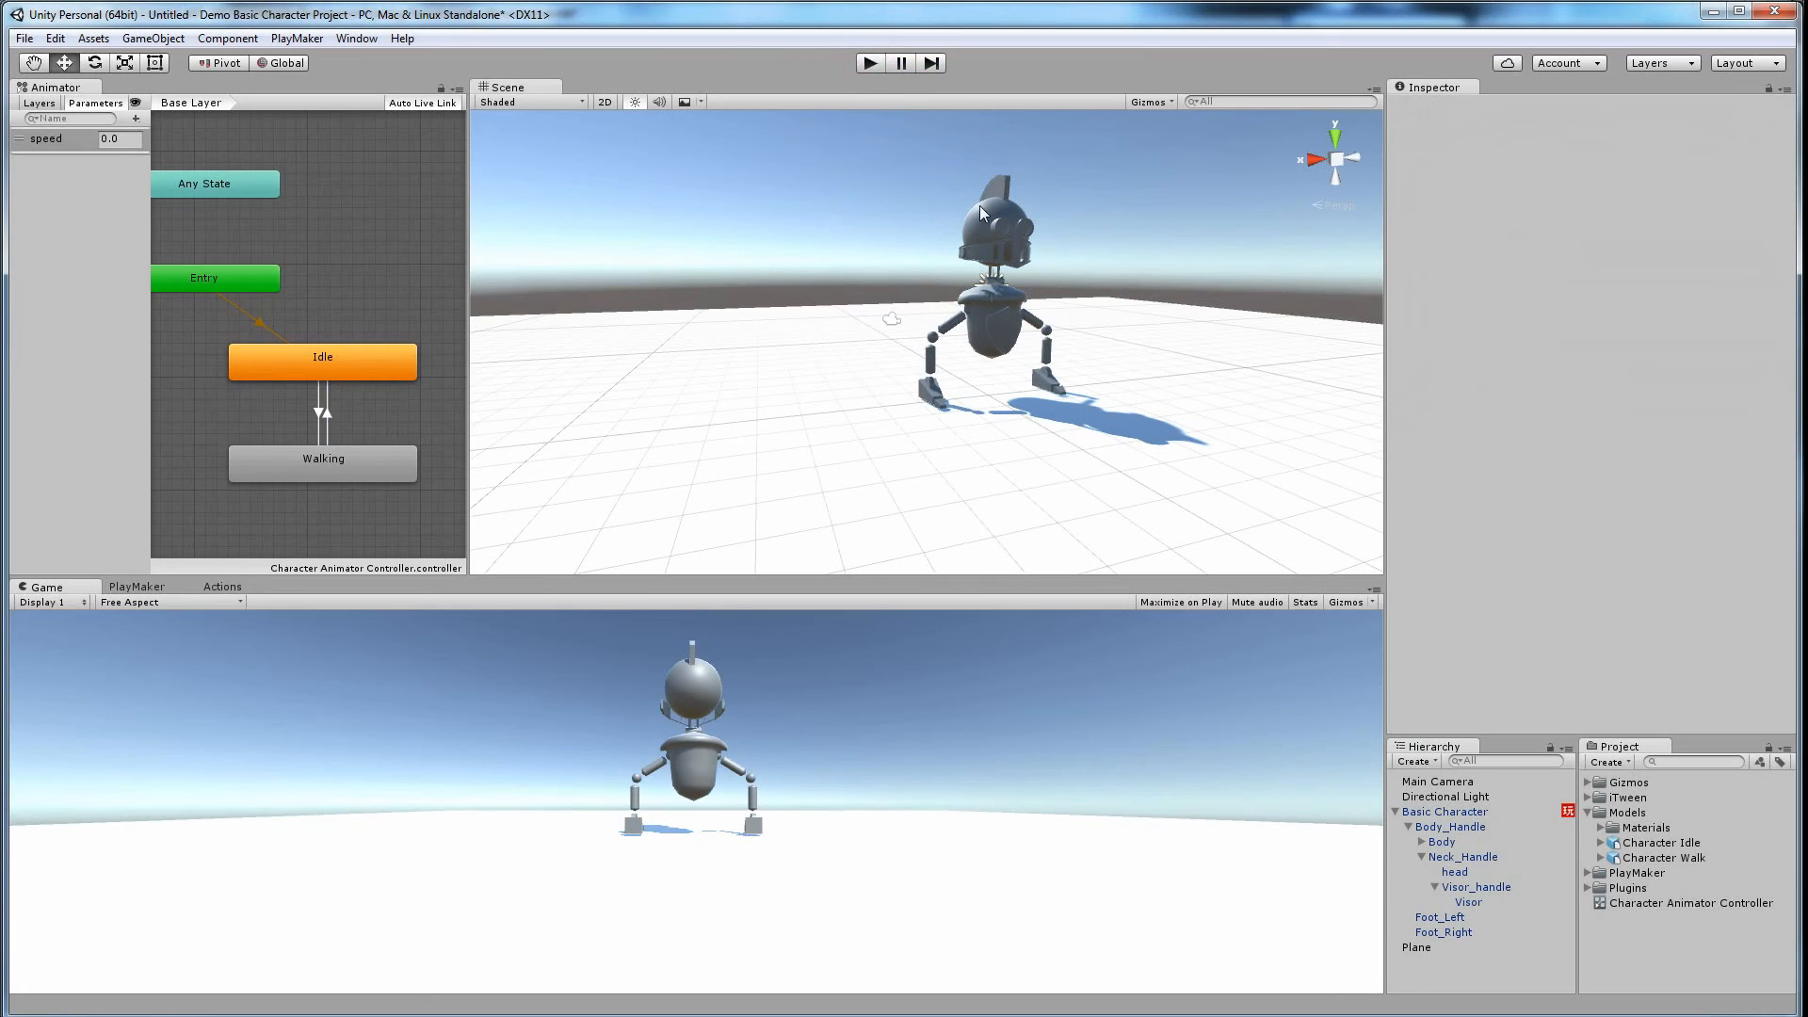
{"action": "left_click", "coordinate": [993, 384]}
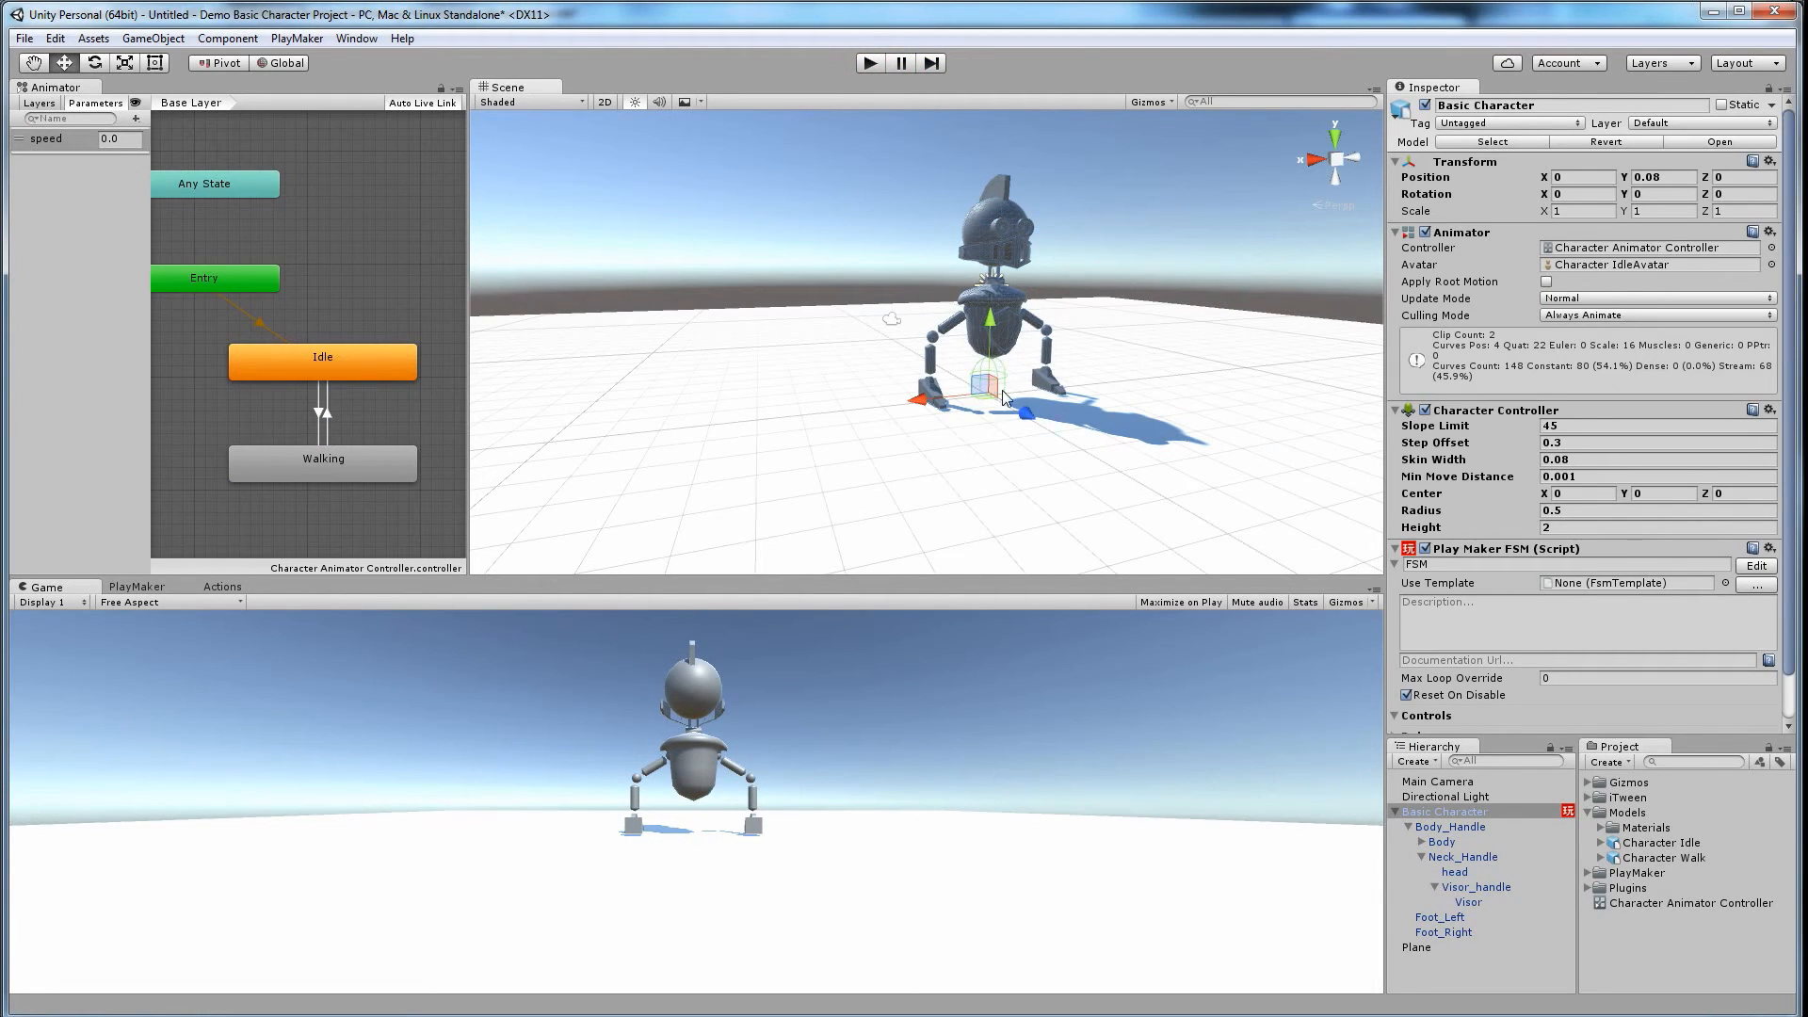
Step: Try to raise Basic Character above the plane, undoing each move
{"action": "left_click_drag", "start_coordinate": [994, 329], "coordinate": [994, 291]}
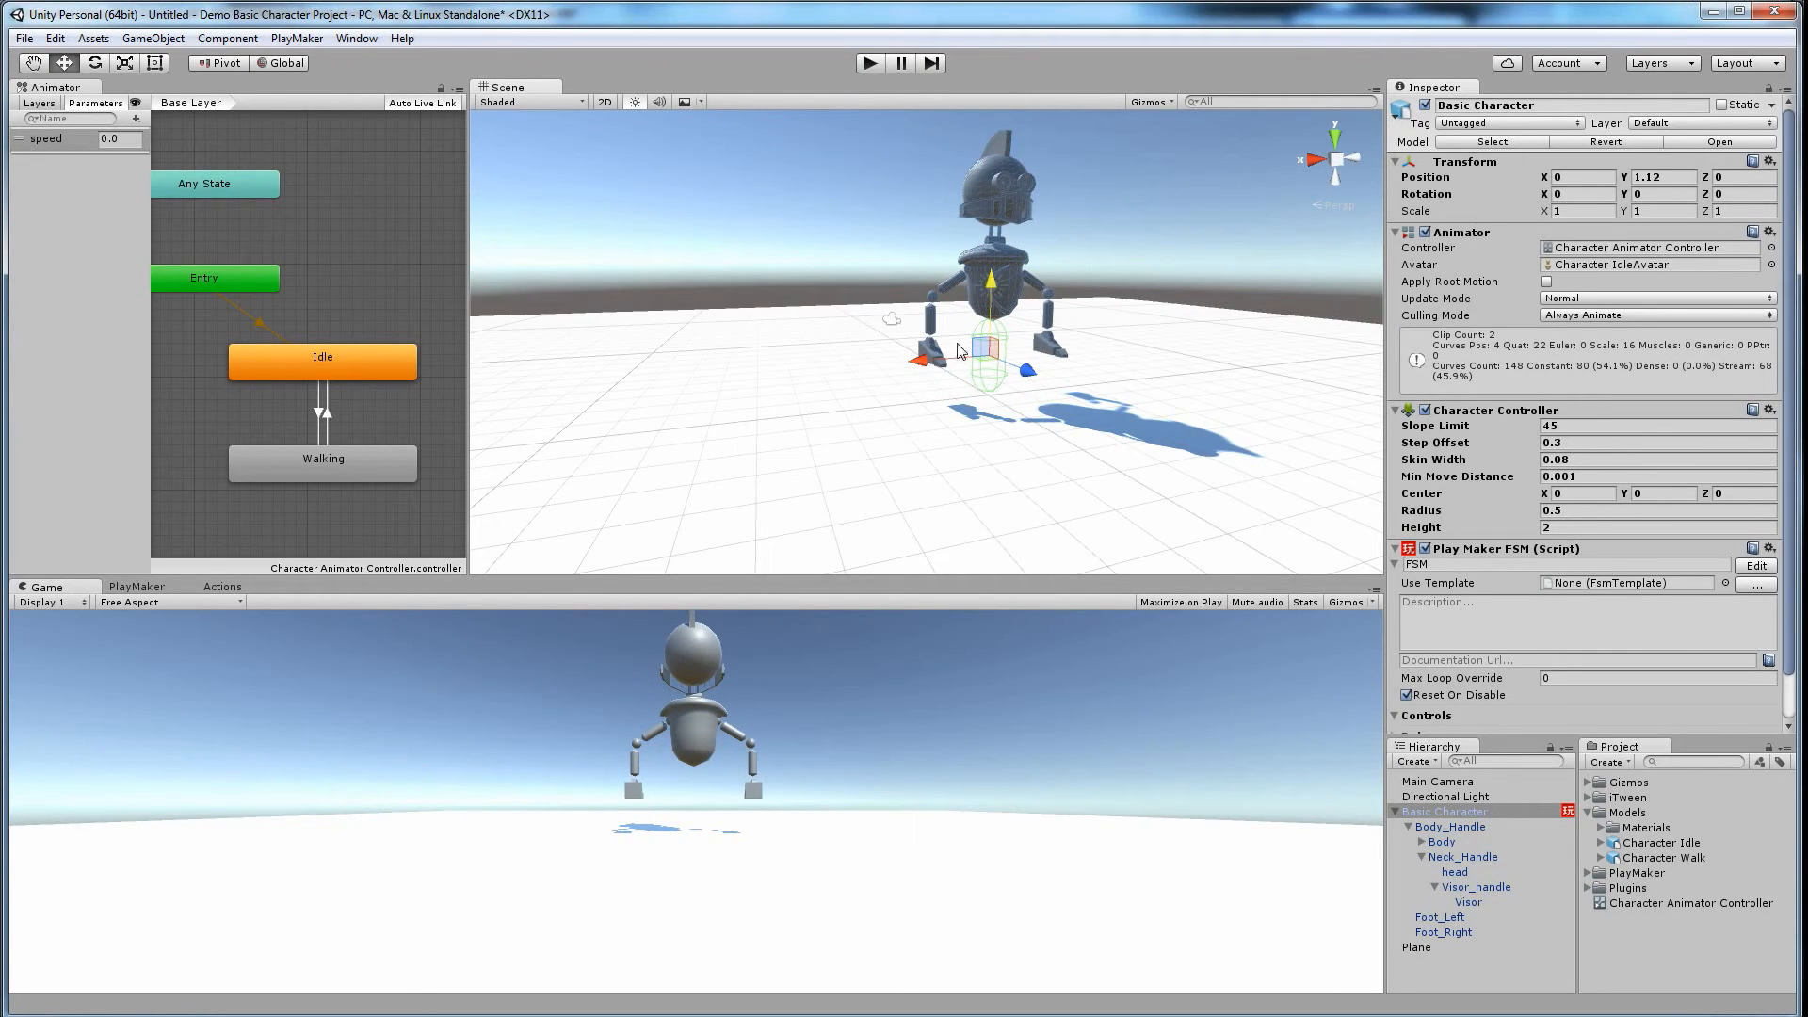
{"action": "key", "text": "ctrl+z"}
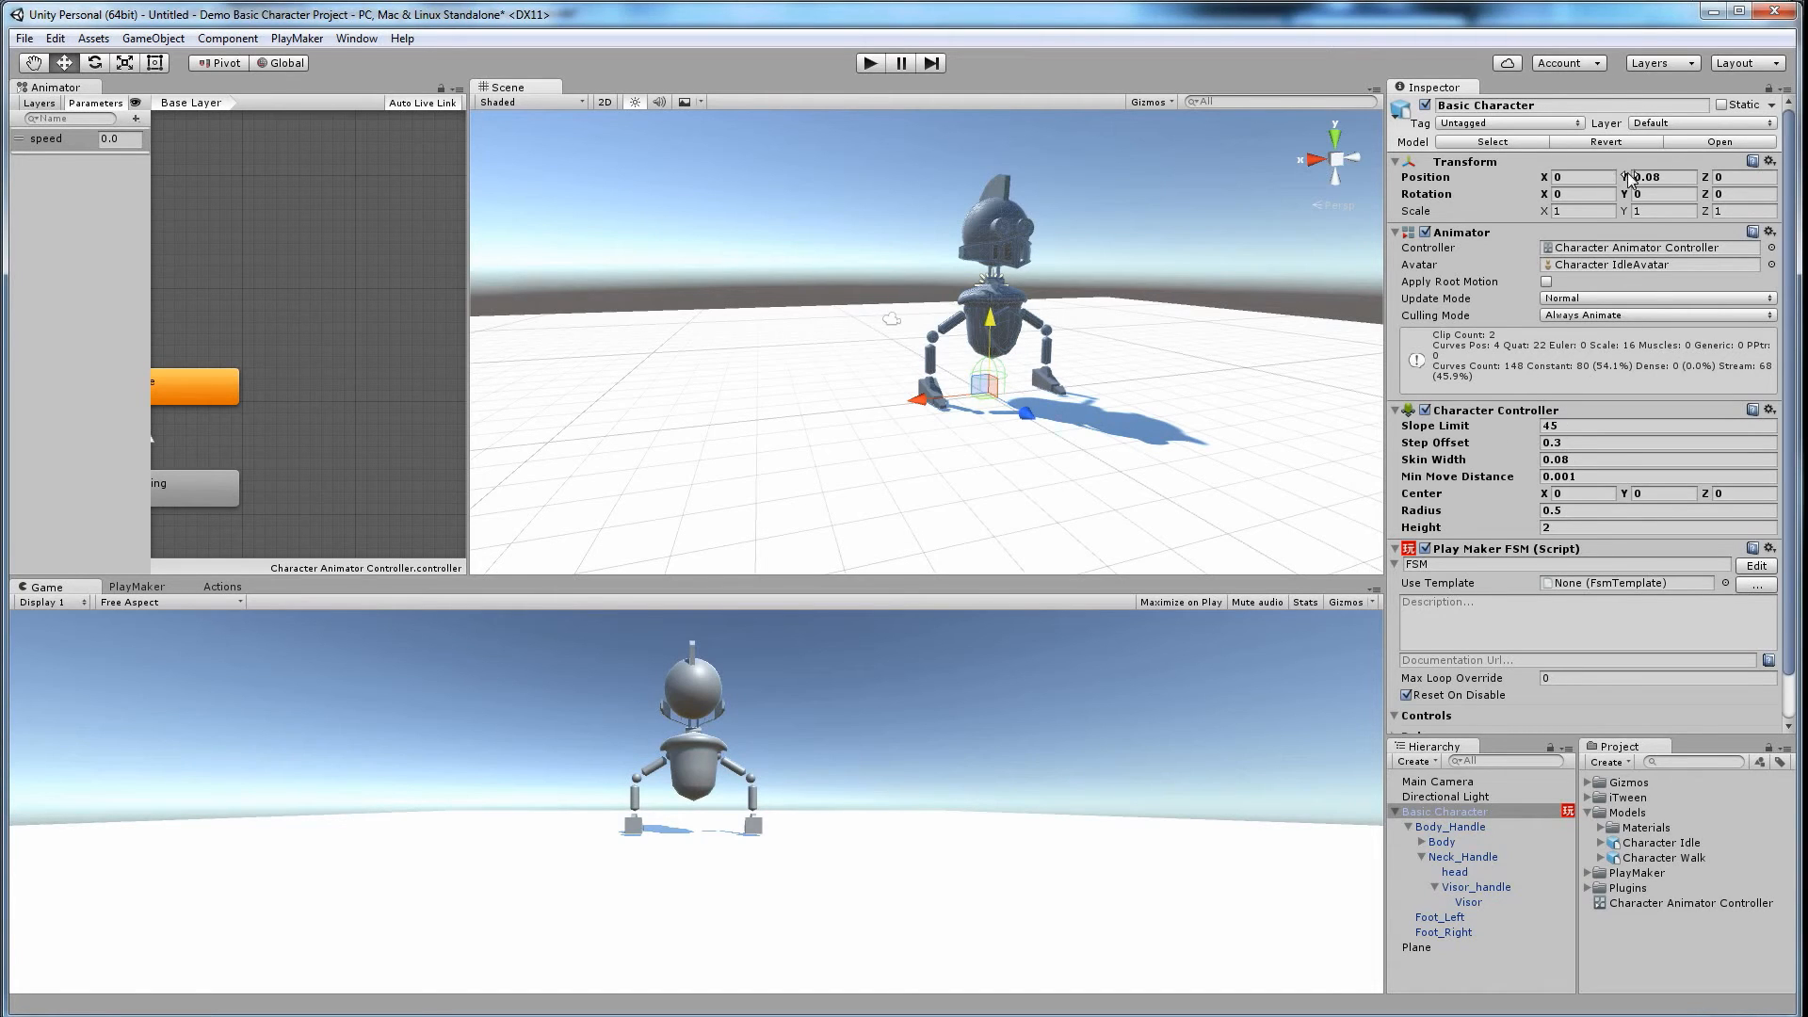
{"action": "left_click_drag", "start_coordinate": [984, 388], "coordinate": [987, 296]}
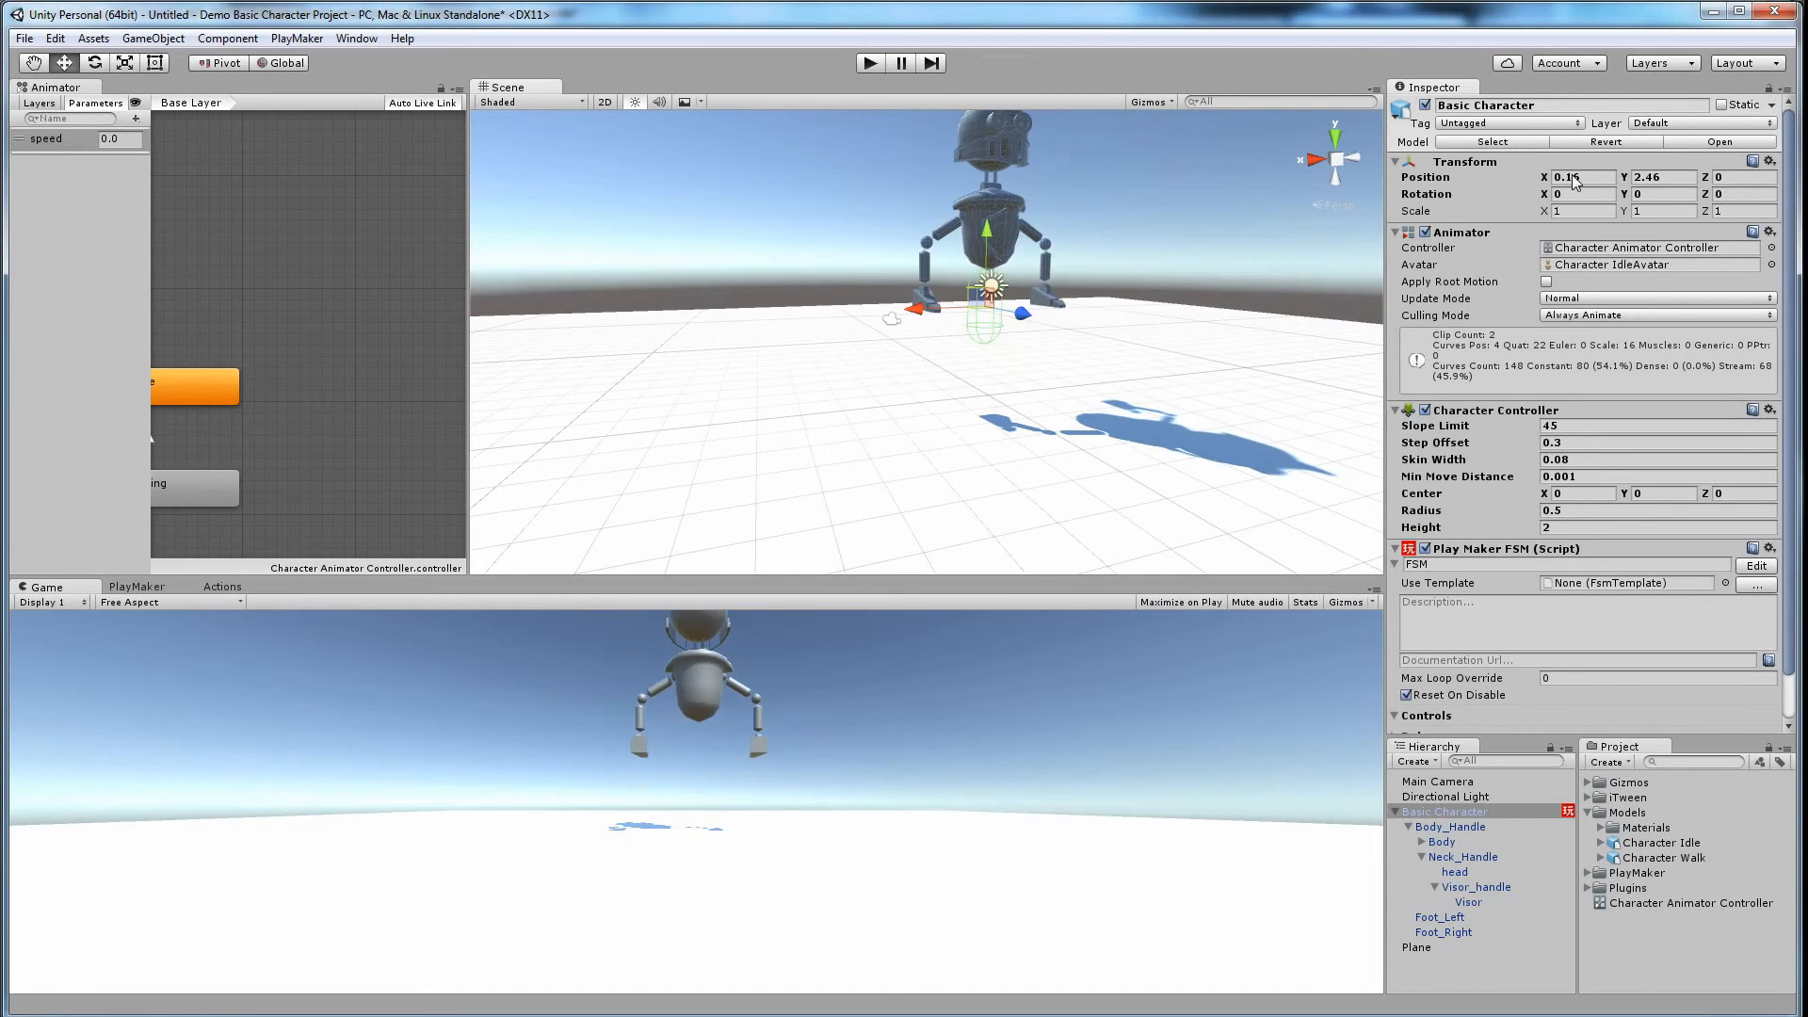
{"action": "key", "text": "ctrl+z"}
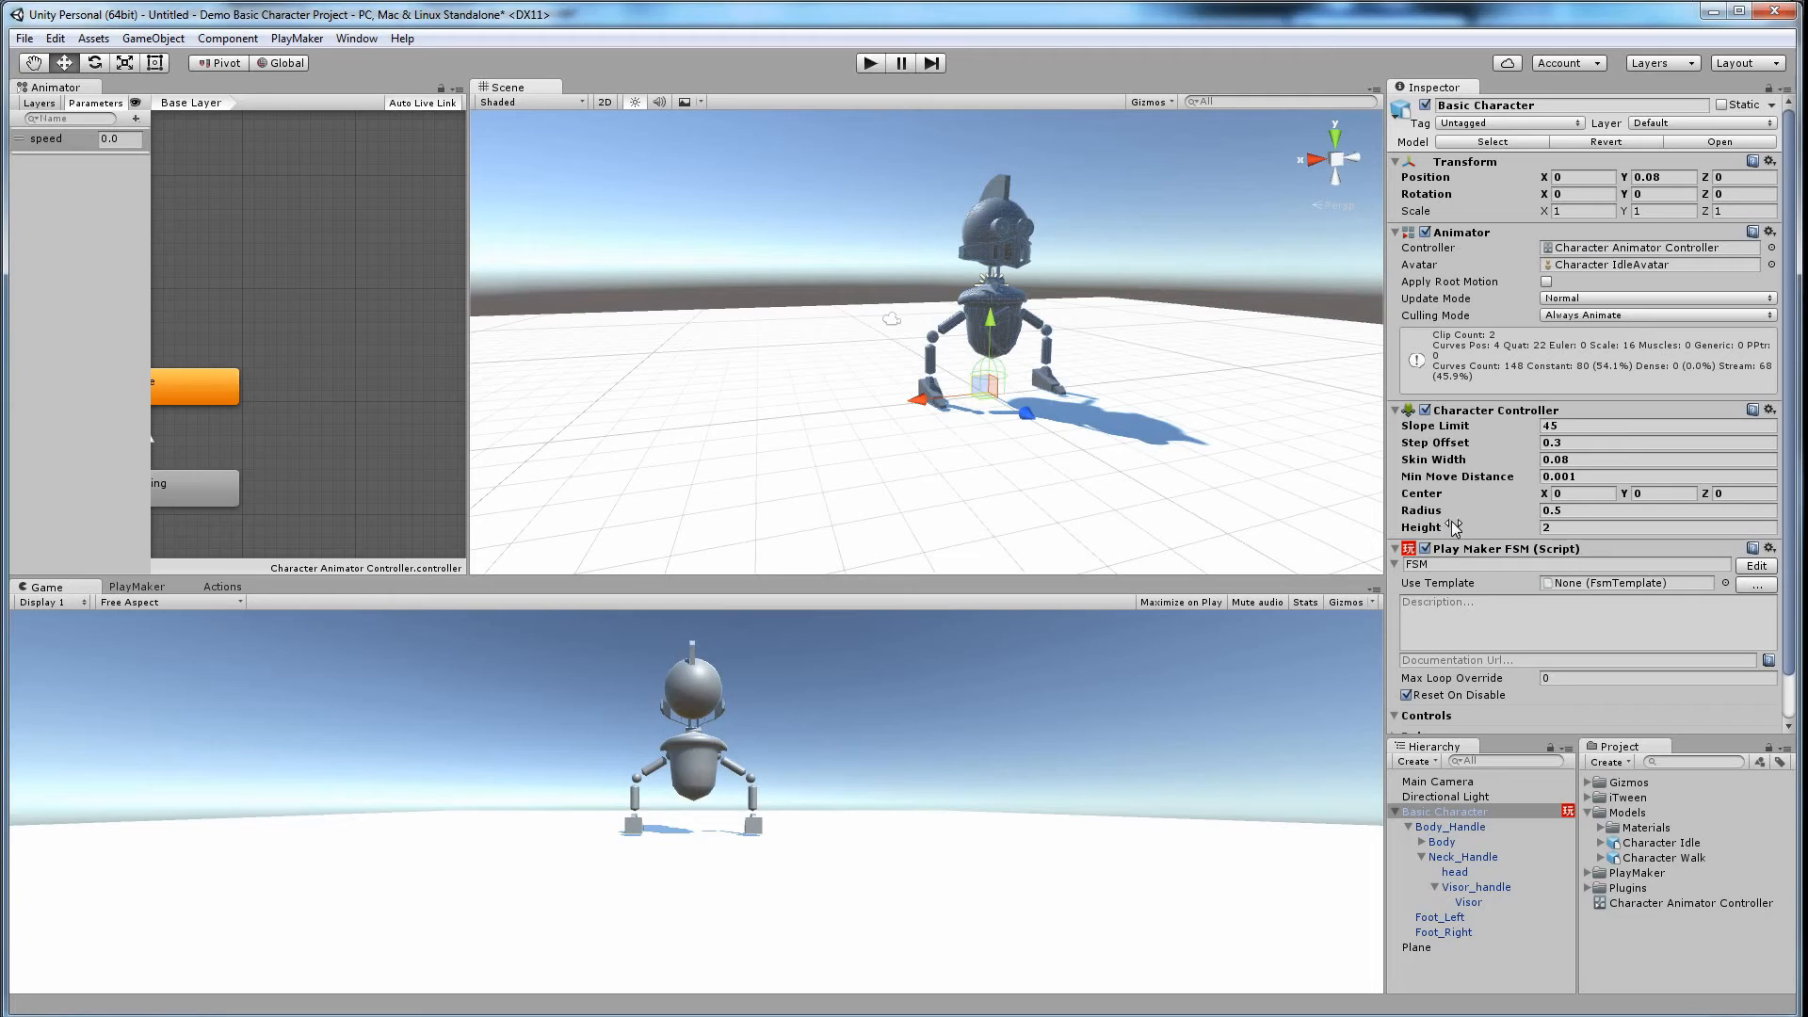
Step: Set the Character Controller's center Y to 2.5, radius to 1.83 and height to 6.28
{"action": "left_click", "coordinate": [1633, 494]}
{"action": "type", "text": "2.31"}
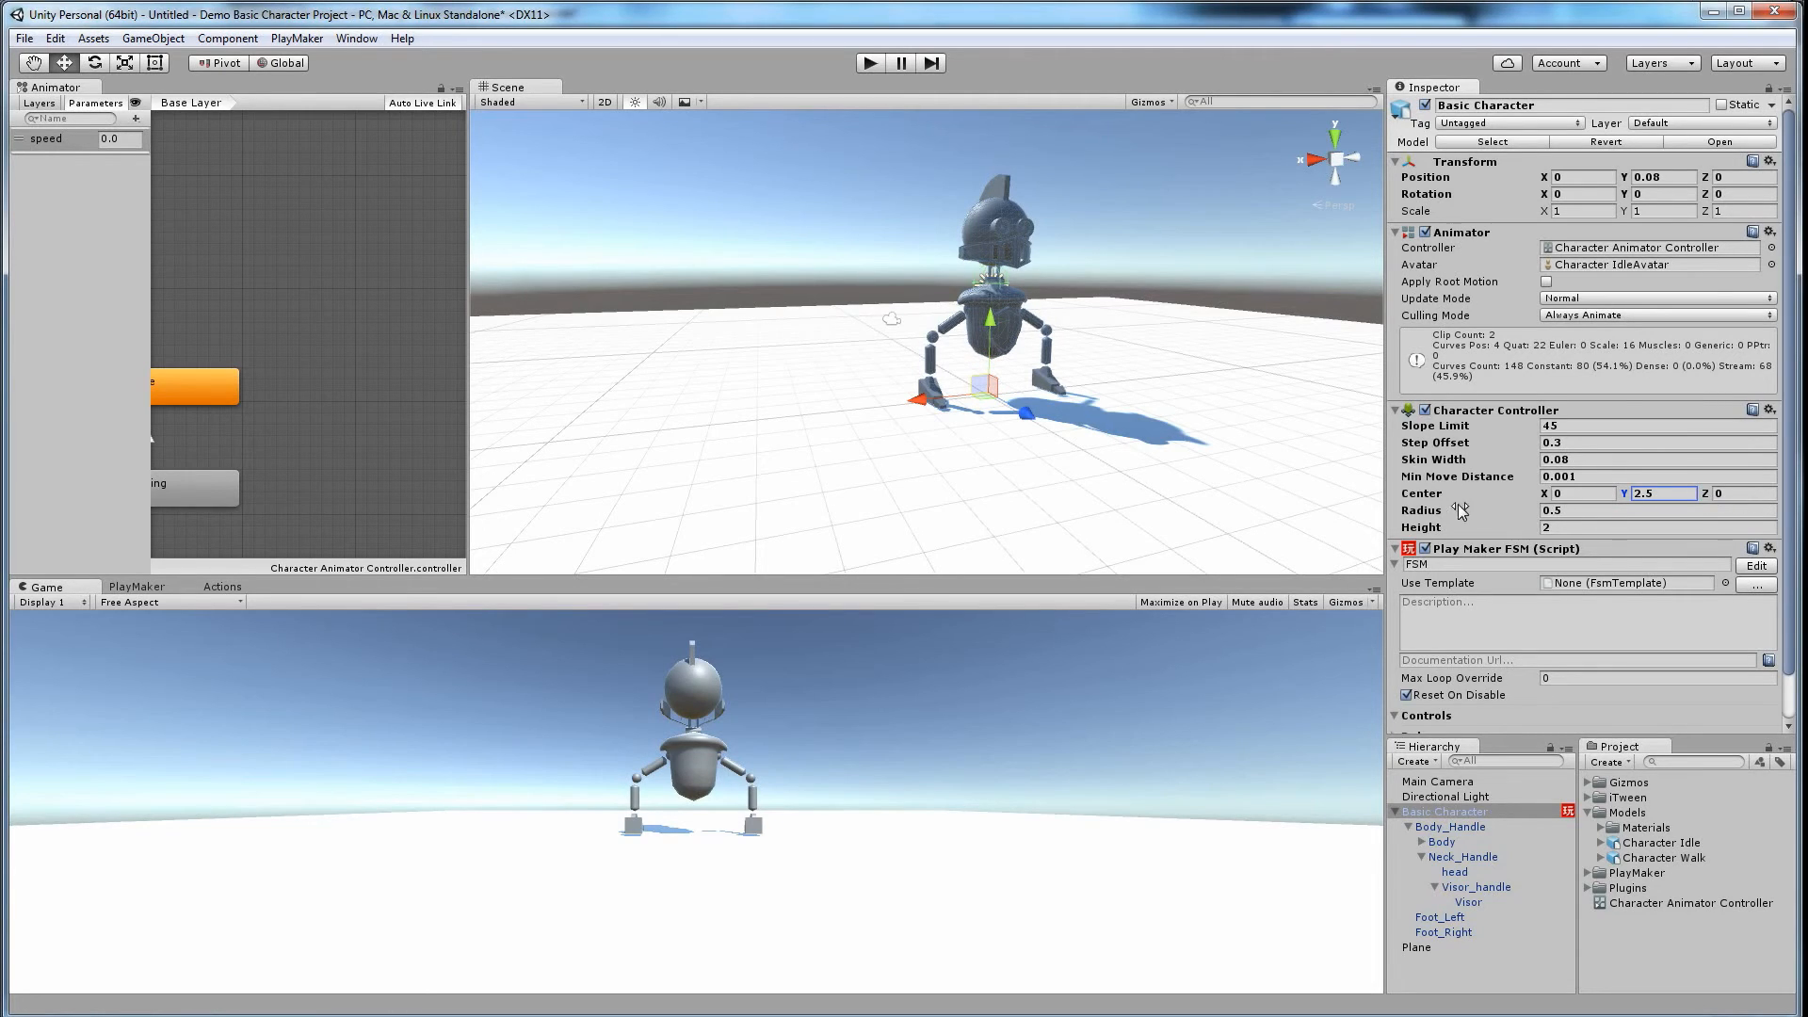
{"action": "left_click_drag", "start_coordinate": [1429, 512], "coordinate": [1564, 531]}
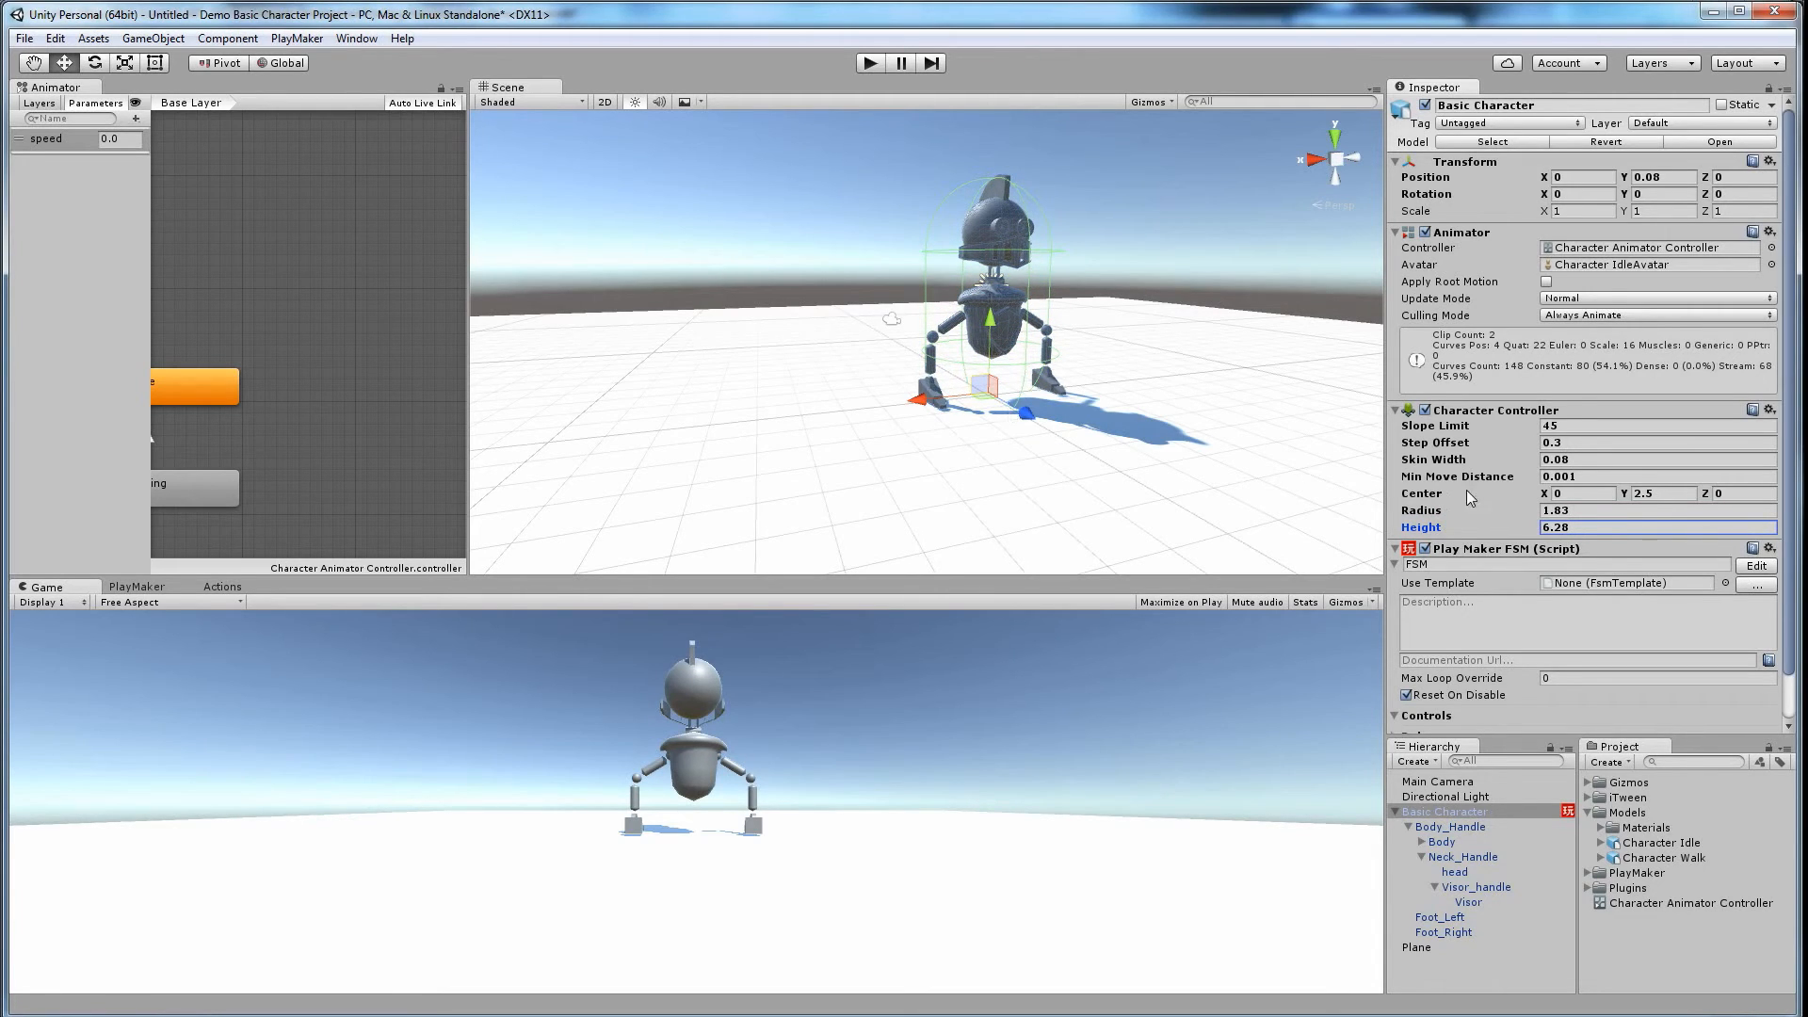
Step: Fit the Character Controller's capsule around the character by setting its center Y to 3 and height to 6
{"action": "left_click_drag", "start_coordinate": [1619, 494], "coordinate": [1640, 495]}
{"action": "left_click_drag", "start_coordinate": [1130, 376], "coordinate": [967, 247], "text": "alt"}
{"action": "left_click_drag", "start_coordinate": [964, 158], "coordinate": [1028, 224], "text": "alt"}
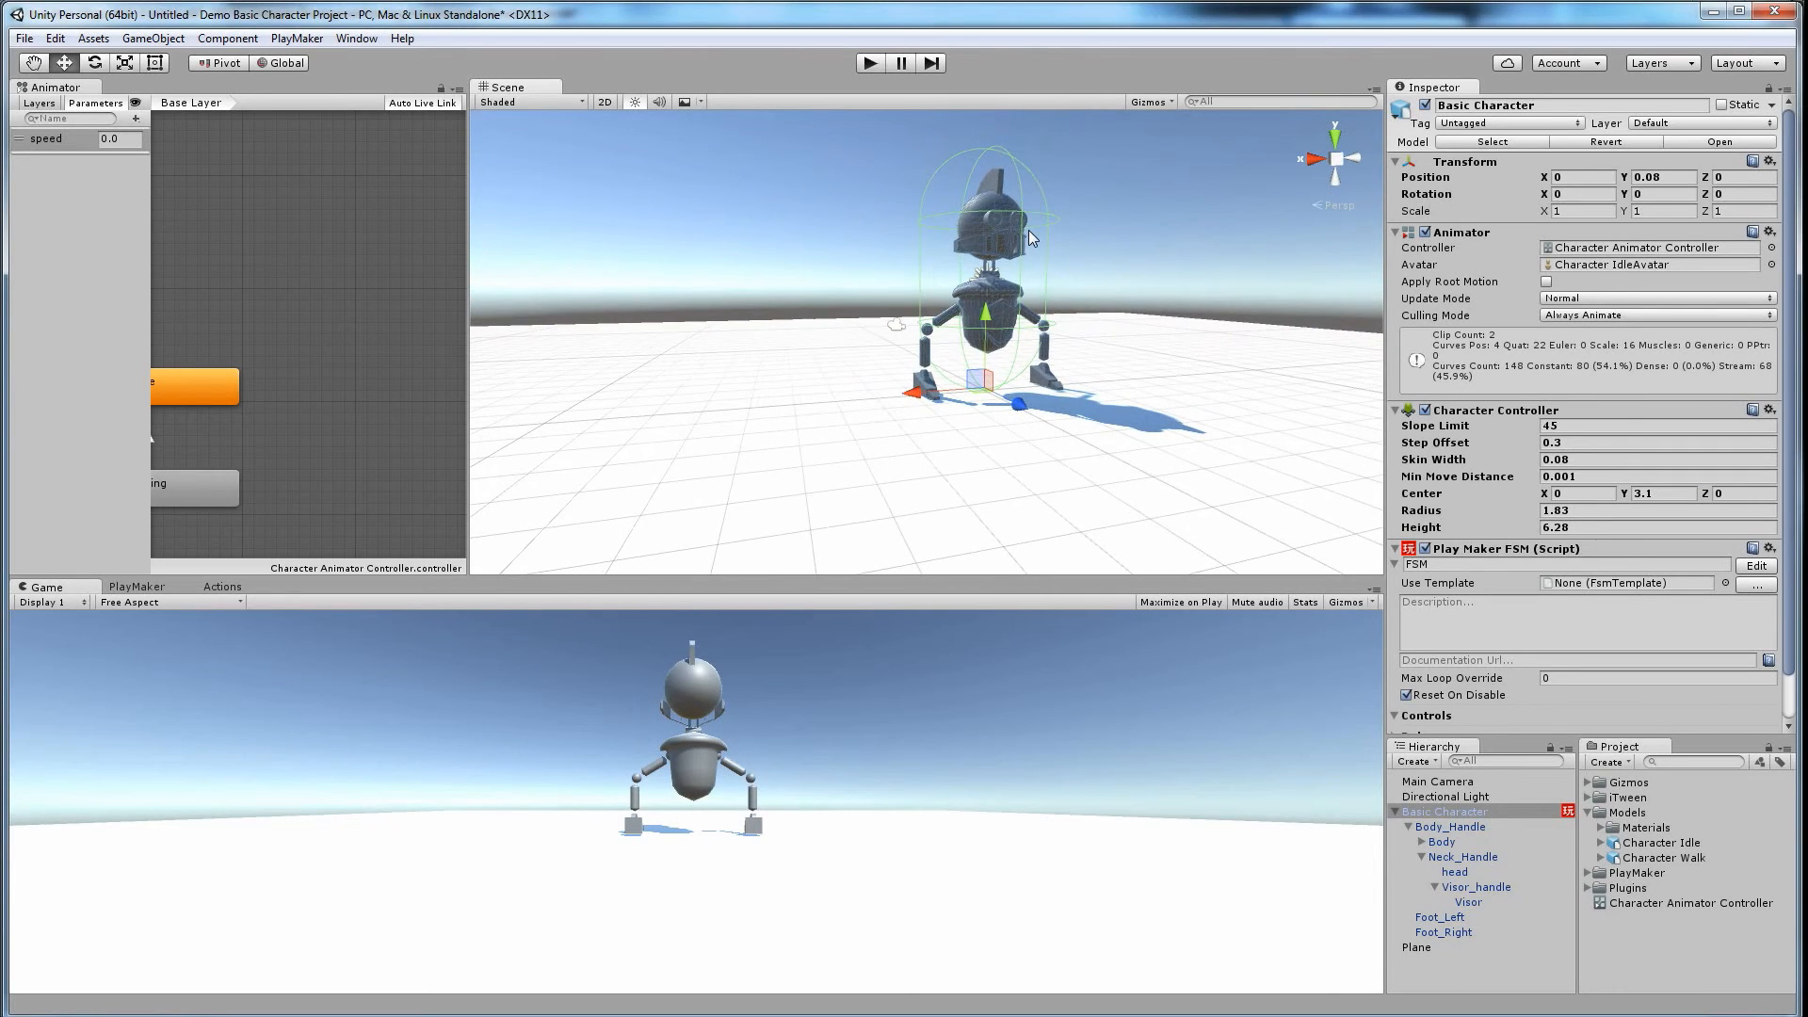
{"action": "left_click", "coordinate": [1657, 493]}
{"action": "type", "text": "3"}
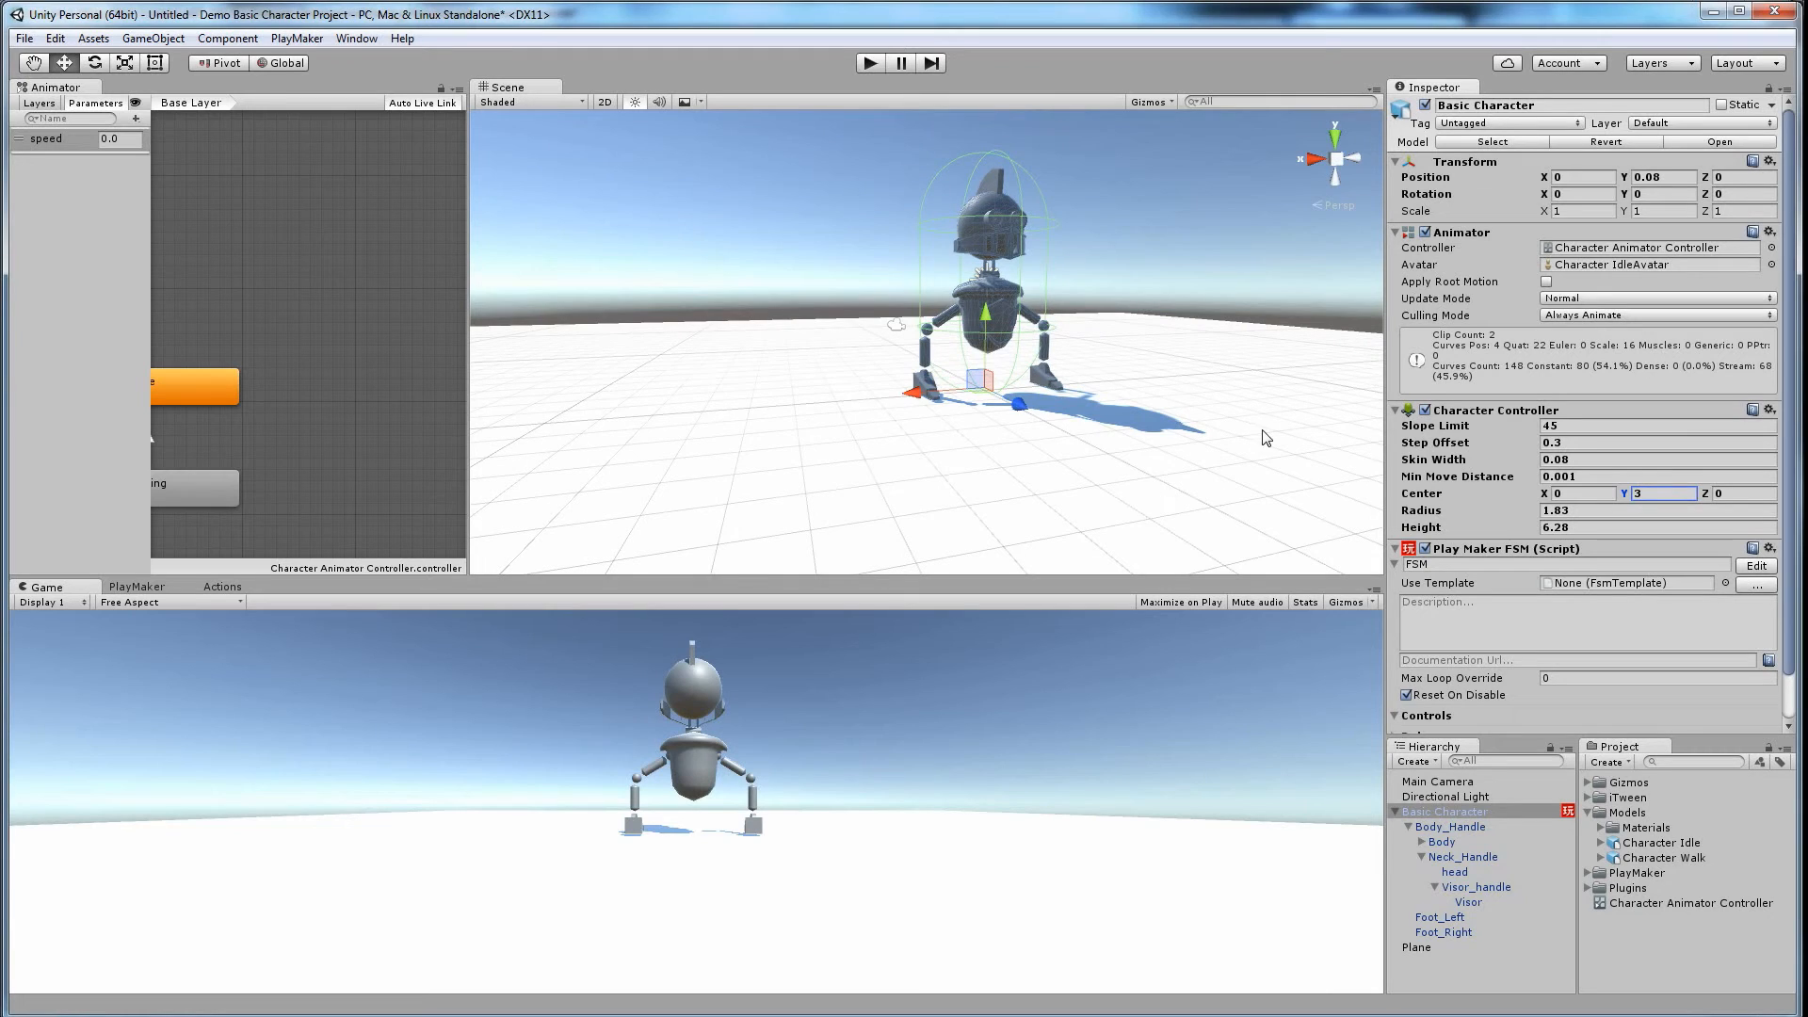
{"action": "left_click_drag", "start_coordinate": [1266, 439], "coordinate": [1054, 357], "text": "alt"}
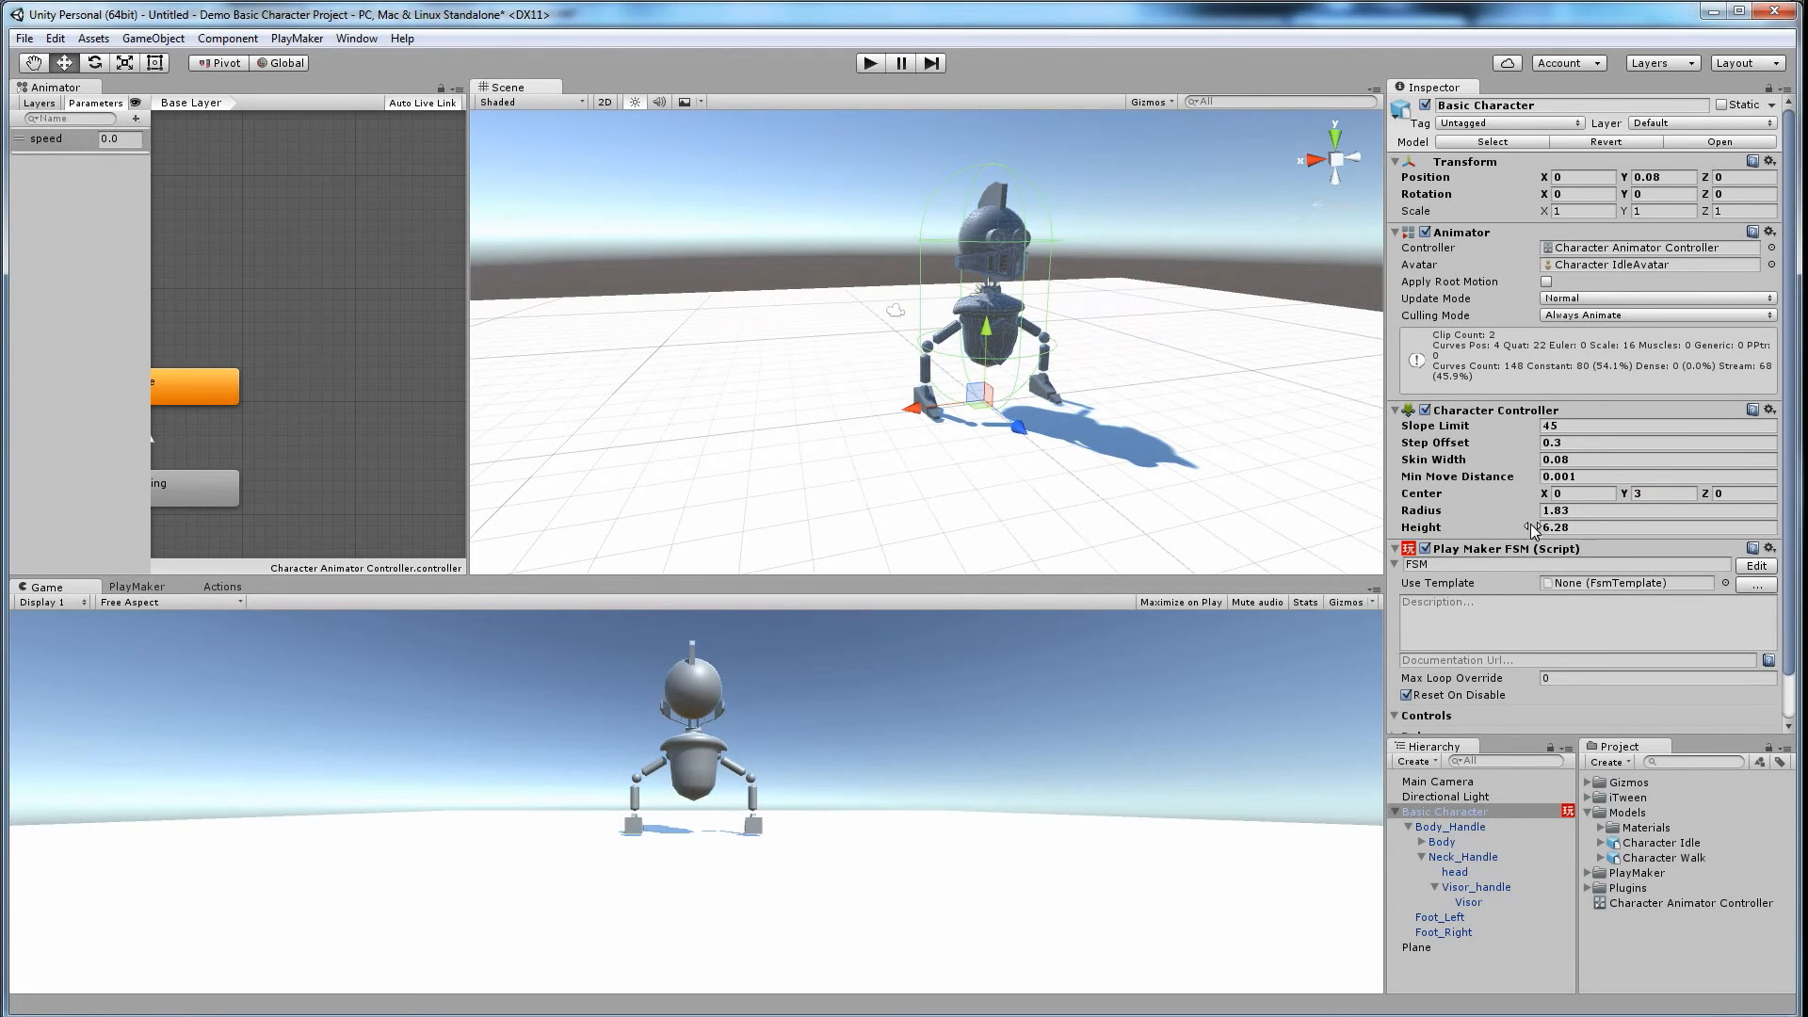
{"action": "left_click", "coordinate": [1580, 525]}
{"action": "type", "text": "6"}
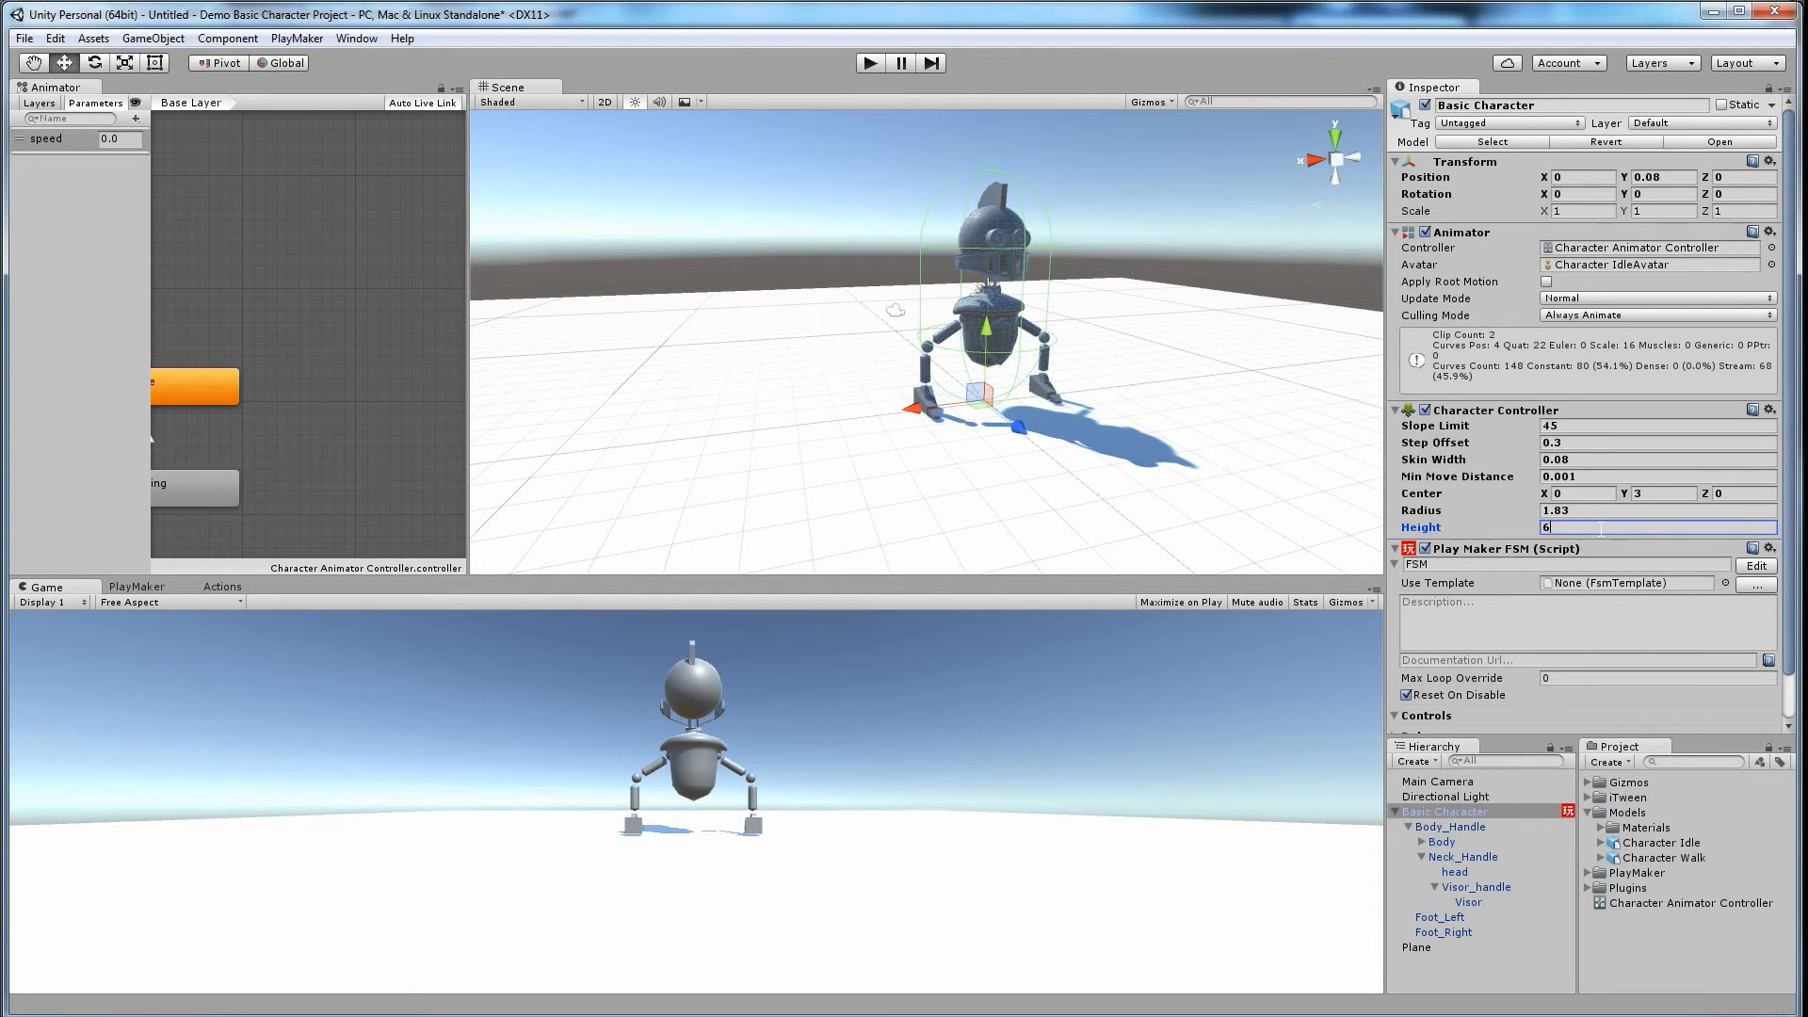
{"action": "left_click_drag", "start_coordinate": [1138, 493], "coordinate": [1006, 301], "text": "alt"}
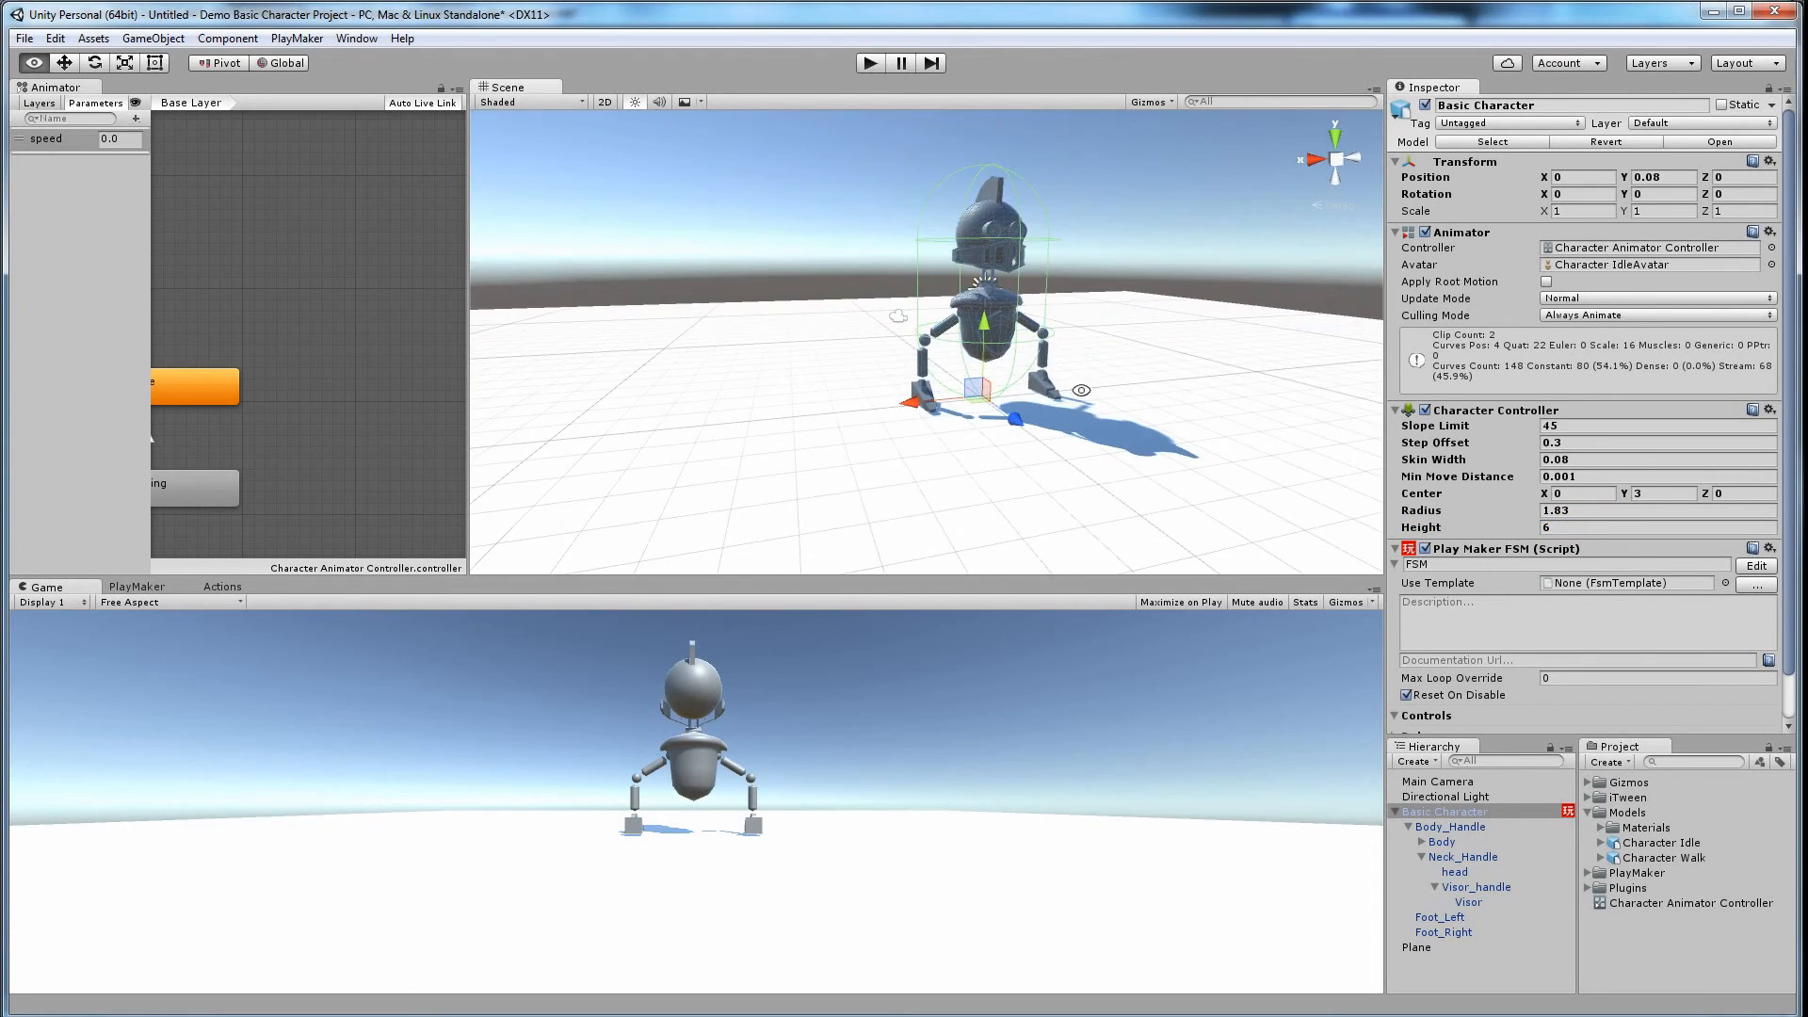
{"action": "mouse_move", "coordinate": [1063, 366]}
{"action": "left_mouse_down", "text": "alt"}
{"action": "mouse_move", "coordinate": [1075, 354]}
{"action": "mouse_move", "coordinate": [1082, 390]}
{"action": "left_mouse_up", "text": "alt"}
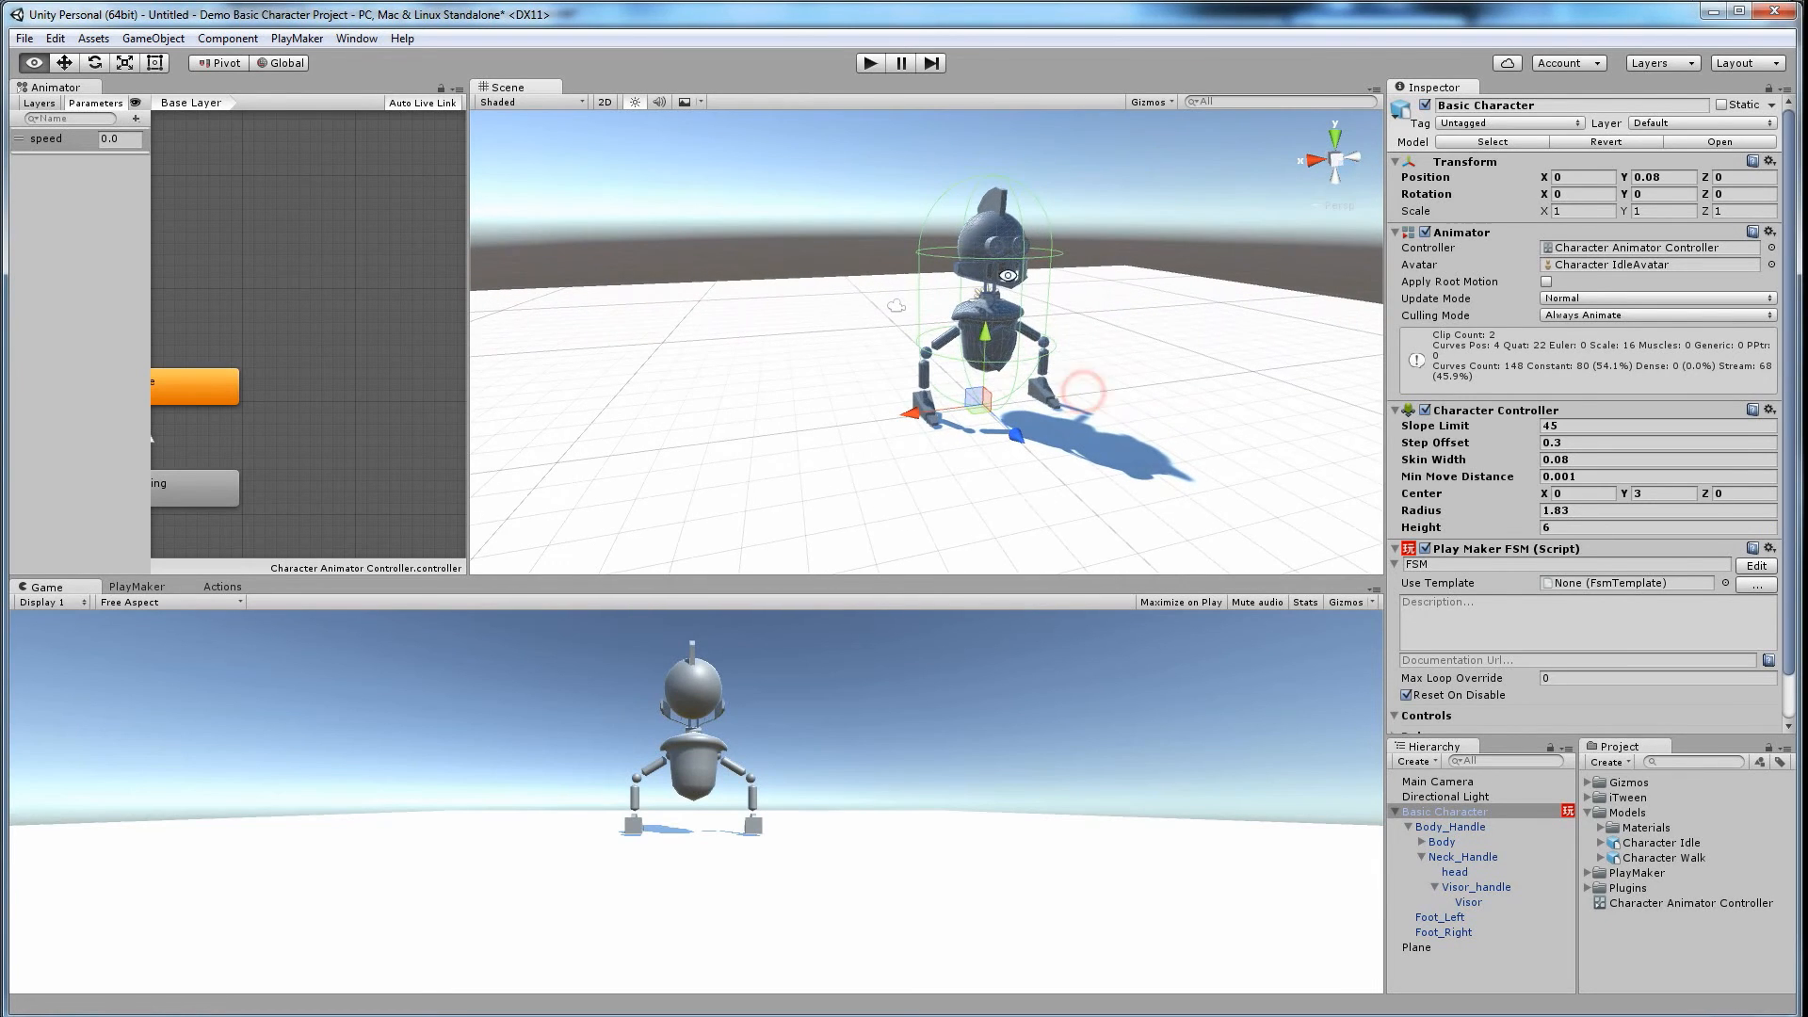
Step: Run the scene and check that the character's feet rest on the plane
{"action": "left_click", "coordinate": [868, 64]}
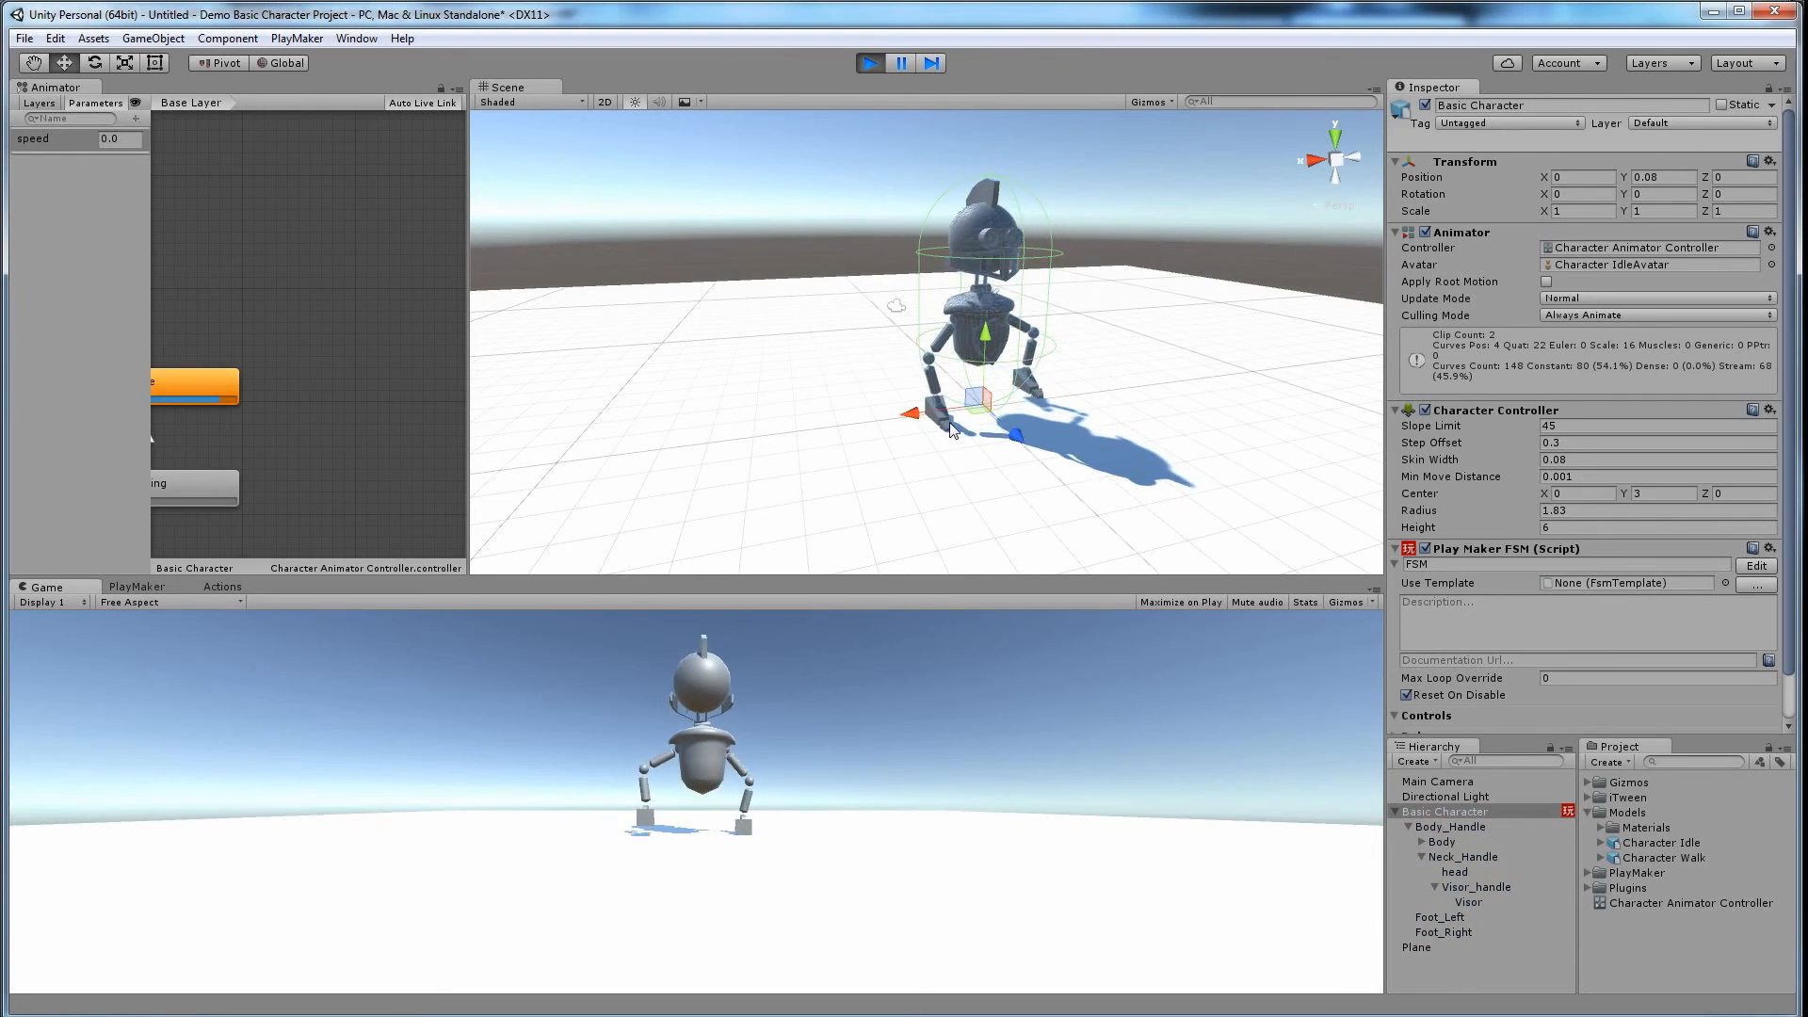
{"action": "left_click_drag", "start_coordinate": [1101, 235], "coordinate": [929, 176], "text": "alt"}
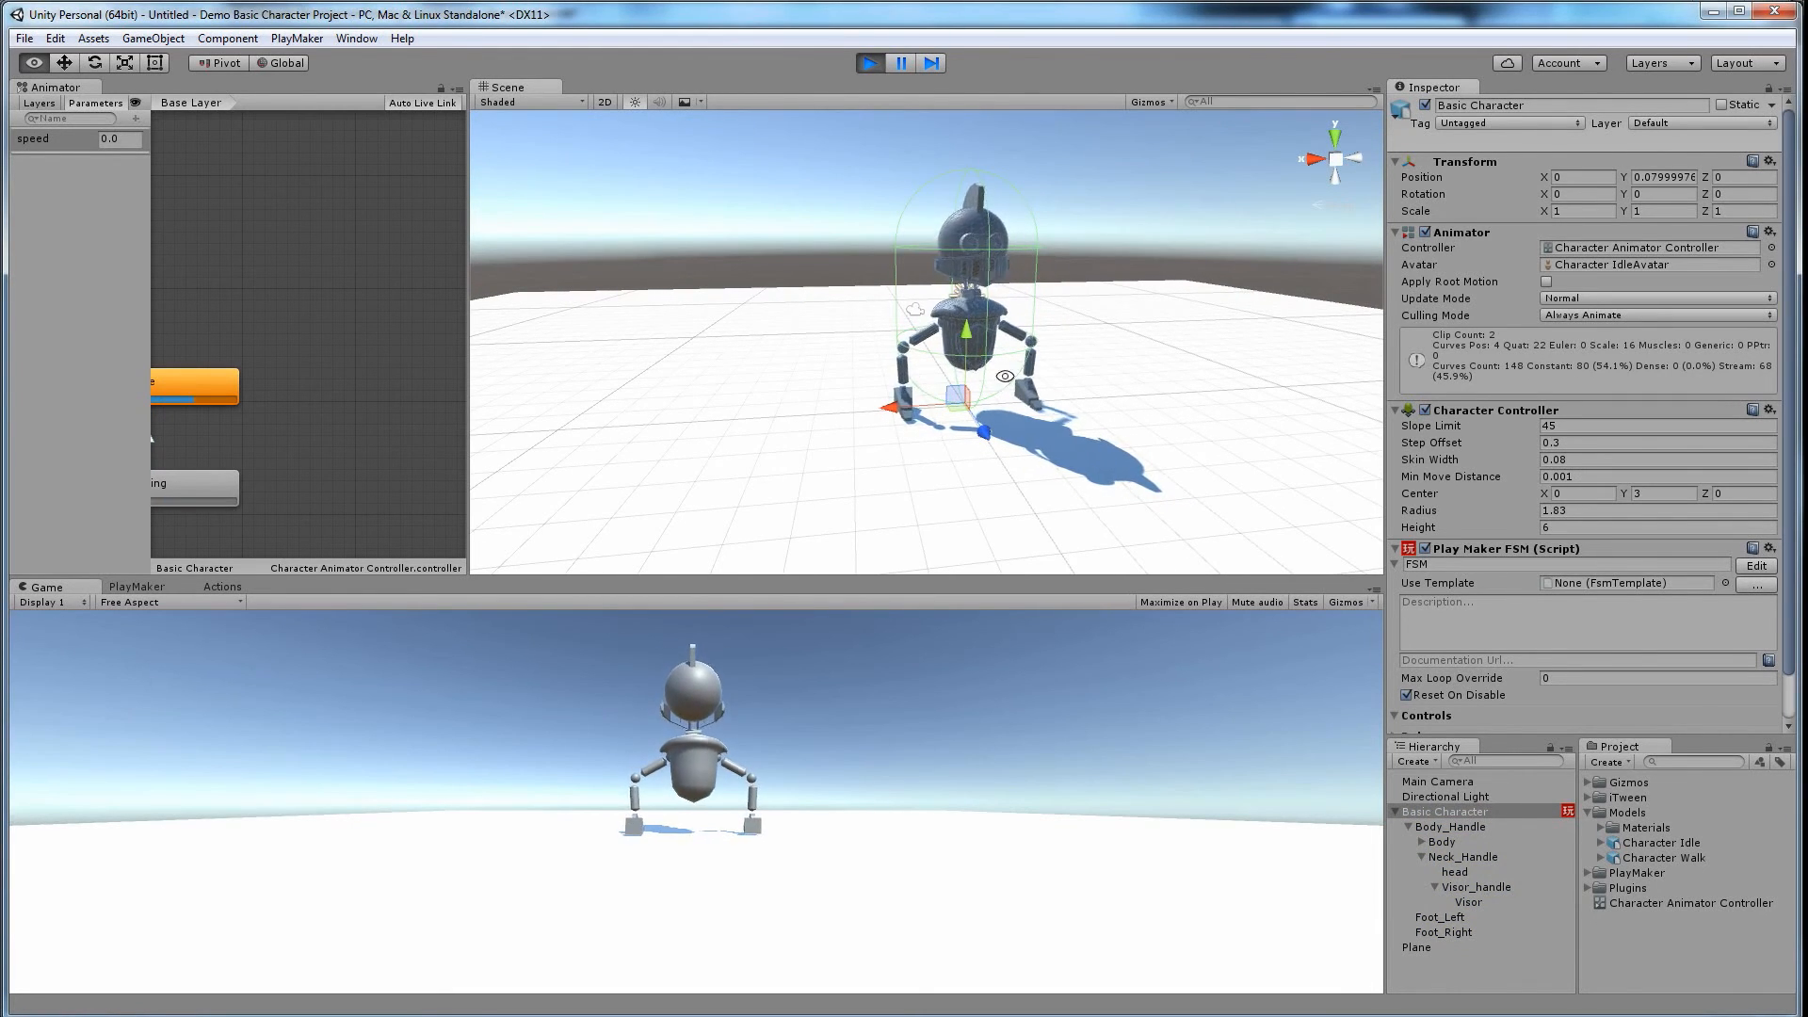
{"action": "mouse_move", "coordinate": [860, 425]}
{"action": "left_mouse_down", "text": "alt"}
{"action": "mouse_move", "coordinate": [1228, 442]}
{"action": "mouse_move", "coordinate": [847, 452]}
{"action": "left_mouse_up", "text": "alt"}
{"action": "left_click_drag", "start_coordinate": [834, 237], "coordinate": [810, 396], "text": "alt"}
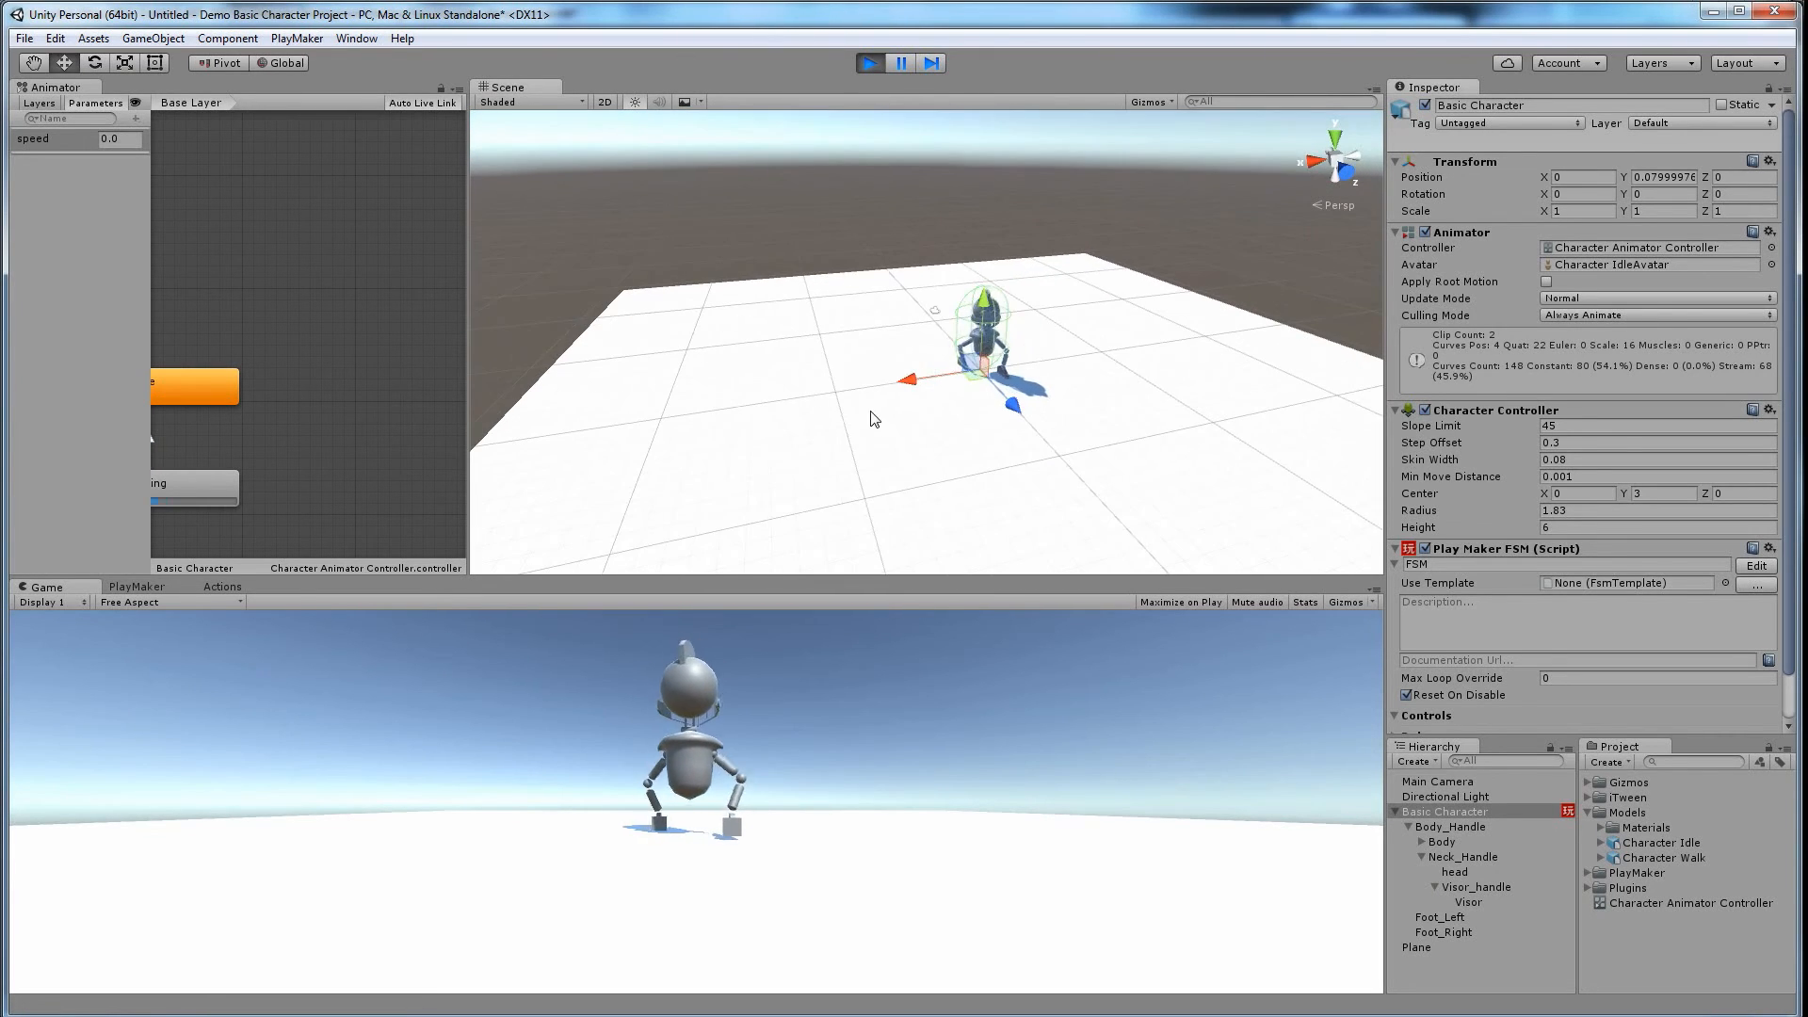
Step: Walk the character forward, sideways and back in the running game to test its movement, turning and animation transitions
{"action": "left_click", "coordinate": [918, 762]}
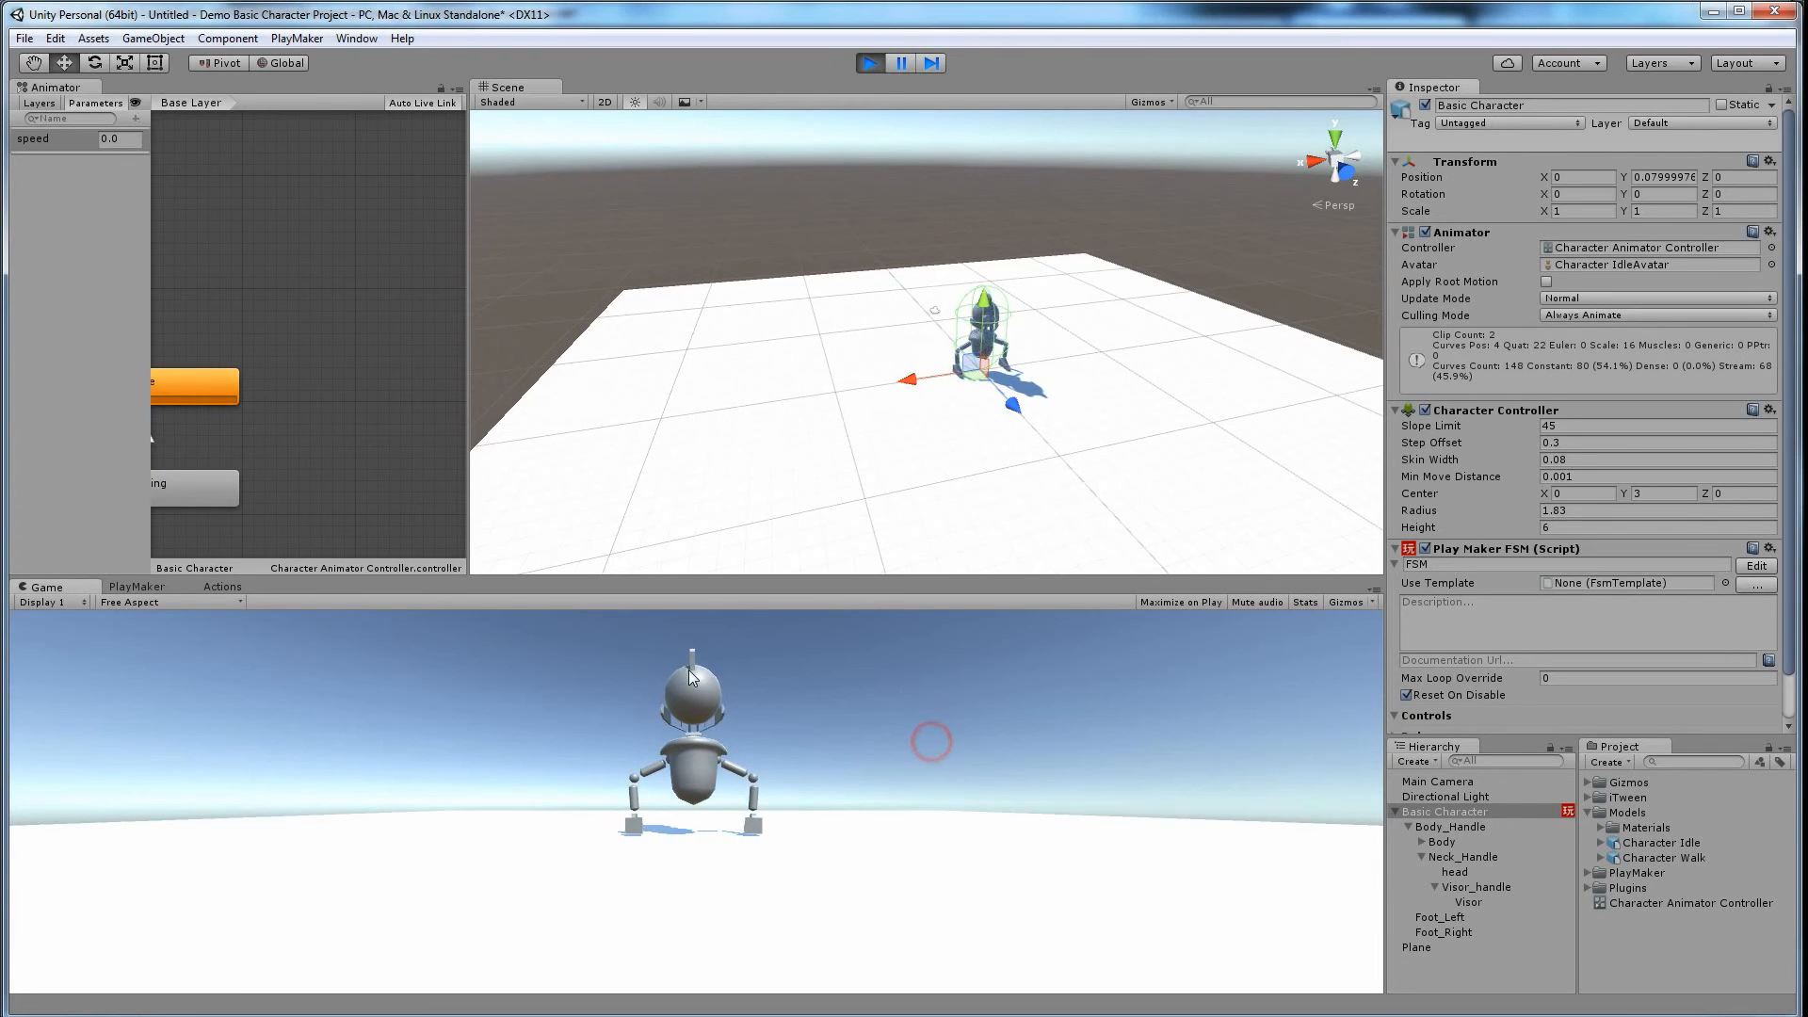
{"action": "left_click", "coordinate": [916, 750]}
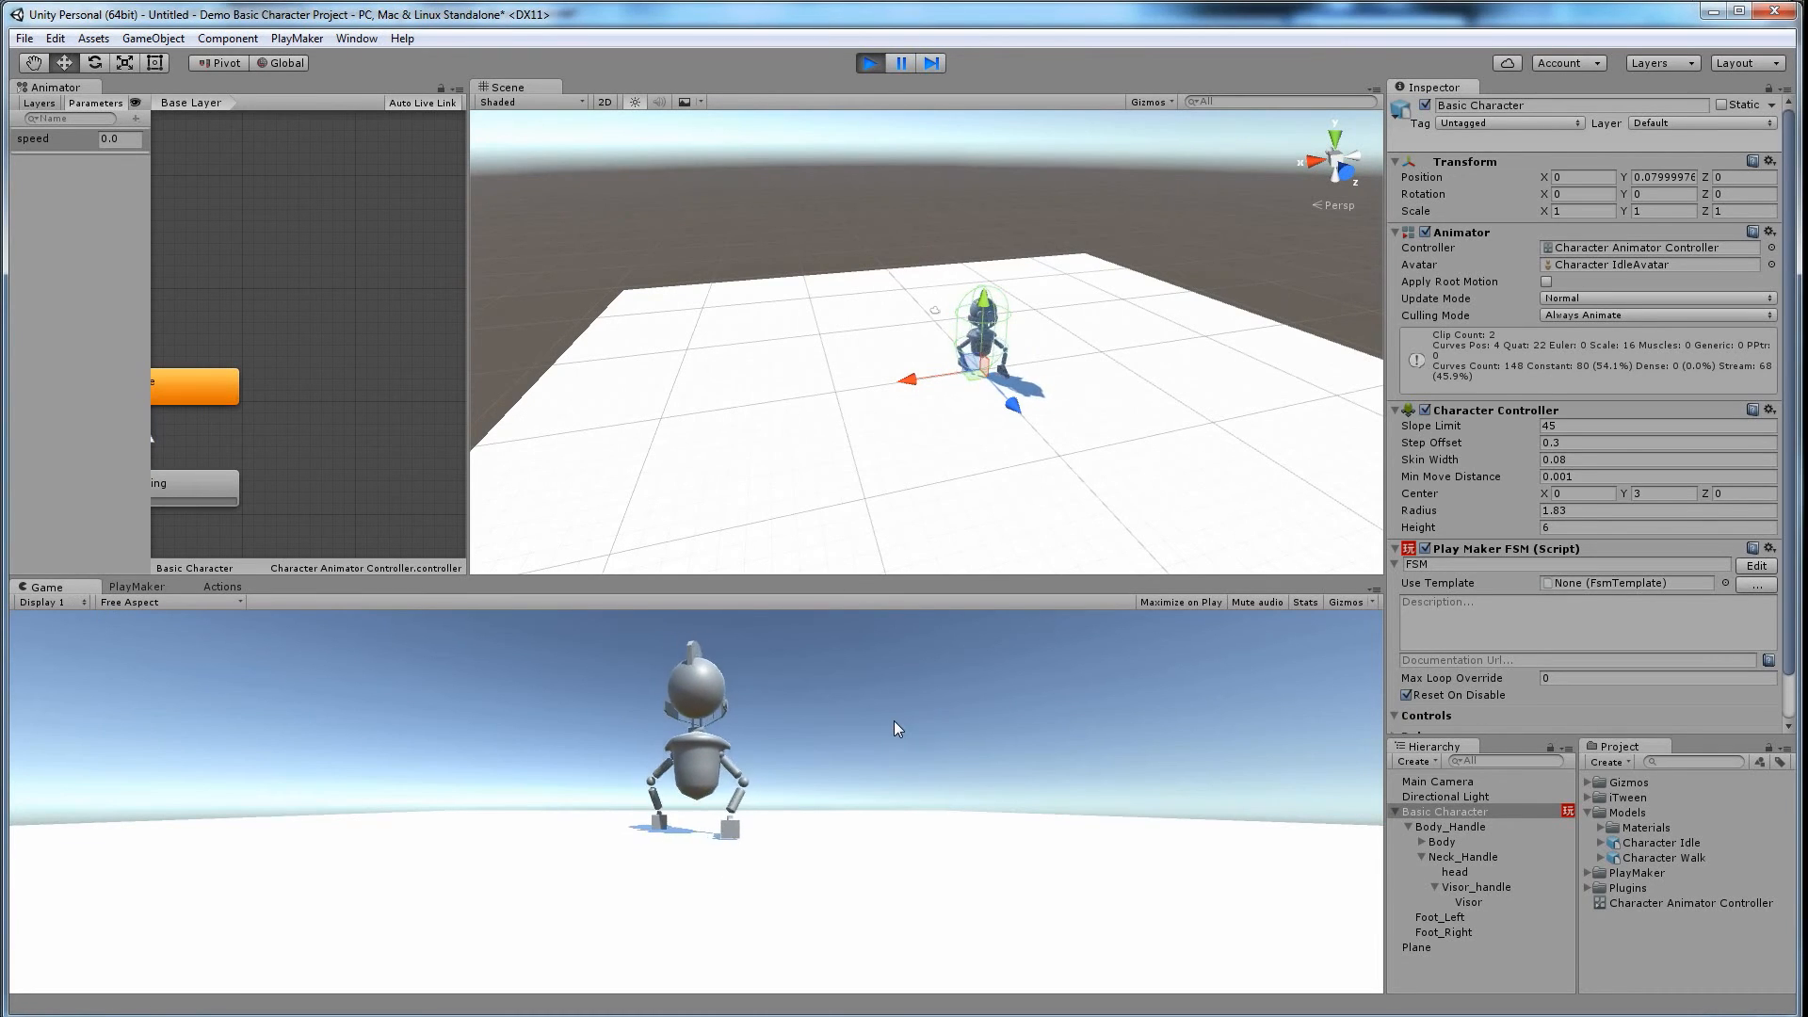
{"action": "key", "text": "w"}
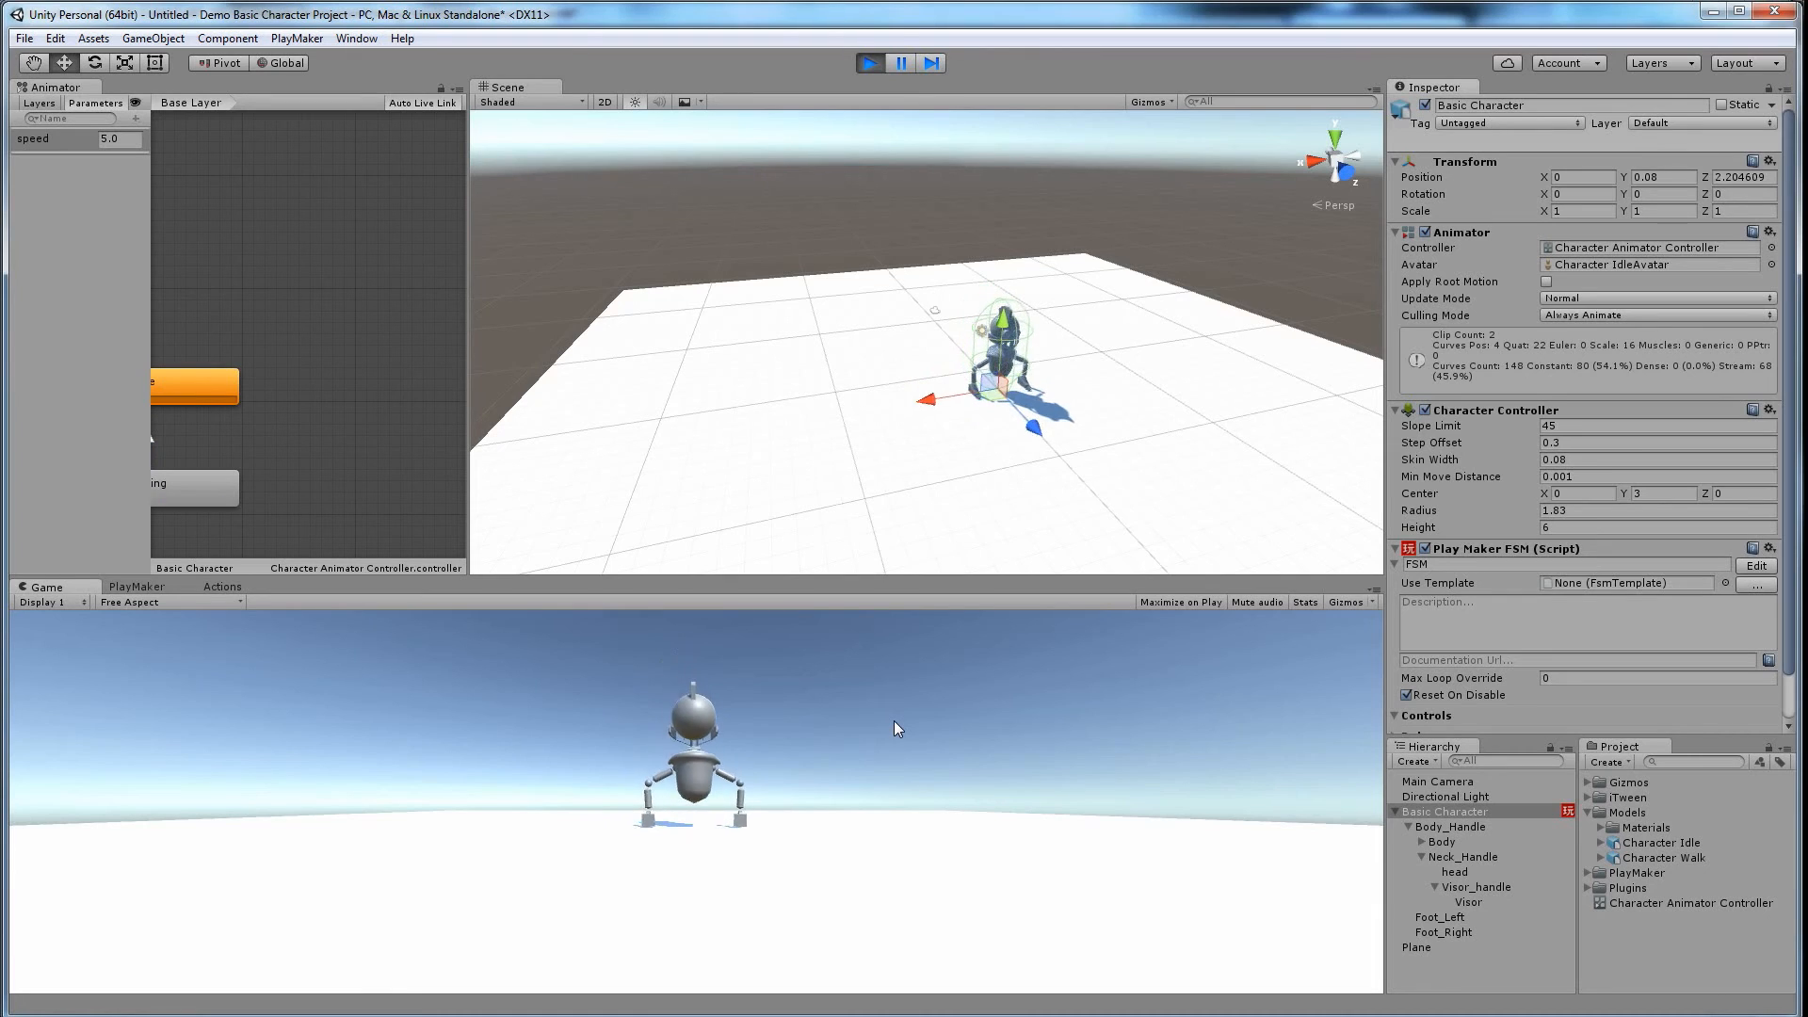
{"action": "key", "text": "a"}
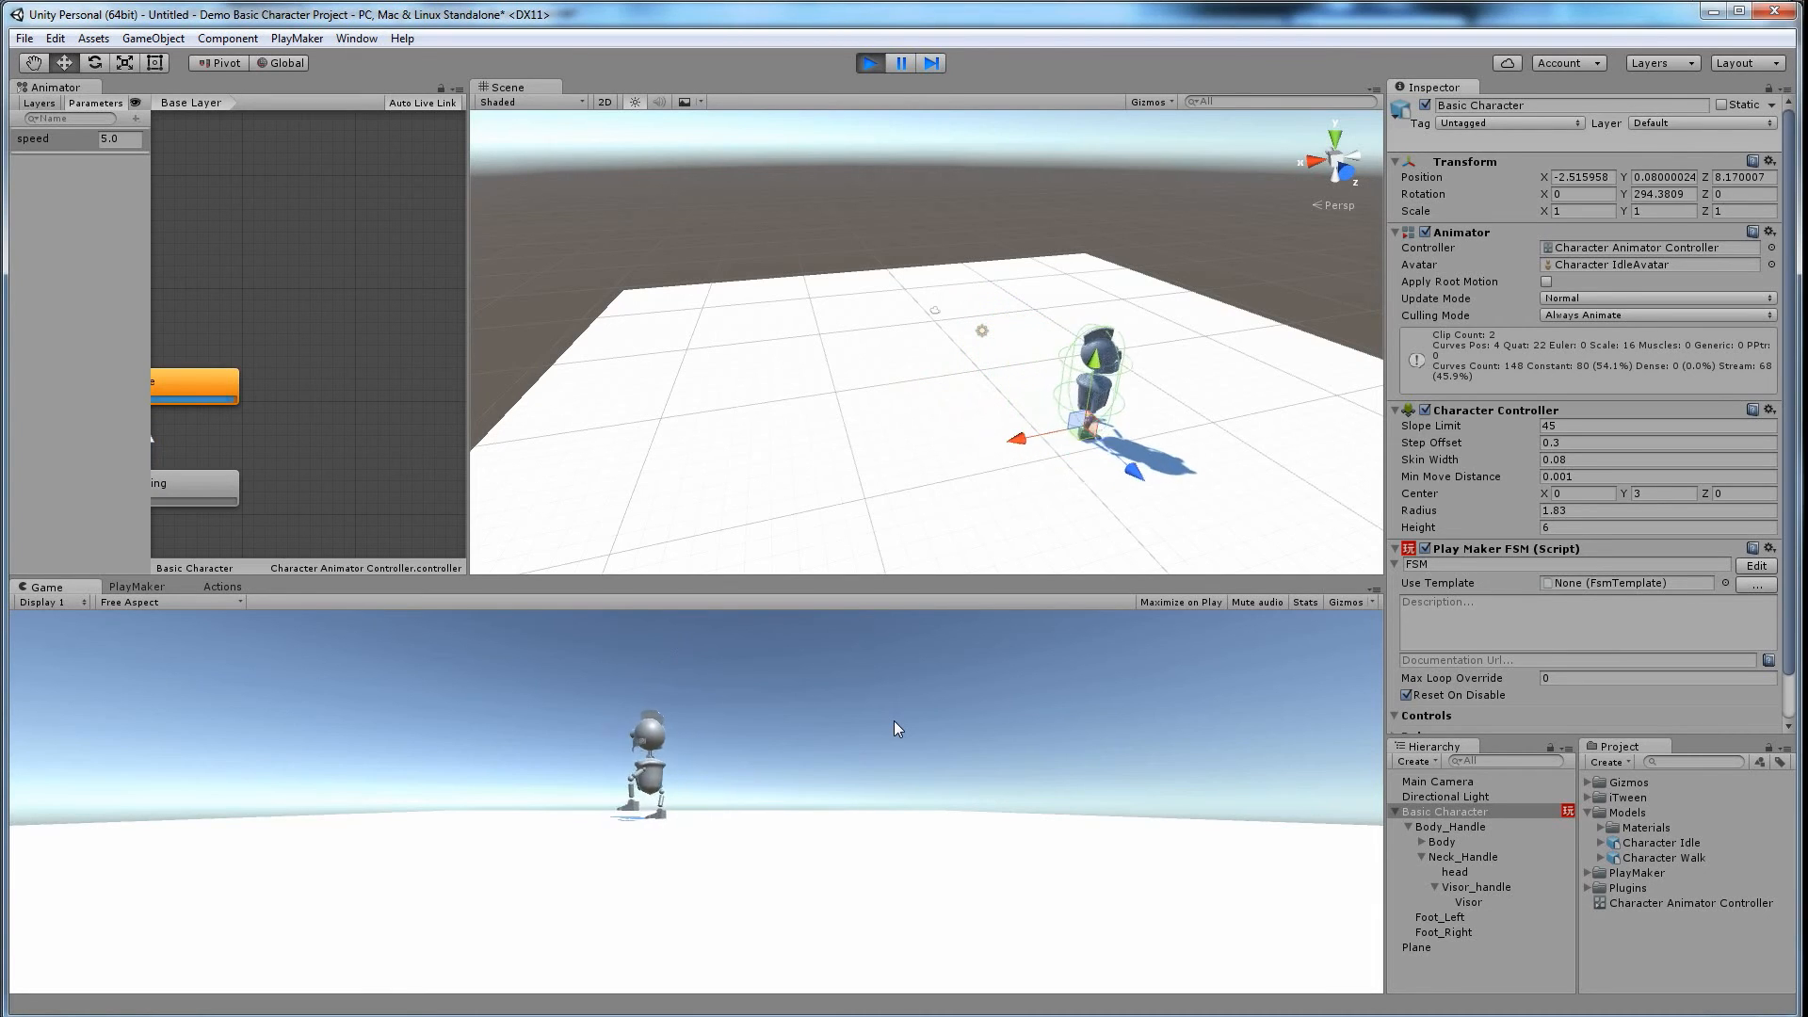
{"action": "key", "text": "d"}
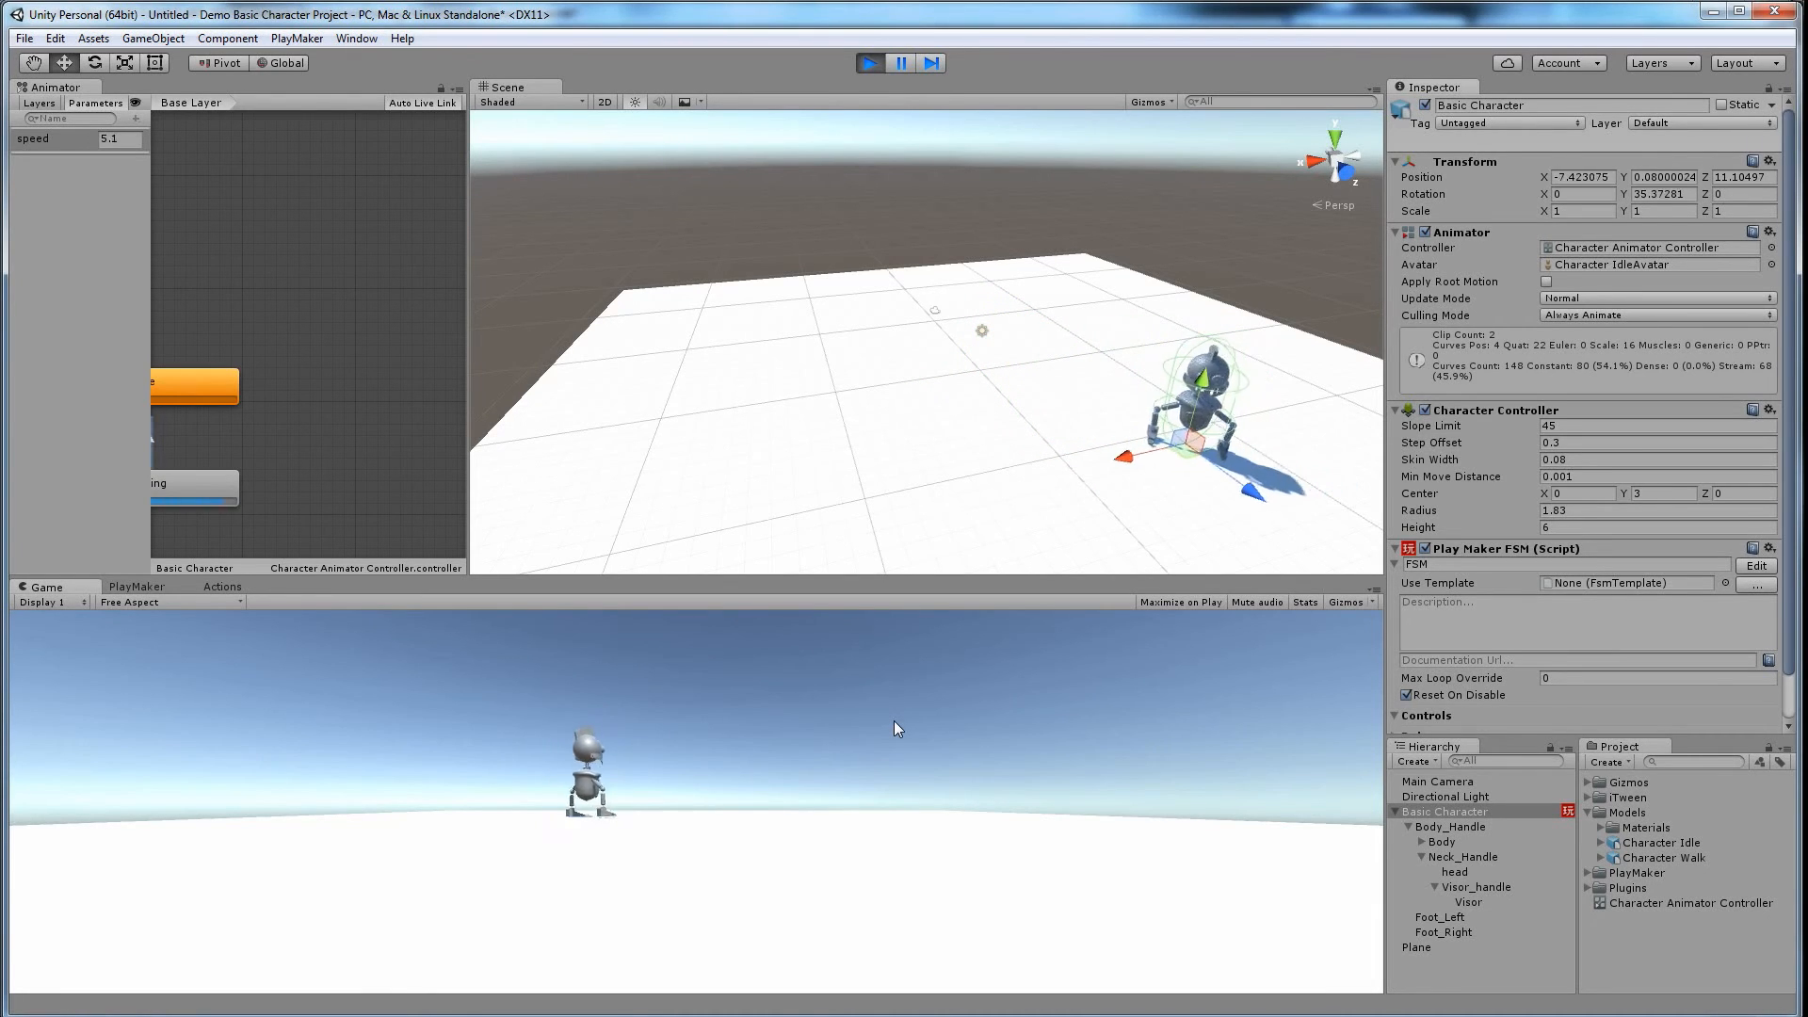
{"action": "key", "text": "s"}
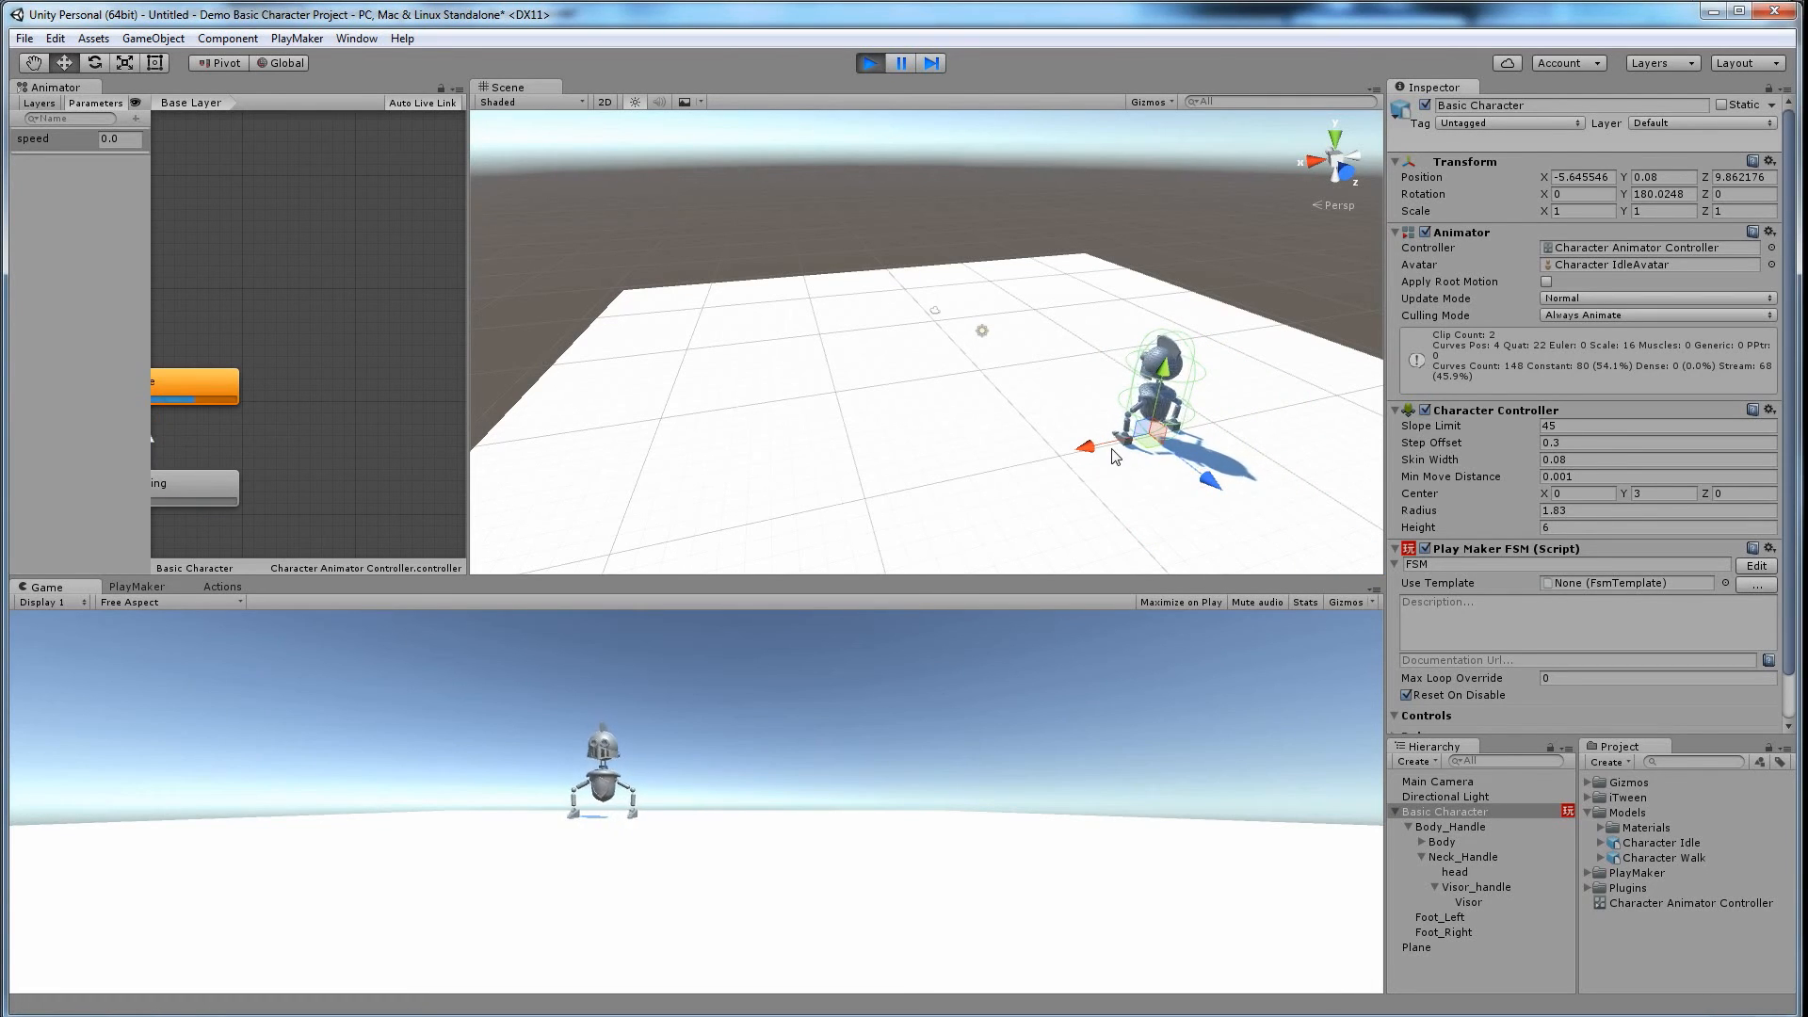
{"action": "key", "text": "a"}
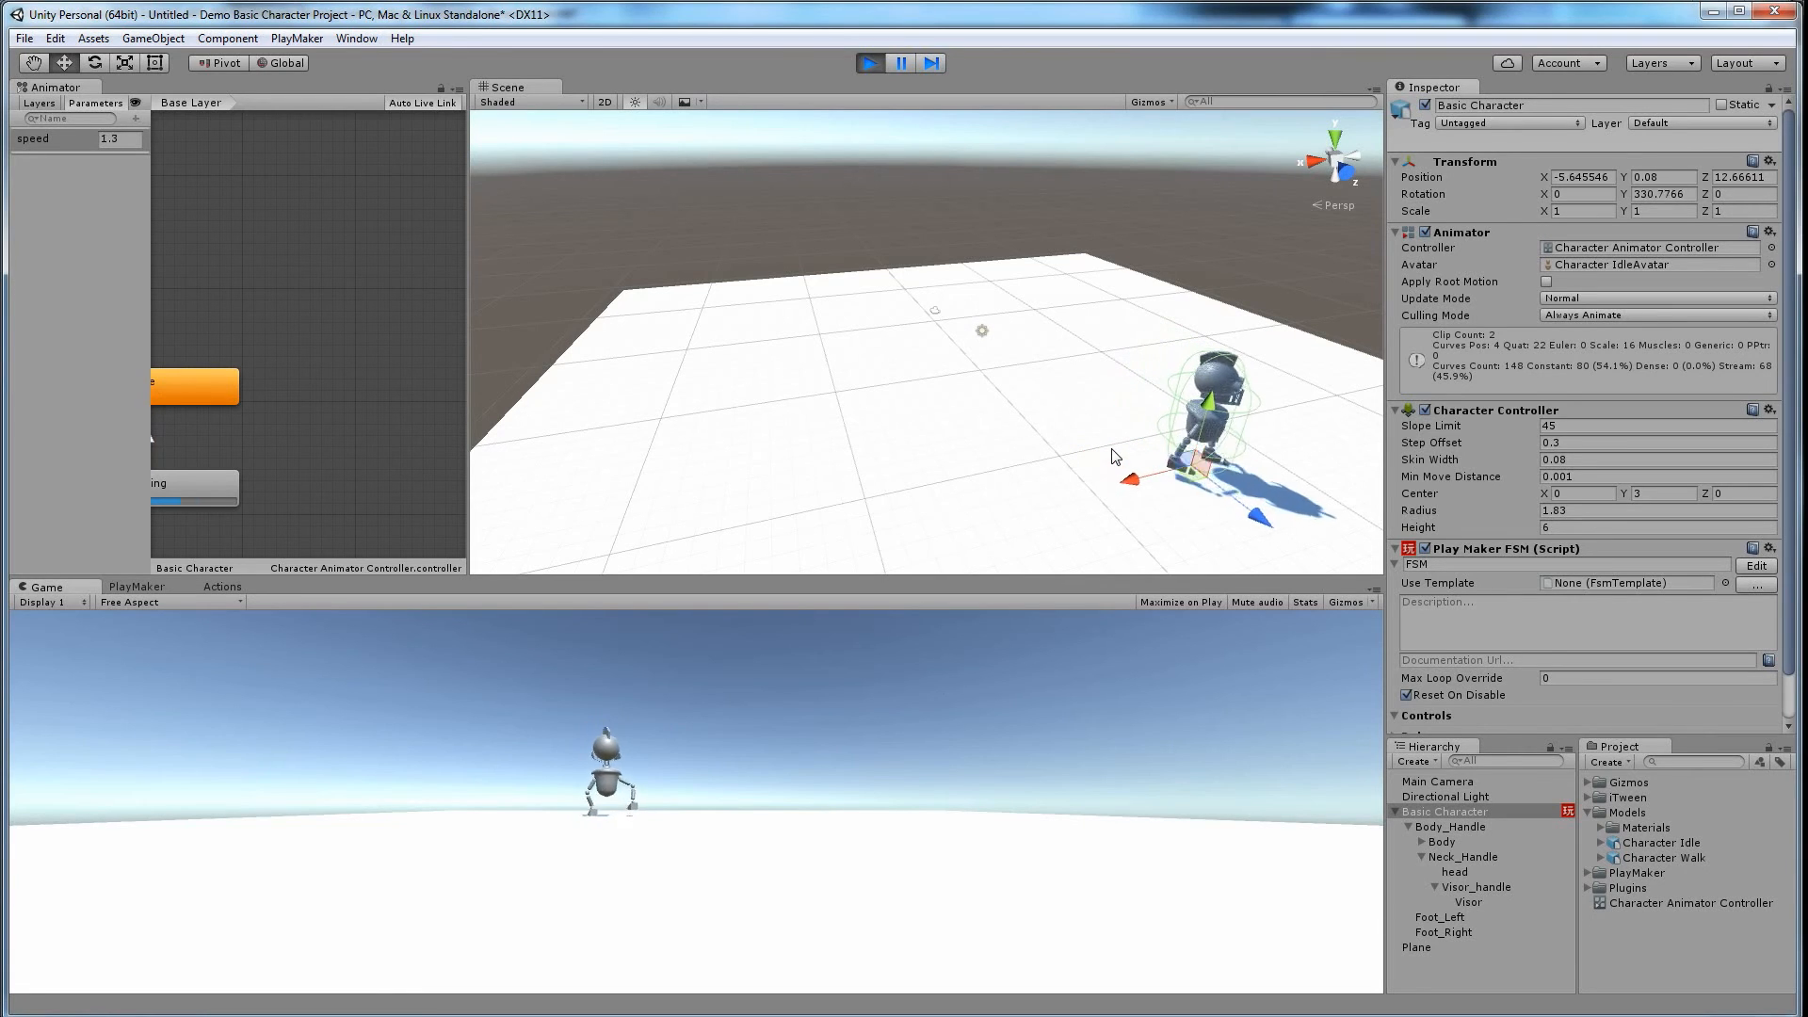
Step: Walk the character back toward the camera in the running game and stop play mode
{"action": "key", "text": "s"}
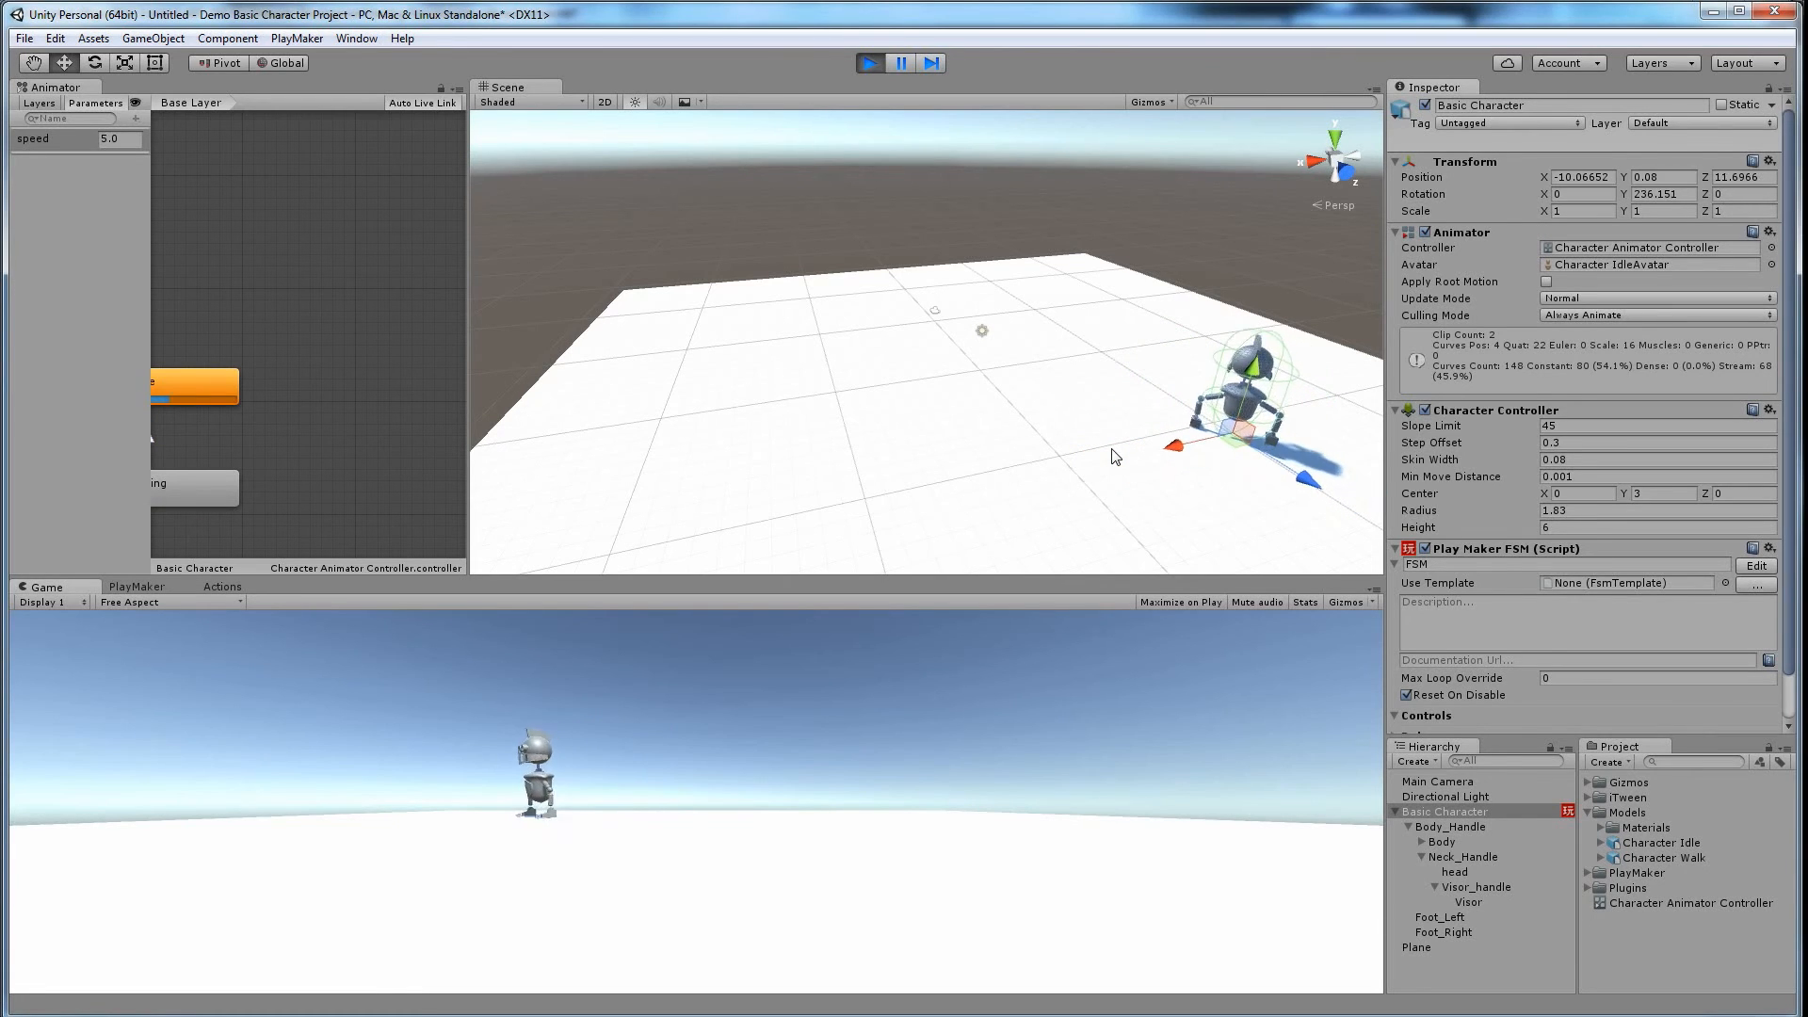
{"action": "left_click", "coordinate": [869, 63]}
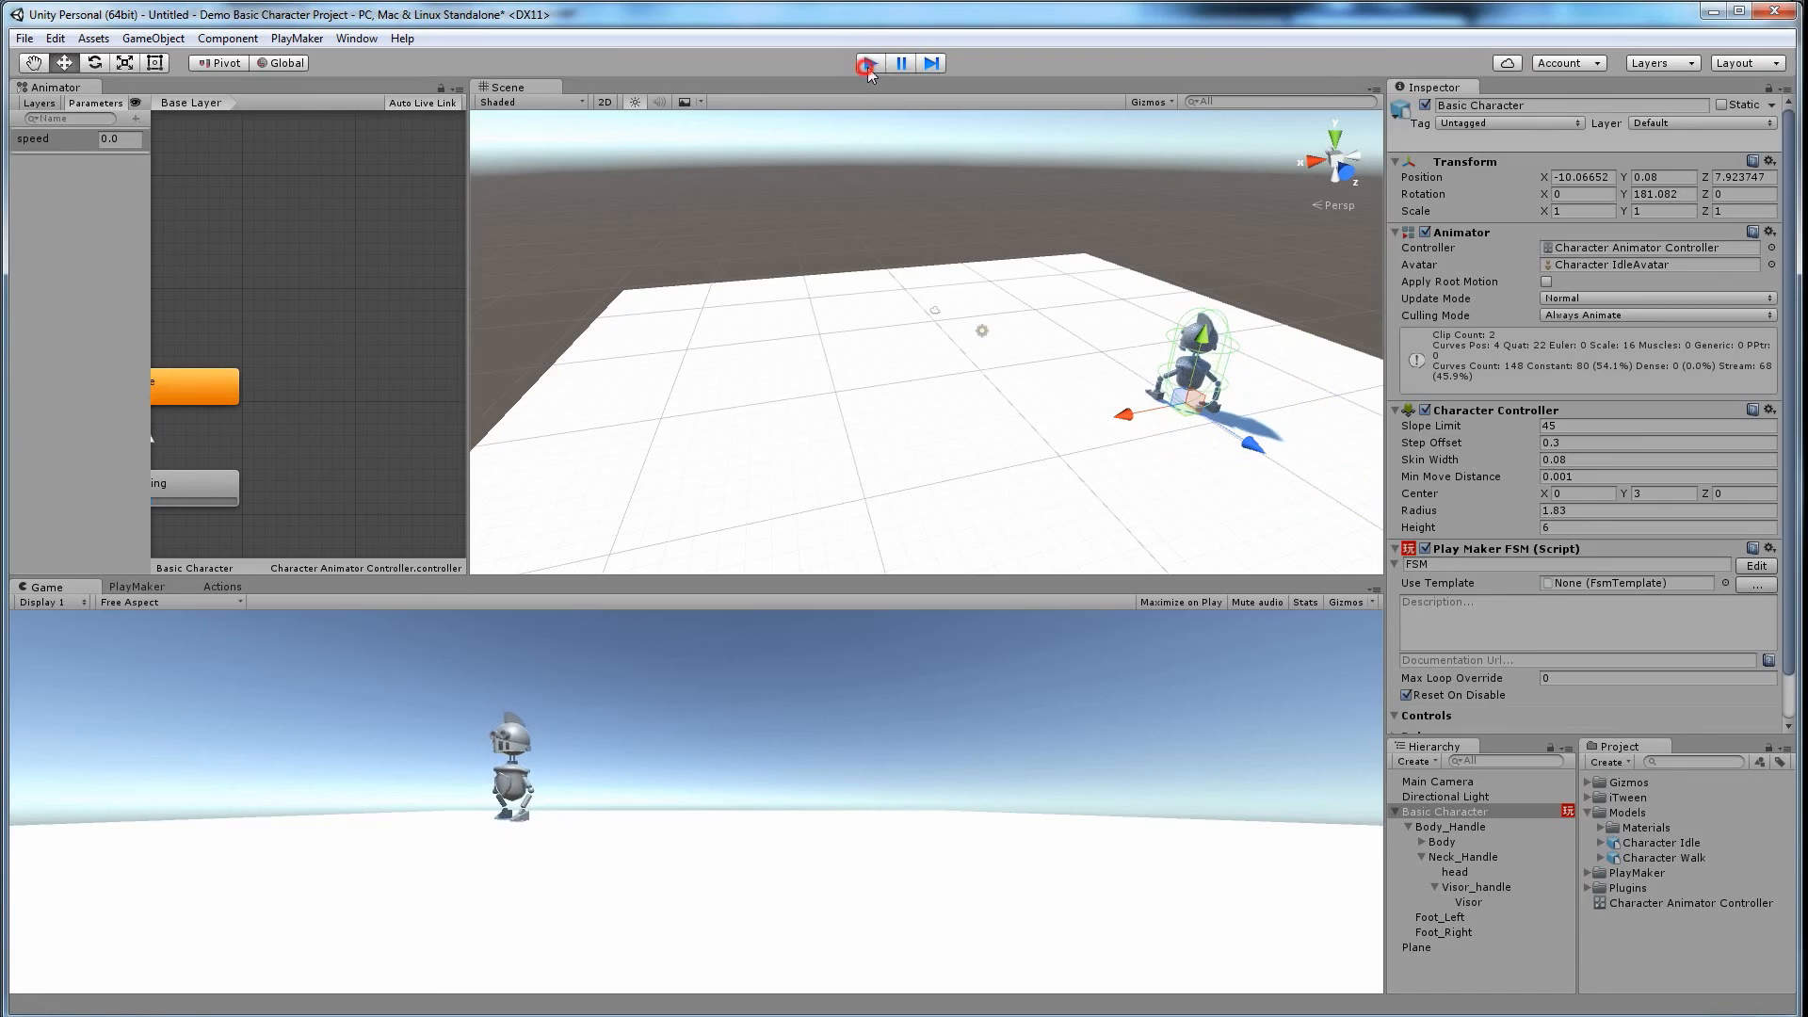
Step: Add a condition to the Idle to Walking transition requiring speed Greater than 0.1
{"action": "left_click_drag", "start_coordinate": [237, 397], "coordinate": [390, 308], "text": "alt"}
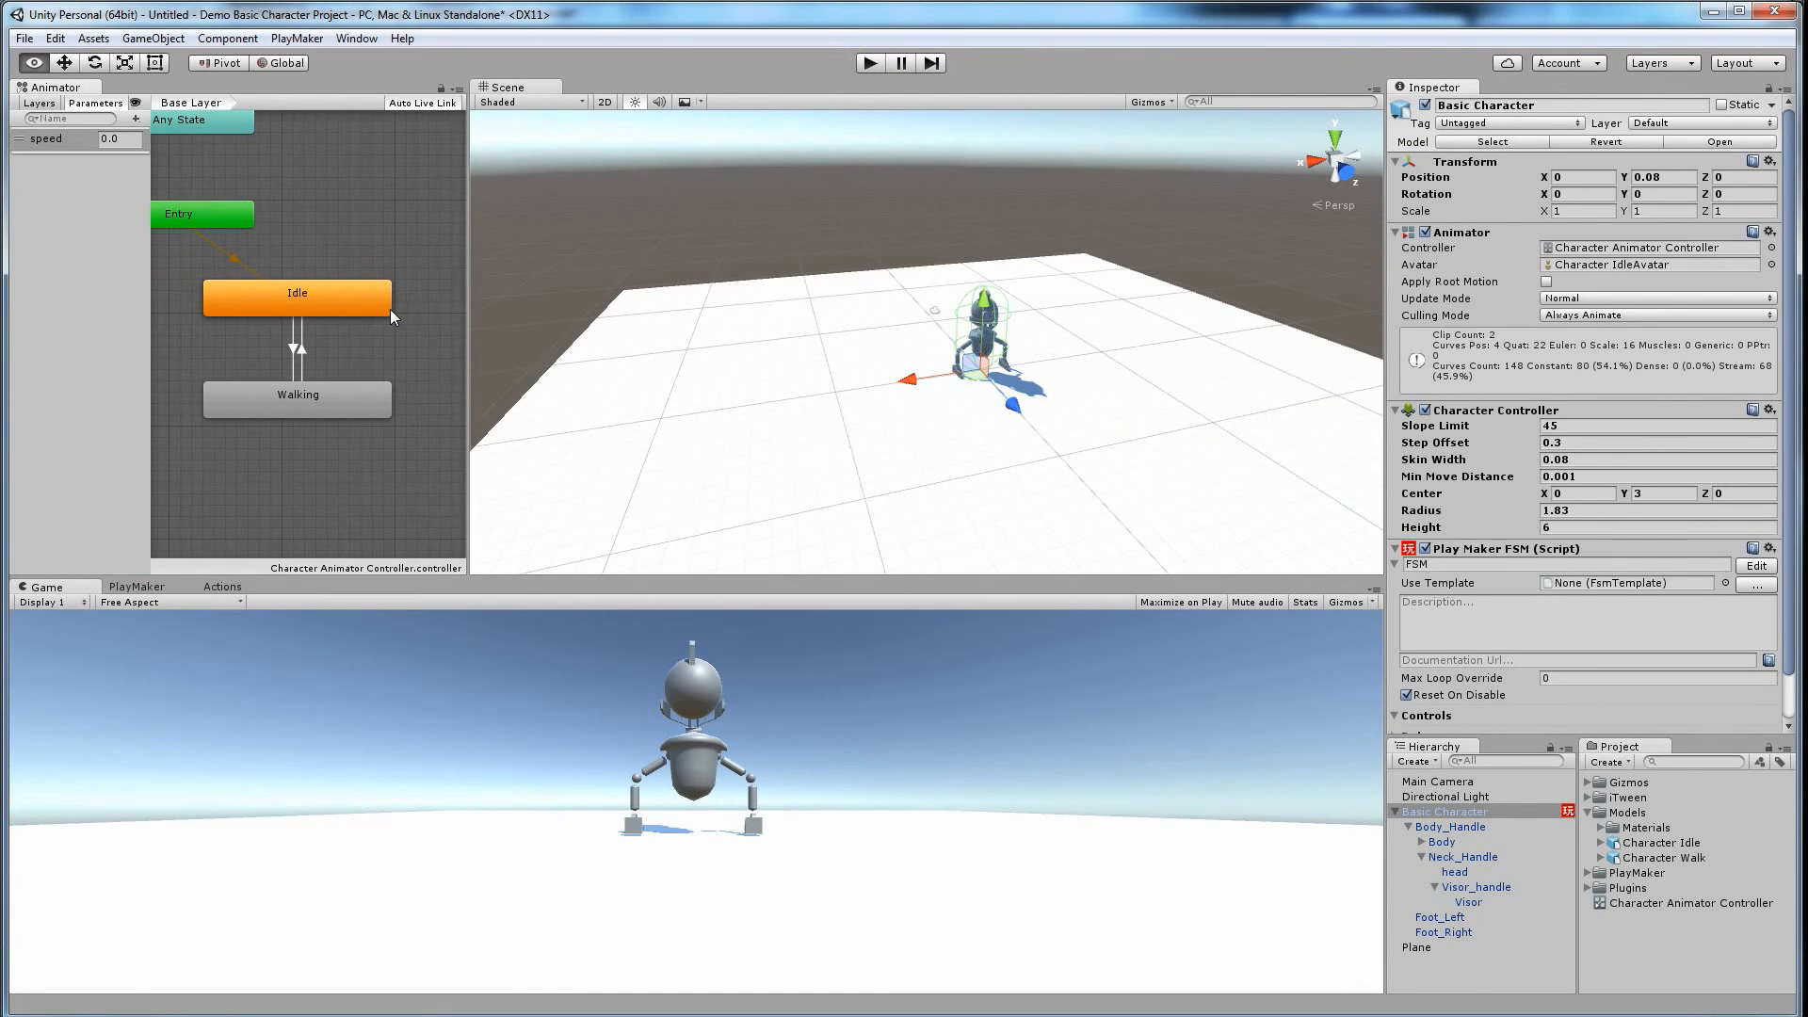
{"action": "left_click", "coordinate": [292, 348]}
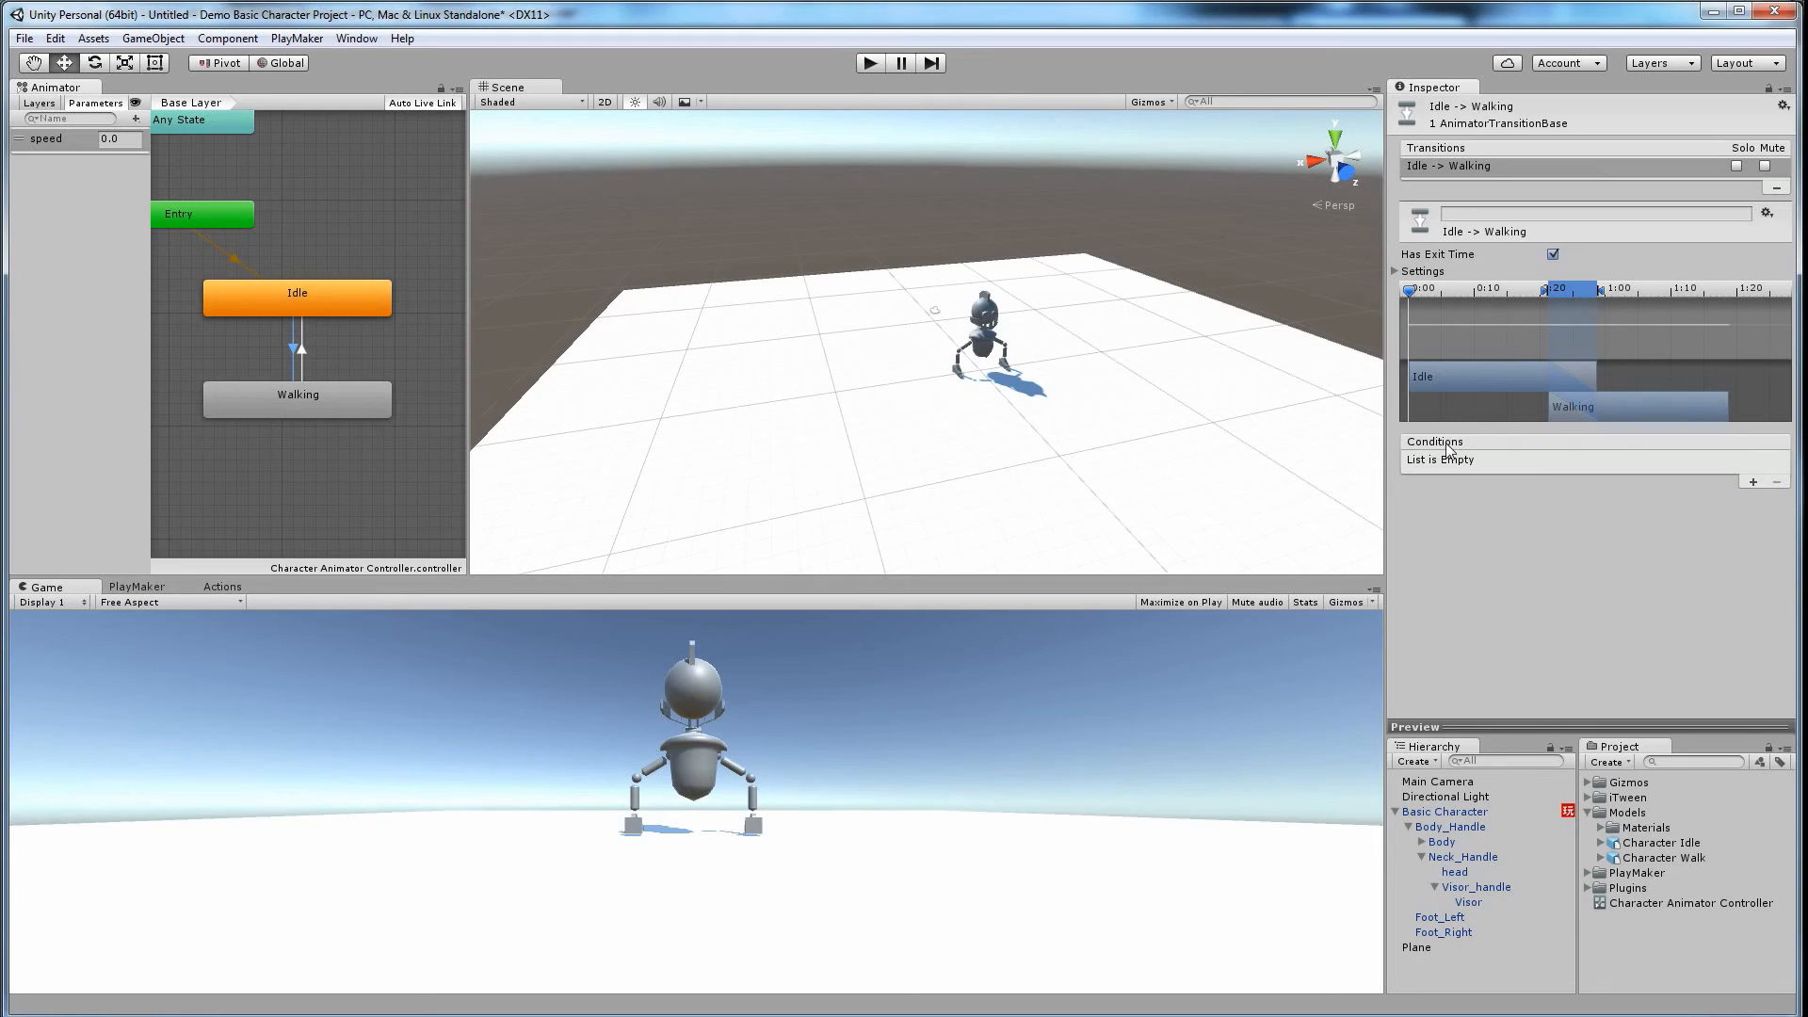
{"action": "left_click", "coordinate": [1753, 483]}
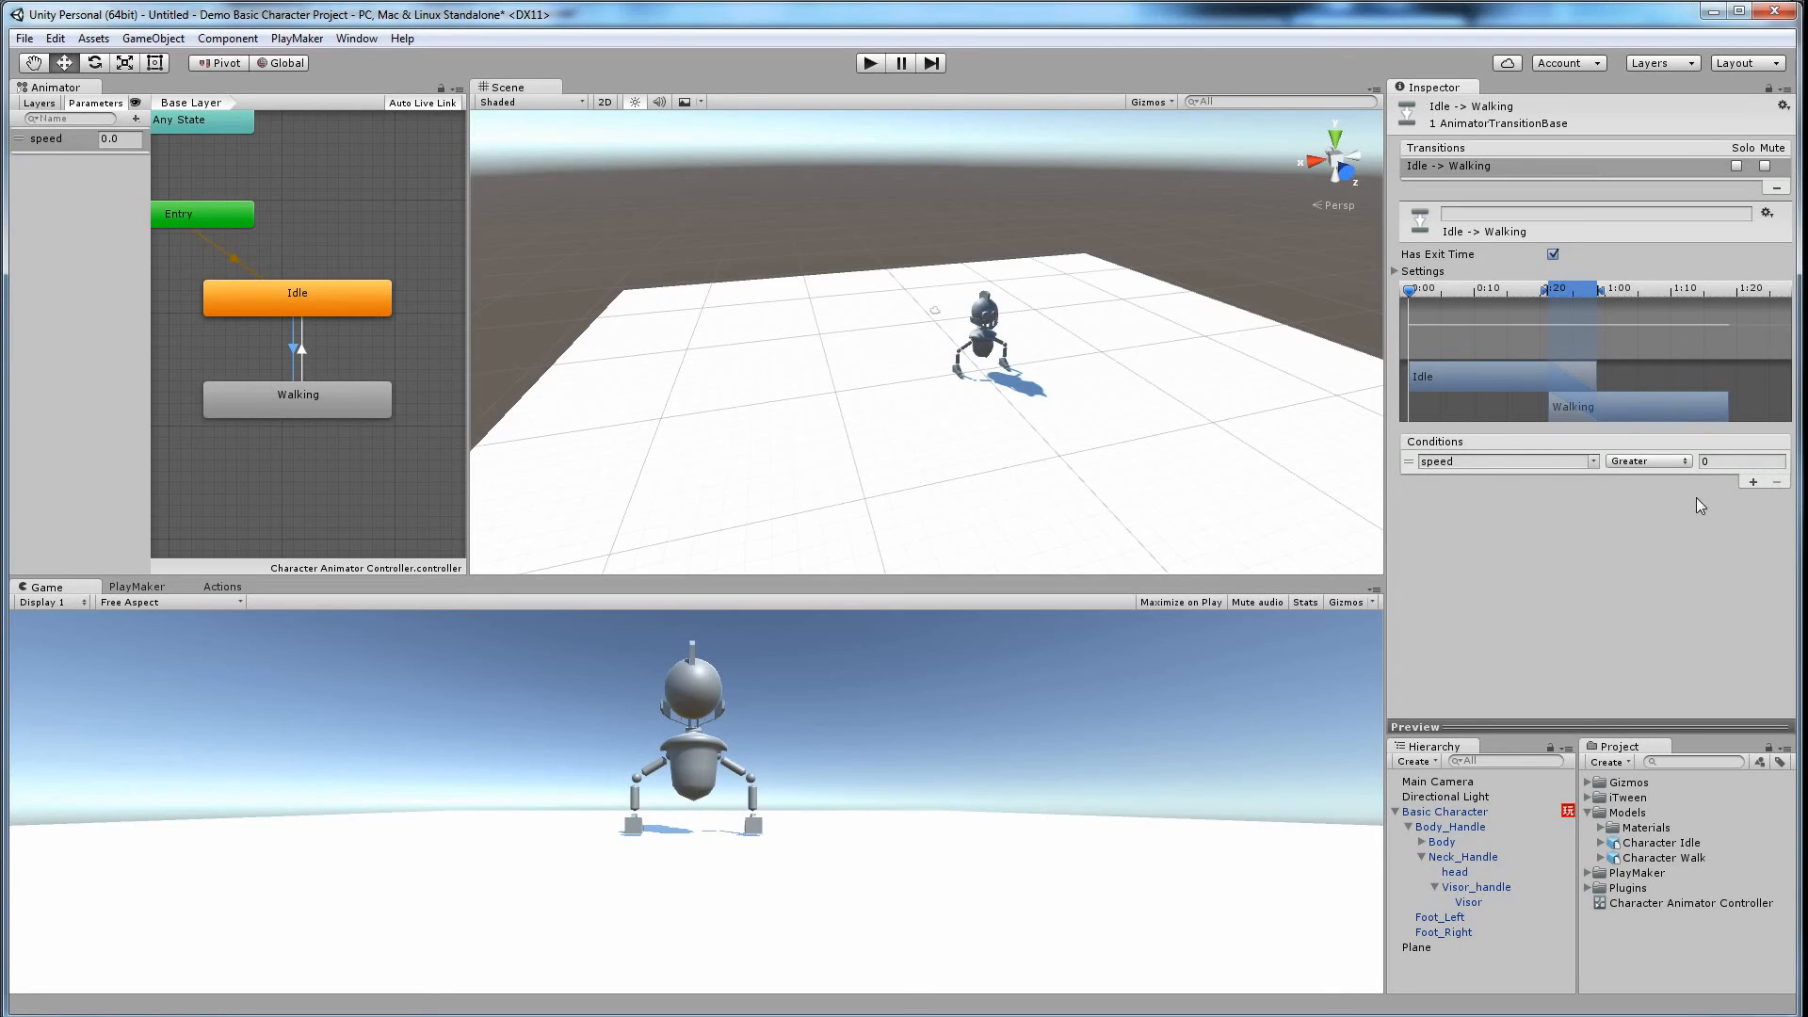
{"action": "left_click", "coordinate": [1718, 463]}
Step: Add a condition to the Walking to Idle transition requiring speed Less than 0.1
{"action": "left_click", "coordinate": [295, 409]}
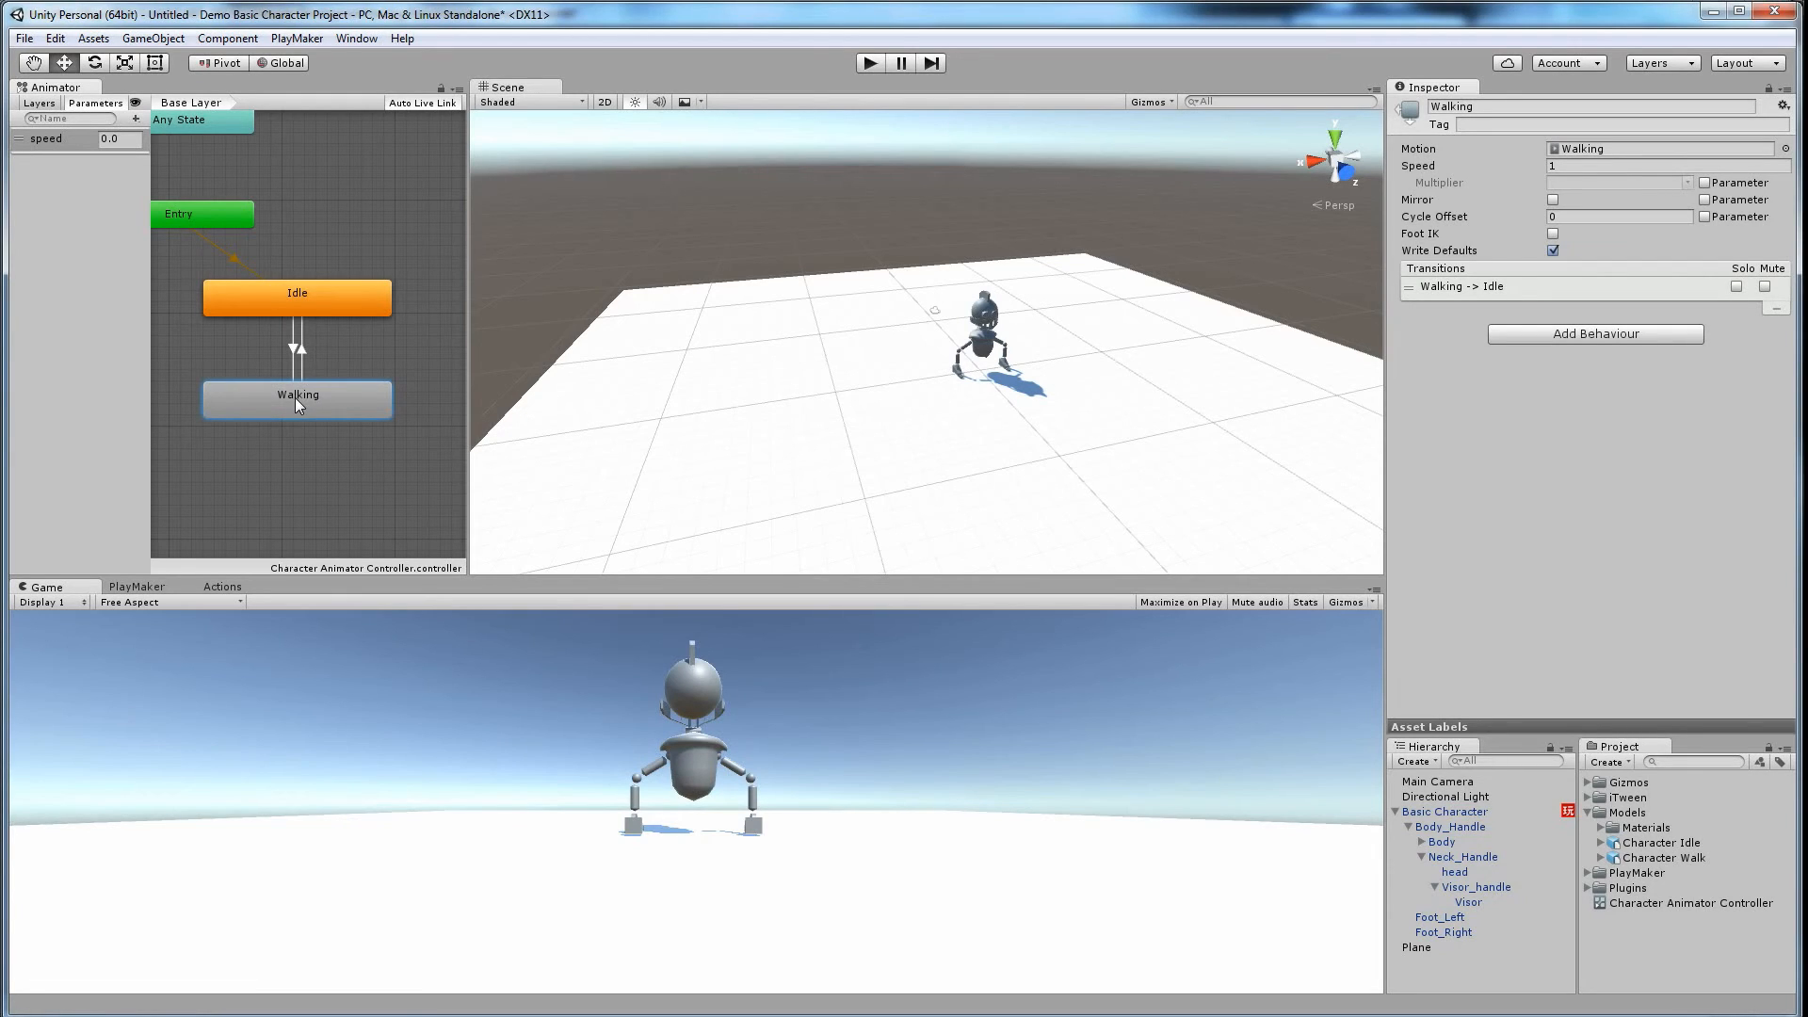
{"action": "left_click", "coordinate": [303, 352]}
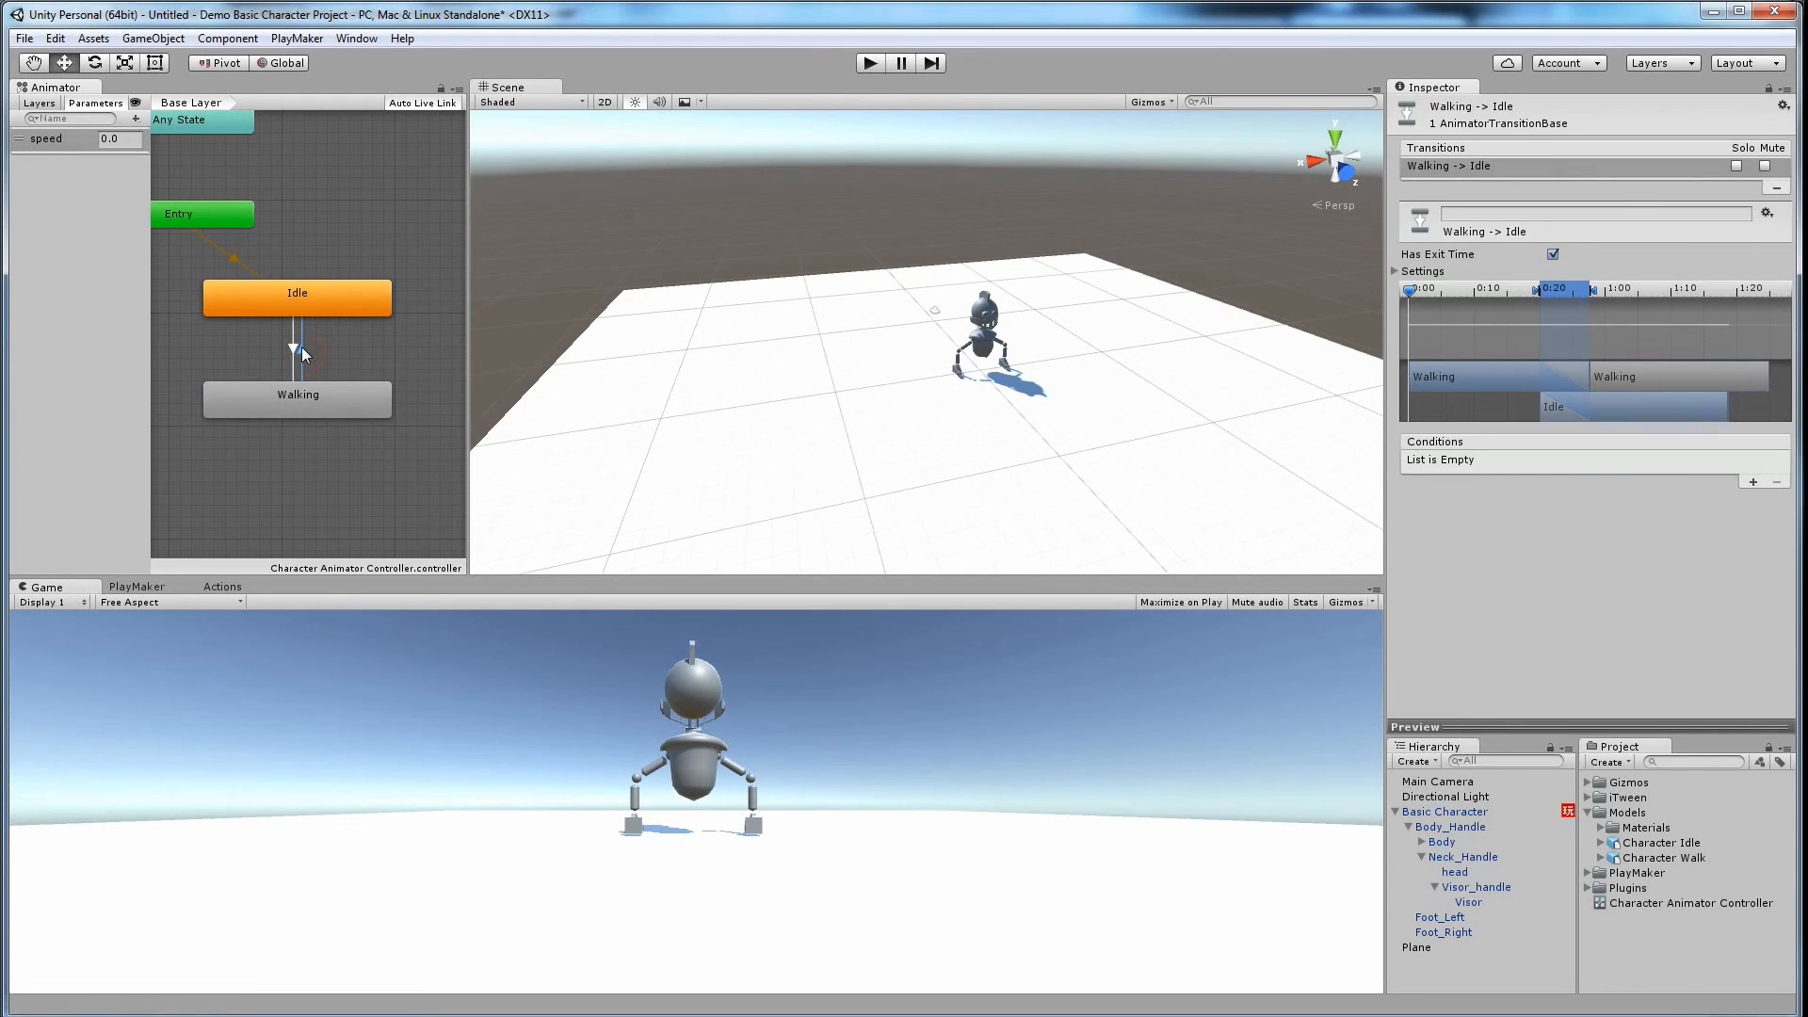
{"action": "left_click", "coordinate": [1753, 482]}
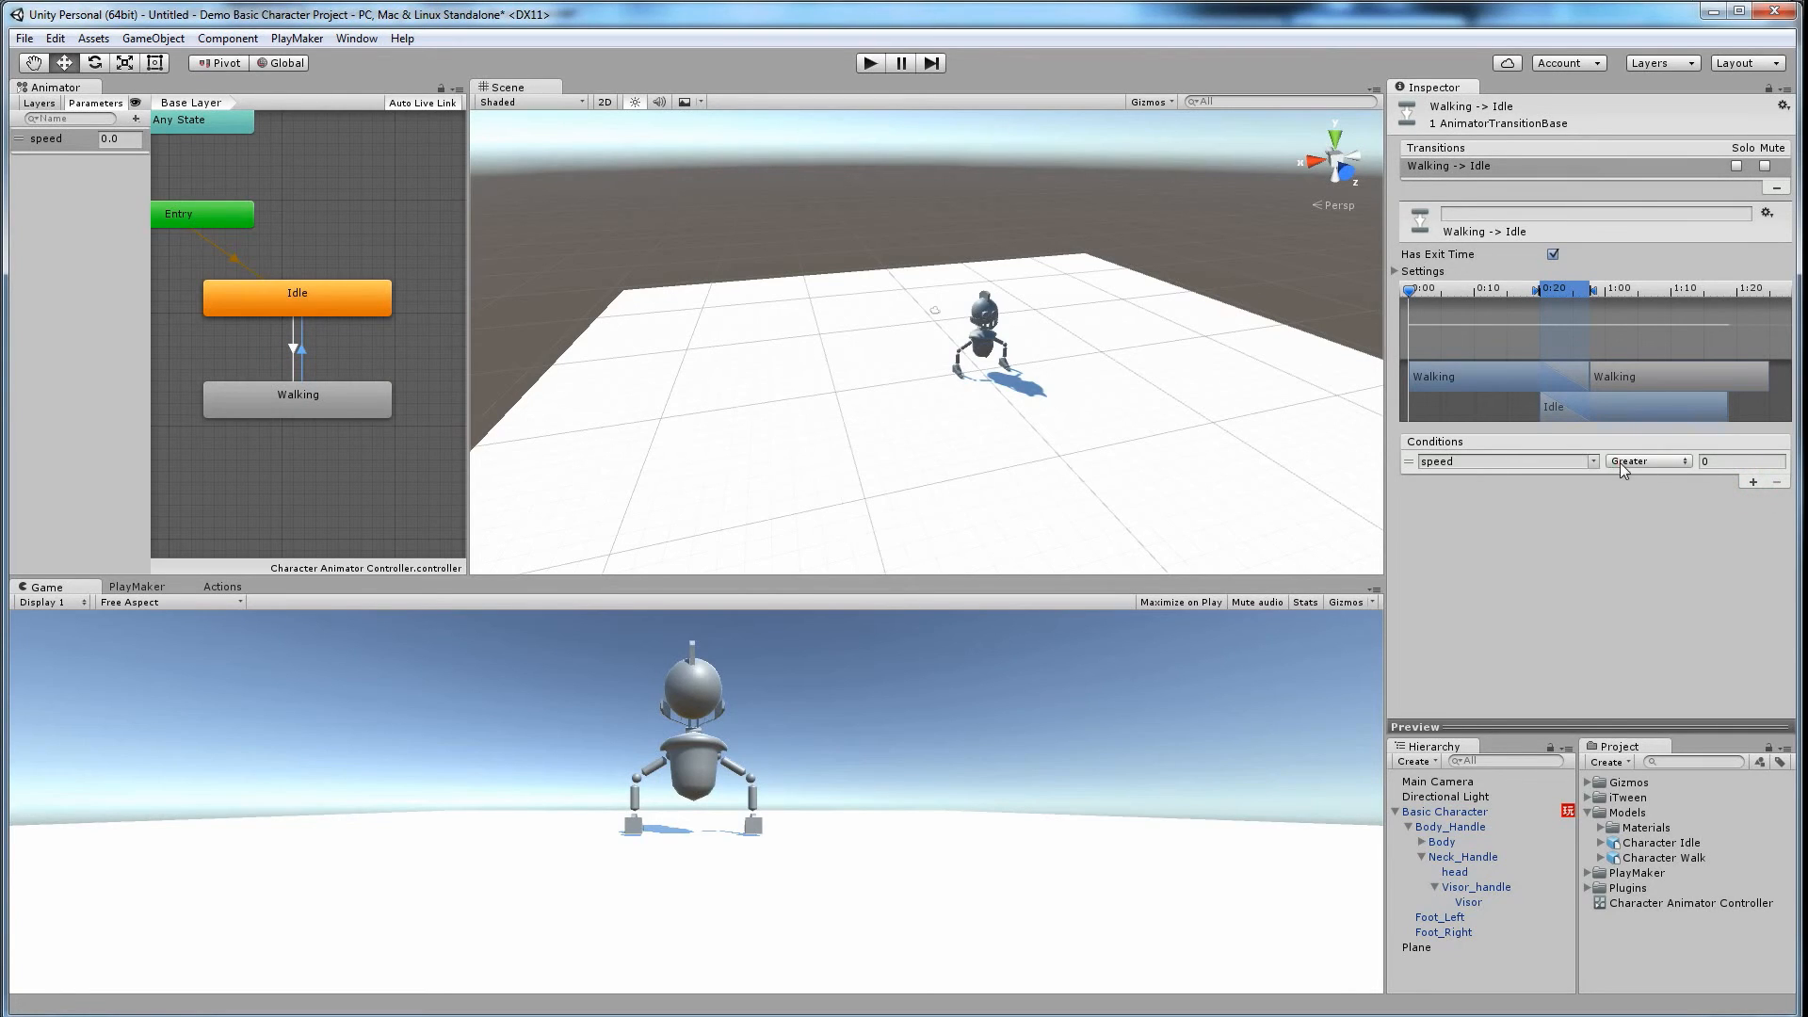
{"action": "left_click", "coordinate": [1622, 462]}
{"action": "left_click", "coordinate": [1654, 498]}
{"action": "left_click", "coordinate": [1718, 460]}
Step: Run the scene and walk the character forward to check how promptly it switches between Idle and Walking
{"action": "left_click", "coordinate": [869, 64]}
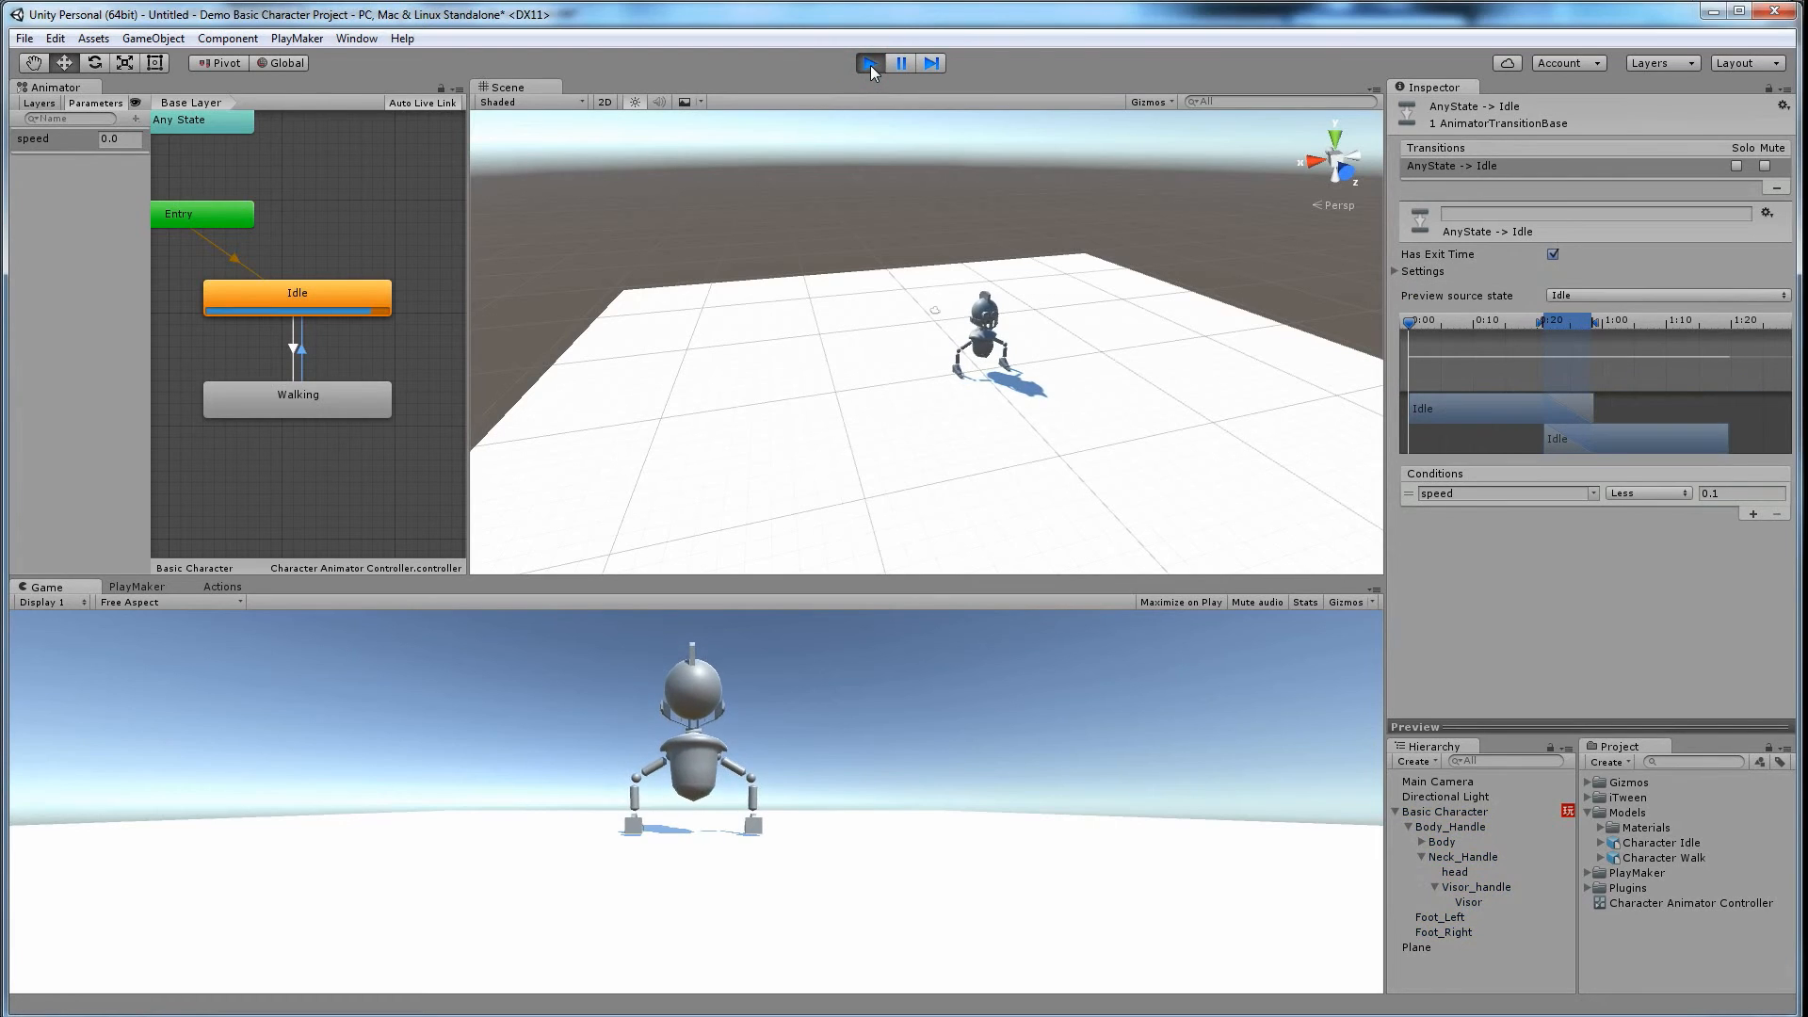
{"action": "key", "text": "Up"}
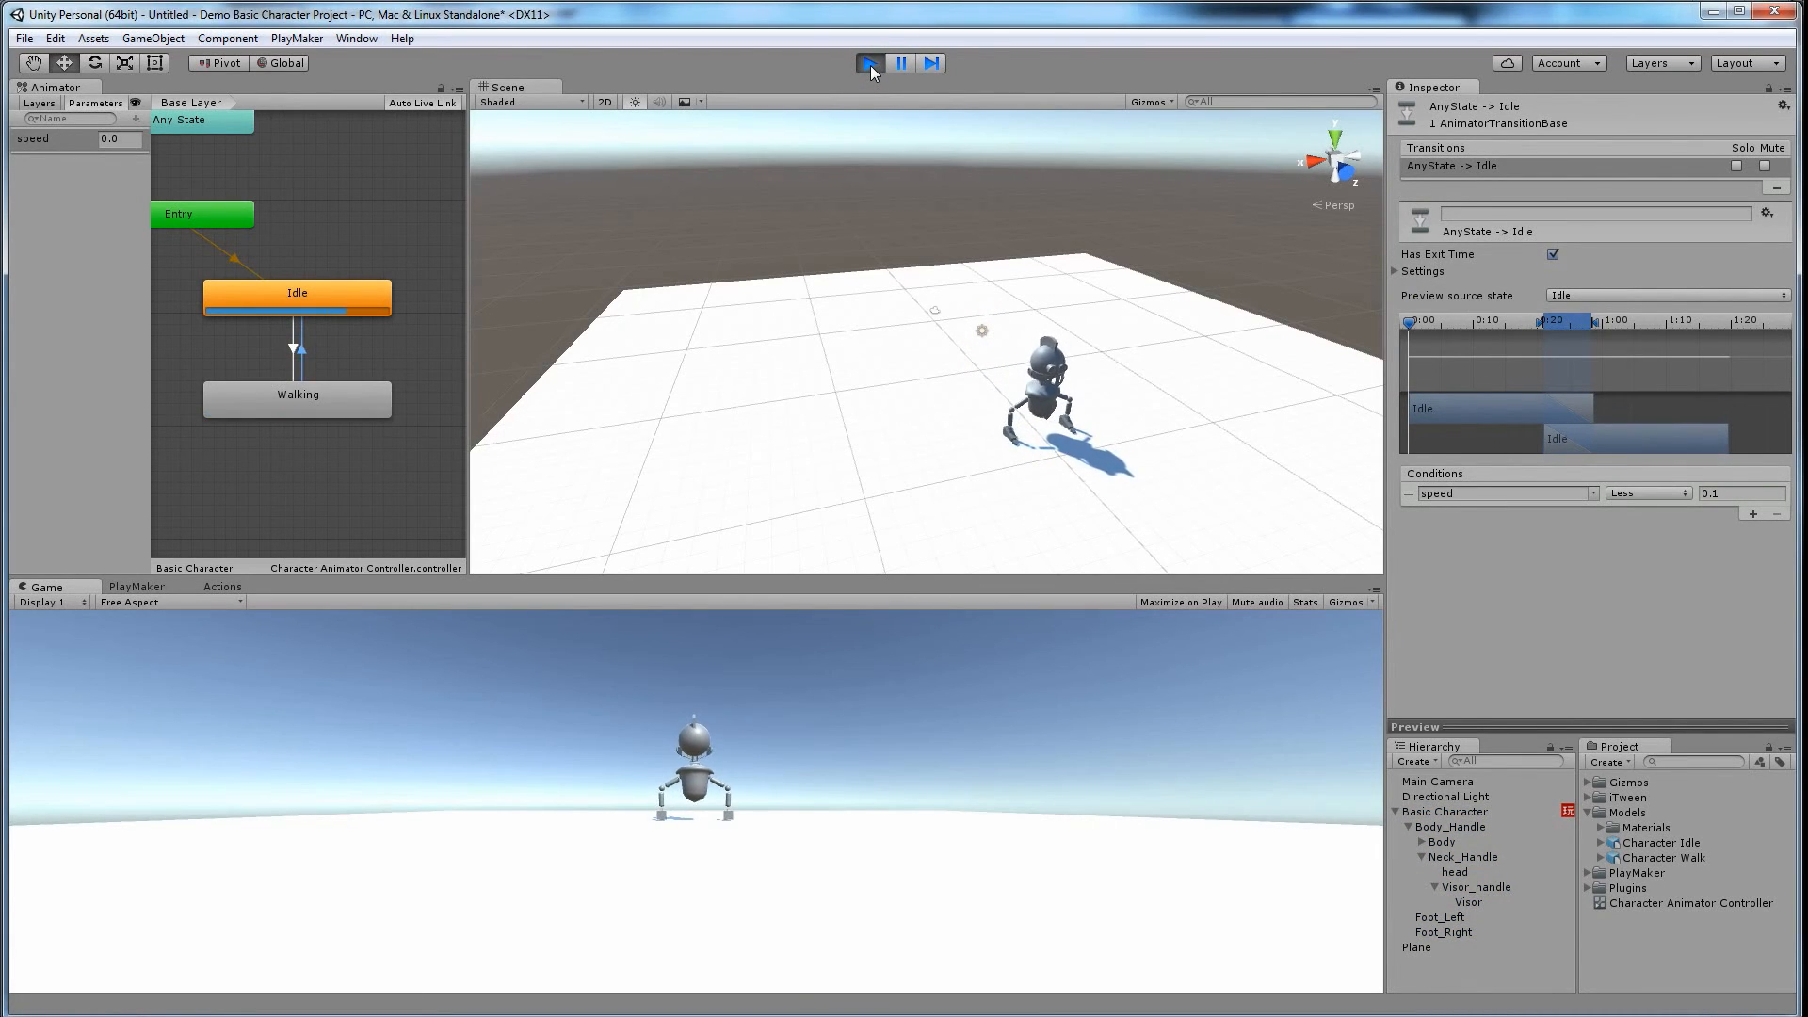
{"action": "key", "text": "Up"}
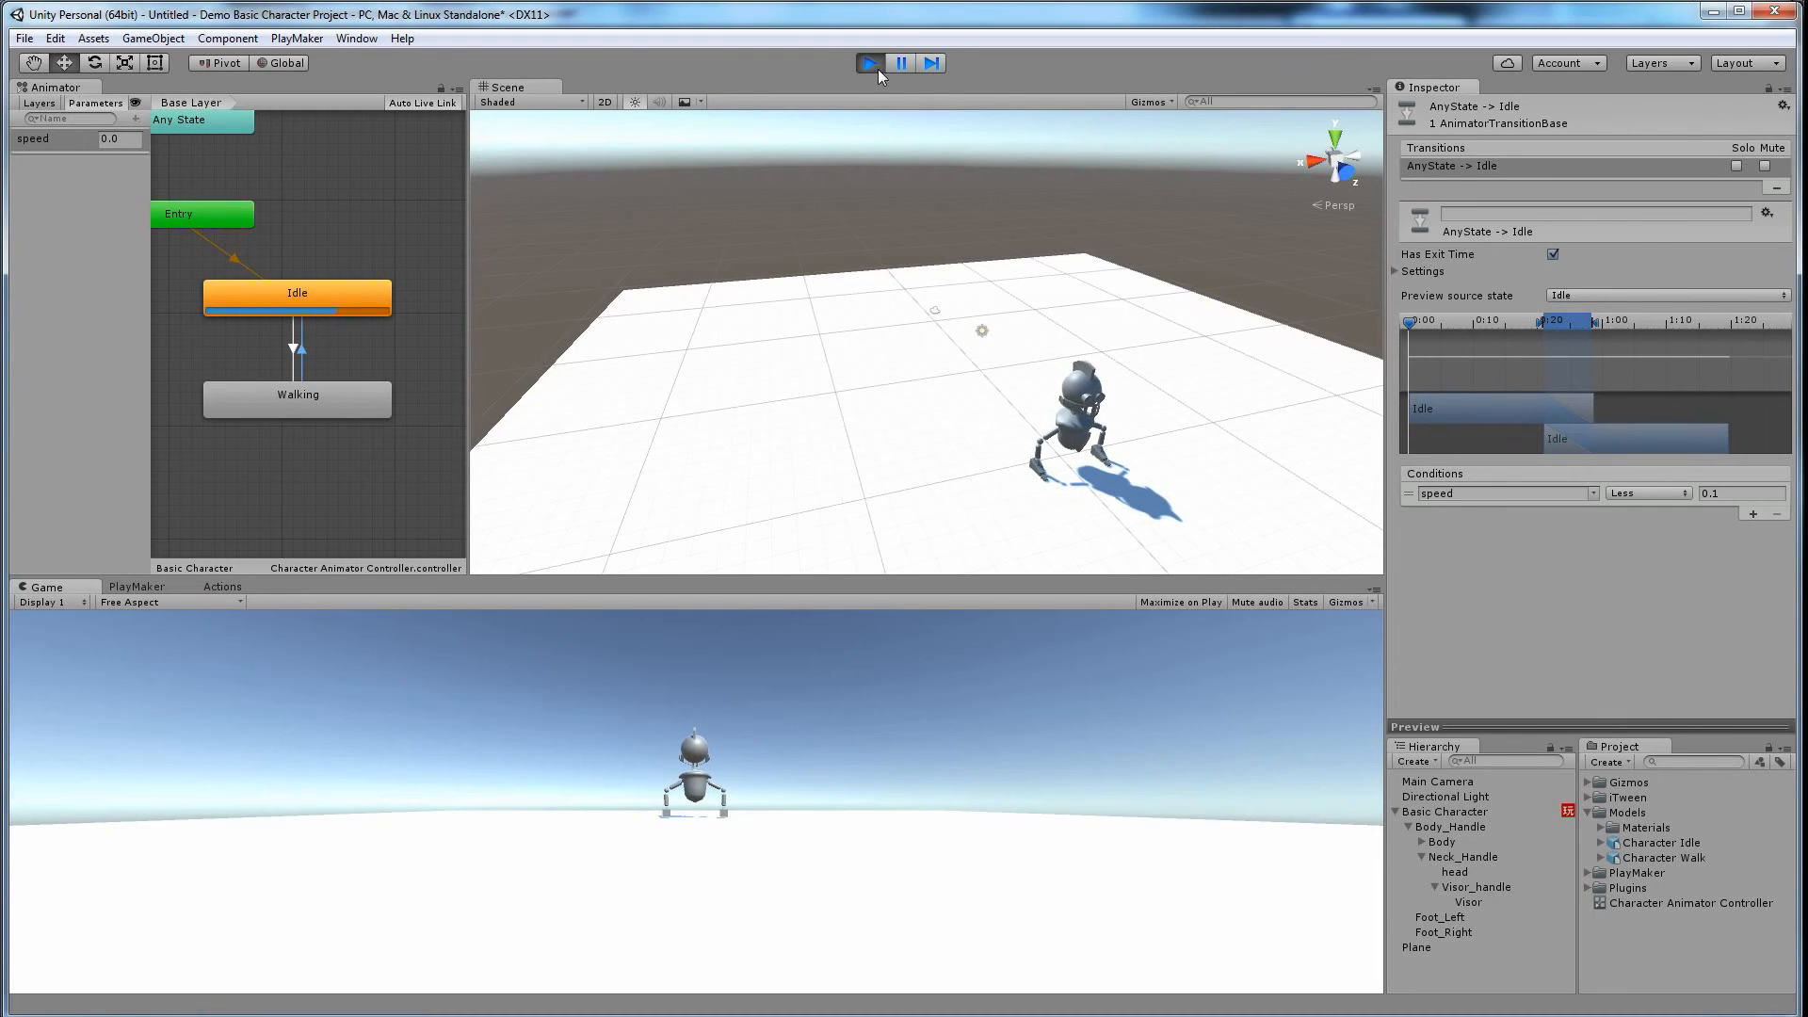
Step: Stop the running game and turn off Has Exit Time for the Walking to Idle transition
{"action": "left_click", "coordinate": [1553, 254]}
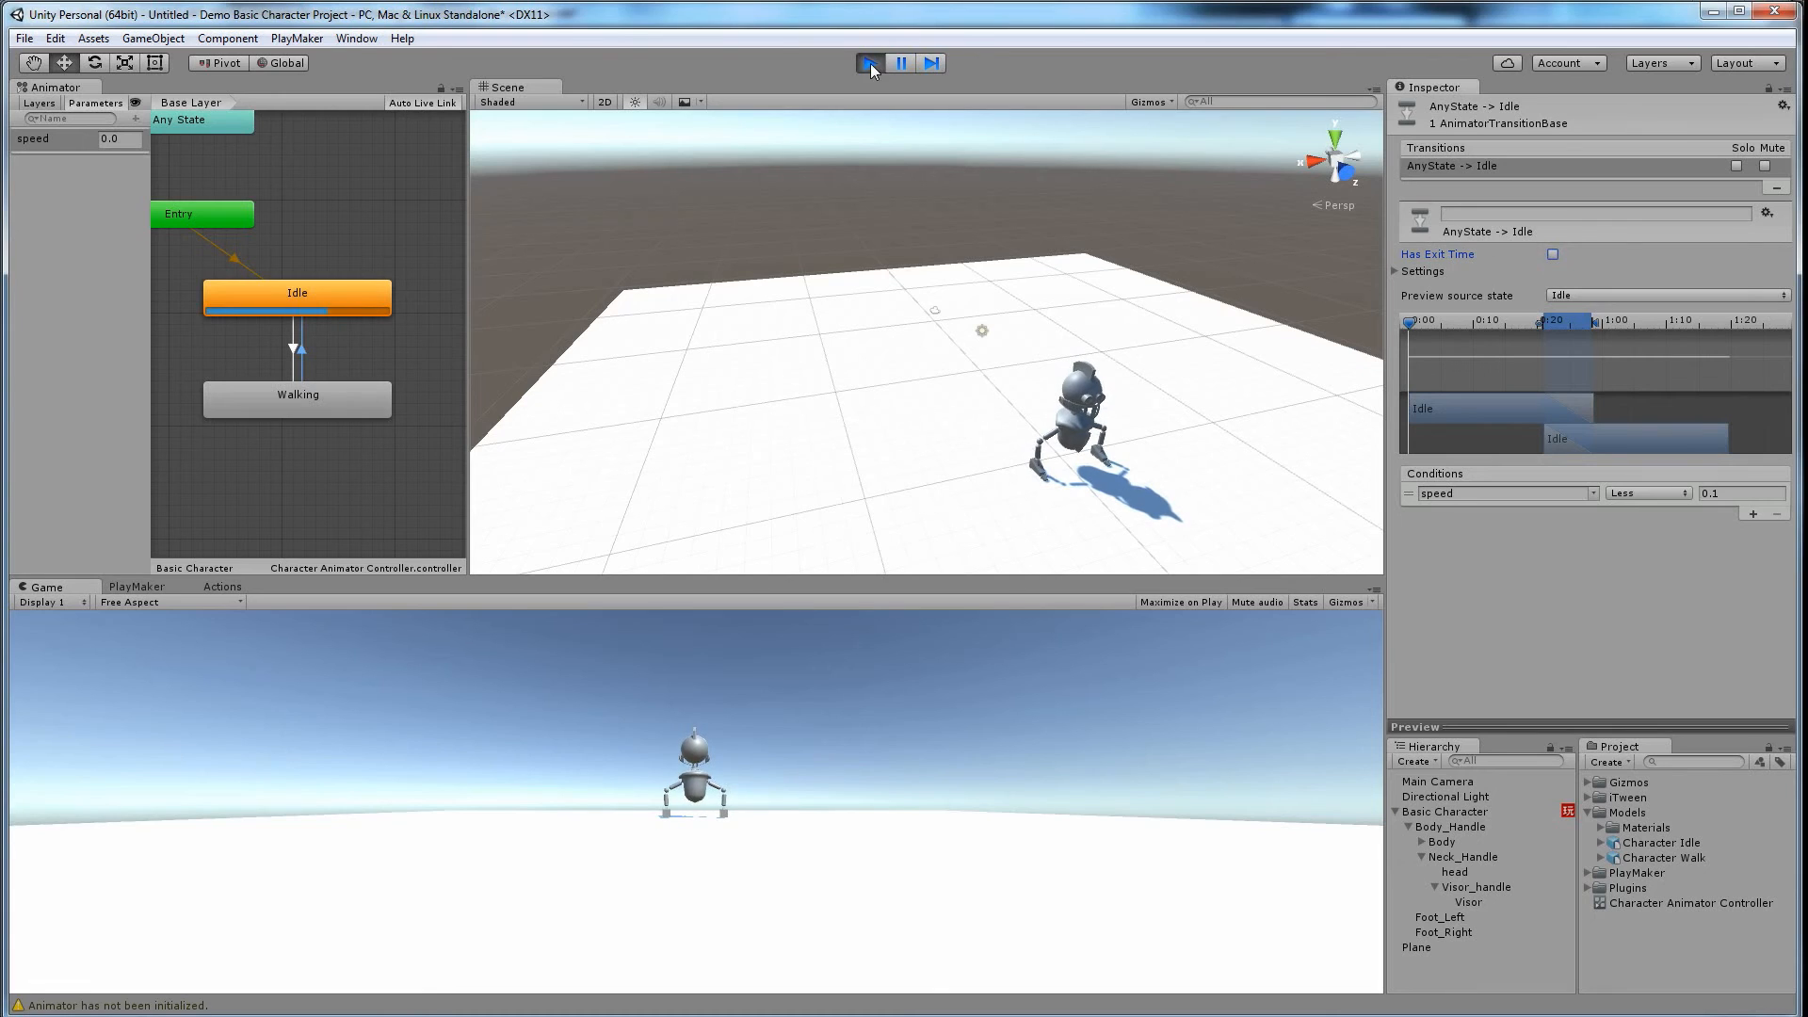
{"action": "left_click", "coordinate": [870, 63]}
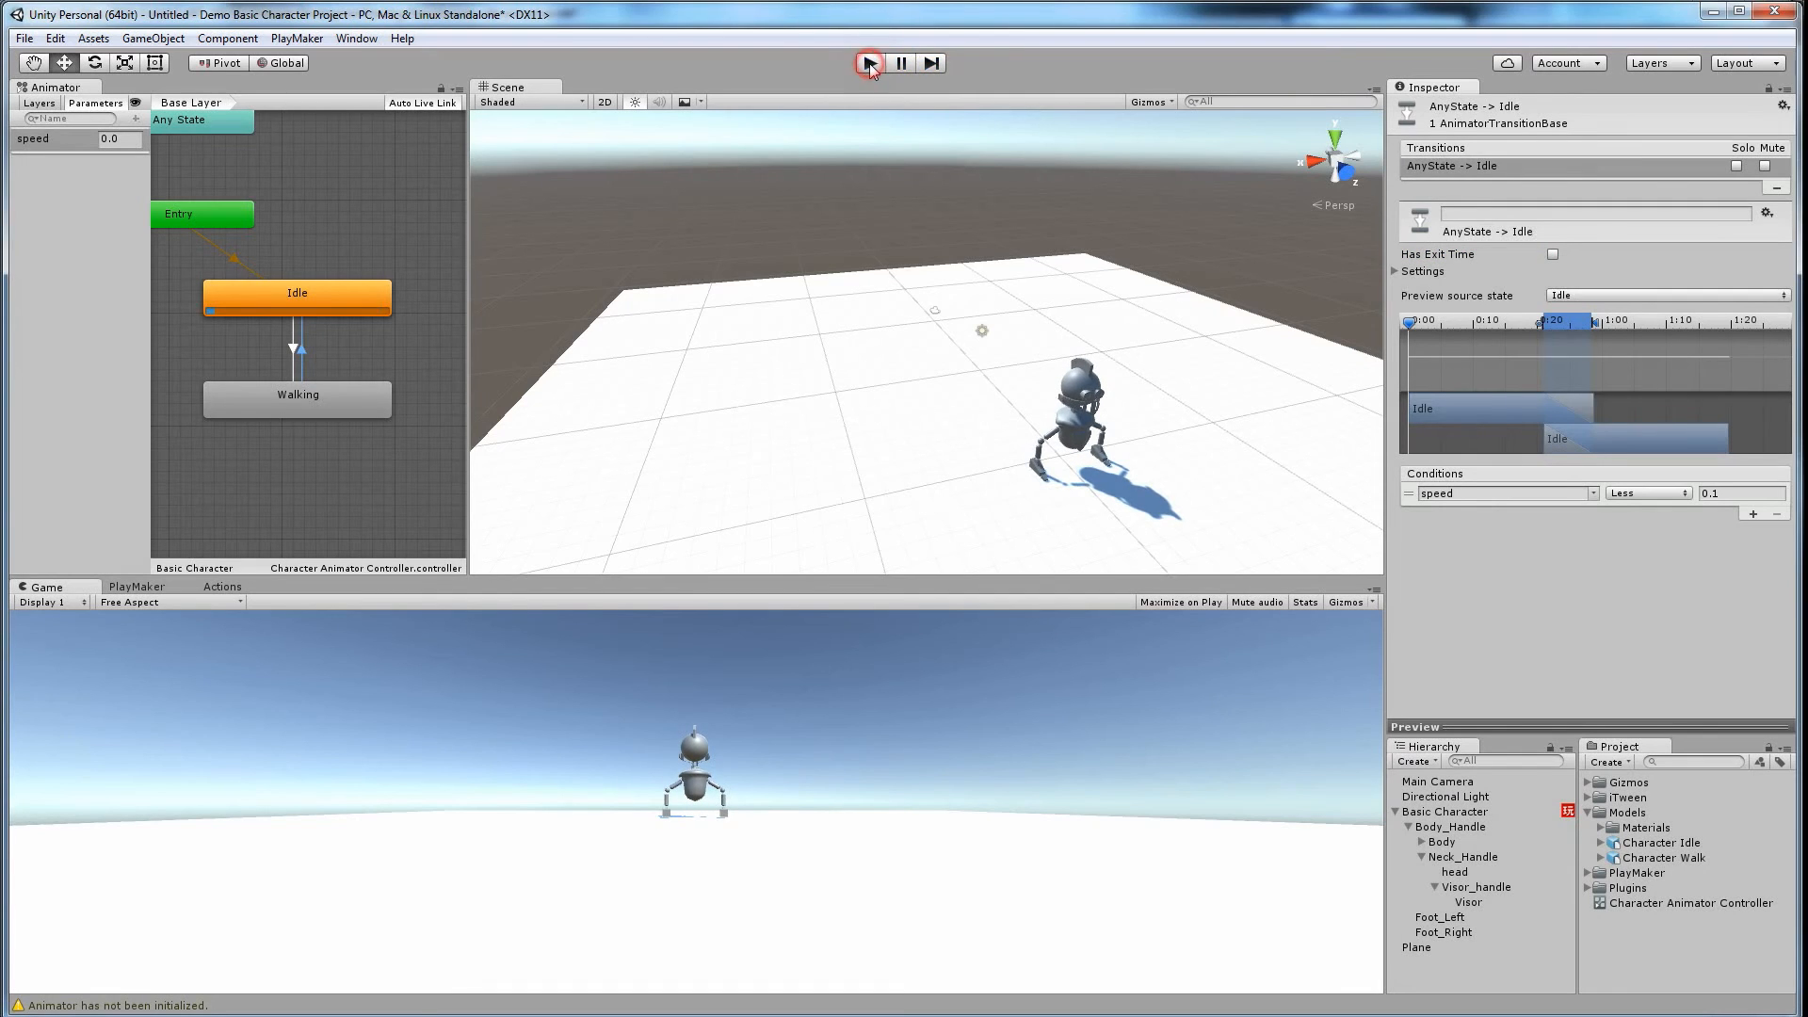
{"action": "left_click", "coordinate": [1552, 255]}
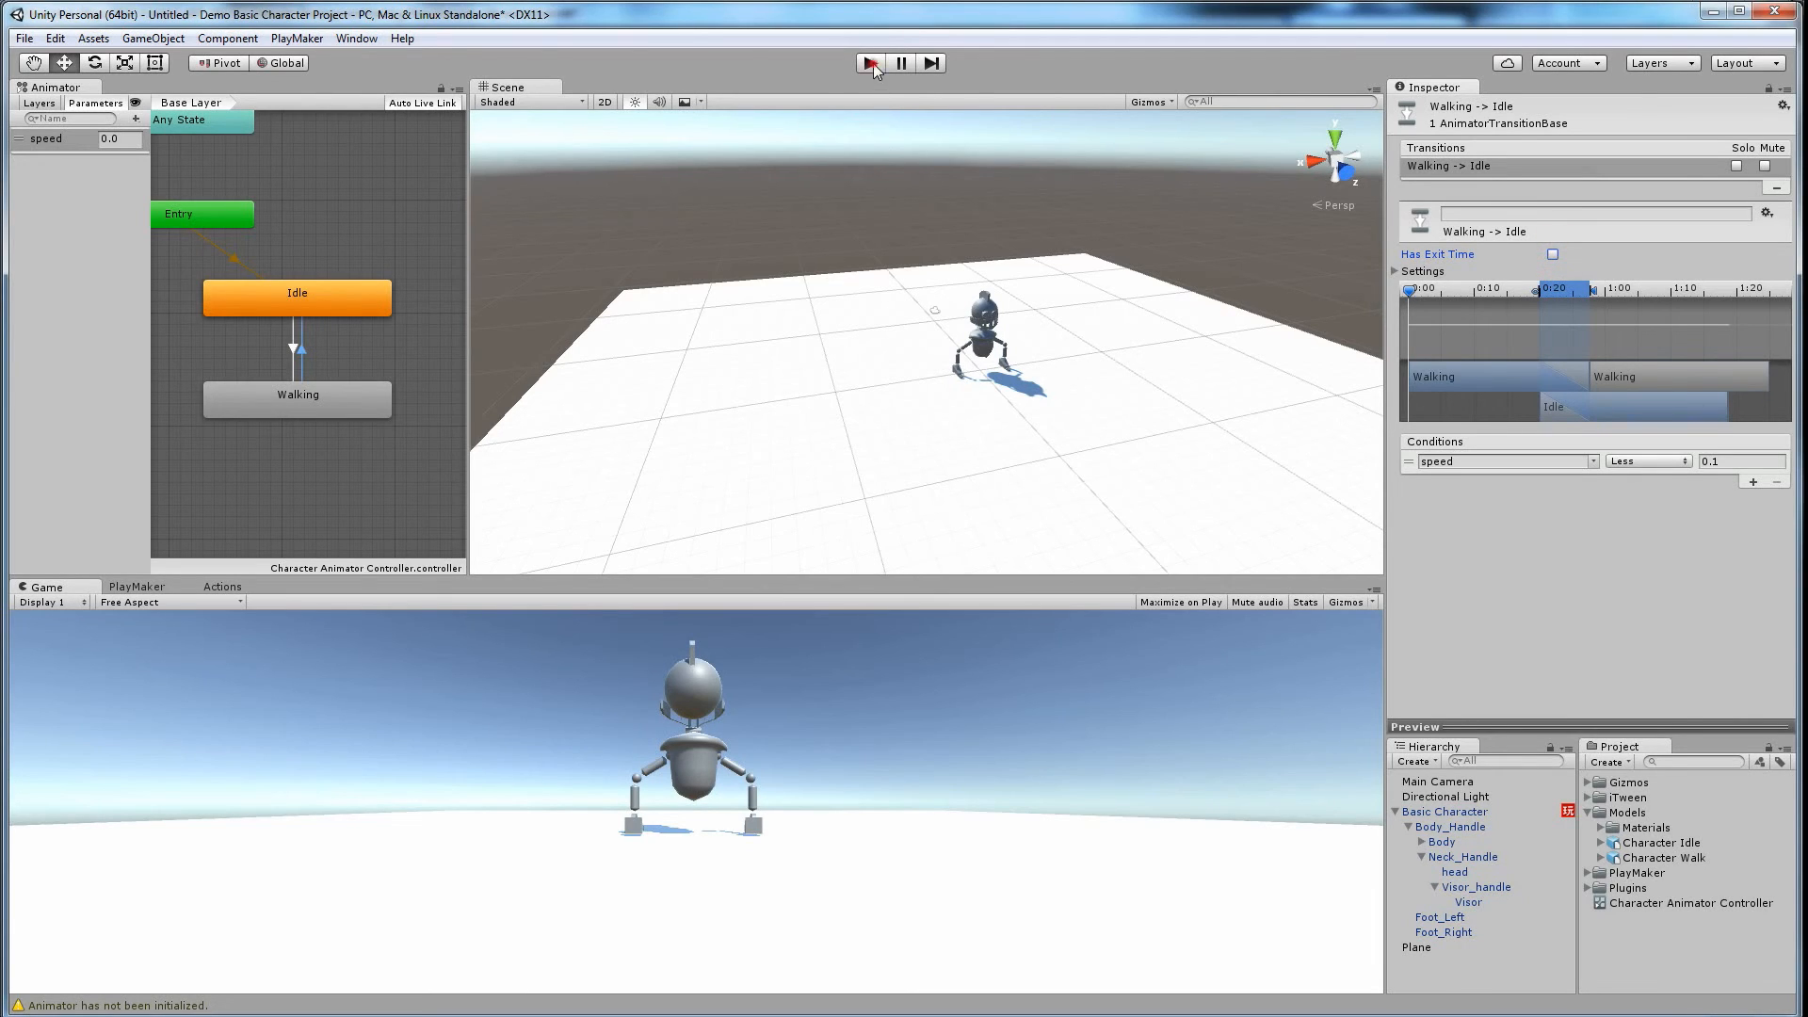
Step: Run the scene, move the character's head sideways to X 7.16, and stop play mode to discard the change
{"action": "left_click", "coordinate": [871, 64]}
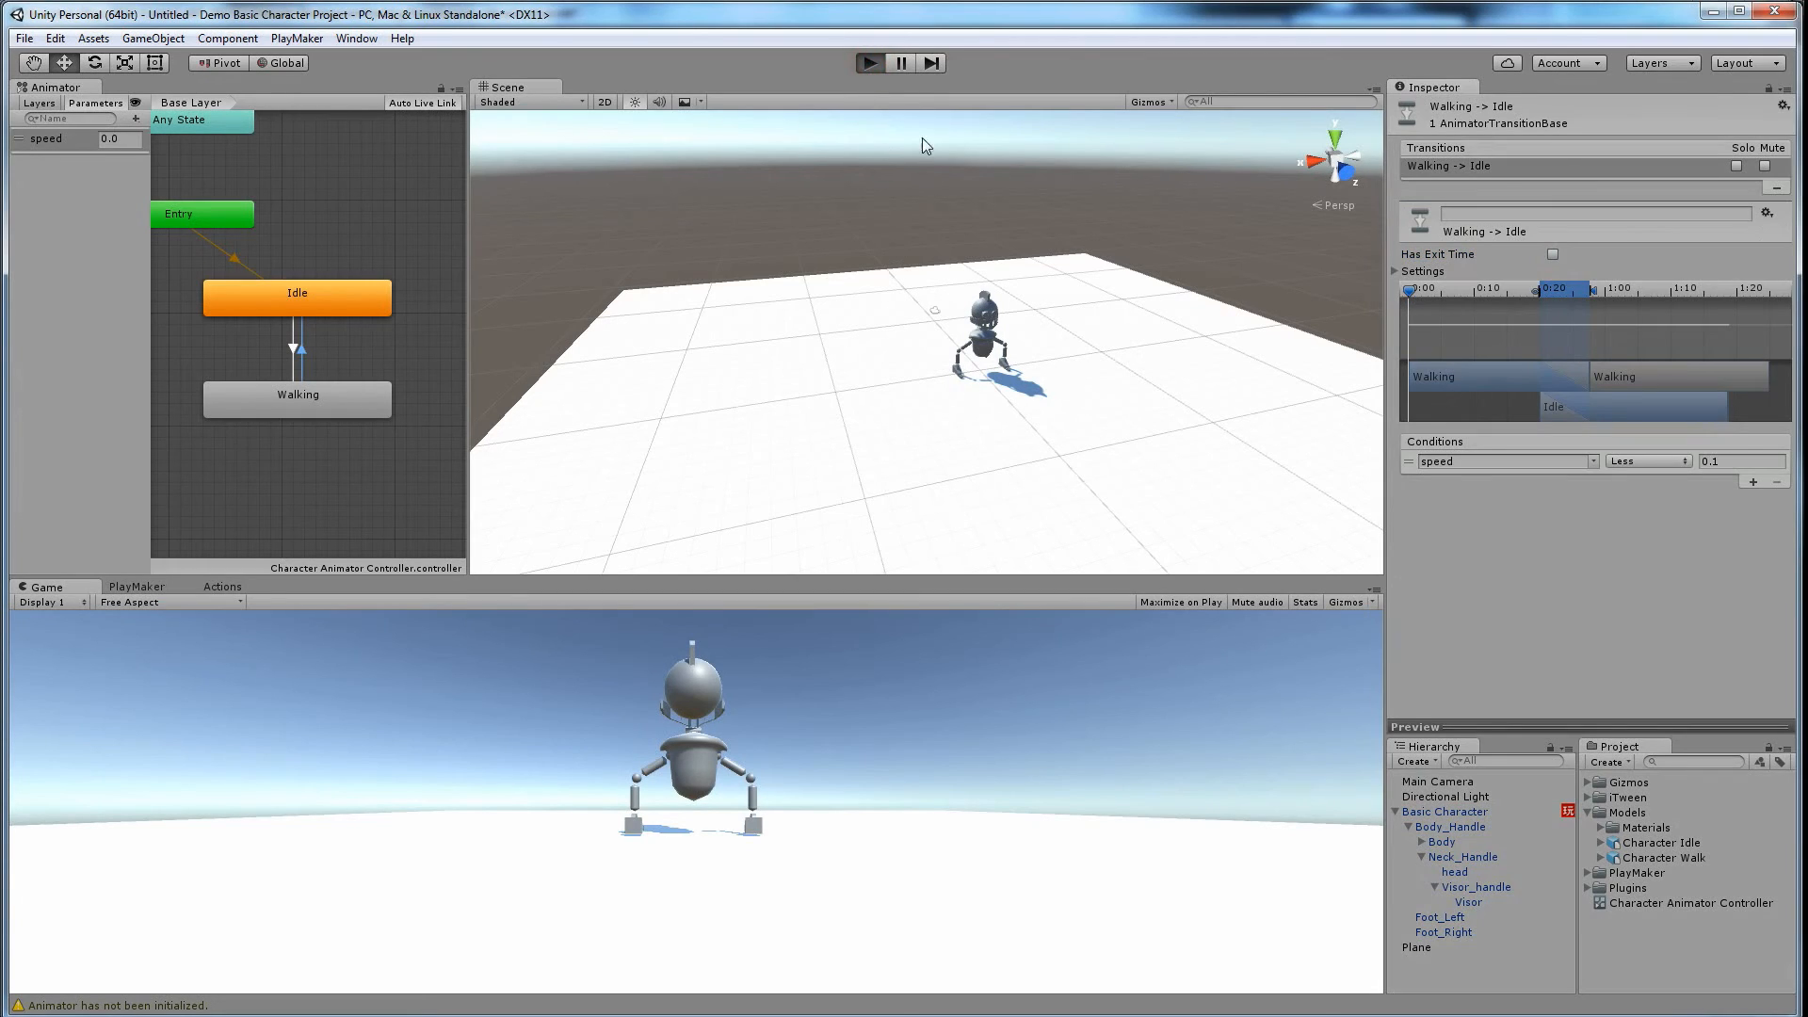
{"action": "left_click", "coordinate": [989, 313]}
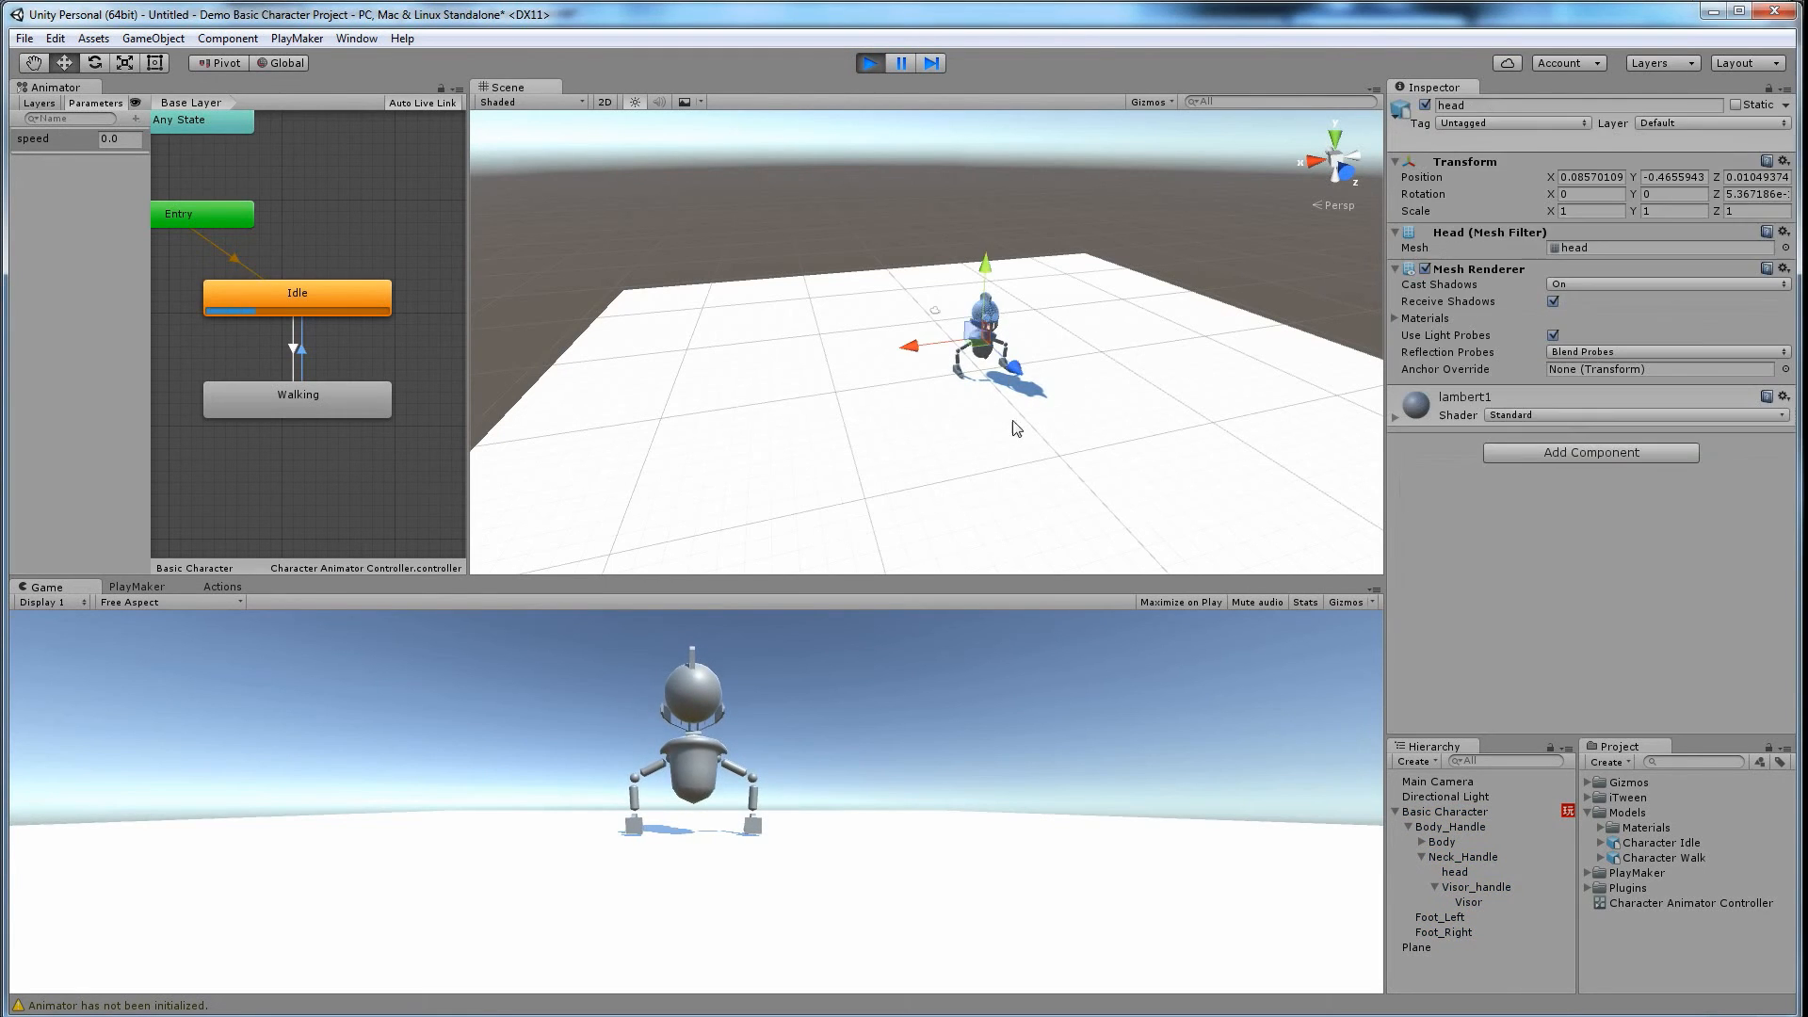
{"action": "left_click_drag", "start_coordinate": [927, 349], "coordinate": [821, 357]}
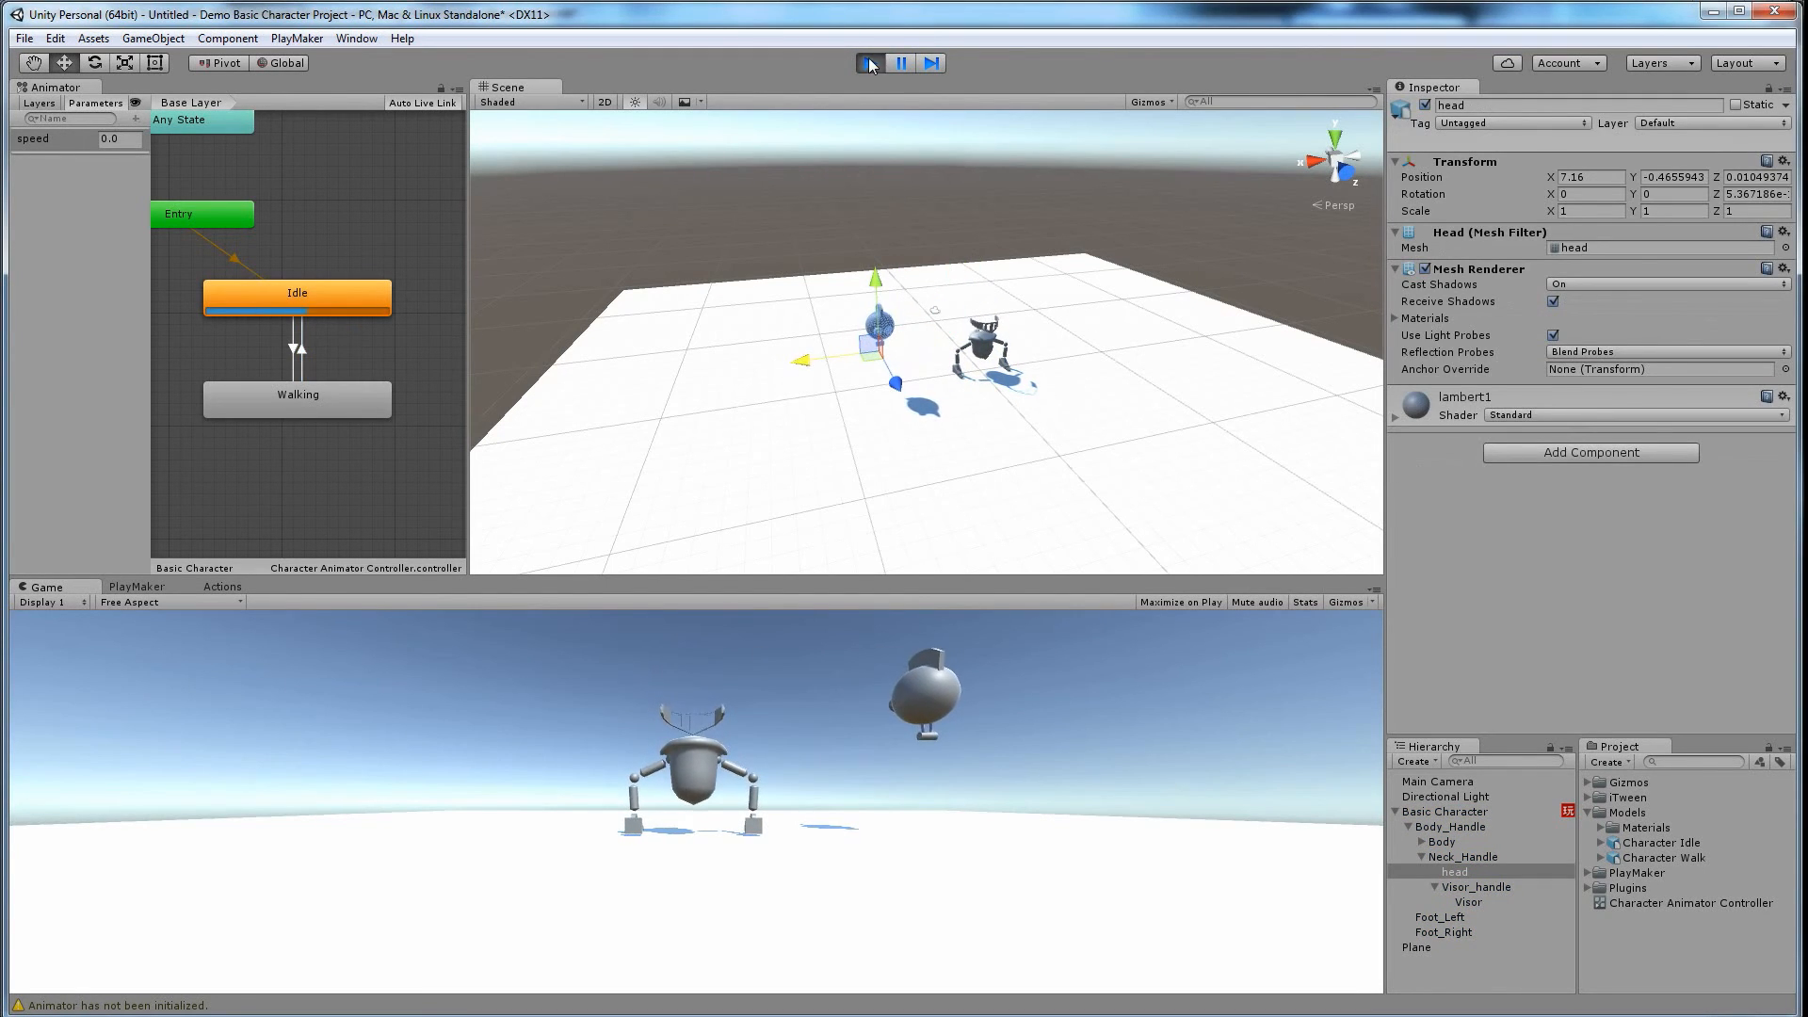
{"action": "key", "text": "ctrl+p"}
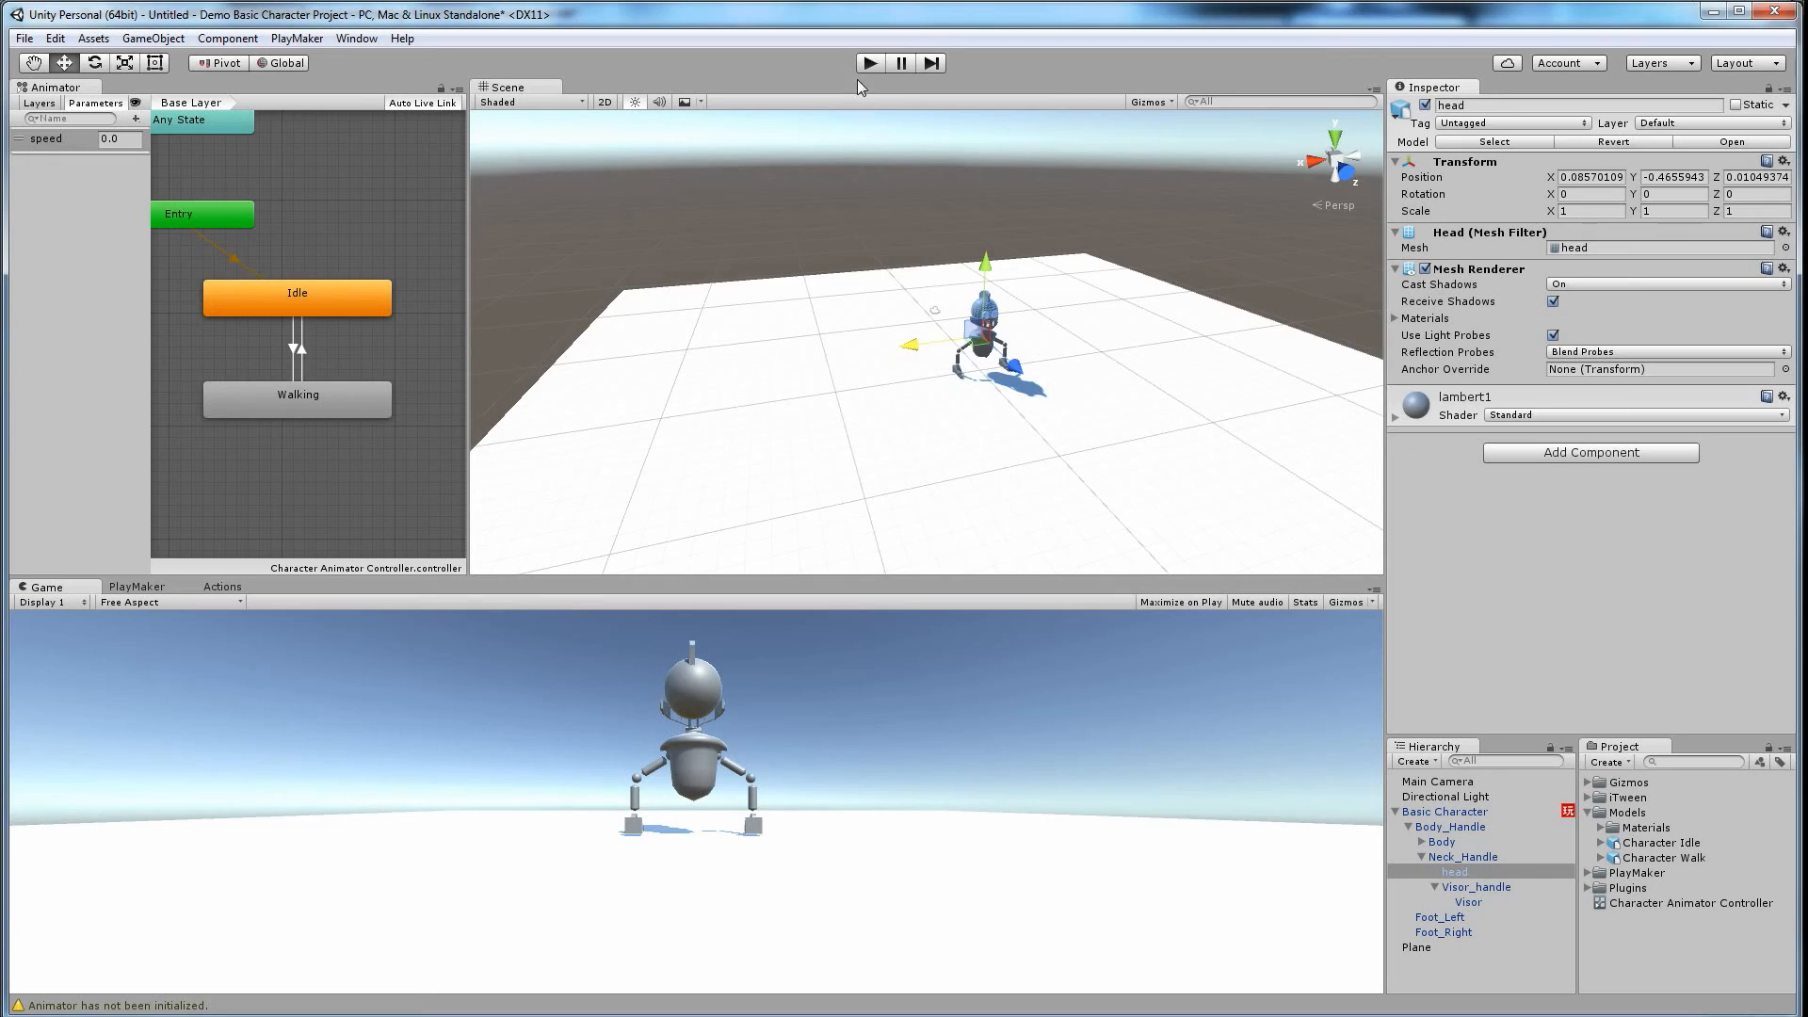
{"action": "left_click", "coordinate": [1209, 222]}
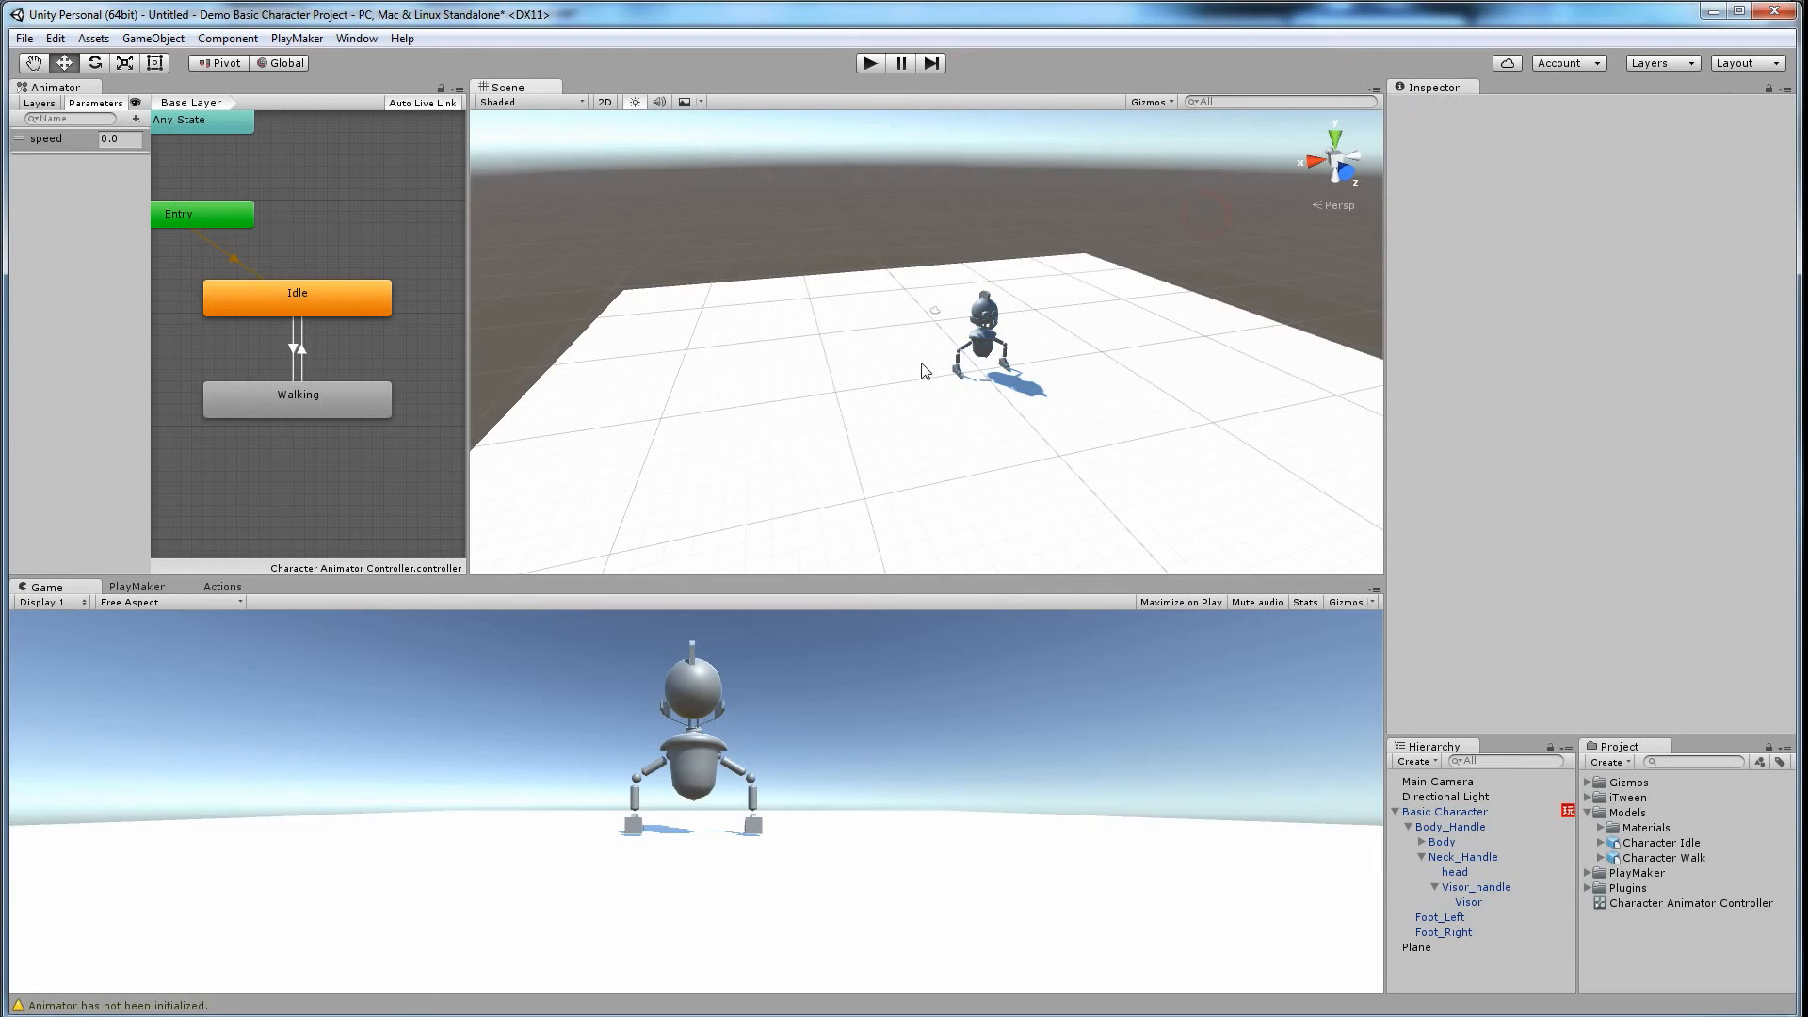
Step: Turn off Has Exit Time for the Idle to Walking transition and test the character's walking in play mode
{"action": "left_click", "coordinate": [987, 349]}
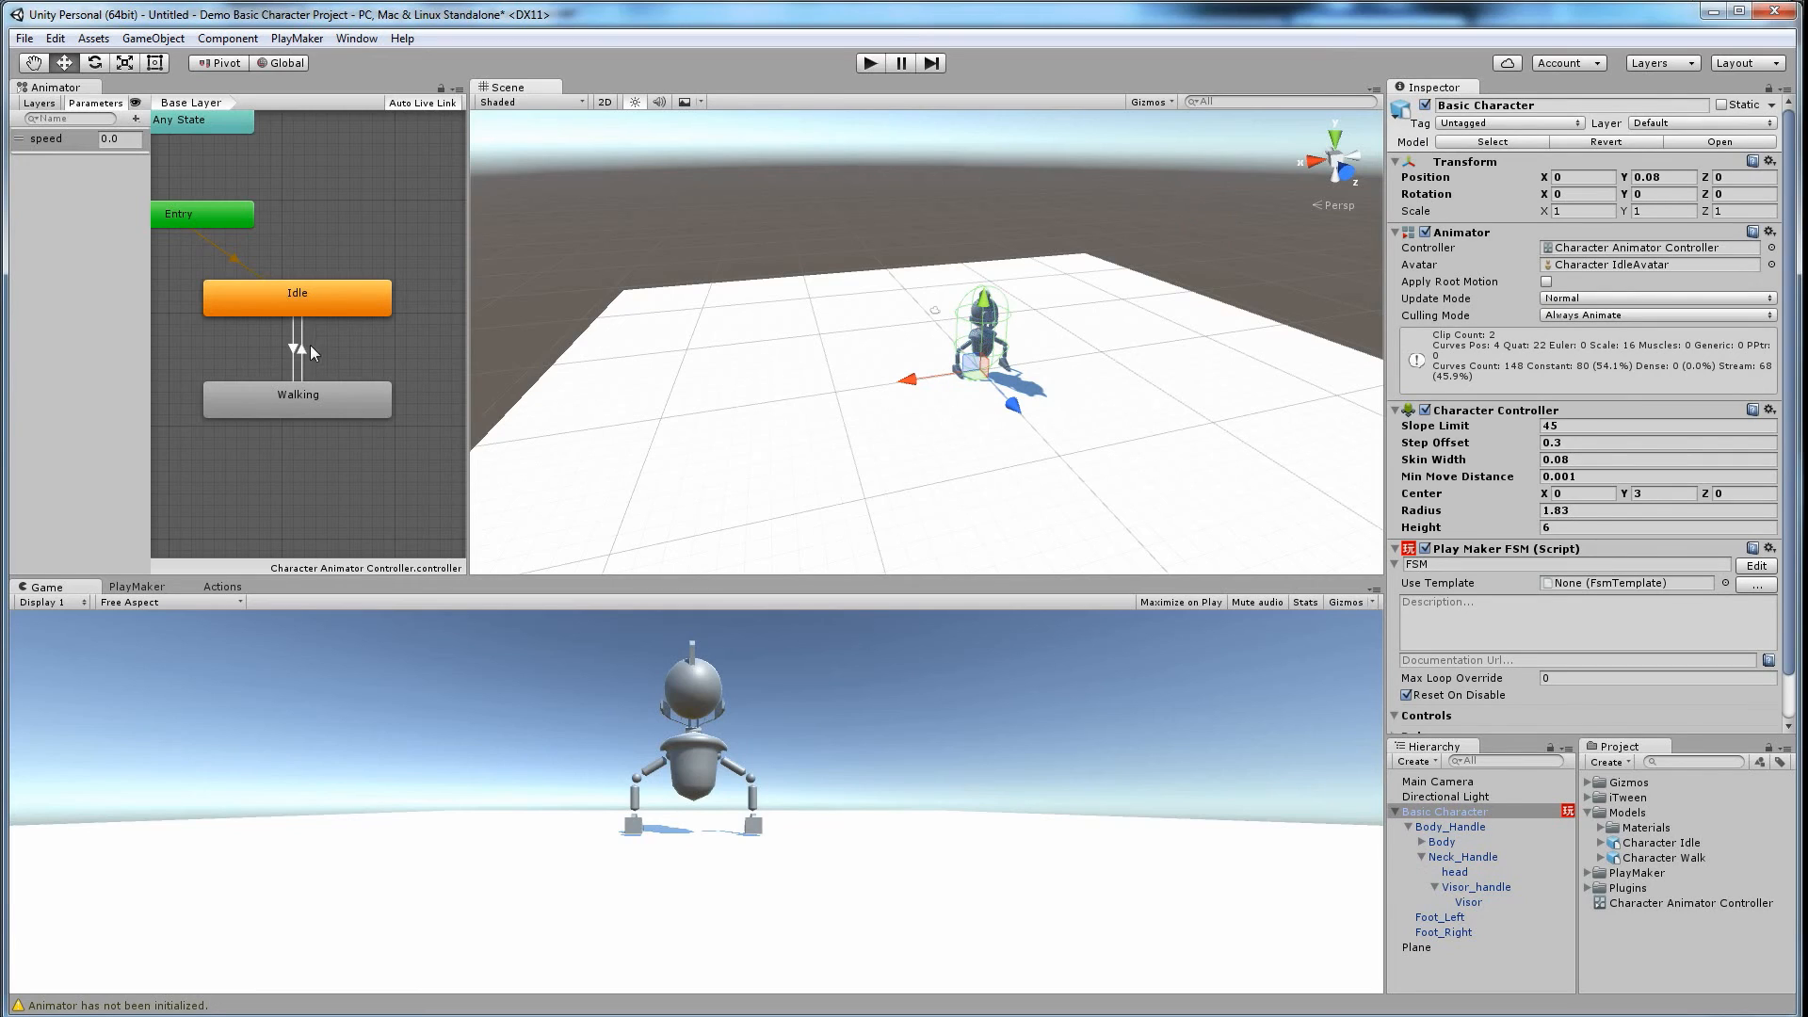
{"action": "left_click", "coordinate": [301, 349]}
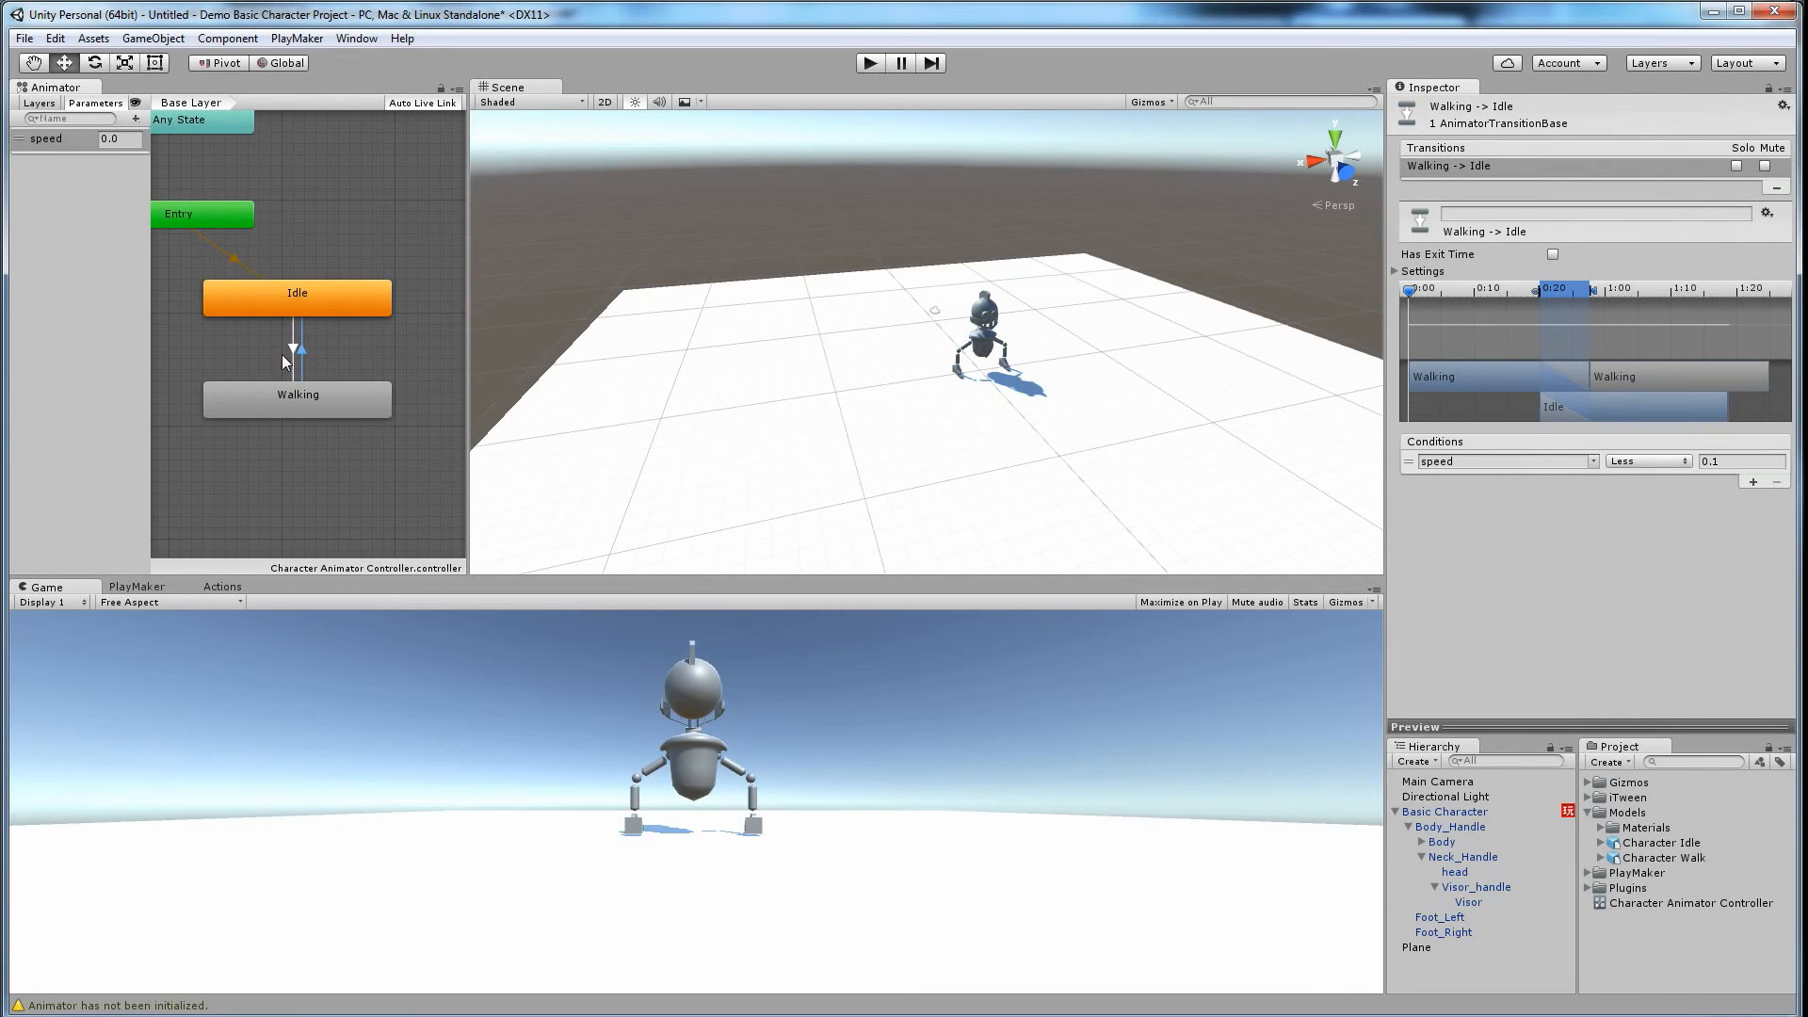
{"action": "left_click", "coordinate": [290, 345]}
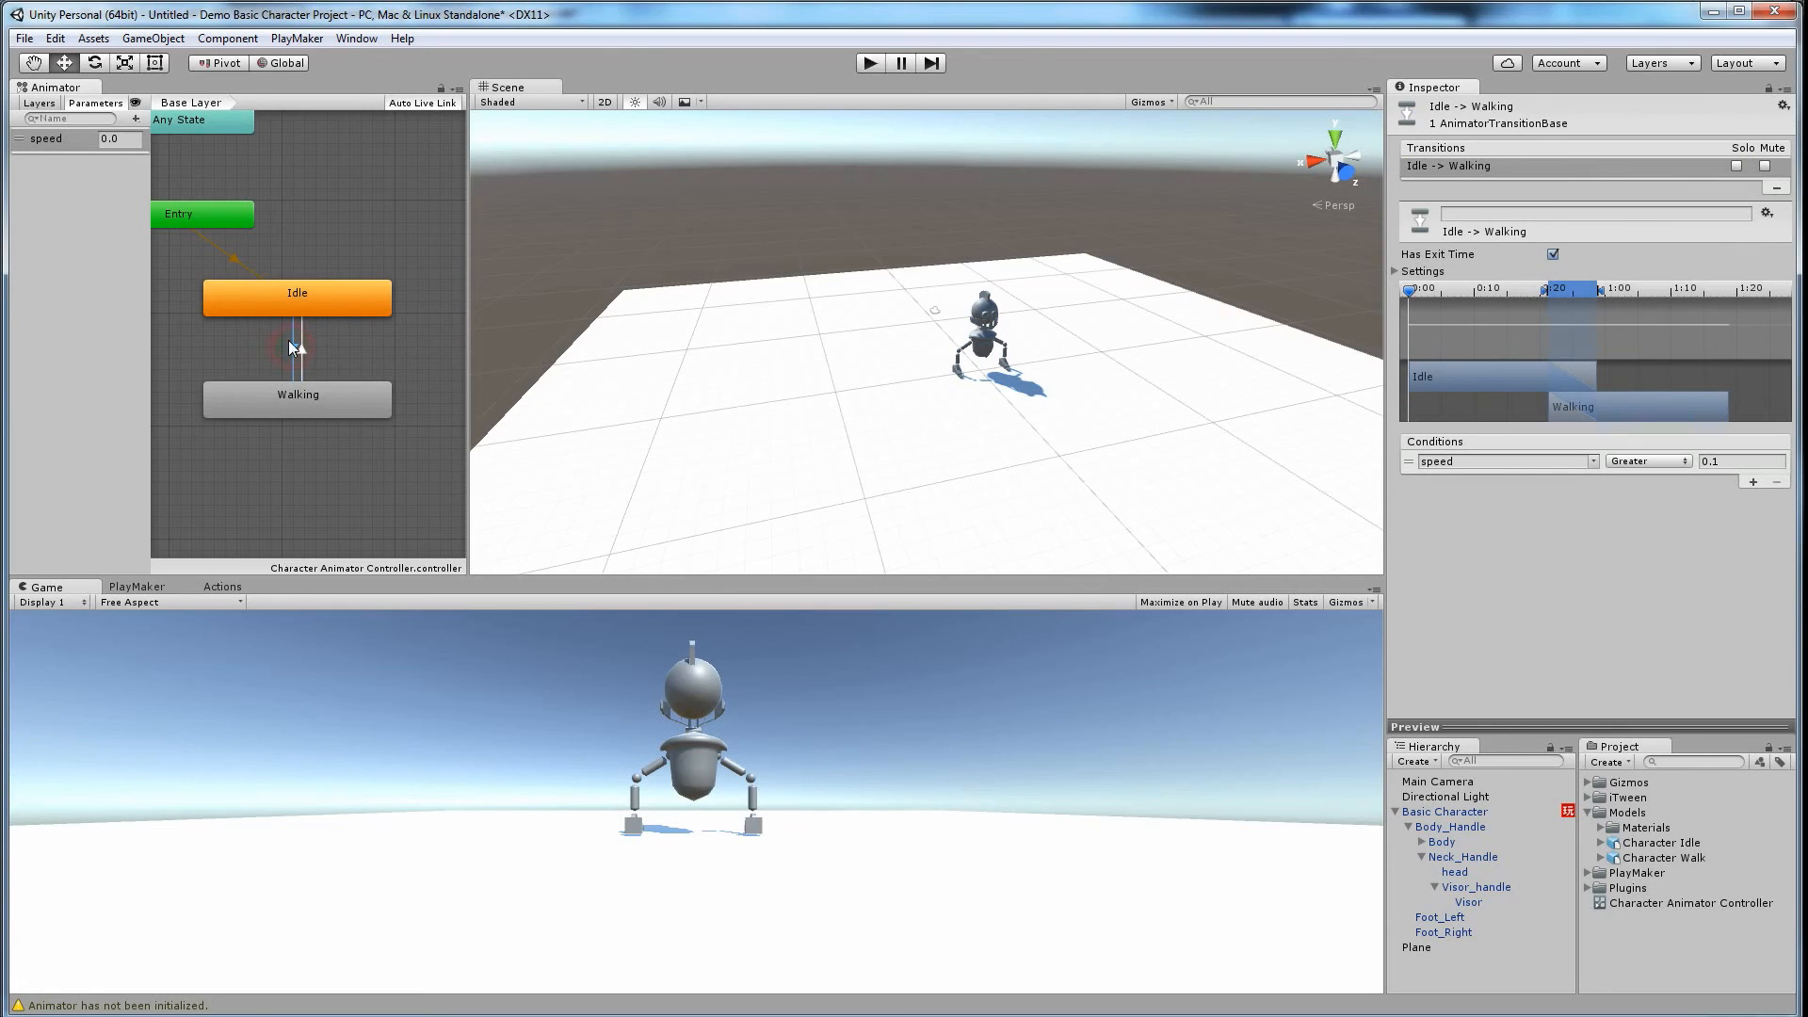
{"action": "left_click", "coordinate": [1553, 255]}
{"action": "left_click", "coordinate": [868, 63]}
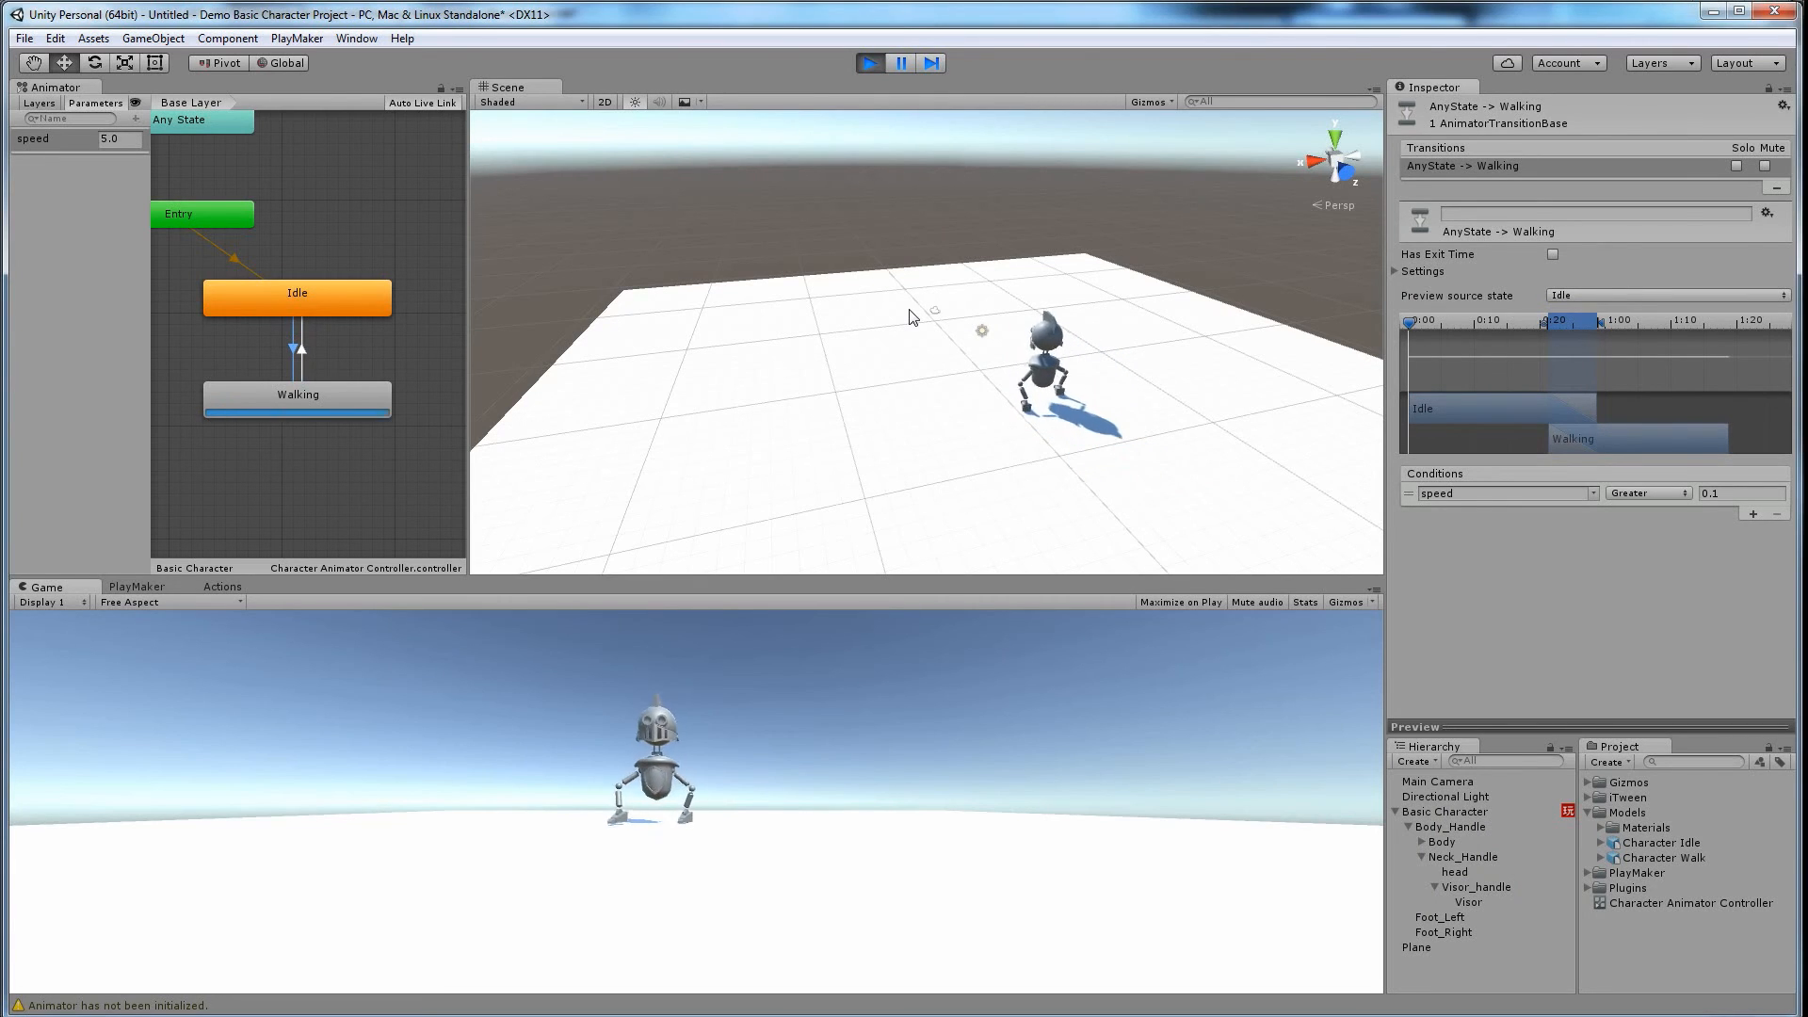
{"action": "left_click", "coordinate": [871, 65]}
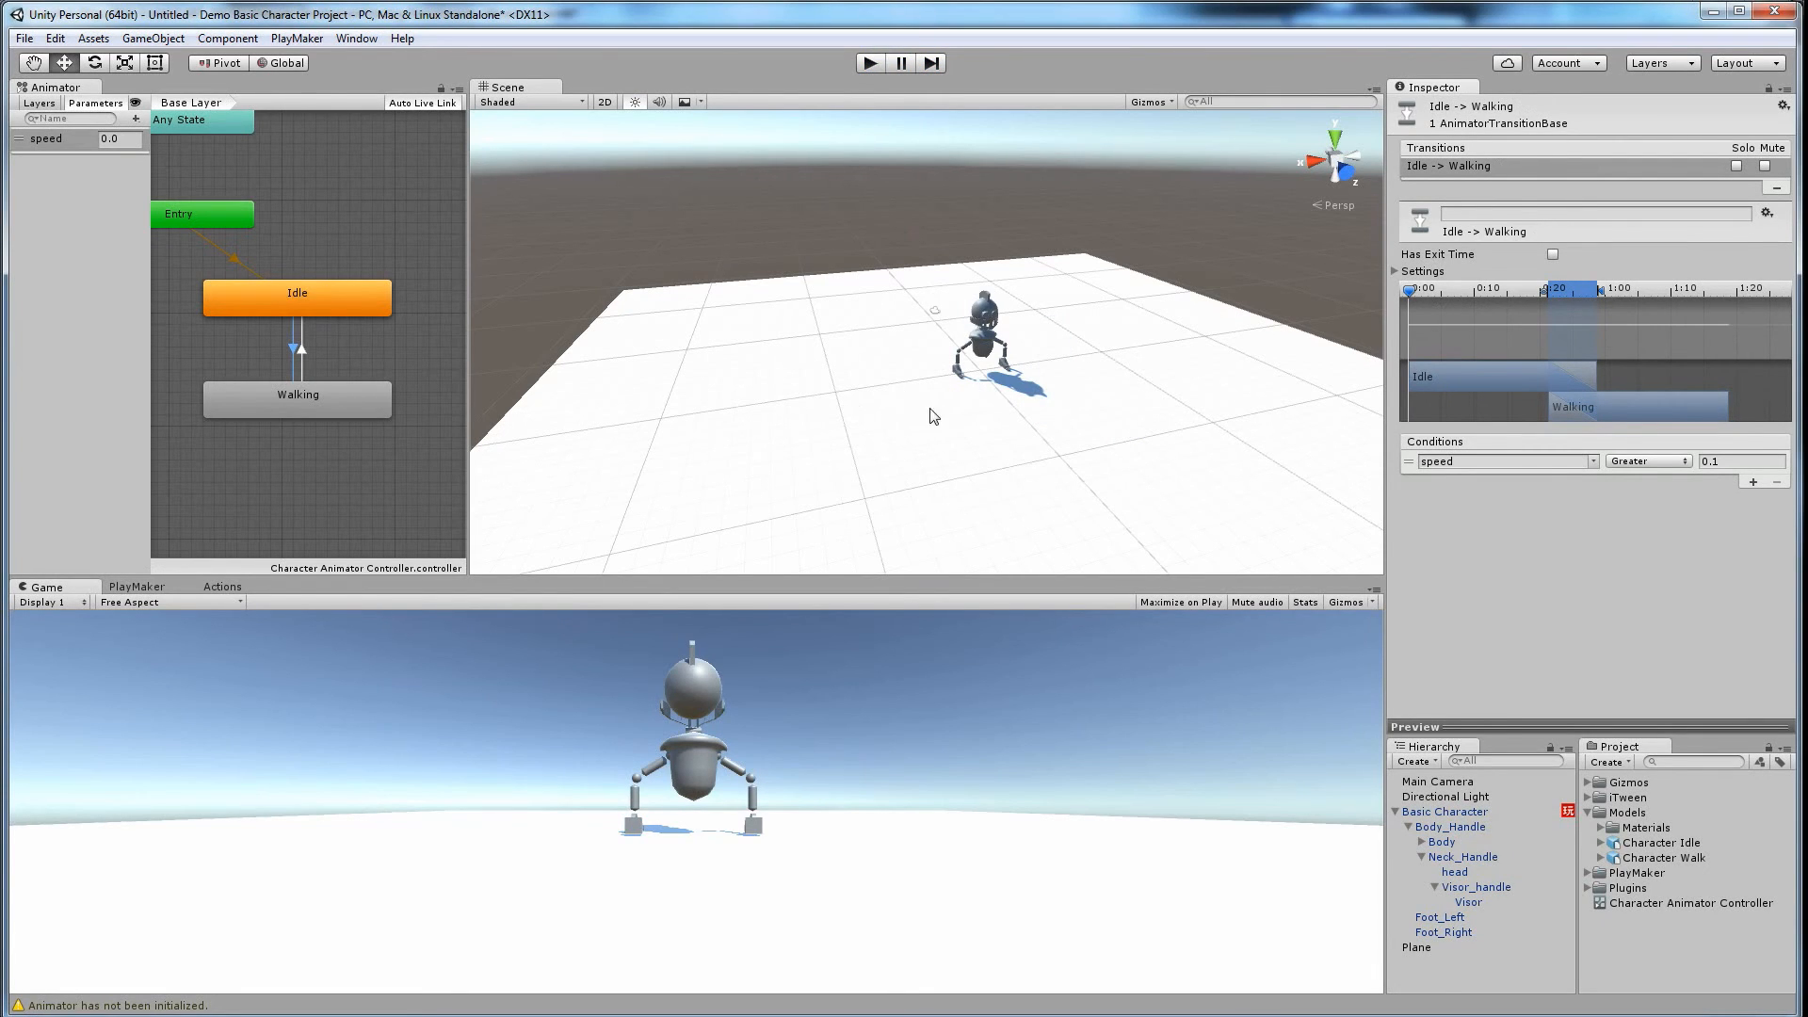
Step: Raise the Main Camera behind the character to a Y position of 5.55
{"action": "left_click_drag", "start_coordinate": [860, 434], "coordinate": [883, 347], "text": "alt"}
{"action": "left_click", "coordinate": [819, 332]}
{"action": "left_click_drag", "start_coordinate": [663, 367], "coordinate": [659, 341]}
{"action": "left_click", "coordinate": [802, 767], "text": "alt"}
{"action": "left_click", "coordinate": [641, 813], "text": "alt"}
{"action": "left_click", "coordinate": [748, 768], "text": "alt"}
{"action": "left_click", "coordinate": [692, 819], "text": "alt"}
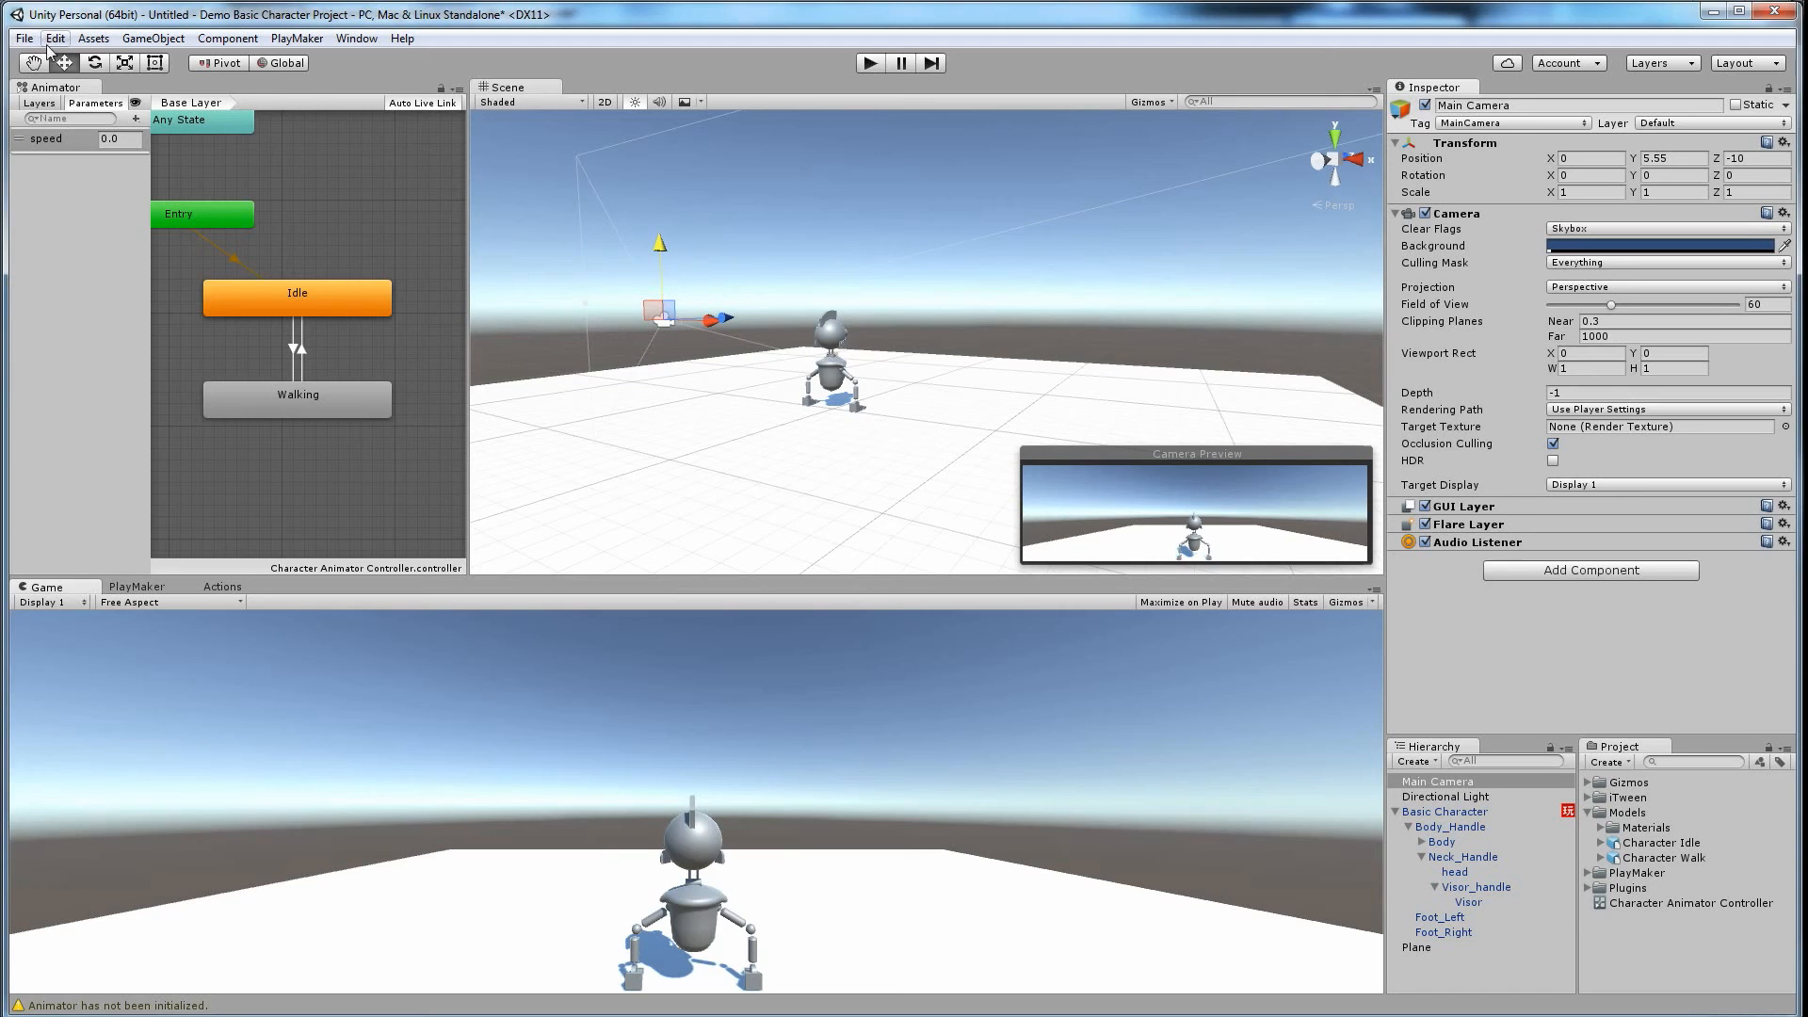
Step: Move the Main Camera up and back to Y 11.89, Z -15.16 and tilt it down to an X rotation of about 33.2
{"action": "left_click", "coordinate": [96, 63]}
{"action": "left_click_drag", "start_coordinate": [586, 287], "coordinate": [570, 156]}
{"action": "key", "text": "w"}
{"action": "left_click_drag", "start_coordinate": [726, 380], "coordinate": [787, 443], "text": "alt"}
{"action": "scroll", "coordinate": [718, 387], "scroll_direction": "down", "scroll_amount": 5}
{"action": "key", "text": "e"}
{"action": "left_click_drag", "start_coordinate": [572, 254], "coordinate": [661, 273]}
{"action": "key", "text": "ctrl+z"}
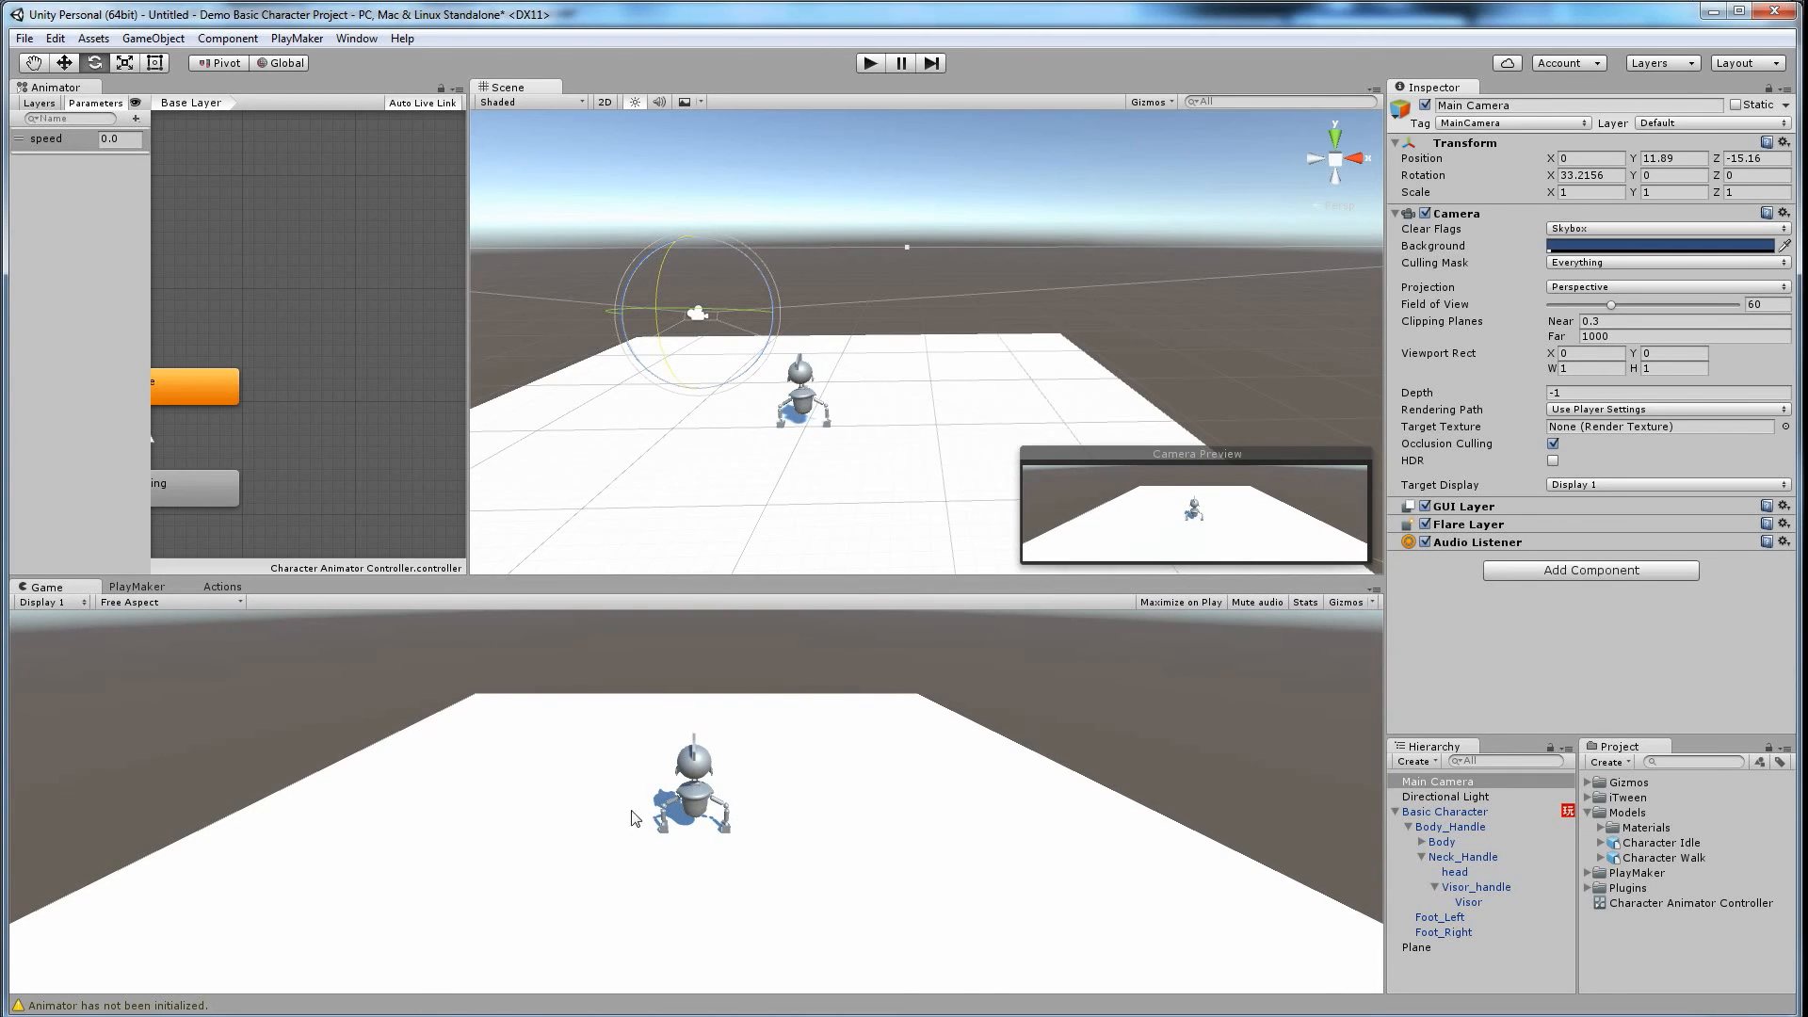
Step: Run the scene and walk the character in all directions to test its movement from the raised camera, then stop play mode
{"action": "left_click", "coordinate": [869, 63]}
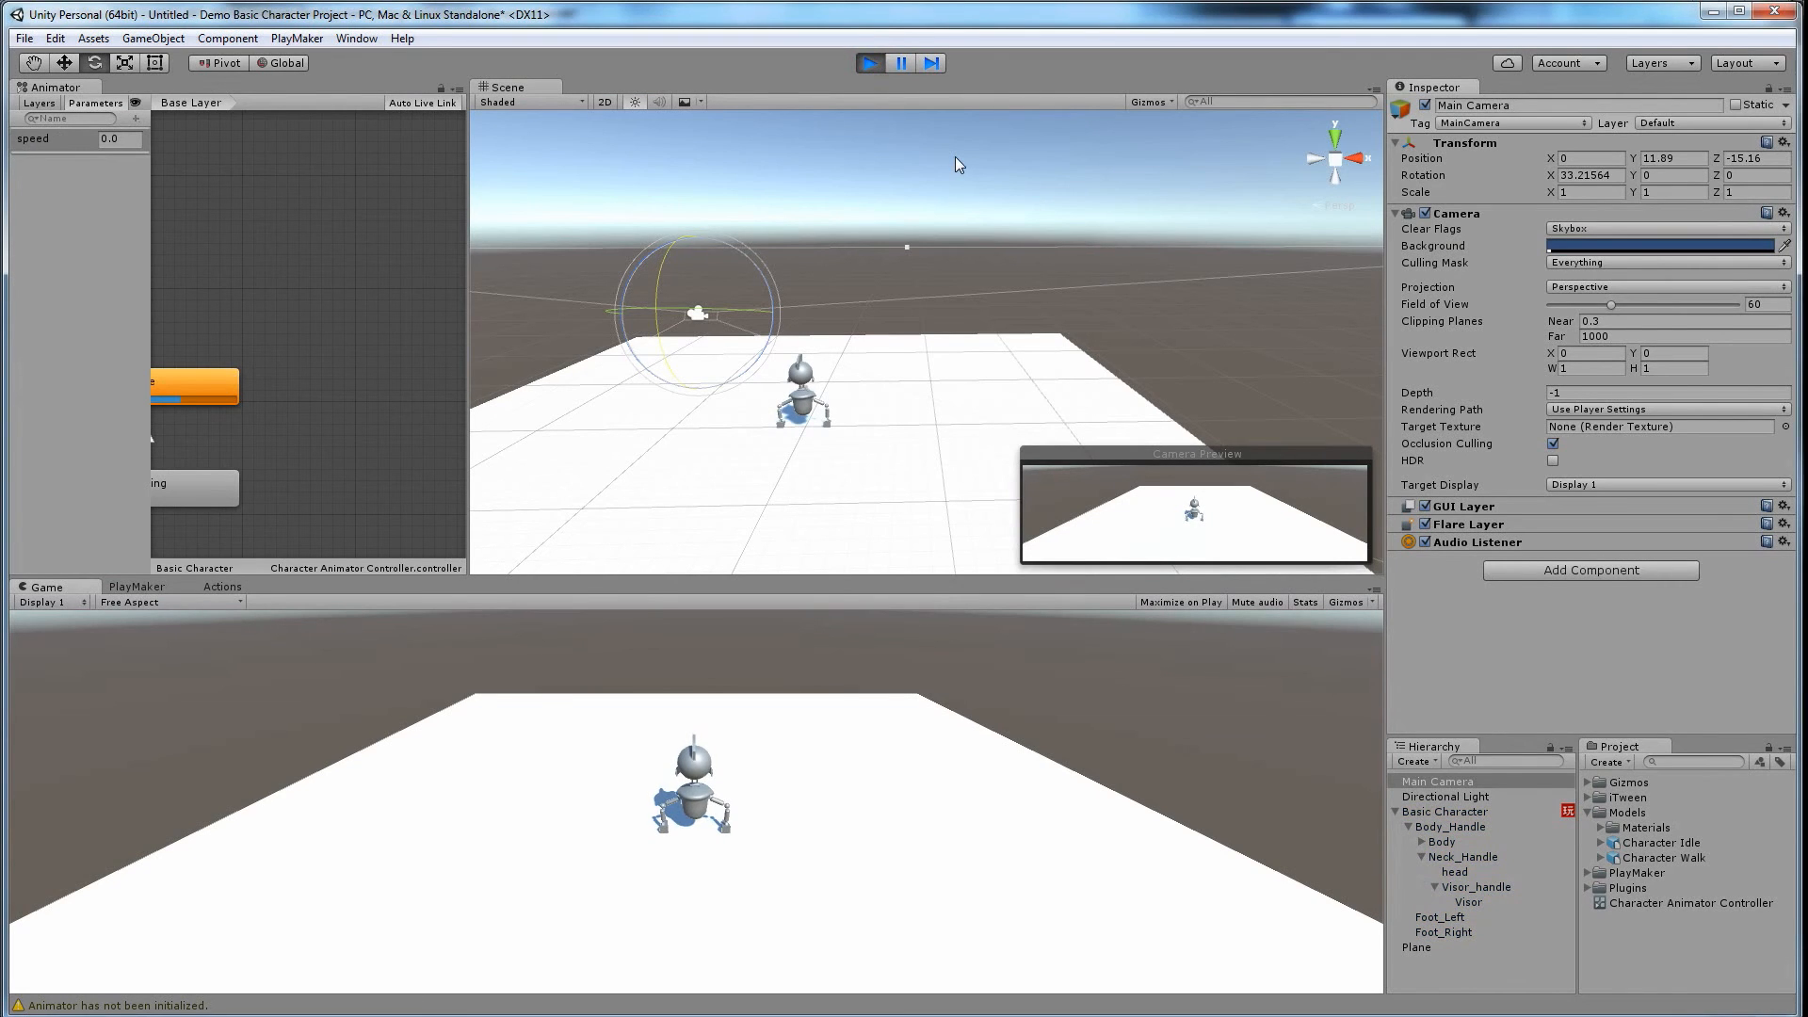
{"action": "key", "text": "w"}
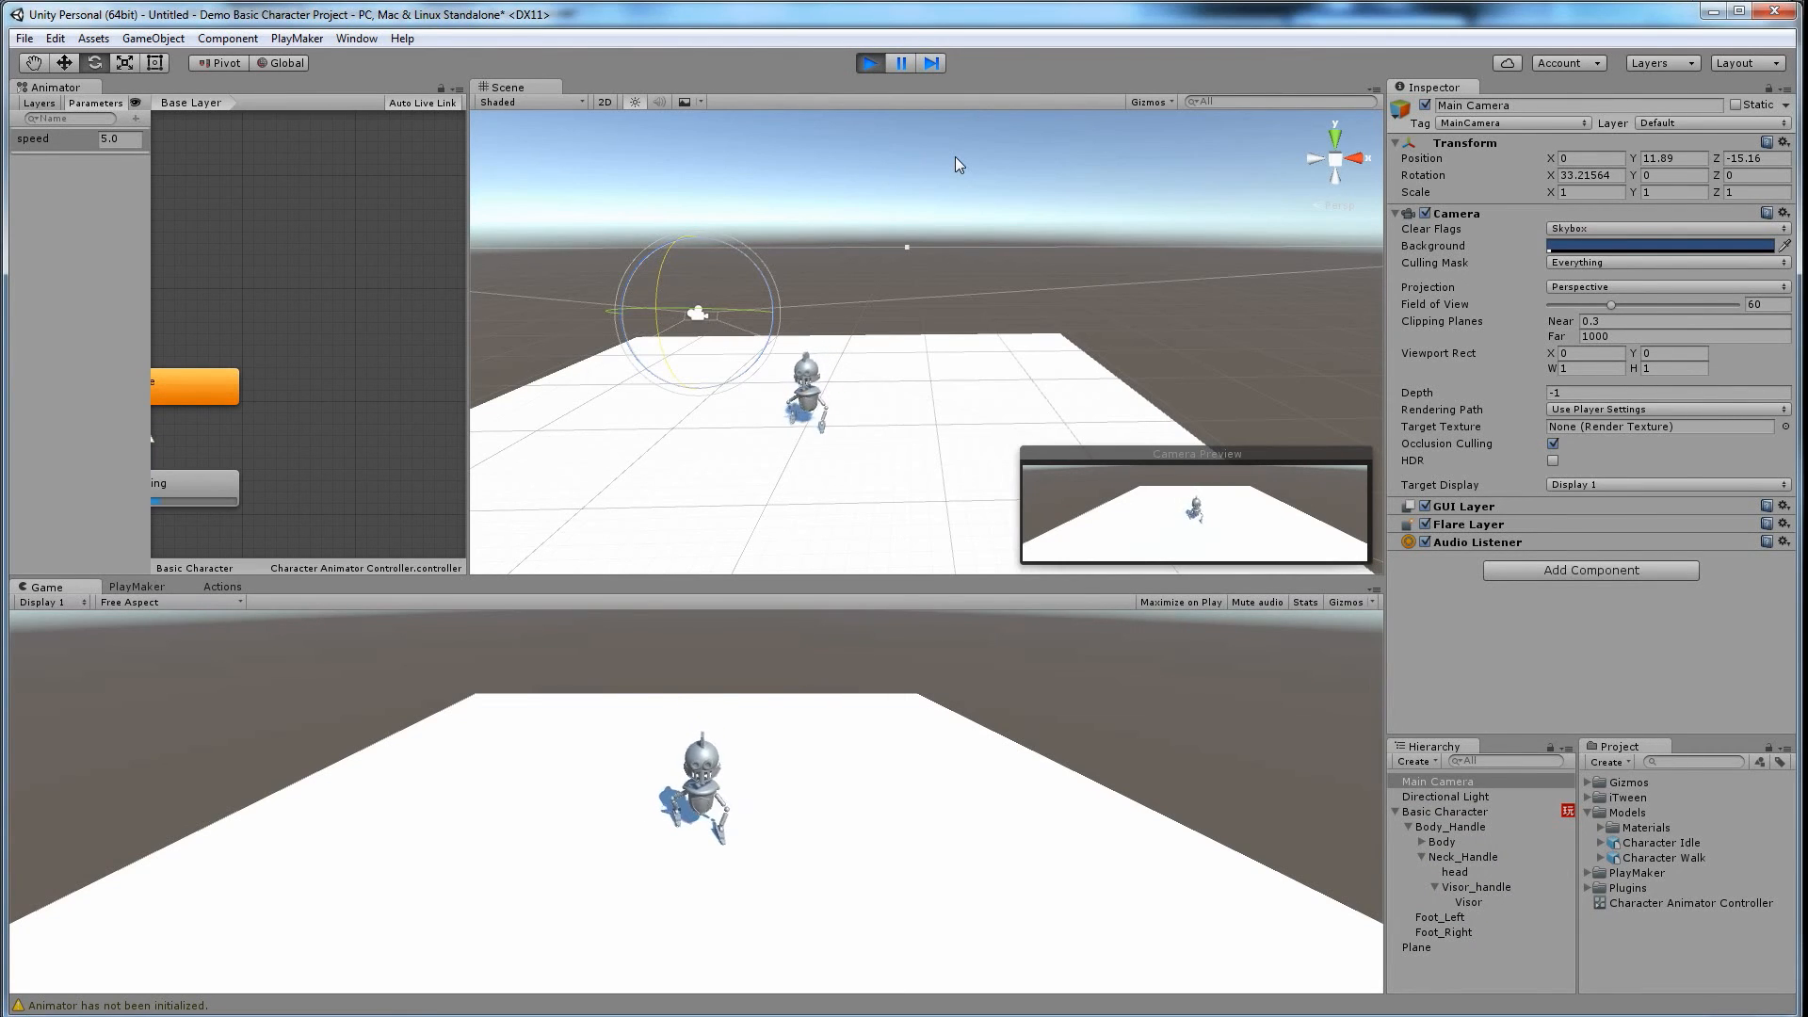
{"action": "key", "text": "a"}
{"action": "key", "text": "w"}
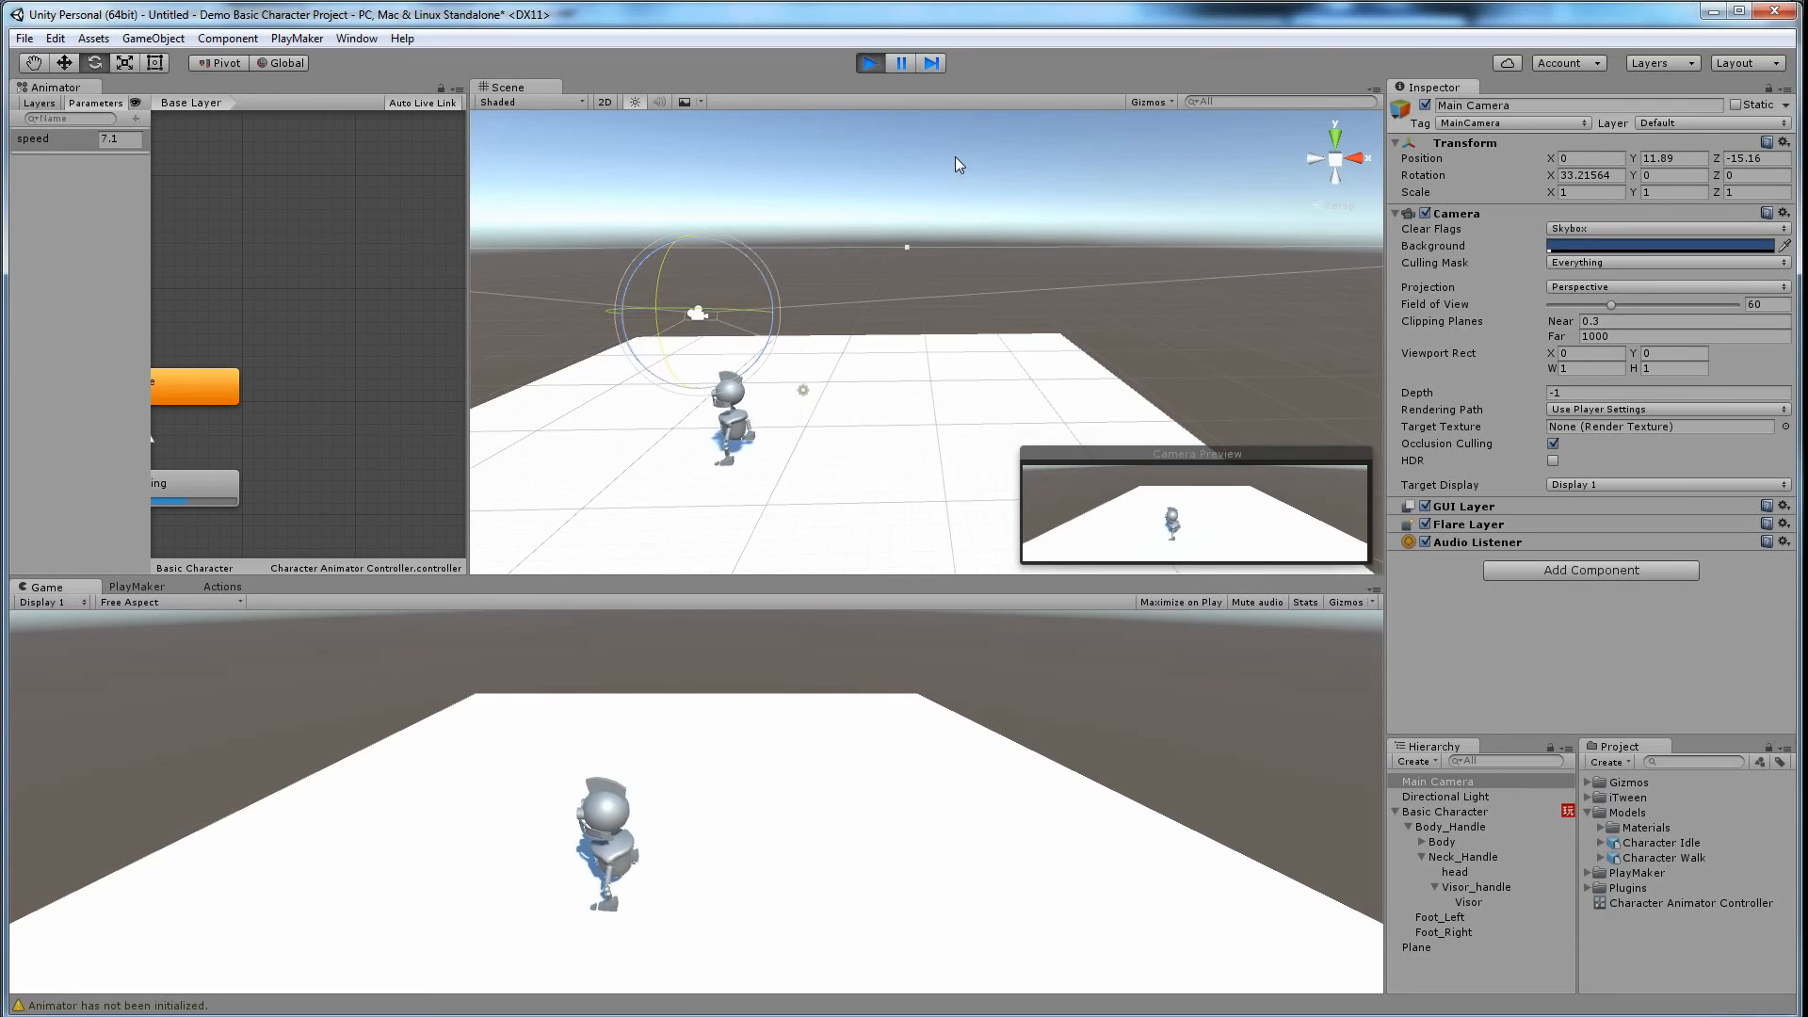
{"action": "key", "text": "d"}
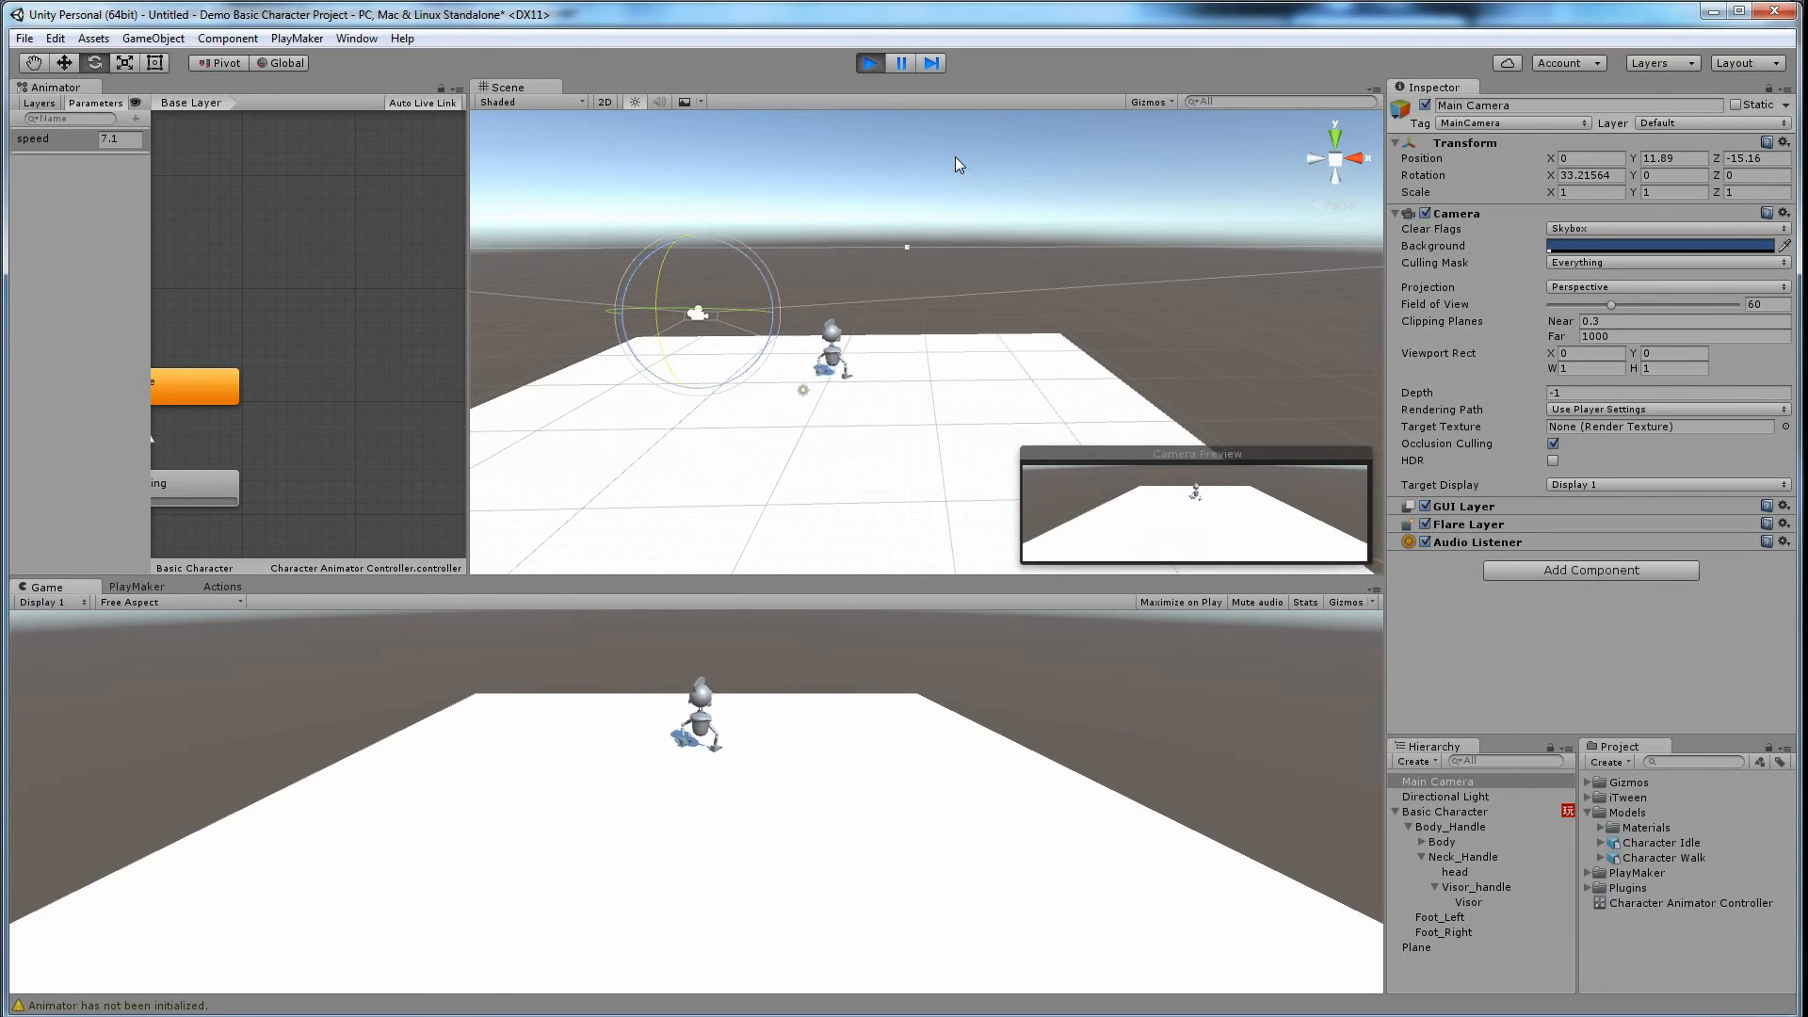
{"action": "key", "text": "s"}
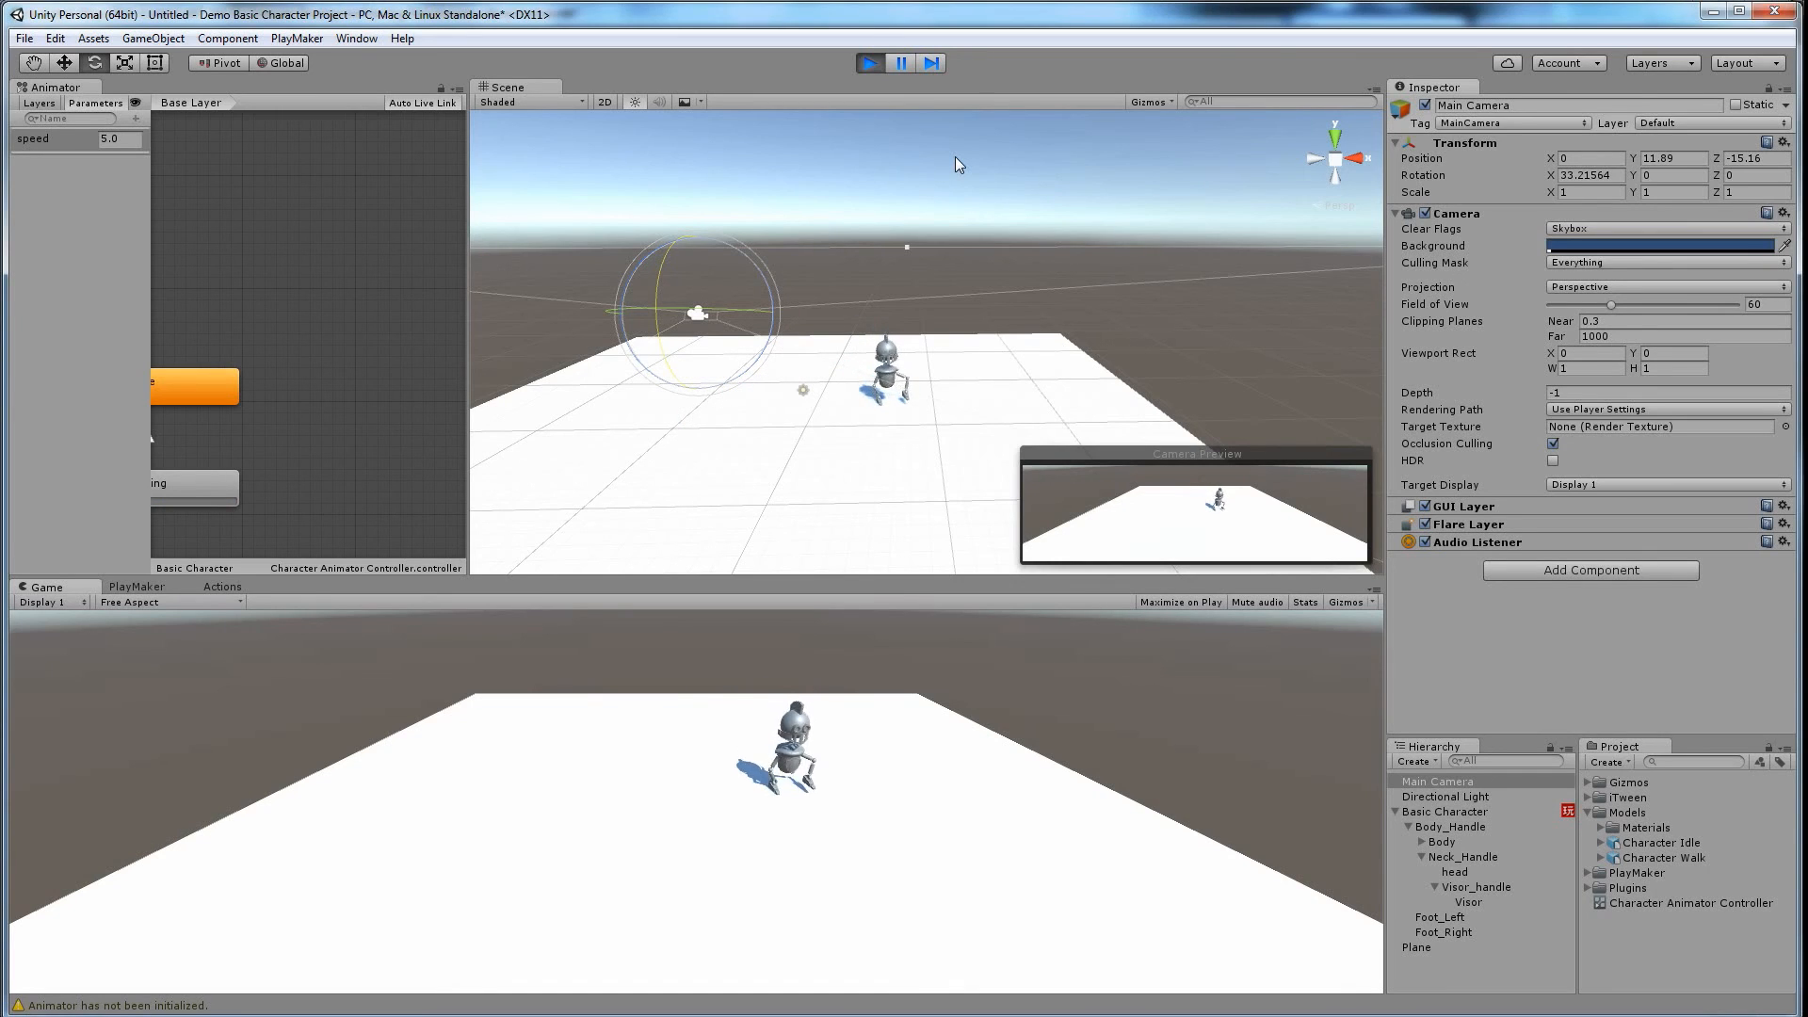
{"action": "key", "text": "a"}
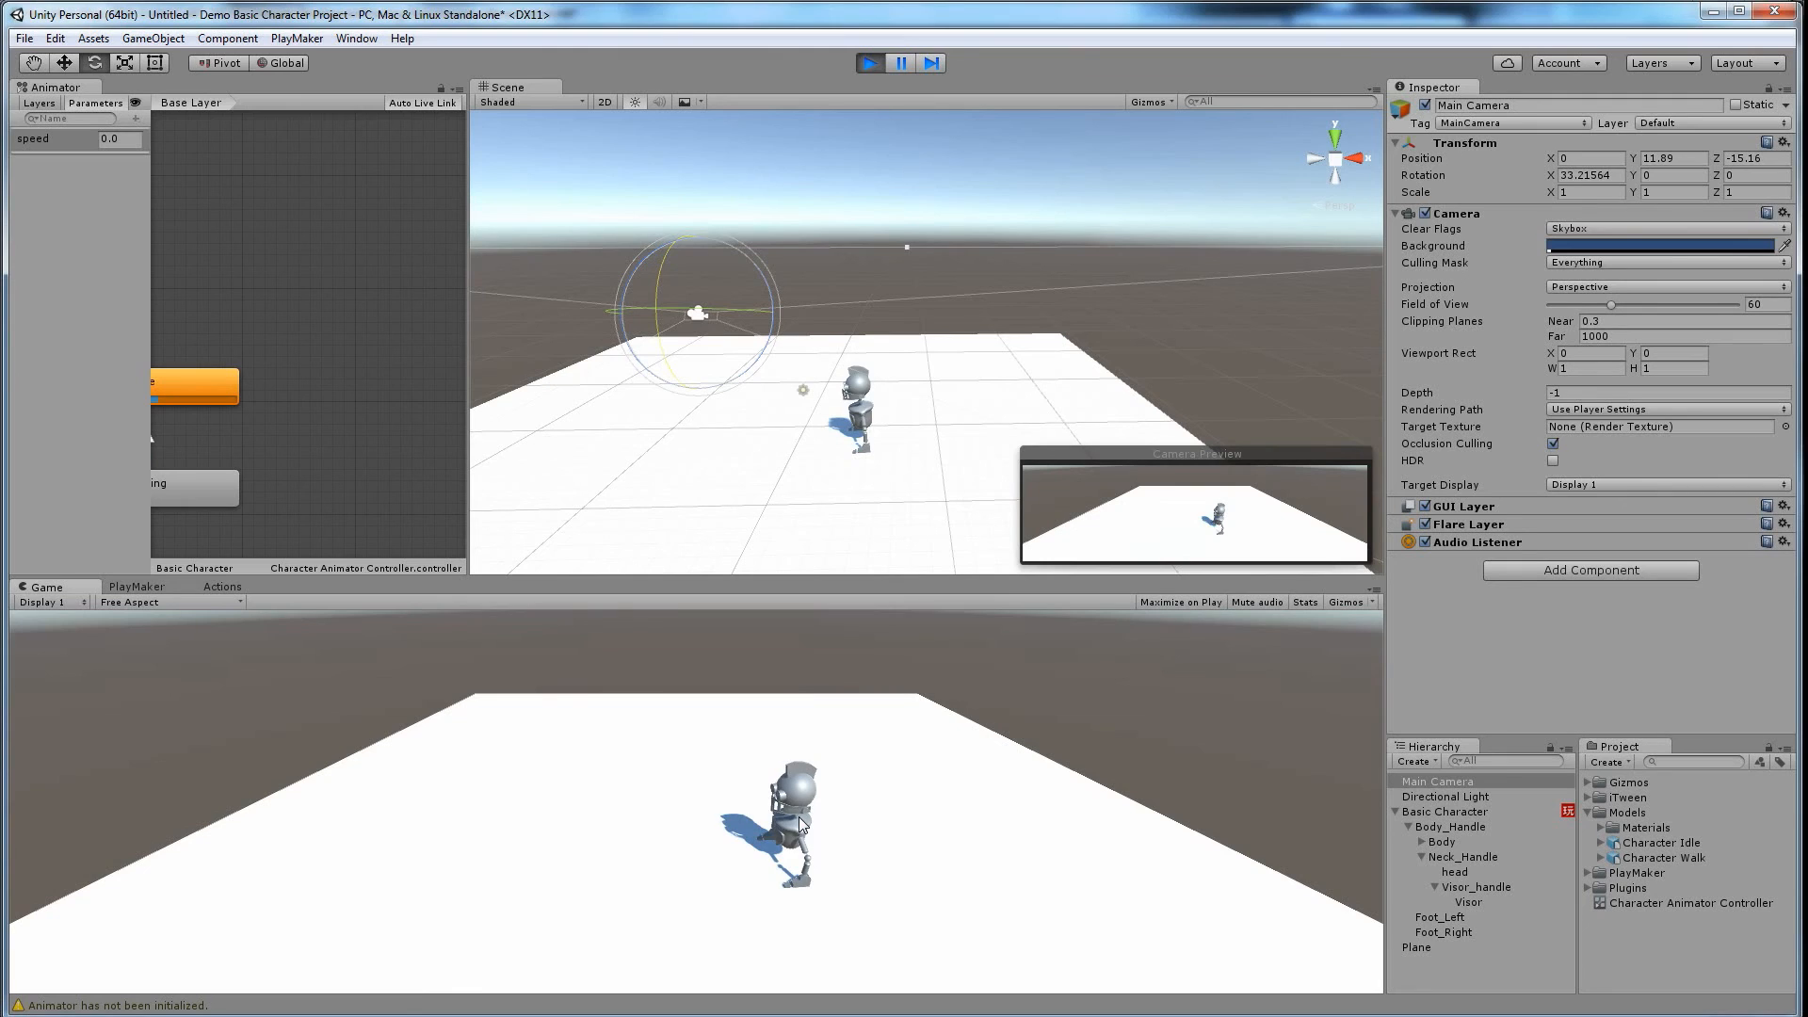
{"action": "left_click", "coordinate": [868, 63]}
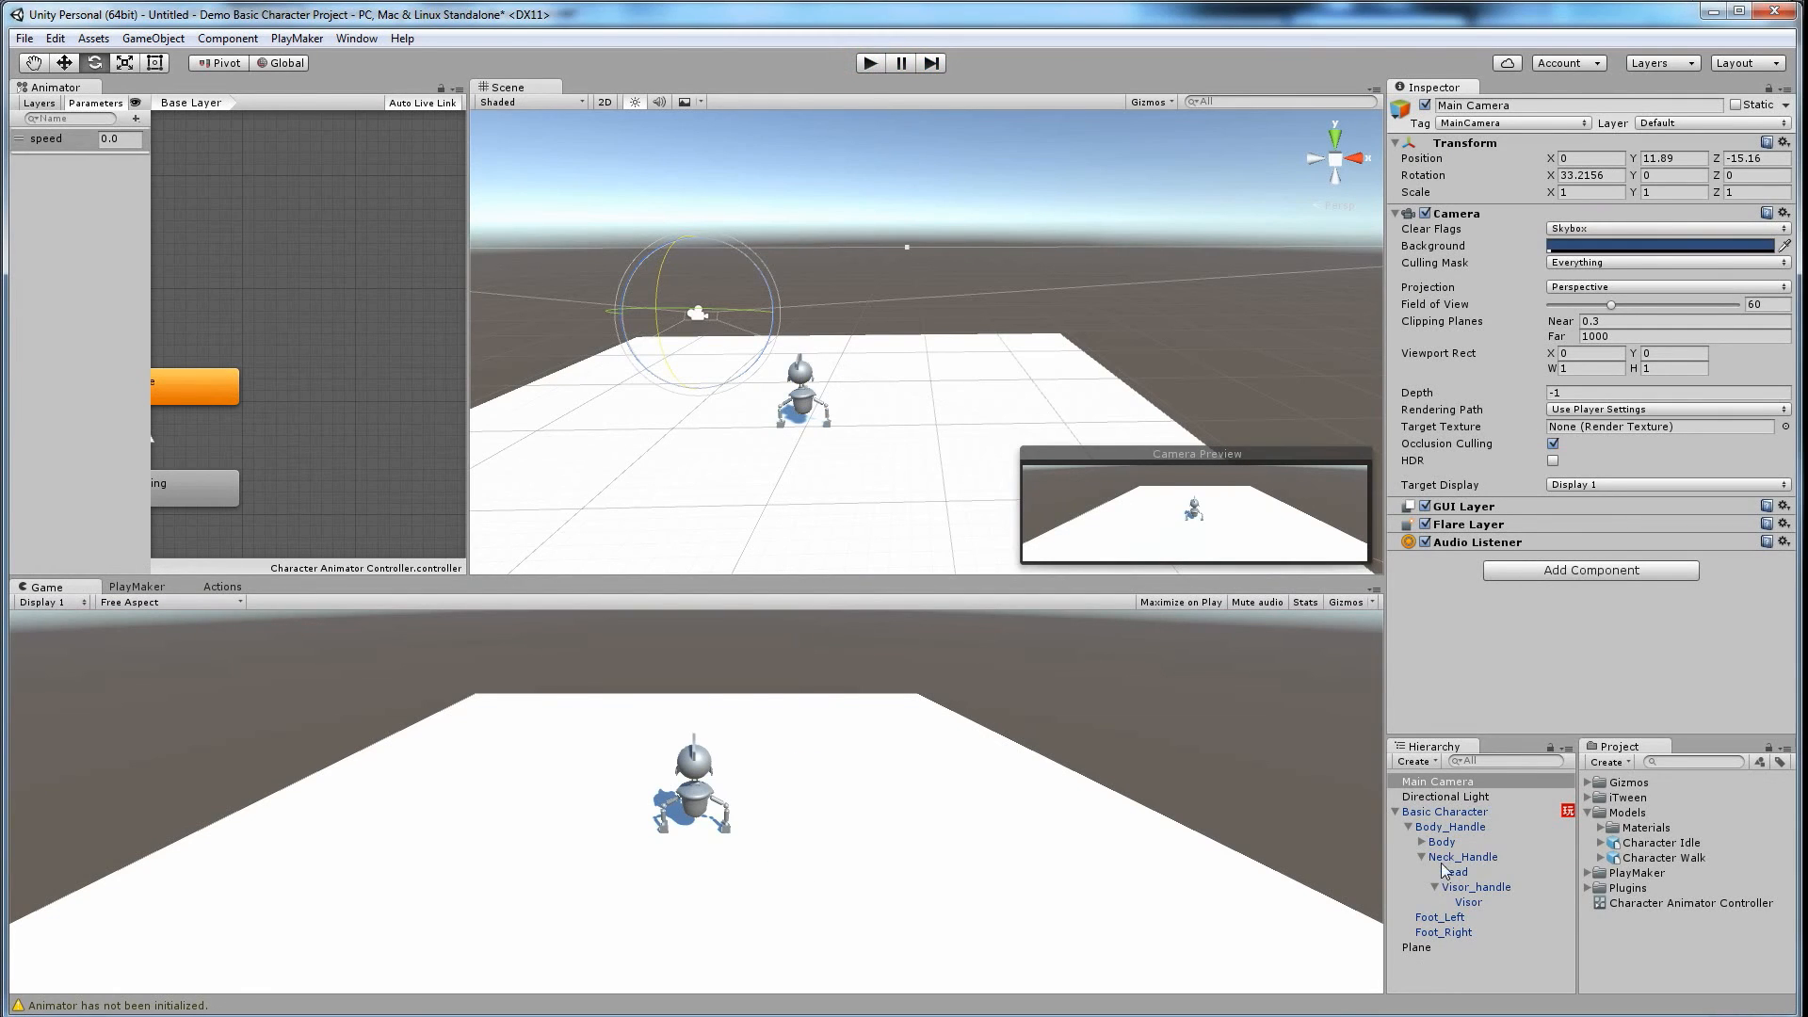
Step: Select the Main Camera and collapse the Visor_handle and Neck_Handle groups in the object hierarchy
{"action": "left_click", "coordinate": [1439, 783]}
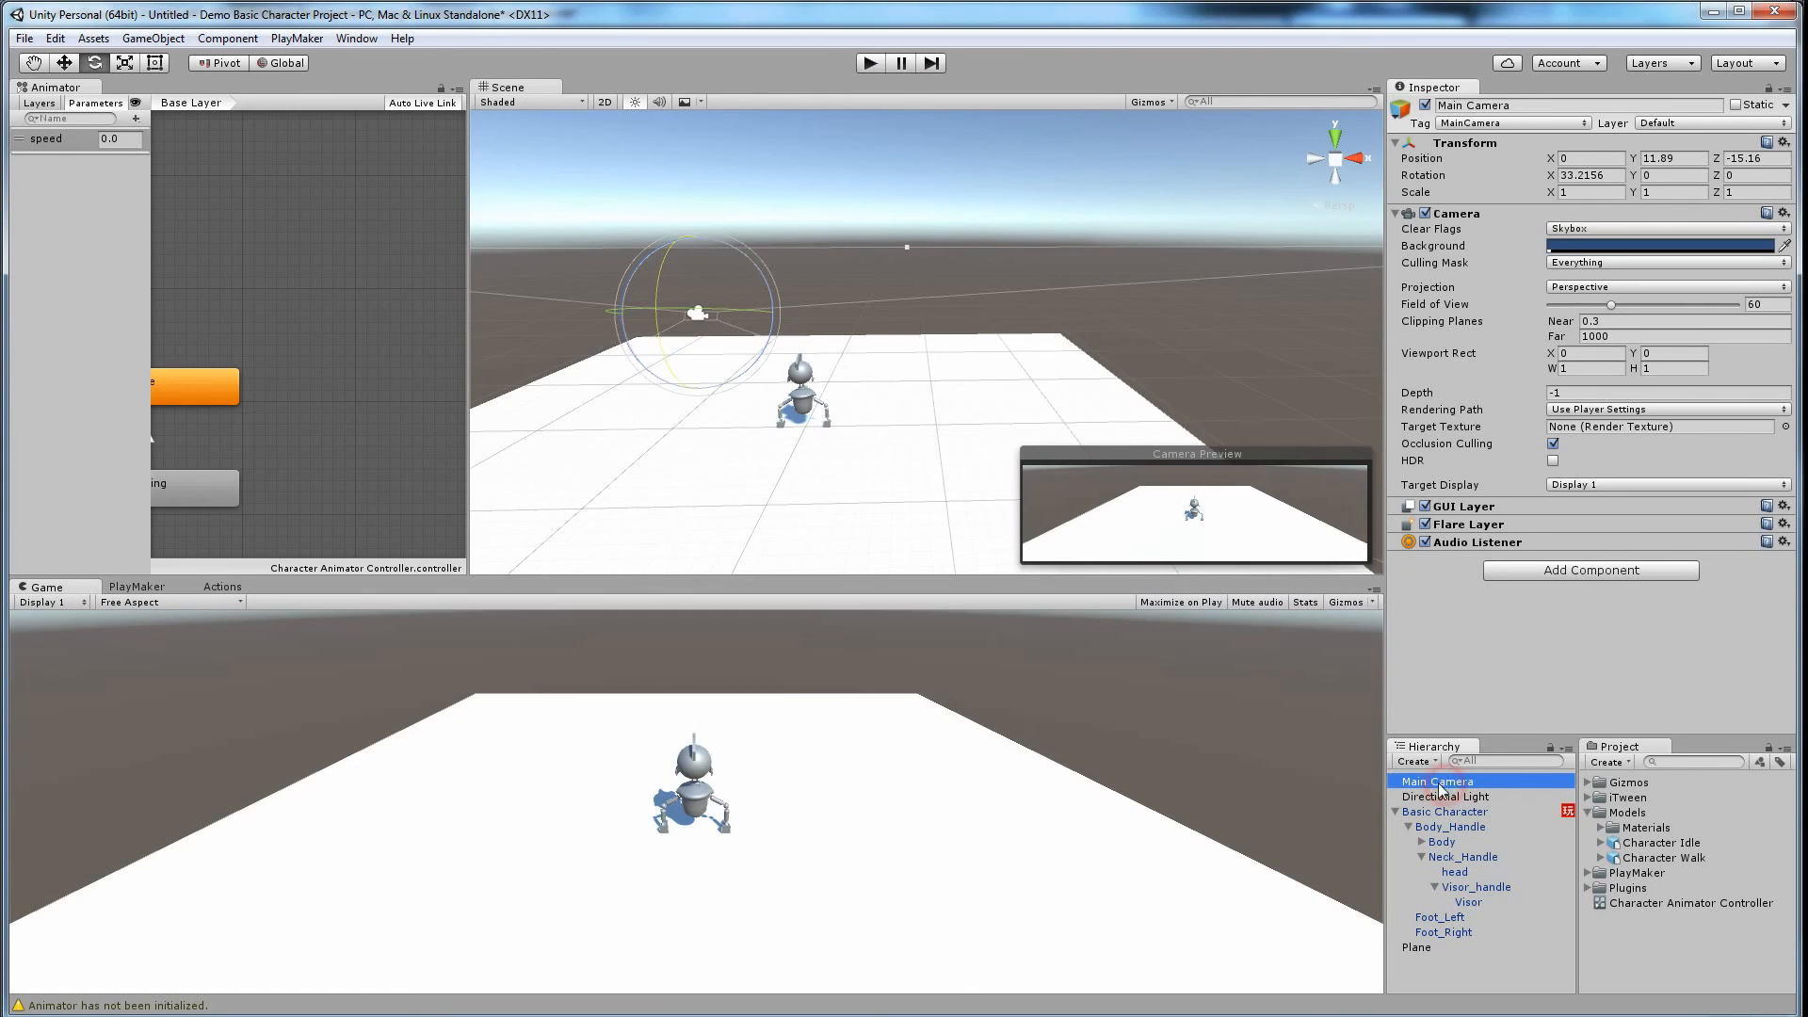
{"action": "left_click", "coordinate": [1434, 887]}
{"action": "left_click", "coordinate": [1421, 856]}
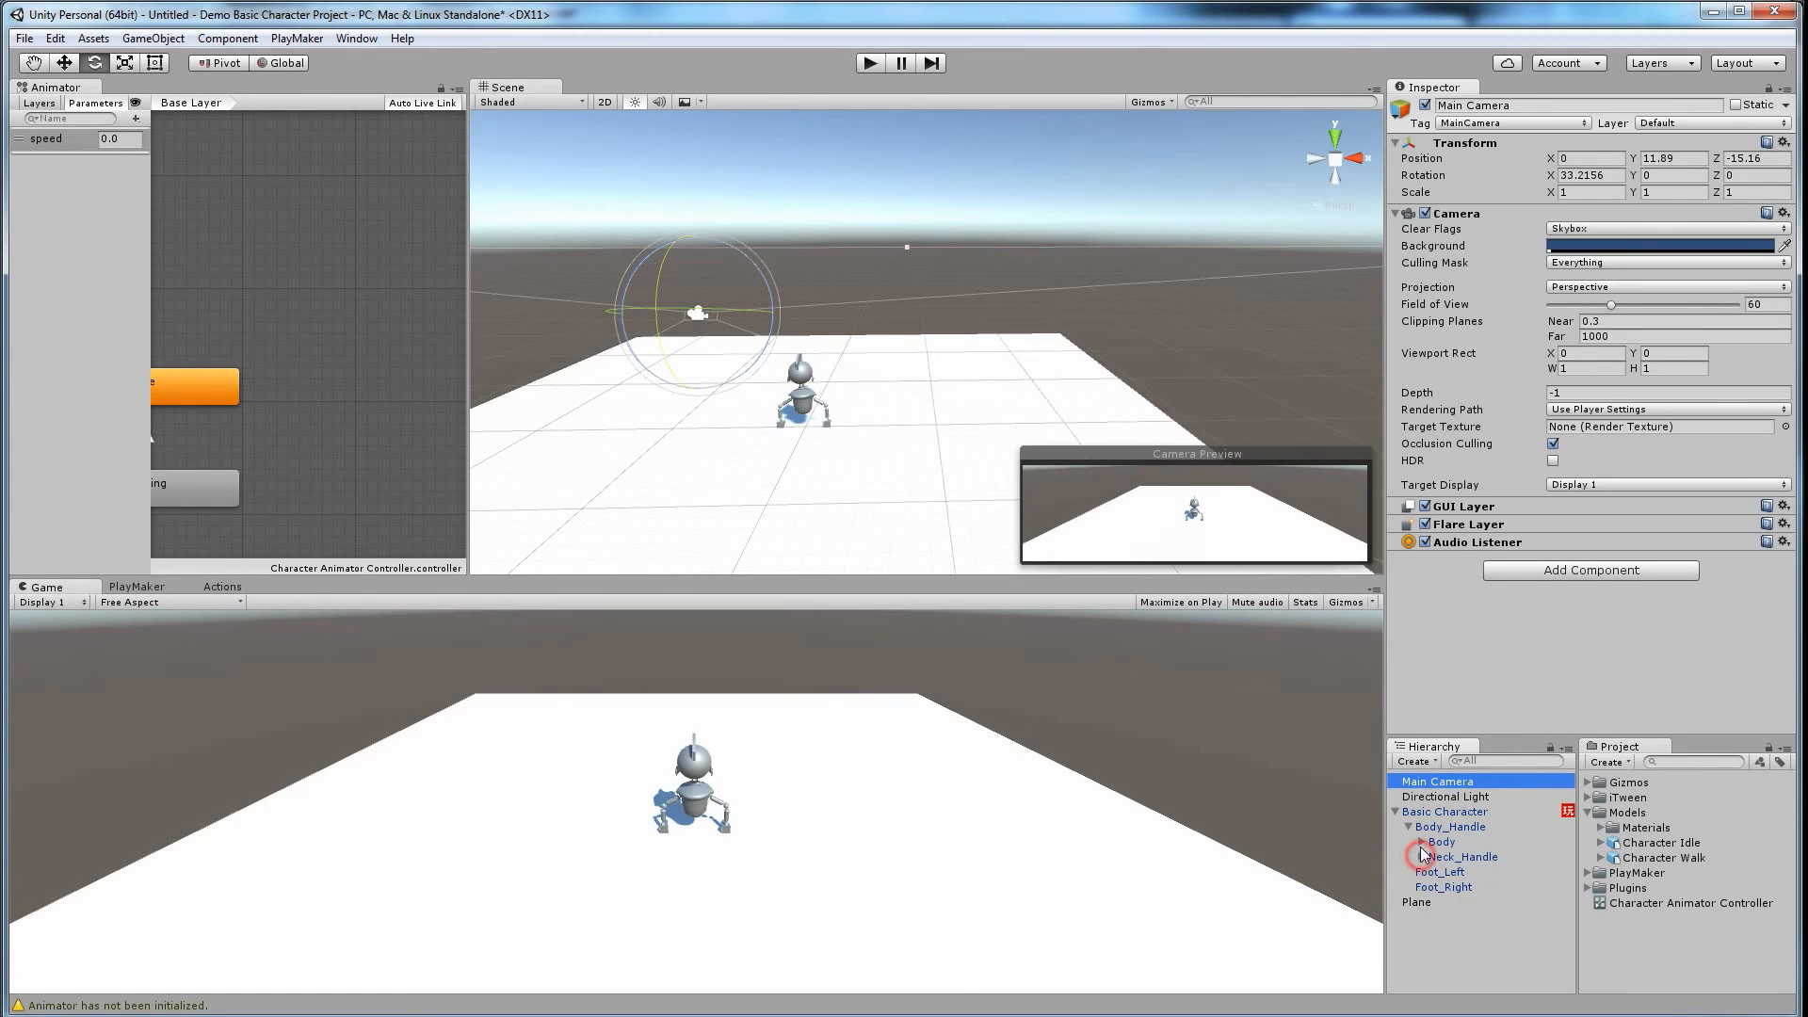
Step: Make the Main Camera a child of Basic Character and run the scene to test the following camera, then stop play mode
{"action": "left_click", "coordinate": [1409, 828]}
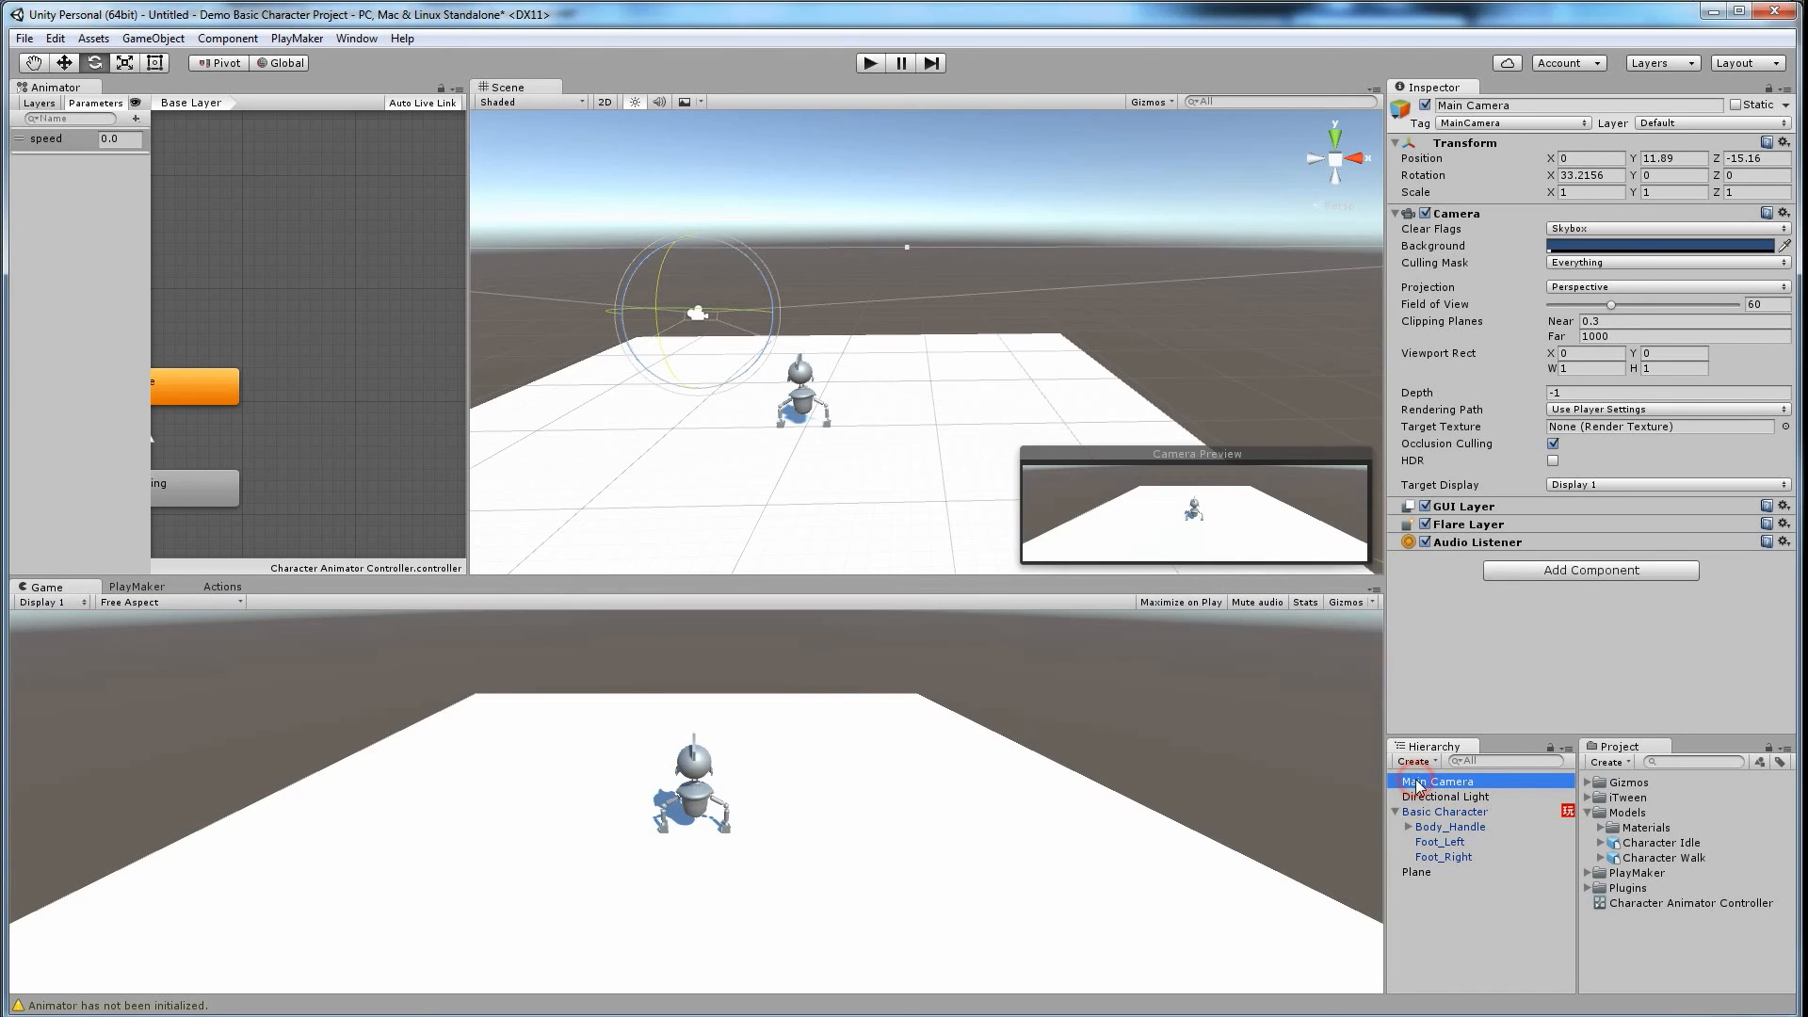
{"action": "mouse_move", "coordinate": [1429, 784]}
{"action": "left_mouse_down"}
{"action": "mouse_move", "coordinate": [1455, 796]}
{"action": "mouse_move", "coordinate": [1448, 833]}
{"action": "mouse_move", "coordinate": [1428, 816]}
{"action": "left_mouse_up"}
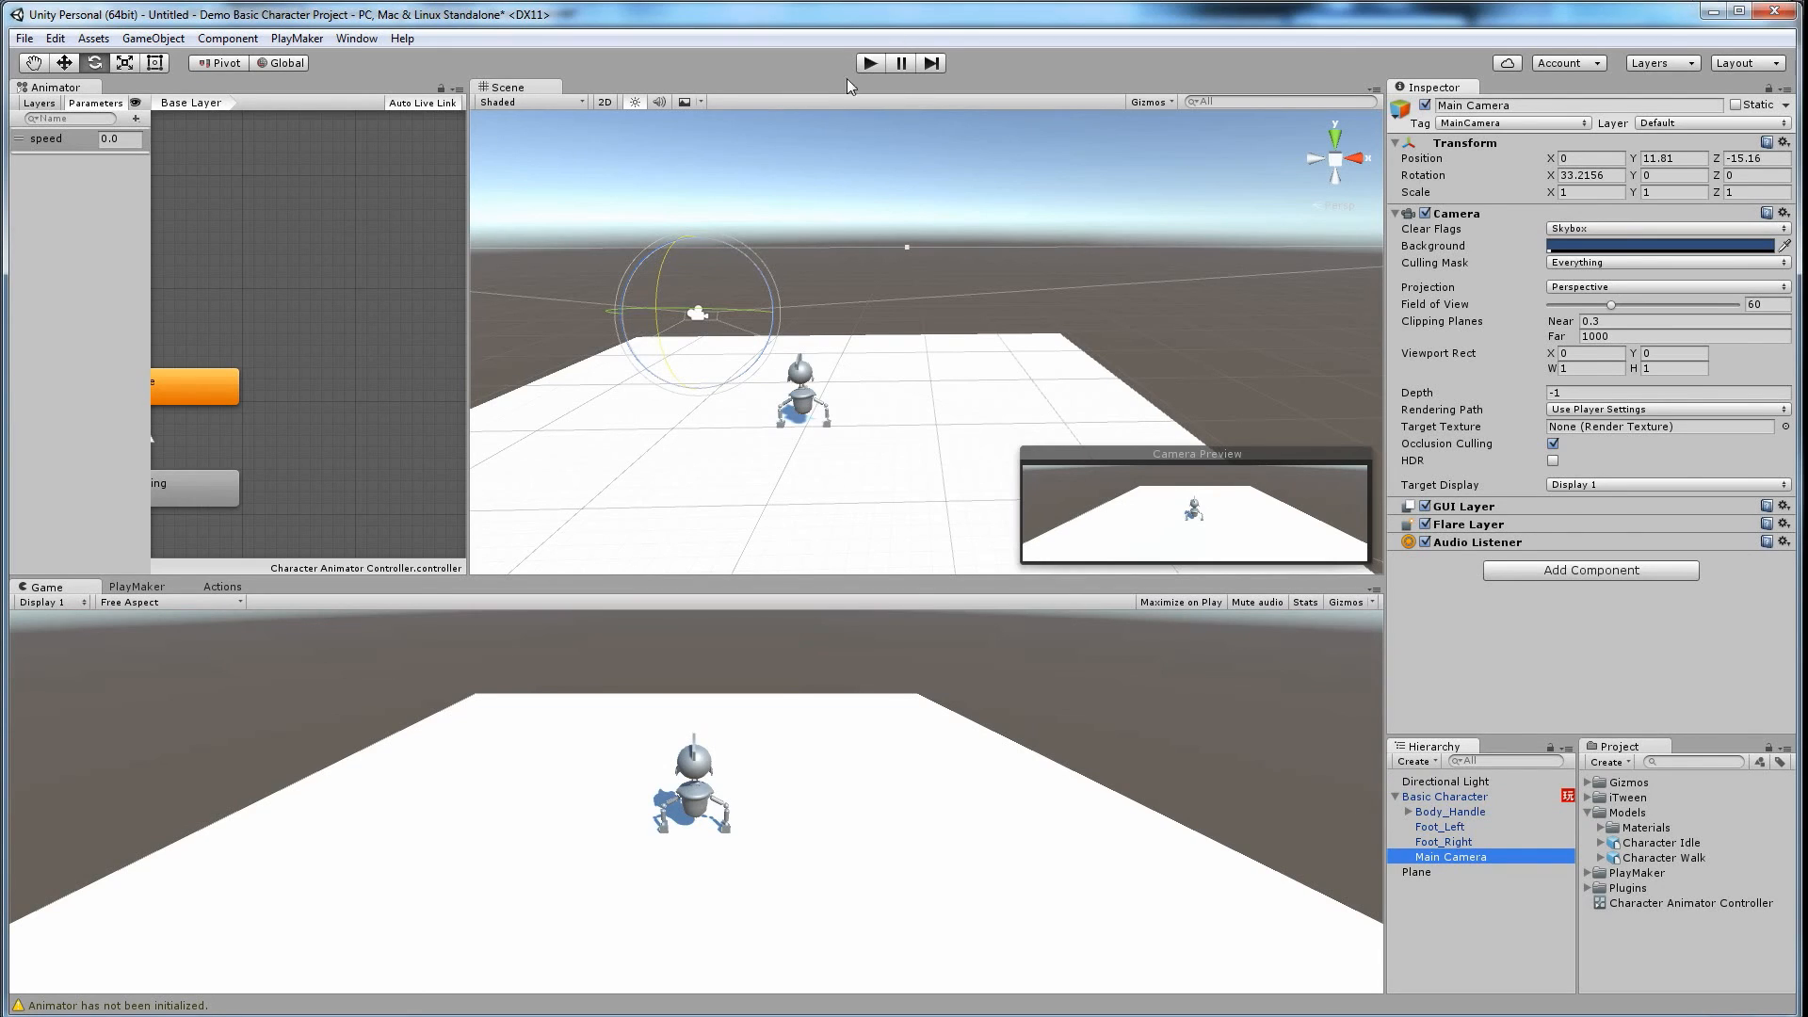
{"action": "left_click", "coordinate": [878, 63]}
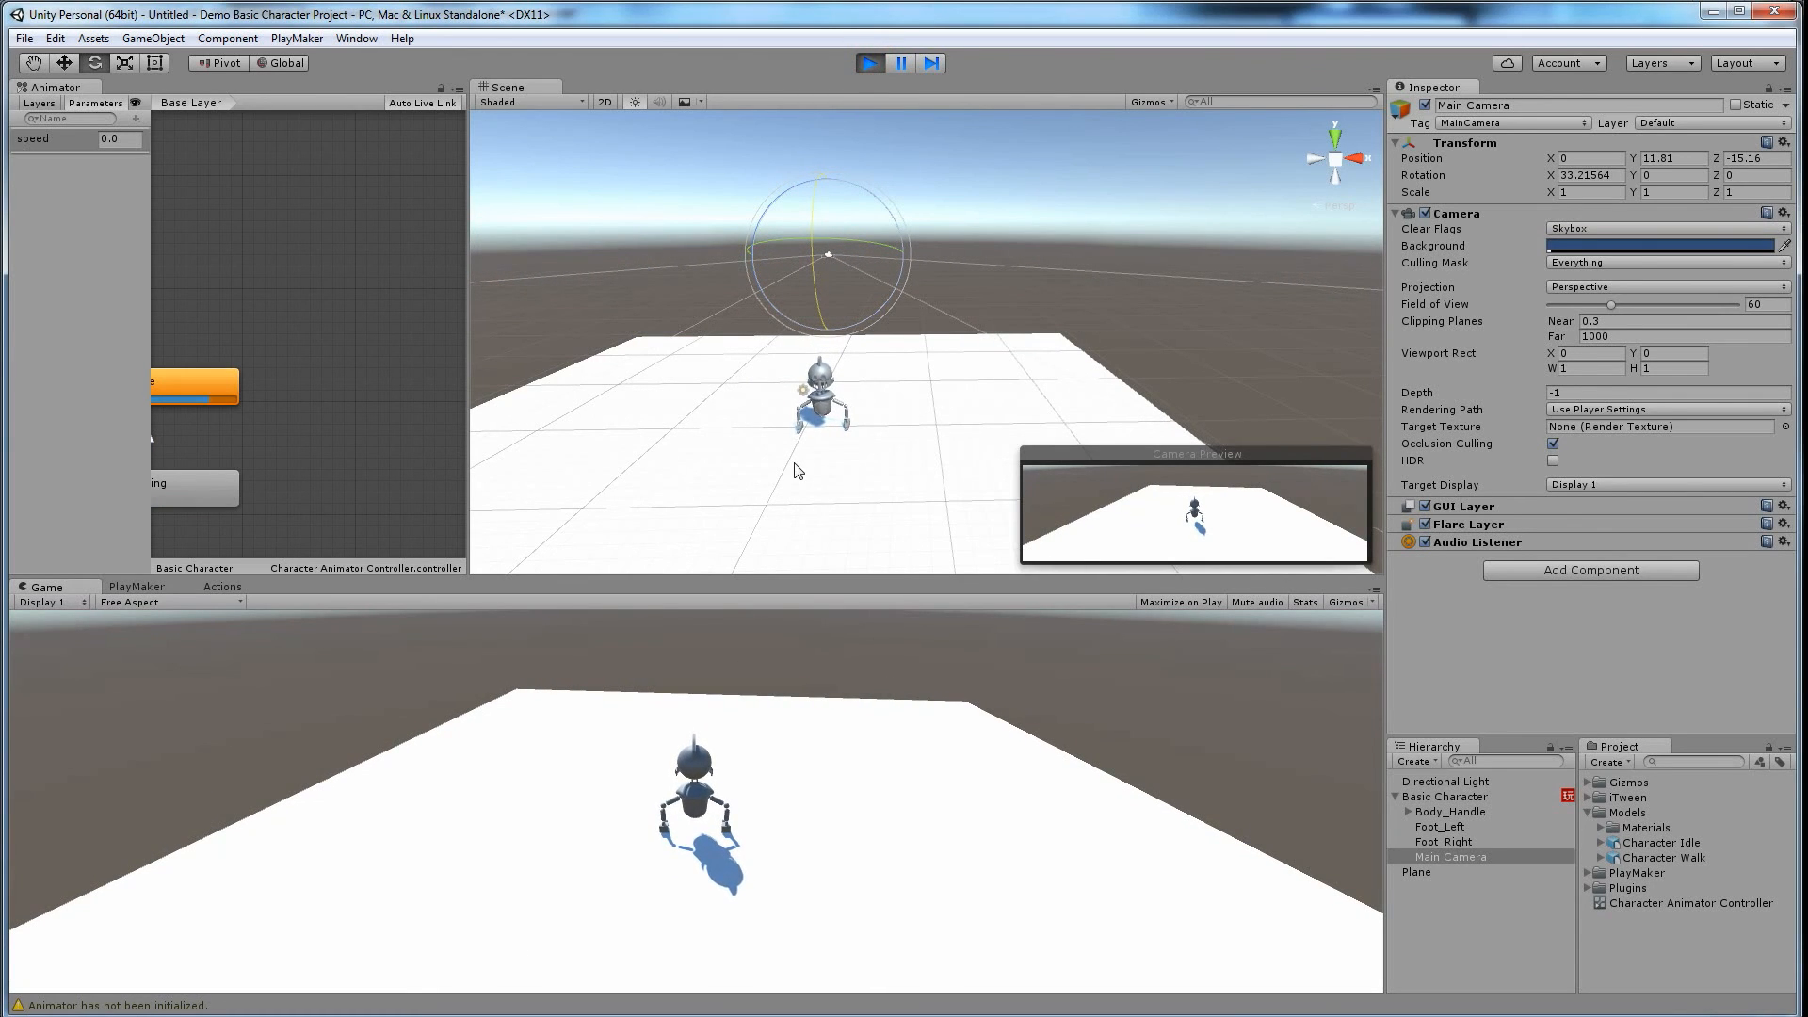
{"action": "left_click", "coordinate": [869, 65]}
Step: Move the Main Camera down and closer behind the character to Y 6.72, Z -5.29
{"action": "left_click_drag", "start_coordinate": [800, 313], "coordinate": [1013, 354], "text": "alt"}
{"action": "key", "text": "w"}
Step: Run the scene to check the closer camera framing while inspecting the scene from other angles, then stop play mode
{"action": "left_click", "coordinate": [869, 64]}
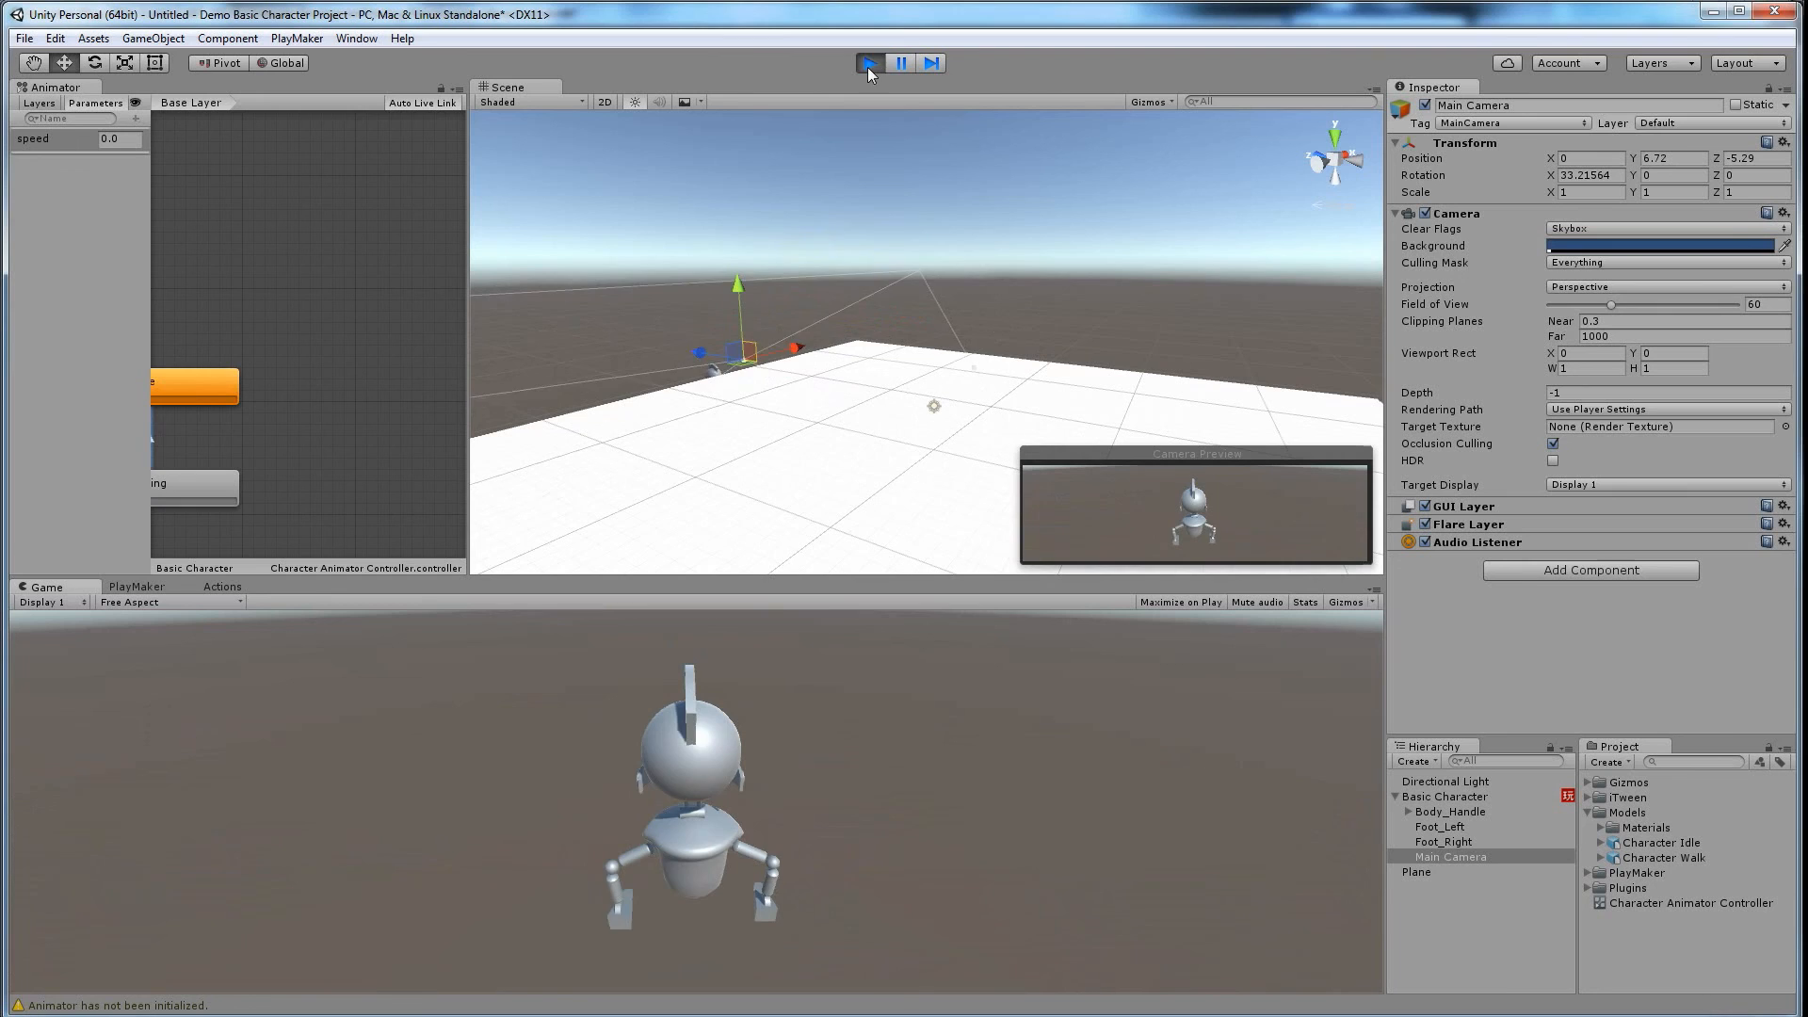
{"action": "left_click_drag", "start_coordinate": [715, 443], "coordinate": [916, 372], "text": "alt"}
{"action": "middle_click_drag", "start_coordinate": [916, 372], "coordinate": [959, 318]}
{"action": "left_click_drag", "start_coordinate": [958, 319], "coordinate": [840, 674], "text": "alt"}
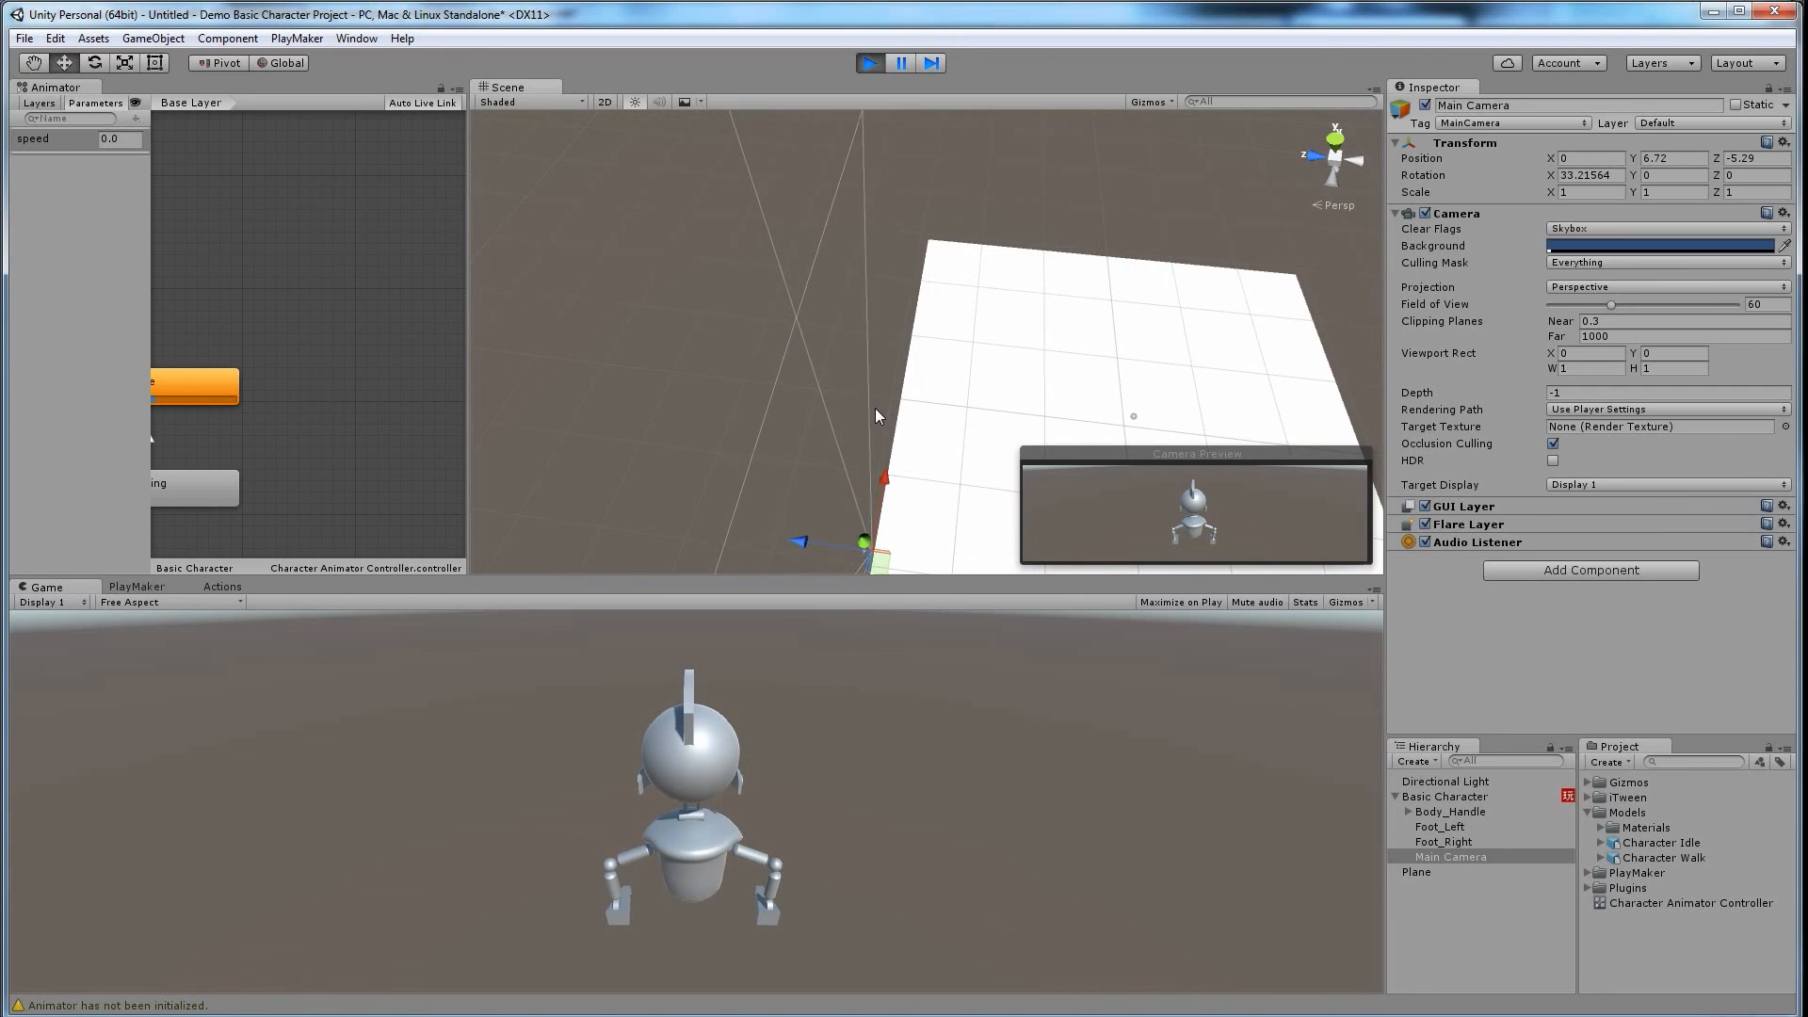
{"action": "left_click_drag", "start_coordinate": [994, 402], "coordinate": [948, 359], "text": "alt"}
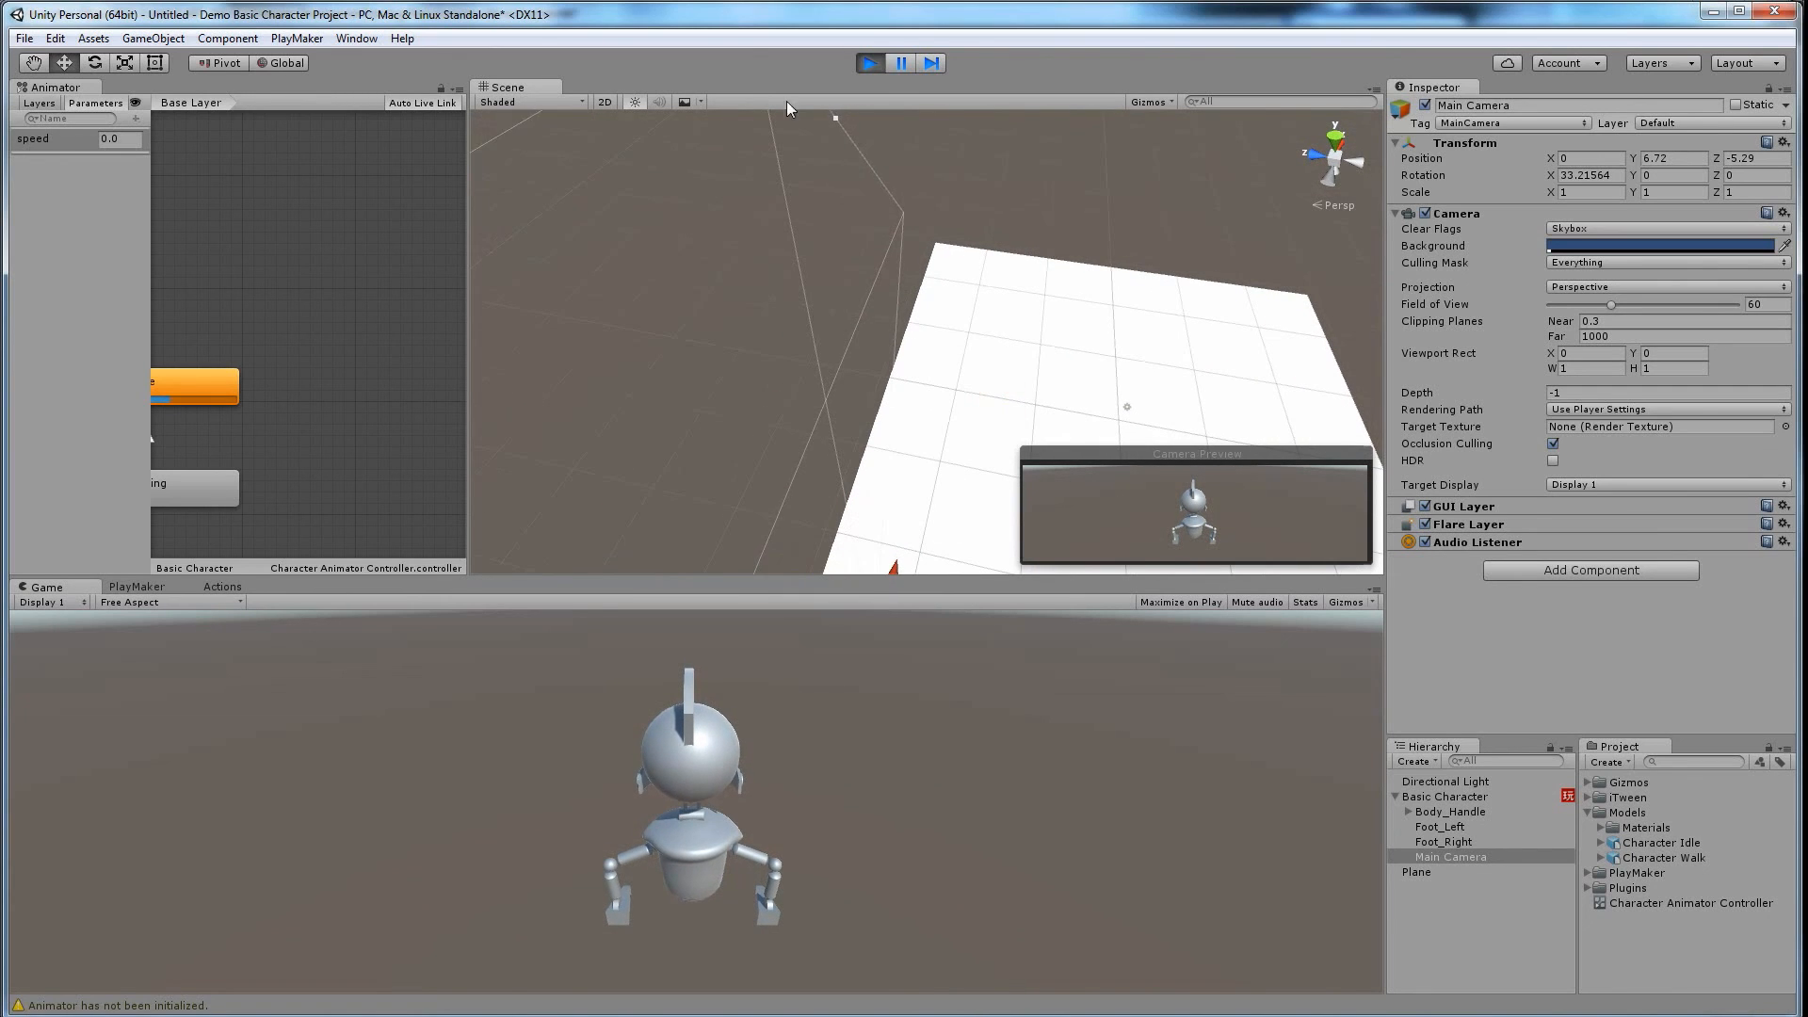
{"action": "left_click", "coordinate": [868, 63]}
{"action": "left_click_drag", "start_coordinate": [955, 349], "coordinate": [840, 329], "text": "alt"}
{"action": "mouse_move", "coordinate": [850, 341]}
{"action": "left_mouse_down", "text": "alt"}
{"action": "mouse_move", "coordinate": [851, 383]}
{"action": "mouse_move", "coordinate": [884, 375]}
{"action": "left_mouse_up", "text": "alt"}
{"action": "left_click_drag", "start_coordinate": [804, 321], "coordinate": [763, 313], "text": "alt"}
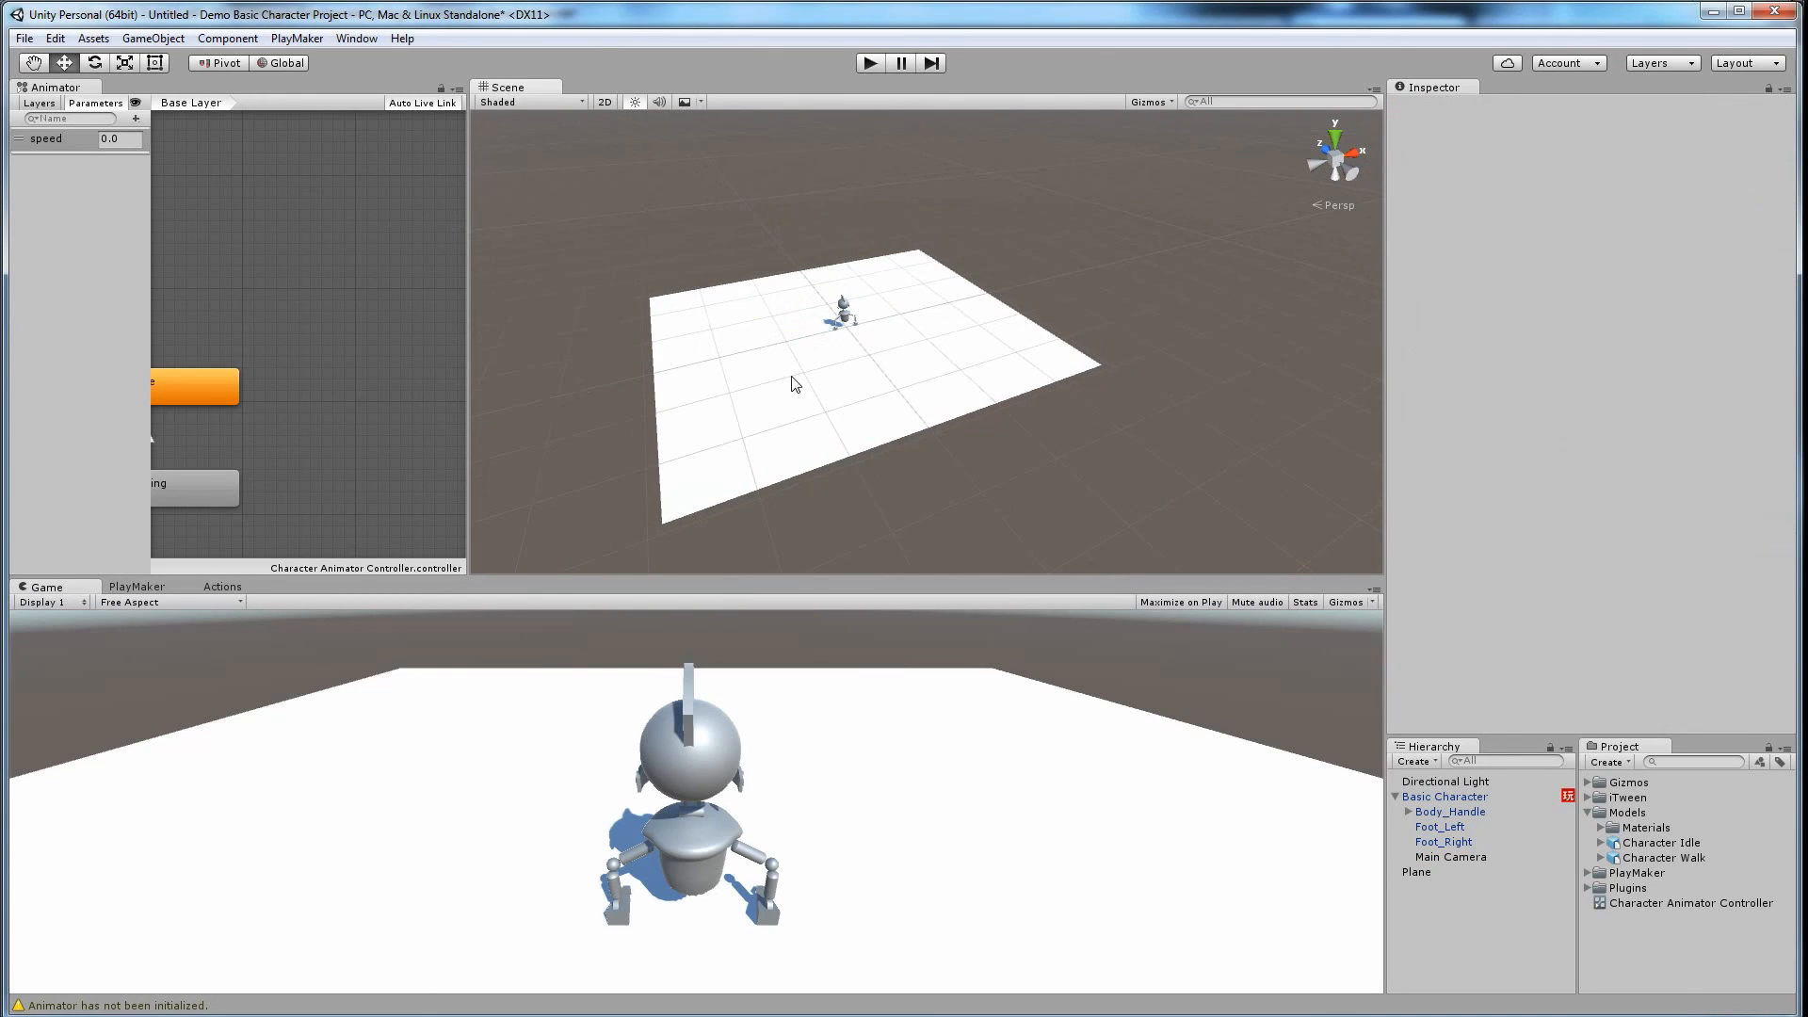
{"action": "left_click_drag", "start_coordinate": [852, 393], "coordinate": [902, 381], "text": "alt"}
Step: Save the scene as Basic Scene in a new Scenes folder inside the project's Assets folder
{"action": "left_click", "coordinate": [23, 39]}
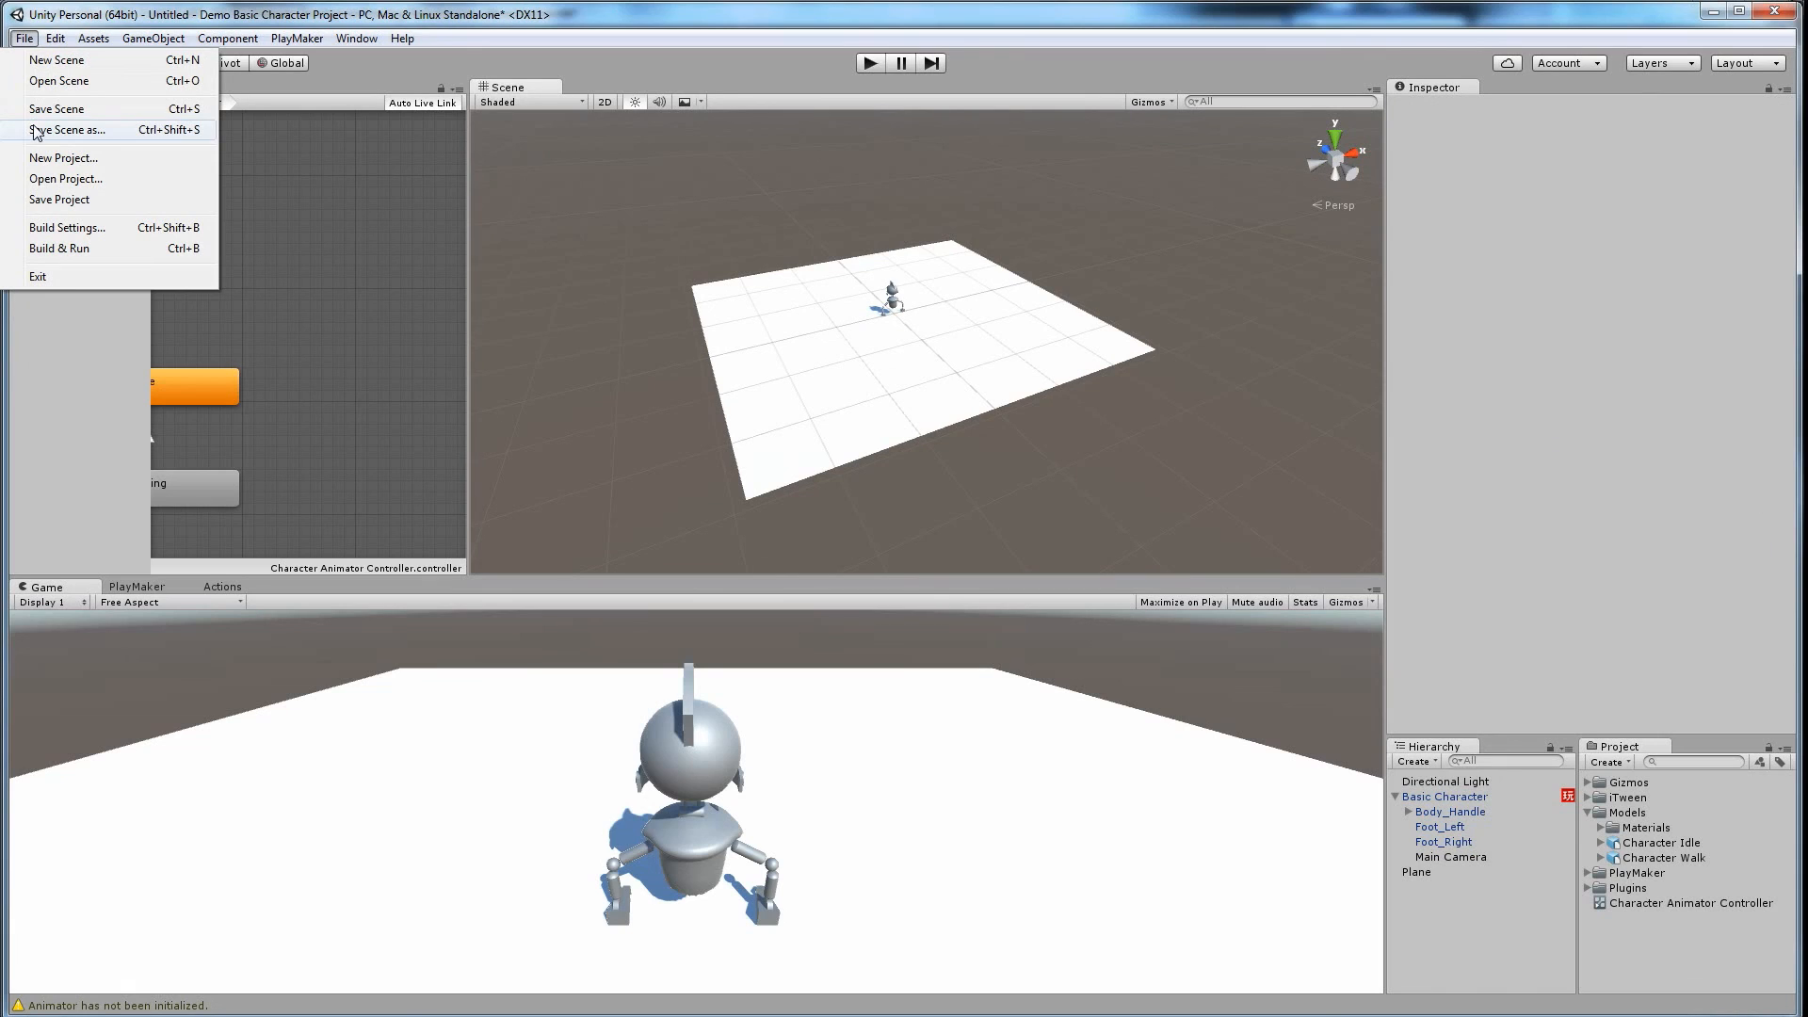
{"action": "left_click", "coordinate": [84, 132]}
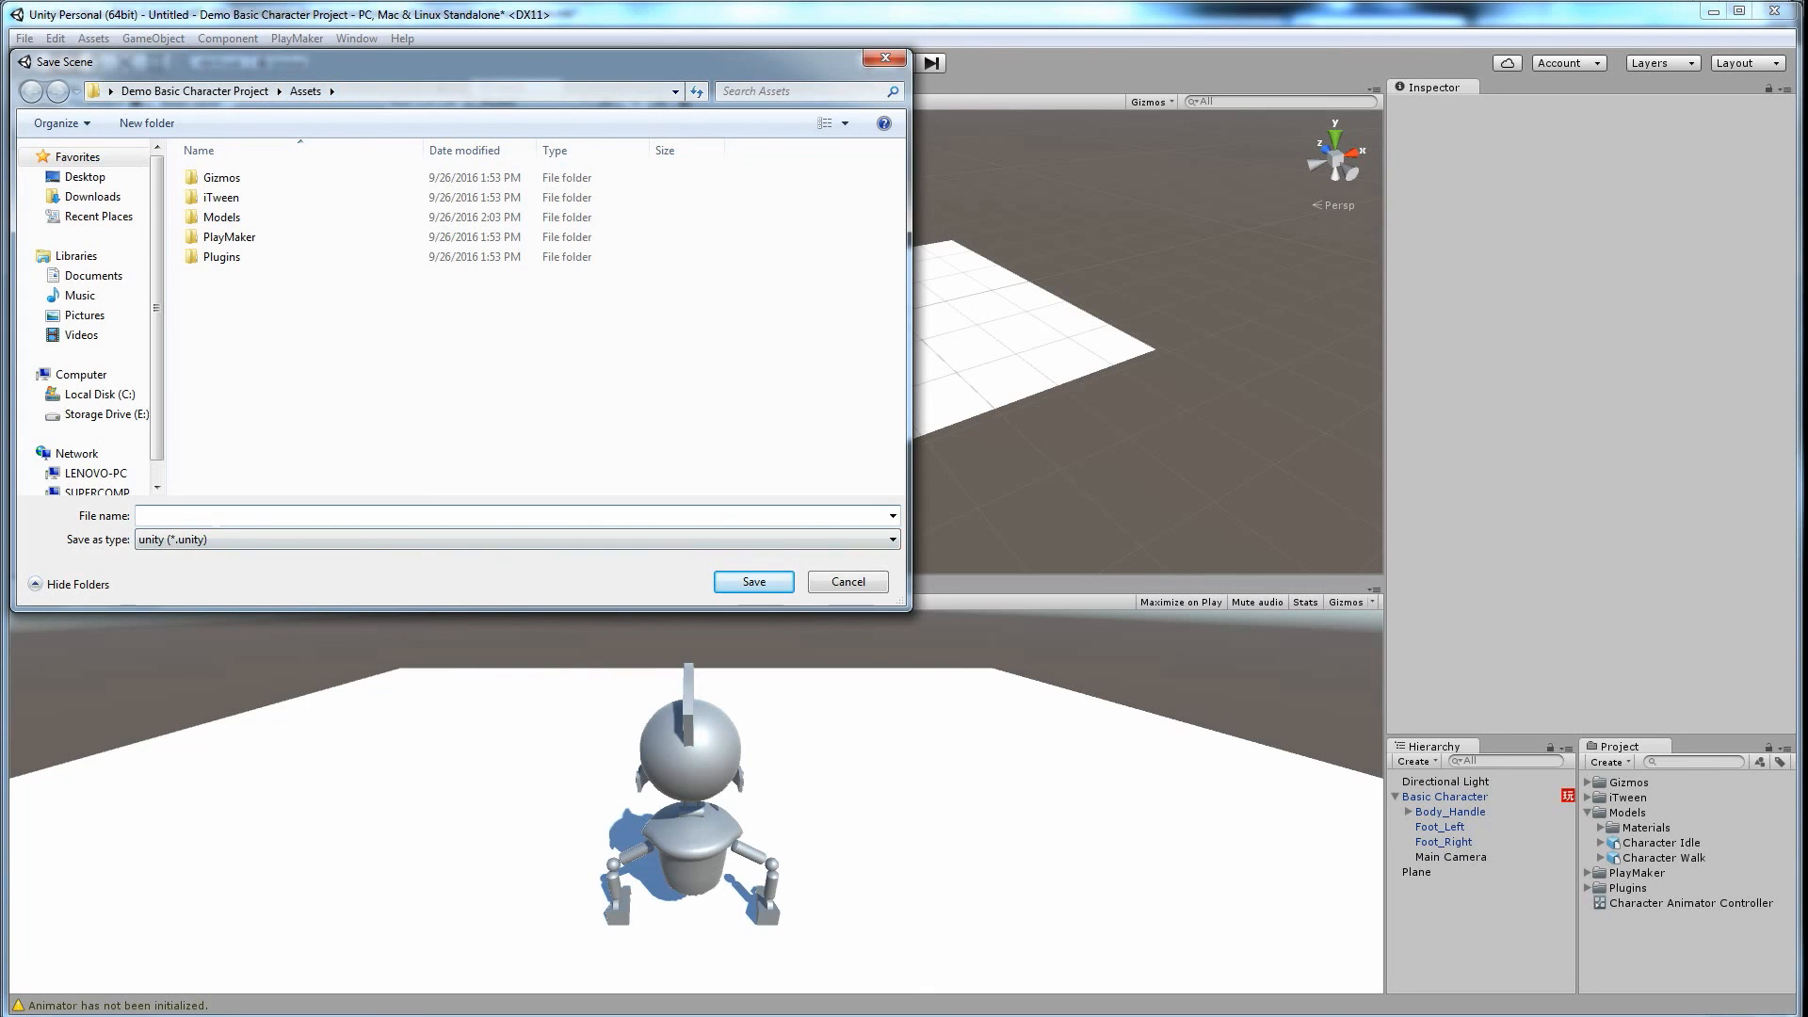
{"action": "left_click", "coordinate": [147, 123]}
{"action": "type", "text": "Scenes"}
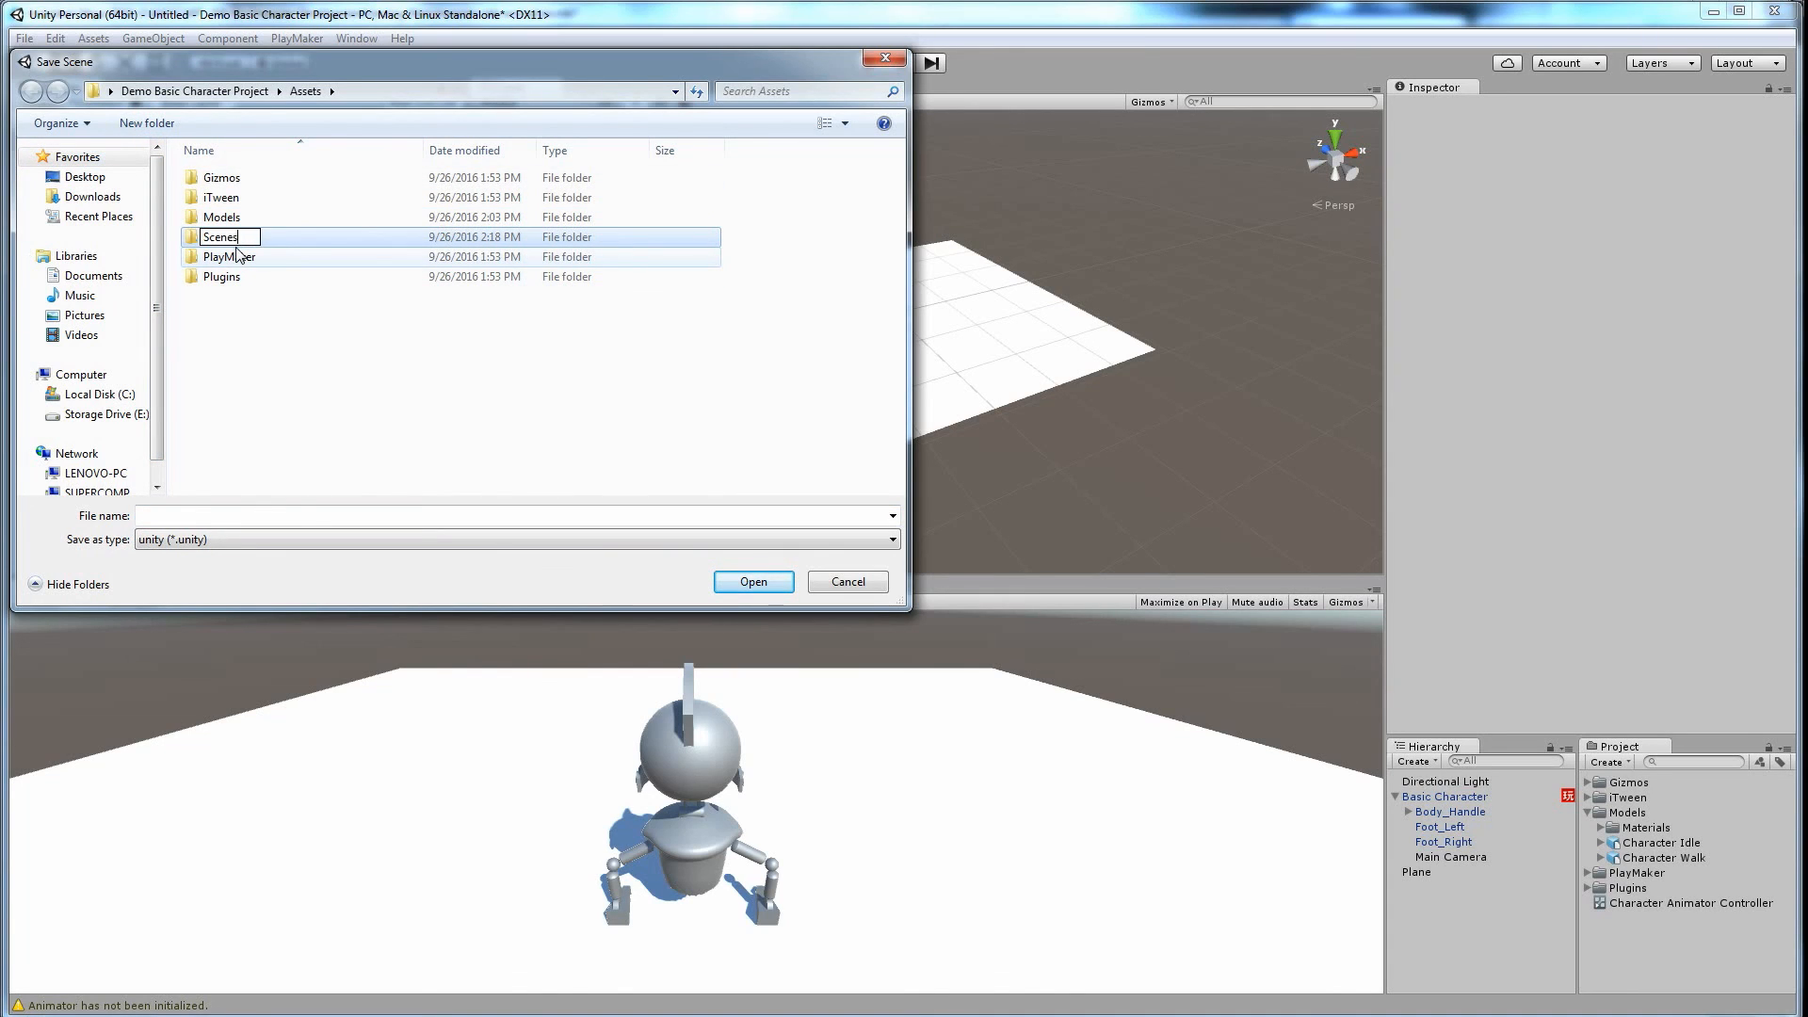
{"action": "key", "text": "Return"}
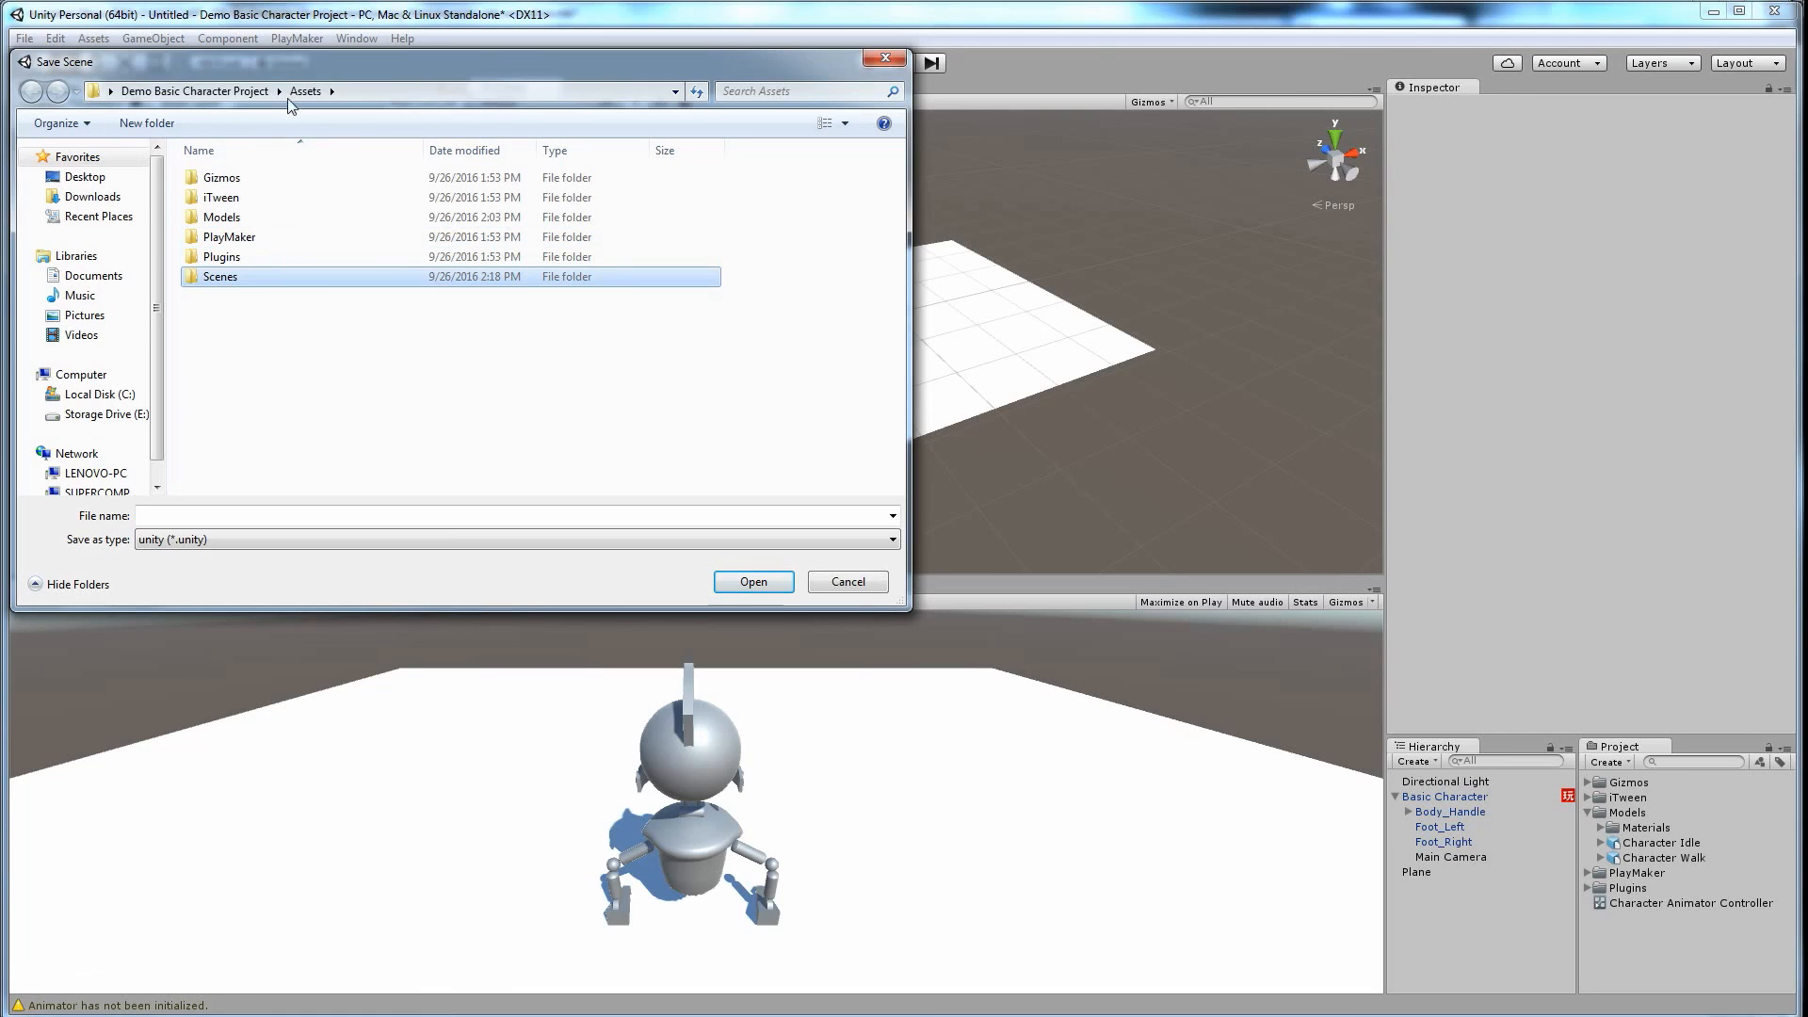
{"action": "double_click", "coordinate": [221, 277]}
{"action": "left_click", "coordinate": [262, 515]}
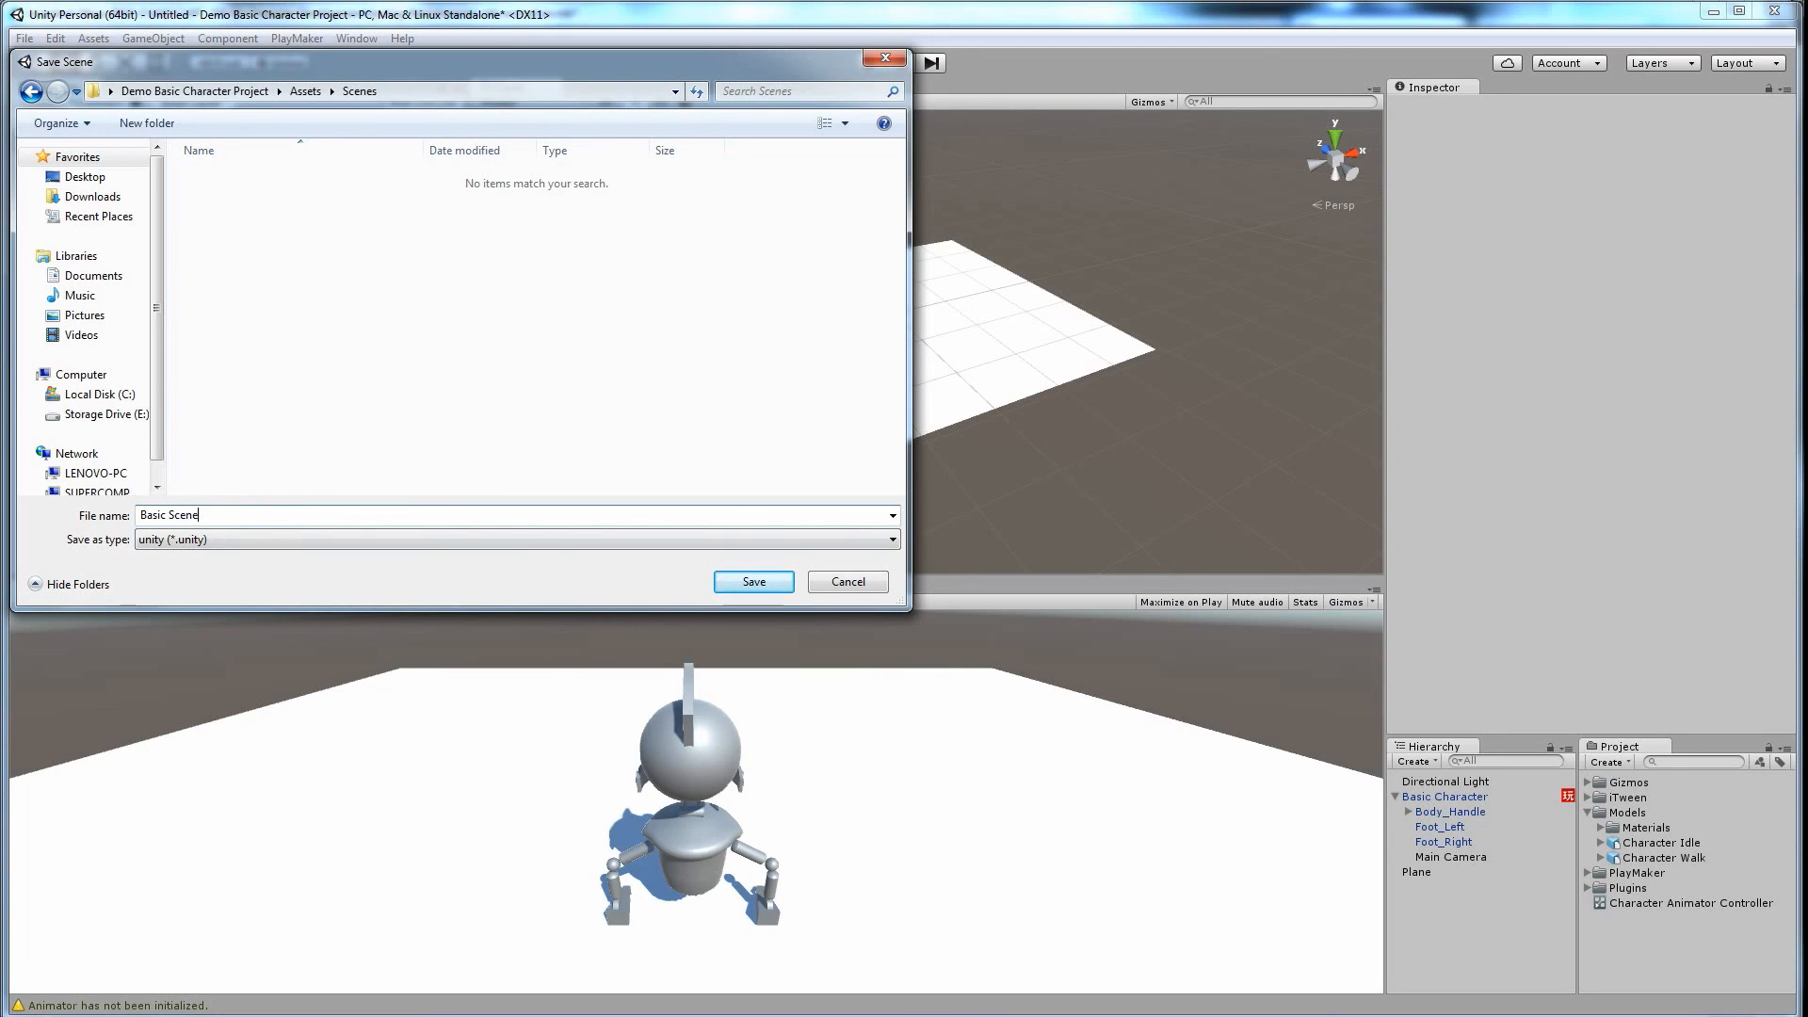
{"action": "left_click", "coordinate": [753, 582]}
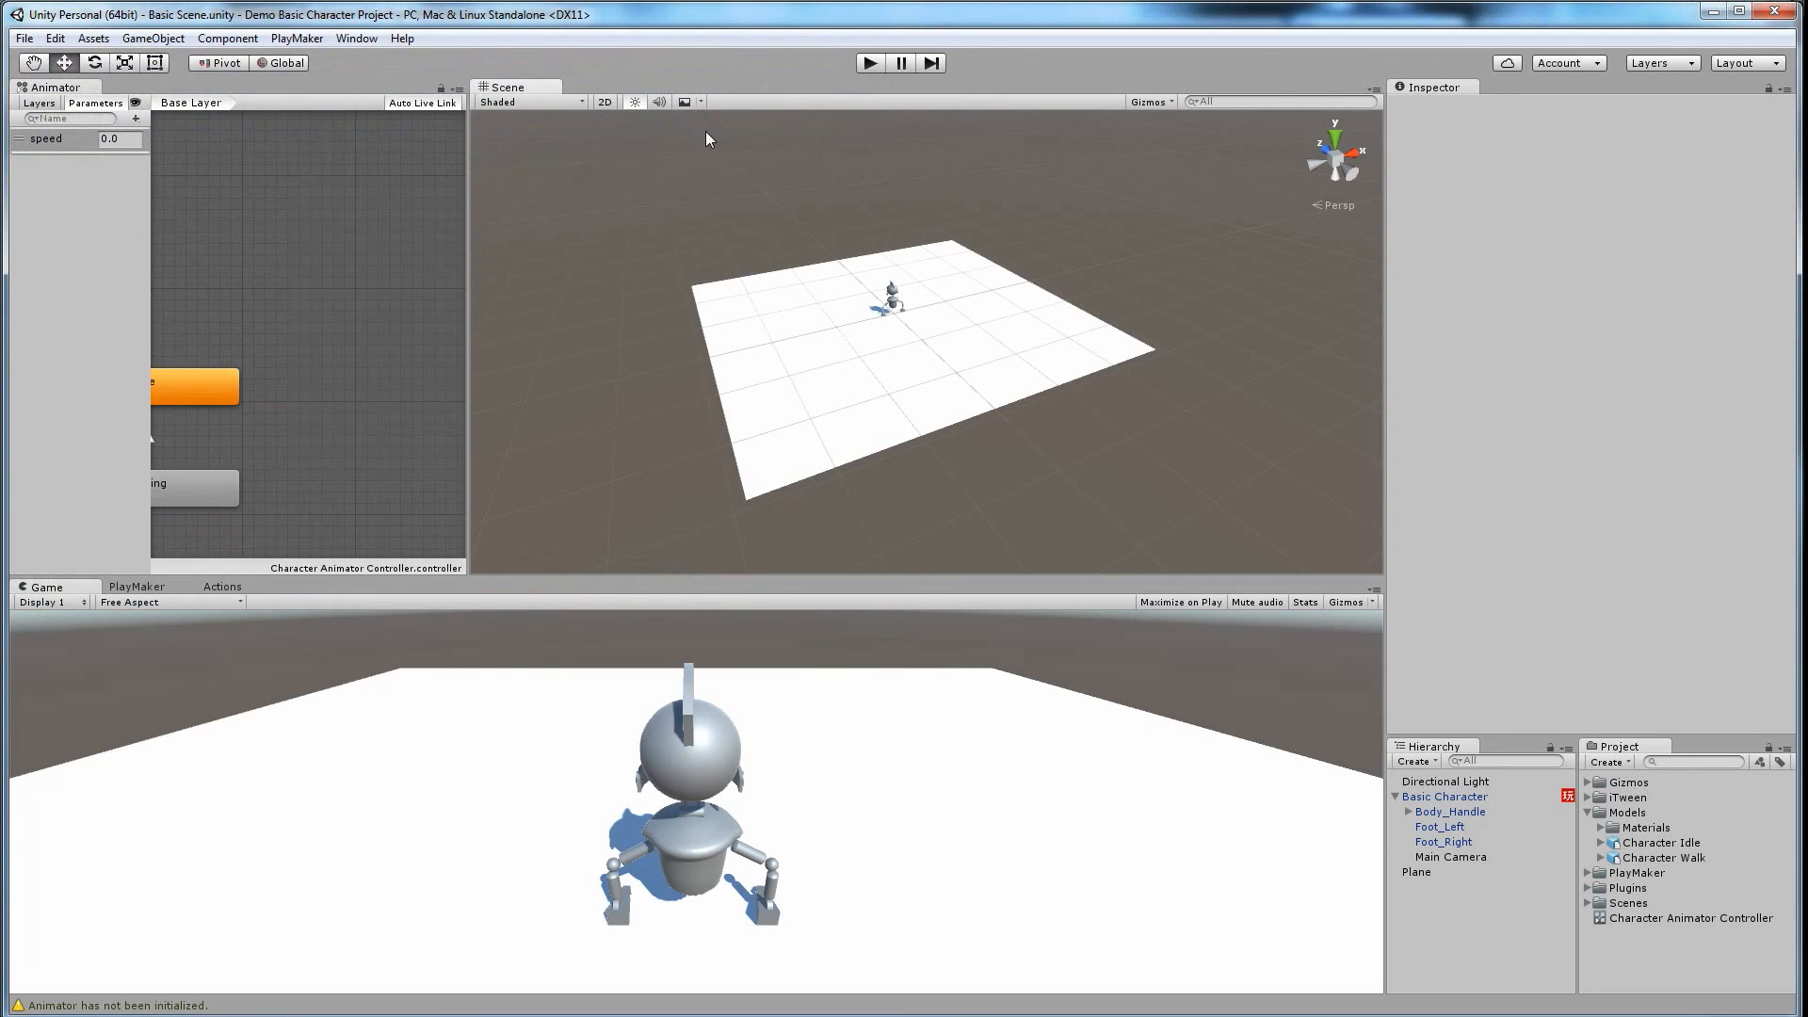
Step: Add the open scene to the build and build the Windows standalone player as Basic Character Demo in the project folder
{"action": "left_click", "coordinate": [23, 39]}
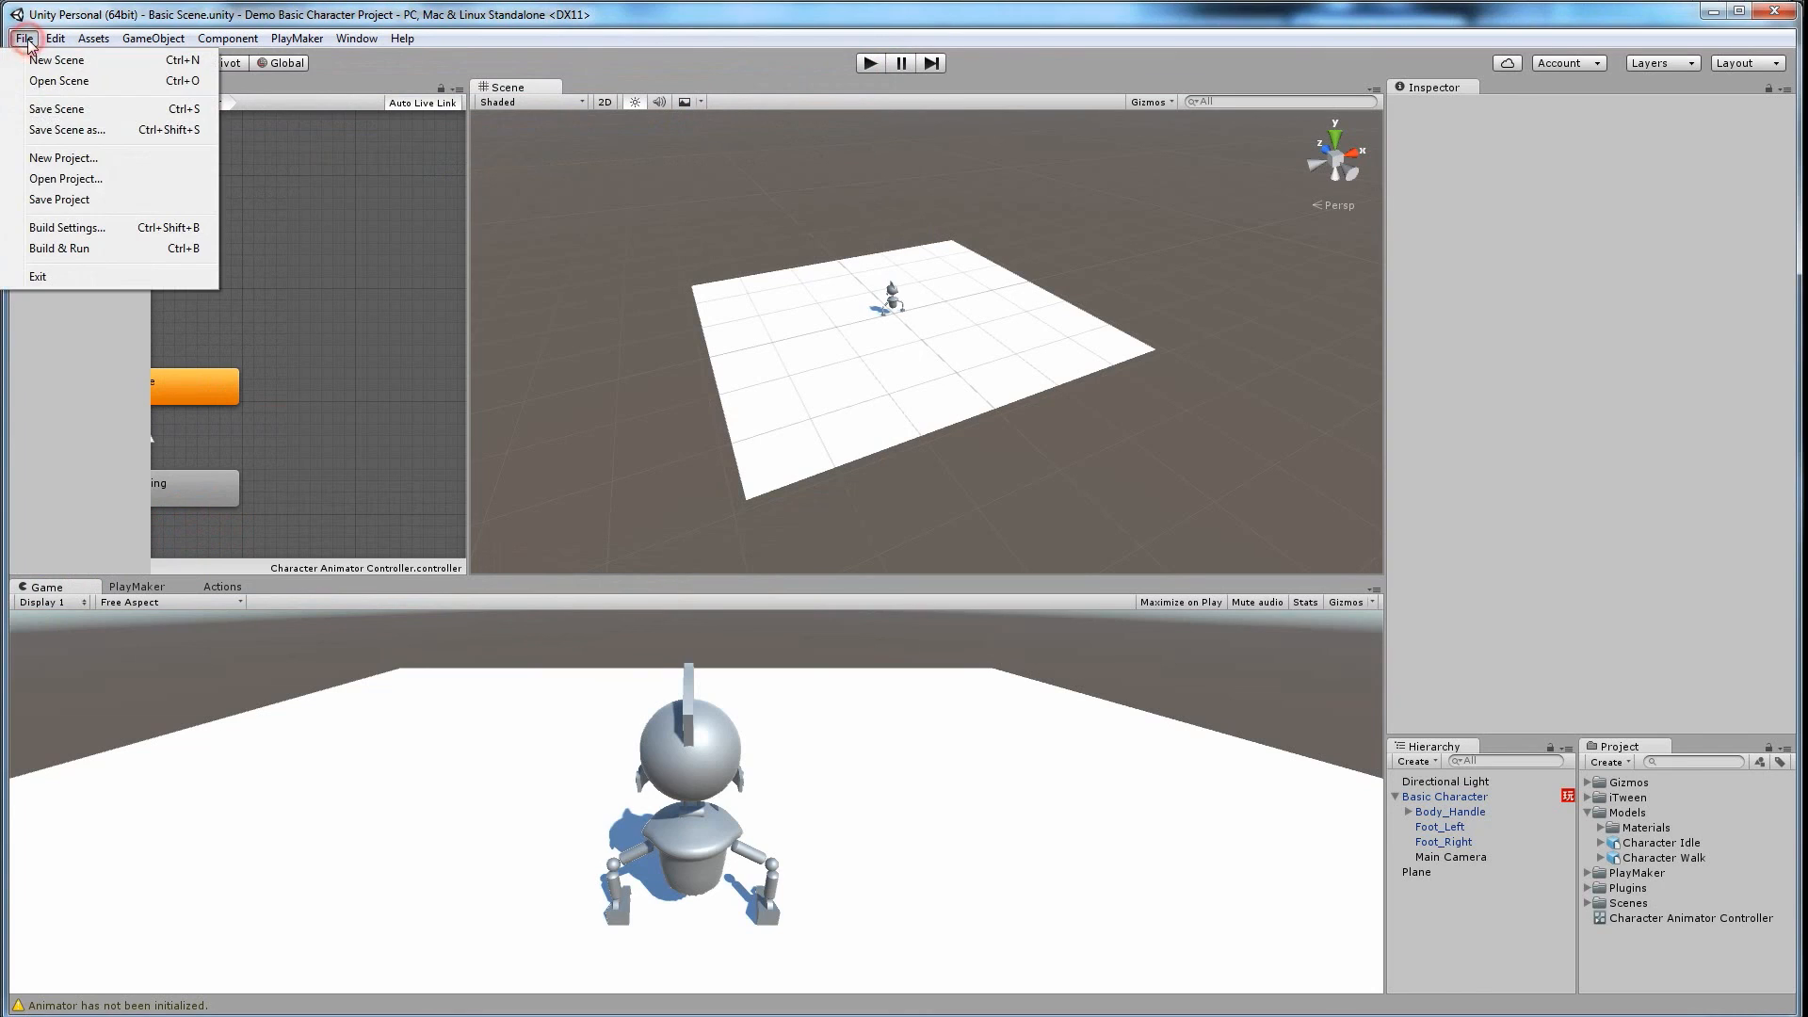
{"action": "left_click", "coordinate": [67, 228]}
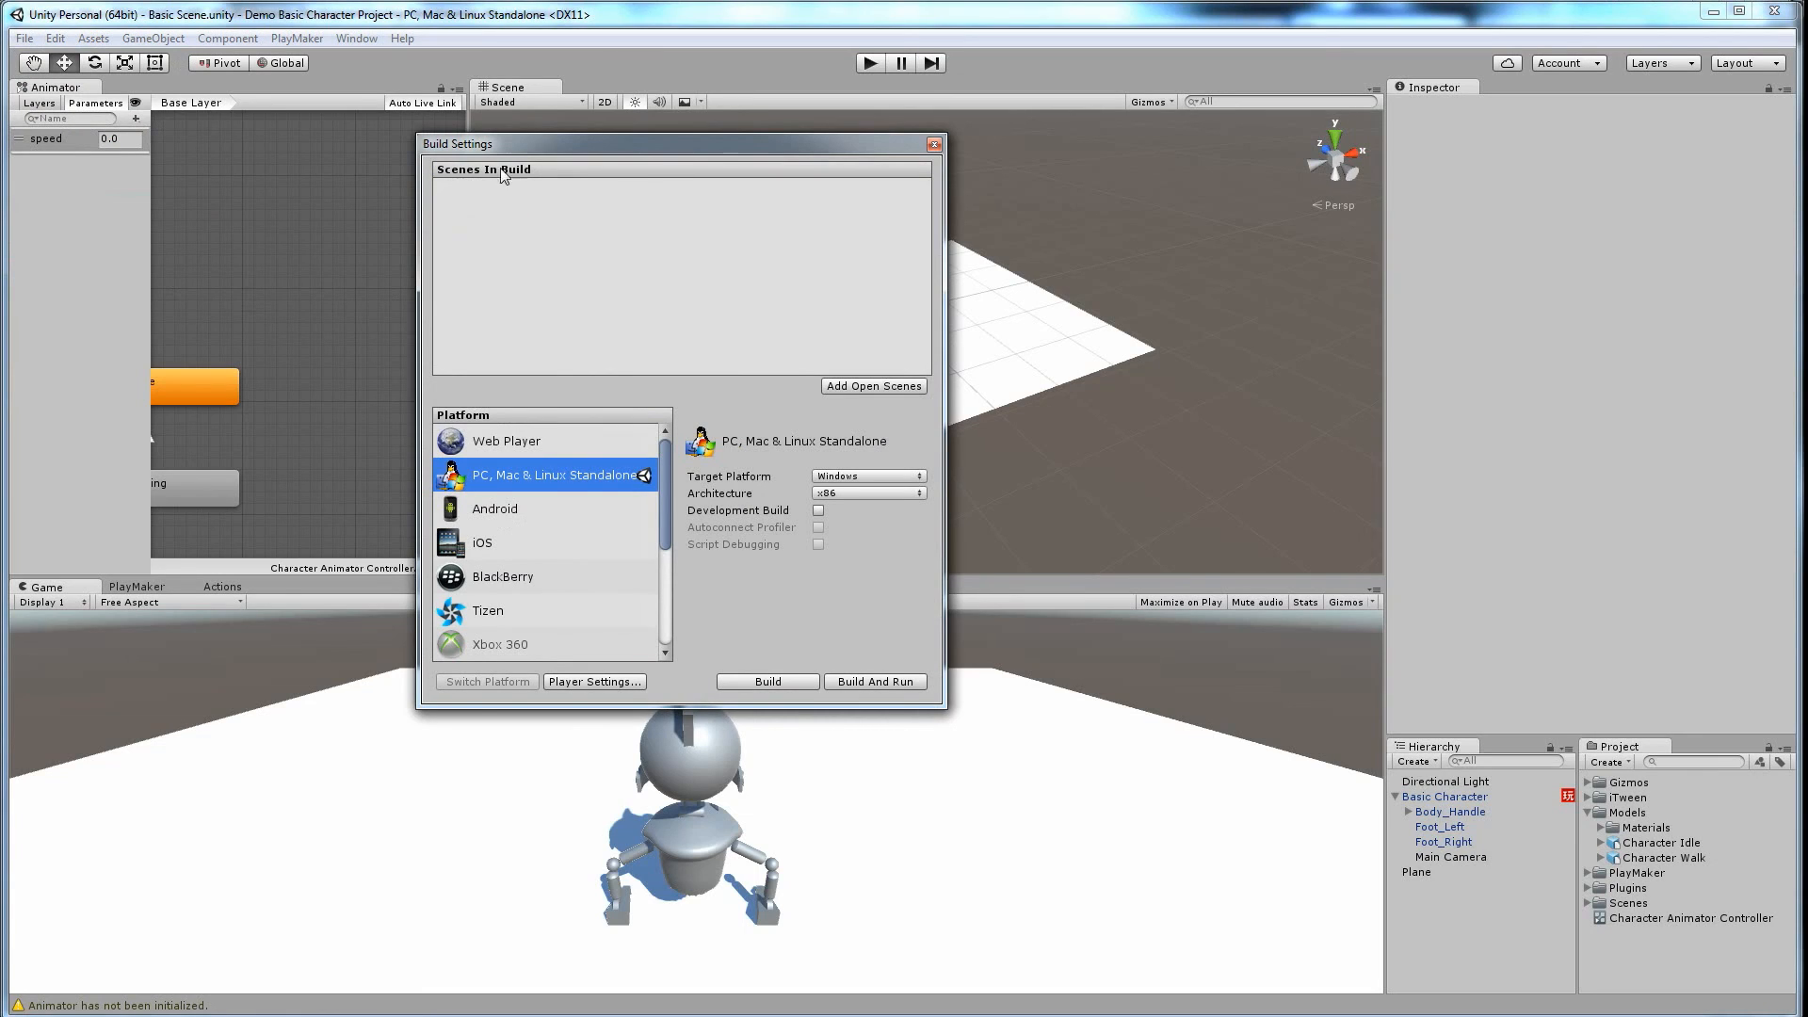
{"action": "left_click", "coordinate": [868, 388]}
{"action": "left_click", "coordinate": [795, 681]}
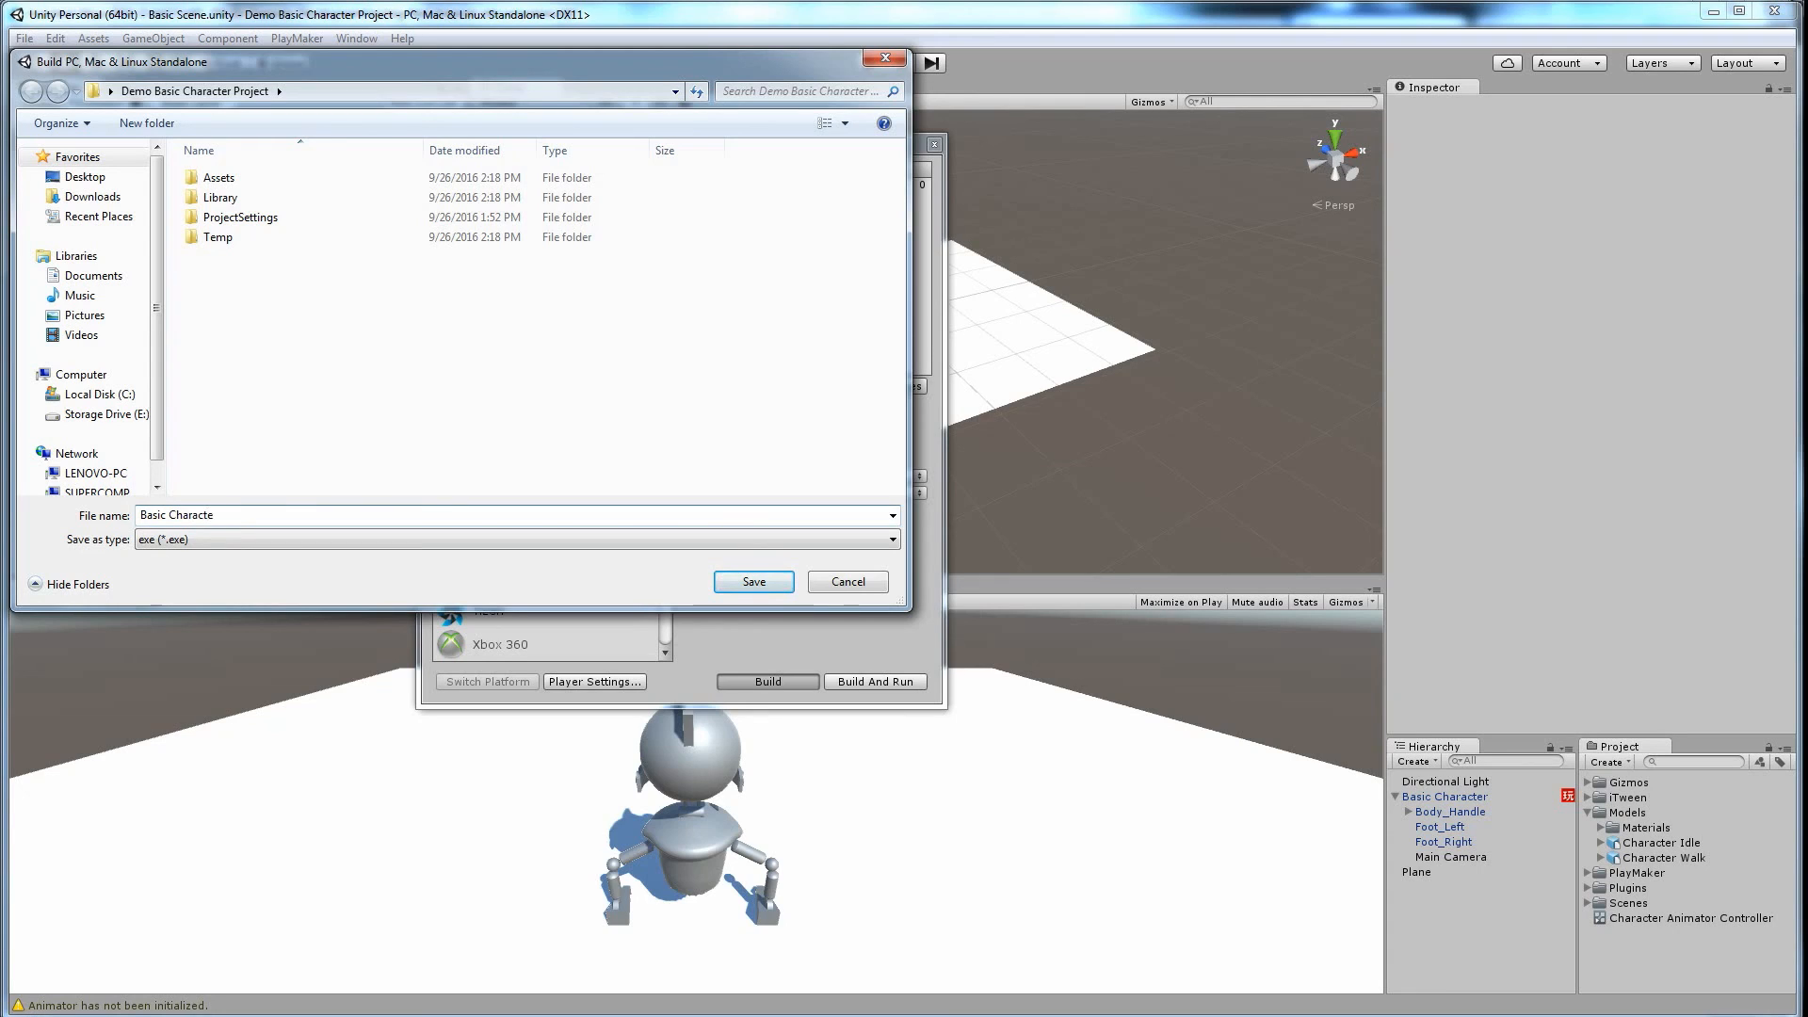
{"action": "type", "text": "Demo"}
{"action": "left_click", "coordinate": [749, 582]}
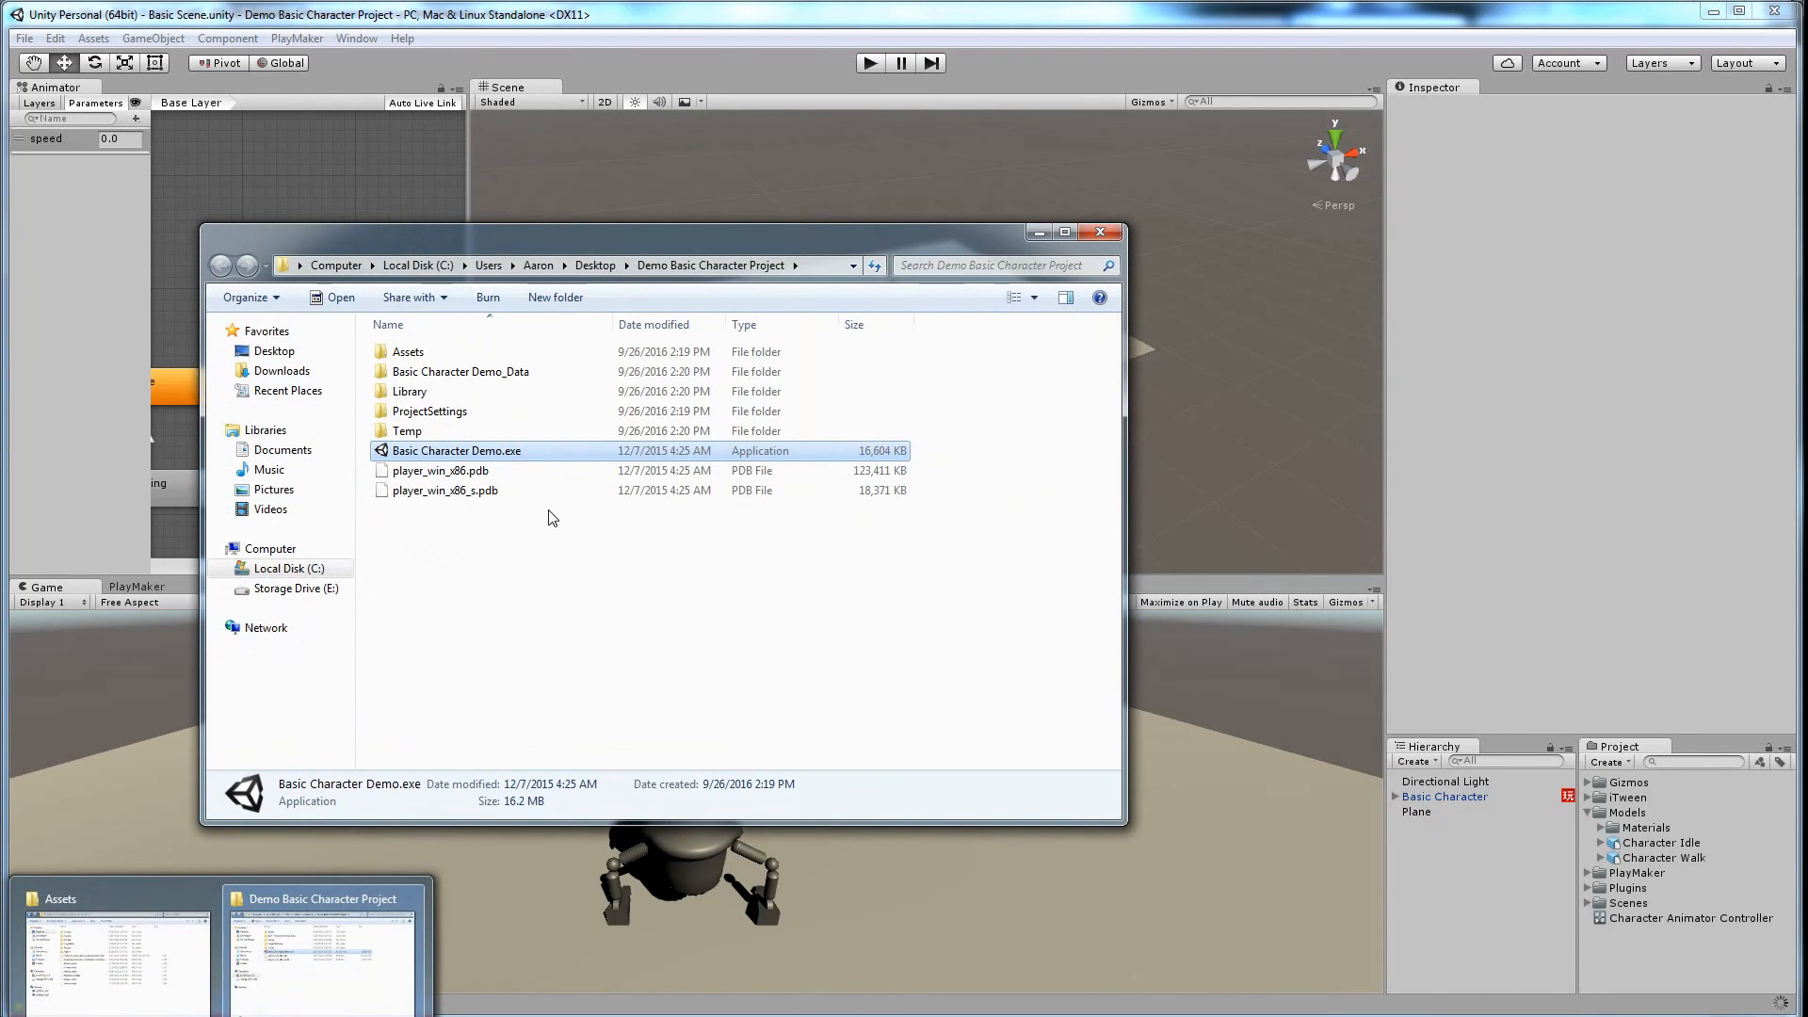
Step: Examine the build output in the project folder, checking Basic Character Demo.exe and its Basic Character Demo_Data folder
{"action": "left_click", "coordinate": [496, 555]}
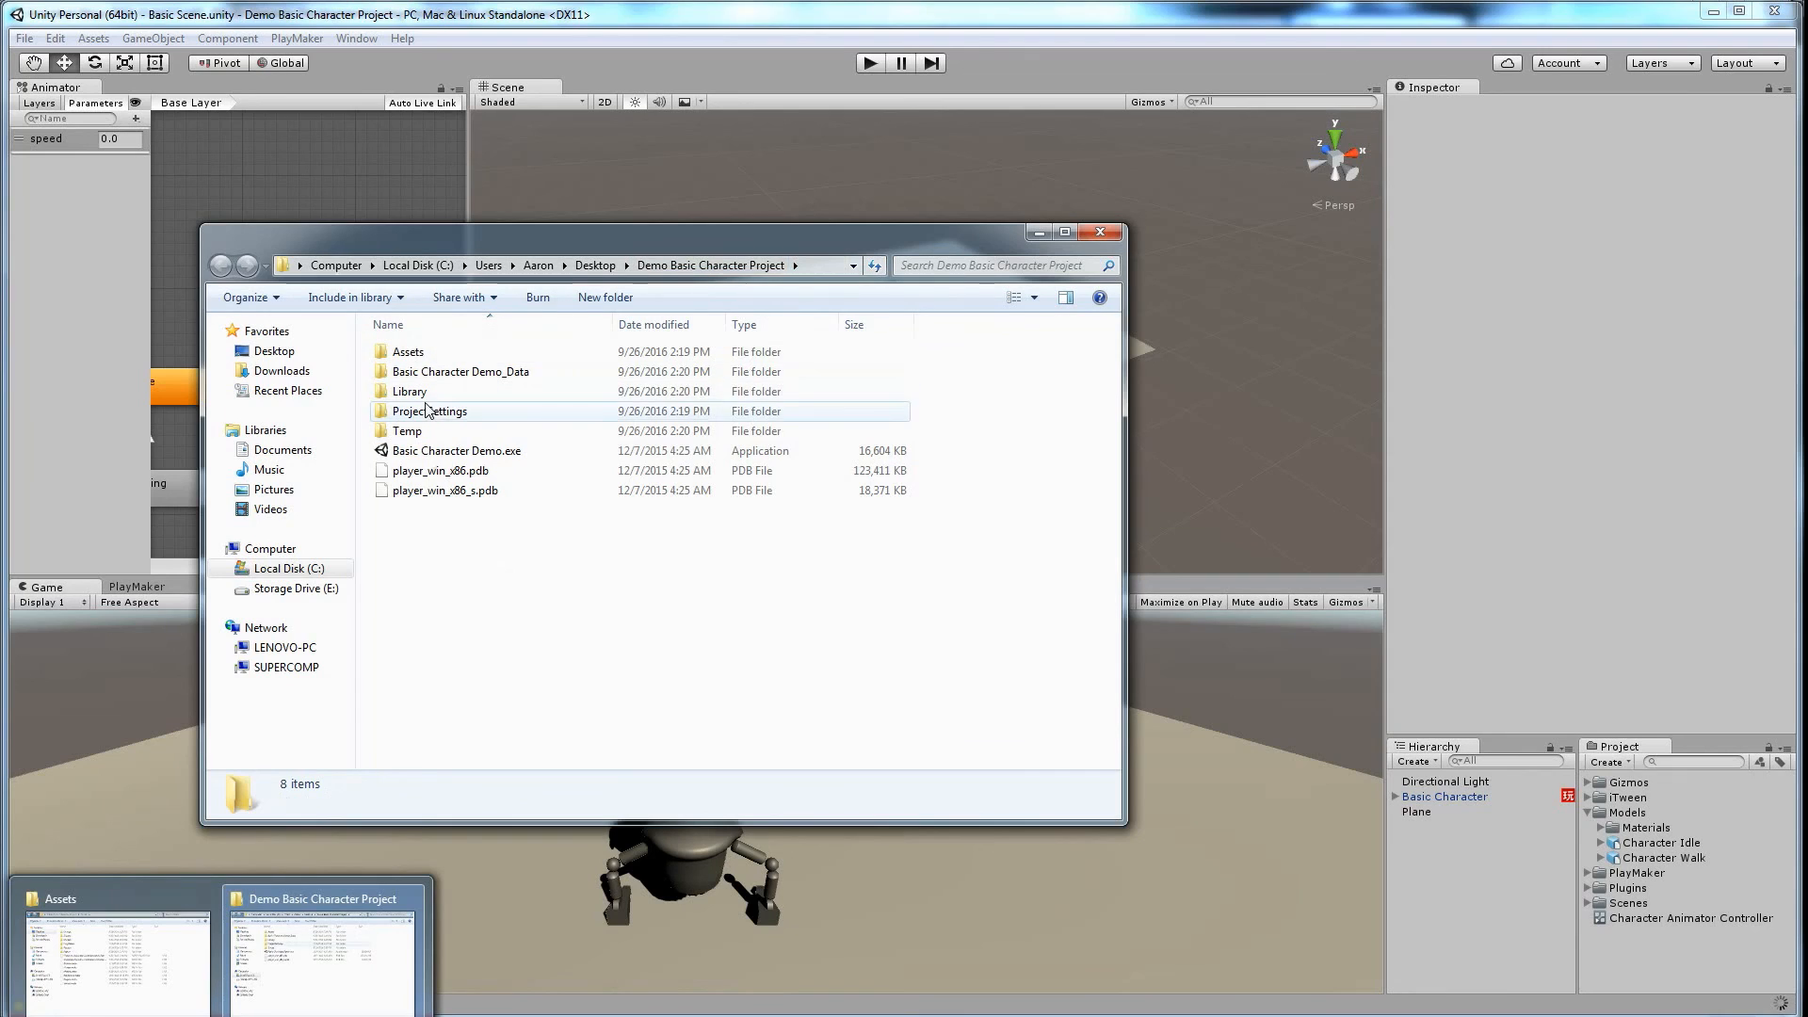
{"action": "left_click", "coordinate": [464, 375]}
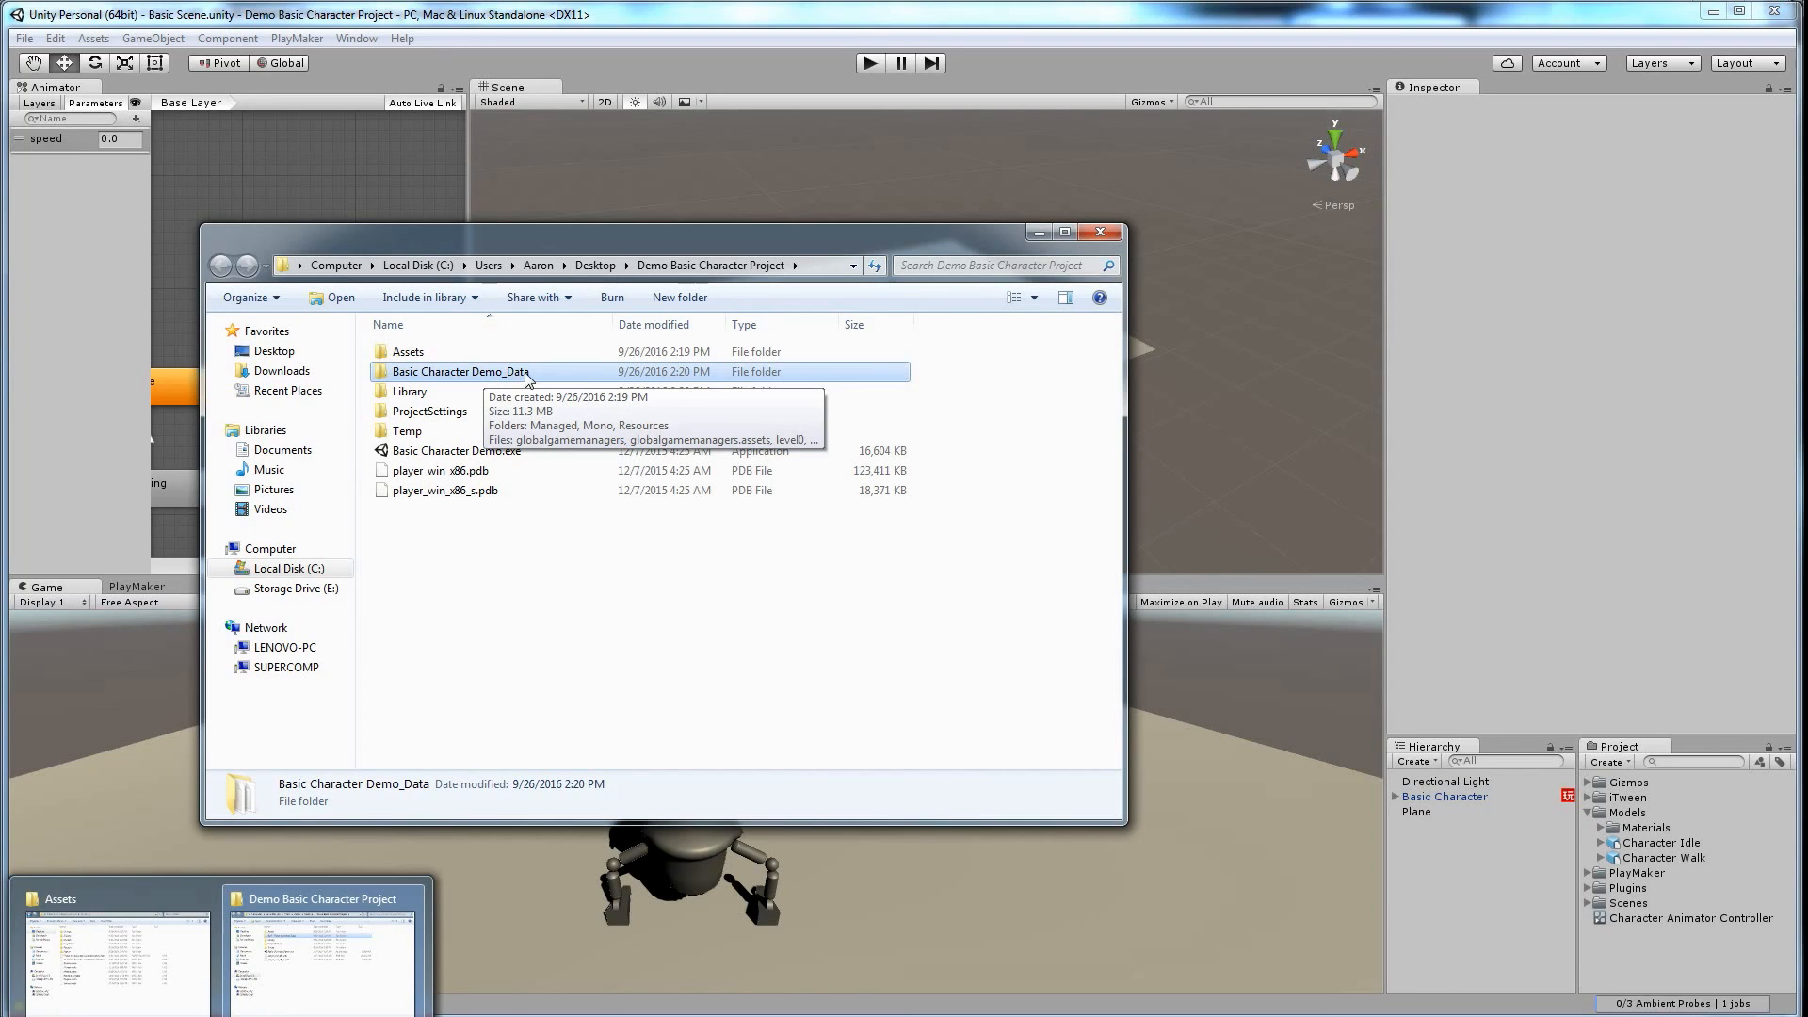
{"action": "left_click", "coordinate": [480, 454]}
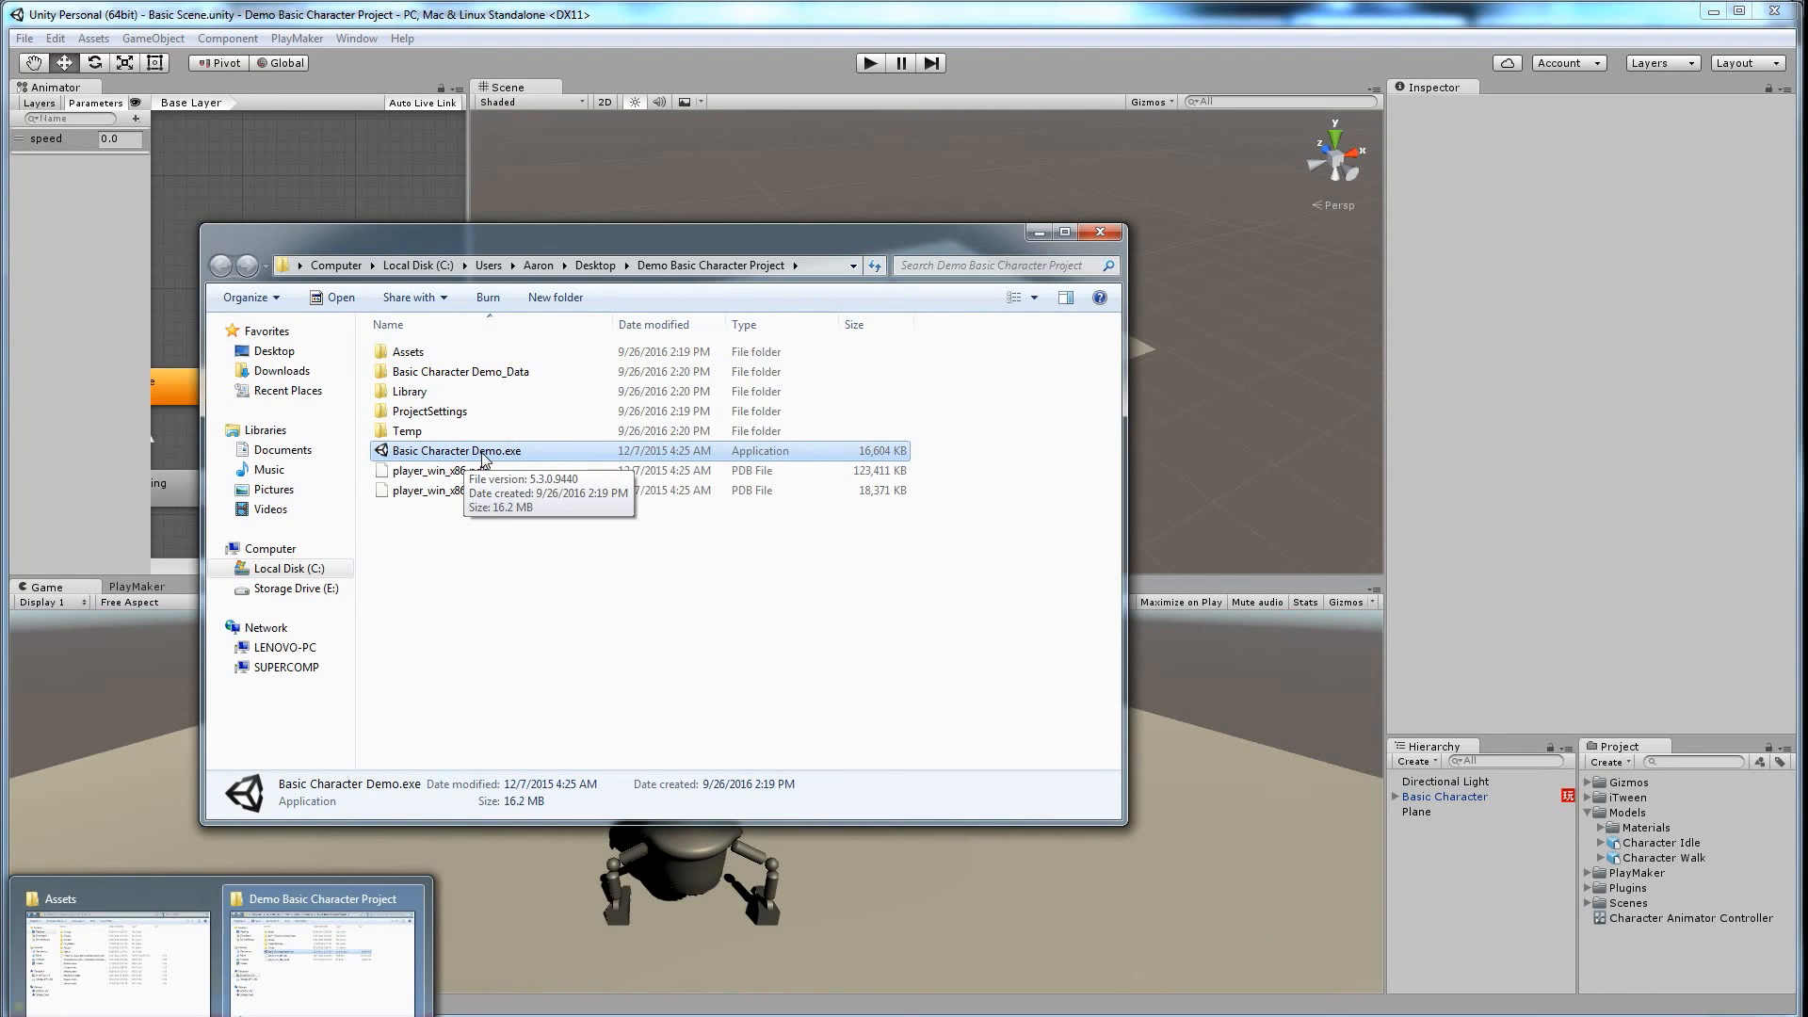
{"action": "left_click", "coordinate": [517, 371]}
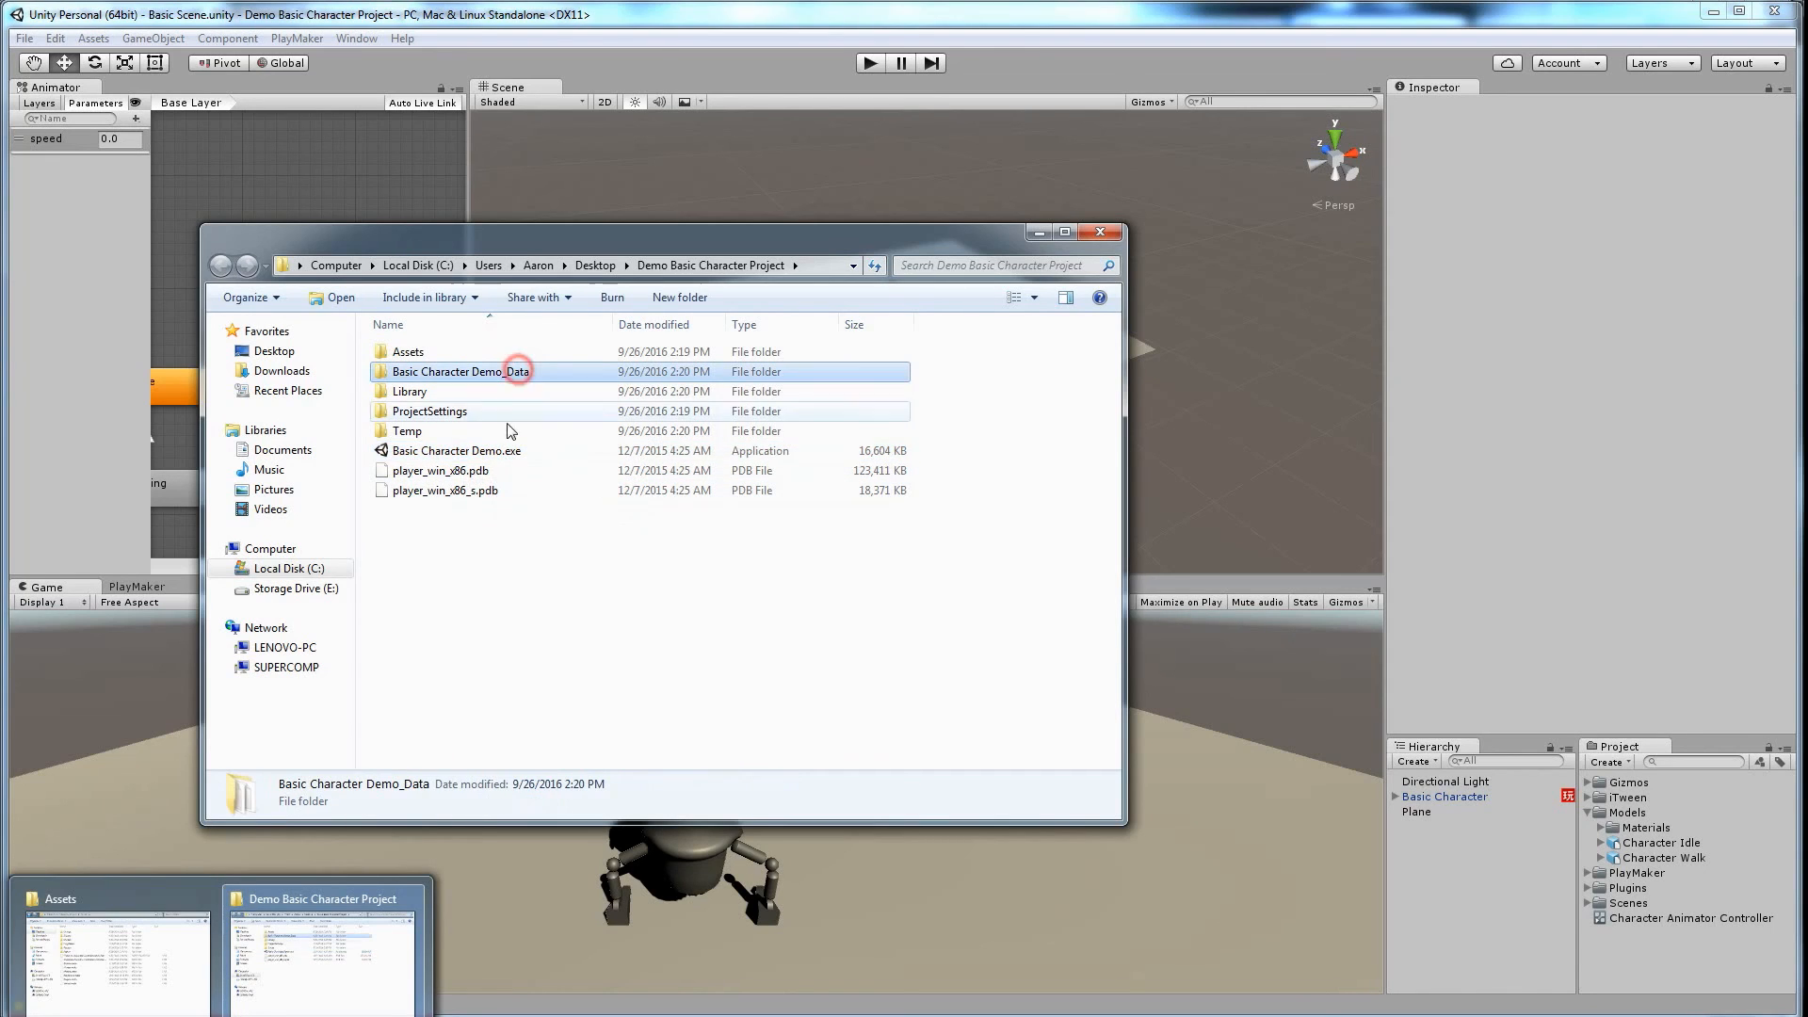
{"action": "left_click", "coordinate": [509, 454]}
{"action": "left_click", "coordinate": [518, 373], "text": "ctrl"}
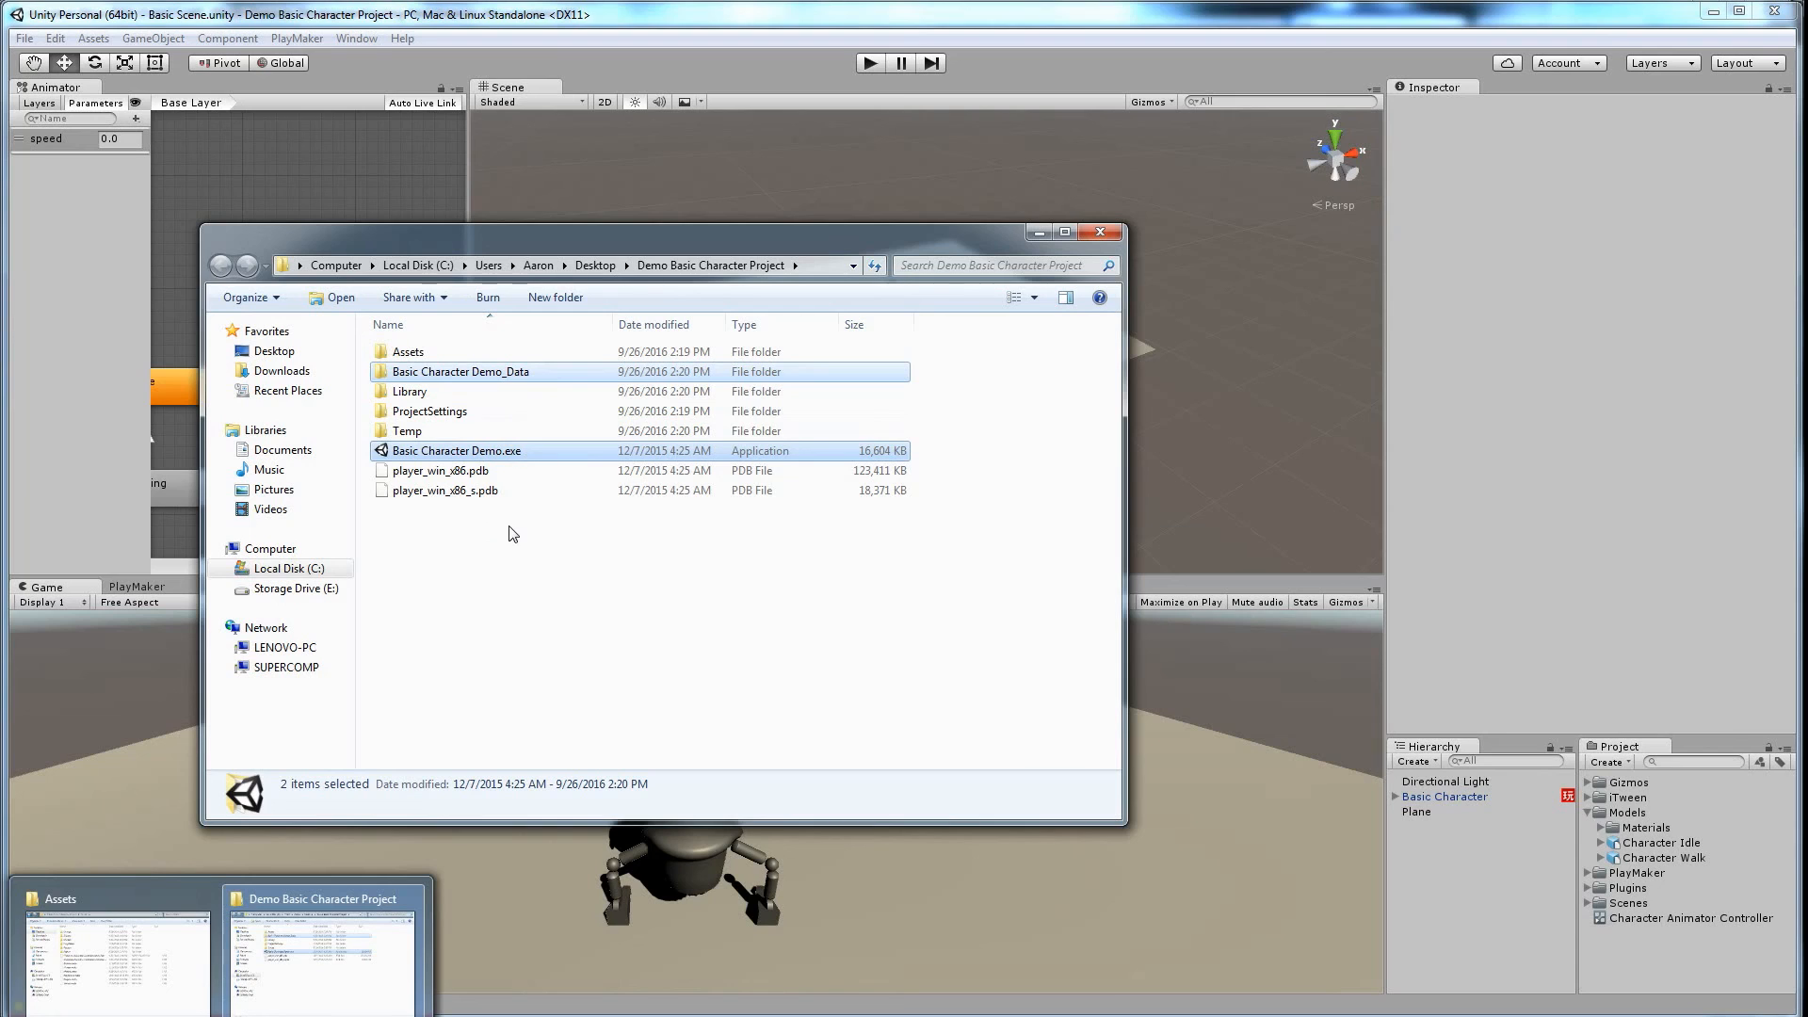
{"action": "left_click", "coordinate": [435, 576]}
Step: Launch Basic Character Demo.exe in windowed mode and start the game
{"action": "left_click", "coordinate": [480, 455]}
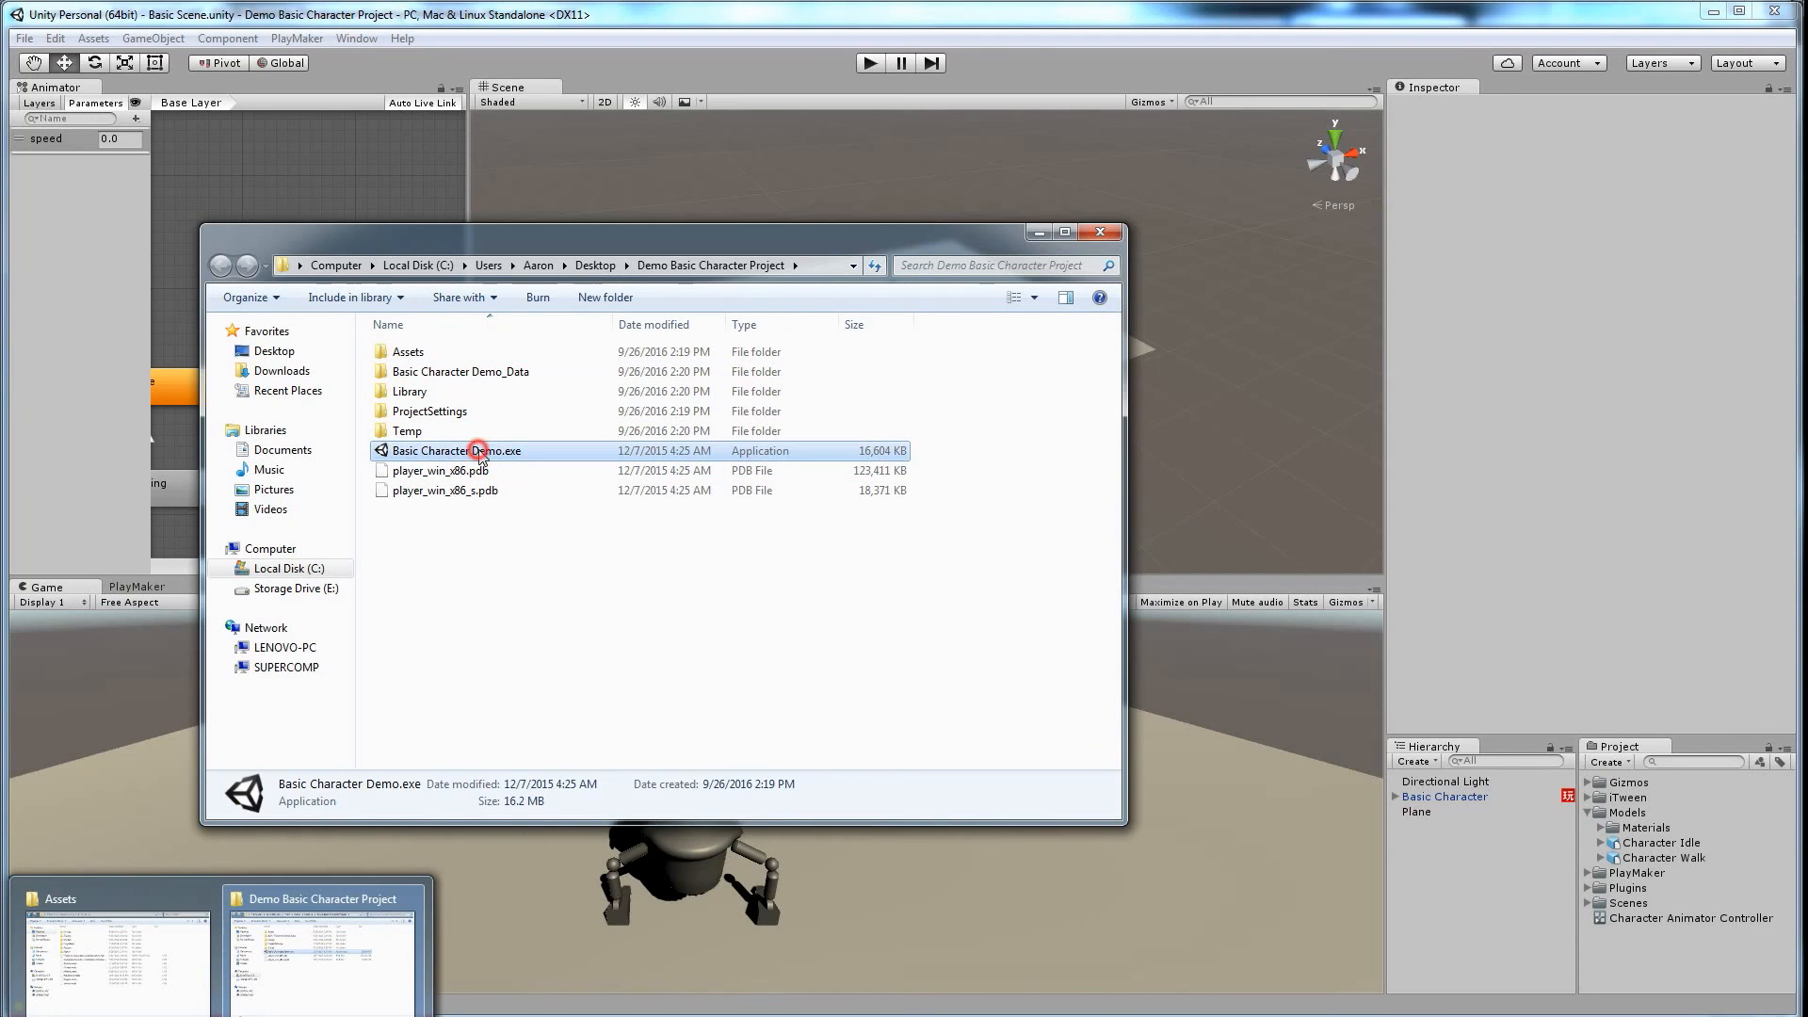
{"action": "double_click", "coordinate": [480, 453]}
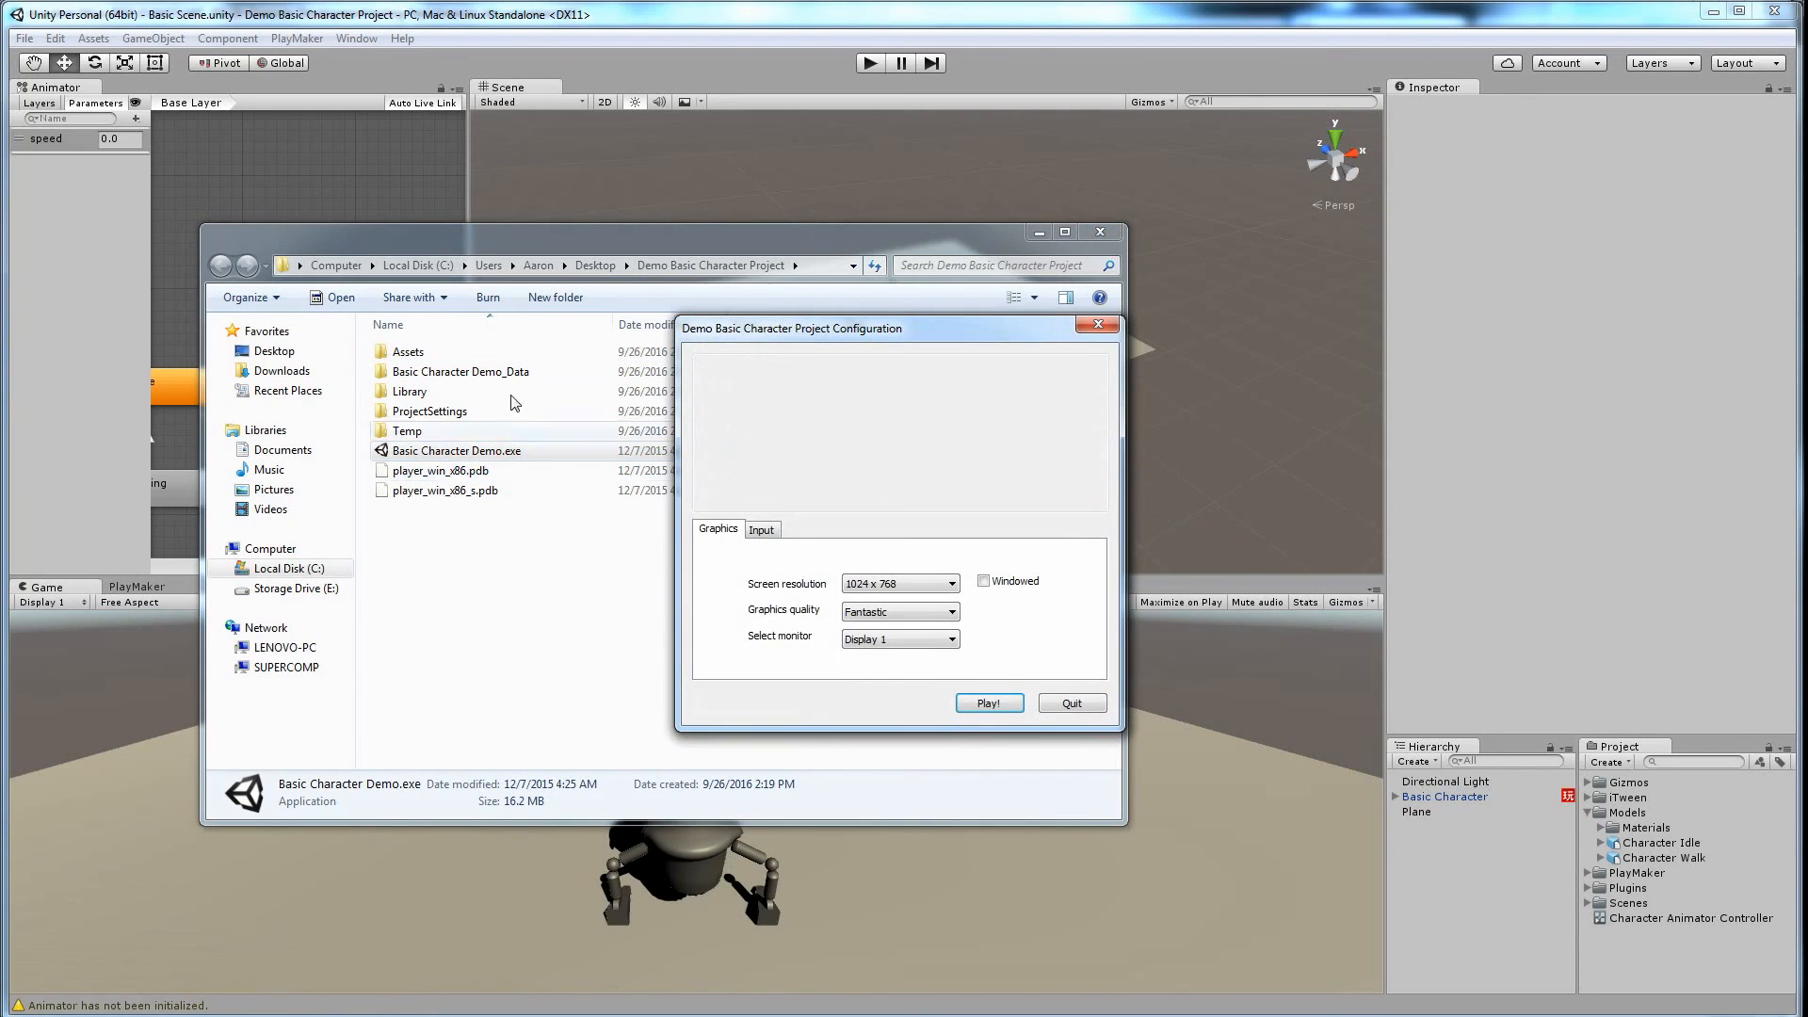
{"action": "left_click", "coordinate": [983, 582]}
{"action": "left_click", "coordinate": [979, 702]}
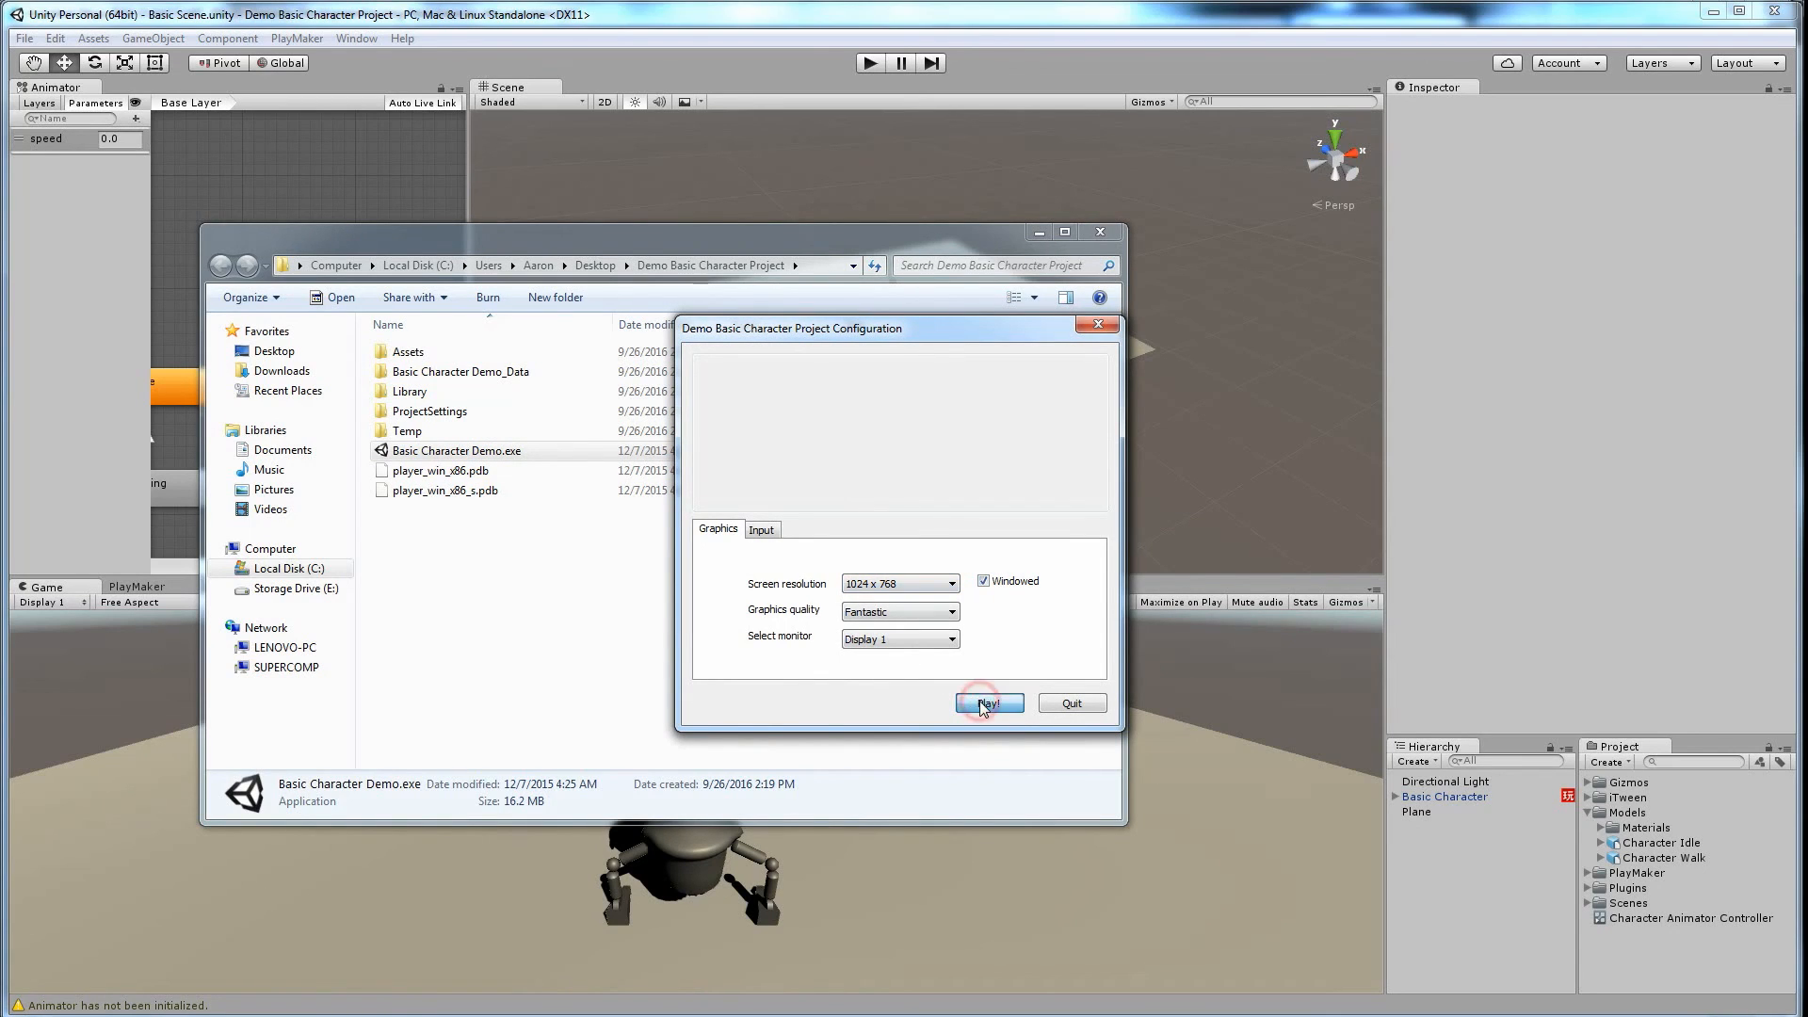